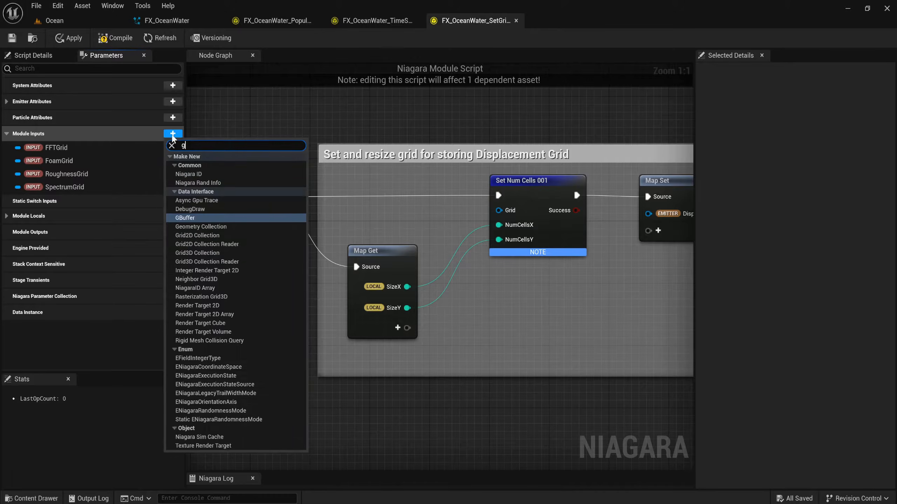
- Add a Grid2D Collection module input named DisplacementGrid to the Set Grids script
{"action": "key", "text": "Return"}
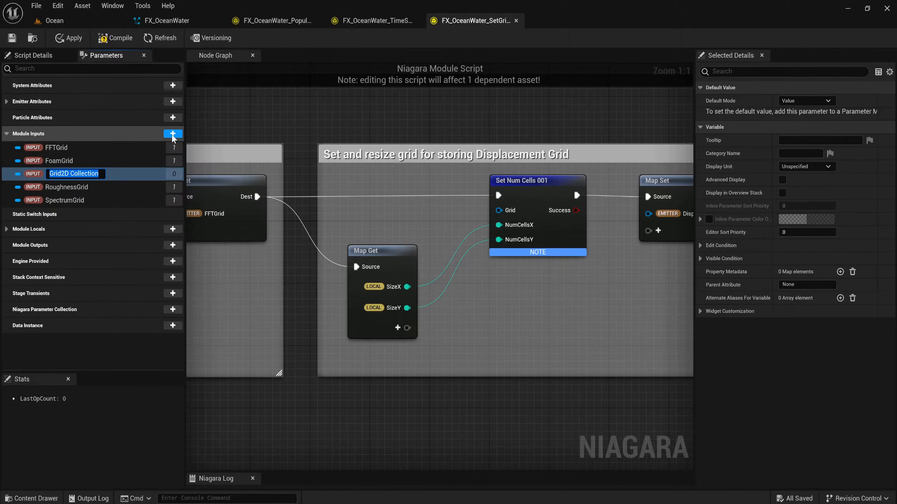
{"action": "type", "text": "Displ"}
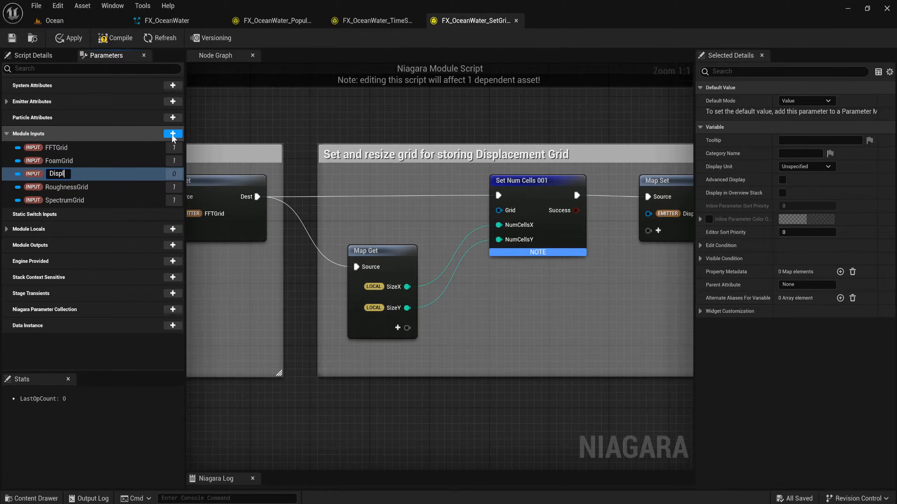
{"action": "type", "text": "acementGrid"}
{"action": "key", "text": "Return"}
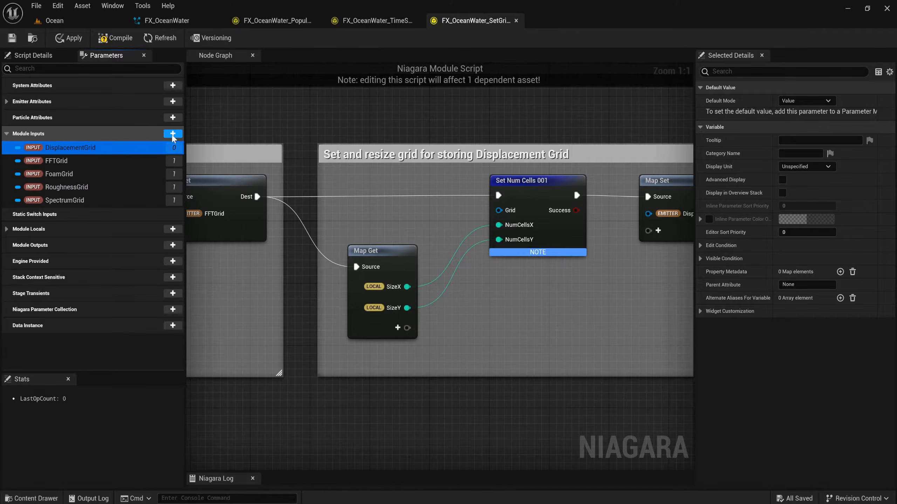
- Add the DisplacementGrid module input to the Map Get node in the Displacement Grid section and connect it to Set Num Cells' Grid input
{"action": "left_click", "coordinate": [398, 328]}
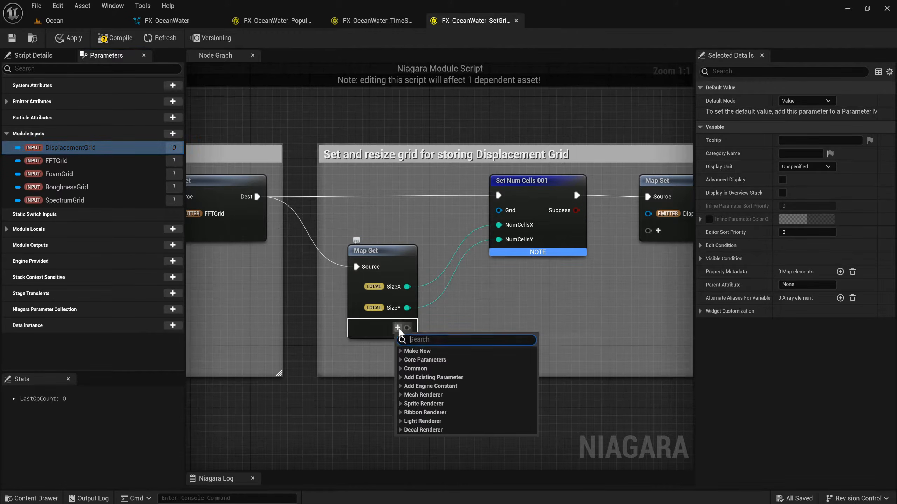
{"action": "type", "text": "dis"}
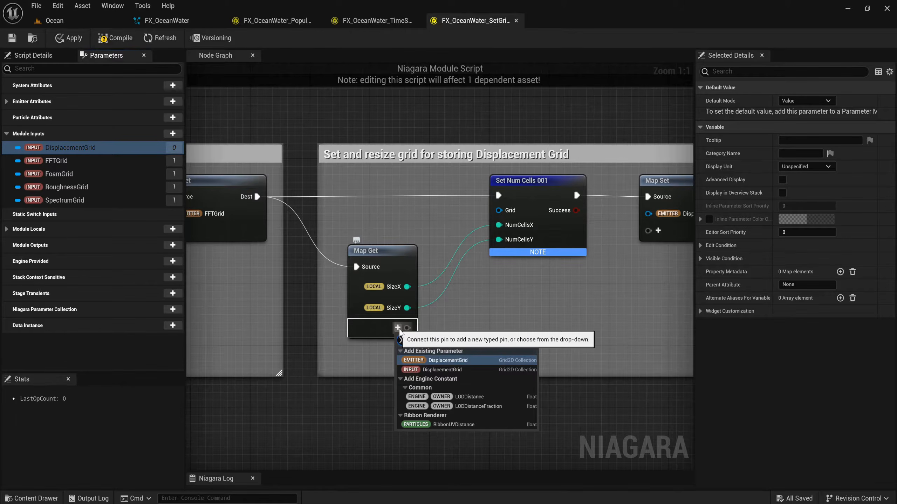
{"action": "key", "text": "Down"}
{"action": "key", "text": "Return"}
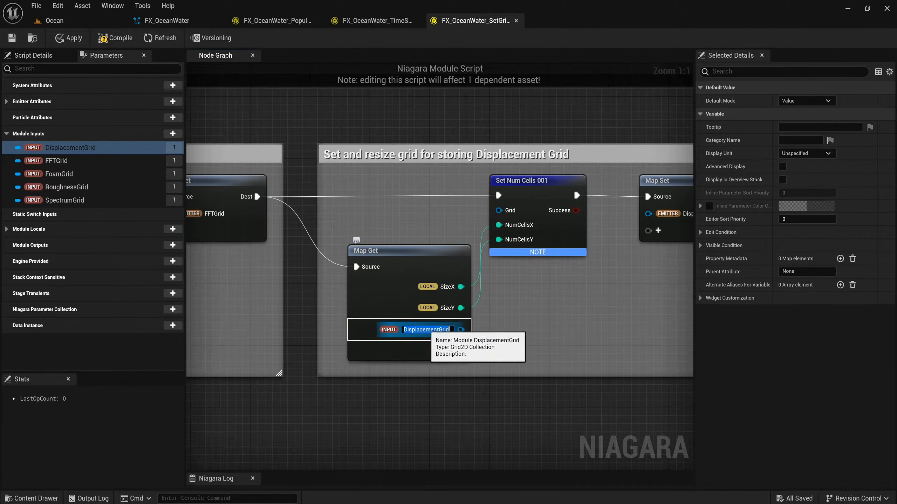
{"action": "left_click_drag", "start_coordinate": [453, 329], "coordinate": [506, 213]}
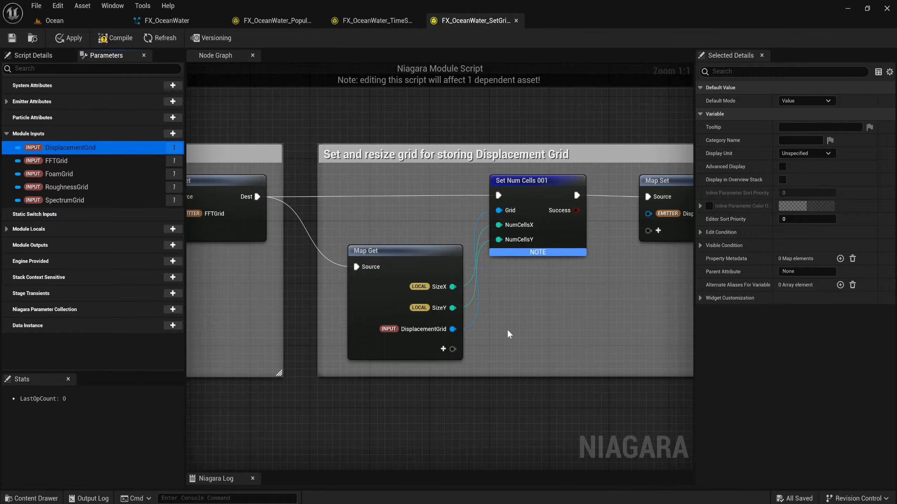
- Connect the DisplacementGrid module input to the emitter DisplacementGrid on the Map Set node and apply the script changes
{"action": "right_click_drag", "start_coordinate": [507, 329], "coordinate": [411, 333]}
{"action": "left_click_drag", "start_coordinate": [355, 333], "coordinate": [552, 218]}
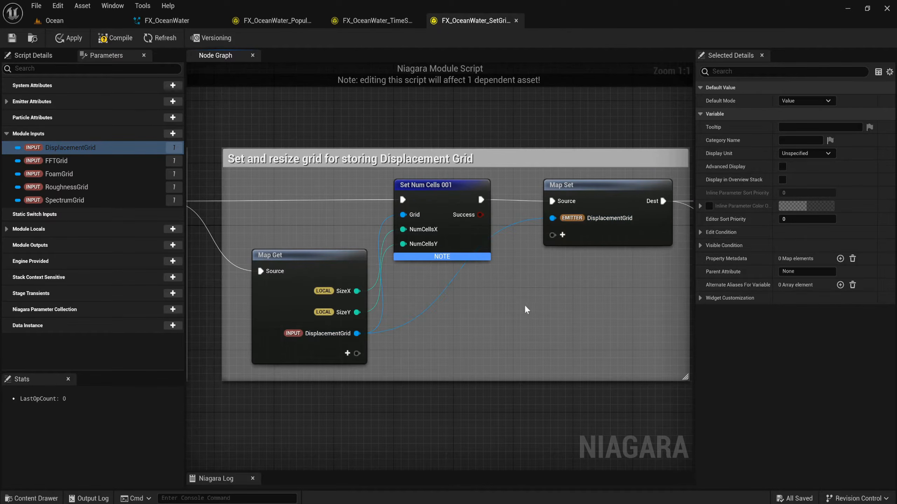
{"action": "left_click", "coordinate": [68, 37]}
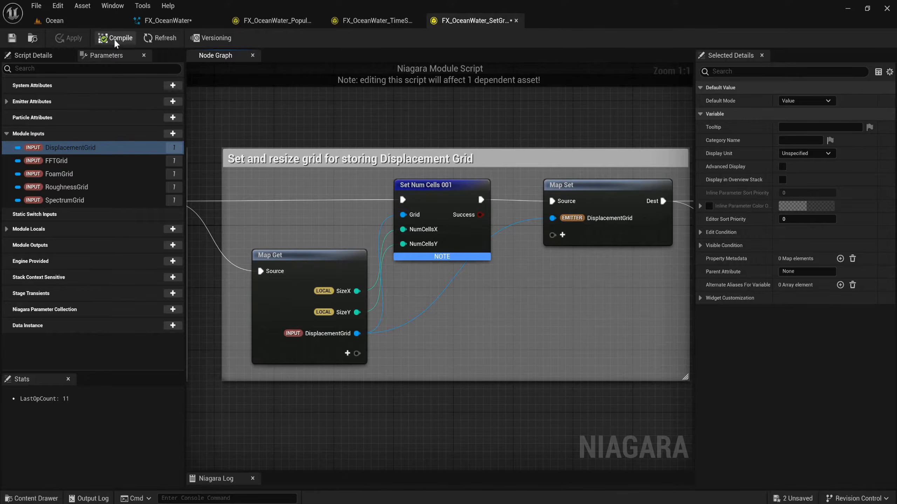
- In the FX_OceanWater system, override DisplacementGrid's buffer format with Float in FX Ocean Water Set Grids and save all assets
{"action": "left_click", "coordinate": [166, 20]}
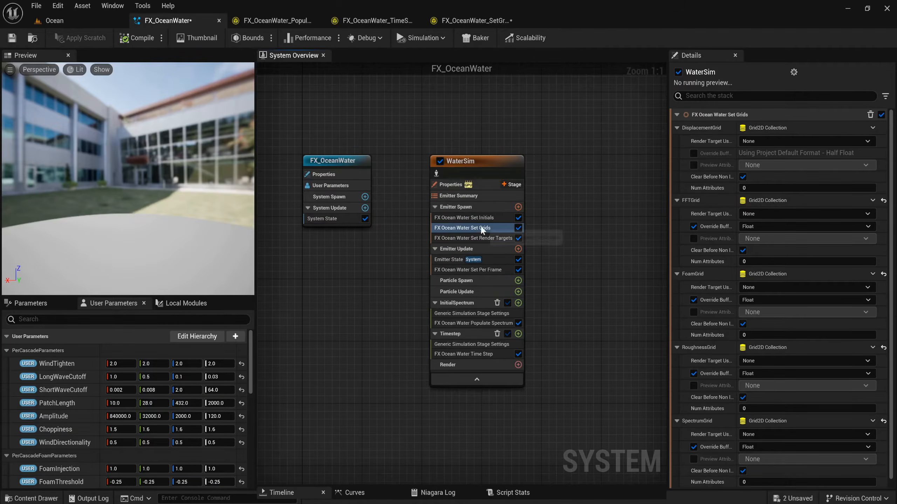
{"action": "left_click", "coordinate": [491, 228]}
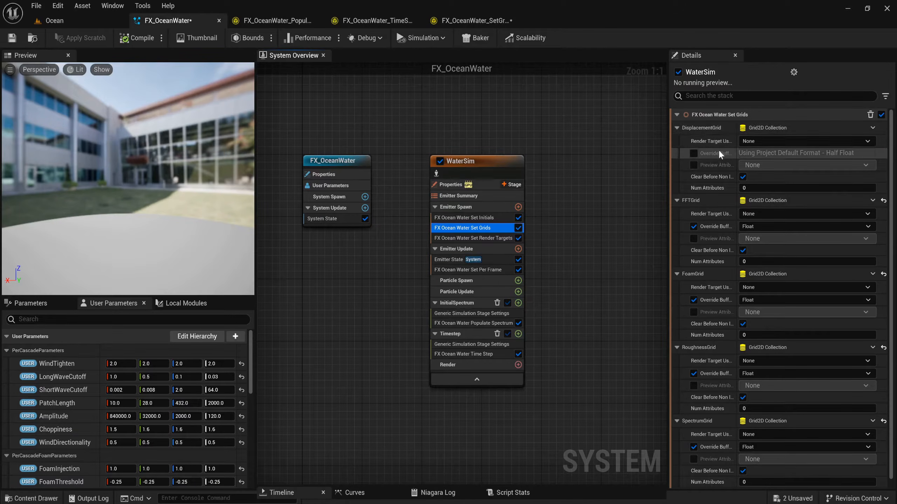
{"action": "left_click", "coordinate": [694, 153]}
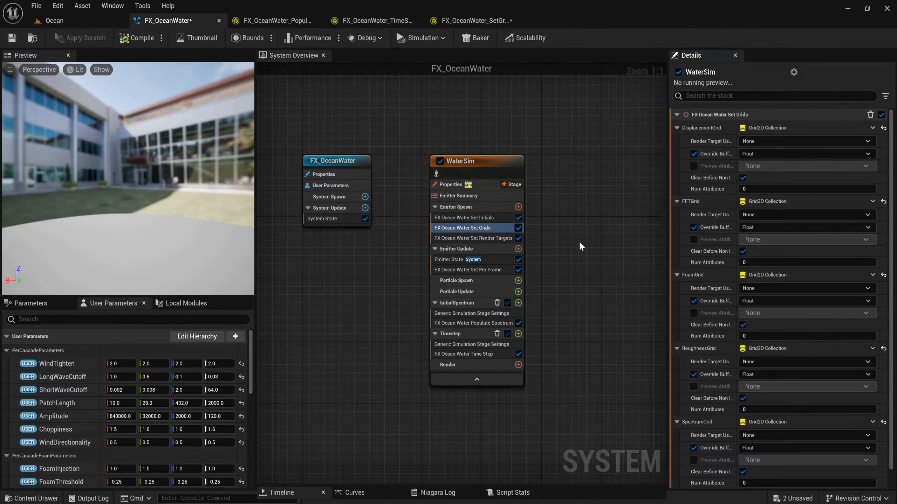
{"action": "key", "text": "ctrl+space"}
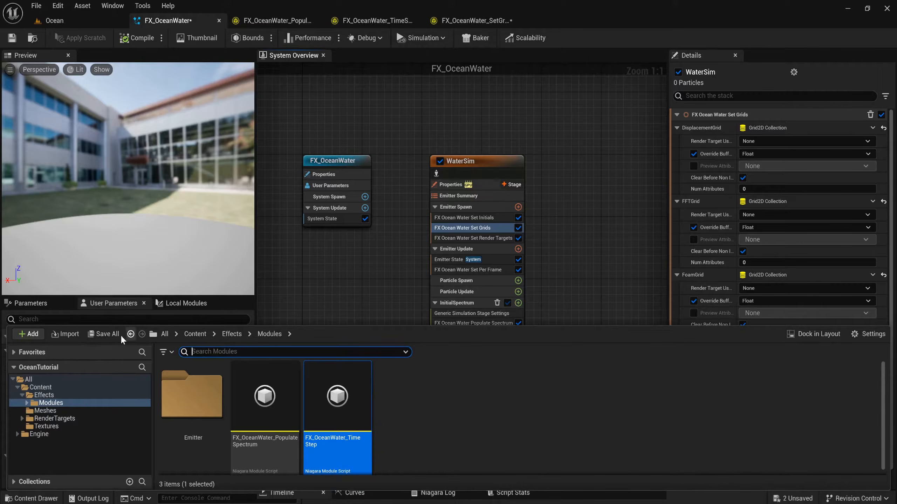
{"action": "left_click", "coordinate": [103, 334]}
{"action": "left_click", "coordinate": [522, 366]}
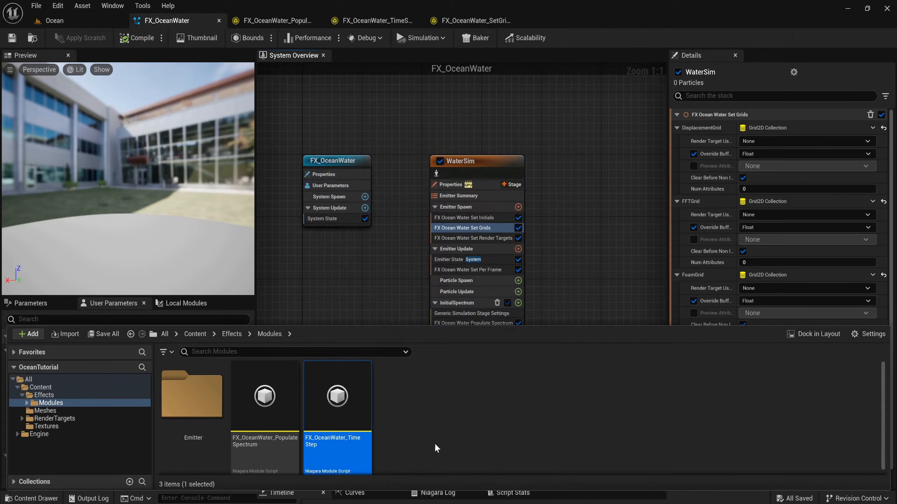
- Create a Niagara Module Script named FX_OceanWater_Rowpass in the Effects/Modules folder
{"action": "right_click", "coordinate": [447, 405]}
{"action": "mouse_move", "coordinate": [482, 290]}
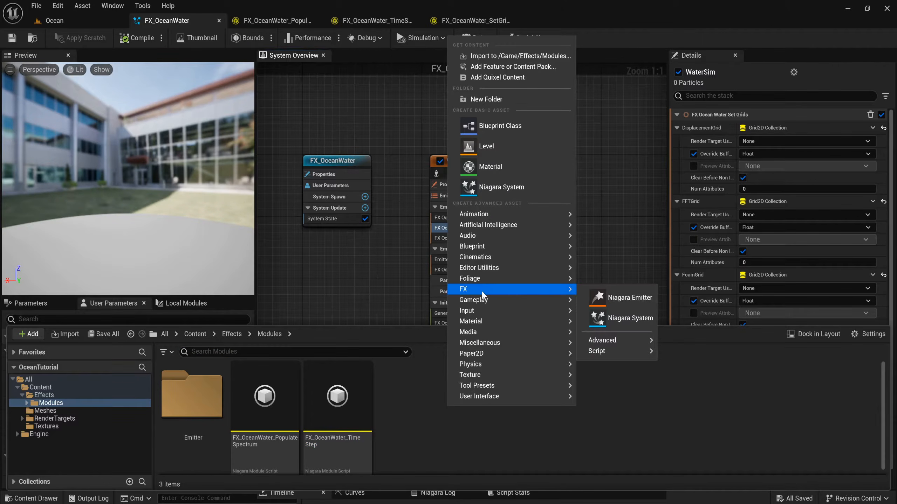
{"action": "mouse_move", "coordinate": [607, 351]}
{"action": "left_click", "coordinate": [702, 396]}
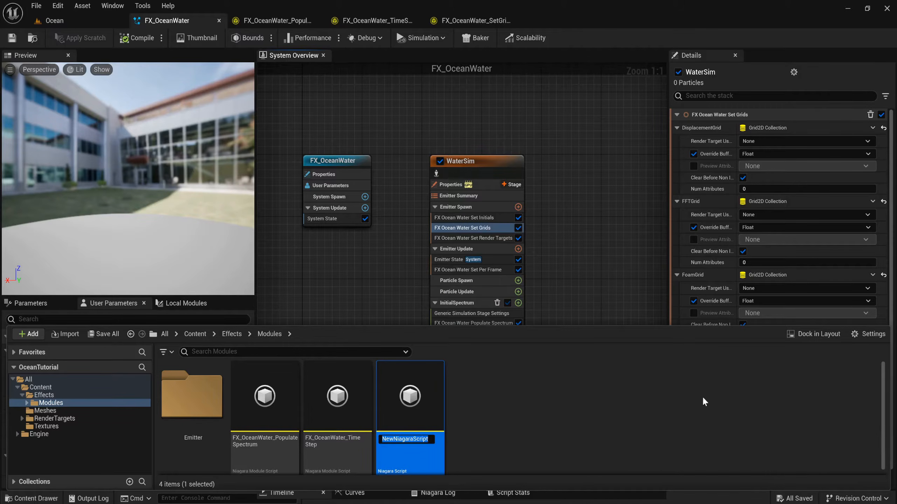
{"action": "type", "text": "FX"}
{"action": "type", "text": "_Ocean"}
{"action": "type", "text": "Wat"}
{"action": "type", "text": "er_Ro"}
{"action": "type", "text": "wp"}
{"action": "type", "text": "ass"}
{"action": "key", "text": "Return"}
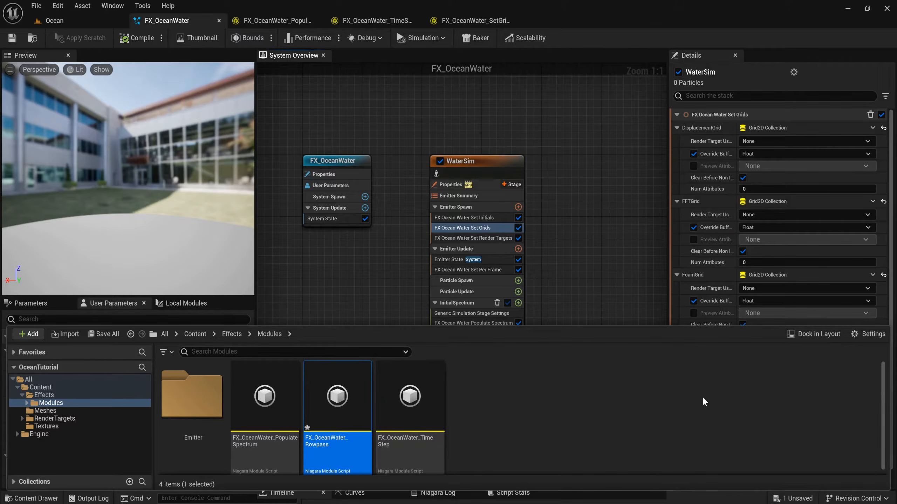
- Create another Niagara Module Script named FX_OceanWater_Colpass in the Modules folder
{"action": "right_click", "coordinate": [498, 412]}
{"action": "mouse_move", "coordinate": [529, 296]}
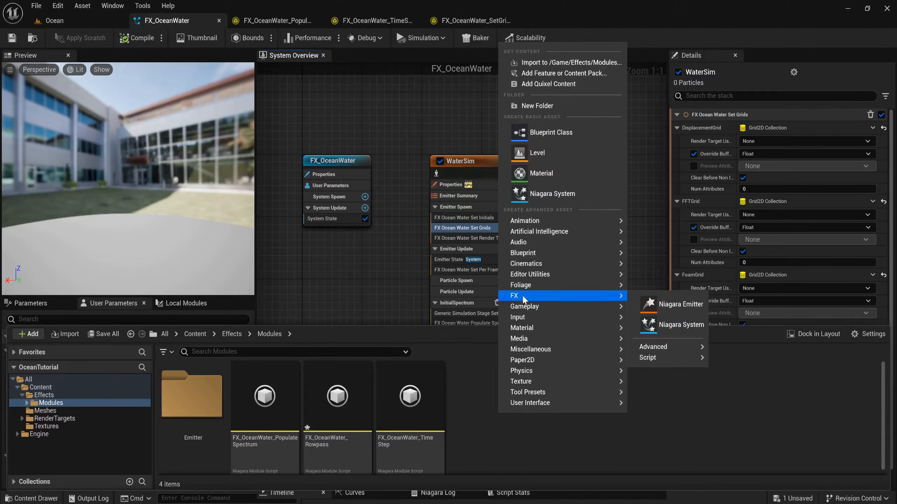
{"action": "mouse_move", "coordinate": [664, 358]}
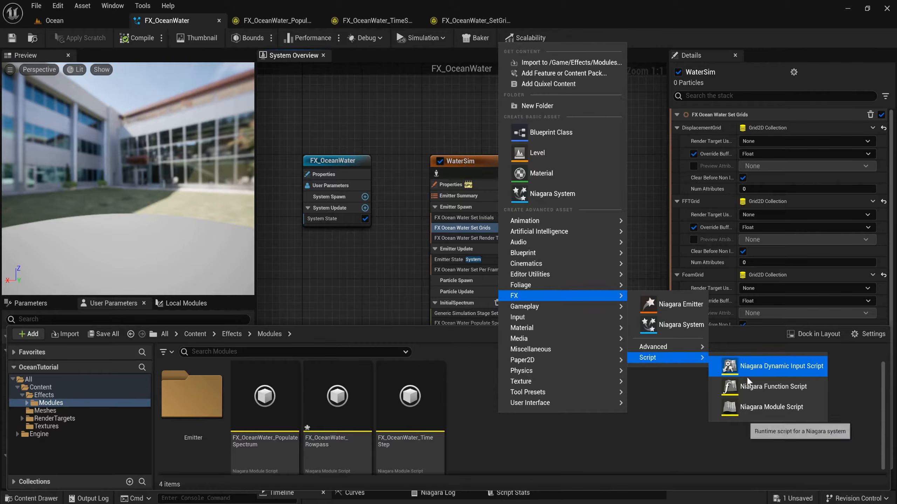
{"action": "left_click", "coordinate": [759, 407]}
{"action": "type", "text": "FX"}
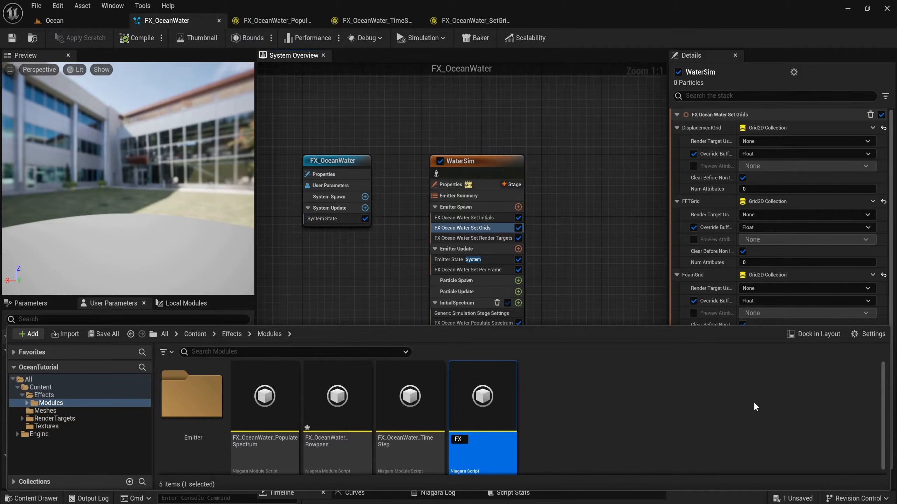
{"action": "type", "text": "_OceanWater_Colp"}
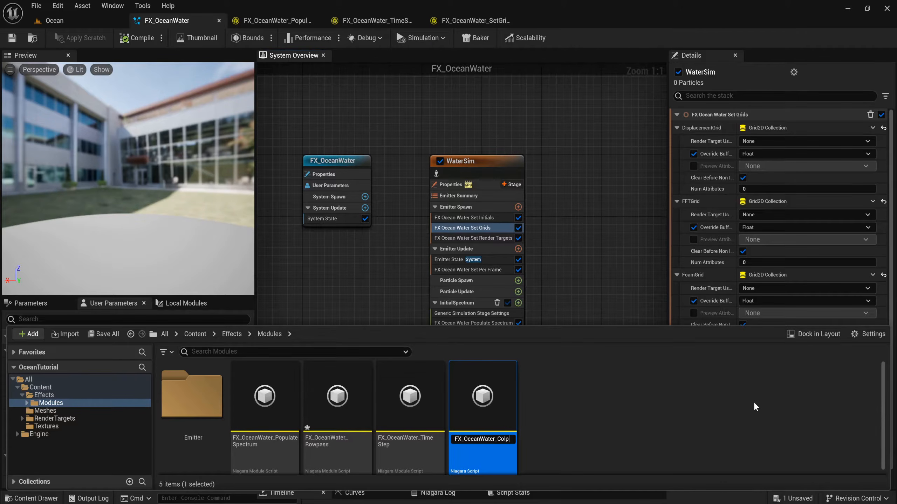
{"action": "type", "text": "ass"}
{"action": "key", "text": "Return"}
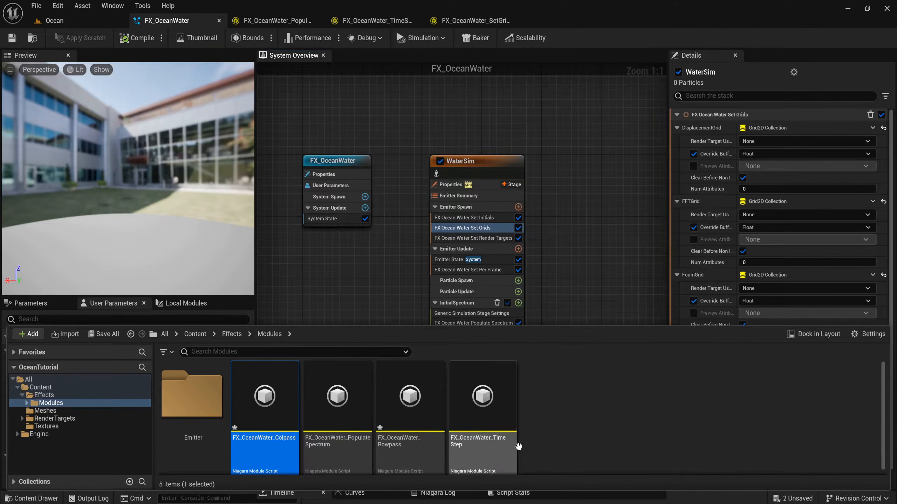
- Open FX_OceanWater_Rowpass and disable Particle Spawn, Update and Event Script usage, leaving only Module and Particle Simulation Stage Script
{"action": "double_click", "coordinate": [416, 440]}
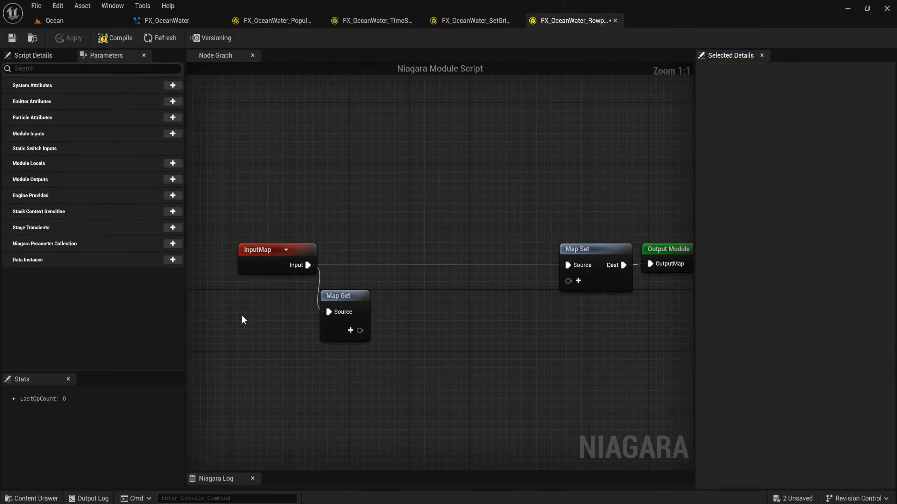
{"action": "left_click", "coordinate": [33, 55]}
{"action": "left_click", "coordinate": [120, 100]}
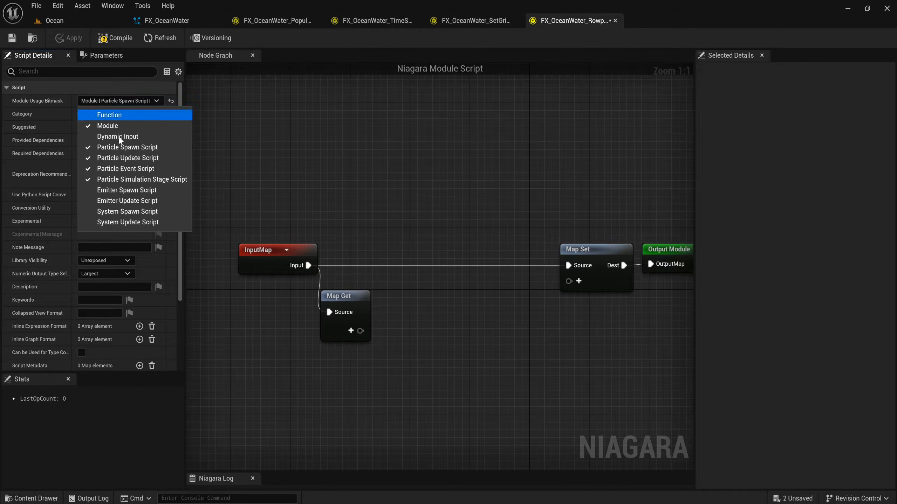
{"action": "left_click", "coordinate": [119, 150]}
{"action": "left_click", "coordinate": [118, 159]}
{"action": "left_click", "coordinate": [113, 169]}
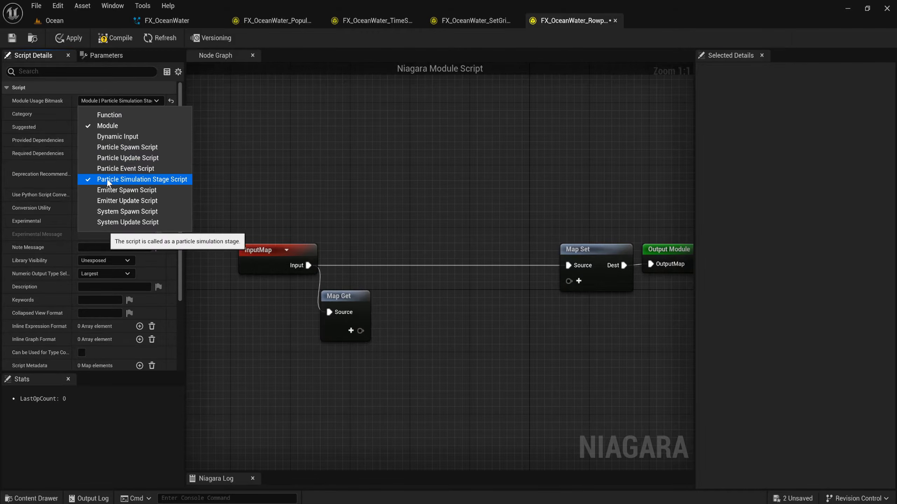
{"action": "left_click", "coordinate": [225, 155]}
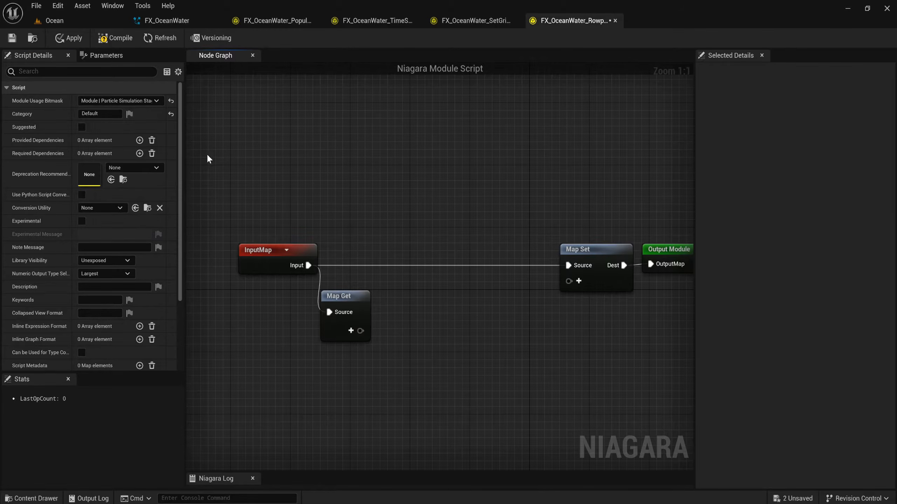
- Set the Rowpass script's library visibility to Exposed and its keywords to OceanWater
{"action": "left_click", "coordinate": [110, 258]}
{"action": "left_click", "coordinate": [94, 276]}
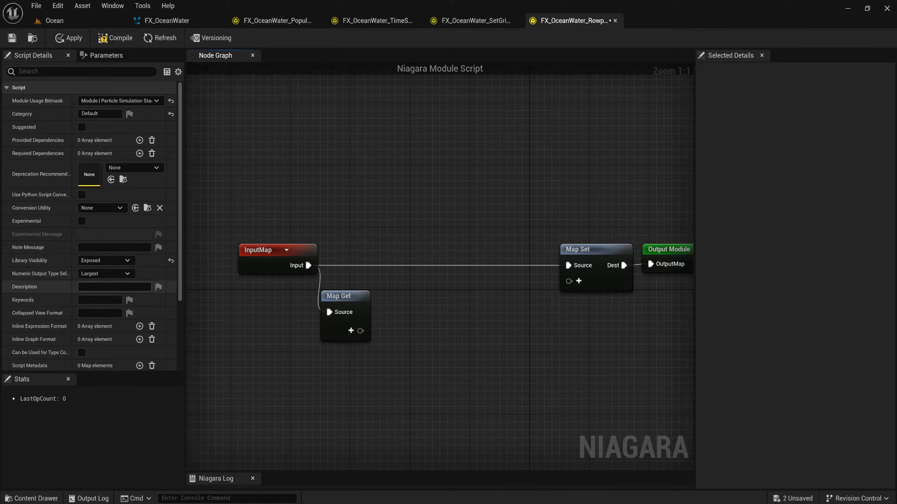
{"action": "left_click", "coordinate": [97, 300]}
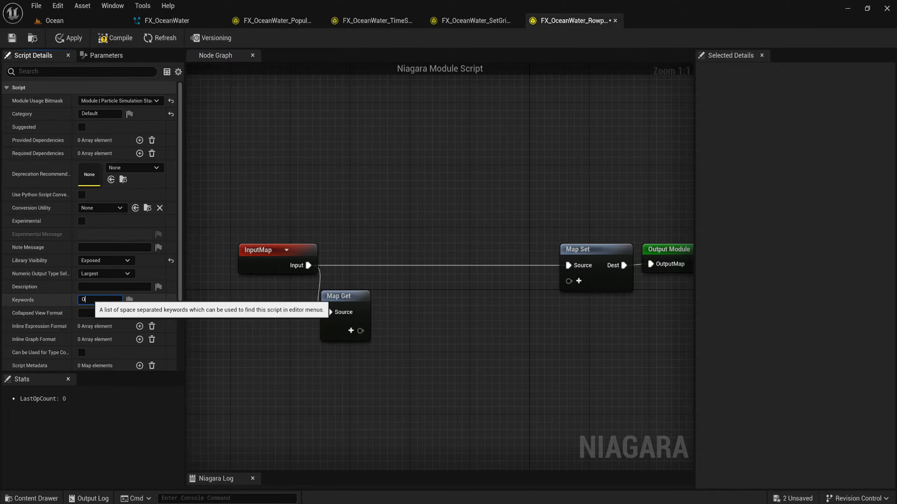
{"action": "type", "text": "OceanWater"}
{"action": "key", "text": "Return"}
{"action": "left_click", "coordinate": [341, 193]}
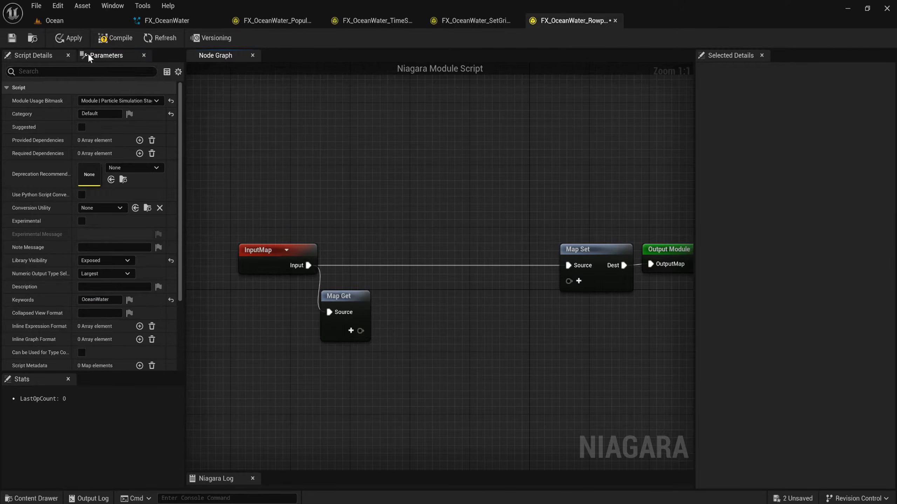
- Add an int32 module local named IGNORE to the Rowpass script
{"action": "left_click", "coordinate": [104, 55]}
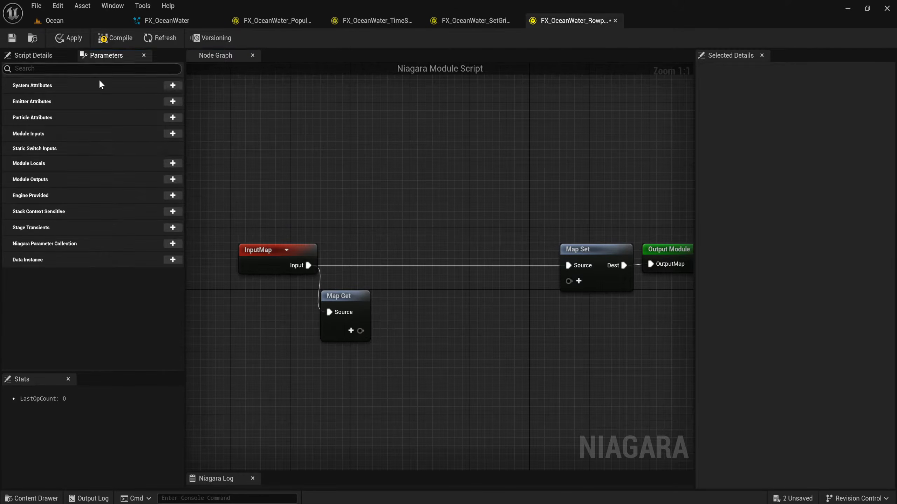
{"action": "left_click", "coordinate": [172, 163]}
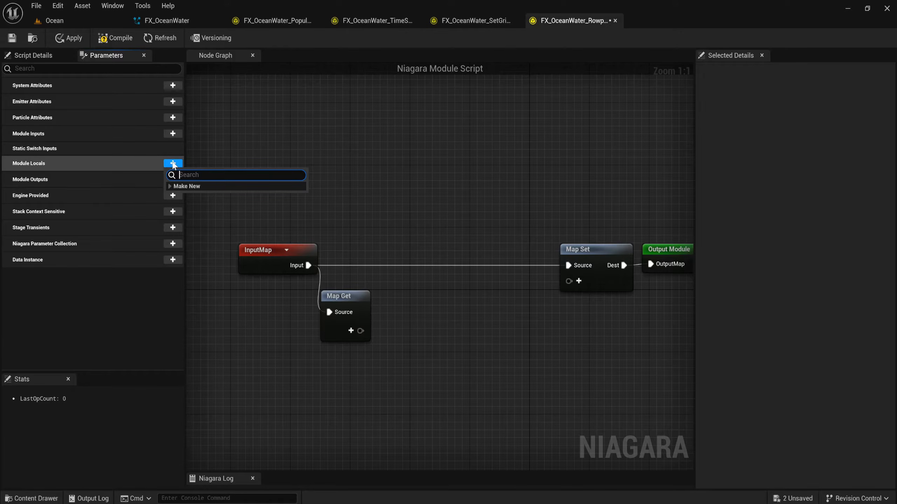
{"action": "type", "text": "in"}
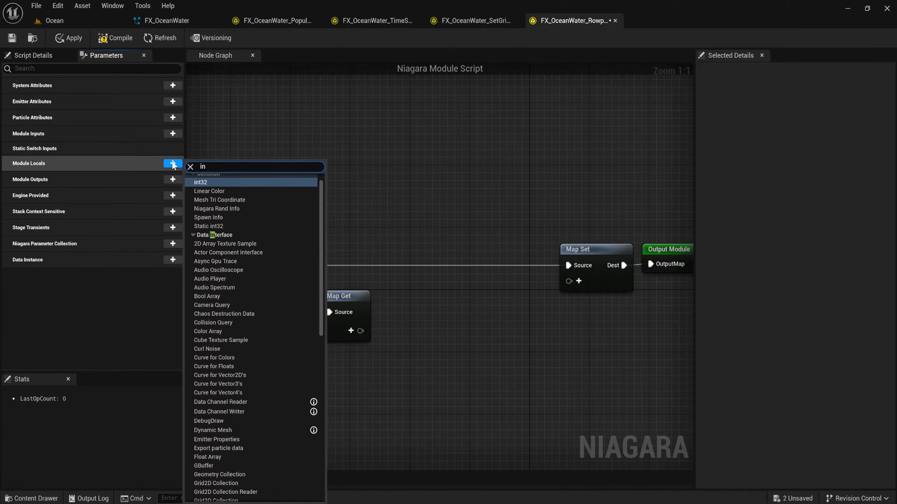
{"action": "key", "text": "Return"}
{"action": "type", "text": "I"}
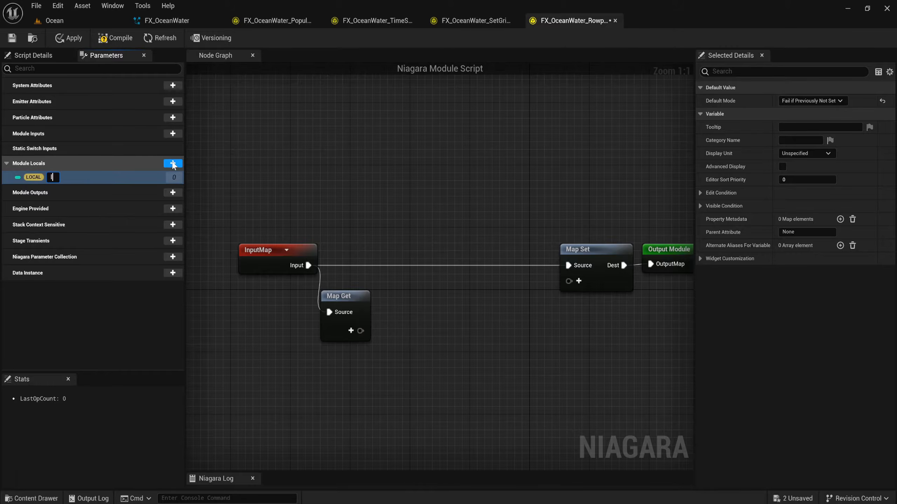
{"action": "type", "text": "GNORE"}
{"action": "key", "text": "Return"}
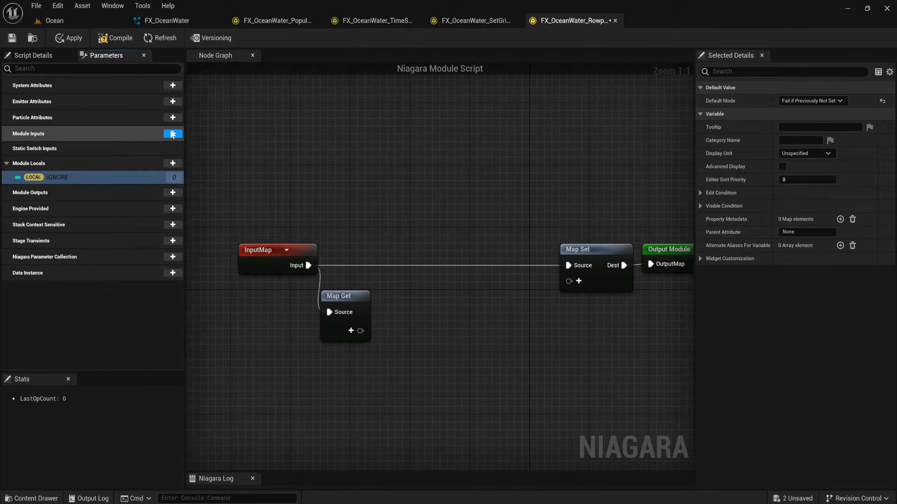
- Add a Grid2D Collection module input named FFTGrid to the Rowpass script
{"action": "left_click", "coordinate": [172, 134]}
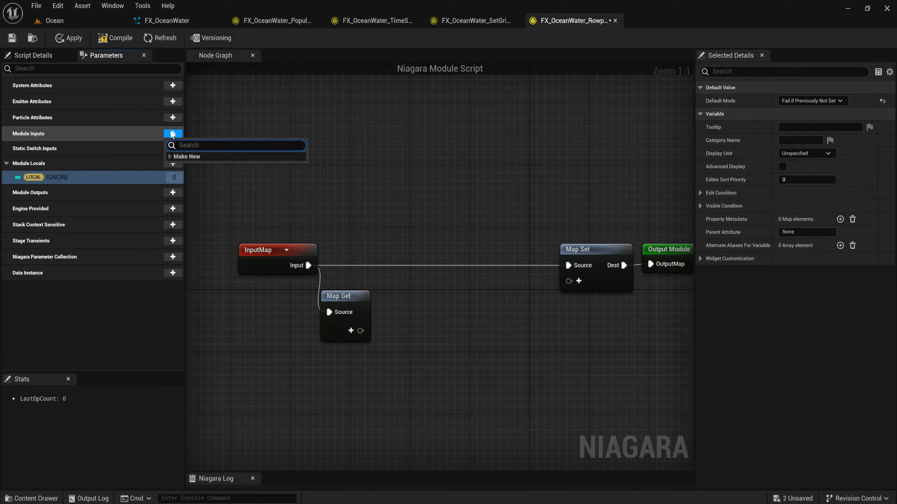
{"action": "type", "text": "grid"}
{"action": "key", "text": "Return"}
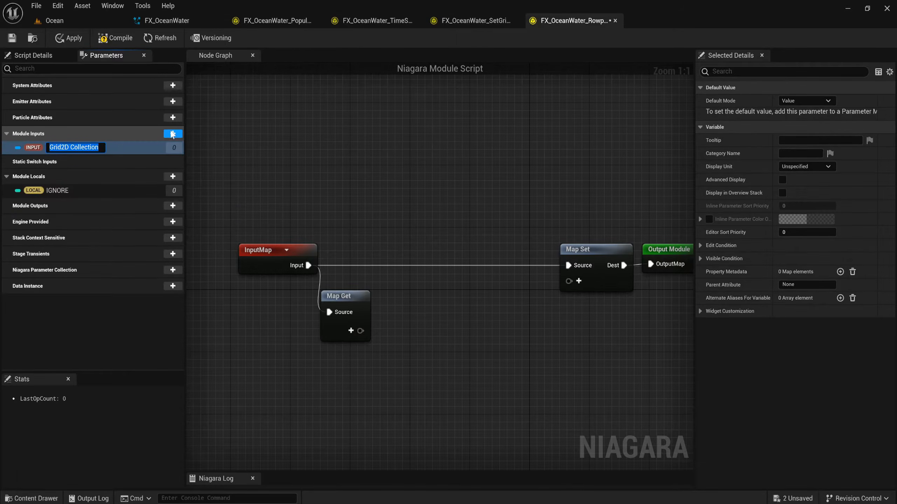
{"action": "type", "text": "FFTGrid"}
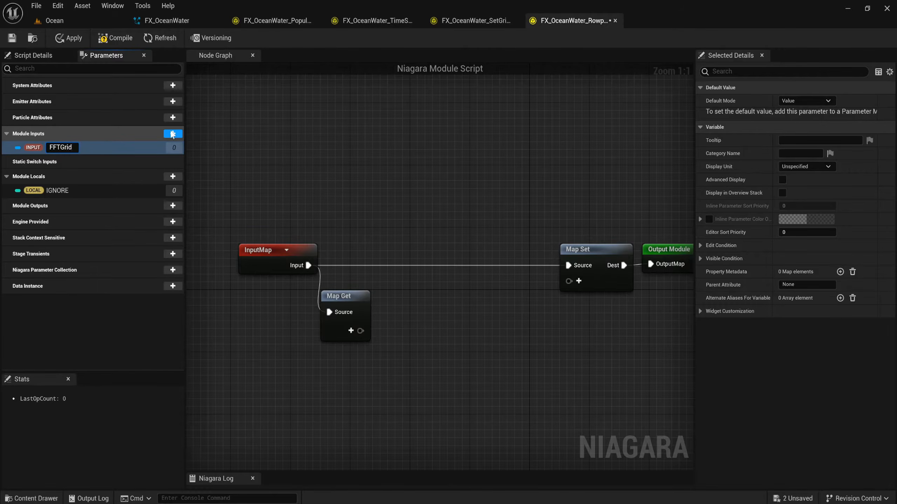
- Add two int32 module inputs named GridSize and NumCascades to the Rowpass script
{"action": "left_click", "coordinate": [173, 133]}
{"action": "type", "text": "in"}
{"action": "key", "text": "Return"}
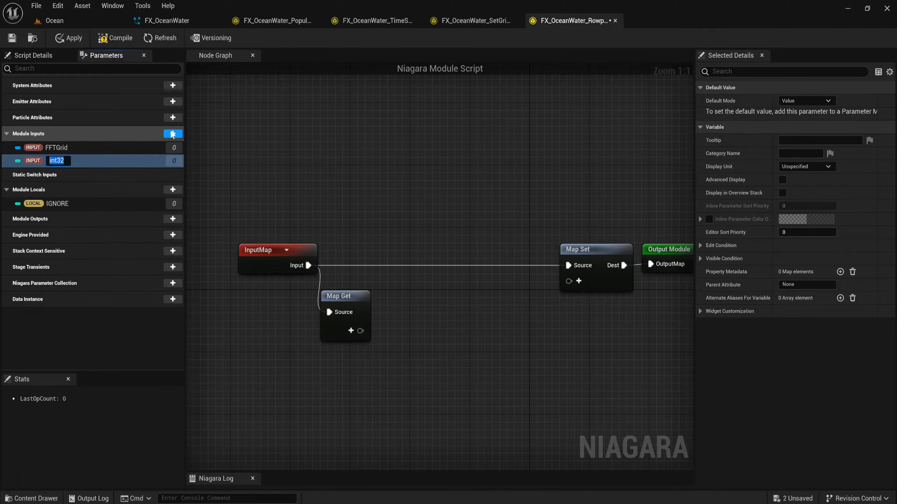
{"action": "type", "text": "GridSize"}
{"action": "left_click", "coordinate": [173, 134]}
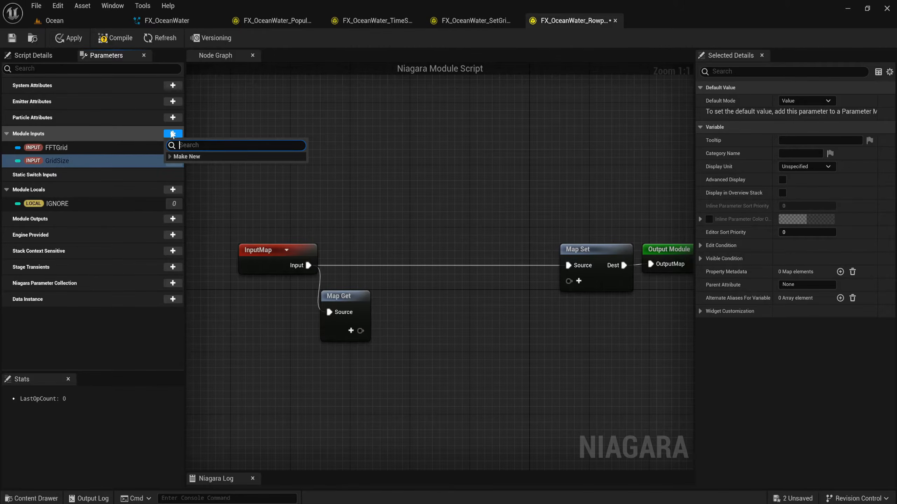
{"action": "type", "text": "int"}
{"action": "key", "text": "Return"}
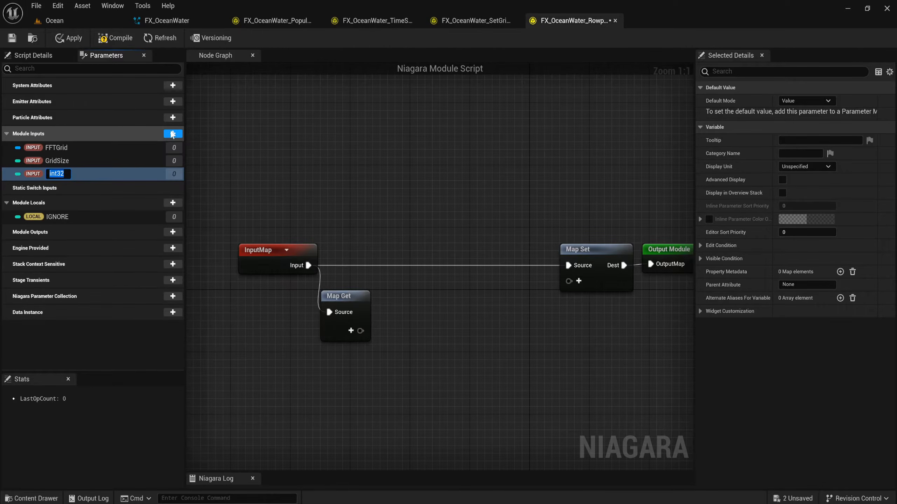
{"action": "type", "text": "NumCascades"}
{"action": "key", "text": "Return"}
- Add the existing FFTGrid input as an output pin on the Map Get node
{"action": "right_click_drag", "start_coordinate": [398, 339], "coordinate": [292, 264]}
{"action": "left_click", "coordinate": [274, 247]}
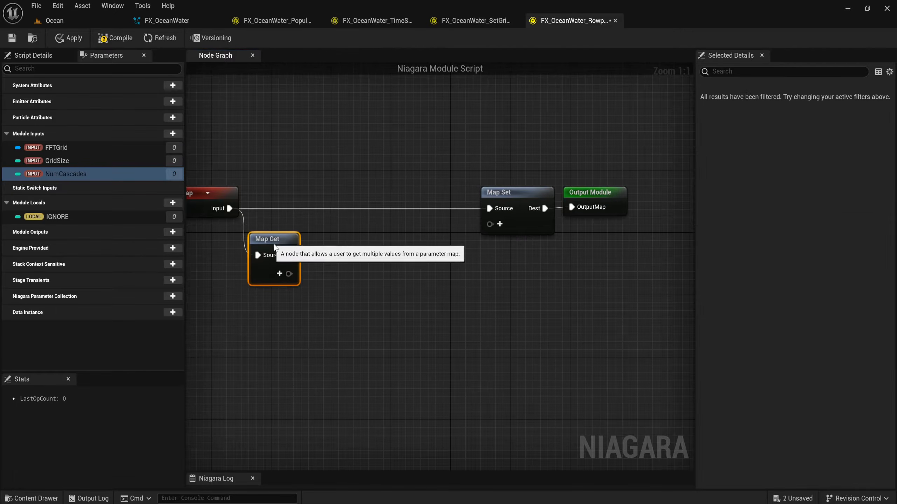
{"action": "left_click", "coordinate": [280, 274]}
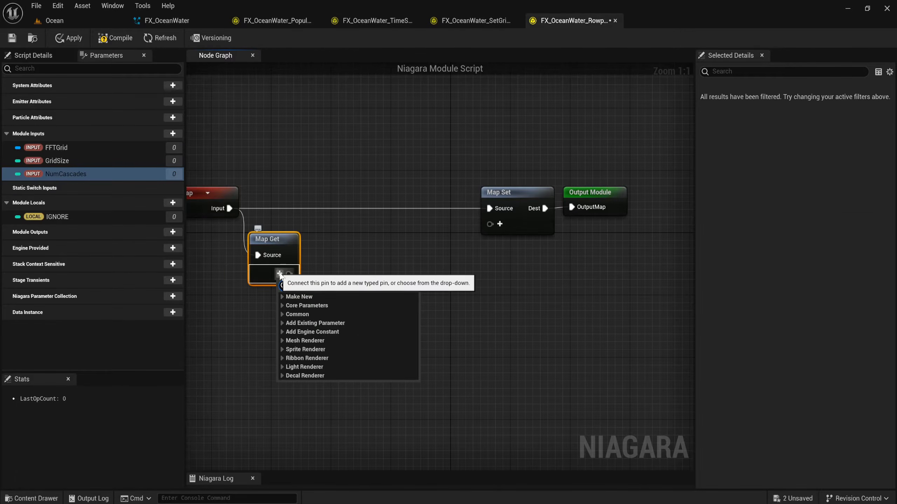
{"action": "type", "text": "ff"}
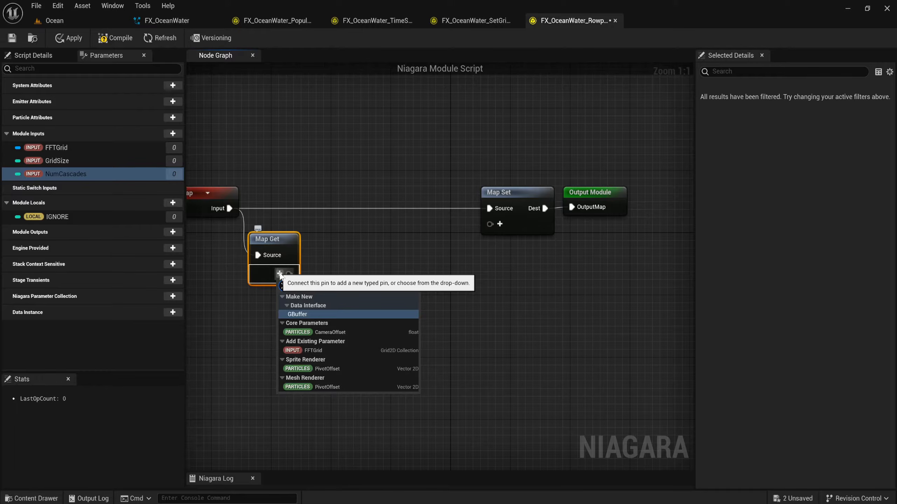
{"action": "key", "text": "Down"}
{"action": "key", "text": "Down"}
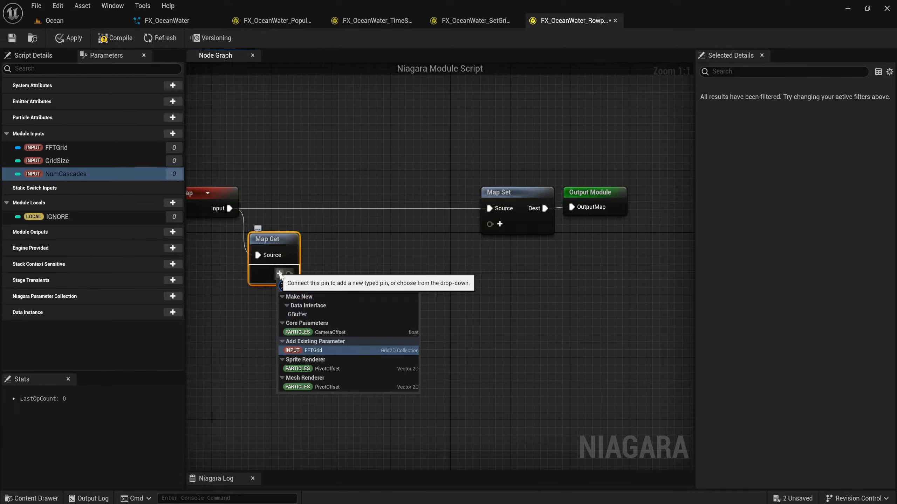
{"action": "key", "text": "Return"}
{"action": "left_click", "coordinate": [329, 299]}
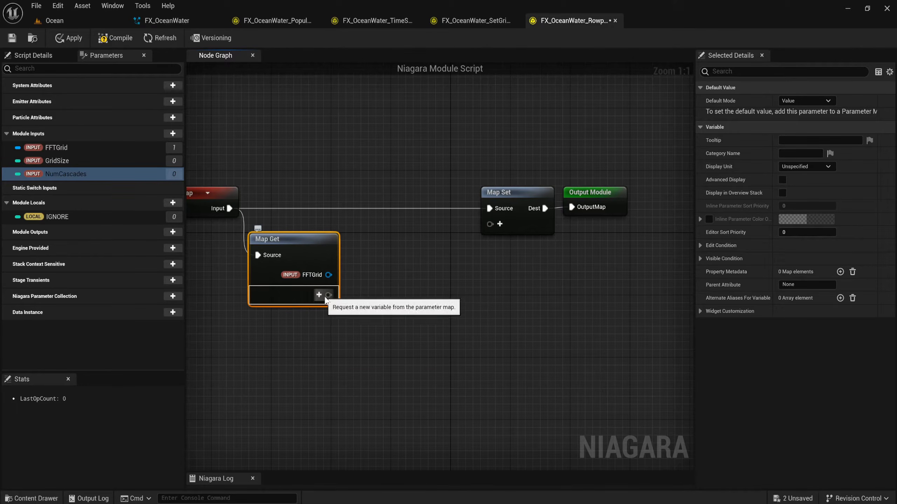
- Add the existing GridSize input as an output pin on the Map Get node
{"action": "left_click", "coordinate": [321, 296]}
{"action": "type", "text": "grid"}
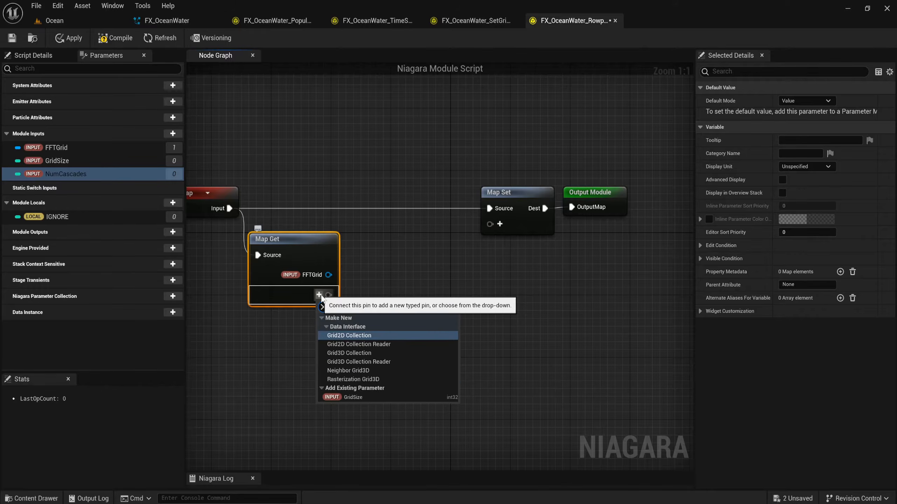
{"action": "key", "text": "Down"}
{"action": "key", "text": "Down"}
{"action": "key", "text": "Down"}
{"action": "key", "text": "Down"}
{"action": "key", "text": "Down"}
{"action": "key", "text": "Down"}
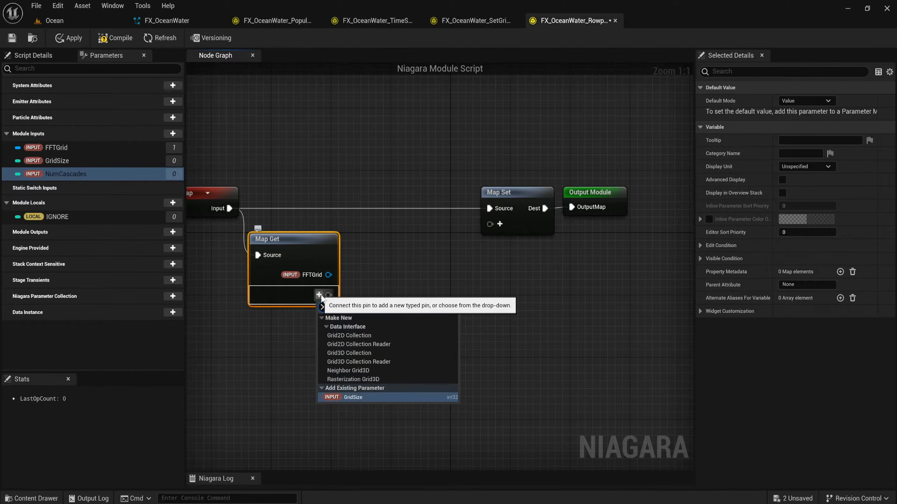
{"action": "key", "text": "Return"}
{"action": "key", "text": "Return"}
- Add the existing NumCascades input as an output pin on the Map Get node
{"action": "left_click", "coordinate": [328, 316]}
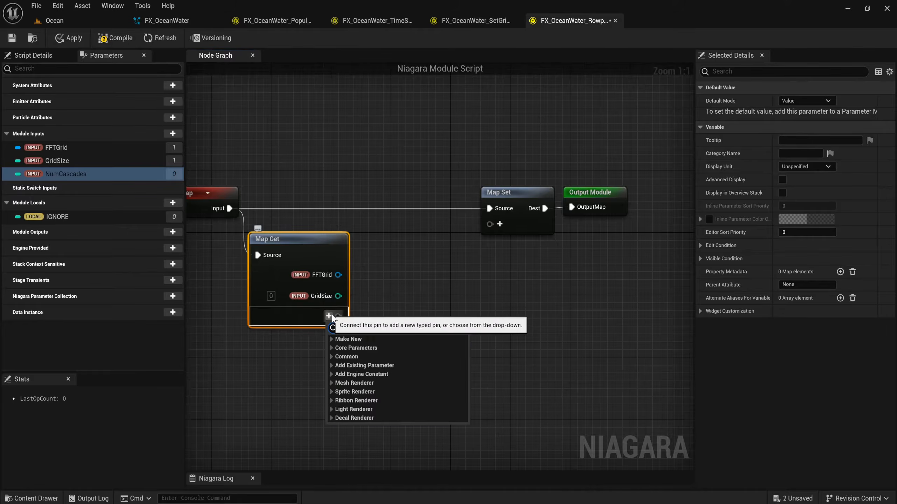
{"action": "type", "text": "Num"}
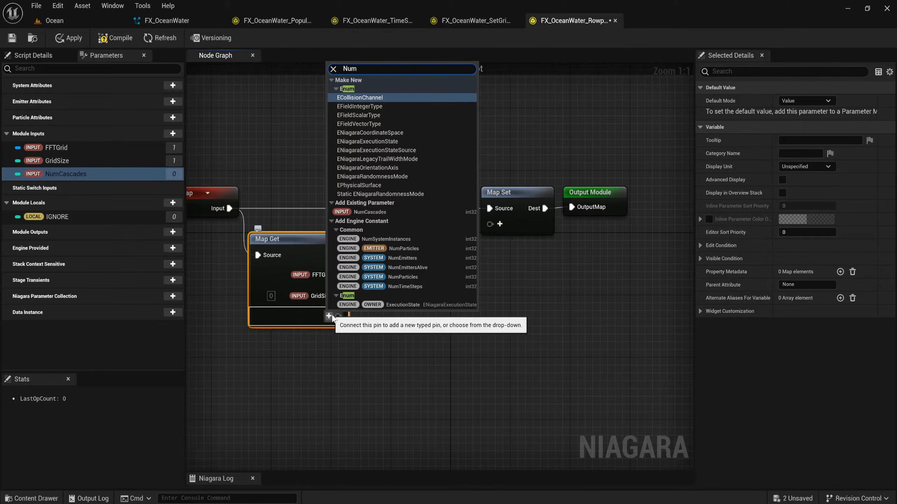
{"action": "left_click", "coordinate": [396, 212]}
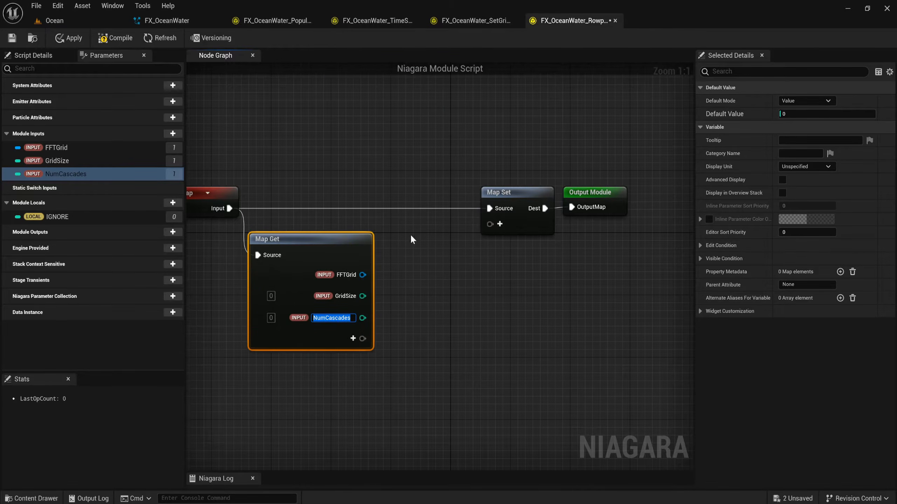
{"action": "left_click", "coordinate": [450, 318]}
- Add the local IGNORE parameter to the Map Set node, and move Map Set and Output Module farther from Map Get
{"action": "right_click_drag", "start_coordinate": [497, 337], "coordinate": [453, 320]}
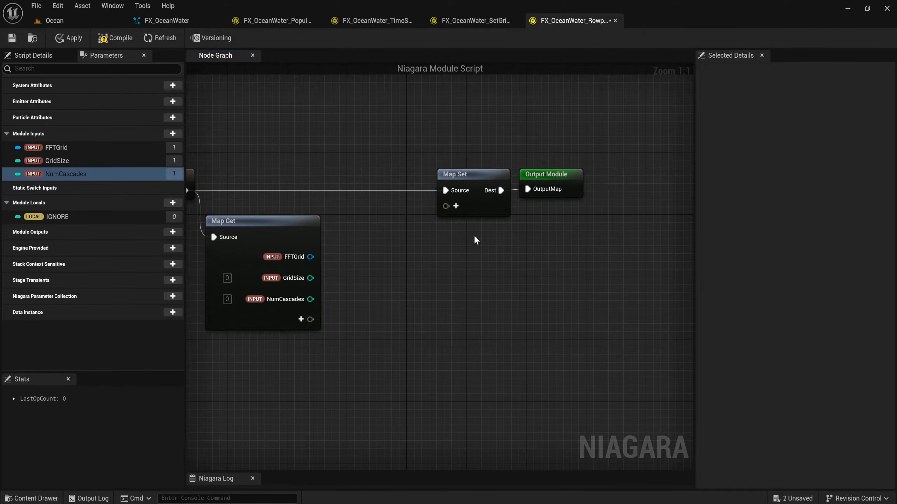
{"action": "left_click", "coordinate": [456, 206]}
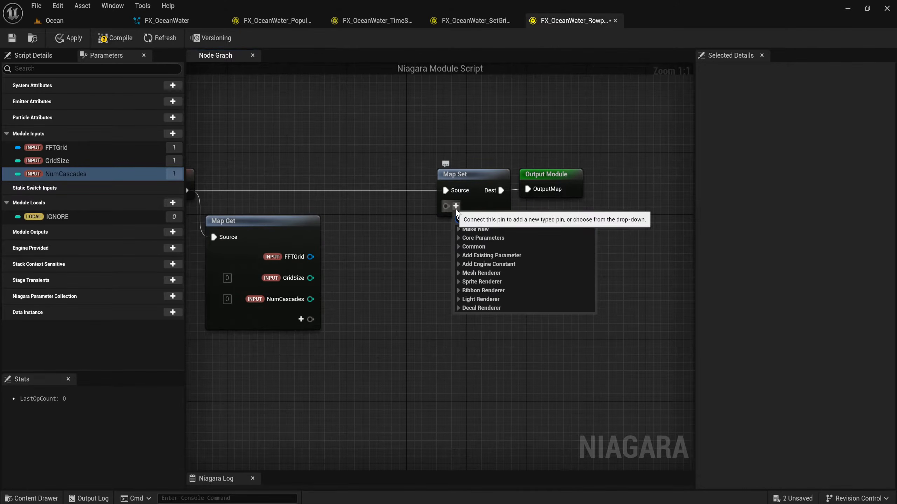
{"action": "type", "text": "ign"}
{"action": "left_click", "coordinate": [525, 238]}
{"action": "left_click_drag", "start_coordinate": [559, 172], "coordinate": [602, 173]}
{"action": "left_click", "coordinate": [482, 176], "text": "ctrl"}
{"action": "left_click_drag", "start_coordinate": [482, 176], "coordinate": [656, 175]}
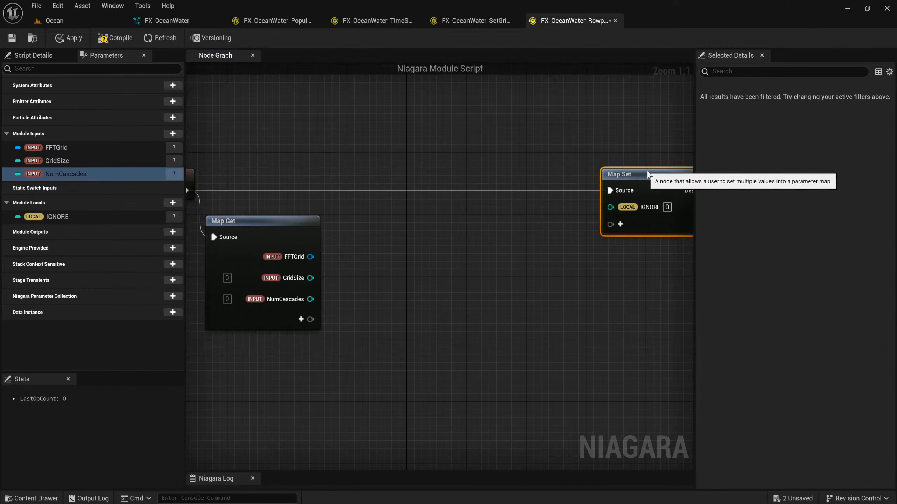
- Create a Custom Hlsl node between Map Get and Map Set, keeping its default name
{"action": "right_click_drag", "start_coordinate": [438, 290], "coordinate": [353, 225]}
{"action": "right_click", "coordinate": [332, 222]}
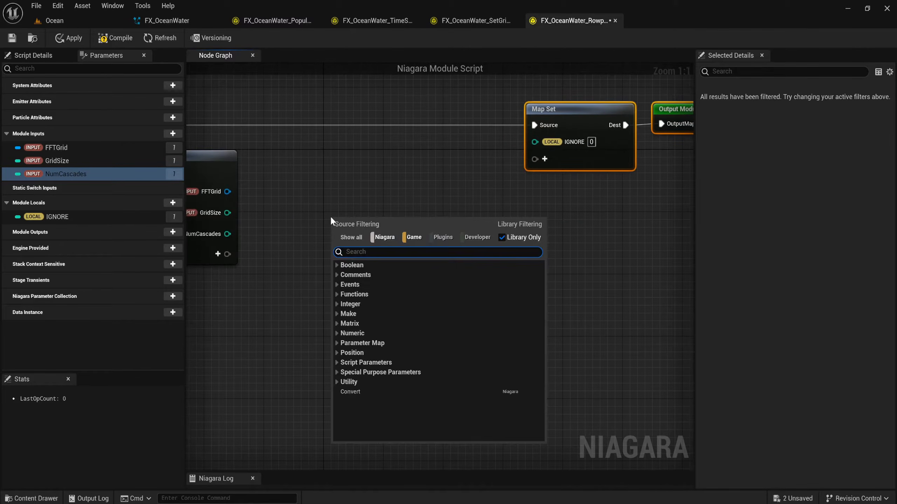
{"action": "type", "text": "custm"}
{"action": "key", "text": "BackSpace"}
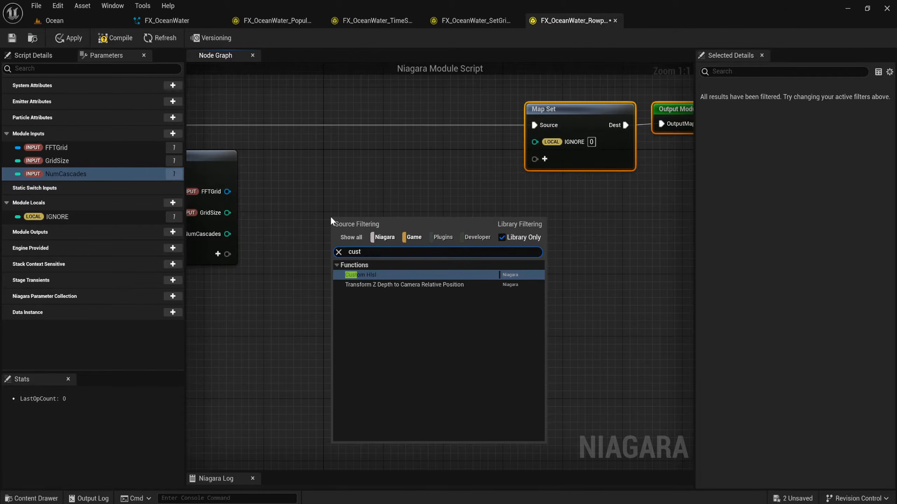
{"action": "type", "text": "om"}
{"action": "key", "text": "Return"}
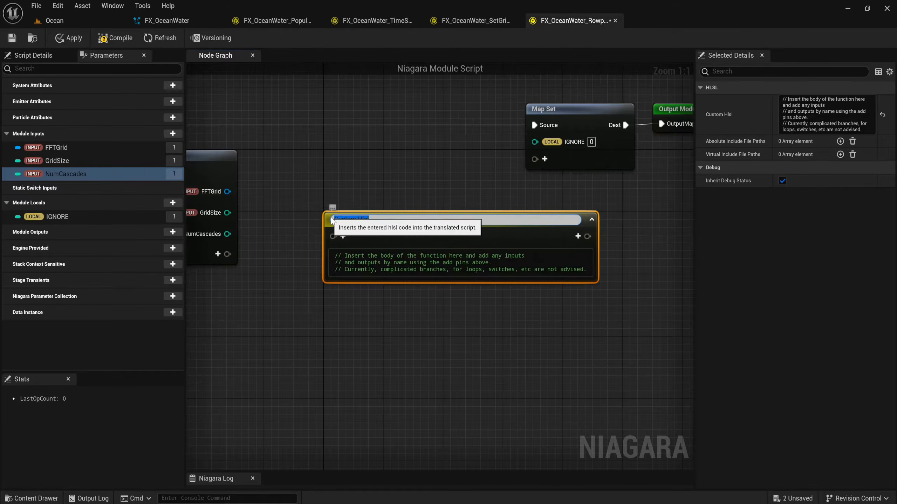
{"action": "left_click", "coordinate": [379, 163]}
{"action": "left_click_drag", "start_coordinate": [392, 221], "coordinate": [376, 204]}
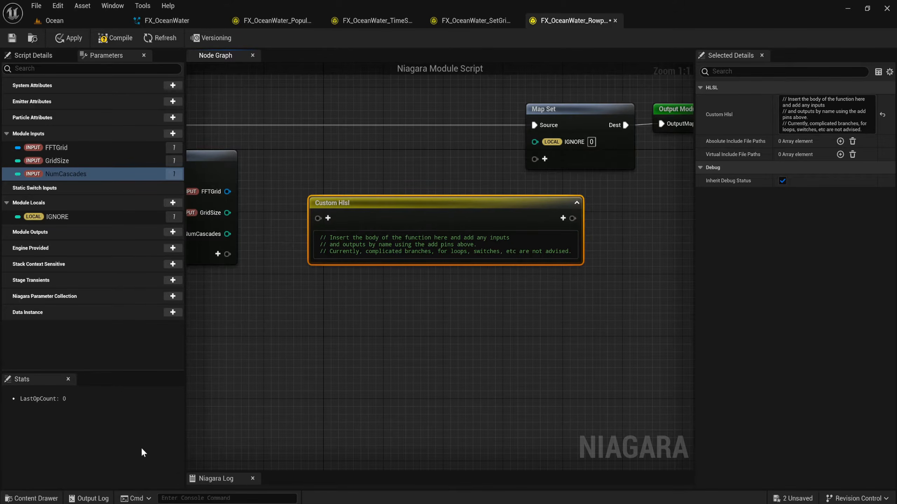
- Switch to the Ocean Simulation tutorial in the browser and copy the full 75-line iFFT utility snippet from its Row Pass section
{"action": "left_click", "coordinate": [84, 503]}
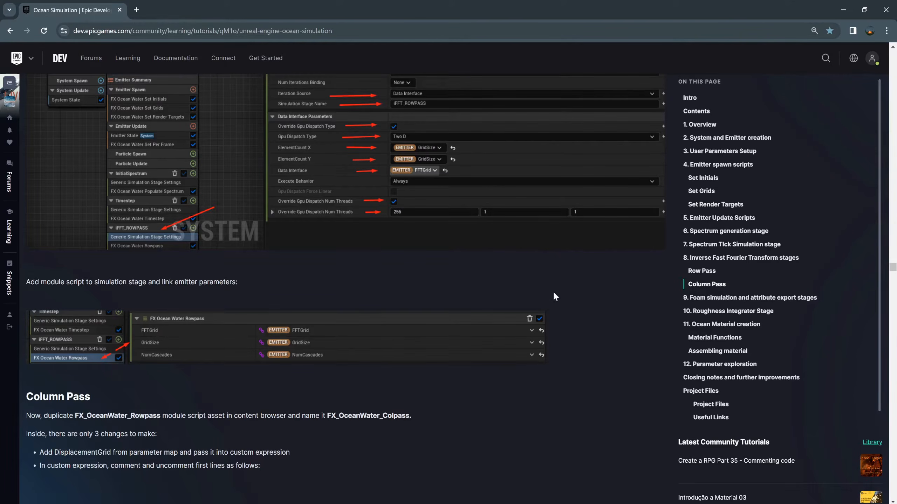
{"action": "left_click", "coordinate": [700, 271]}
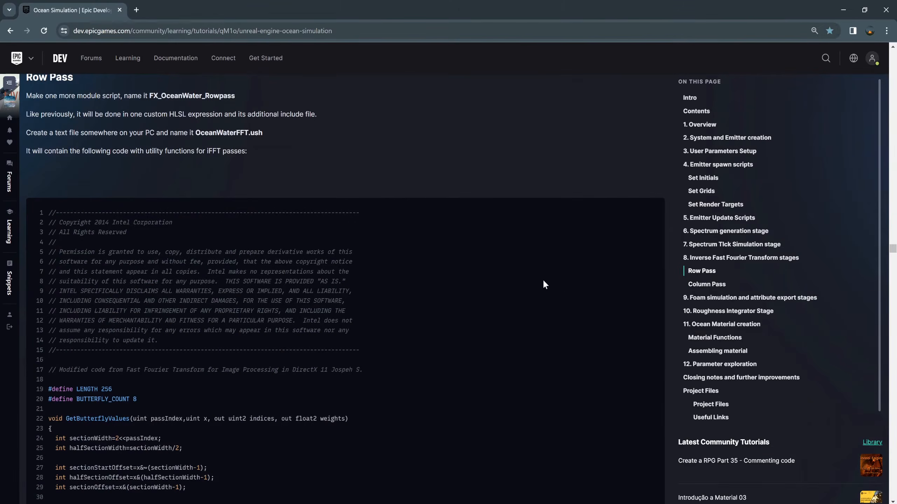
{"action": "scroll", "coordinate": [154, 220], "scroll_direction": "up", "scroll_amount": 2}
{"action": "scroll", "coordinate": [109, 205], "scroll_direction": "down", "scroll_amount": 7}
{"action": "scroll", "coordinate": [110, 206], "scroll_direction": "down", "scroll_amount": 8}
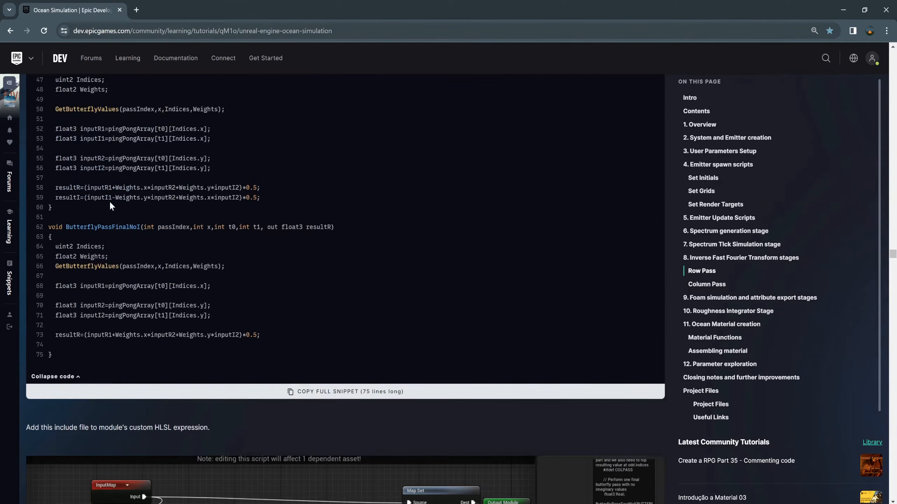
{"action": "left_click", "coordinate": [368, 395]}
- Return to the Unreal Niagara editor and replace the Custom Hlsl node's placeholder code with the copied snippet, shifting the node slightly up
{"action": "left_click", "coordinate": [138, 493]}
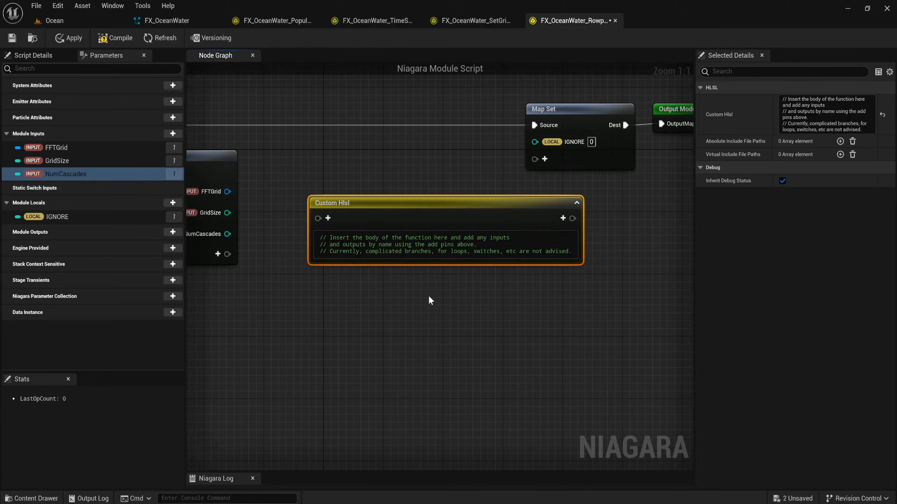
{"action": "left_click_drag", "start_coordinate": [319, 236], "coordinate": [579, 253]}
{"action": "key", "text": "ctrl+v"}
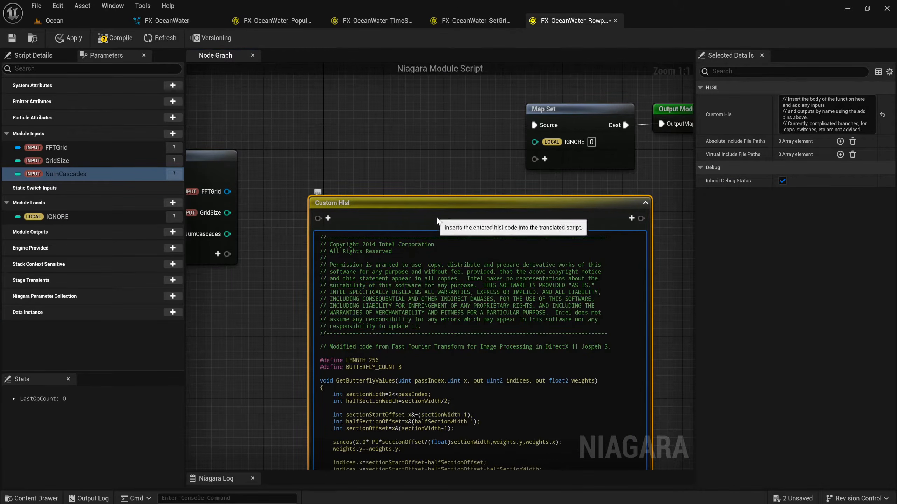
{"action": "left_click_drag", "start_coordinate": [404, 209], "coordinate": [373, 177]}
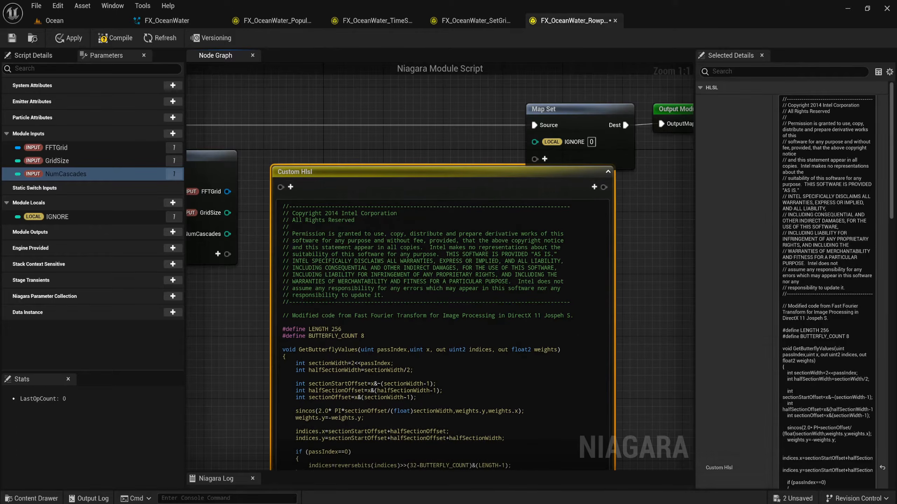
- Add an absolute include file path to the Custom Hlsl node, pointing to OceanWaterFFT.ush in the USHFile folder
{"action": "scroll", "coordinate": [795, 283], "scroll_direction": "down", "scroll_amount": 5}
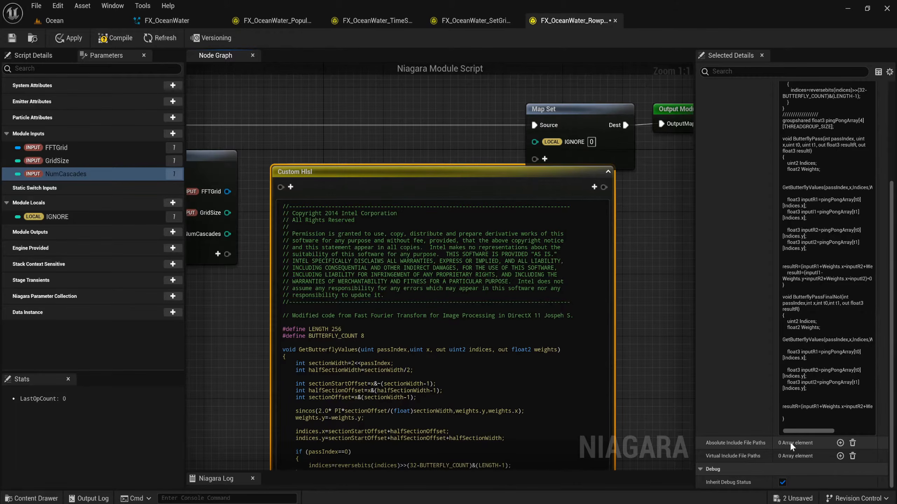
{"action": "left_click", "coordinate": [841, 444]}
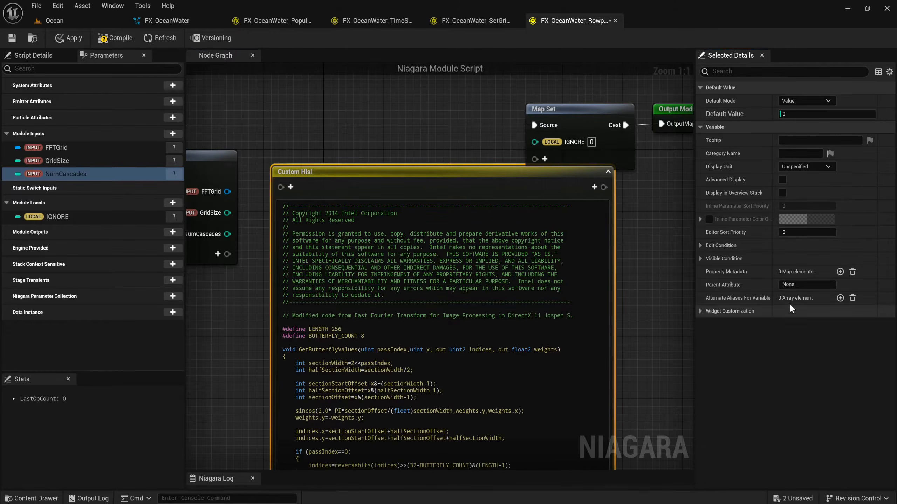
{"action": "left_click", "coordinate": [529, 173]}
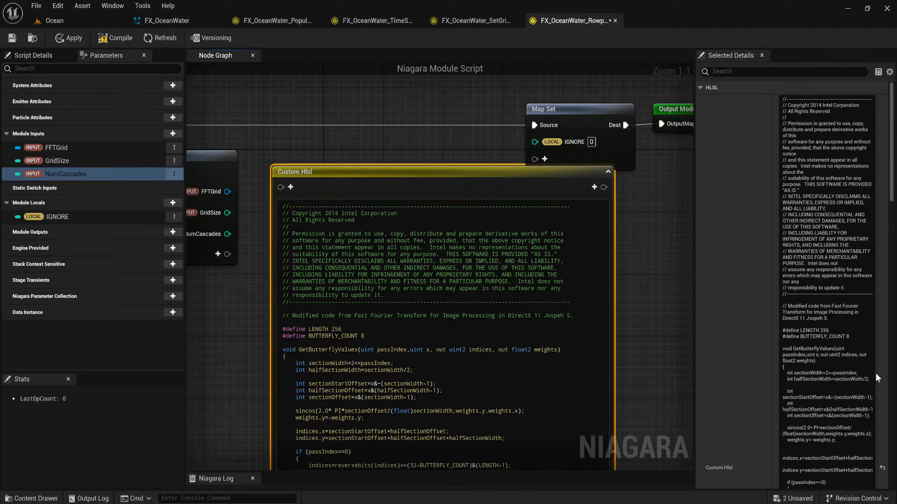
{"action": "scroll", "coordinate": [875, 212], "scroll_direction": "down", "scroll_amount": 2}
{"action": "scroll", "coordinate": [894, 204], "scroll_direction": "down", "scroll_amount": 5}
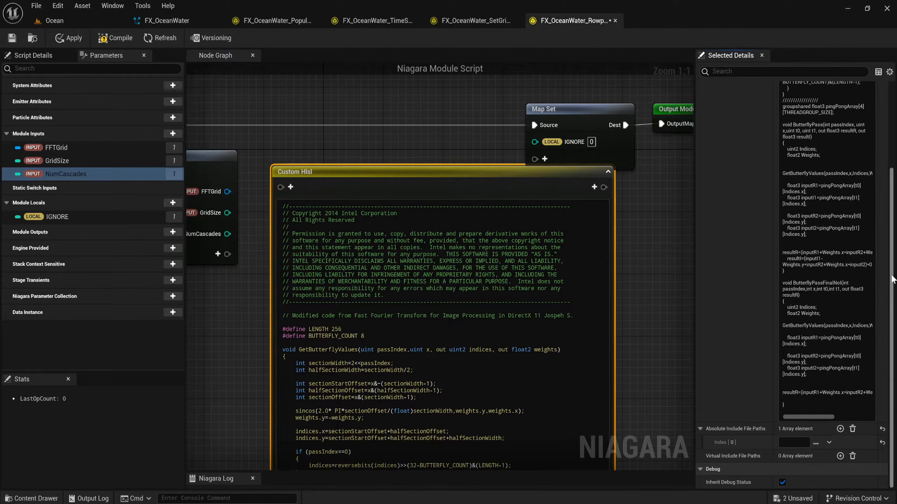
{"action": "left_click", "coordinate": [815, 443]}
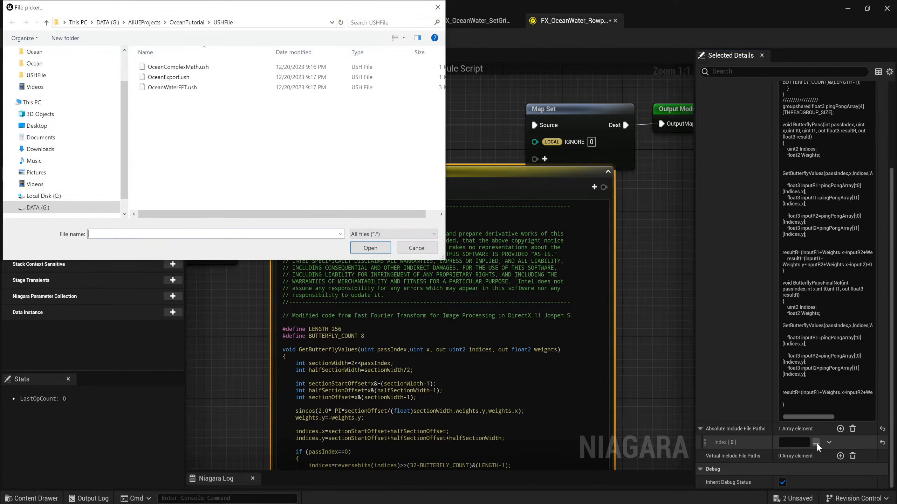
{"action": "double_click", "coordinate": [198, 87]}
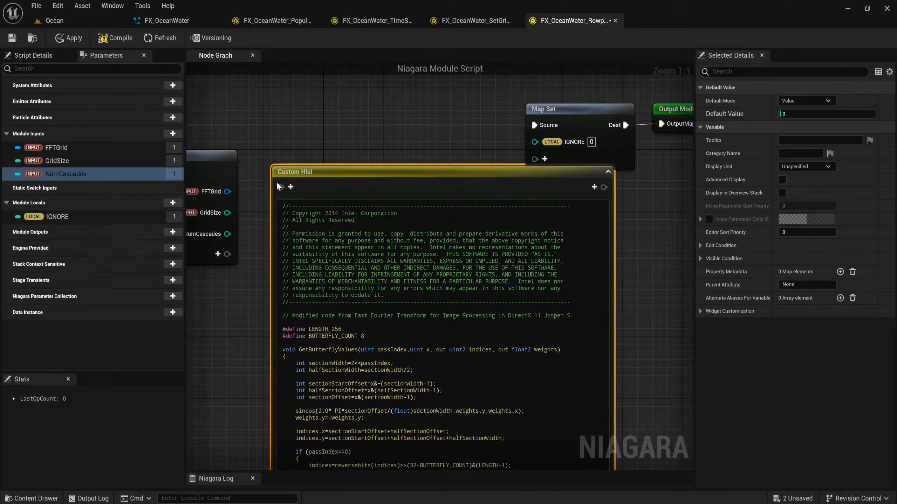
- Connect the Map Get outputs FFTGrid, GridSize and NumCascades to the Custom Hlsl node as inputs
{"action": "right_click_drag", "start_coordinate": [229, 190], "coordinate": [345, 218]}
{"action": "left_click_drag", "start_coordinate": [344, 219], "coordinate": [404, 210]}
{"action": "left_click_drag", "start_coordinate": [343, 241], "coordinate": [407, 232]}
{"action": "left_click_drag", "start_coordinate": [344, 263], "coordinate": [409, 242]}
{"action": "right_click_drag", "start_coordinate": [343, 318], "coordinate": [230, 314]}
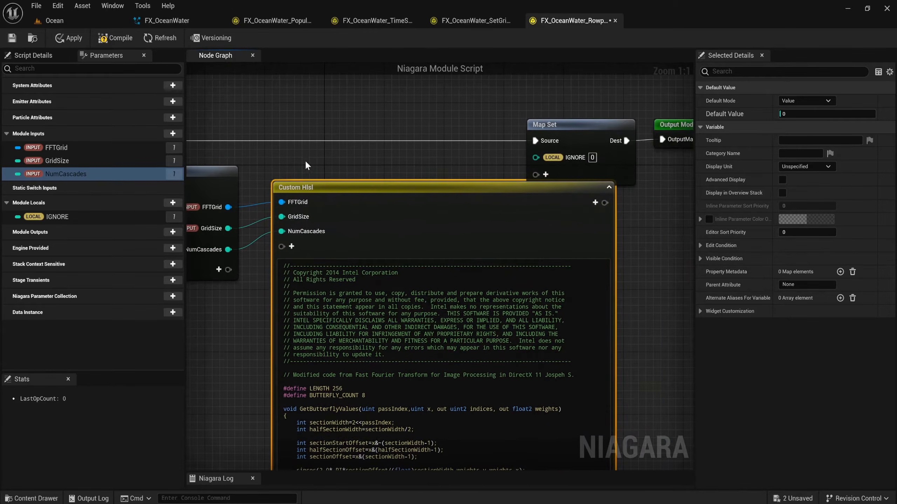
- Add an IGNORE output to the Custom Hlsl node from Map Set's IGNORE pin, and move Map Set clear of the code node
{"action": "scroll", "coordinate": [304, 159], "scroll_direction": "down", "scroll_amount": 2}
{"action": "left_click_drag", "start_coordinate": [479, 158], "coordinate": [541, 190]}
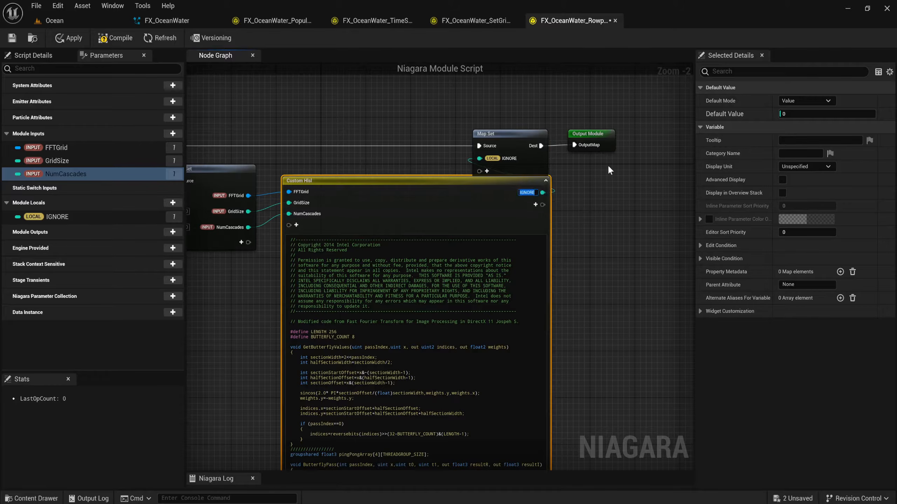
{"action": "left_click_drag", "start_coordinate": [607, 164], "coordinate": [615, 134]}
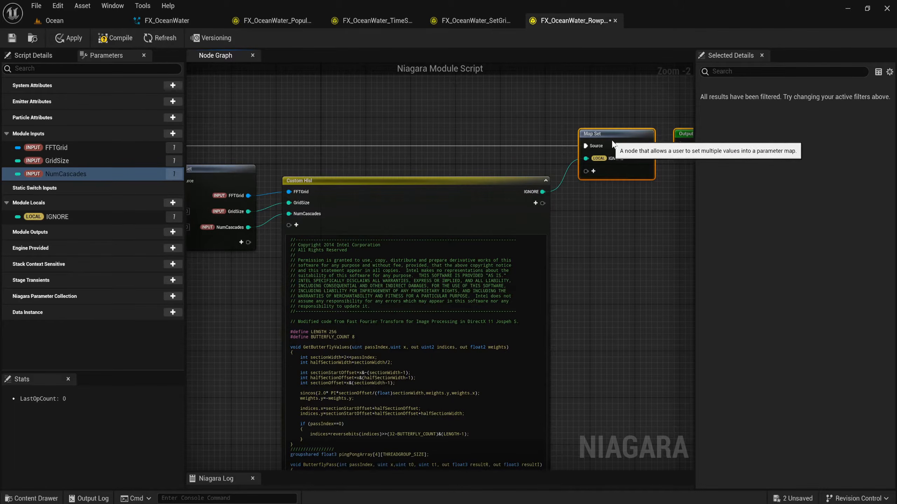
- Compile the row-pass module script and examine the compile messages in the Niagara log alongside the Custom Hlsl code
{"action": "left_click", "coordinate": [115, 38]}
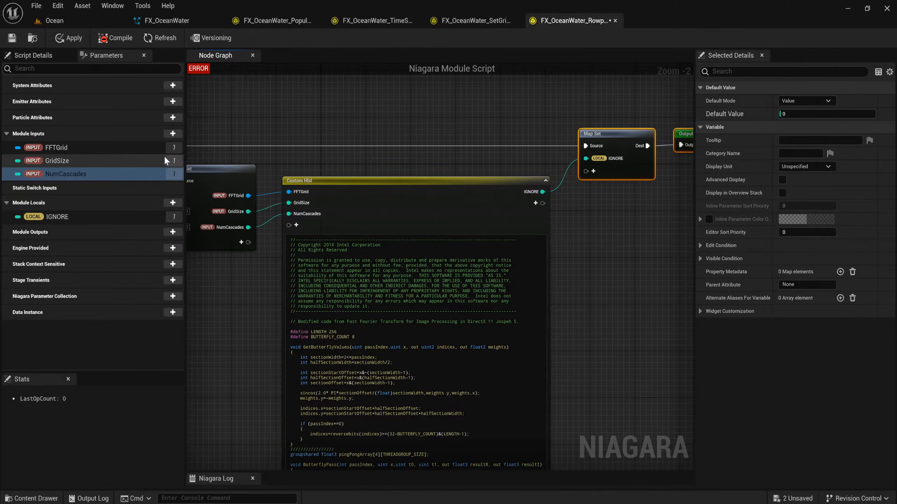
{"action": "left_click", "coordinate": [215, 478]}
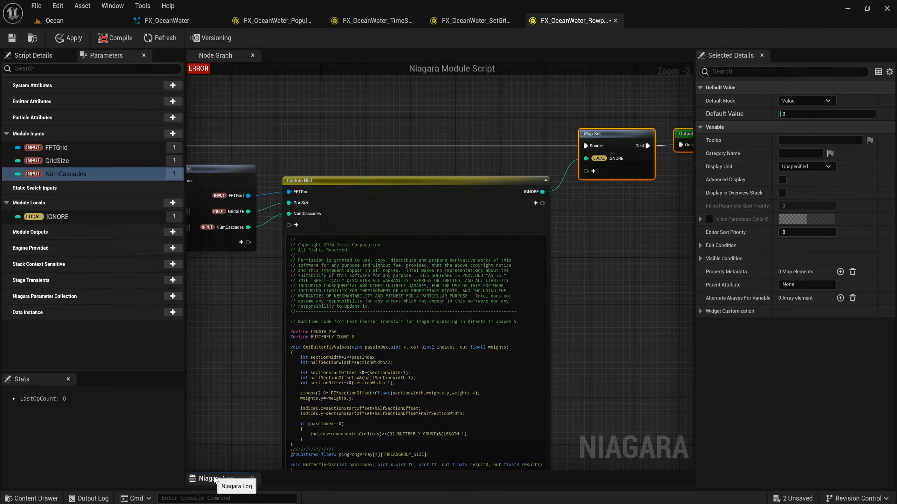
{"action": "left_click_drag", "start_coordinate": [283, 469], "coordinate": [289, 369]}
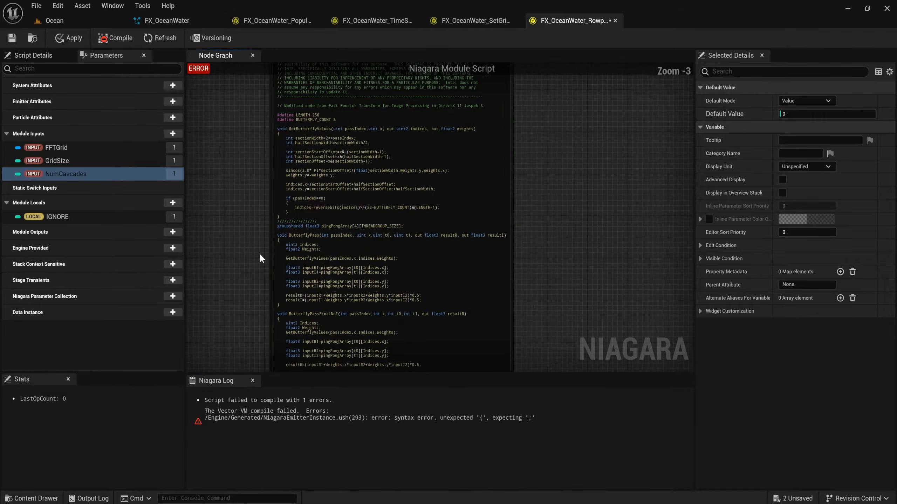
{"action": "scroll", "coordinate": [257, 254], "scroll_direction": "down", "scroll_amount": 1}
{"action": "scroll", "coordinate": [258, 254], "scroll_direction": "up", "scroll_amount": 2}
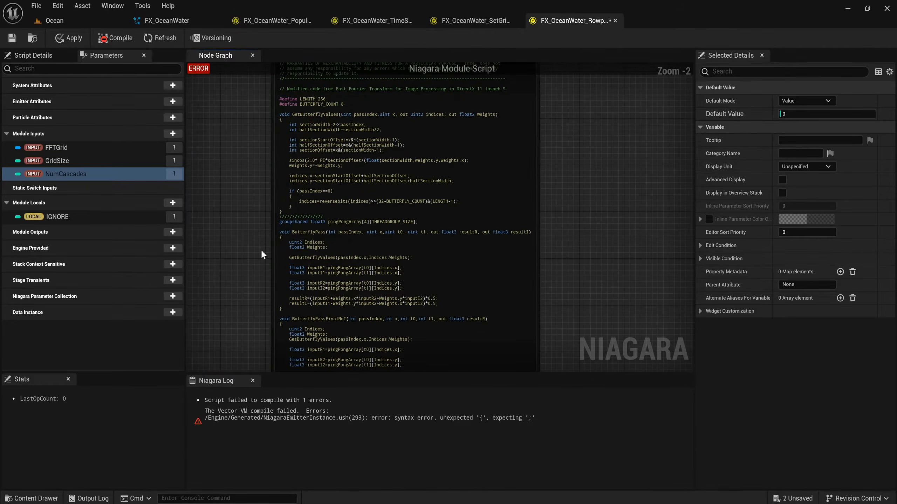
- Delete all the code inside the Custom Hlsl node, keeping its pins and connections
{"action": "scroll", "coordinate": [261, 249], "scroll_direction": "down", "scroll_amount": 2}
{"action": "left_click_drag", "start_coordinate": [282, 343], "coordinate": [274, 86]}
{"action": "key", "text": "BackSpace"}
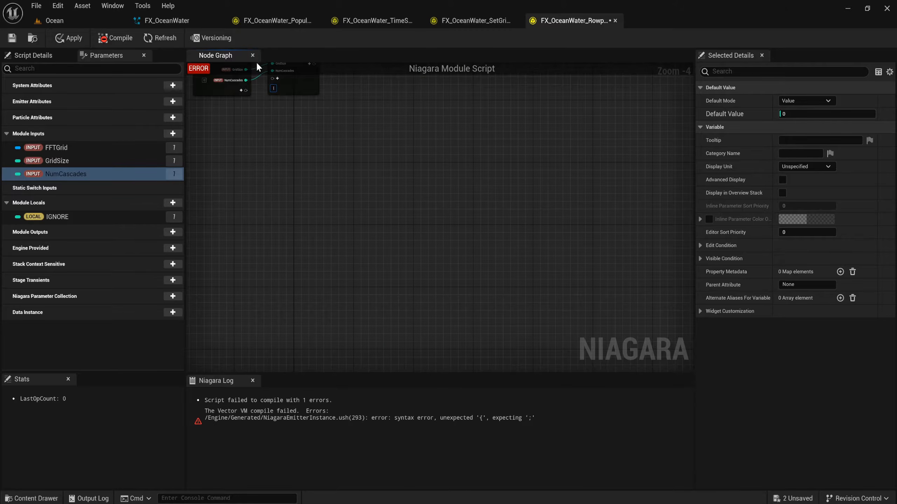
{"action": "right_click_drag", "start_coordinate": [292, 151], "coordinate": [415, 236]}
{"action": "scroll", "coordinate": [403, 157], "scroll_direction": "up", "scroll_amount": 1}
{"action": "scroll", "coordinate": [403, 157], "scroll_direction": "up", "scroll_amount": 2}
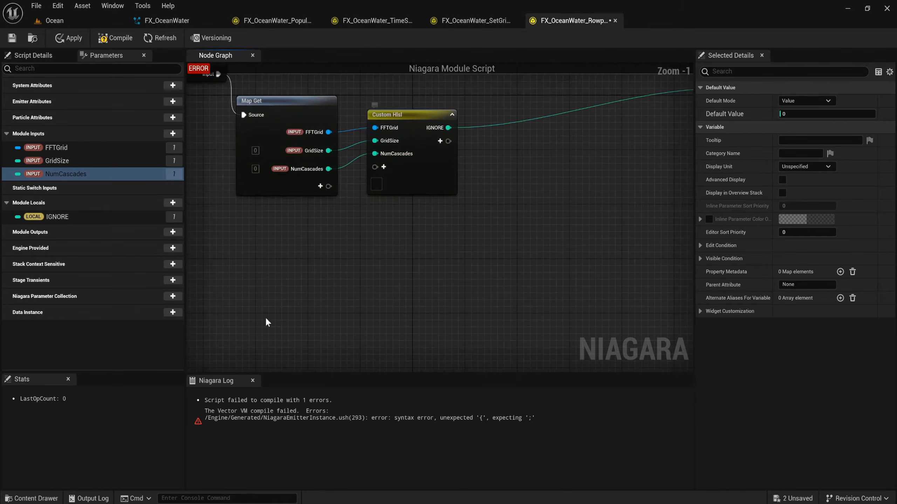
- Switch to the Ocean Simulation tutorial in the browser and copy the full 104-line custom HLSL expression snippet from the Row Pass section
{"action": "left_click", "coordinate": [87, 503]}
{"action": "scroll", "coordinate": [196, 358], "scroll_direction": "down", "scroll_amount": 15}
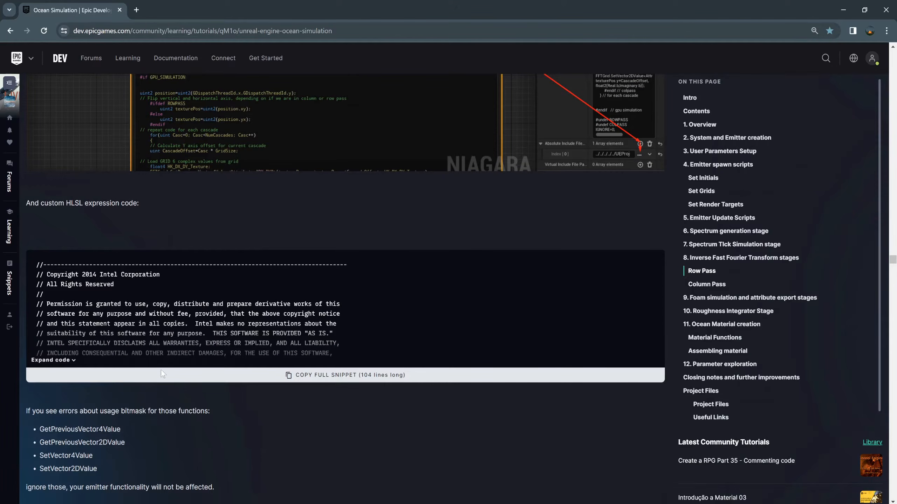
{"action": "left_click", "coordinate": [176, 378]}
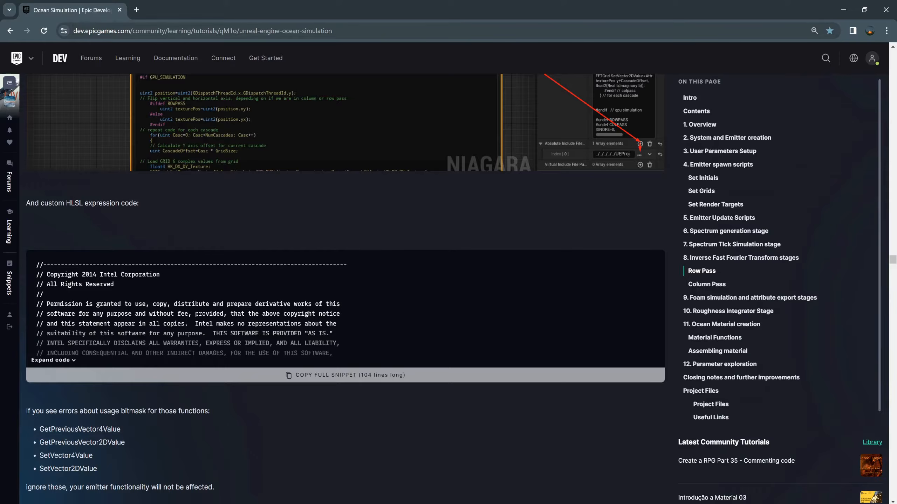
- Return to the Unreal Niagara editor and paste the copied row-pass code into the empty Custom Hlsl node
{"action": "left_click", "coordinate": [139, 478]}
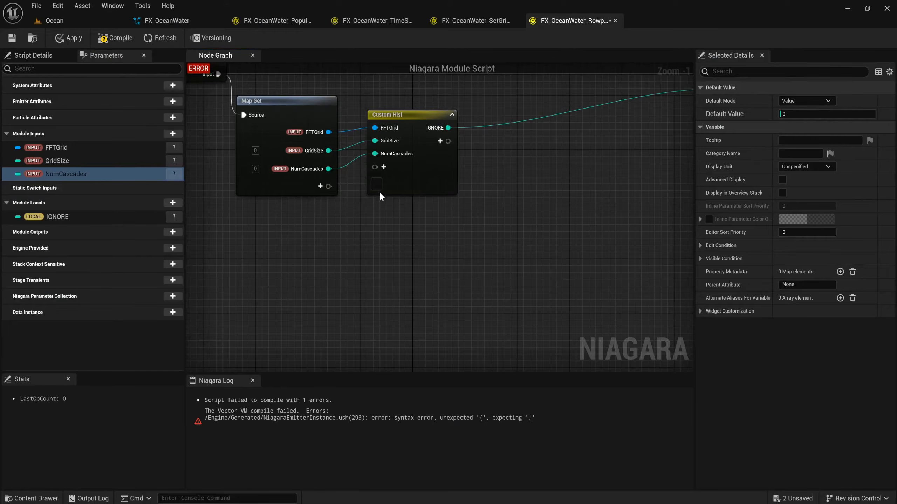
{"action": "key", "text": "ctrl+v"}
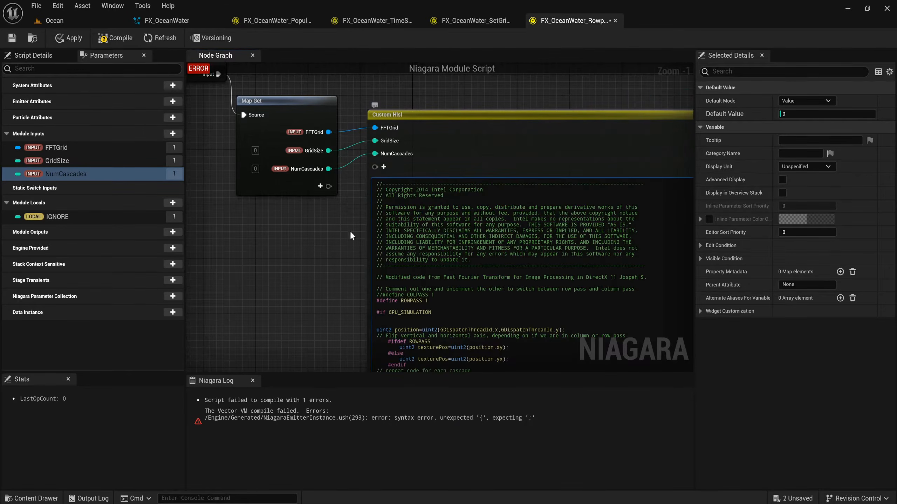
{"action": "right_click_drag", "start_coordinate": [323, 239], "coordinate": [265, 174]}
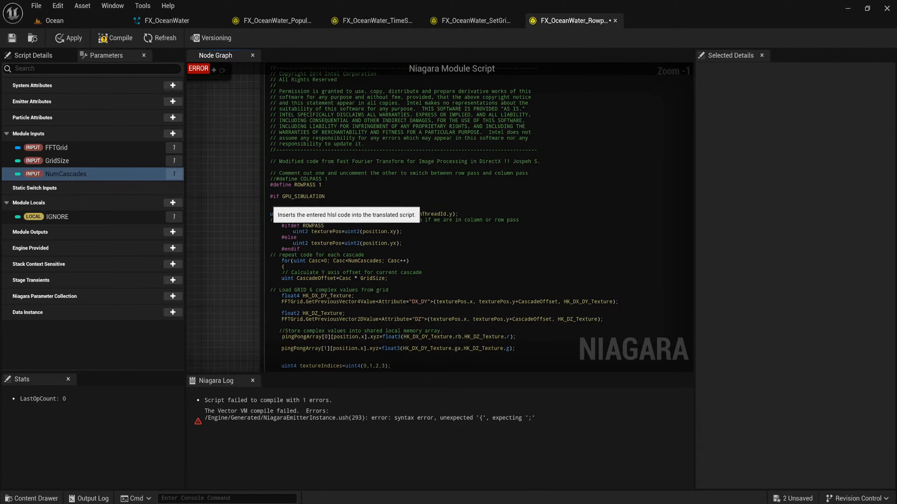
- Compile the row-pass module script, review the messages in the Niagara log, and apply the script changes
{"action": "left_click", "coordinate": [107, 41]}
{"action": "scroll", "coordinate": [428, 438], "scroll_direction": "down", "scroll_amount": 1}
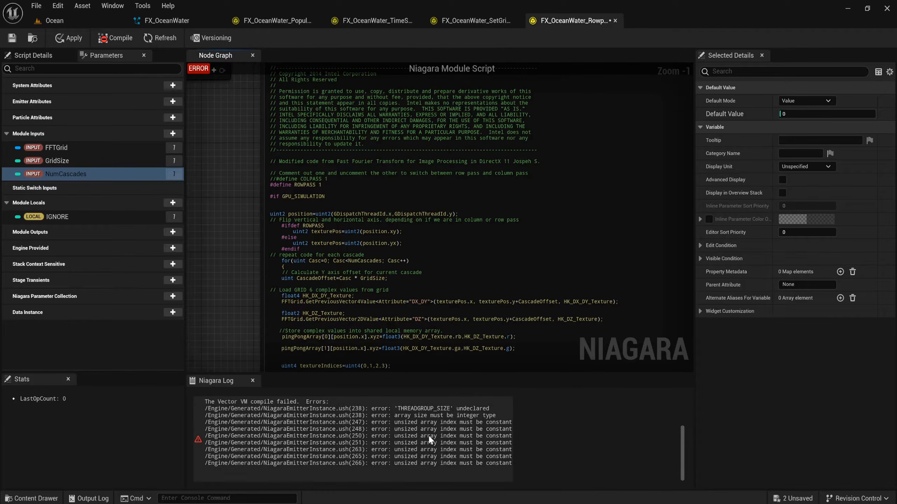
{"action": "scroll", "coordinate": [429, 438], "scroll_direction": "up", "scroll_amount": 1}
{"action": "scroll", "coordinate": [429, 437], "scroll_direction": "down", "scroll_amount": 1}
{"action": "scroll", "coordinate": [427, 434], "scroll_direction": "up", "scroll_amount": 1}
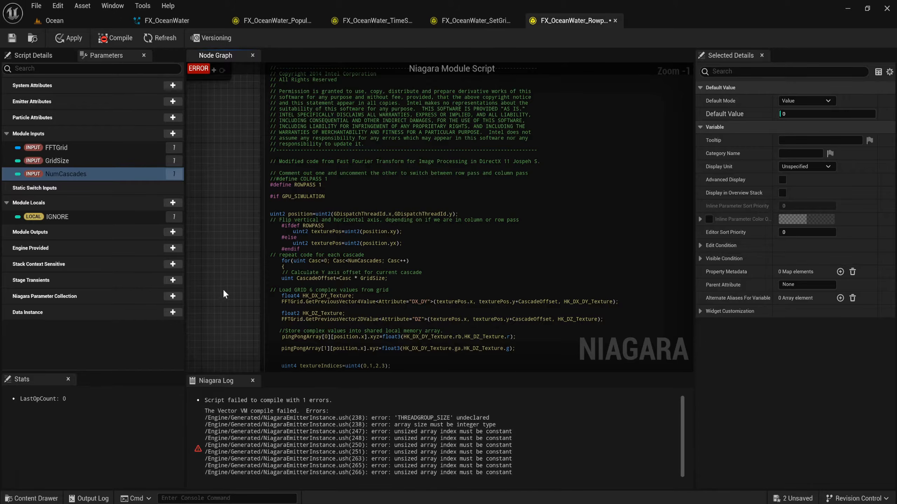
{"action": "scroll", "coordinate": [225, 284], "scroll_direction": "down", "scroll_amount": 1}
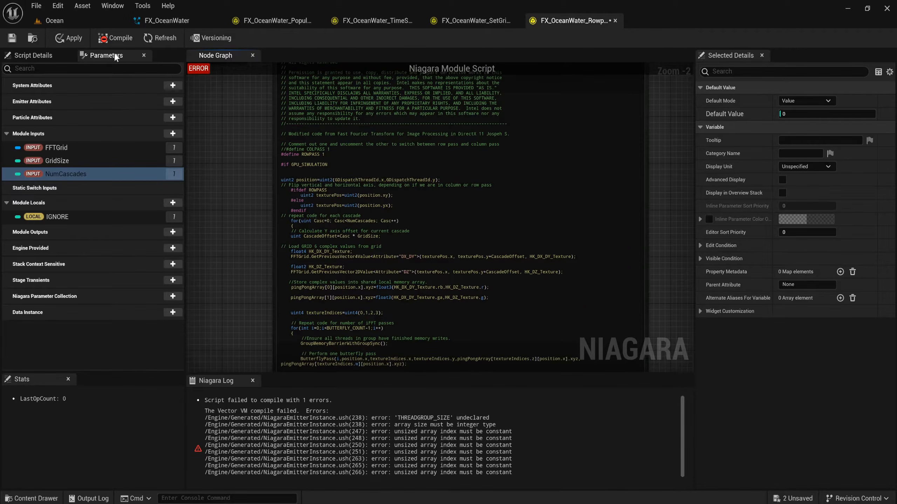
{"action": "left_click", "coordinate": [69, 38]}
- In the FX_OceanWater system, add a Generic Simulation Stage to the WaterSim emitter and name it iFFT_ROWPASS
{"action": "right_click_drag", "start_coordinate": [222, 205], "coordinate": [232, 222]}
{"action": "left_click", "coordinate": [167, 20]}
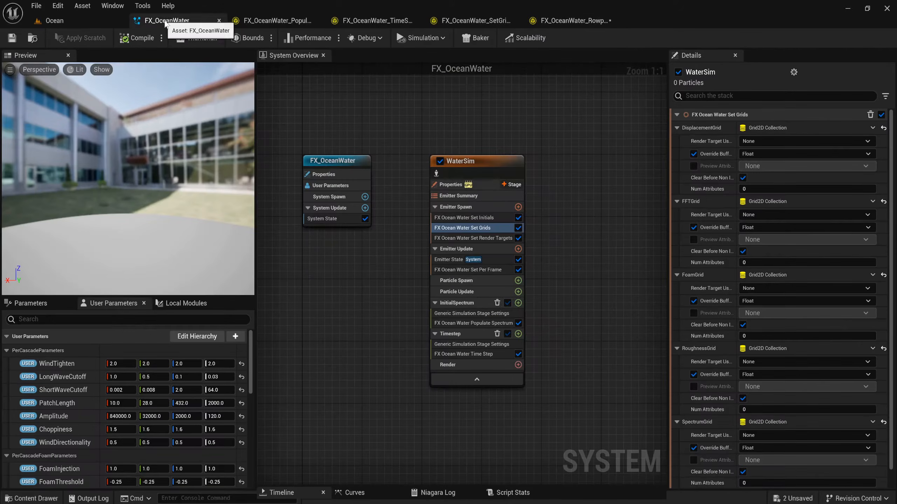
{"action": "right_click_drag", "start_coordinate": [403, 305], "coordinate": [342, 282]}
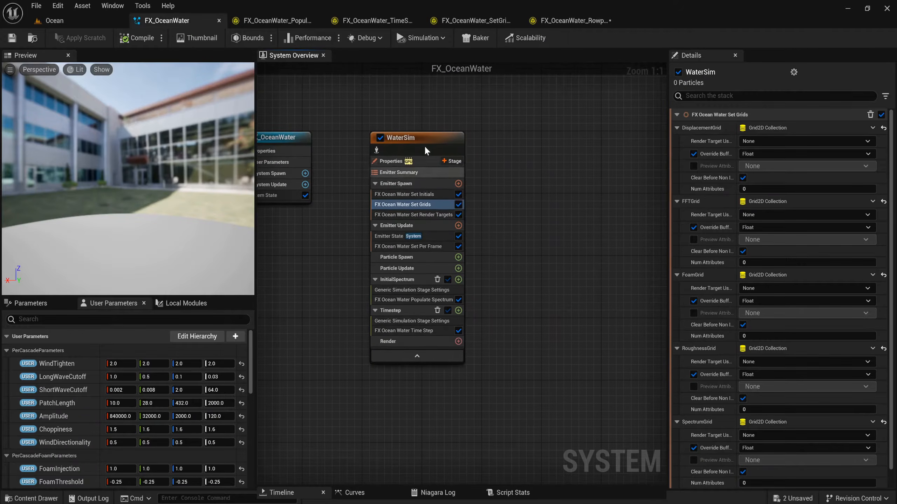
{"action": "left_click", "coordinate": [452, 161]}
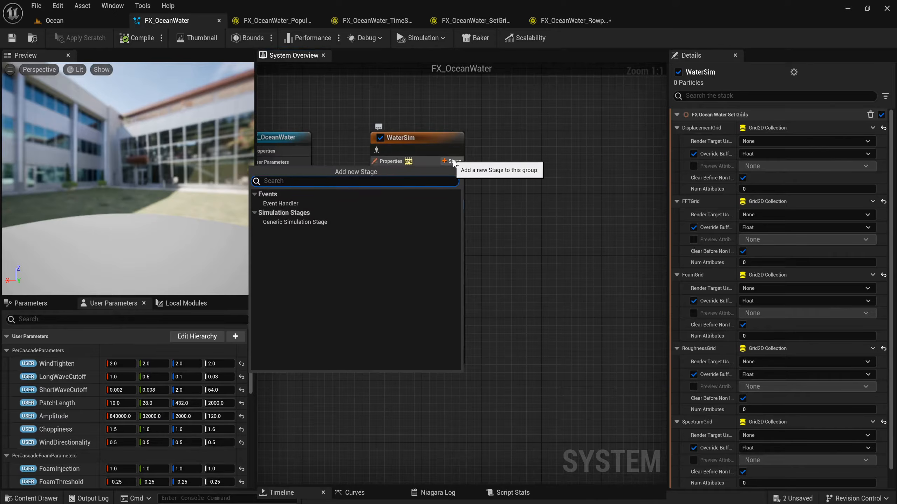
{"action": "left_click", "coordinate": [286, 223]}
{"action": "left_click", "coordinate": [773, 136]}
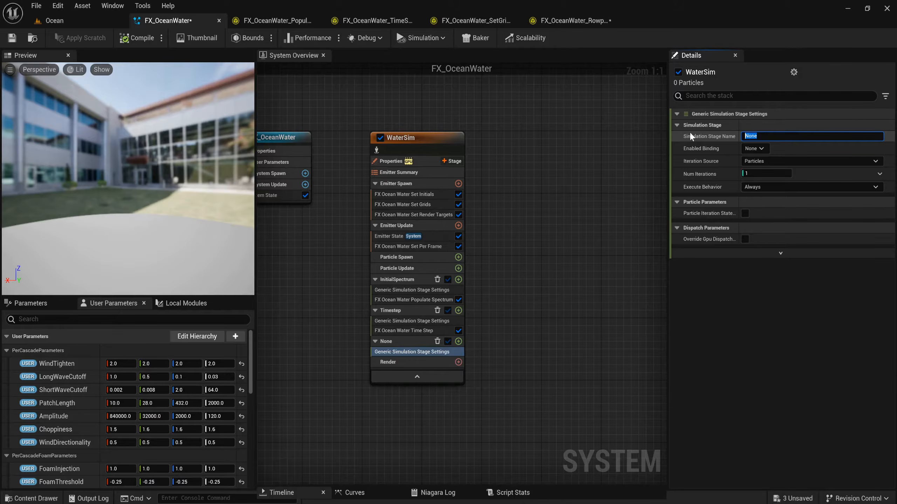
{"action": "type", "text": "iFFT_ROWPASS"}
{"action": "key", "text": "Return"}
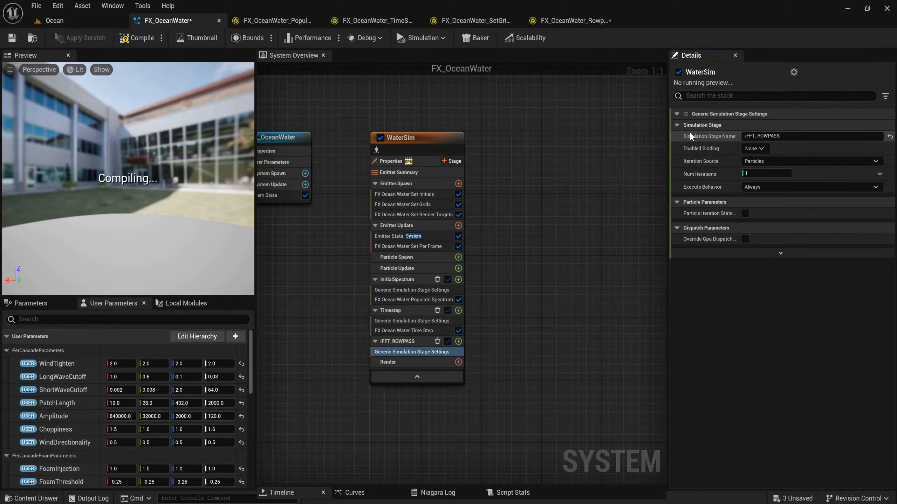
- Set the iFFT_ROWPASS stage's iteration source to Direct Set and its direct dispatch type to Two D
{"action": "left_click", "coordinate": [776, 161]}
{"action": "left_click", "coordinate": [777, 190]}
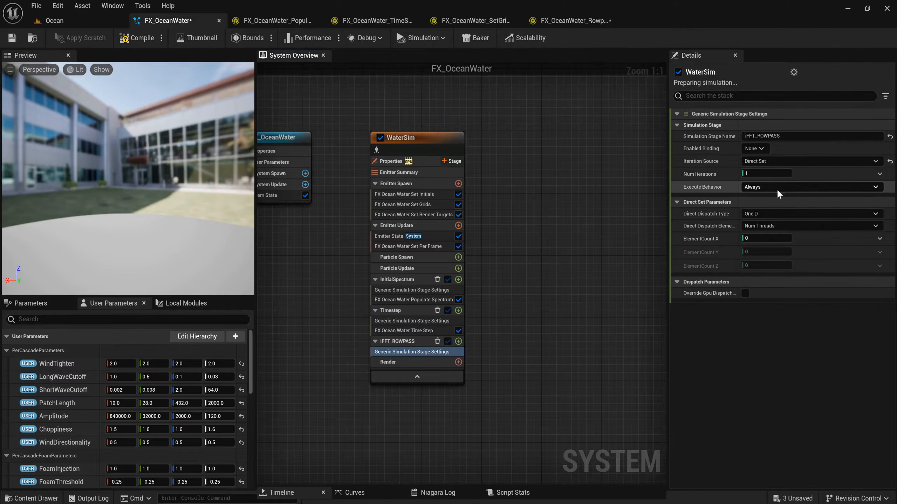
{"action": "left_click", "coordinate": [766, 214]}
{"action": "left_click", "coordinate": [768, 232]}
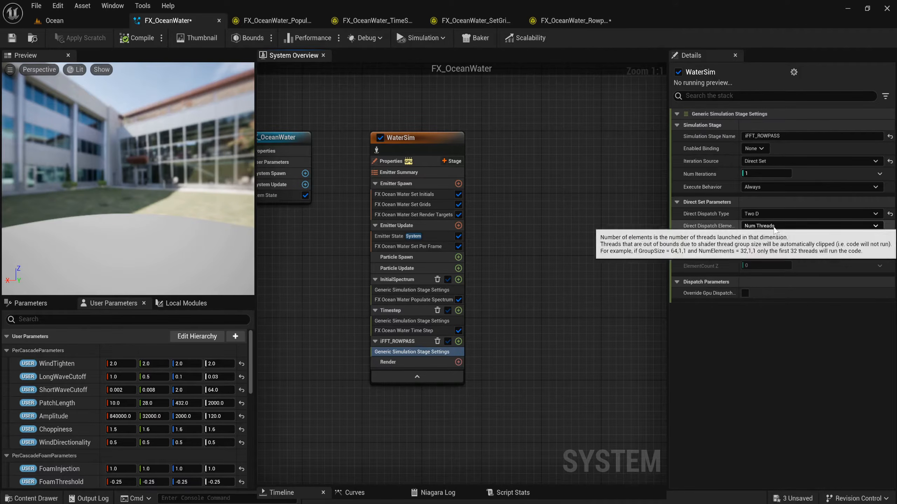
- Bind both ElementCount X and ElementCount Y of the iFFT_ROWPASS stage to the emitter's GridSize
{"action": "left_click", "coordinate": [879, 238]}
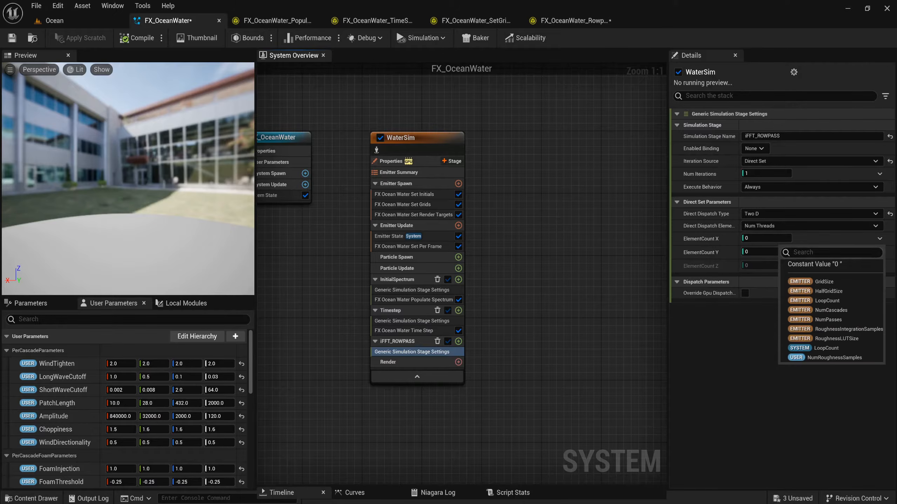
{"action": "left_click", "coordinate": [838, 273]}
{"action": "left_click", "coordinate": [879, 252]}
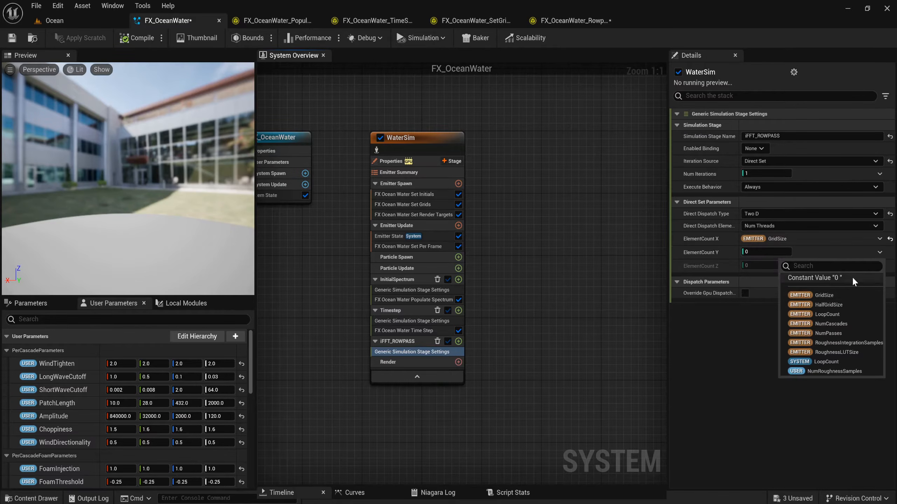
{"action": "left_click", "coordinate": [840, 292]}
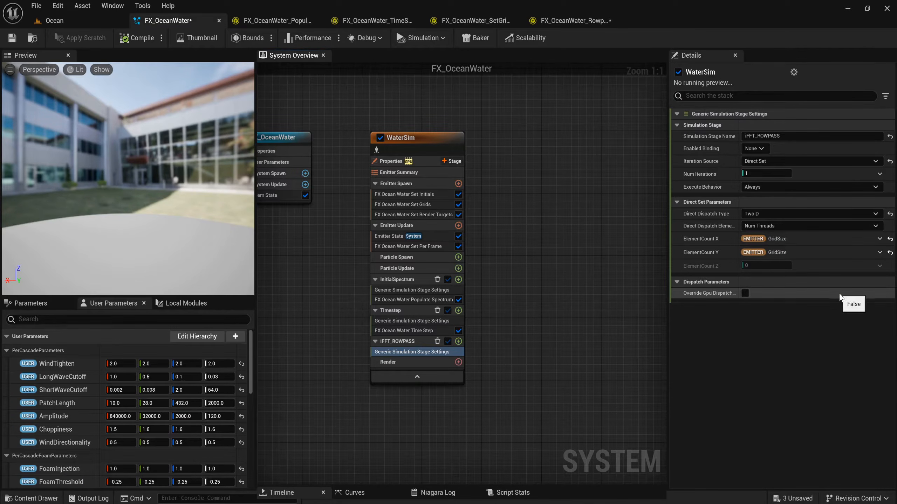
- Enable the GPU dispatch override on the iFFT_ROWPASS stage and set its first thread count to 256
{"action": "left_click", "coordinate": [743, 294]}
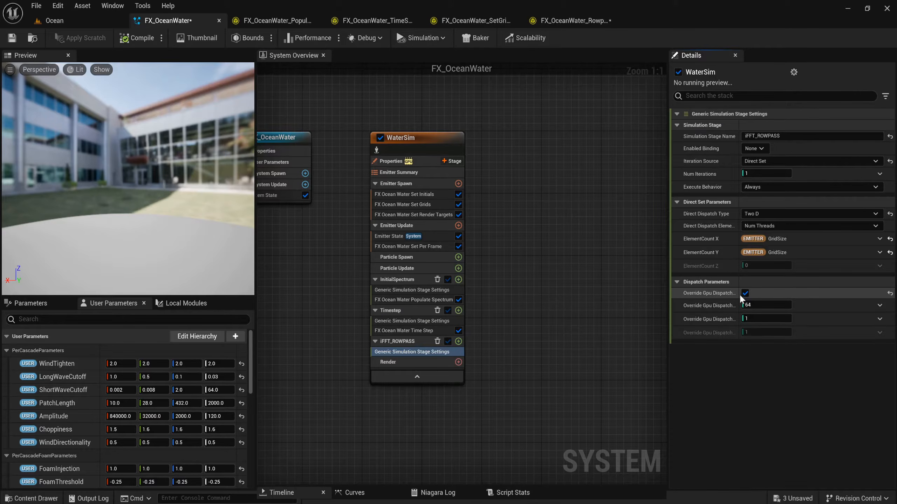
{"action": "left_click", "coordinate": [756, 305]}
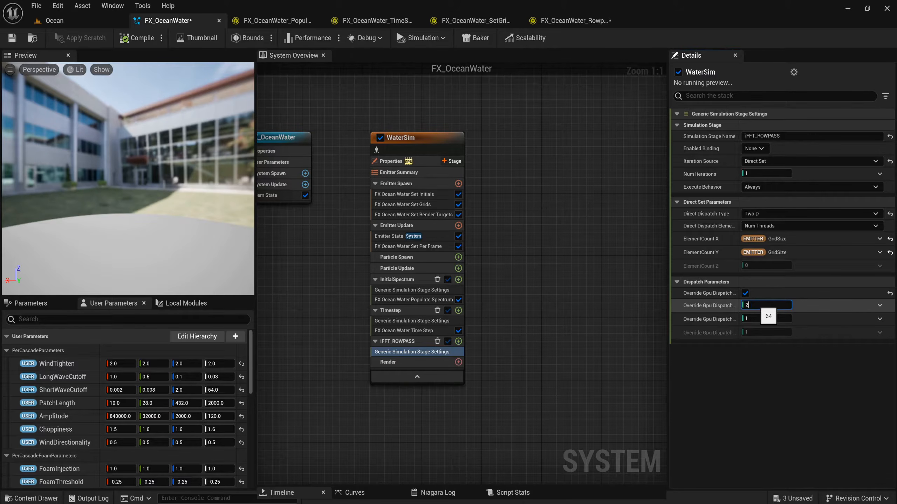
{"action": "key", "text": "Return"}
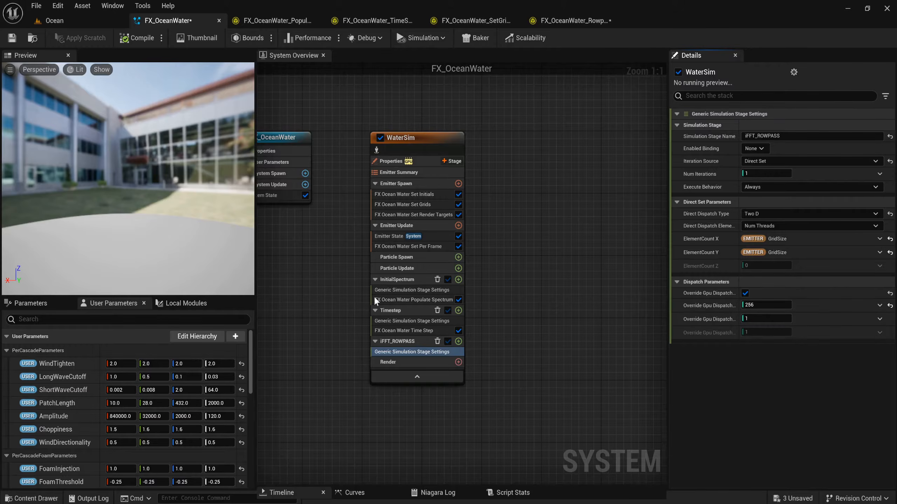
- Add the FX Ocean Water Rowpass module to the iFFT_ROWPASS stage and link its FFTGrid input to the emitter's FFTGrid
{"action": "left_click", "coordinate": [458, 341]}
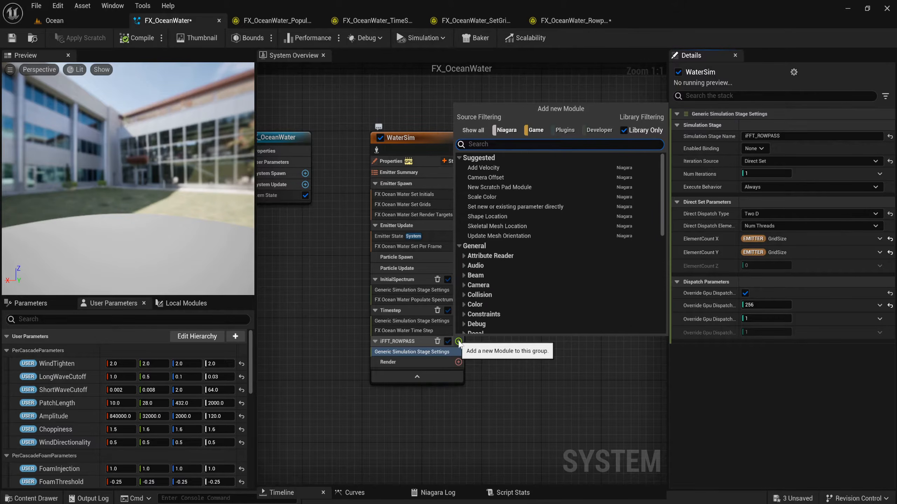
{"action": "type", "text": "row"}
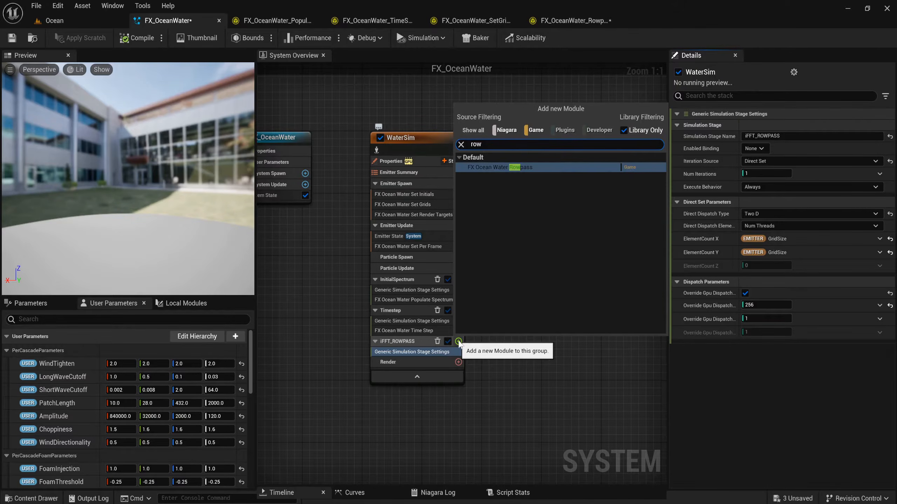
{"action": "key", "text": "Return"}
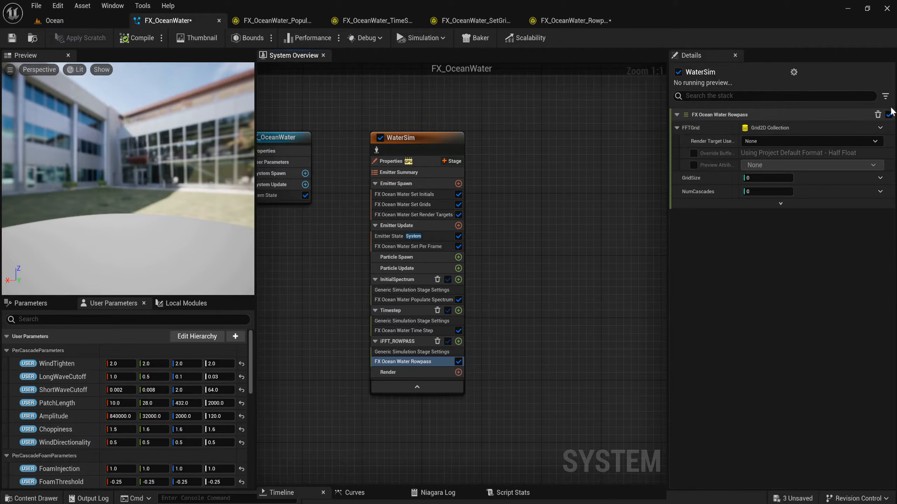
{"action": "left_click", "coordinate": [881, 128]}
{"action": "type", "text": "ff"}
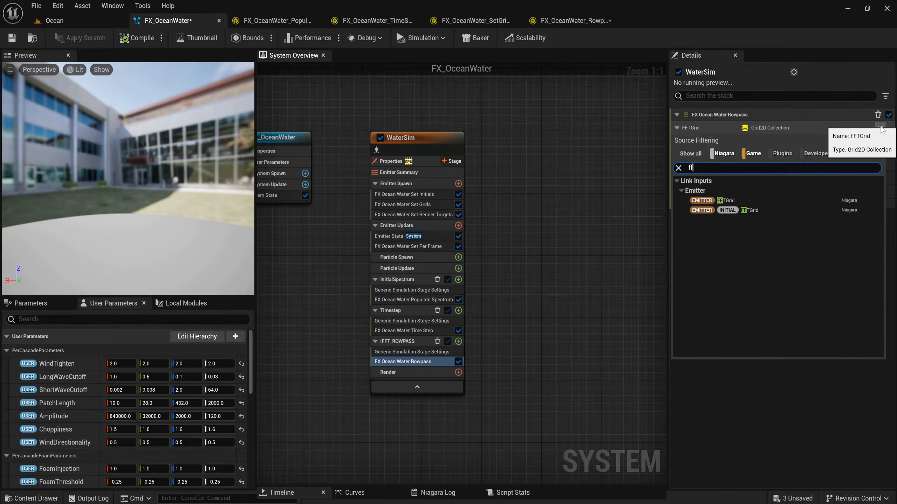
{"action": "left_click", "coordinate": [809, 200]}
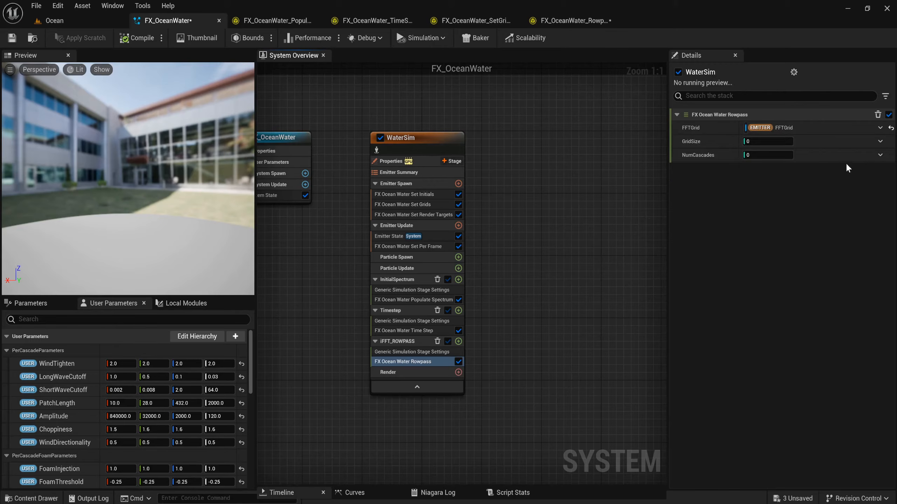
- Link the FX Ocean Water Rowpass module's GridSize and NumCascades inputs to the emitter's GridSize and NumCascades
{"action": "left_click", "coordinate": [880, 142]}
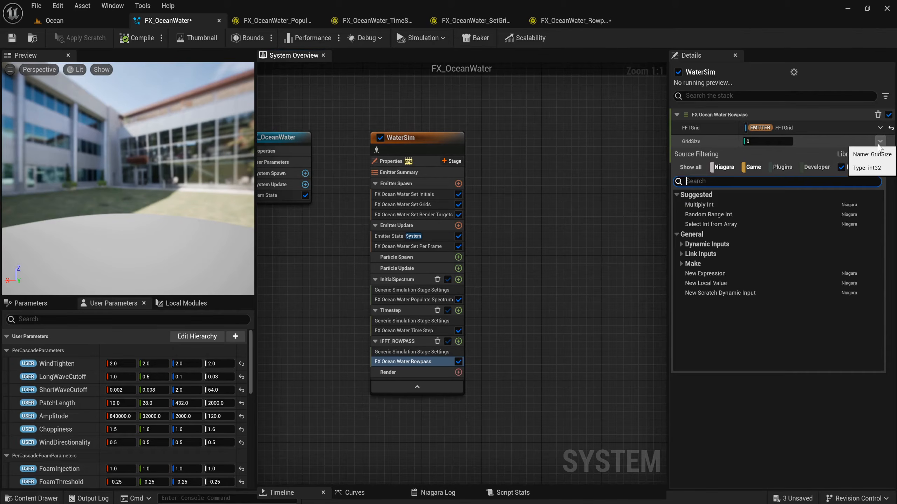
{"action": "type", "text": "gri"}
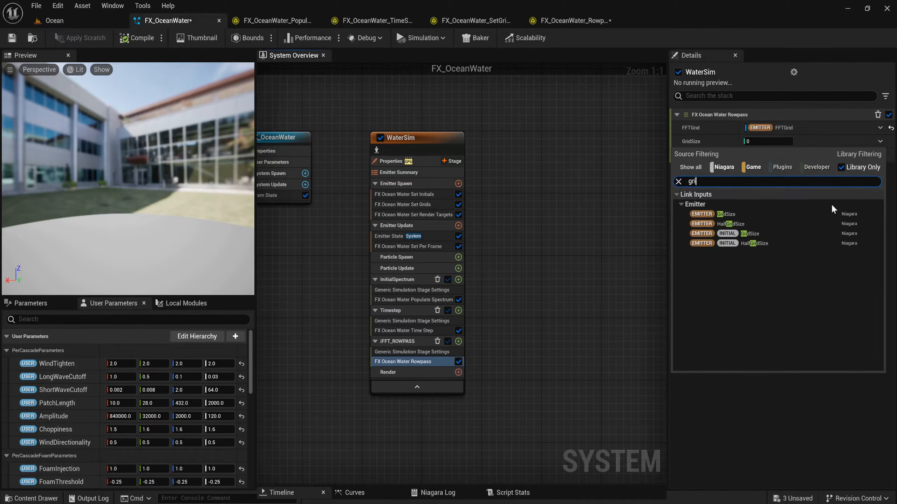
{"action": "left_click", "coordinate": [805, 214]}
{"action": "left_click", "coordinate": [880, 156]}
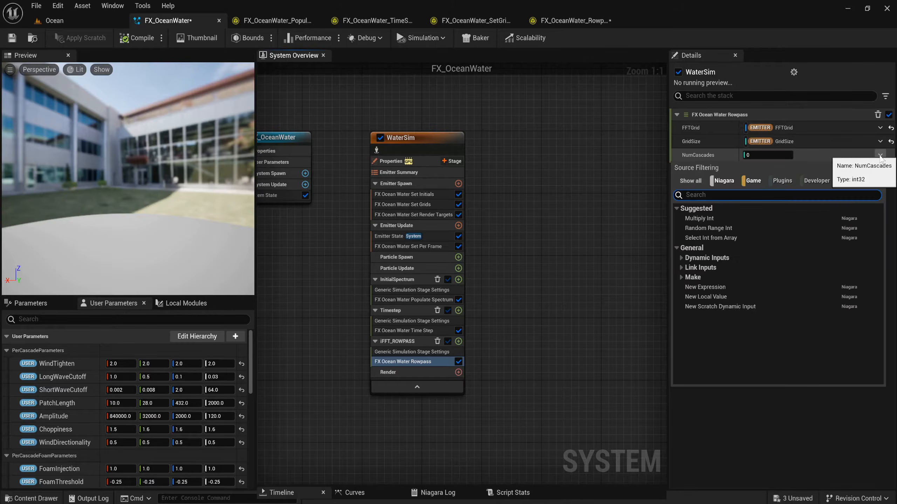
{"action": "type", "text": "Num"}
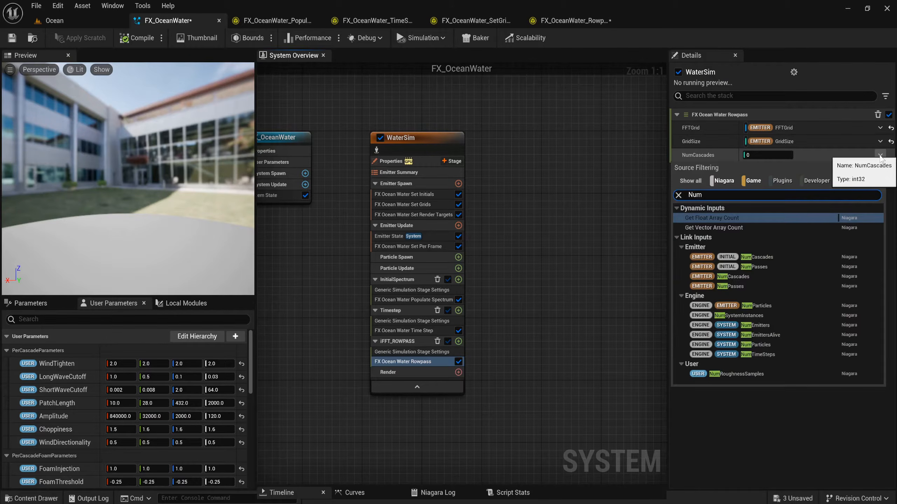
{"action": "left_click", "coordinate": [730, 277]}
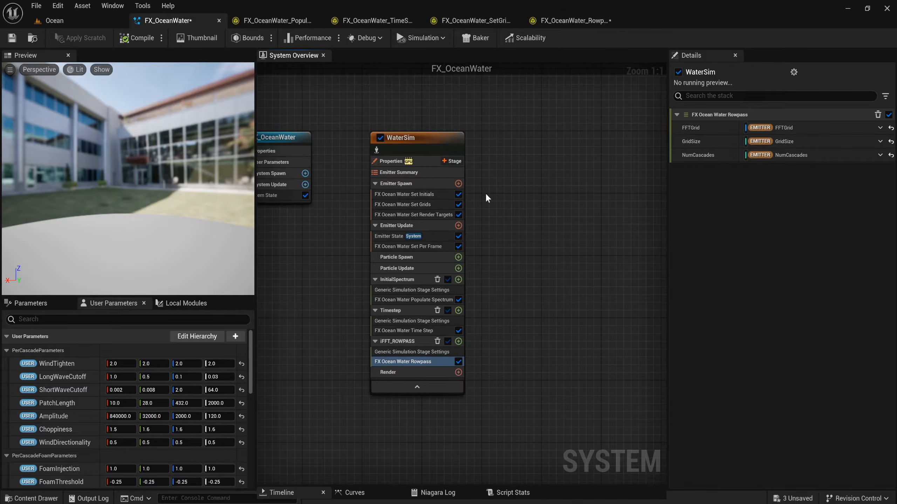
- Open the FX_OceanWater_Colpass module script and remove the particle event, update and spawn scripts from its usage bitmask
{"action": "key", "text": "ctrl+space"}
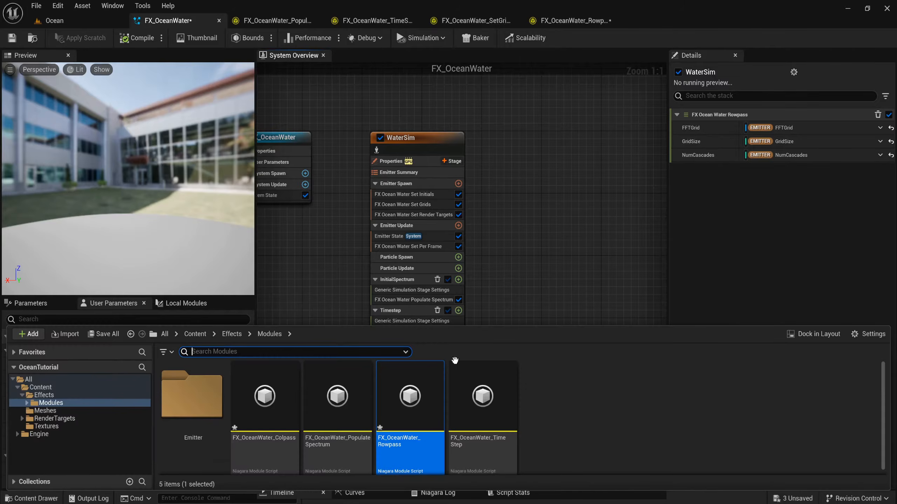
{"action": "double_click", "coordinate": [258, 403]}
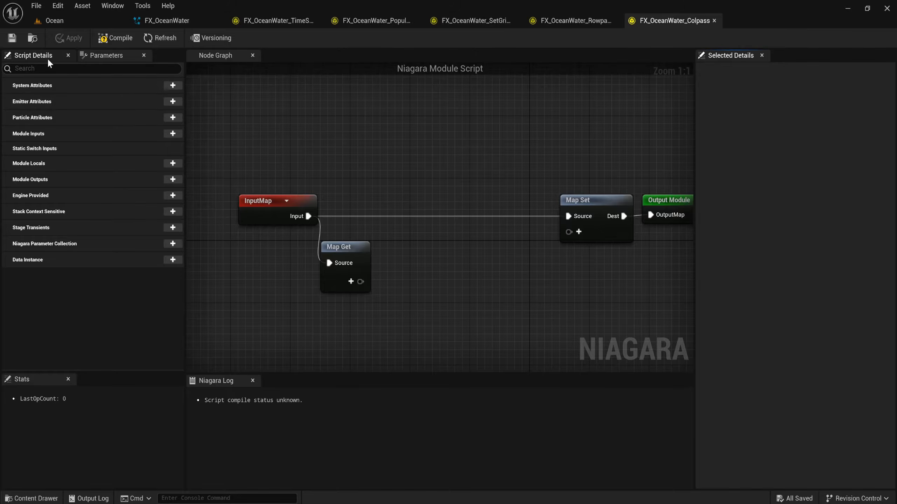
{"action": "left_click", "coordinate": [49, 59]}
{"action": "left_click", "coordinate": [98, 99]}
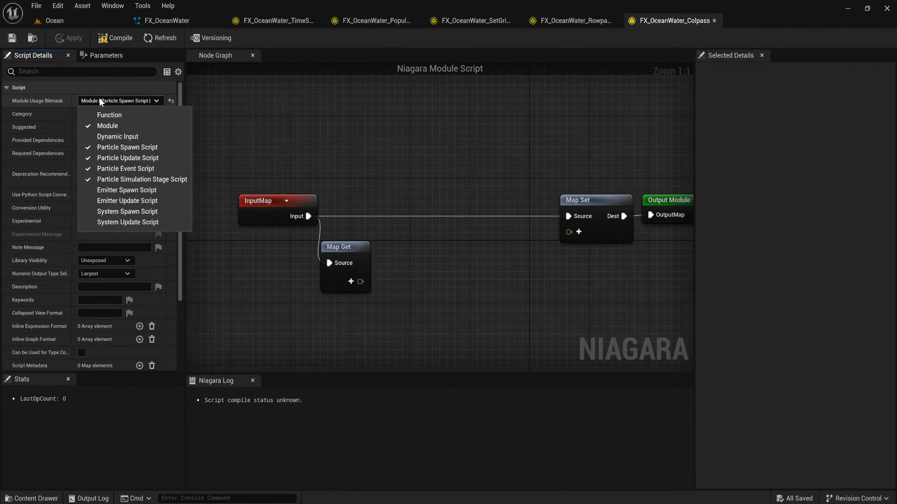
{"action": "left_click", "coordinate": [112, 168]}
{"action": "left_click", "coordinate": [113, 158]}
{"action": "left_click", "coordinate": [113, 147]}
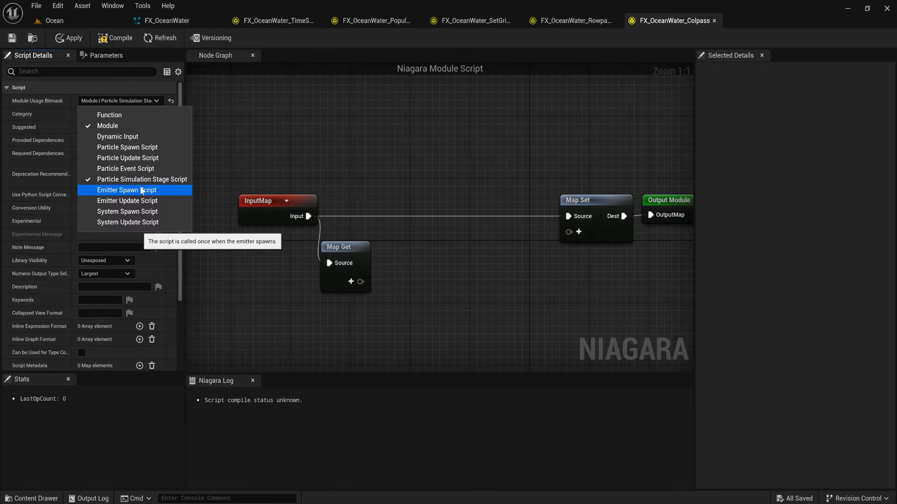
- Set the Colpass script's library visibility to Exposed, enter OceanWater as its keyword and apply the changes
{"action": "left_click", "coordinate": [98, 261]}
{"action": "left_click", "coordinate": [98, 261]}
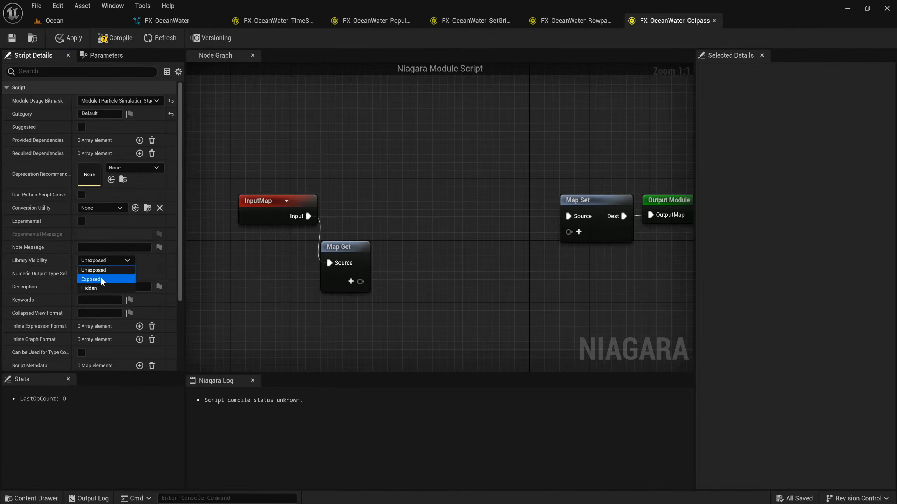
{"action": "left_click", "coordinate": [102, 280]}
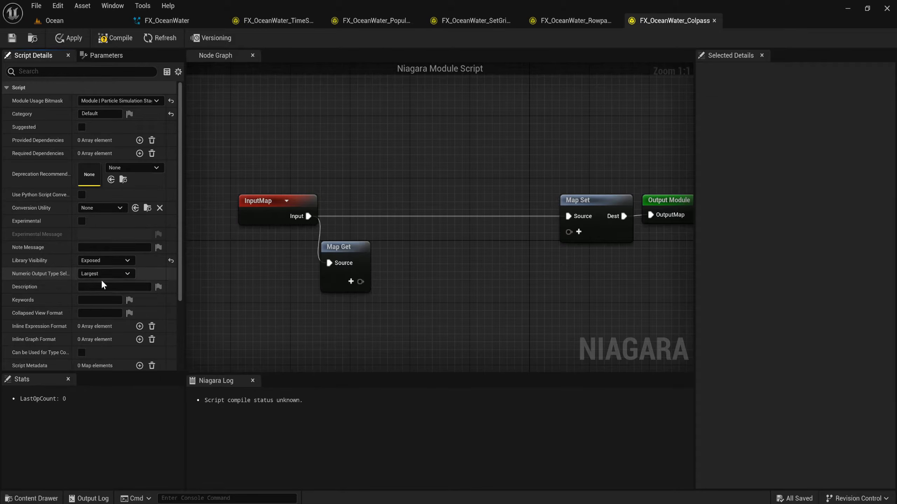
{"action": "left_click", "coordinate": [97, 299]}
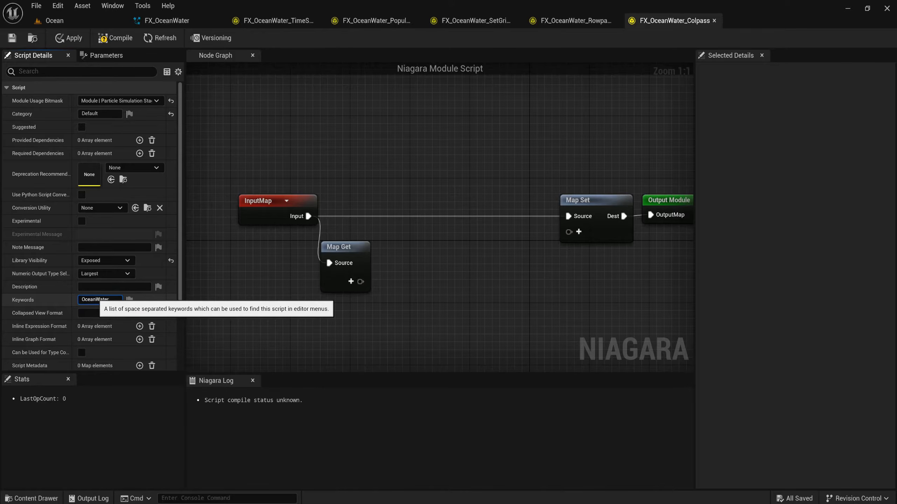
{"action": "left_click", "coordinate": [104, 57]}
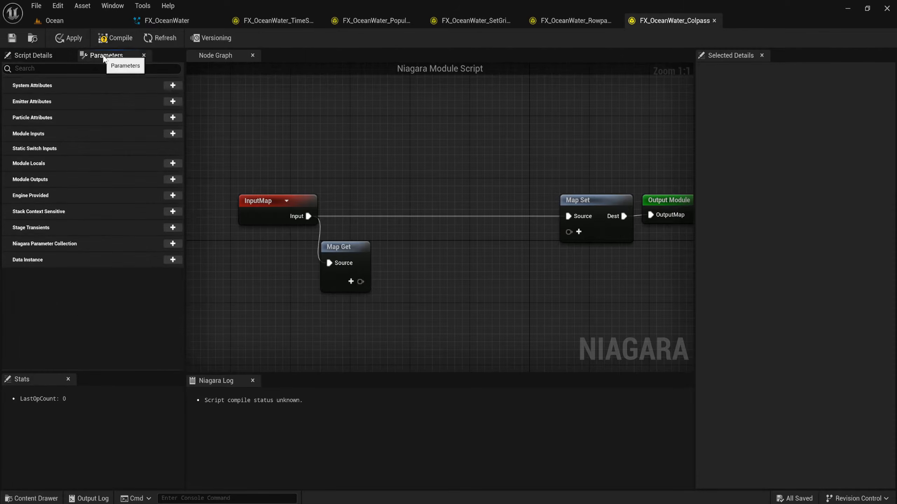
{"action": "left_click", "coordinate": [73, 38]}
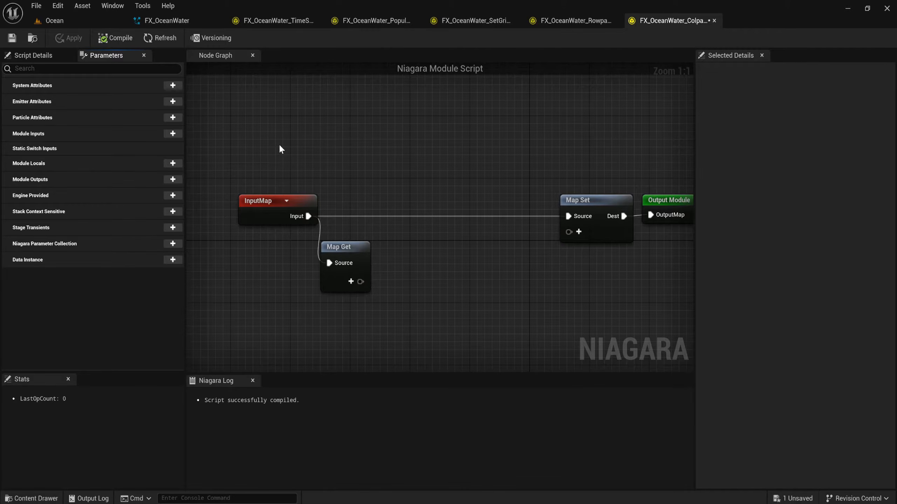
- Create an int32 module local named IGNORE in the Colpass script
{"action": "left_click", "coordinate": [173, 163]}
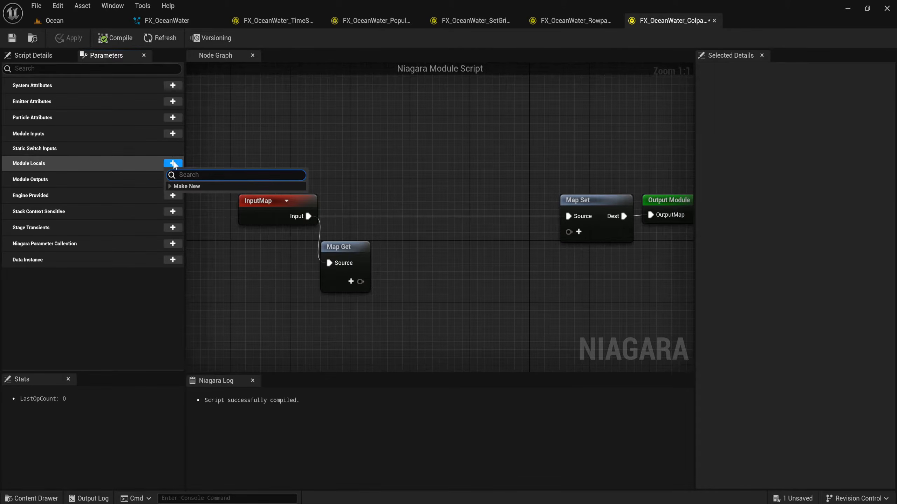
{"action": "type", "text": "int"}
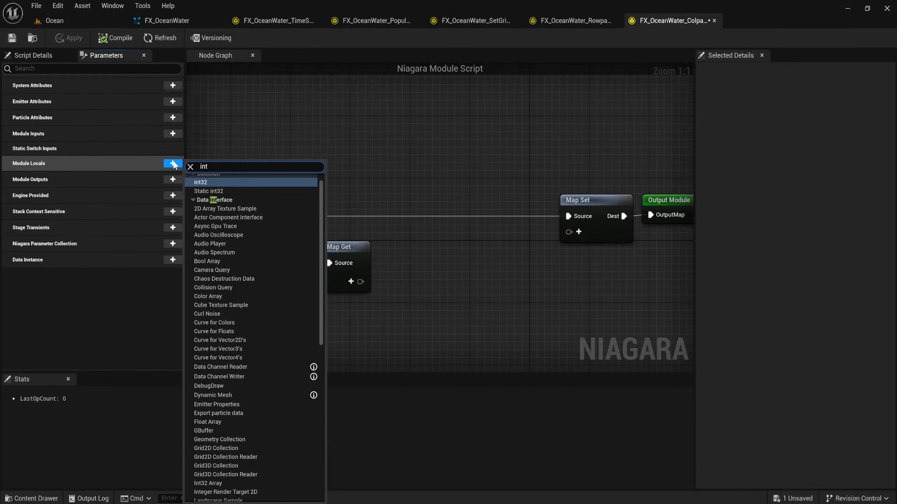
{"action": "key", "text": "Return"}
{"action": "type", "text": "IG"}
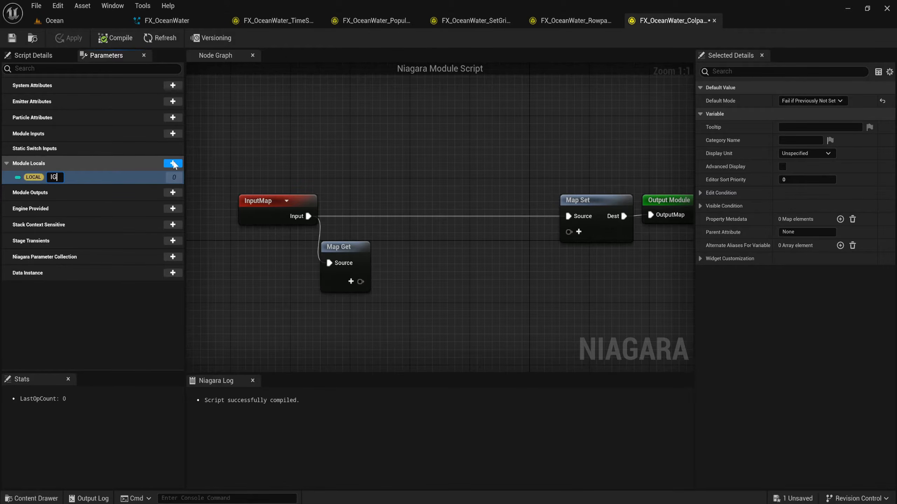
{"action": "type", "text": "NOrE"}
{"action": "key", "text": "Return"}
- Create a Grid2D Collection module input named FFTGrid in the Colpass script
{"action": "left_click", "coordinate": [170, 133]}
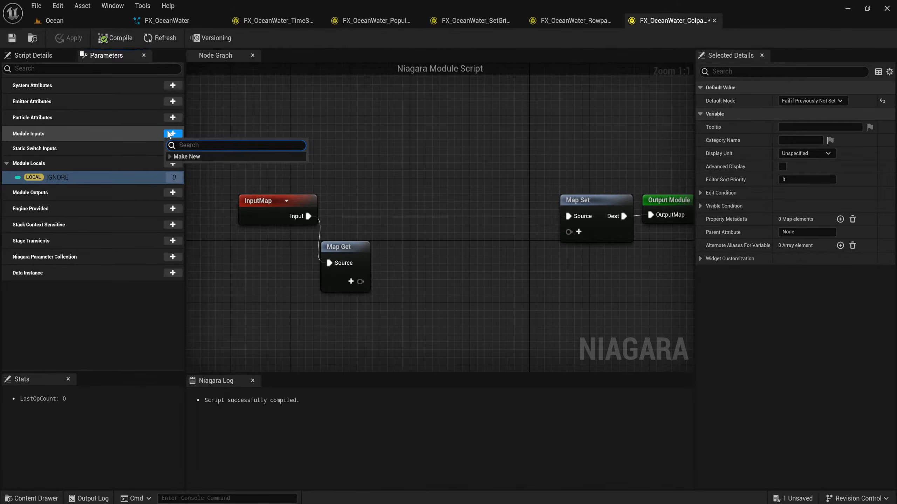
{"action": "type", "text": "grid"}
{"action": "key", "text": "Return"}
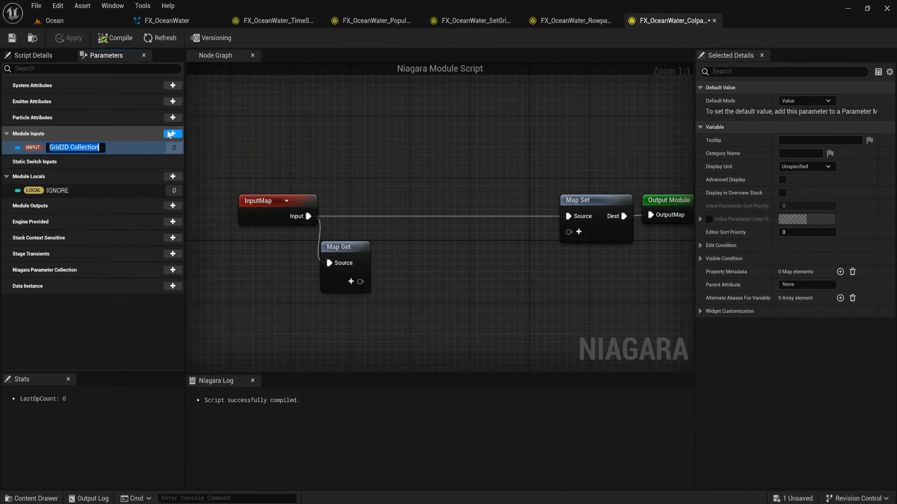
{"action": "type", "text": "FFT"}
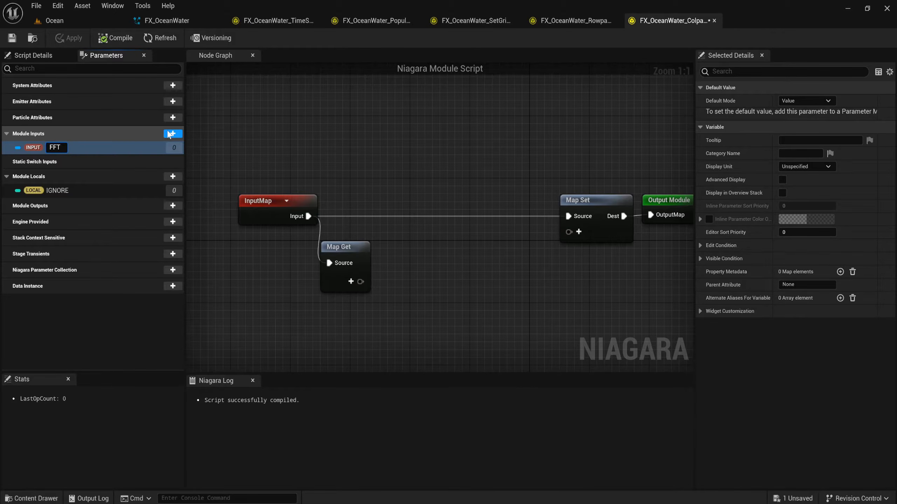
{"action": "type", "text": "Grid"}
{"action": "key", "text": "Return"}
- Create two int32 module inputs named GridSize and NumCascades in the Colpass script
{"action": "left_click", "coordinate": [171, 134]}
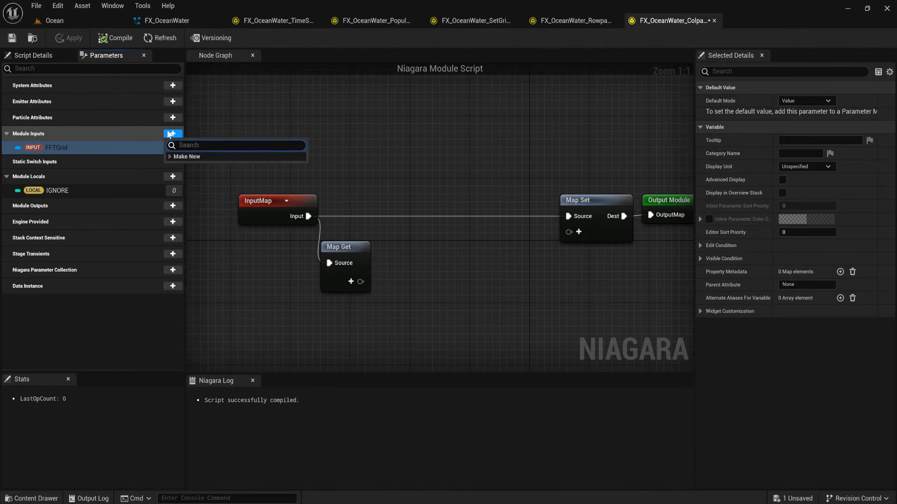
{"action": "type", "text": "int"}
{"action": "key", "text": "Return"}
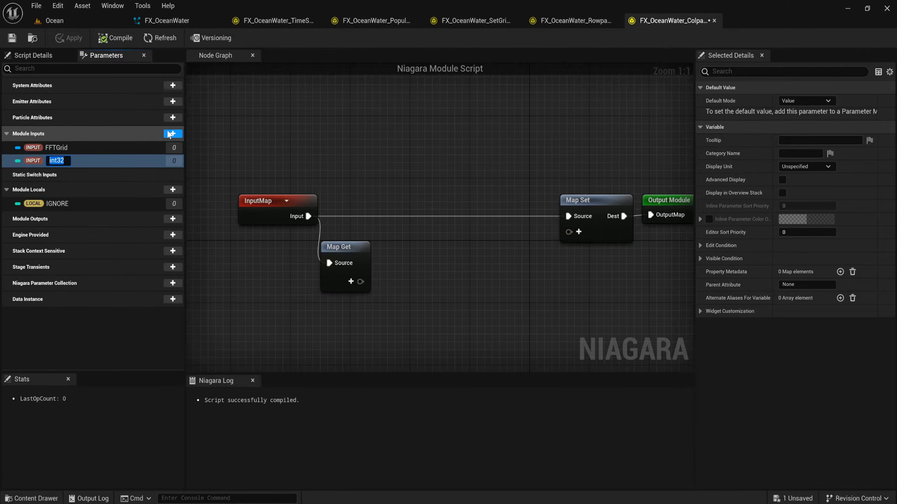
{"action": "type", "text": "GridSize"}
{"action": "key", "text": "Return"}
{"action": "left_click", "coordinate": [171, 133]}
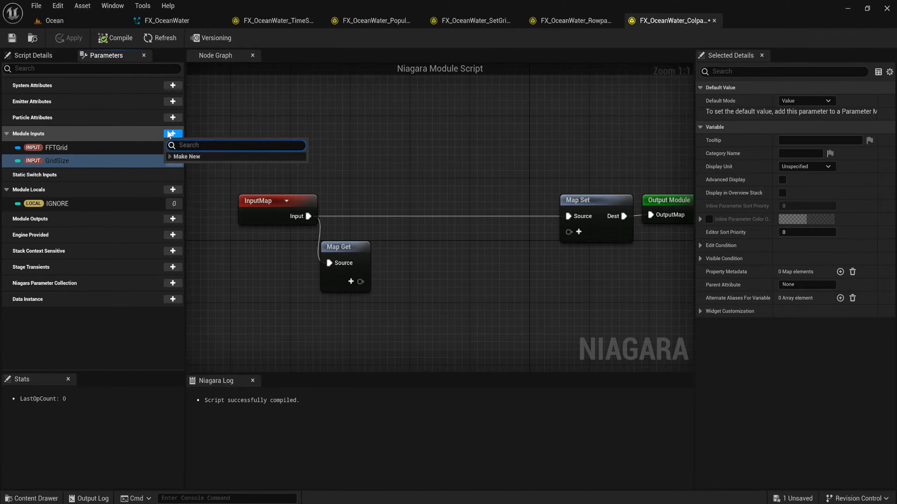
{"action": "type", "text": "int"}
{"action": "key", "text": "Return"}
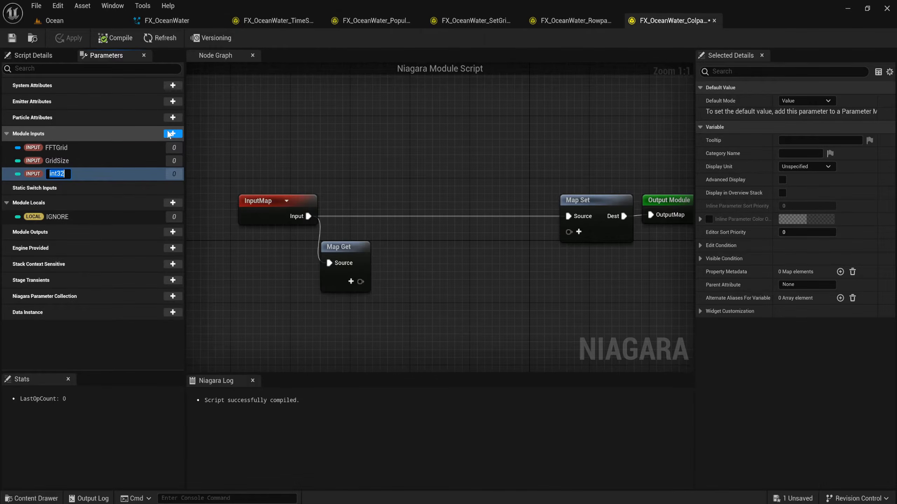
{"action": "type", "text": "NumCascades"}
{"action": "key", "text": "Return"}
- Create a second Grid2D Collection module input named DisplacementGrid in the Colpass script
{"action": "left_click", "coordinate": [171, 133]}
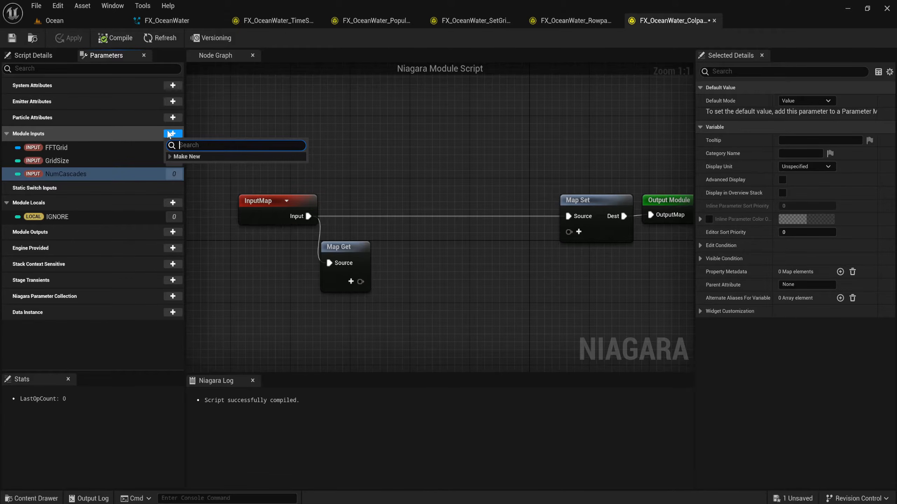
{"action": "type", "text": "grid"}
{"action": "key", "text": "Return"}
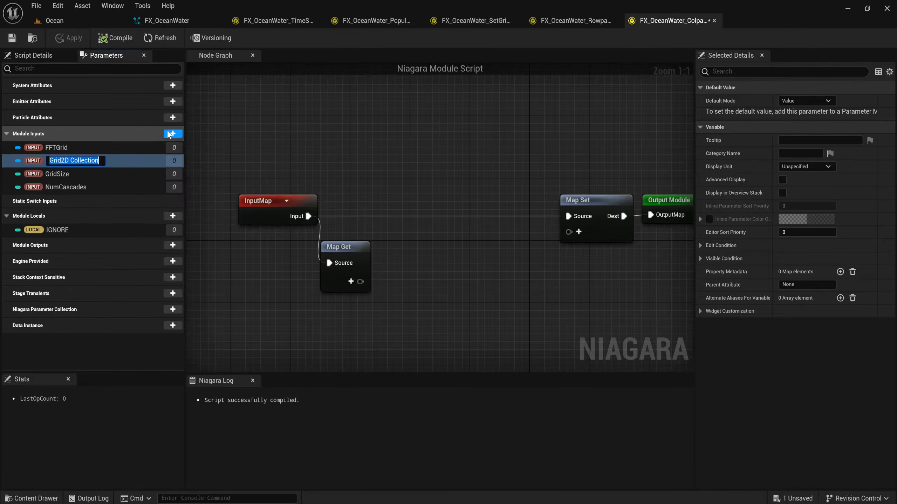
{"action": "type", "text": "D"}
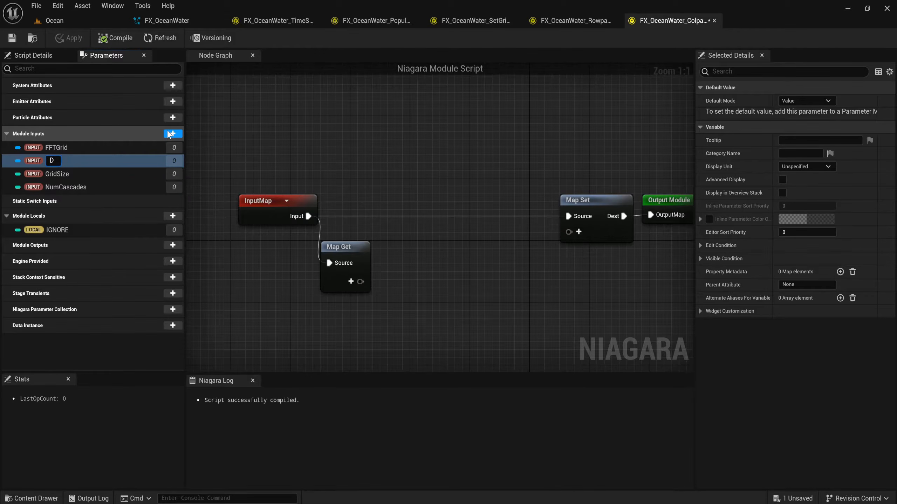
{"action": "type", "text": "isplacementGrid"}
{"action": "key", "text": "Return"}
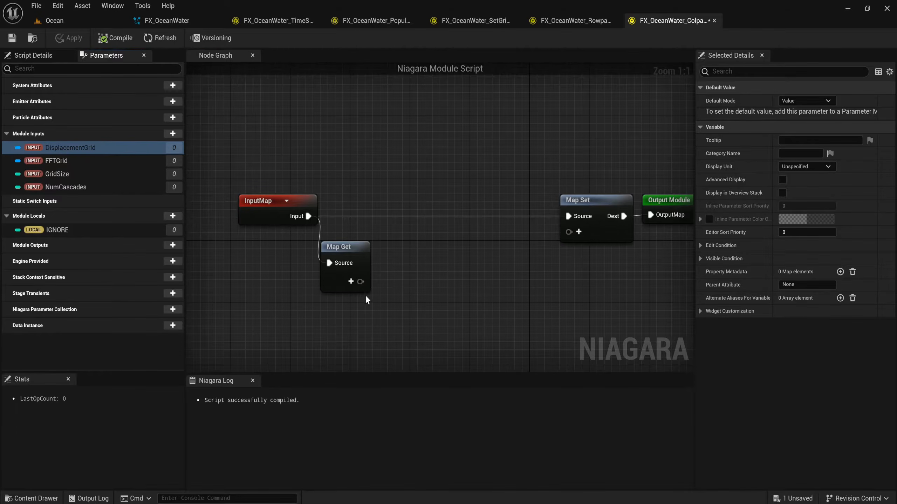
- Add the existing FFTGrid and GridSize module inputs as pins on the Map Get node
{"action": "right_click_drag", "start_coordinate": [365, 298], "coordinate": [304, 227]}
{"action": "left_click", "coordinate": [296, 221]}
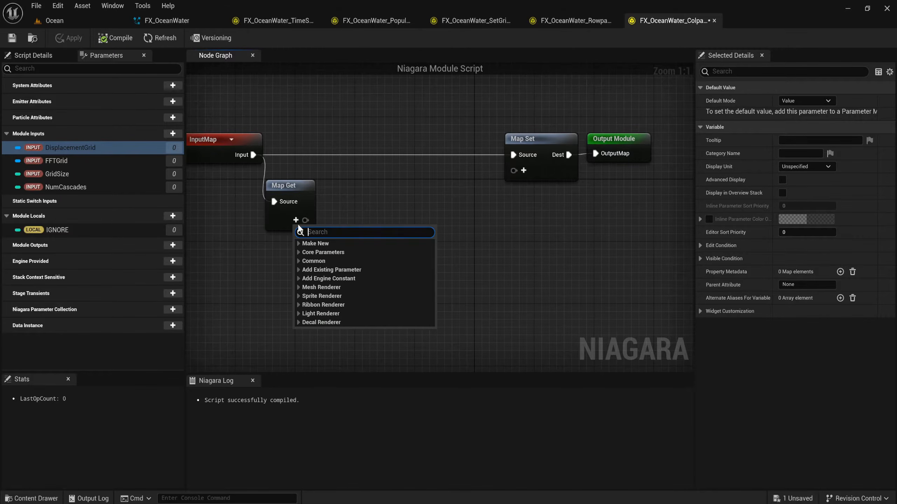
{"action": "type", "text": "fft"}
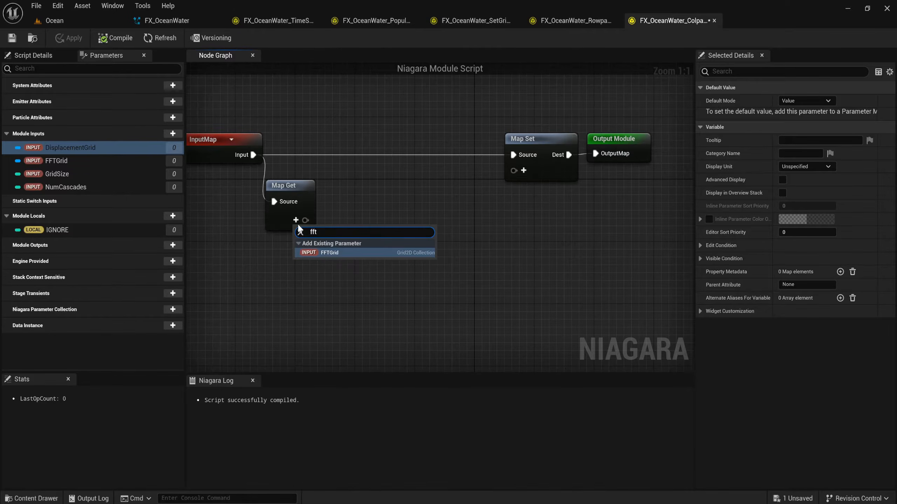
{"action": "key", "text": "Return"}
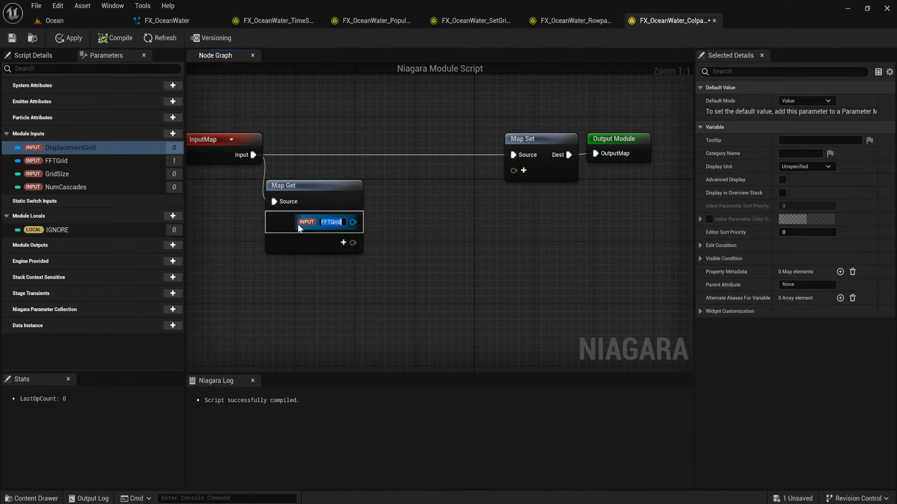
{"action": "left_click", "coordinate": [335, 241]}
{"action": "type", "text": "g"}
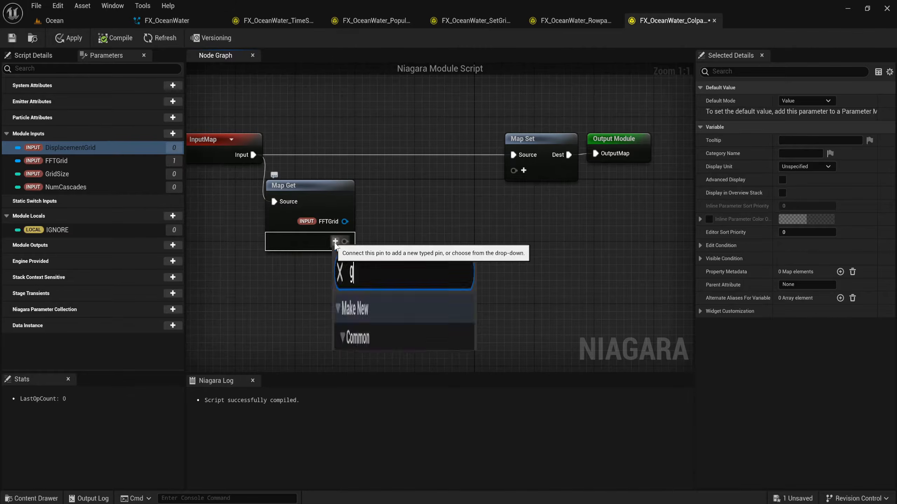
{"action": "type", "text": "rids"}
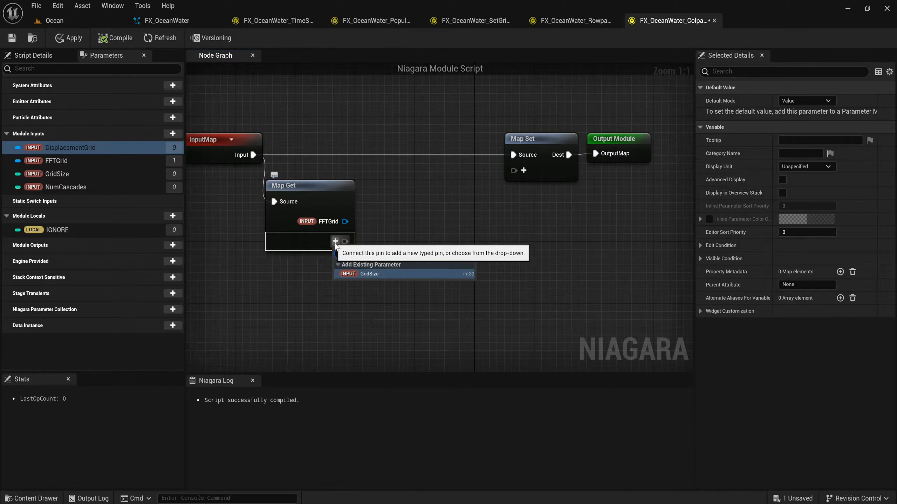
{"action": "key", "text": "Return"}
- Add the existing NumCascades and DisplacementGrid module inputs as pins on the Map Get node
{"action": "left_click", "coordinate": [352, 272]}
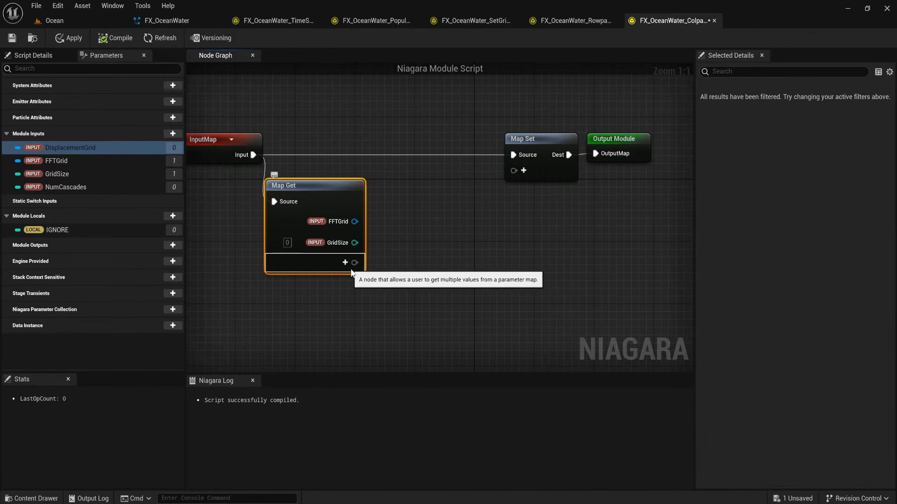
{"action": "left_click", "coordinate": [346, 264]}
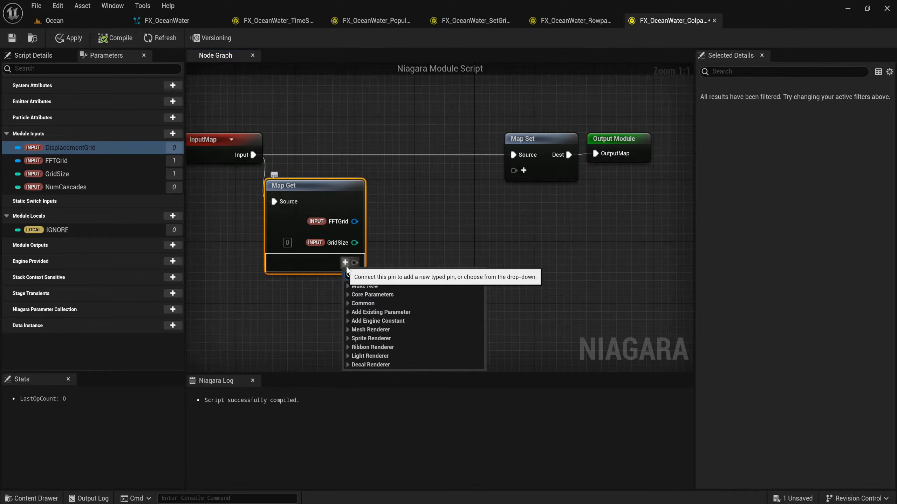
{"action": "type", "text": "Num"}
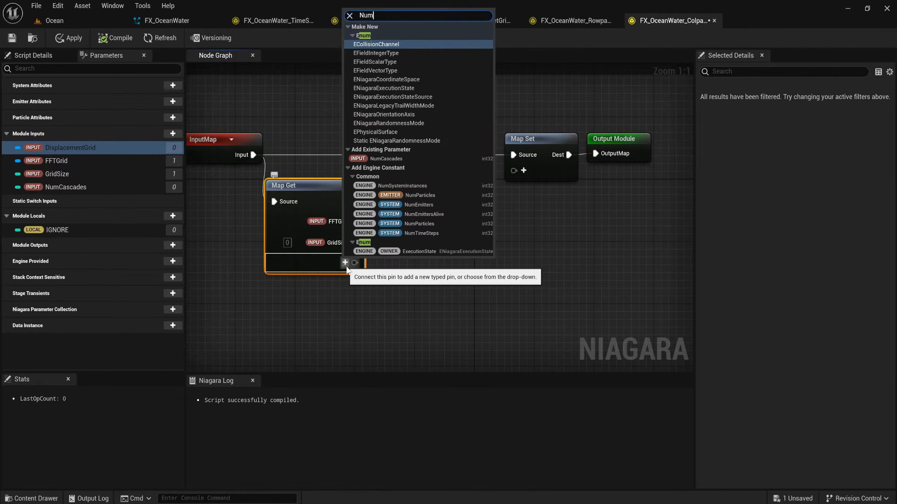
{"action": "type", "text": "C"}
{"action": "key", "text": "Return"}
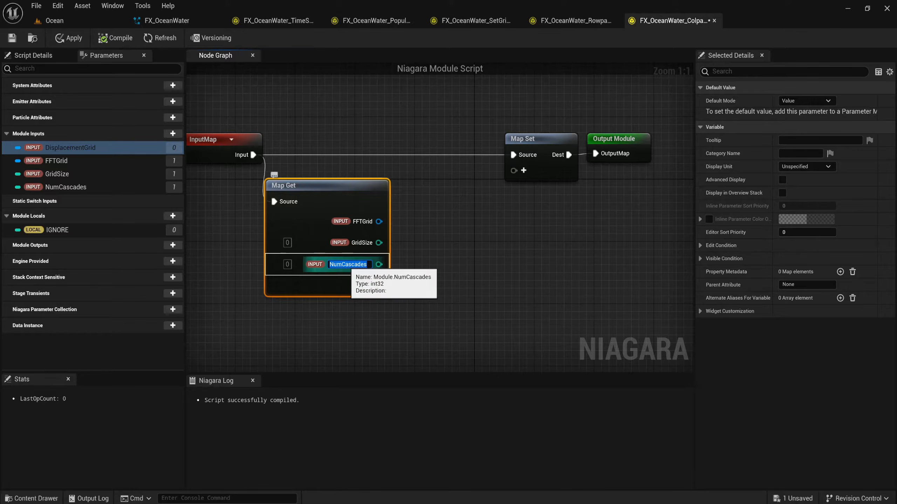
{"action": "left_click", "coordinate": [365, 287]}
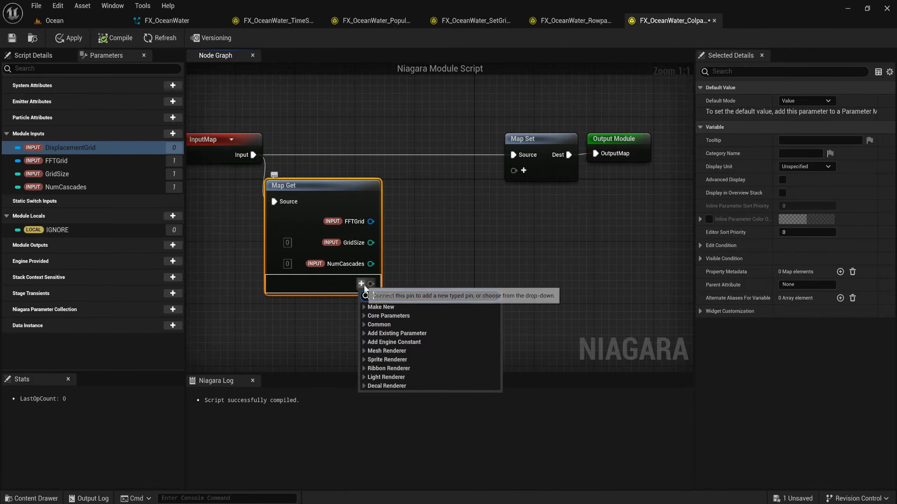
{"action": "type", "text": "Disp"}
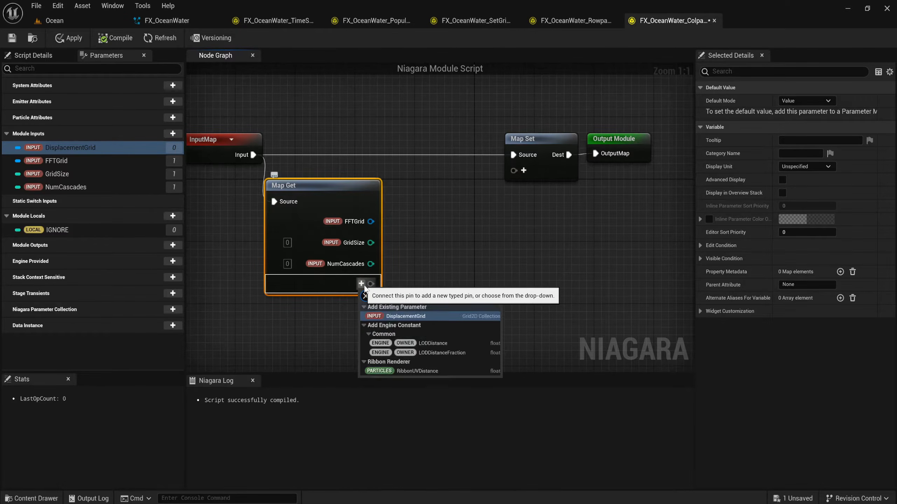
{"action": "key", "text": "Return"}
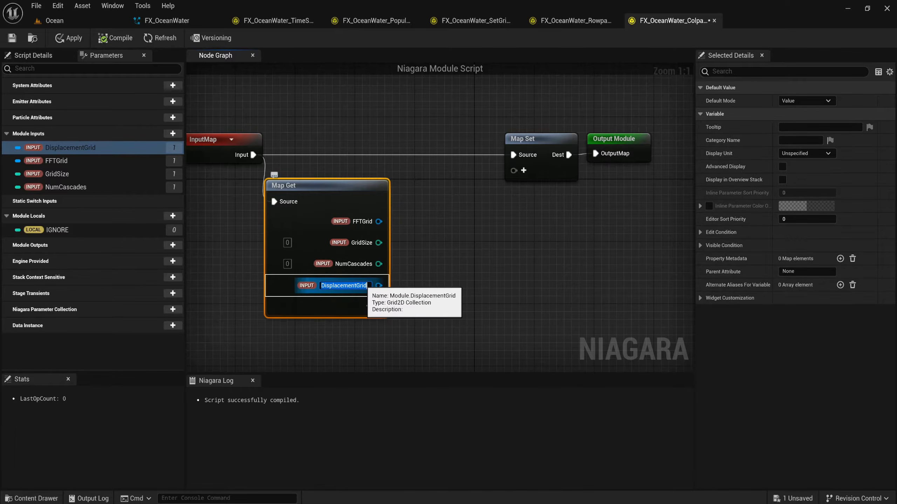
{"action": "left_click", "coordinate": [479, 271]}
- Move the Map Set and Output Module nodes farther from Map Get and add the IGNORE local to Map Set
{"action": "right_click_drag", "start_coordinate": [479, 271], "coordinate": [314, 221]}
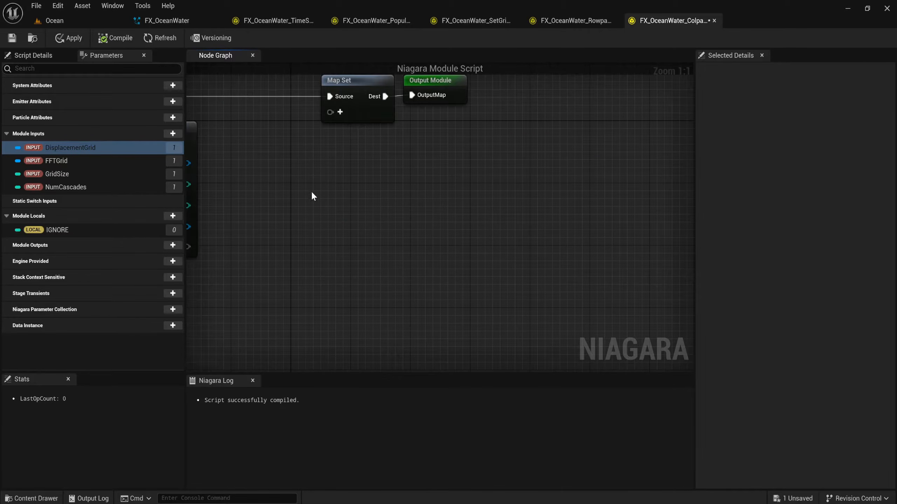
{"action": "right_click_drag", "start_coordinate": [435, 101], "coordinate": [444, 117]}
{"action": "scroll", "coordinate": [444, 118], "scroll_direction": "down", "scroll_amount": 1}
{"action": "left_click_drag", "start_coordinate": [501, 159], "coordinate": [515, 99]}
{"action": "left_click", "coordinate": [506, 127]}
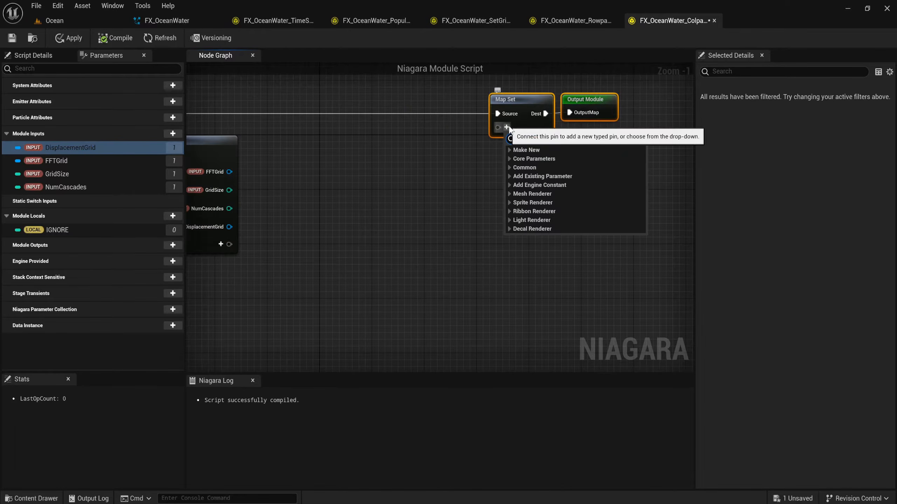
{"action": "type", "text": "ignore"}
{"action": "key", "text": "Return"}
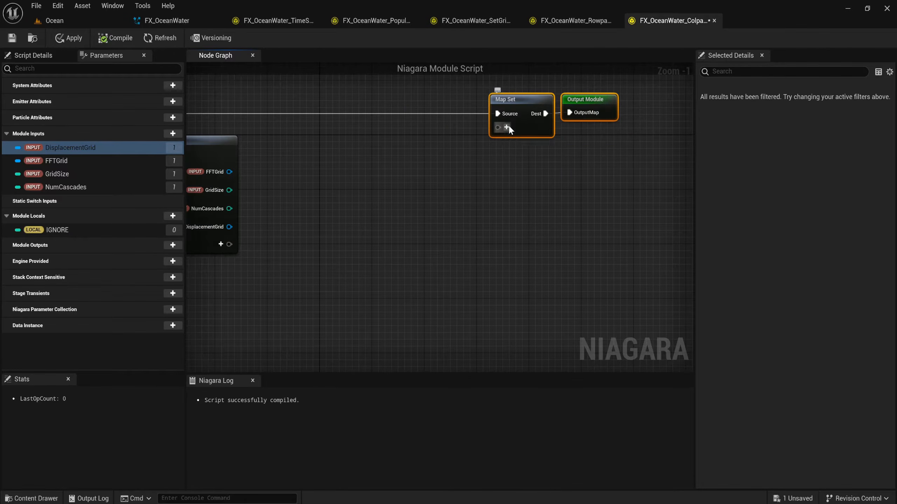
{"action": "left_click", "coordinate": [526, 182]}
- Add a Custom Hlsl node and place it between the Map Get and Map Set nodes
{"action": "right_click_drag", "start_coordinate": [453, 206], "coordinate": [491, 197]}
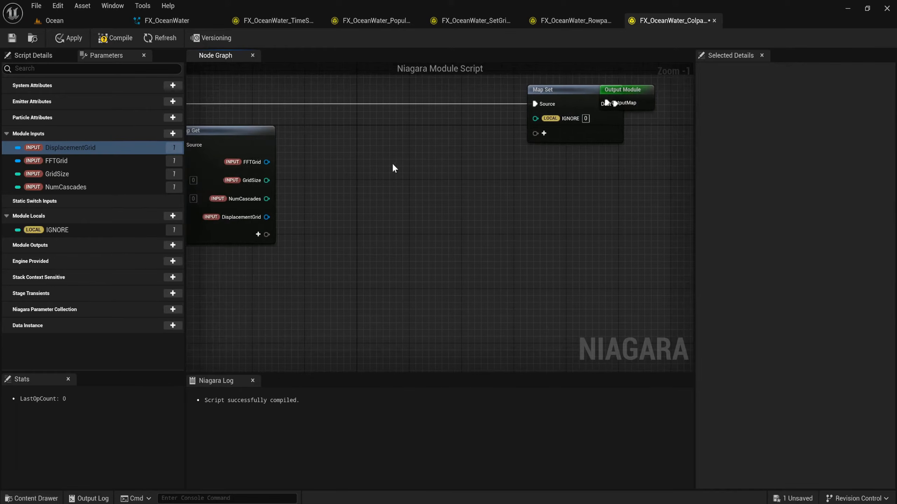
{"action": "right_click", "coordinate": [390, 161]}
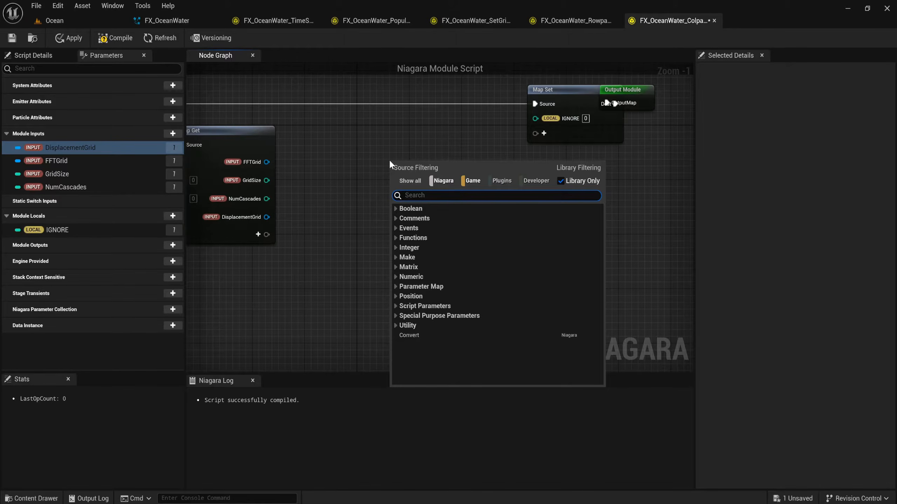
{"action": "type", "text": "custom"}
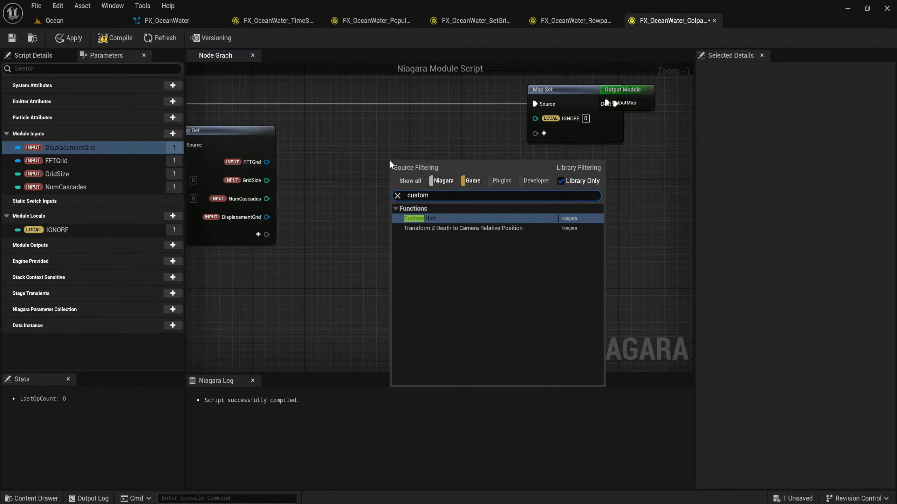
{"action": "key", "text": "Return"}
{"action": "left_click_drag", "start_coordinate": [462, 178], "coordinate": [390, 168]}
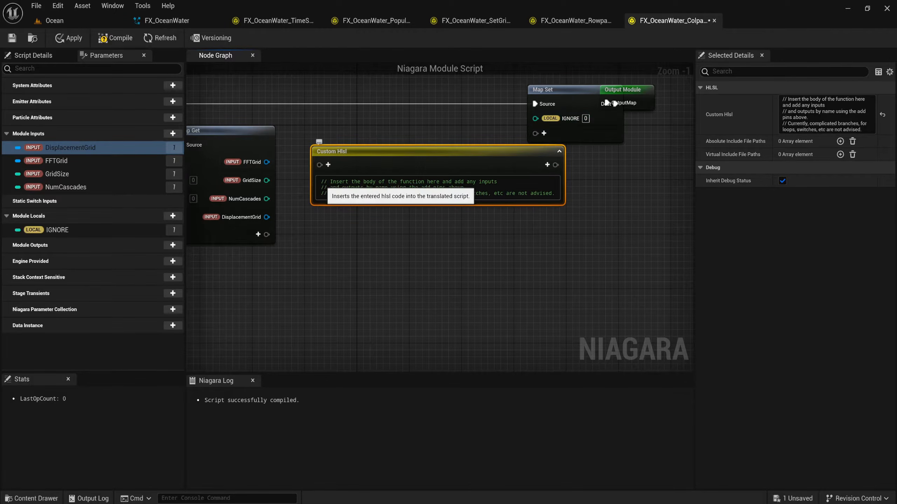
- Create an IGNORE output on the Custom Hlsl node by connecting it to Map Set's IGNORE input
{"action": "left_click_drag", "start_coordinate": [535, 118], "coordinate": [555, 165]}
{"action": "key", "text": "Return"}
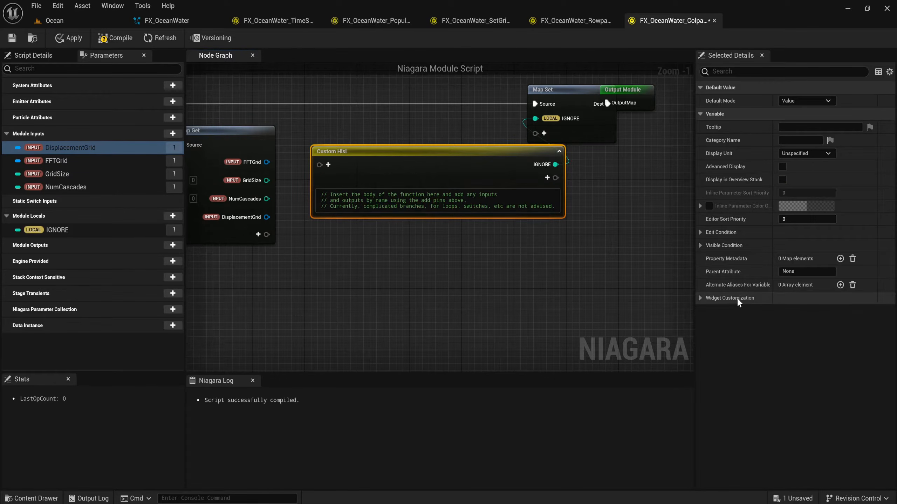
{"action": "left_click", "coordinate": [529, 241]}
- Add OceanWaterFFT.ush from the USHFile folder as an absolute include file path of the Custom Hlsl node
{"action": "left_click", "coordinate": [433, 154]}
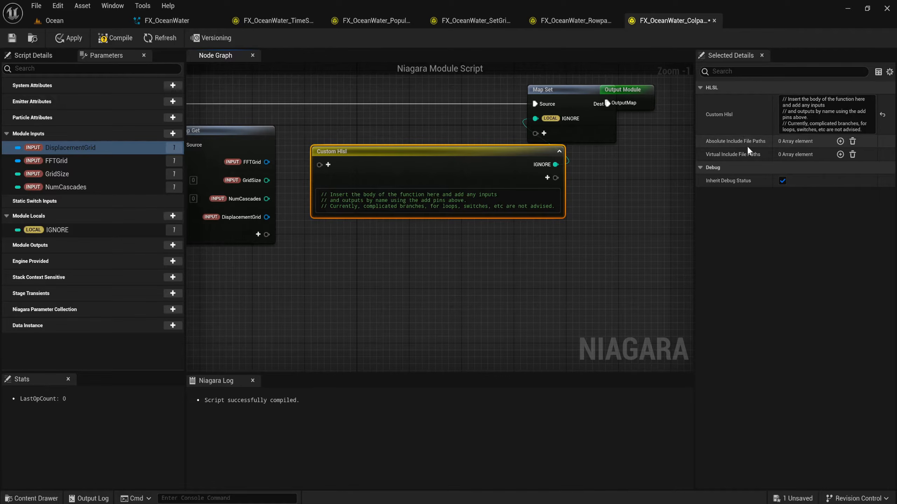
{"action": "left_click", "coordinate": [839, 142]}
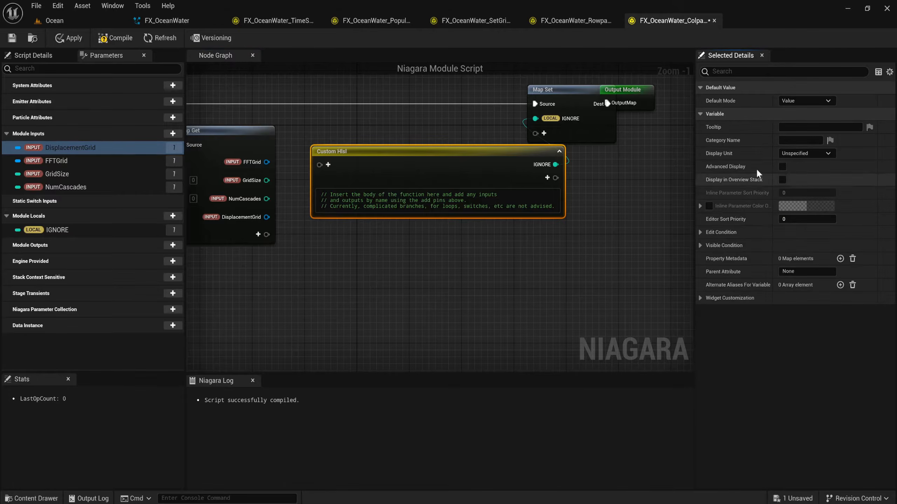
{"action": "left_click", "coordinate": [636, 197]}
{"action": "left_click", "coordinate": [516, 165]}
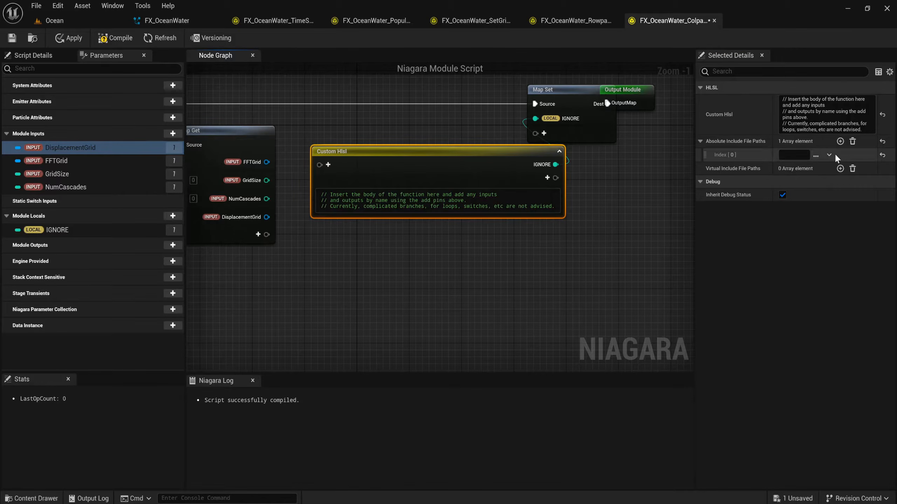
{"action": "left_click", "coordinate": [816, 155]}
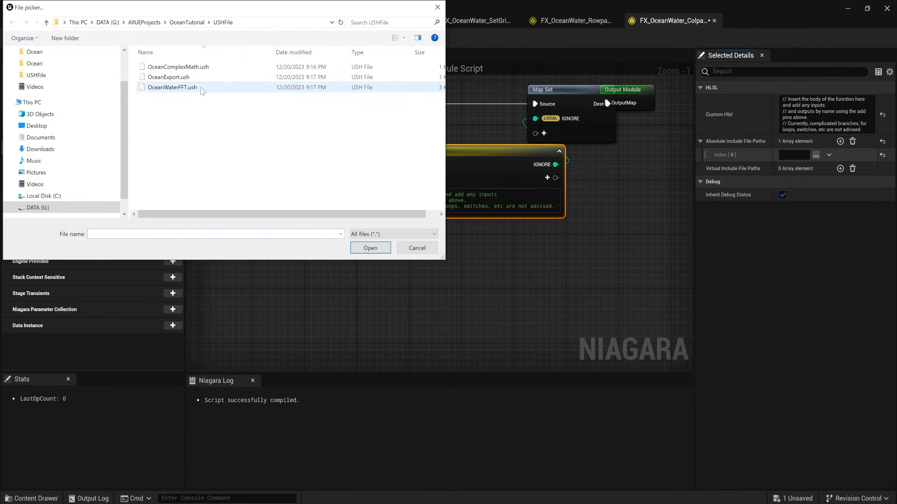
{"action": "double_click", "coordinate": [201, 91]}
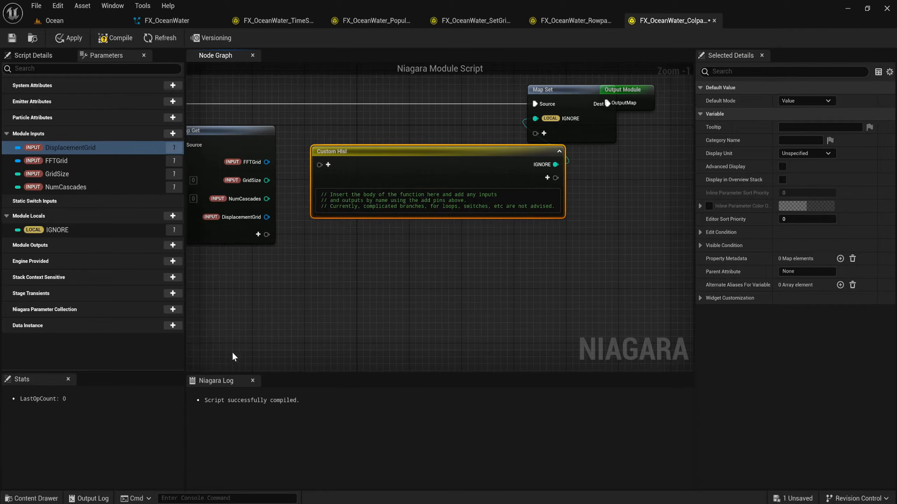
- Switch to the Ocean Simulation tutorial in the browser and copy the full custom HLSL expression snippet for the FFT pass
{"action": "mouse_move", "coordinate": [116, 503]}
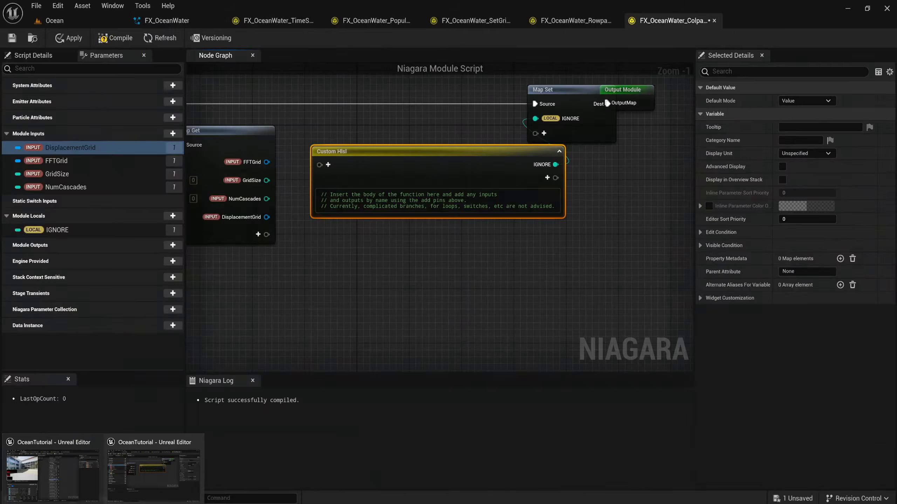
{"action": "left_click", "coordinate": [115, 503]}
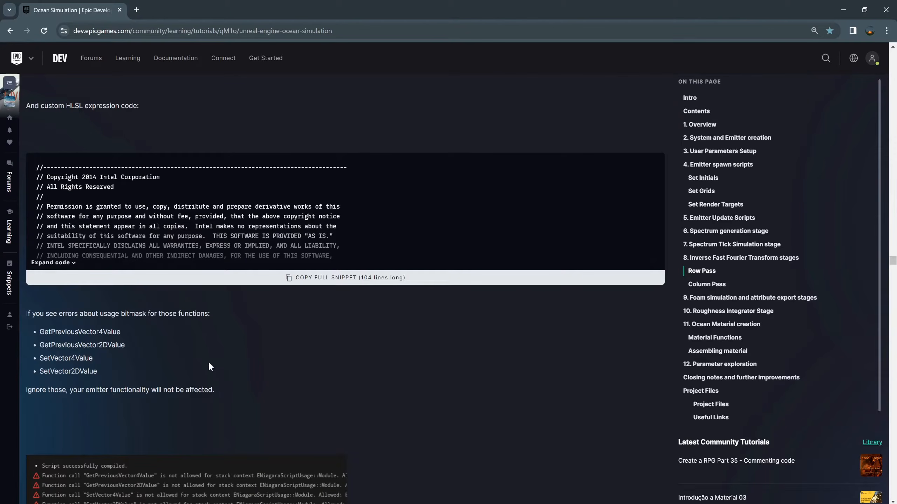
{"action": "scroll", "coordinate": [208, 367], "scroll_direction": "up", "scroll_amount": 10}
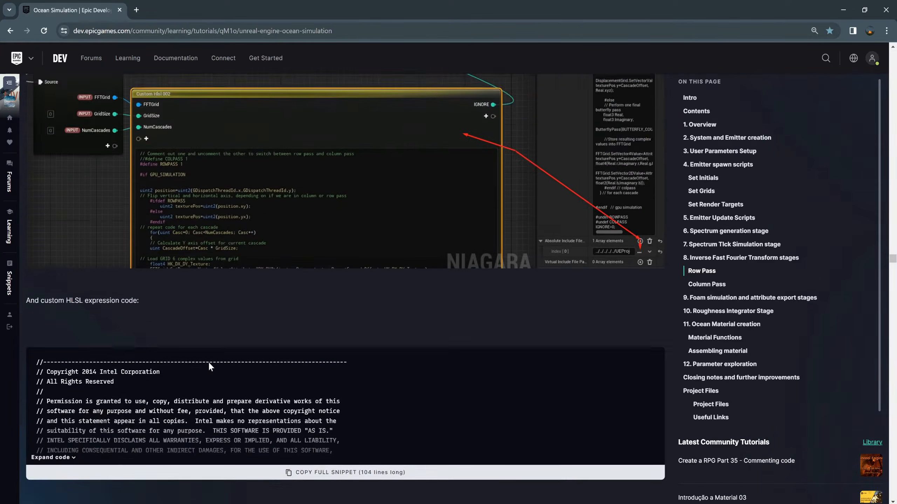
{"action": "scroll", "coordinate": [210, 368], "scroll_direction": "down", "scroll_amount": 20}
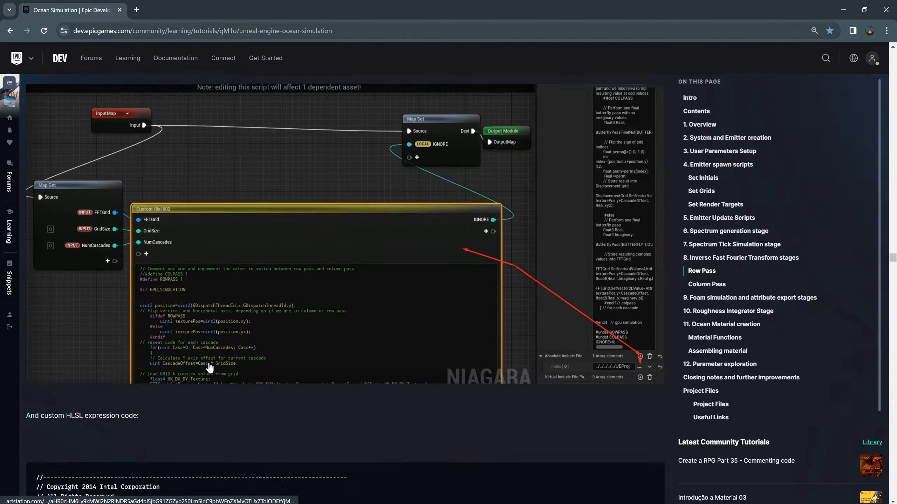
{"action": "scroll", "coordinate": [210, 367], "scroll_direction": "down", "scroll_amount": 15}
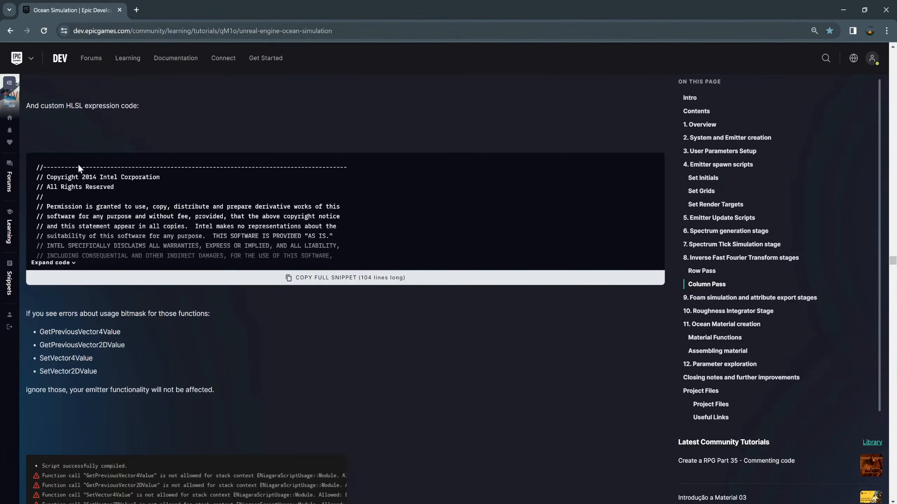
{"action": "left_click", "coordinate": [84, 278]}
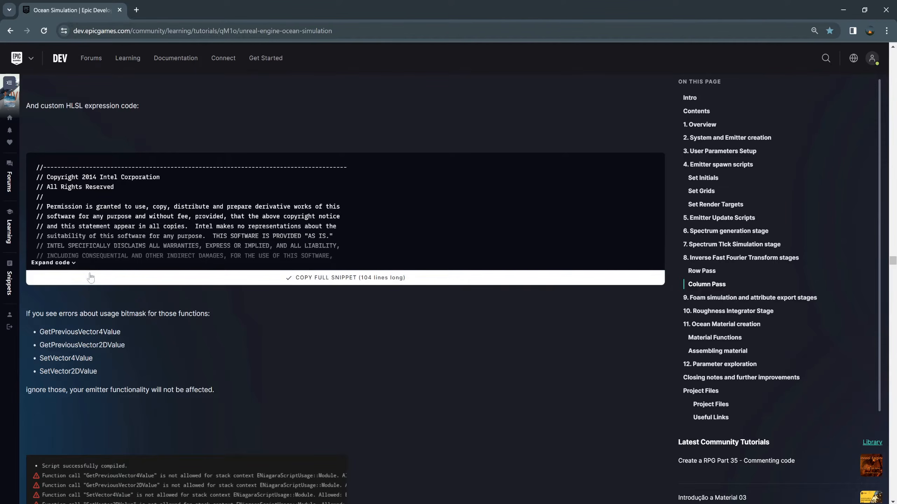
- Return to the Unreal Editor and replace the Custom Hlsl node's placeholder comments with the copied FFT code
{"action": "left_click", "coordinate": [843, 14]}
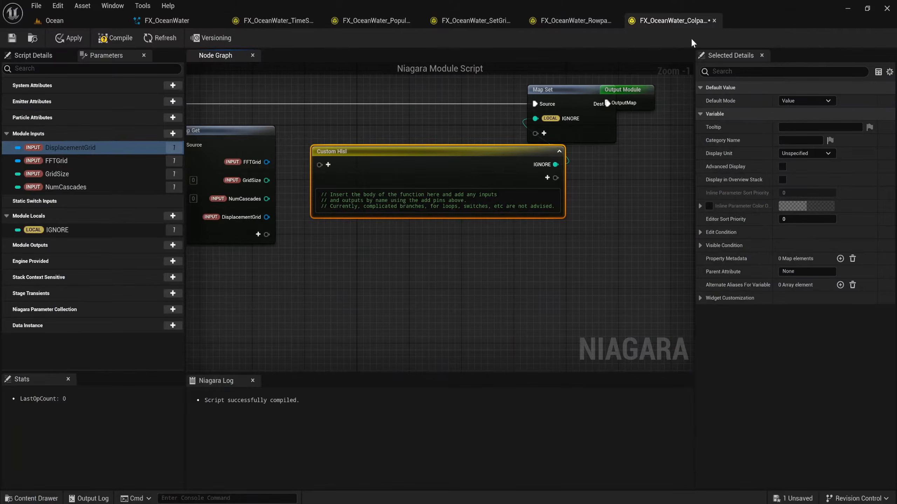
{"action": "left_click_drag", "start_coordinate": [320, 195], "coordinate": [555, 207]}
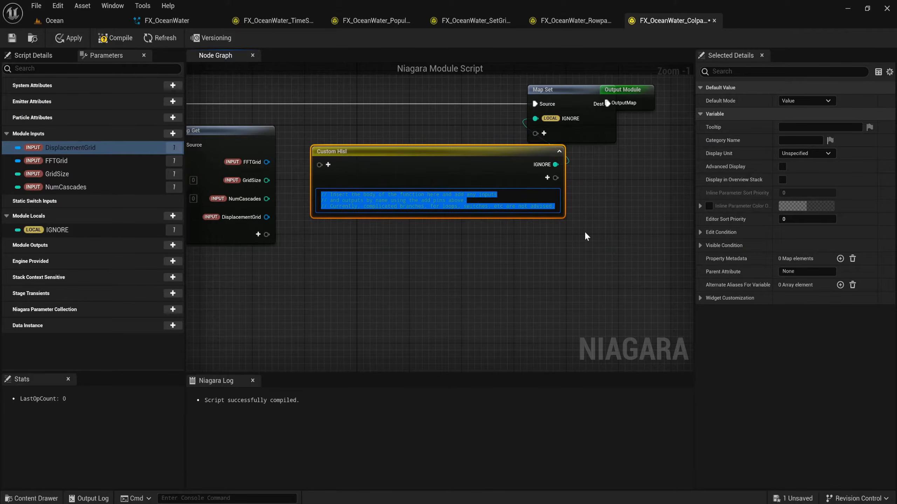
{"action": "key", "text": "ctrl+v"}
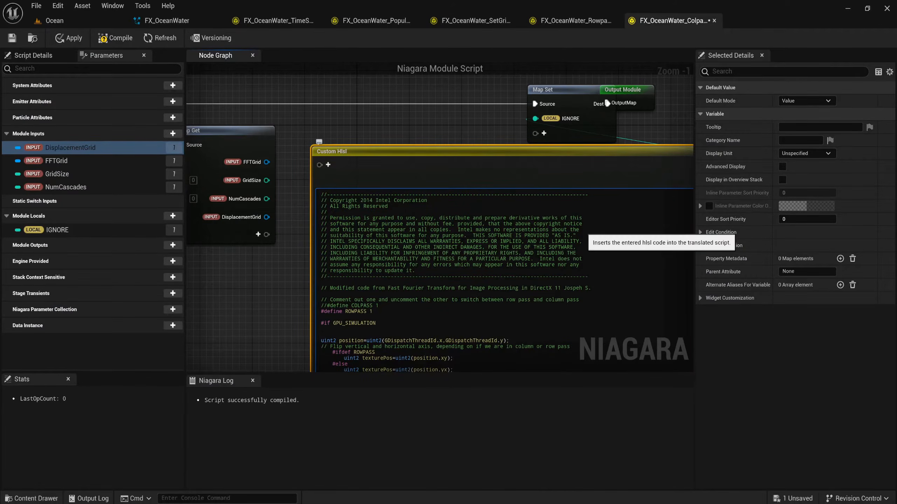
{"action": "left_click", "coordinate": [415, 109]}
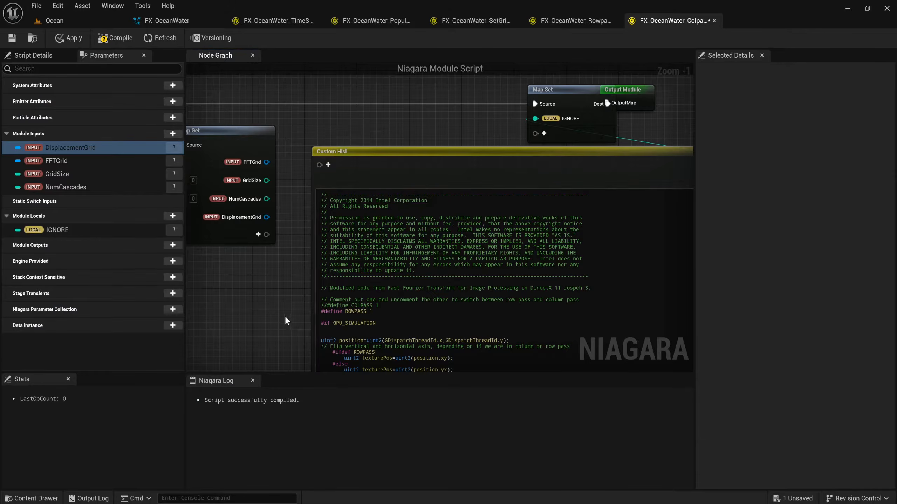
- In the Custom Hlsl code, uncomment the COLPASS define and comment out the ROWPASS define to switch to the column pass
{"action": "right_click_drag", "start_coordinate": [284, 320], "coordinate": [257, 250]}
{"action": "scroll", "coordinate": [294, 233], "scroll_direction": "up", "scroll_amount": 1}
{"action": "left_click", "coordinate": [302, 238]}
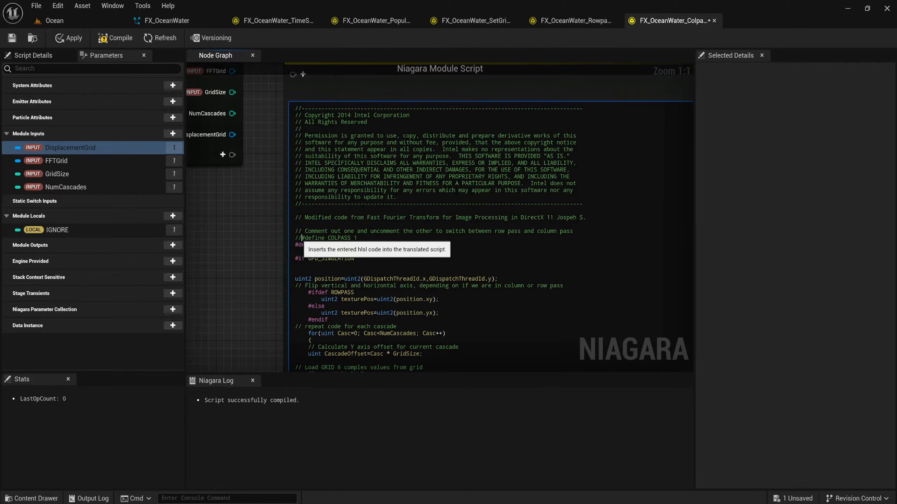
{"action": "key", "text": "BackSpace"}
{"action": "key", "text": "BackSpace"}
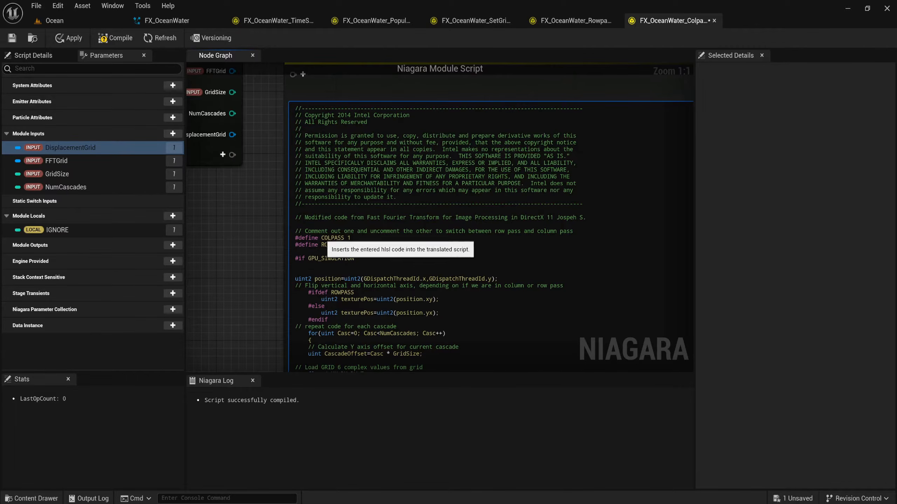
{"action": "left_click", "coordinate": [293, 244]}
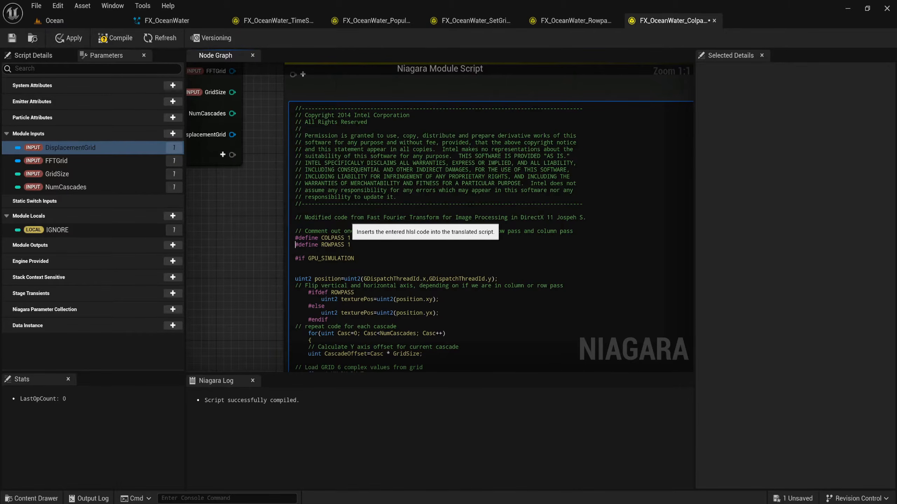
{"action": "type", "text": "//"}
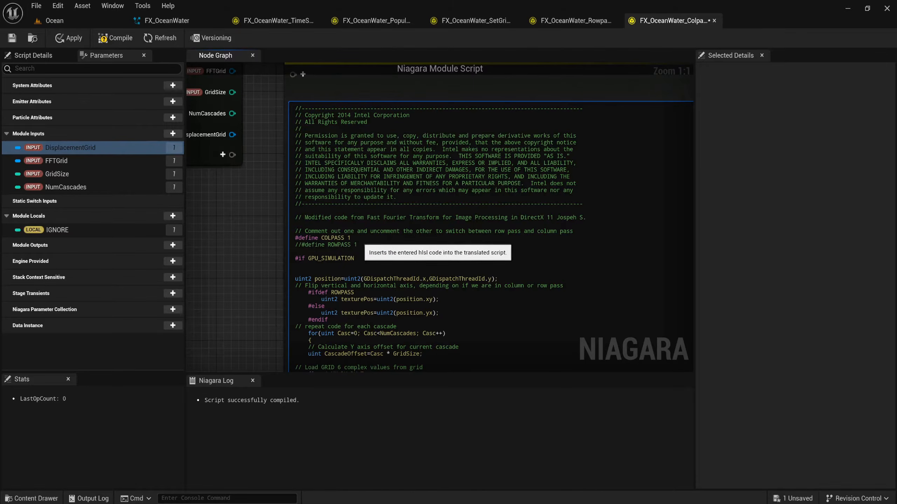
{"action": "left_click", "coordinate": [222, 255]}
- Connect Map Get's FFTGrid, GridSize, NumCascades and DisplacementGrid outputs to new inputs on the Custom Hlsl node in that order
{"action": "right_click_drag", "start_coordinate": [243, 237], "coordinate": [326, 320]}
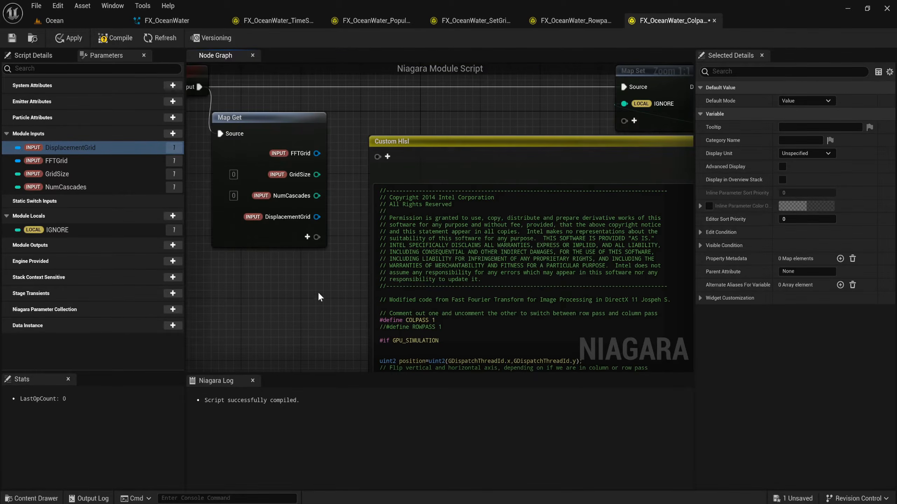
{"action": "left_click_drag", "start_coordinate": [317, 153], "coordinate": [384, 159]}
{"action": "left_click_drag", "start_coordinate": [317, 174], "coordinate": [378, 171]}
{"action": "left_click_drag", "start_coordinate": [316, 196], "coordinate": [380, 183]}
{"action": "left_click_drag", "start_coordinate": [308, 223], "coordinate": [389, 201]}
- Compile and apply the column-pass module script and check the Niagara log for messages
{"action": "scroll", "coordinate": [389, 201], "scroll_direction": "down", "scroll_amount": 2}
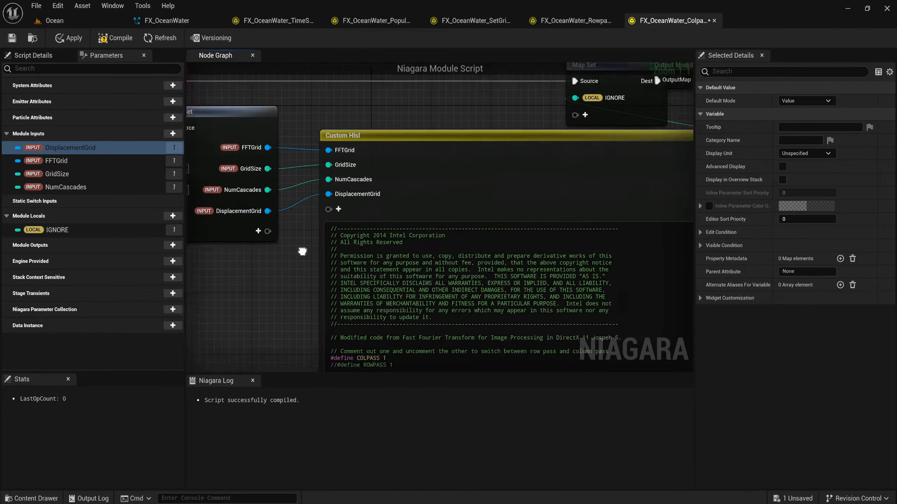
{"action": "scroll", "coordinate": [403, 152], "scroll_direction": "down", "scroll_amount": 1}
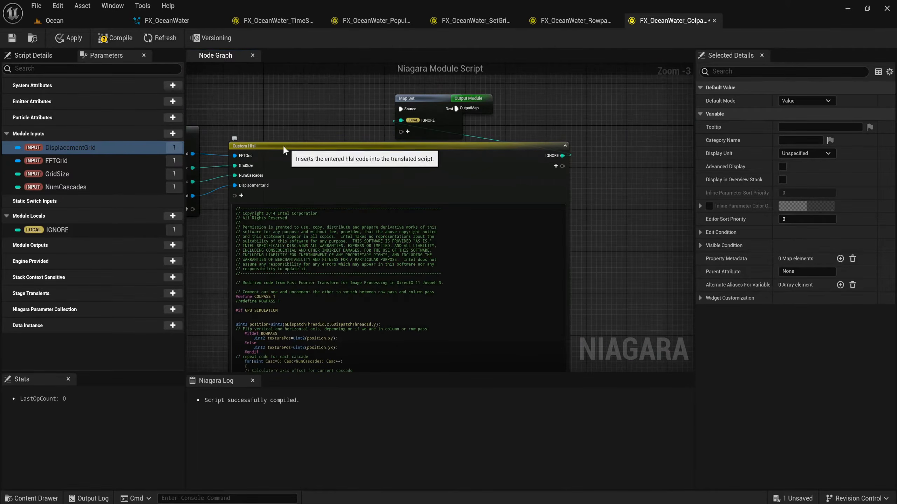
{"action": "right_click_drag", "start_coordinate": [245, 113], "coordinate": [267, 98]}
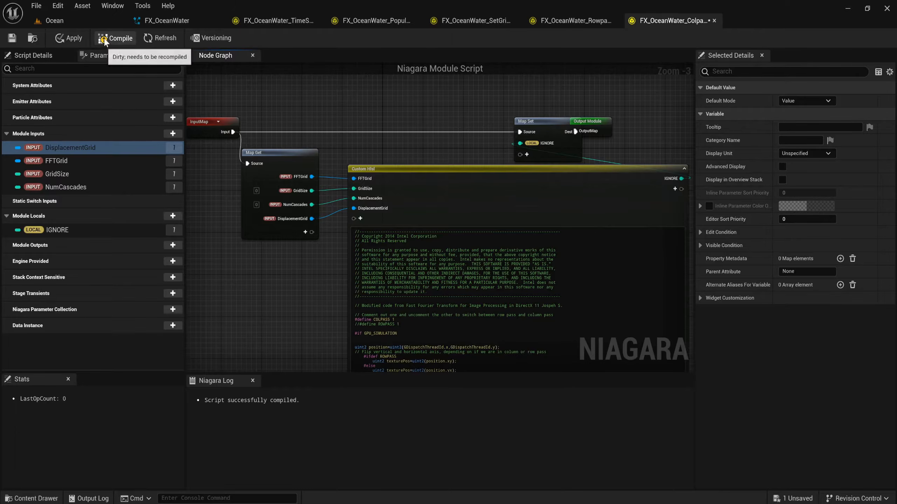
{"action": "left_click", "coordinate": [114, 38]}
{"action": "left_click", "coordinate": [69, 38]}
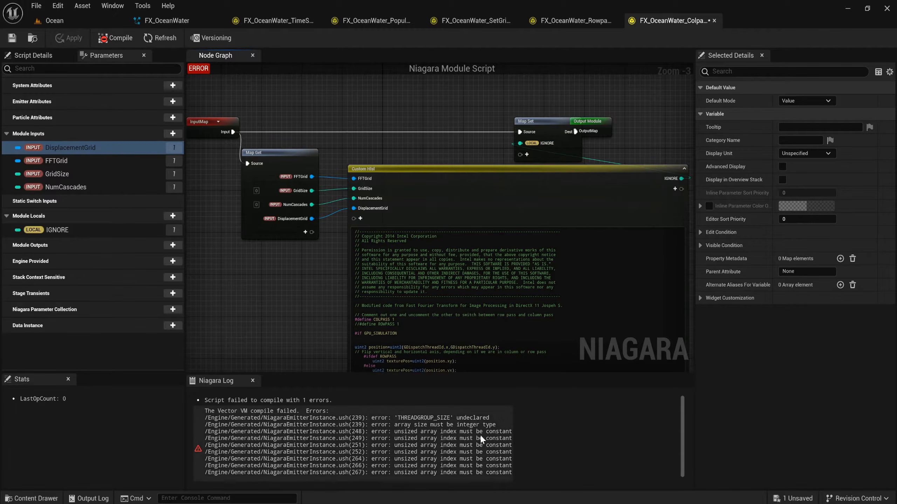
{"action": "scroll", "coordinate": [485, 436], "scroll_direction": "down", "scroll_amount": 1}
{"action": "scroll", "coordinate": [485, 438], "scroll_direction": "up", "scroll_amount": 1}
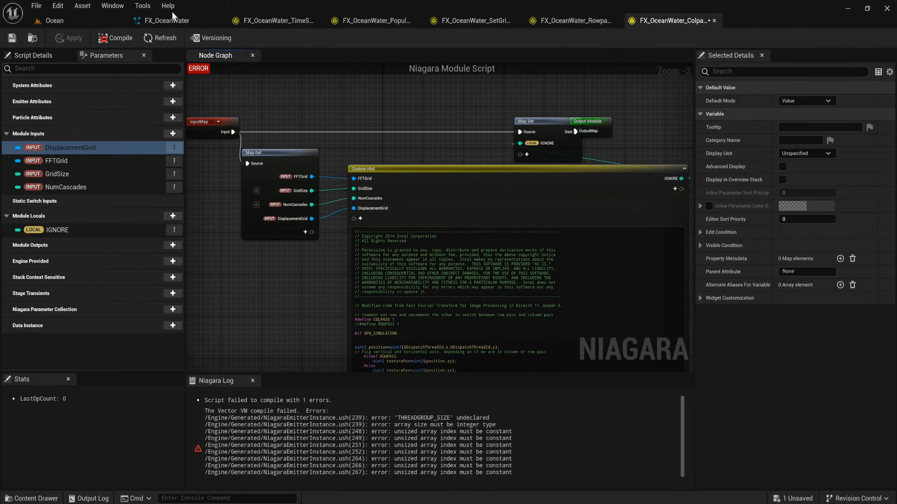
- In the FX_OceanWater system, add a Generic Simulation Stage to the WaterSim emitter and name it iFFT_COLPASS
{"action": "left_click", "coordinate": [175, 21]}
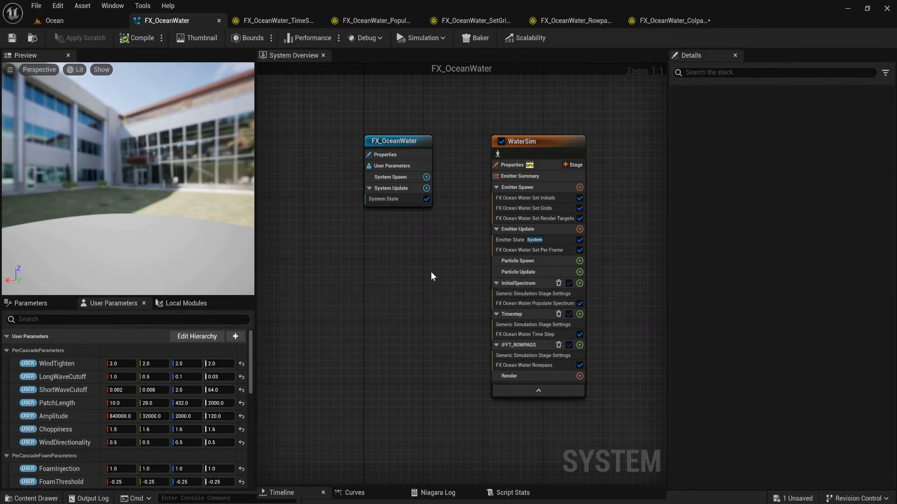
{"action": "right_click_drag", "start_coordinate": [431, 270], "coordinate": [311, 245]}
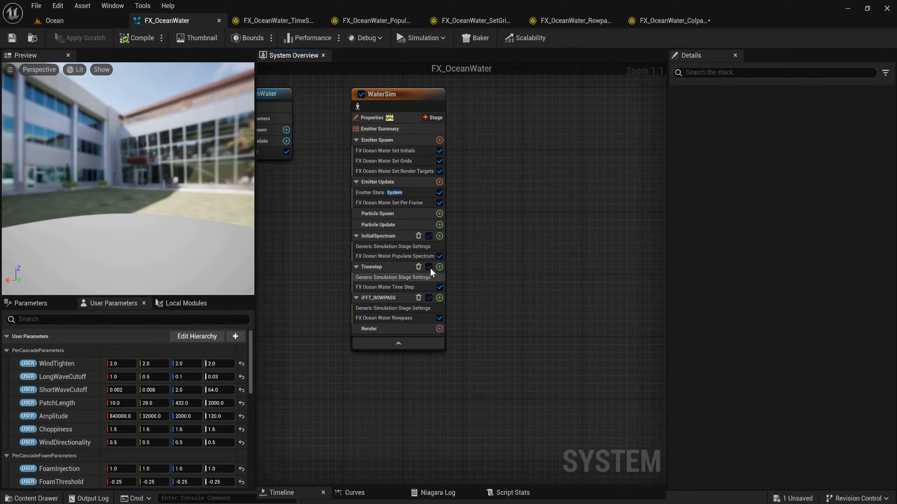
{"action": "left_click", "coordinate": [431, 118]}
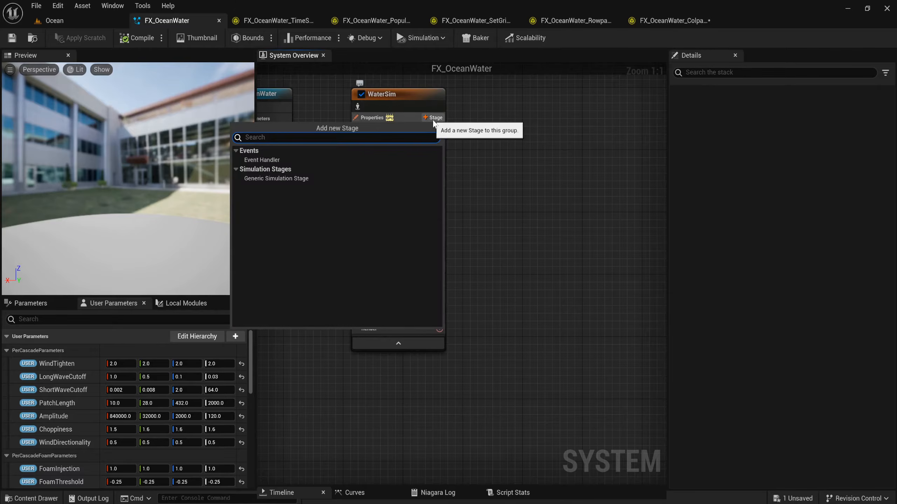
{"action": "left_click", "coordinate": [311, 181]}
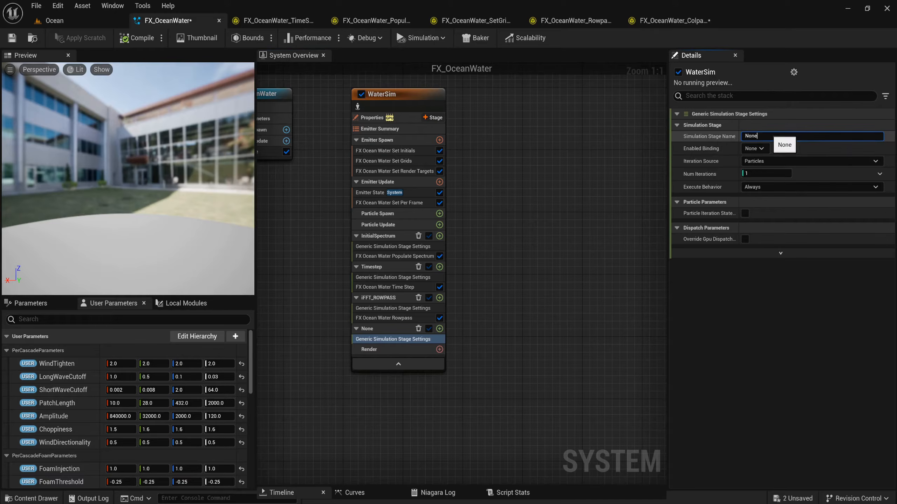
{"action": "left_click", "coordinate": [752, 136]}
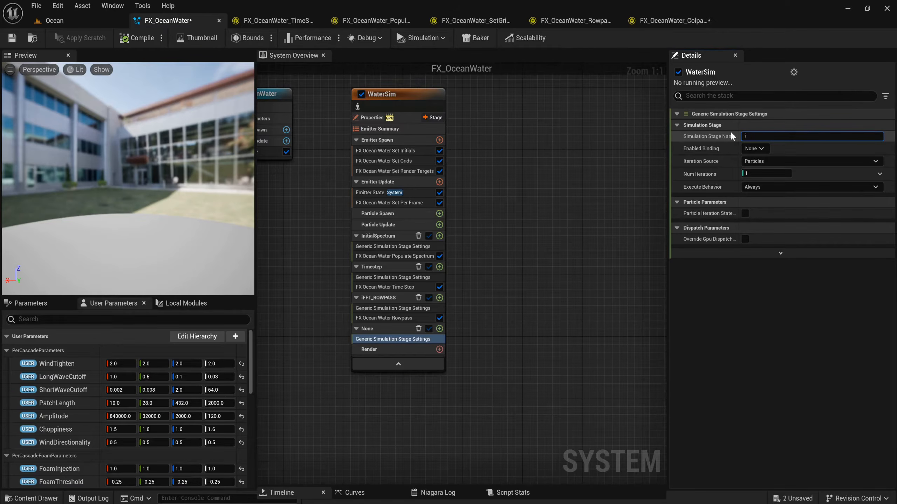
{"action": "type", "text": "iFFT_COLPASS"}
{"action": "key", "text": "Return"}
- Set the iFFT_COLPASS stage's iteration source to Direct Set and its direct dispatch type to Two D
{"action": "left_click", "coordinate": [763, 161]}
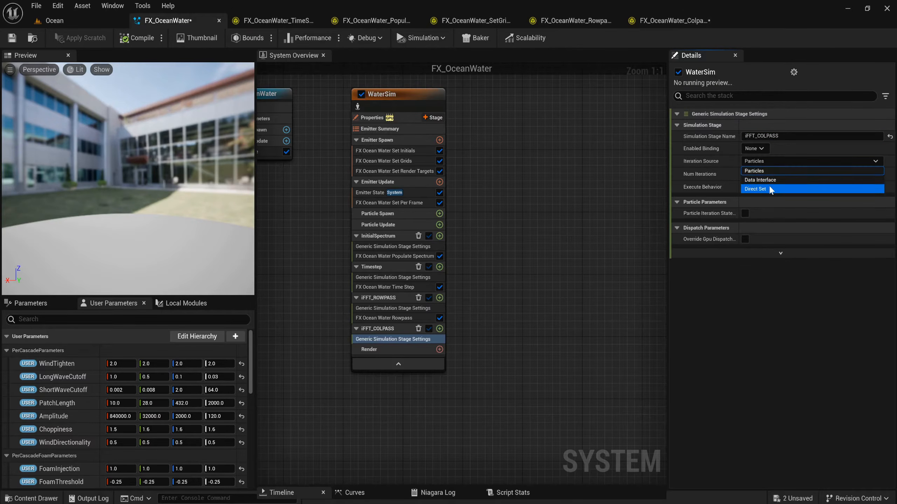
{"action": "left_click", "coordinate": [766, 189]}
{"action": "left_click", "coordinate": [768, 215]}
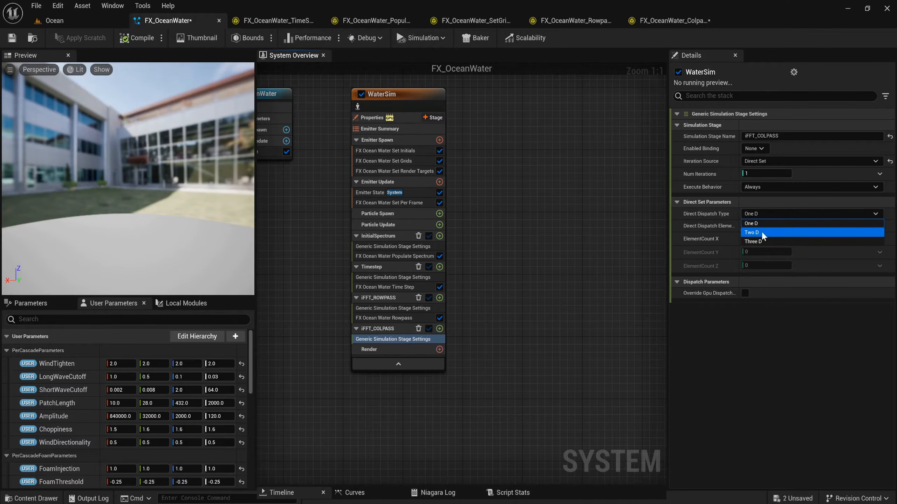
{"action": "left_click", "coordinate": [766, 229]}
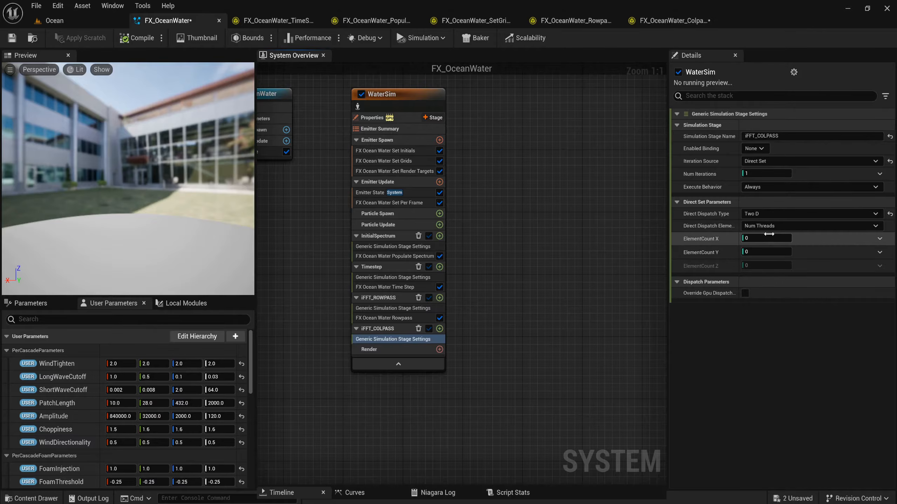
- Bind both ElementCount X and ElementCount Y of the iFFT_COLPASS stage to the emitter's GridSize
{"action": "left_click", "coordinate": [879, 239]}
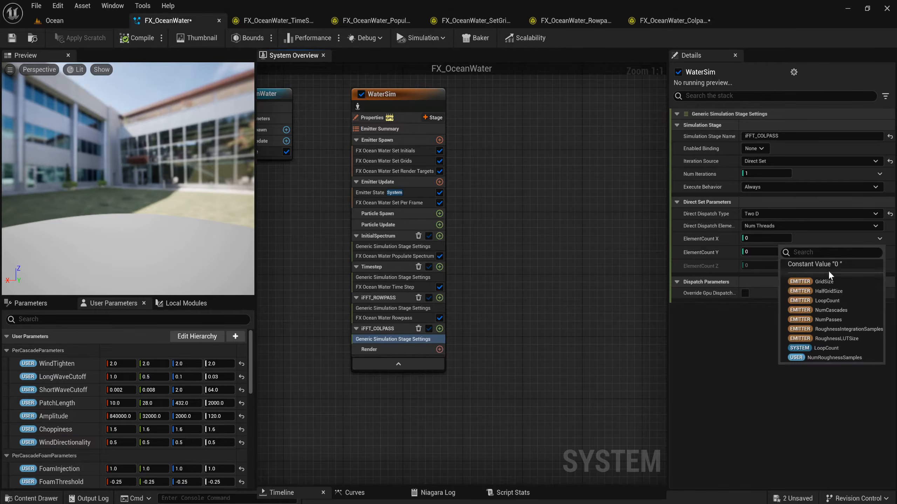
{"action": "left_click", "coordinate": [824, 281]}
{"action": "left_click", "coordinate": [879, 252]}
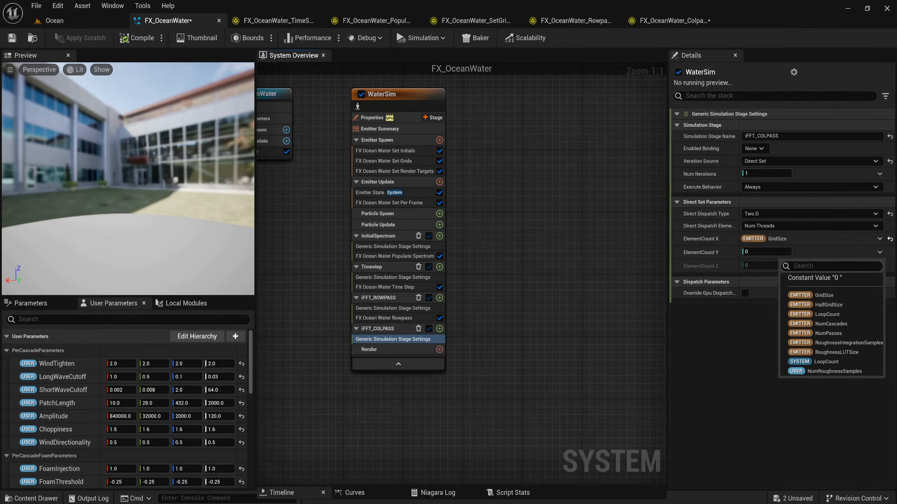
{"action": "left_click", "coordinate": [832, 295]}
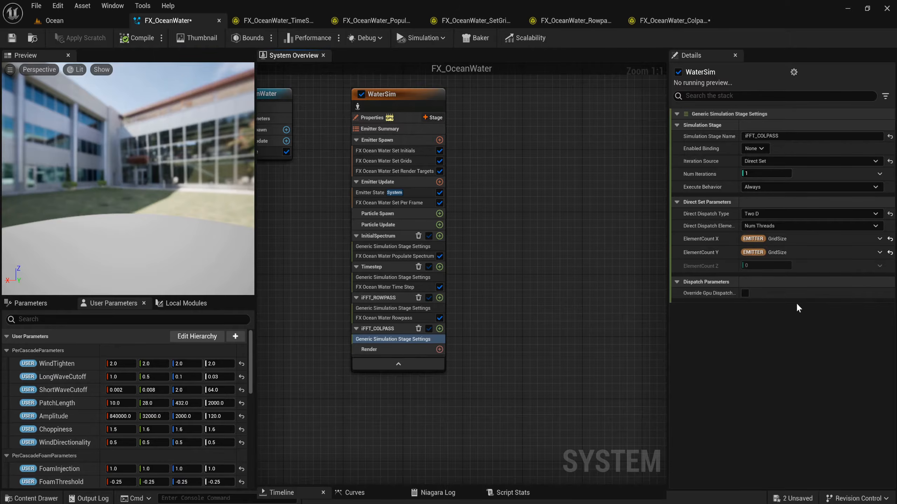
- Enable the GPU dispatch override on the iFFT_COLPASS stage and set its first thread count to 256
{"action": "left_click", "coordinate": [745, 293]}
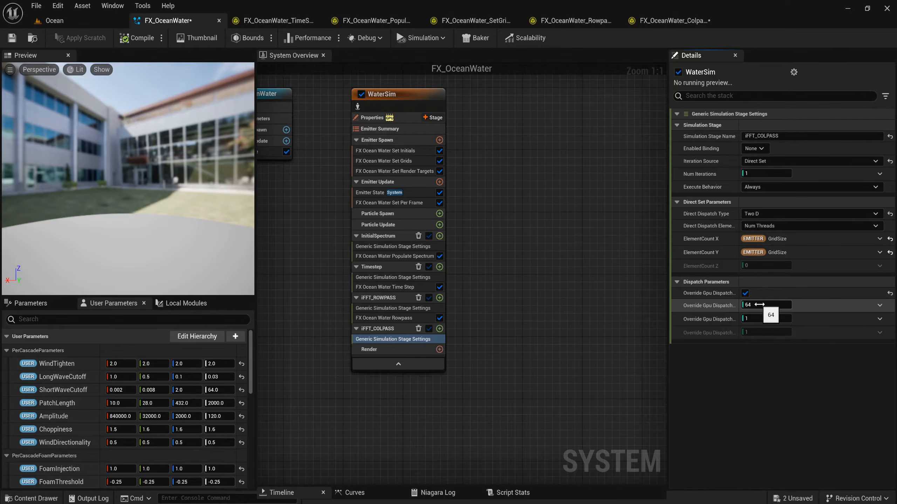
{"action": "left_click", "coordinate": [759, 305]}
{"action": "key", "text": "Return"}
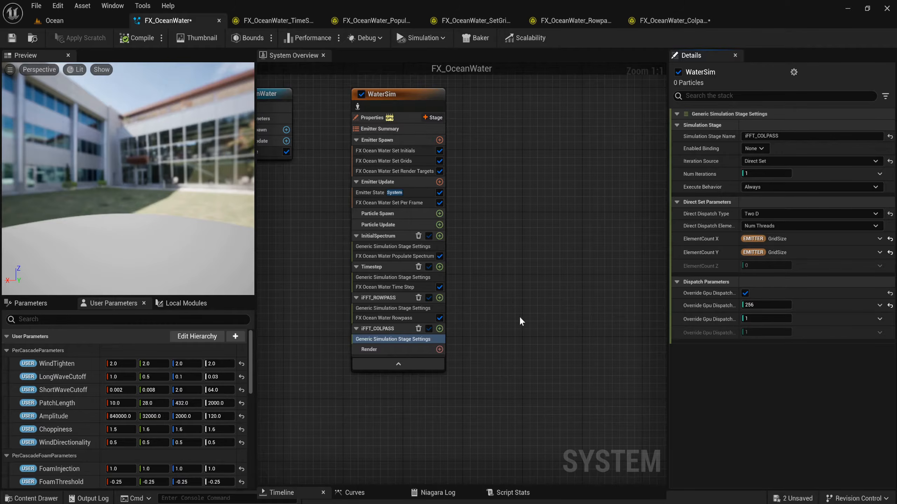
- Add the FX Ocean Water Colpass module to the iFFT_COLPASS stage
{"action": "left_click", "coordinate": [439, 329]}
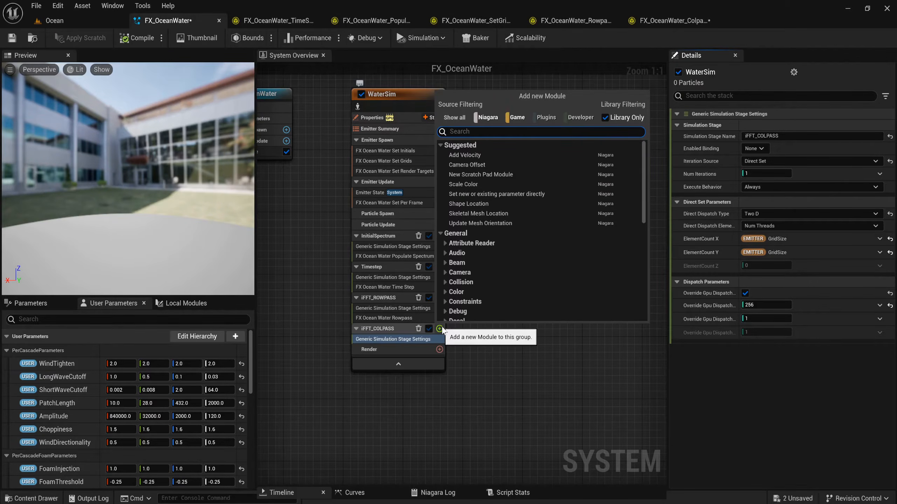
{"action": "type", "text": "colpas"}
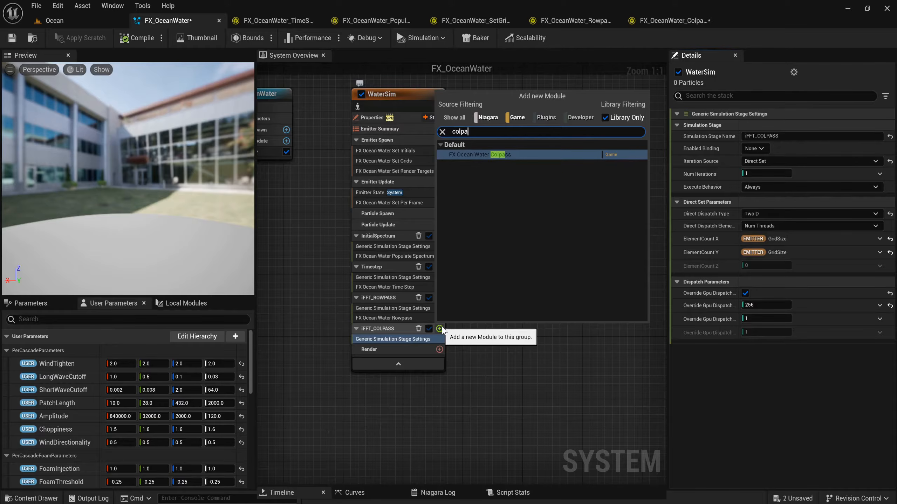
{"action": "key", "text": "Return"}
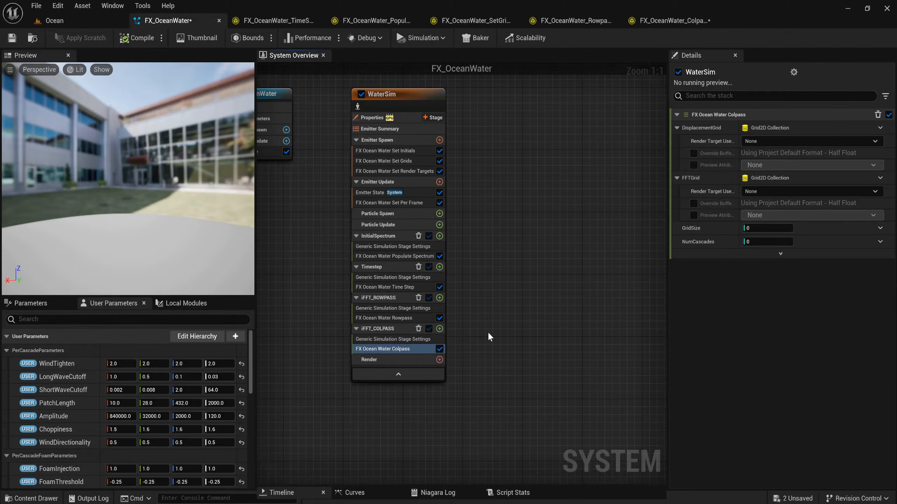
- Link the Colpass module's DisplacementGrid and FFTGrid inputs to the emitter's DisplacementGrid and FFTGrid parameters
{"action": "left_click", "coordinate": [880, 130]}
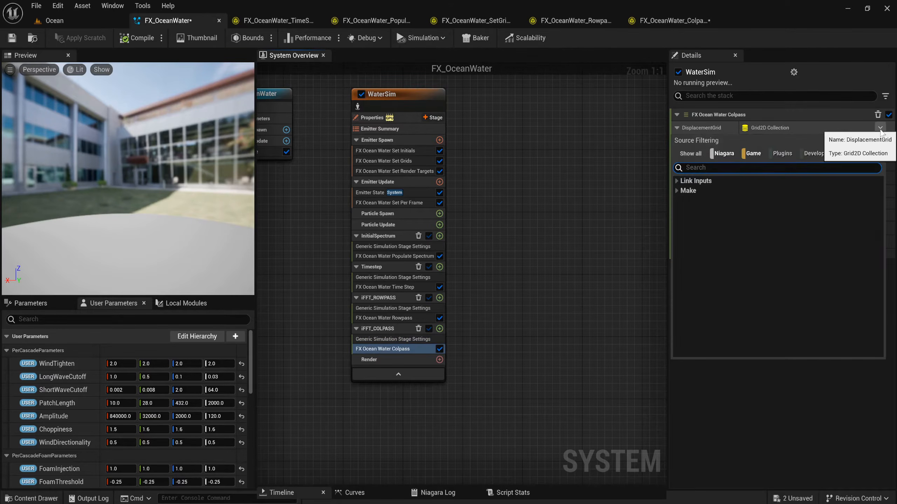
{"action": "type", "text": "dis"}
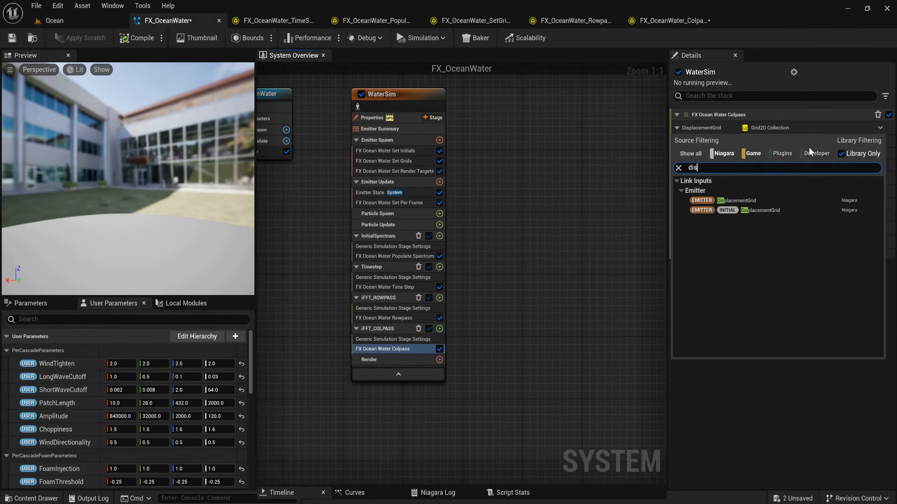
{"action": "left_click", "coordinate": [779, 199]}
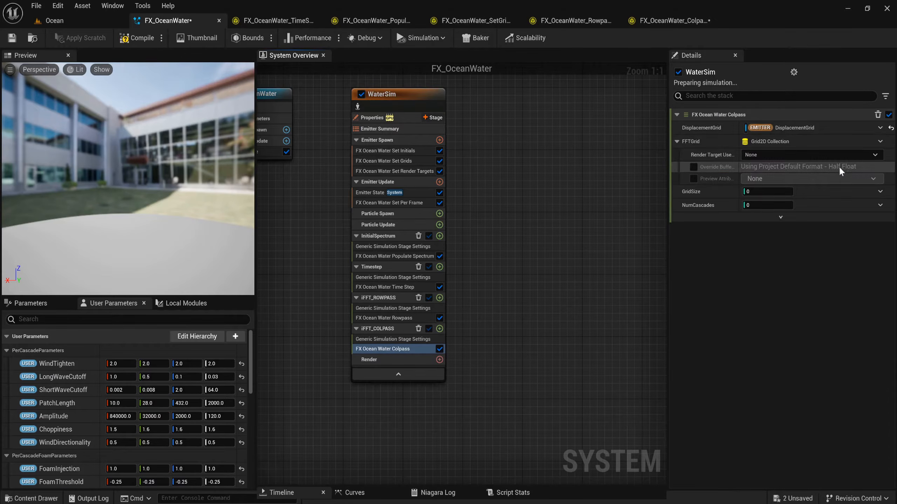
{"action": "left_click", "coordinate": [879, 141]}
{"action": "type", "text": "fft"}
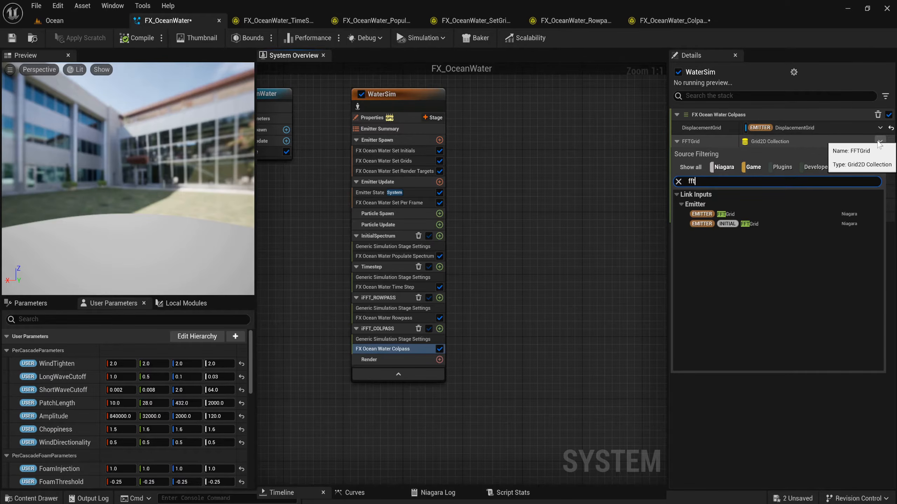
{"action": "left_click", "coordinate": [776, 213]}
- Link the Colpass module's GridSize and NumCascades inputs to the emitter's GridSize and NumCascades parameters
{"action": "left_click", "coordinate": [880, 157]}
{"action": "type", "text": "f"}
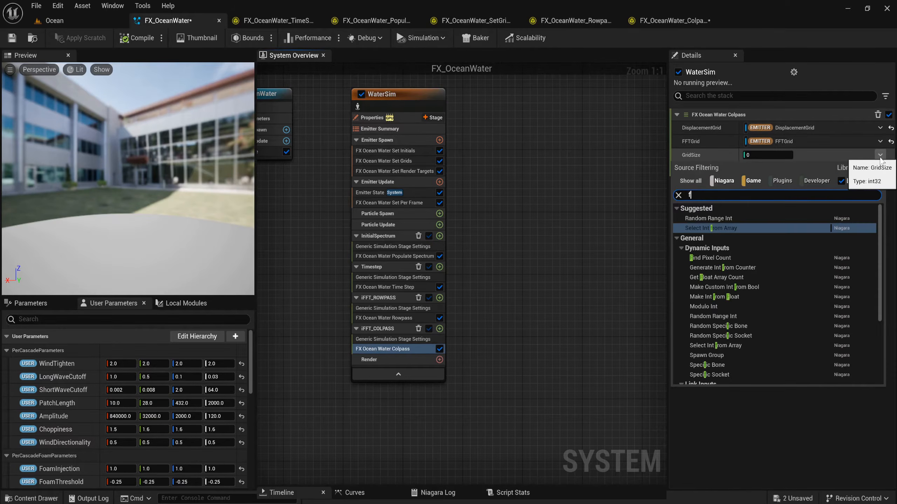
{"action": "key", "text": "BackSpace"}
{"action": "type", "text": "grid"}
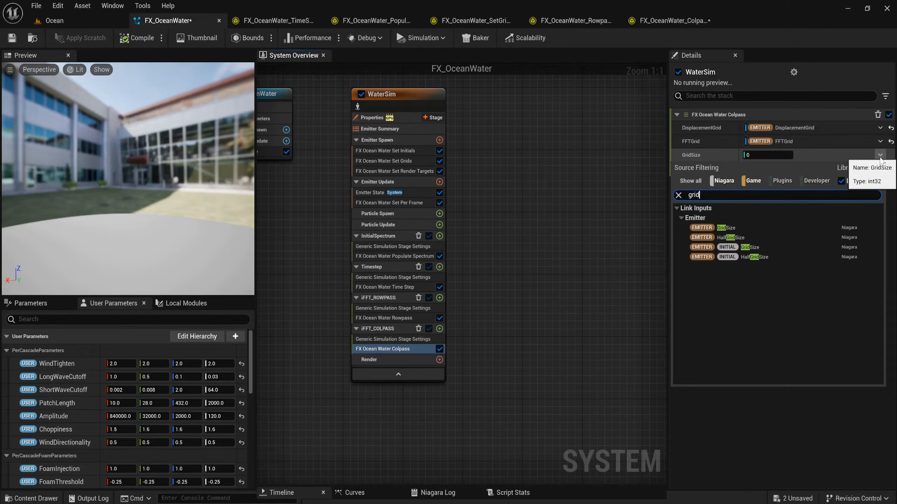
{"action": "left_click", "coordinate": [784, 228]}
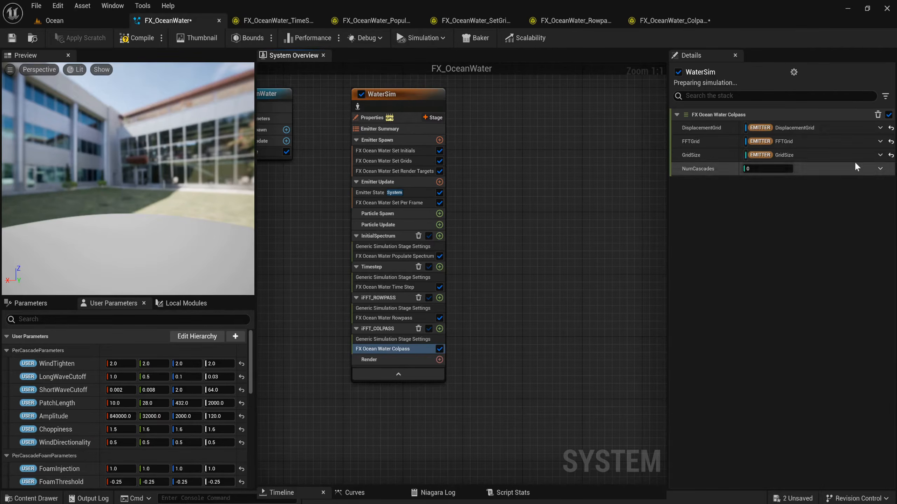
{"action": "left_click", "coordinate": [879, 169]}
{"action": "type", "text": "numcas"}
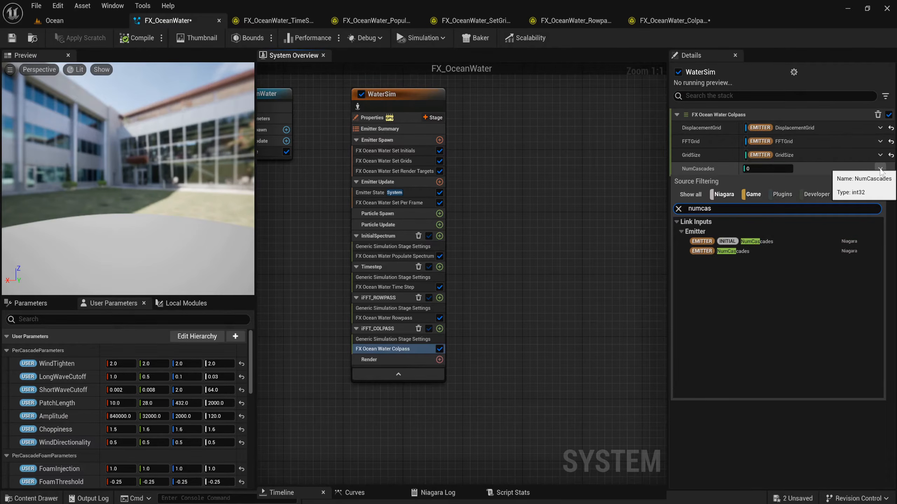
{"action": "left_click", "coordinate": [791, 253]}
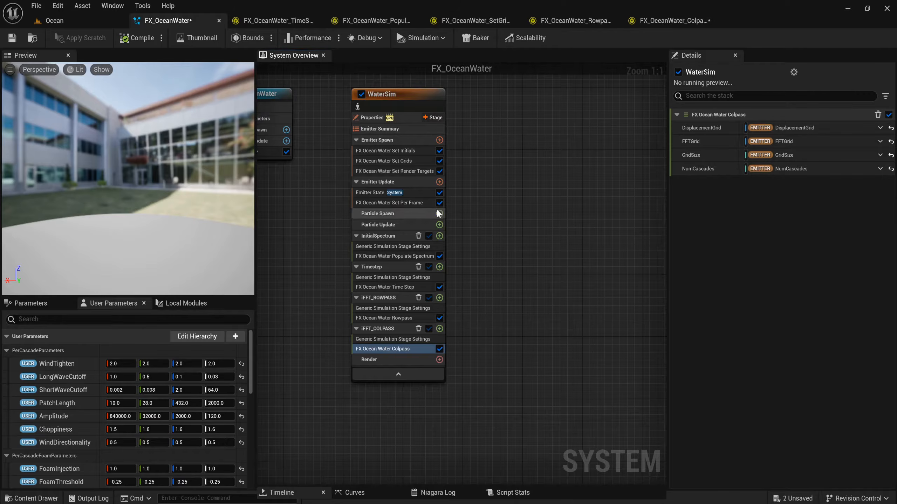
- Examine the grid setup nodes and module inputs of the FX Ocean Water Set Grids script, and return to the FX_OceanWater system
{"action": "left_click", "coordinate": [402, 160]}
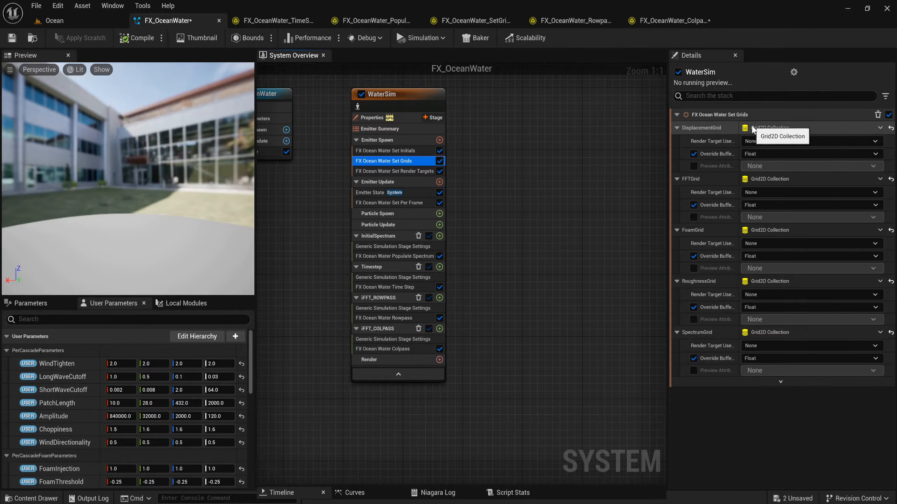
{"action": "double_click", "coordinate": [419, 161]}
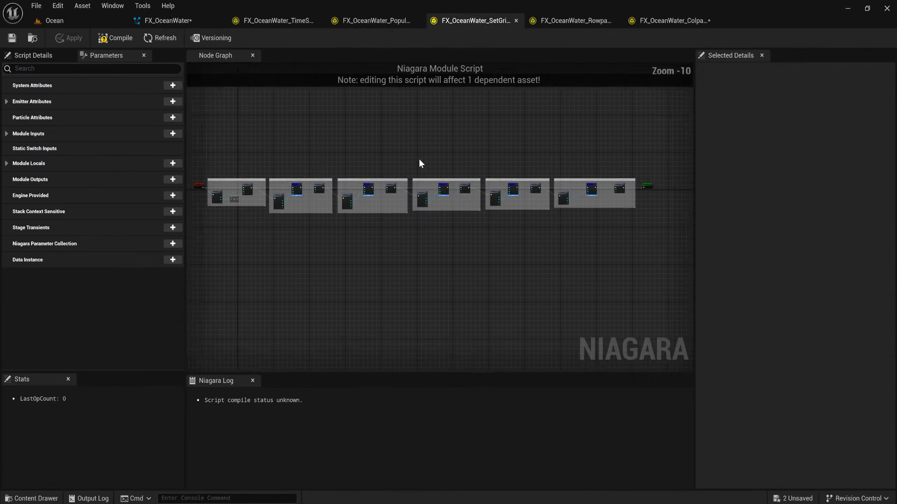
{"action": "scroll", "coordinate": [303, 219], "scroll_direction": "up", "scroll_amount": 7}
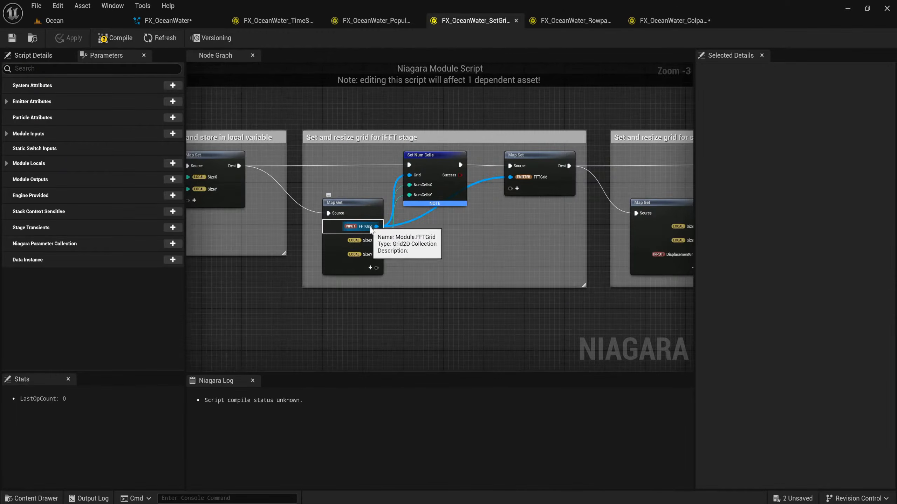
{"action": "right_click_drag", "start_coordinate": [564, 255], "coordinate": [315, 269]}
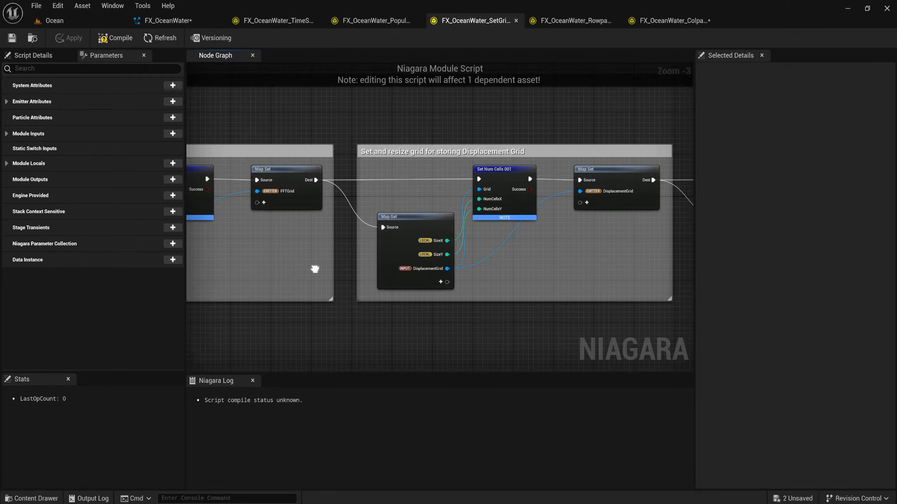
{"action": "right_click_drag", "start_coordinate": [408, 272], "coordinate": [310, 279]}
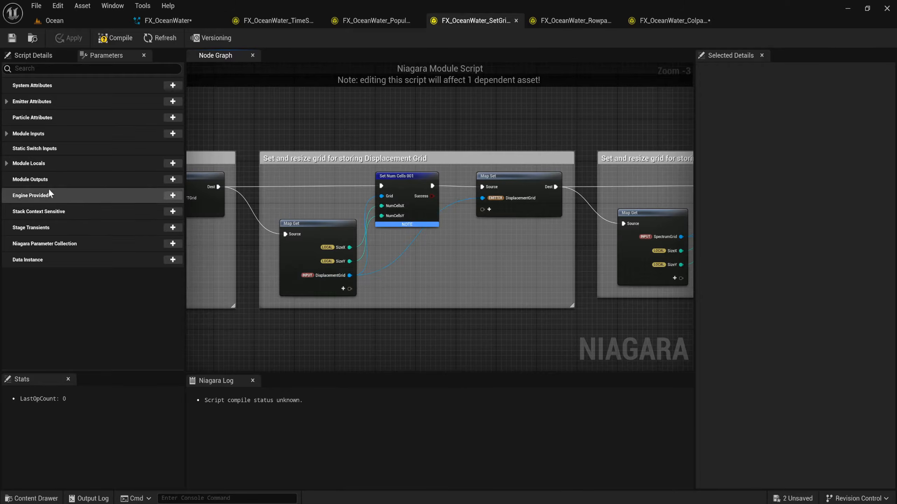
{"action": "left_click", "coordinate": [25, 133]}
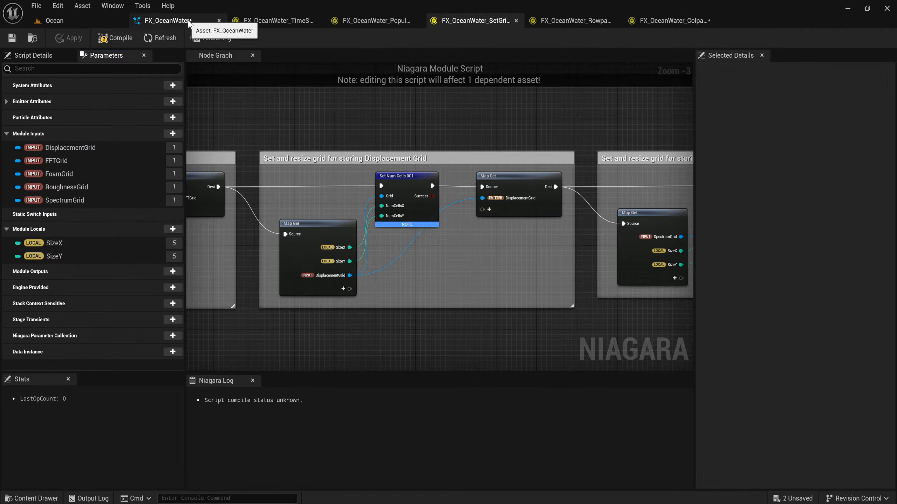
{"action": "left_click", "coordinate": [188, 22]}
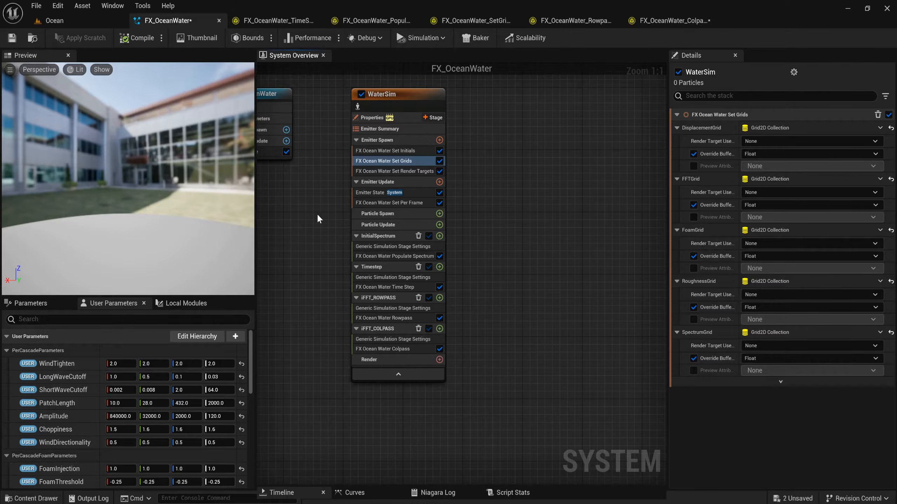
- Save all modified assets, including FX_OceanWater and FX_OceanWater_Colpass
{"action": "key", "text": "ctrl+space"}
{"action": "left_click", "coordinate": [118, 335]}
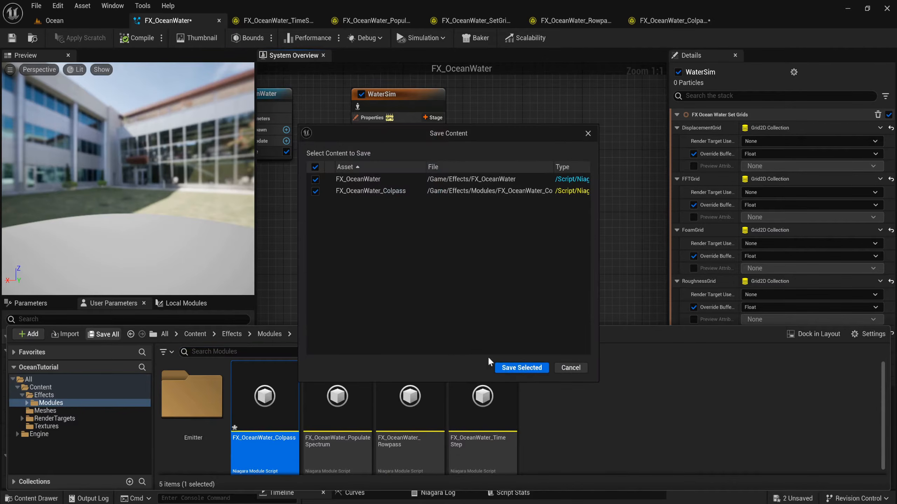
{"action": "left_click", "coordinate": [523, 367]}
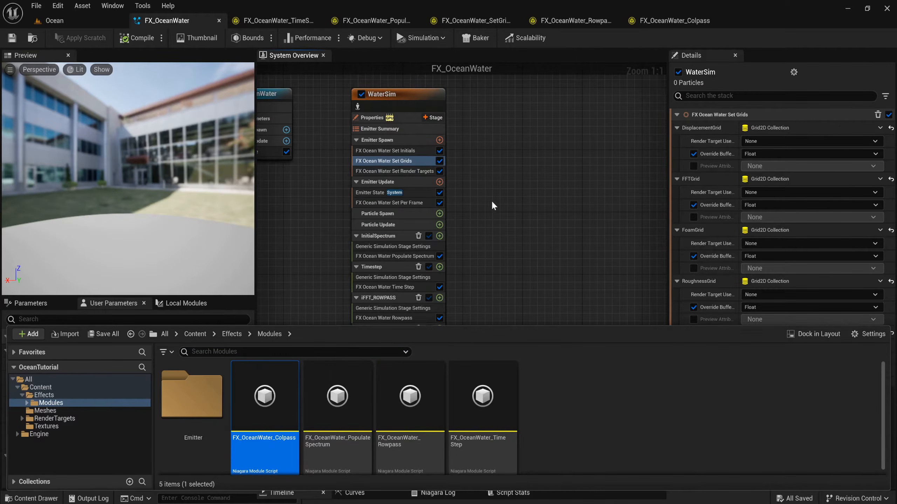
- Turn on the attribute preview for DisplacementGrid in the FX Ocean Water Set Grids module to inspect it, and turn it back off
{"action": "left_click", "coordinate": [397, 162]}
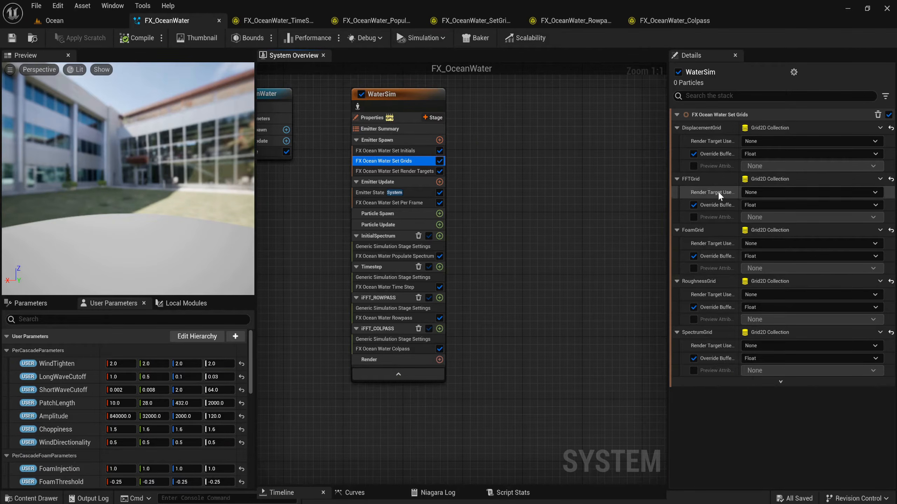
{"action": "left_click", "coordinate": [692, 166]}
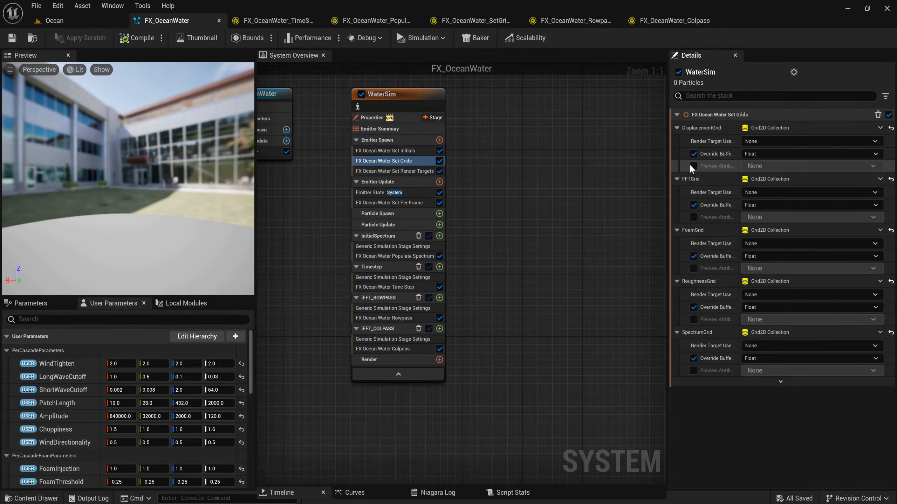
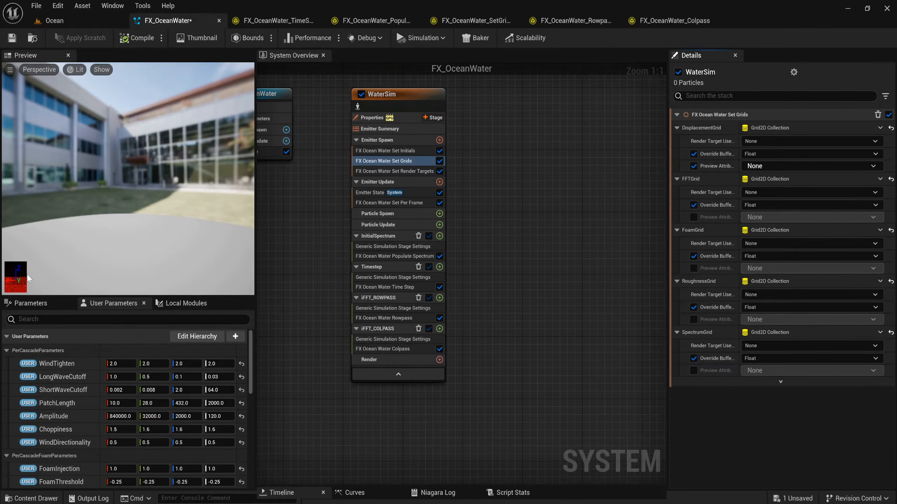
{"action": "left_click", "coordinate": [693, 167]}
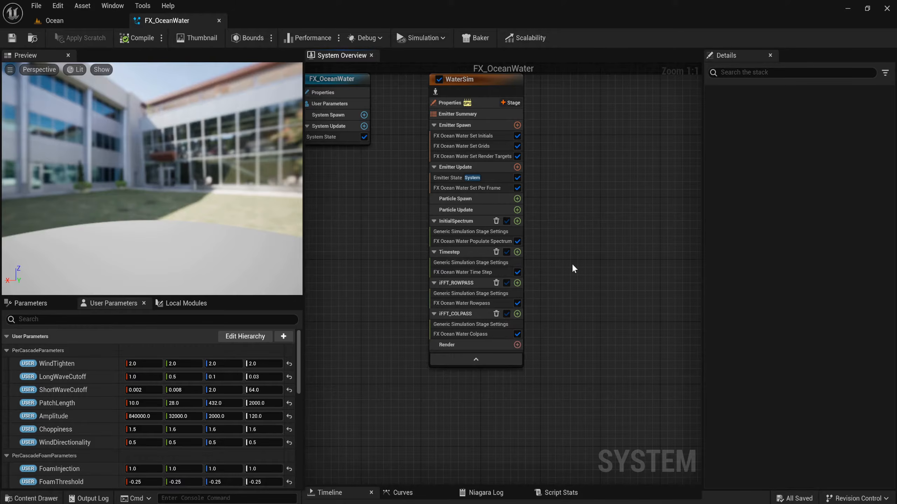
- Create a Niagara module script named FX_OceanWater_ExportData in the Modules folder
{"action": "key", "text": "ctrl+space"}
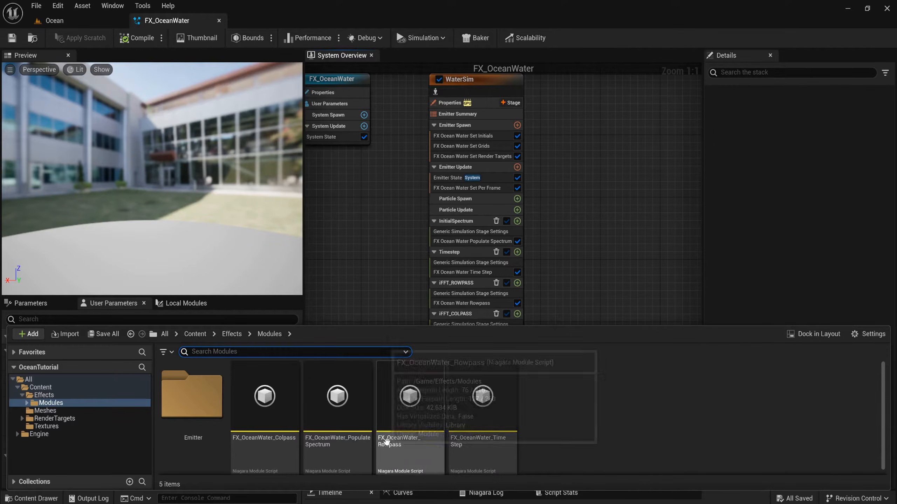
{"action": "right_click", "coordinate": [587, 419]}
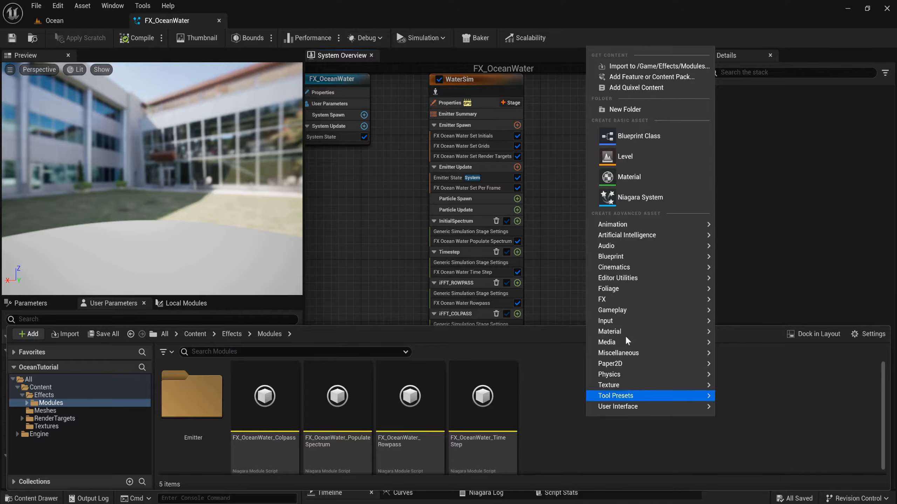
{"action": "mouse_move", "coordinate": [651, 298]}
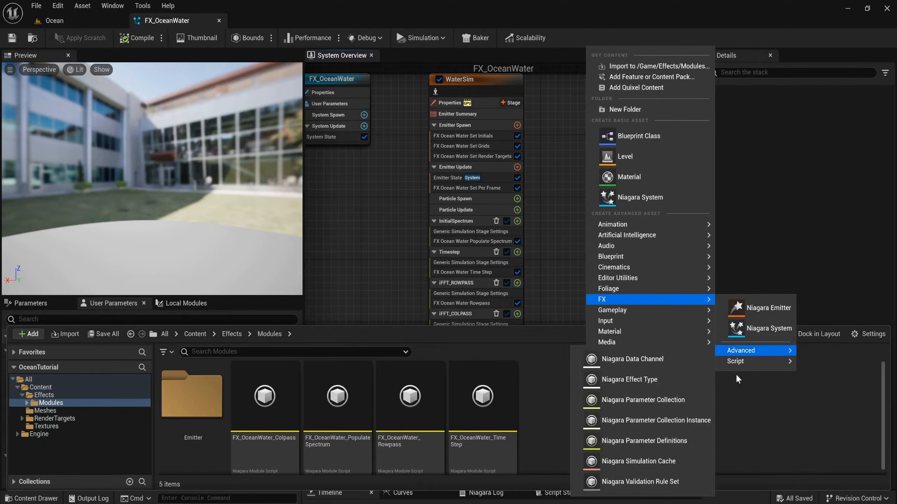
{"action": "mouse_move", "coordinate": [742, 361]}
{"action": "left_click", "coordinate": [659, 410]}
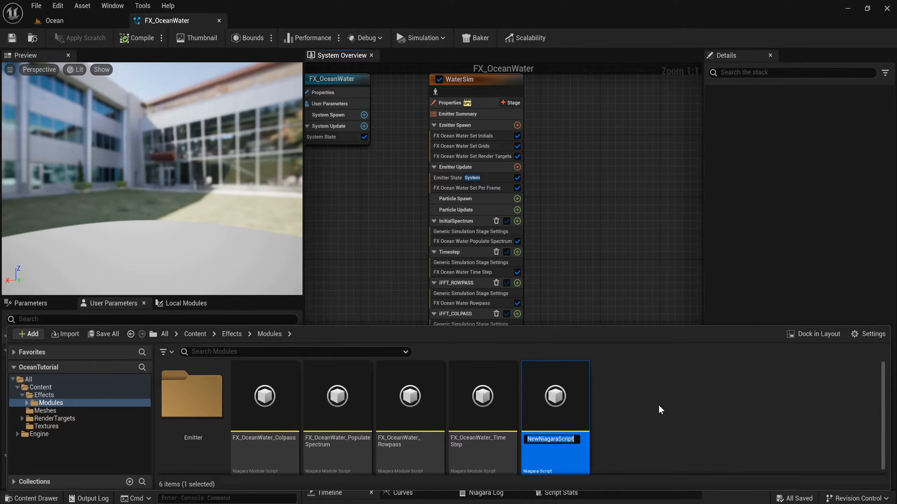
{"action": "type", "text": "FX"}
{"action": "type", "text": "_Oc"}
{"action": "type", "text": "eanWater"}
{"action": "type", "text": "_"}
{"action": "type", "text": "Expor"}
{"action": "type", "text": "tData"}
{"action": "key", "text": "Return"}
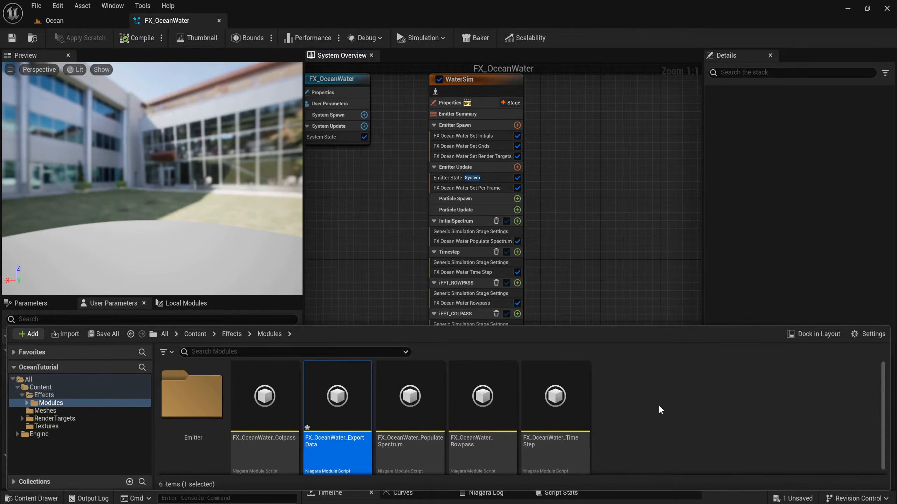
- Open FX_OceanWater_ExportData docked beside the other editors and limit its usage bitmask to Module and Particle Simulation Stage Script
{"action": "double_click", "coordinate": [335, 405]}
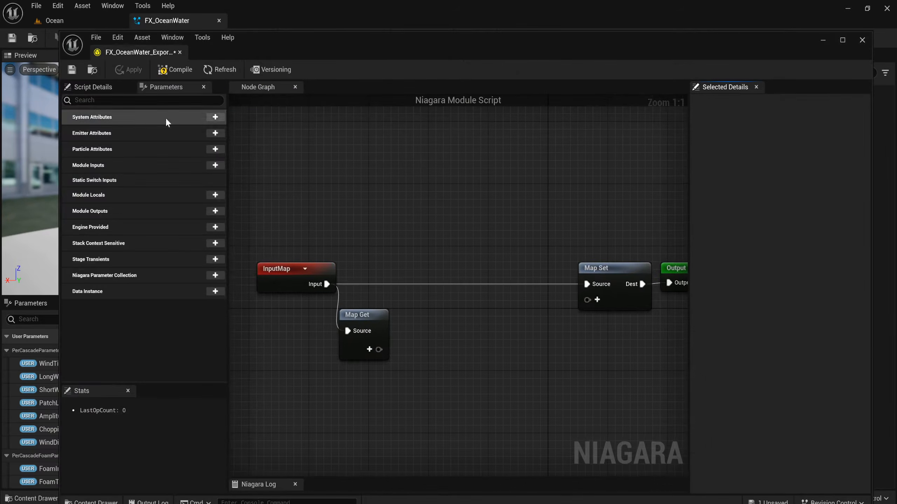
{"action": "left_click_drag", "start_coordinate": [148, 57], "coordinate": [246, 34]}
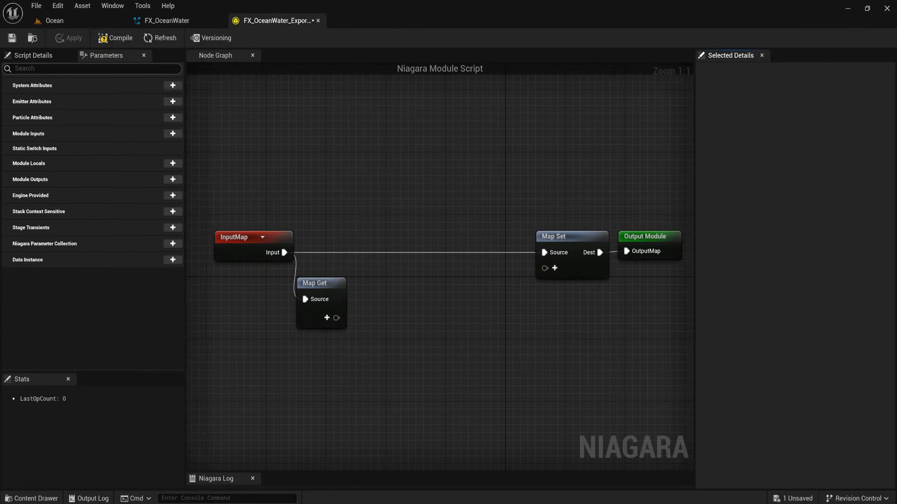
{"action": "left_click", "coordinate": [33, 55]}
{"action": "left_click", "coordinate": [137, 102]}
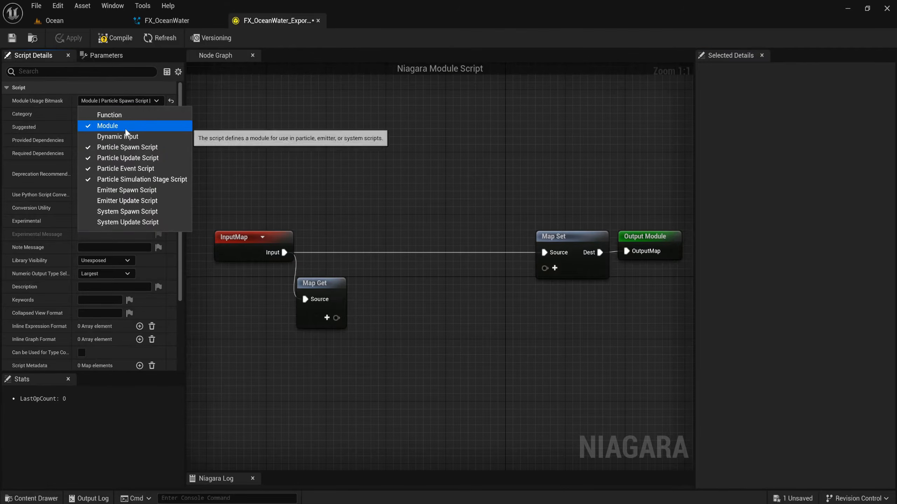
{"action": "left_click", "coordinate": [121, 147]}
{"action": "left_click", "coordinate": [121, 158]}
{"action": "left_click", "coordinate": [118, 169]}
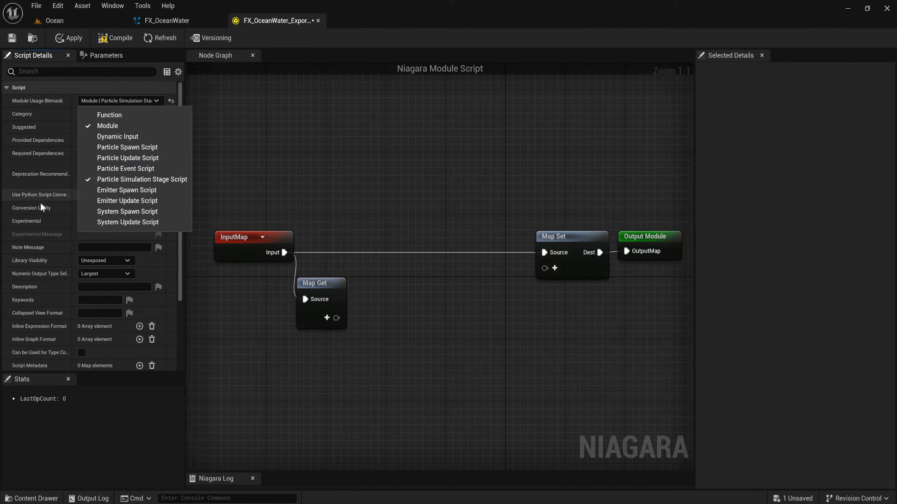
- Set the script's library visibility to Exposed and its keywords to OceanWater, and apply the changes
{"action": "left_click", "coordinate": [106, 260]}
{"action": "left_click", "coordinate": [102, 260]}
{"action": "left_click", "coordinate": [92, 279]}
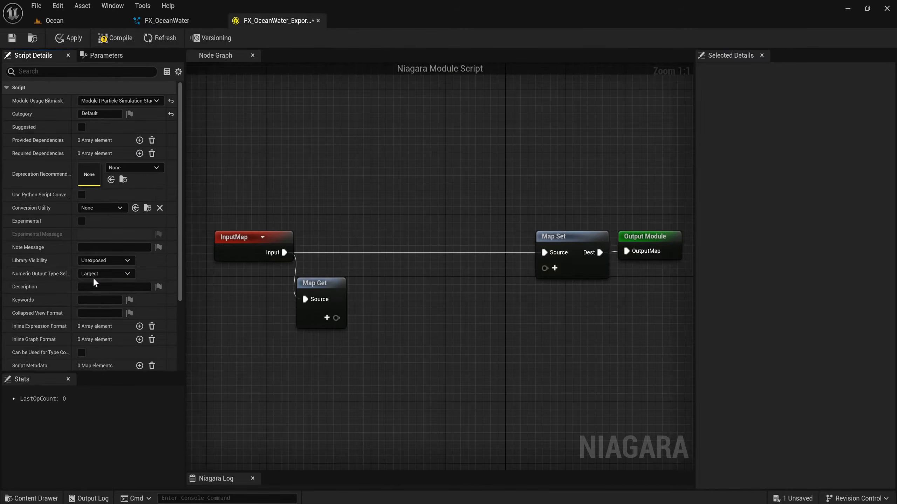
{"action": "left_click", "coordinate": [92, 301]}
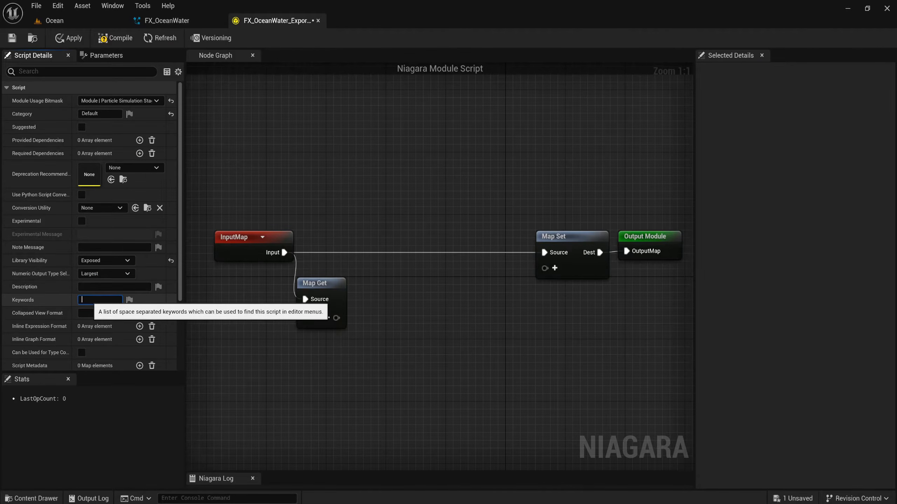
{"action": "type", "text": "OceanWater"}
{"action": "key", "text": "Return"}
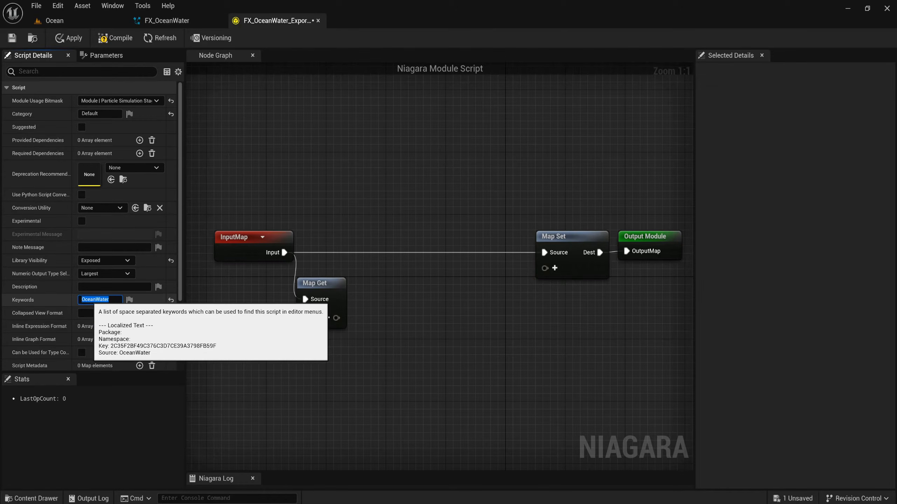
{"action": "left_click", "coordinate": [68, 40]}
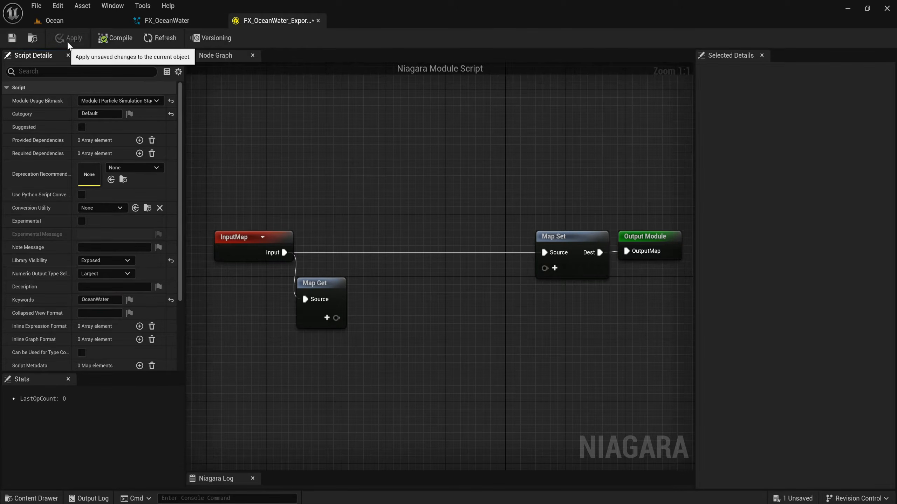
- Add an int32 module local named IGNORE
{"action": "left_click", "coordinate": [106, 56]}
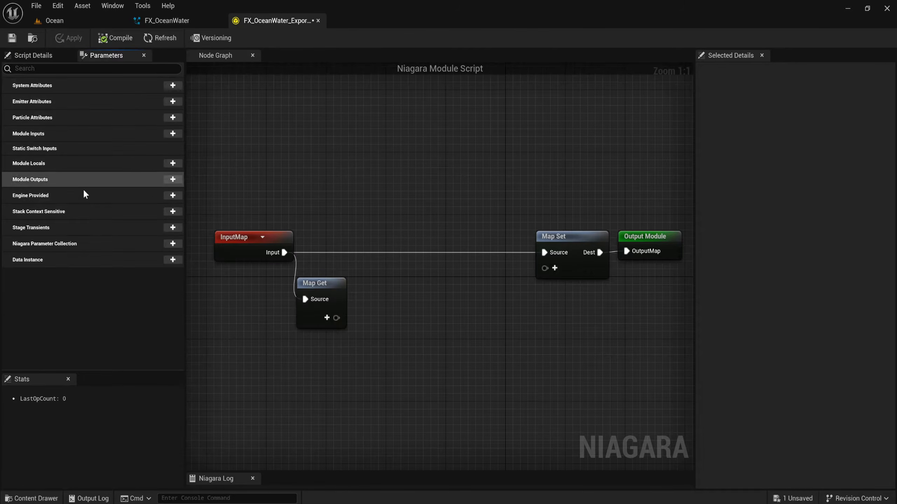
{"action": "left_click", "coordinate": [172, 163]}
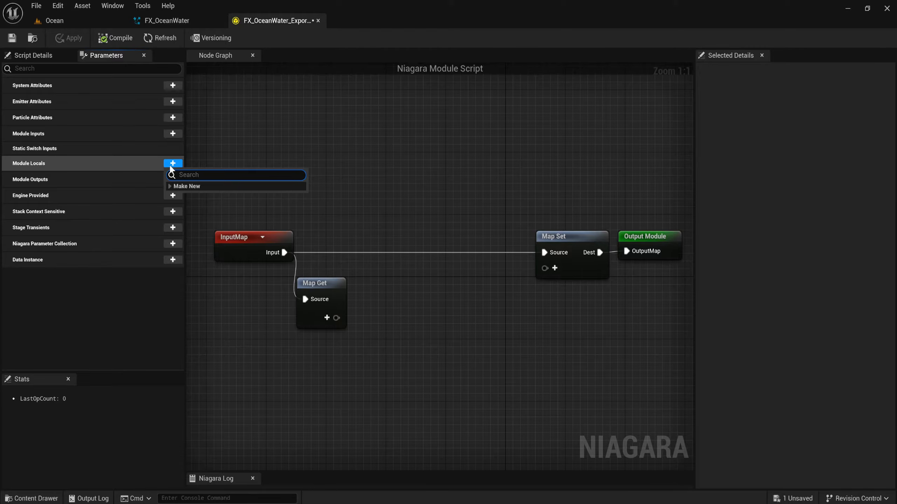
{"action": "type", "text": "int"}
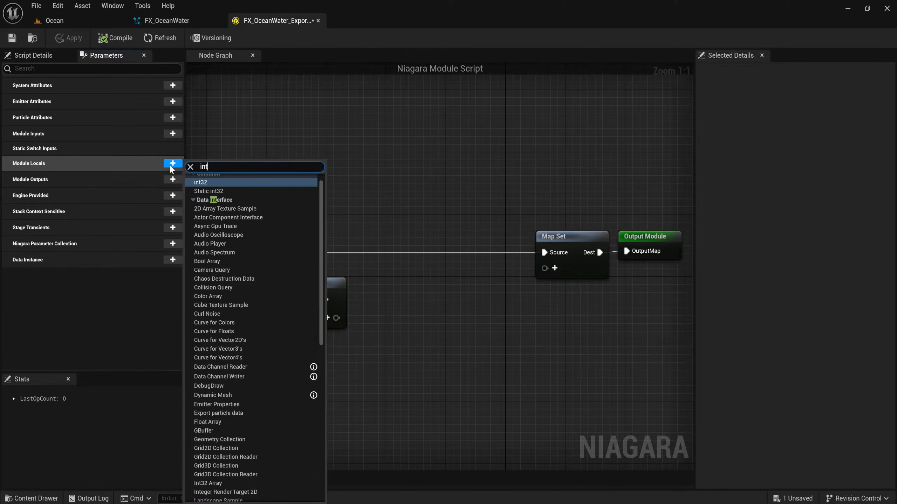
{"action": "key", "text": "Return"}
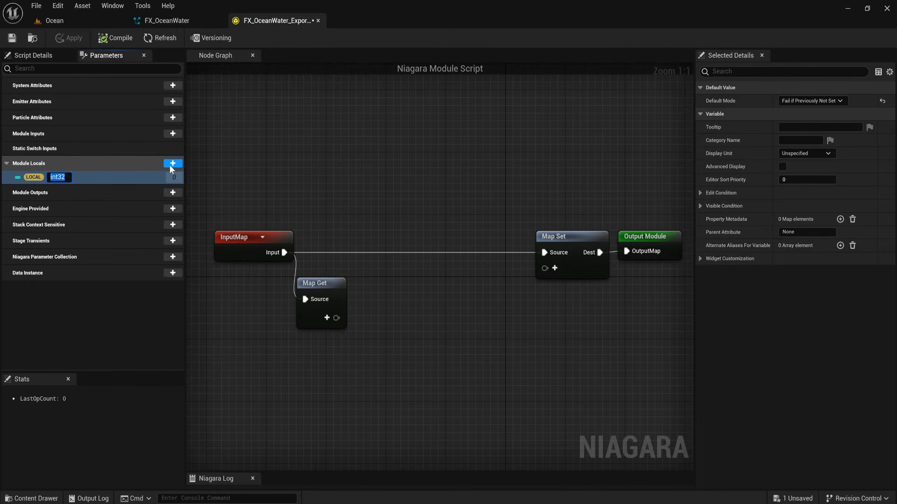
{"action": "type", "text": "IGNORE"}
{"action": "key", "text": "Return"}
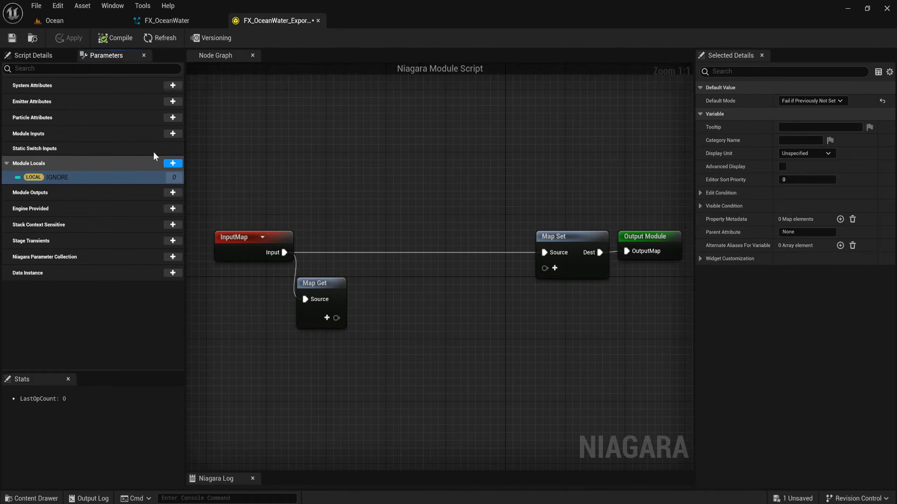
- Add a Grid2D Collection module input named DisplacementGrid
{"action": "left_click", "coordinate": [172, 133]}
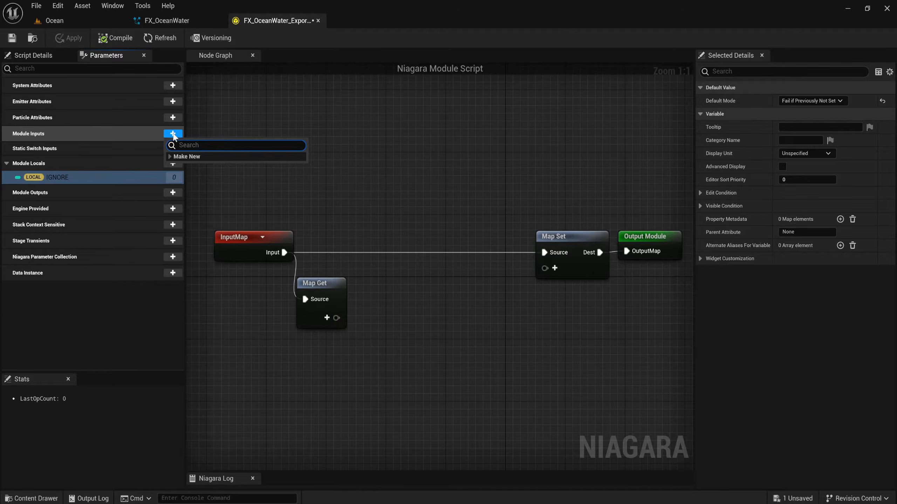
{"action": "type", "text": "grid"}
{"action": "key", "text": "Return"}
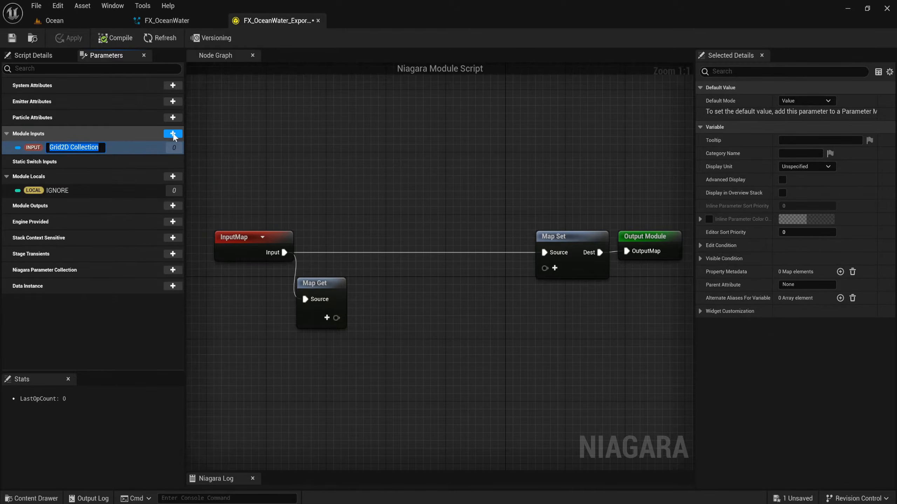
{"action": "type", "text": "D"}
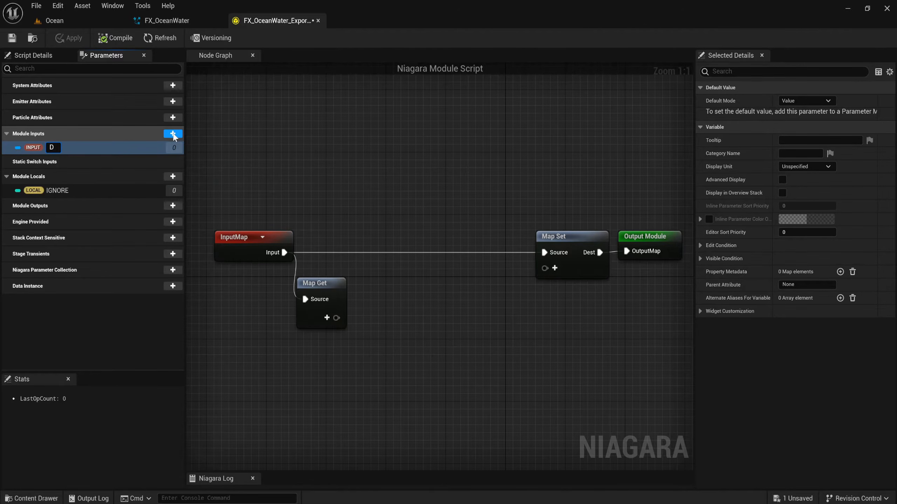
{"action": "type", "text": "isplacementGri"}
{"action": "type", "text": "d"}
{"action": "key", "text": "Return"}
- Add a Vector 4 module input named FoamBlur
{"action": "left_click", "coordinate": [172, 134]}
{"action": "type", "text": "vect"}
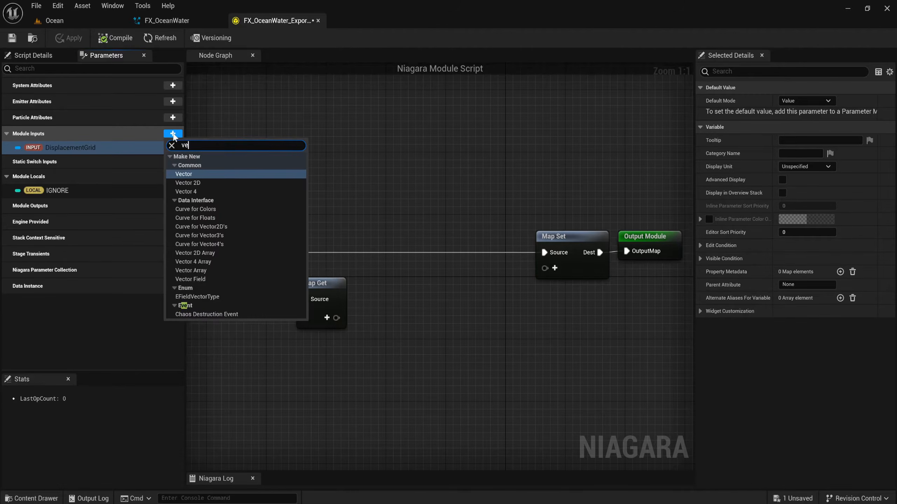
{"action": "key", "text": "Down"}
{"action": "key", "text": "Down"}
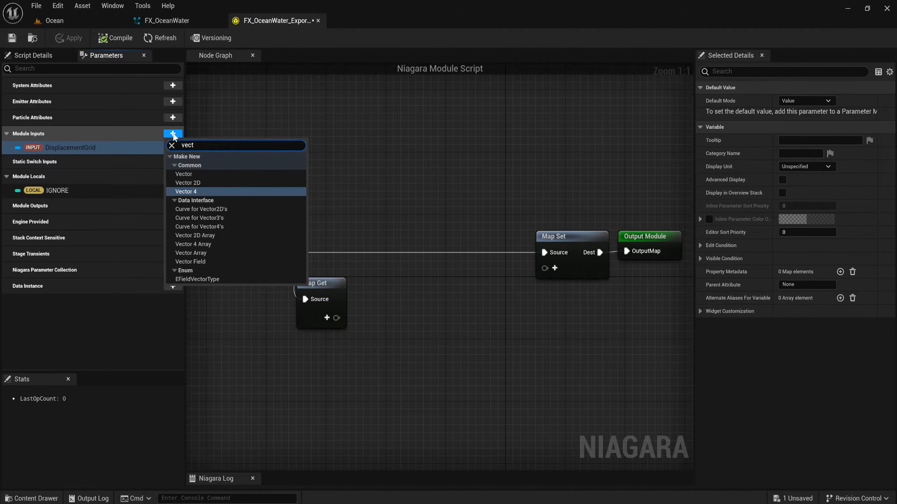
{"action": "key", "text": "Return"}
{"action": "type", "text": "Fo"}
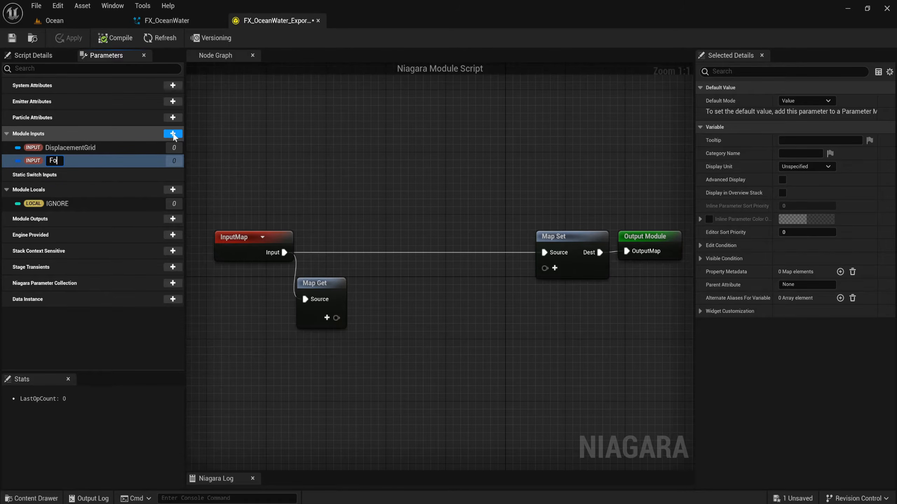
{"action": "type", "text": "amBlur"}
{"action": "key", "text": "Return"}
- Add a Vector 4 module input named FoamFade
{"action": "left_click", "coordinate": [173, 137]}
{"action": "type", "text": "vec"}
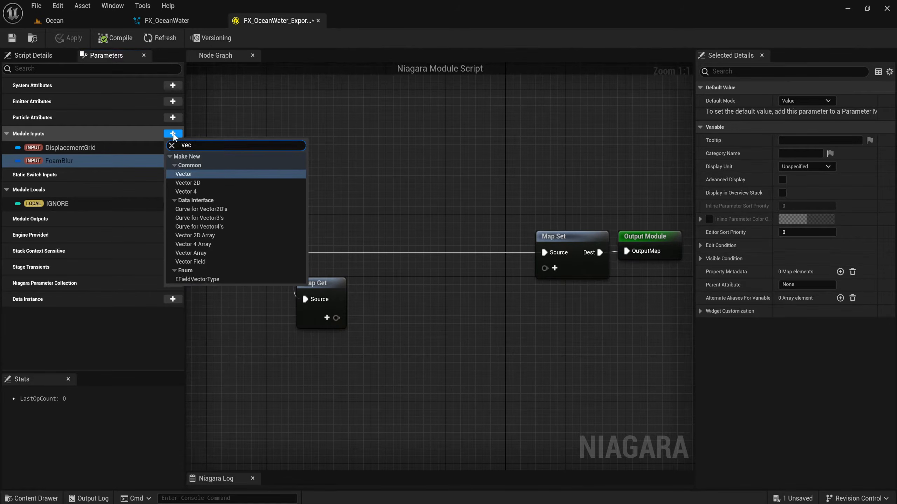
{"action": "key", "text": "Down"}
{"action": "key", "text": "Down"}
{"action": "key", "text": "Return"}
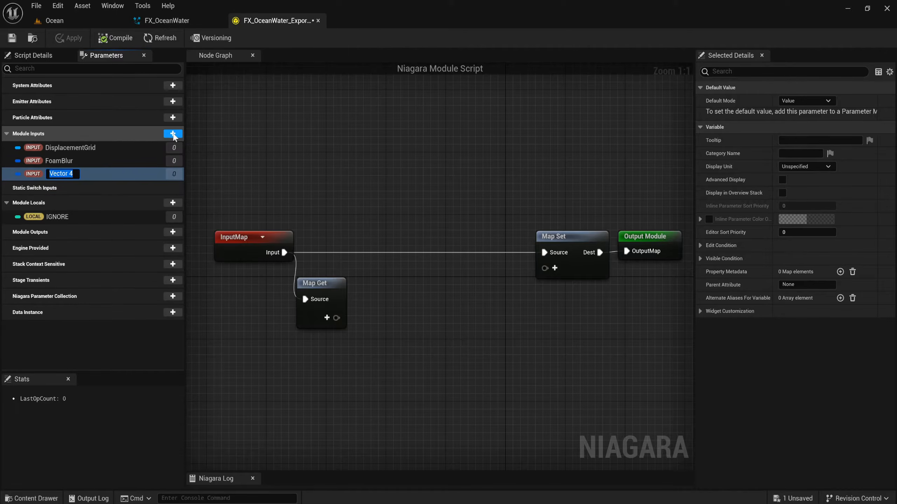
{"action": "type", "text": "FoamFade"}
{"action": "key", "text": "Return"}
- Add a Grid2D Collection module input named FoamGrid
{"action": "left_click", "coordinate": [173, 135]}
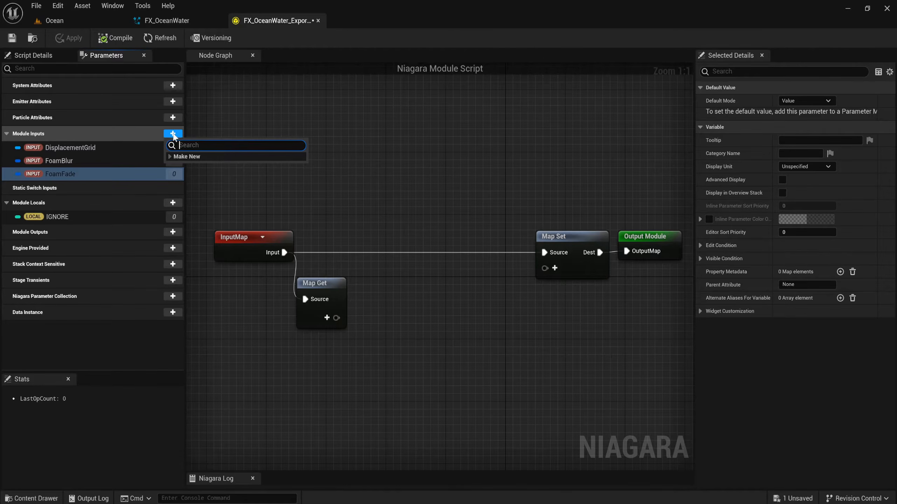
{"action": "type", "text": "grid"}
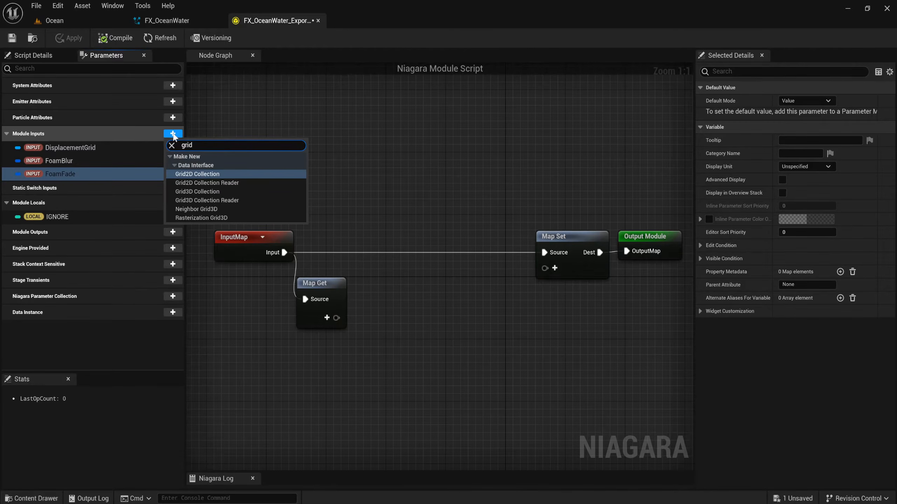
{"action": "key", "text": "Return"}
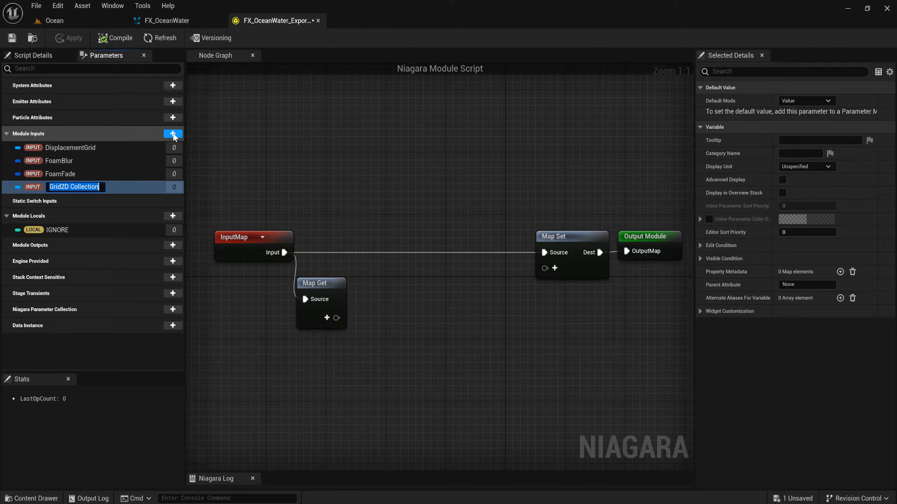
{"action": "type", "text": "Foam"}
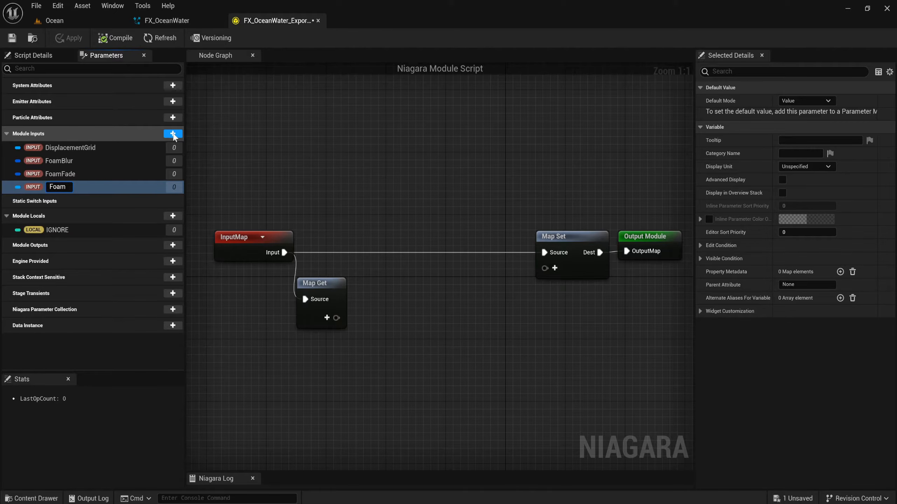
{"action": "type", "text": "Grid"}
{"action": "key", "text": "Return"}
- Add a Vector 4 module input named FoamMultiplier
{"action": "left_click", "coordinate": [173, 134]}
{"action": "type", "text": "ve"}
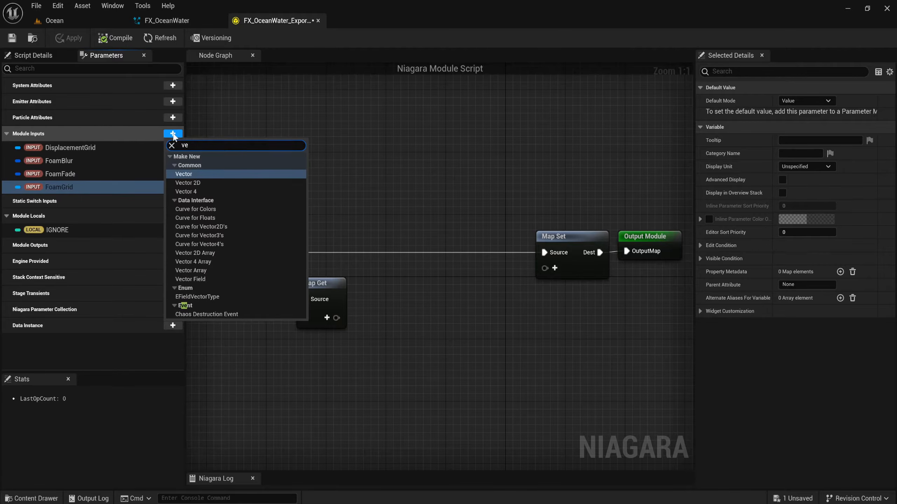
{"action": "key", "text": "Down"}
{"action": "key", "text": "Down"}
{"action": "key", "text": "Return"}
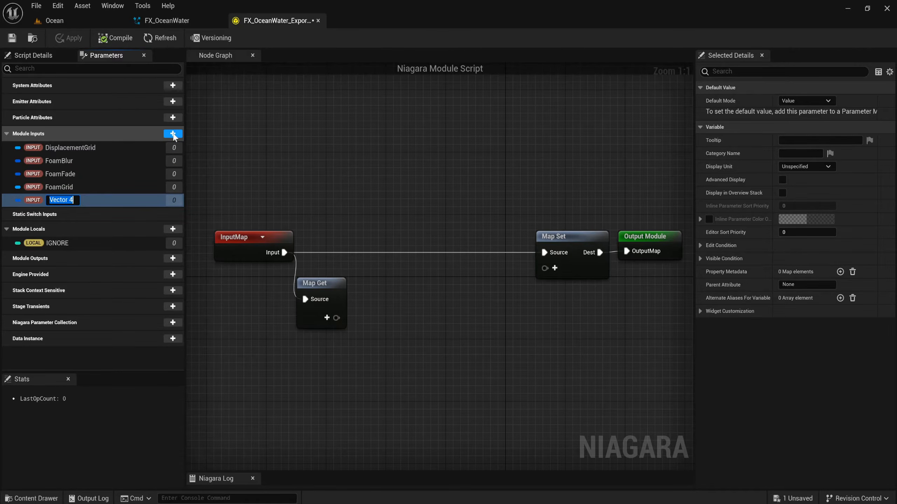
{"action": "type", "text": "FoamMultiplier"}
{"action": "key", "text": "Return"}
- Add a Vector 4 module input named FoamThreshold
{"action": "left_click", "coordinate": [172, 133]}
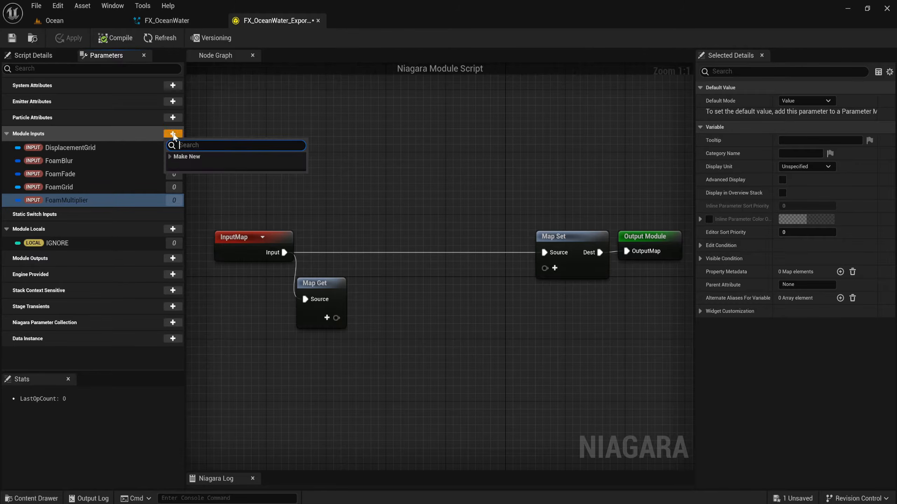
{"action": "type", "text": "vect"}
{"action": "key", "text": "Down"}
{"action": "key", "text": "Down"}
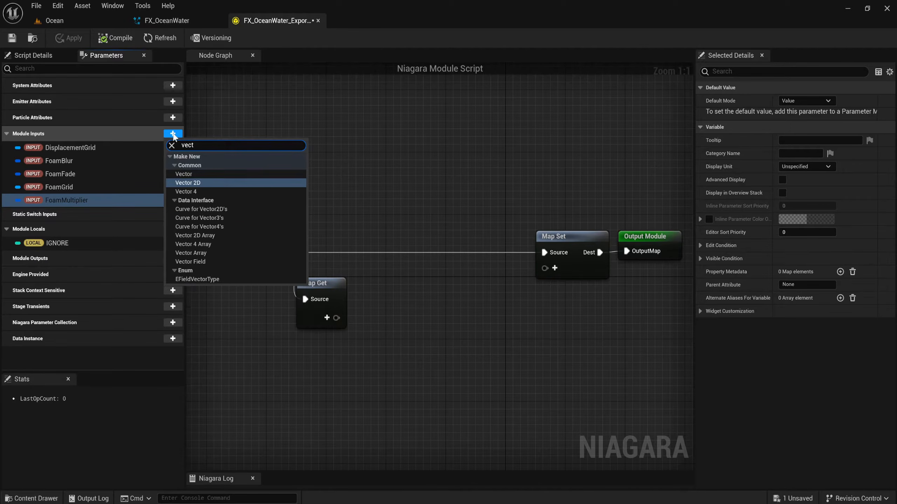
{"action": "key", "text": "Return"}
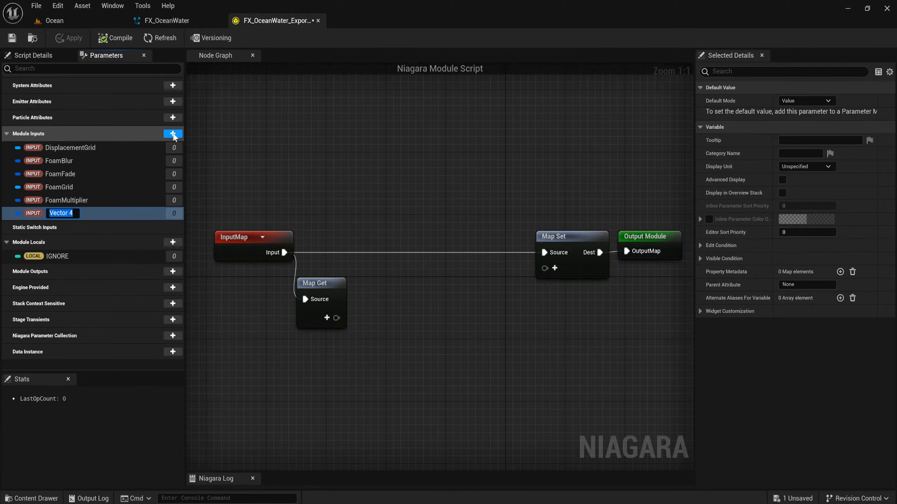
{"action": "type", "text": "FoamThreshold"}
{"action": "key", "text": "Return"}
- Add an int32 module input named GridSize
{"action": "left_click", "coordinate": [173, 135]}
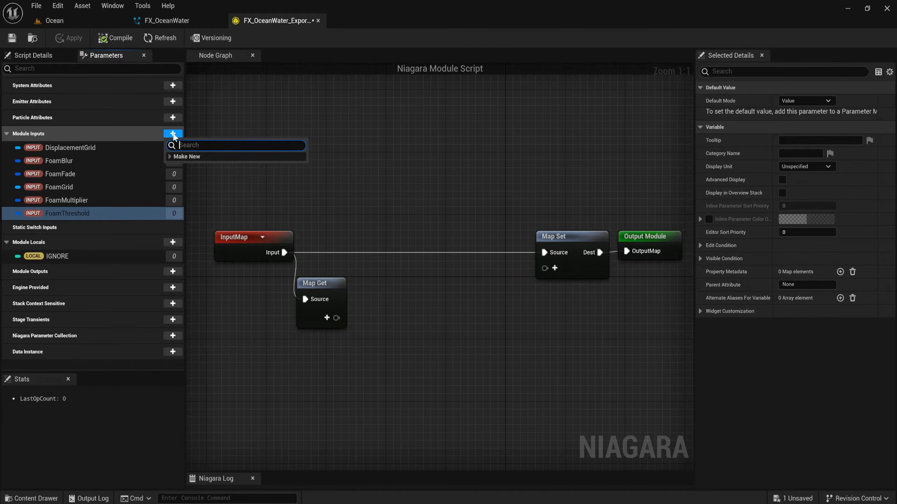
{"action": "type", "text": "int"}
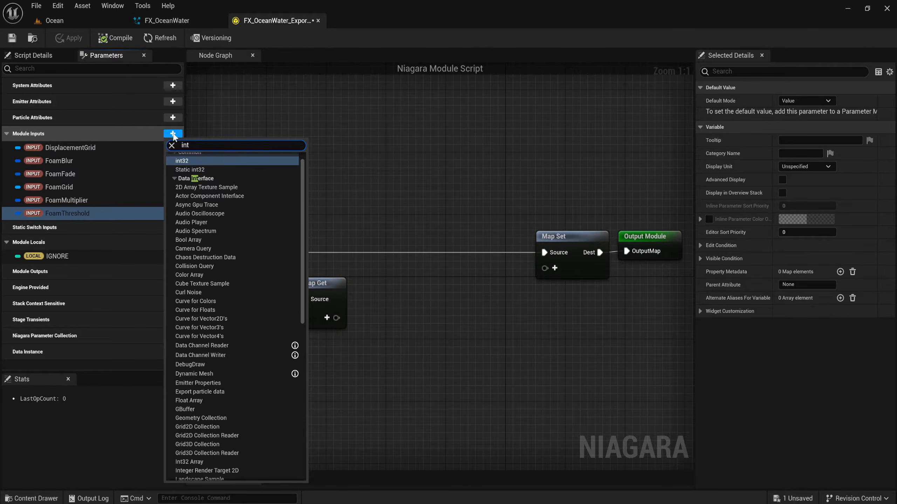
{"action": "key", "text": "Return"}
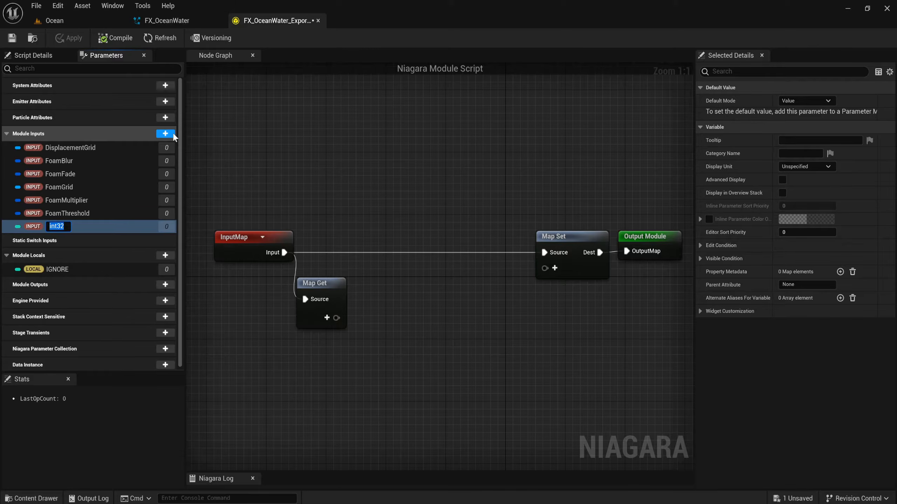
{"action": "type", "text": "GridSize"}
{"action": "key", "text": "Return"}
- Add a Vector 4 module input named PatchLength
{"action": "left_click", "coordinate": [173, 133]}
{"action": "type", "text": "ve"}
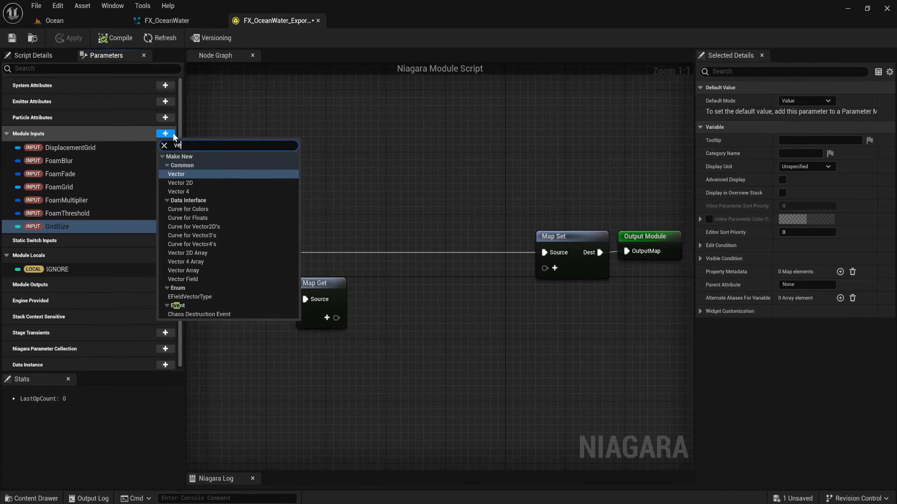
{"action": "key", "text": "Down"}
{"action": "key", "text": "Down"}
{"action": "key", "text": "Return"}
{"action": "type", "text": "Pa"}
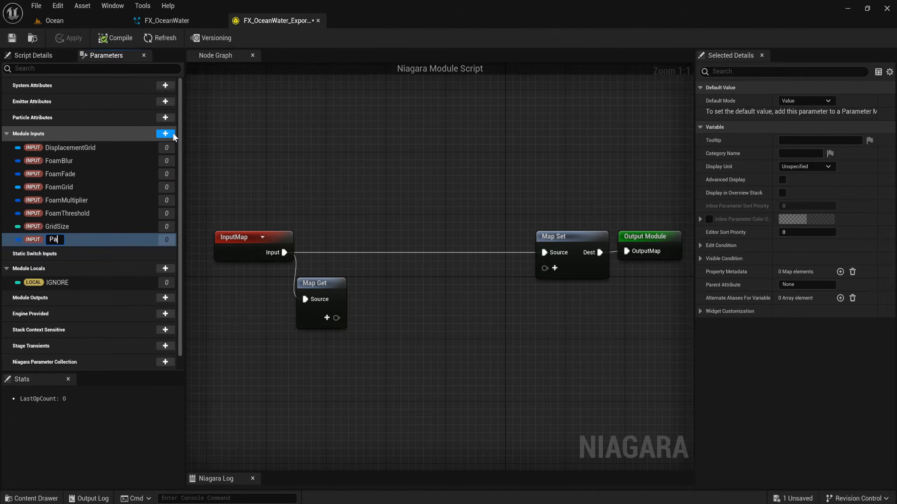
{"action": "type", "text": "tchLength"}
{"action": "key", "text": "Return"}
- Add a Render Target 2D Array module input named RT_VertexAttributes
{"action": "left_click", "coordinate": [173, 134]}
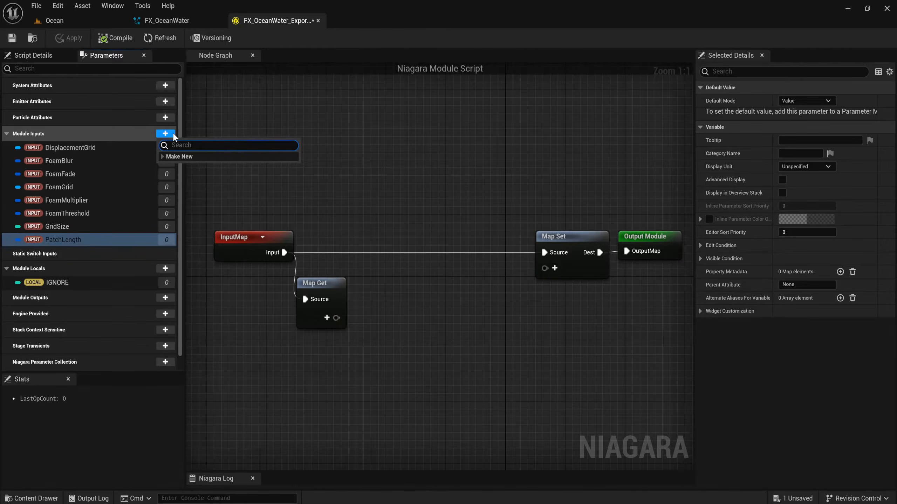
{"action": "type", "text": "rend"}
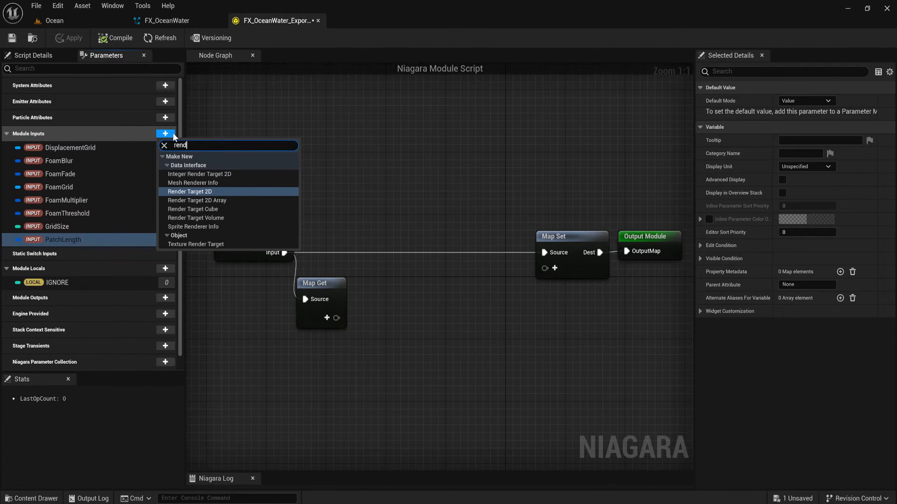
{"action": "key", "text": "Down"}
{"action": "key", "text": "Return"}
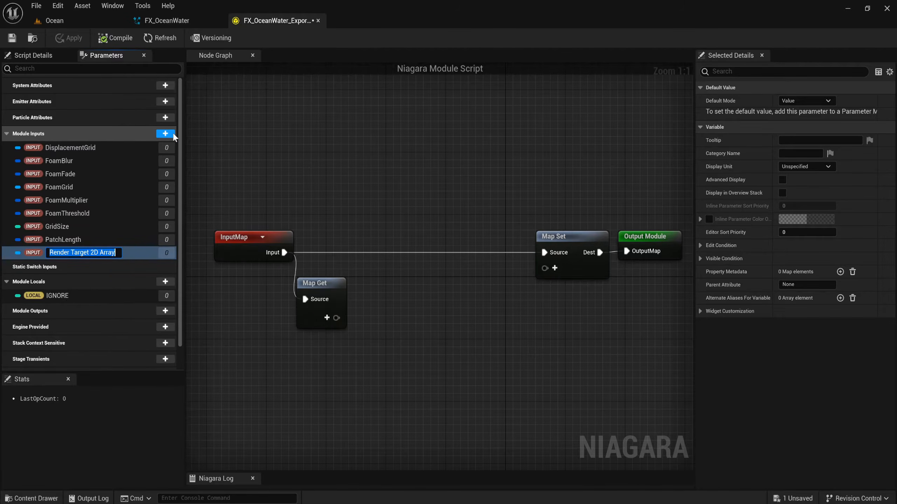
{"action": "type", "text": "RT"}
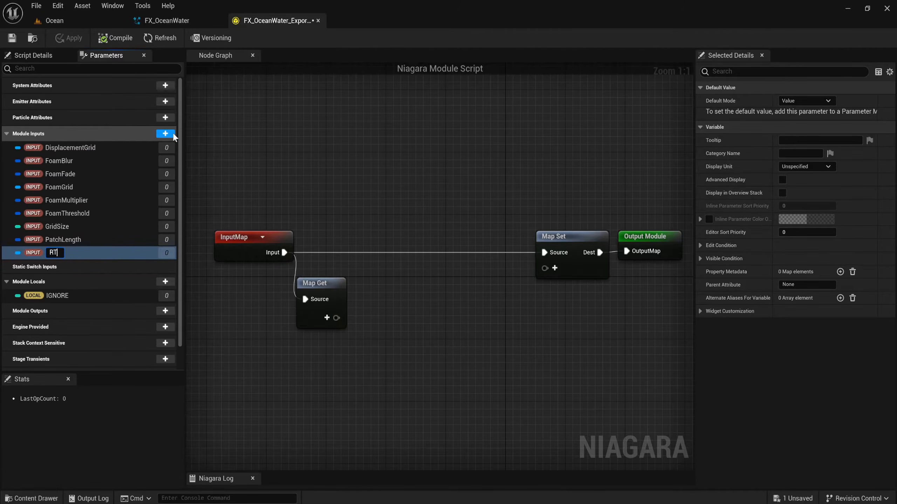
{"action": "type", "text": "_VertexAttribute"}
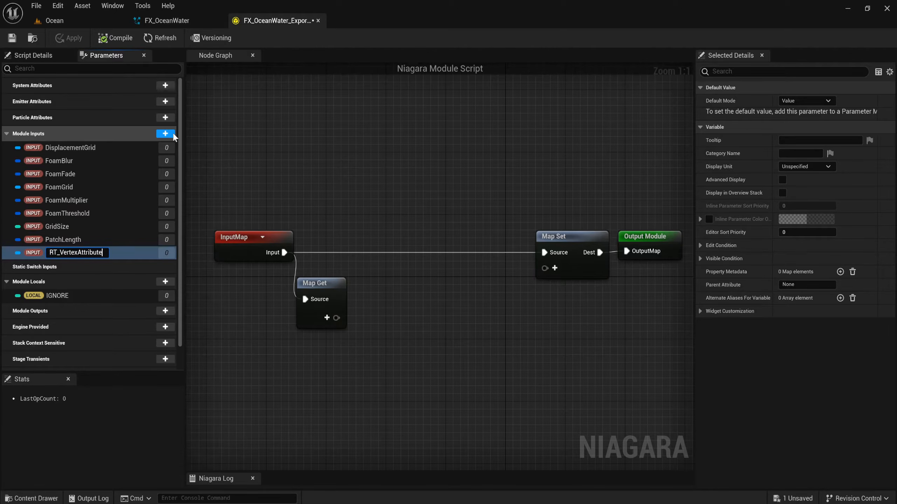
{"action": "type", "text": "s"}
{"action": "key", "text": "Return"}
- Add a second Render Target 2D Array module input named RT_VertexAttributesB
{"action": "left_click", "coordinate": [172, 133]}
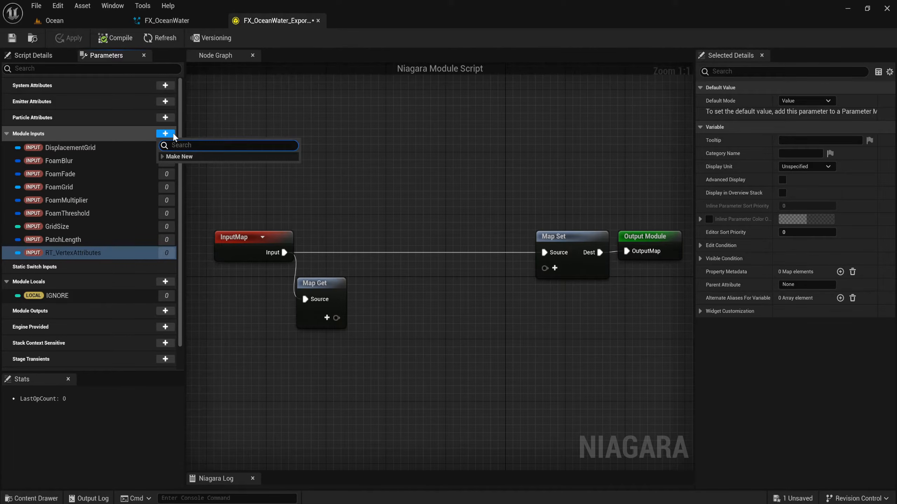
{"action": "type", "text": "ren"}
{"action": "key", "text": "Down"}
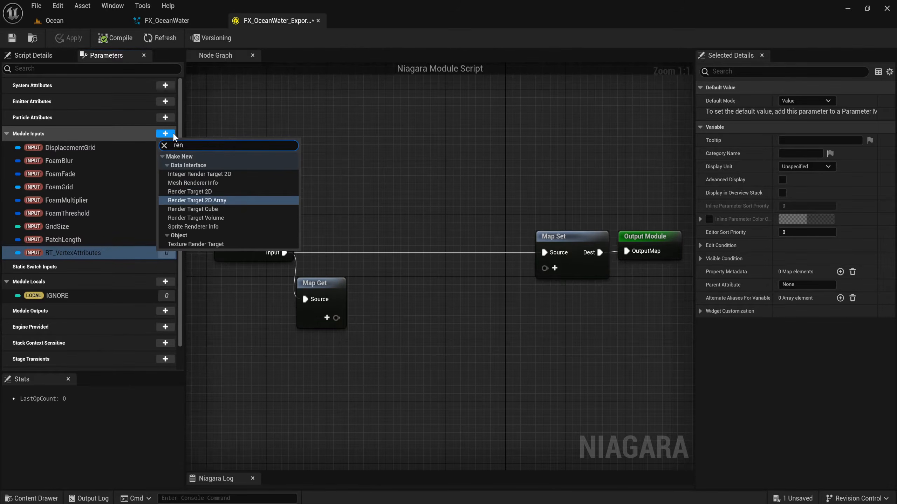
{"action": "key", "text": "Return"}
{"action": "type", "text": "RT"}
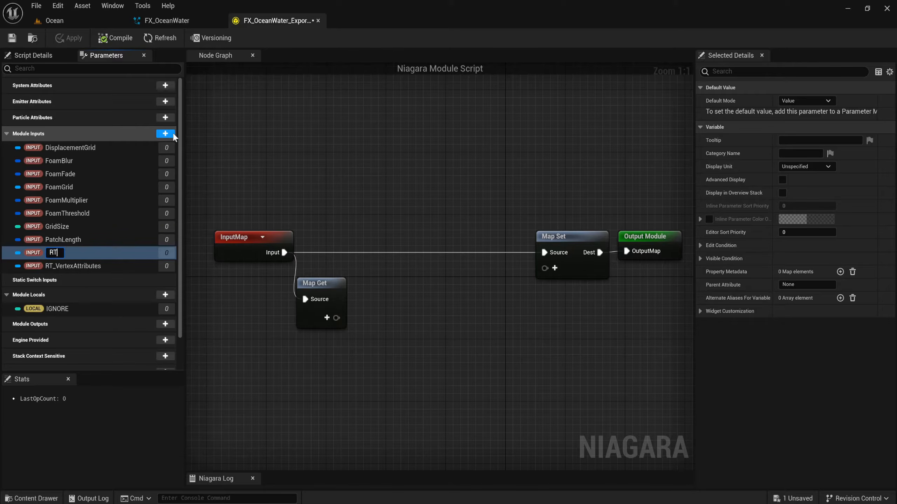
{"action": "type", "text": "_VertexAttribut"}
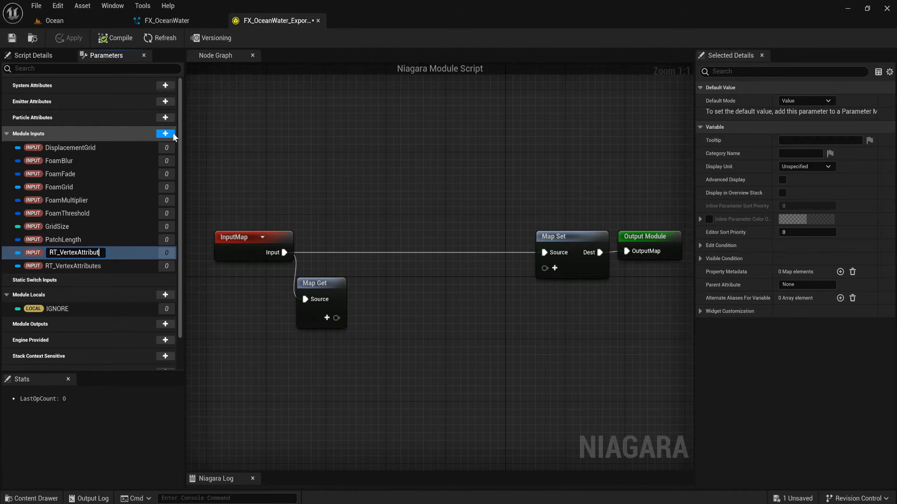
{"action": "type", "text": "esB"}
{"action": "key", "text": "Return"}
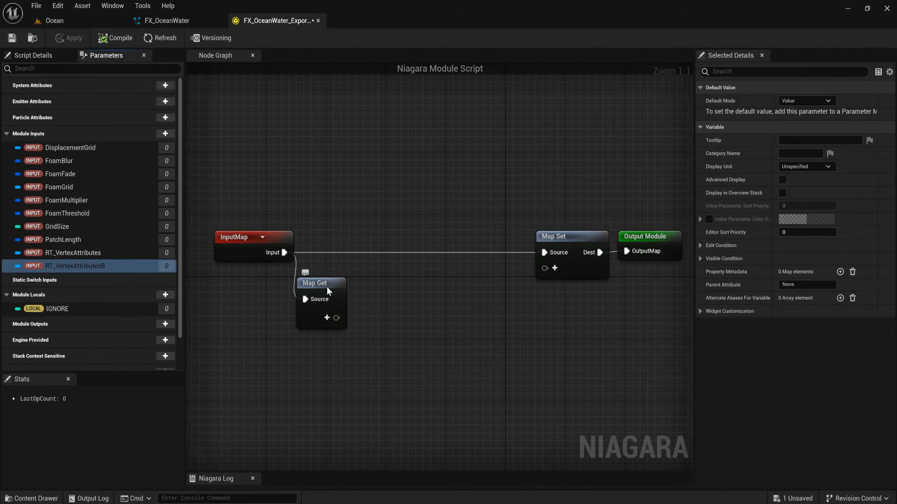
- Add the existing GridSize and DisplacementGrid inputs as pins on the Map Get node
{"action": "left_click", "coordinate": [318, 290]}
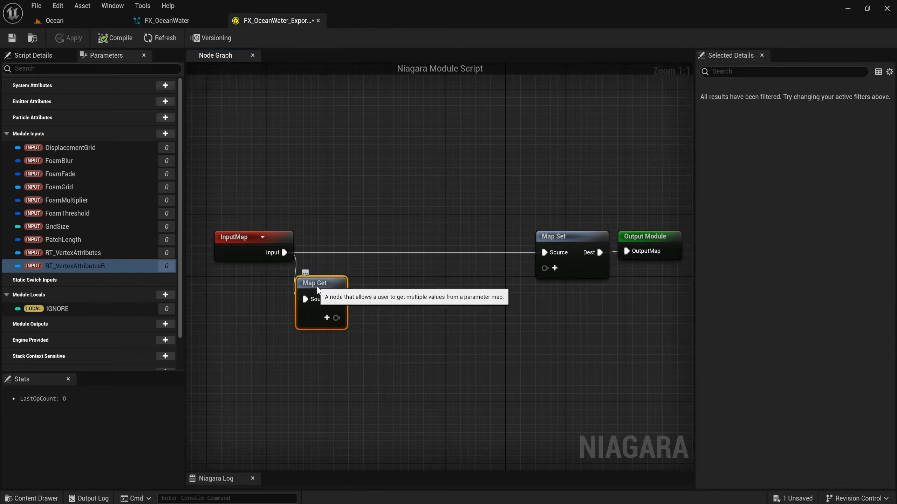
{"action": "left_click", "coordinate": [327, 319]}
{"action": "type", "text": "grids"}
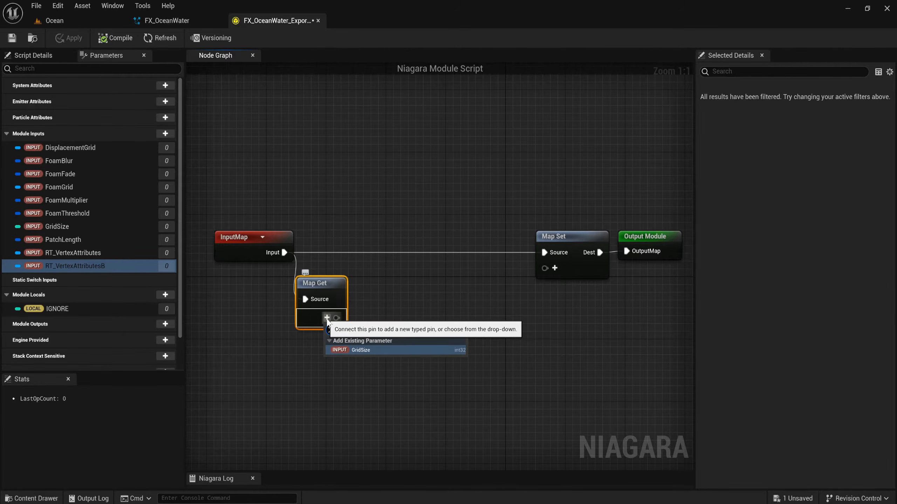
{"action": "key", "text": "Return"}
{"action": "left_click", "coordinate": [376, 339]}
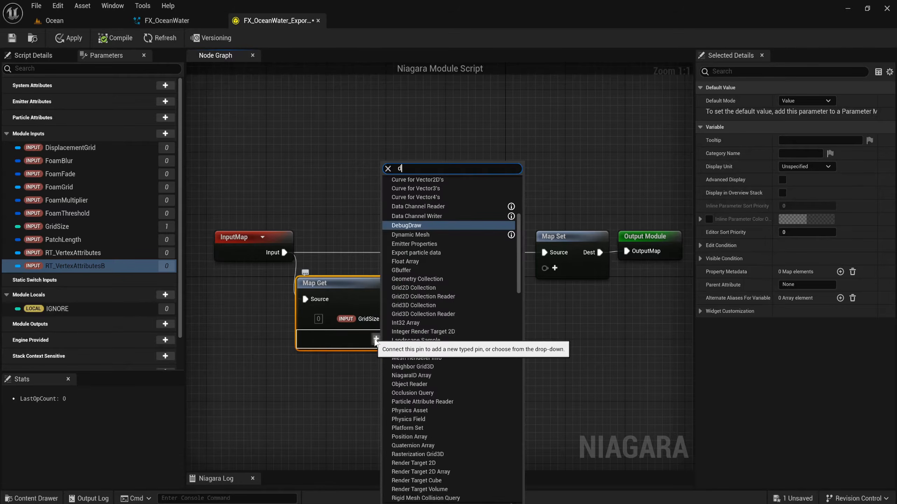
{"action": "type", "text": "disp"}
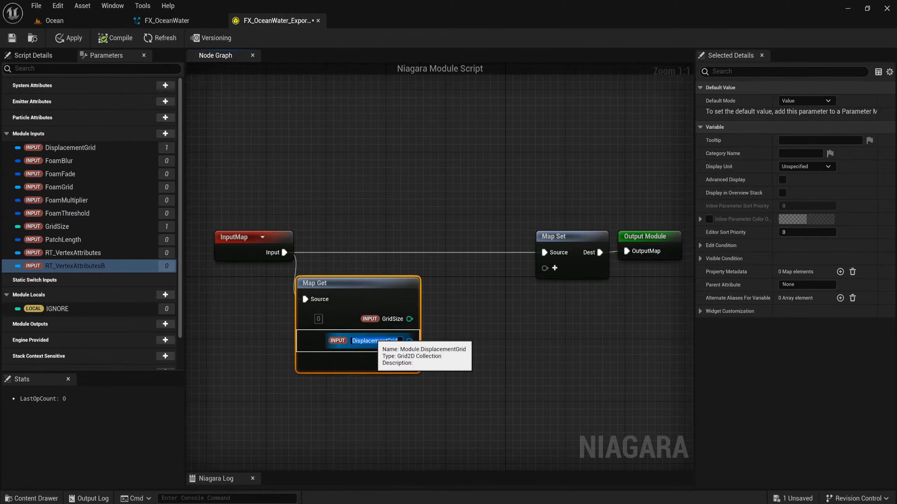
{"action": "left_click", "coordinate": [416, 371]}
- Add the existing RT_VertexAttributes and FoamMultiplier inputs as pins on the Map Get node
{"action": "left_click", "coordinate": [396, 364]}
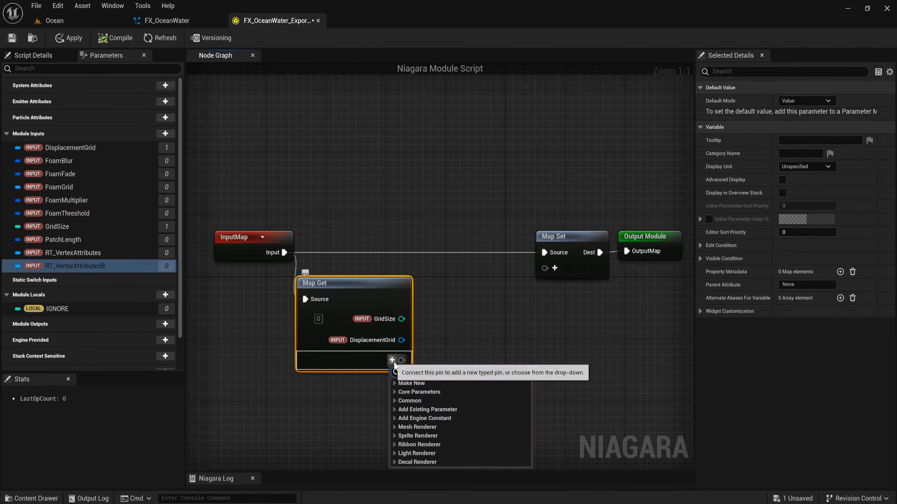
{"action": "type", "text": "rt"}
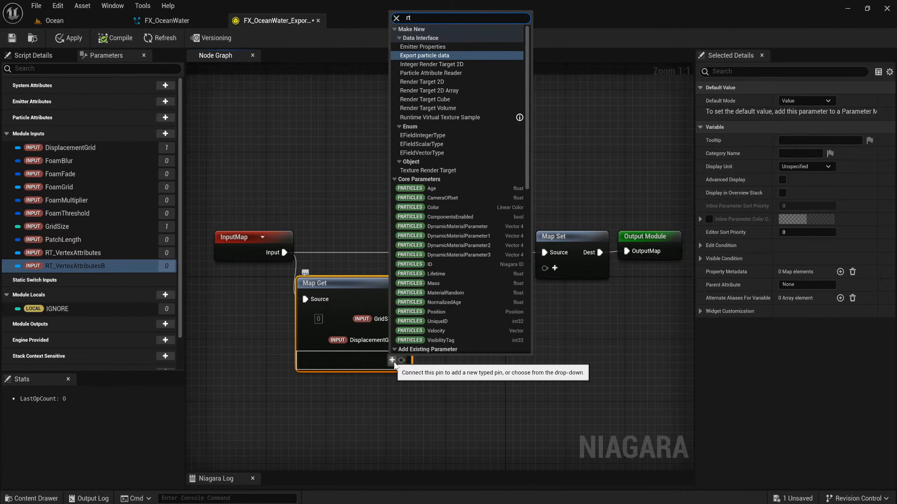
{"action": "type", "text": "_"}
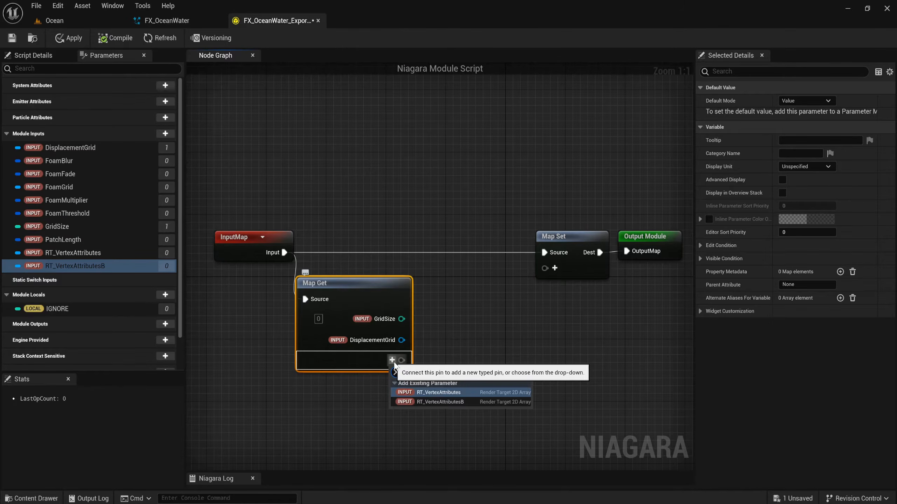
{"action": "key", "text": "Return"}
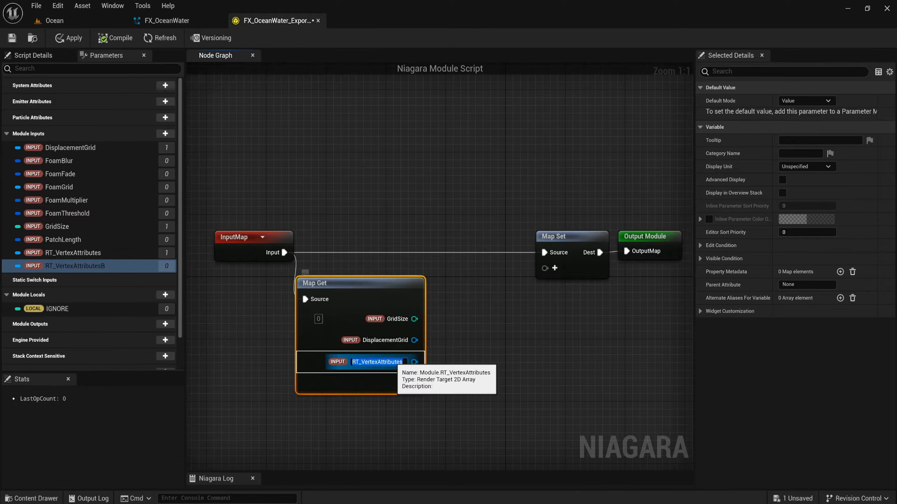
{"action": "left_click", "coordinate": [396, 382]}
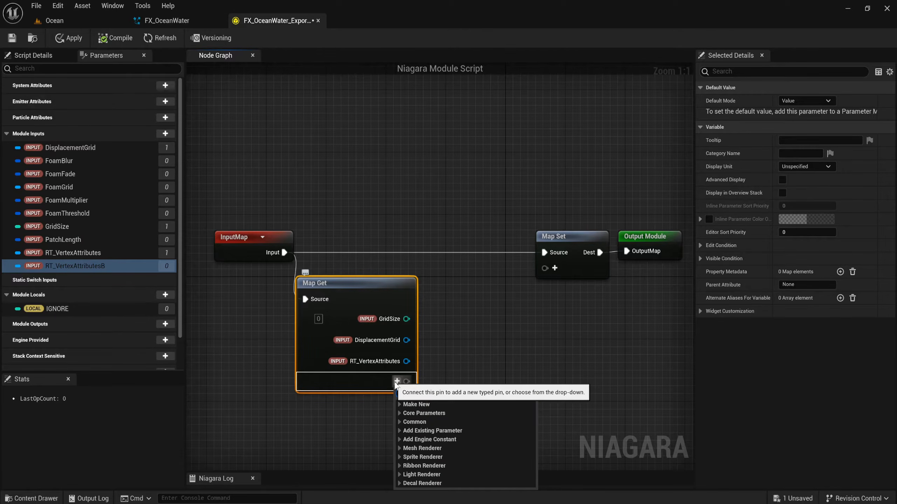
{"action": "type", "text": "foamm"}
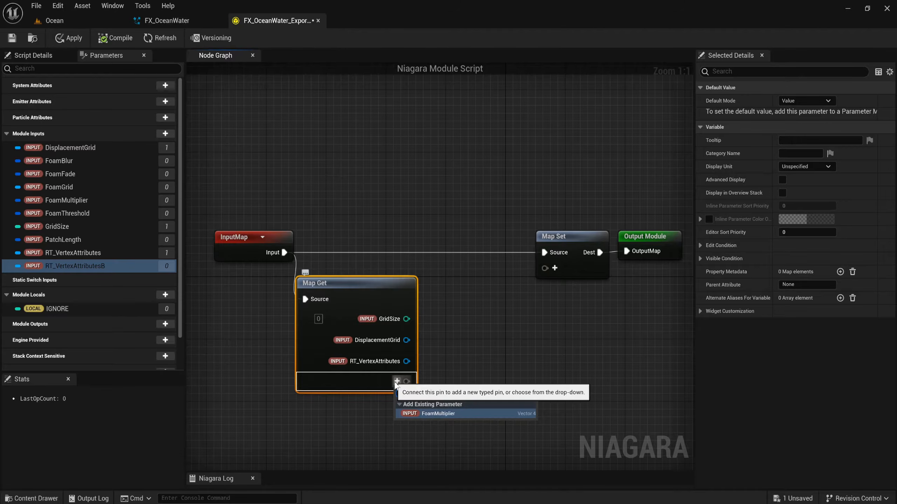
{"action": "key", "text": "Return"}
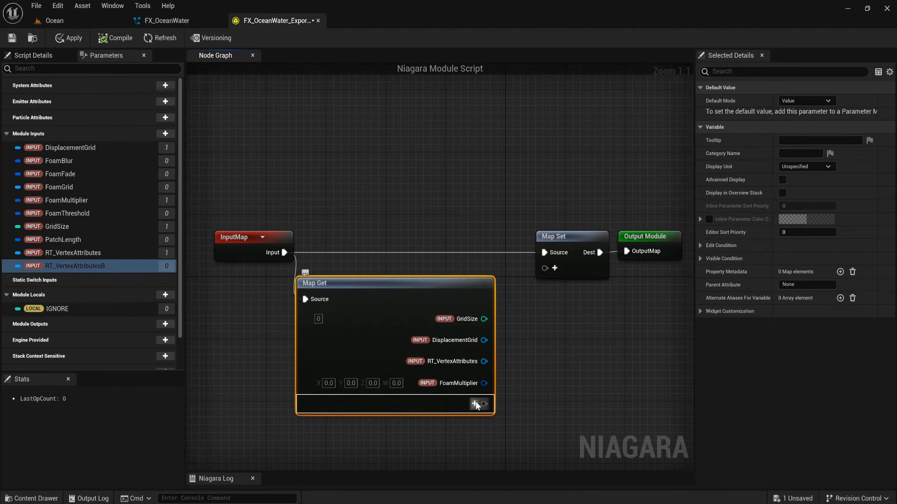
- Add the existing FoamThreshold input as a pin on the Map Get node below FoamMultiplier
{"action": "left_click", "coordinate": [475, 403]}
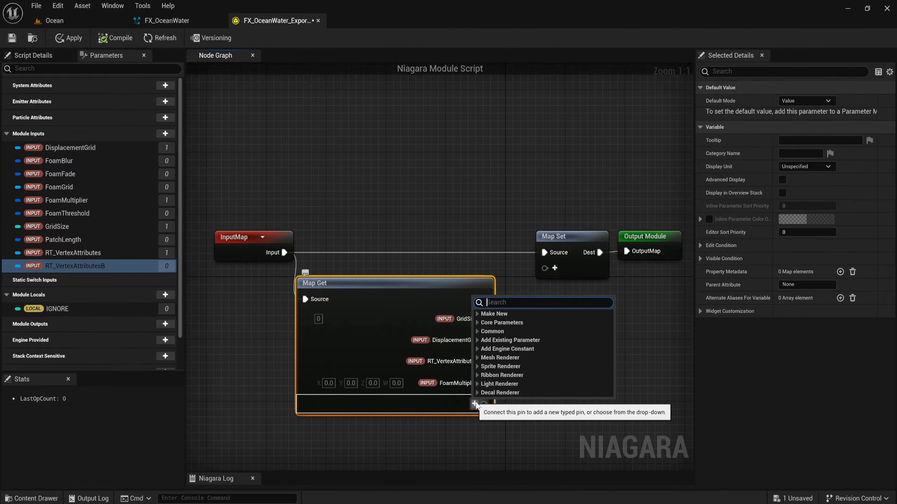
{"action": "type", "text": "foam"}
{"action": "key", "text": "Down"}
{"action": "key", "text": "Down"}
{"action": "key", "text": "Down"}
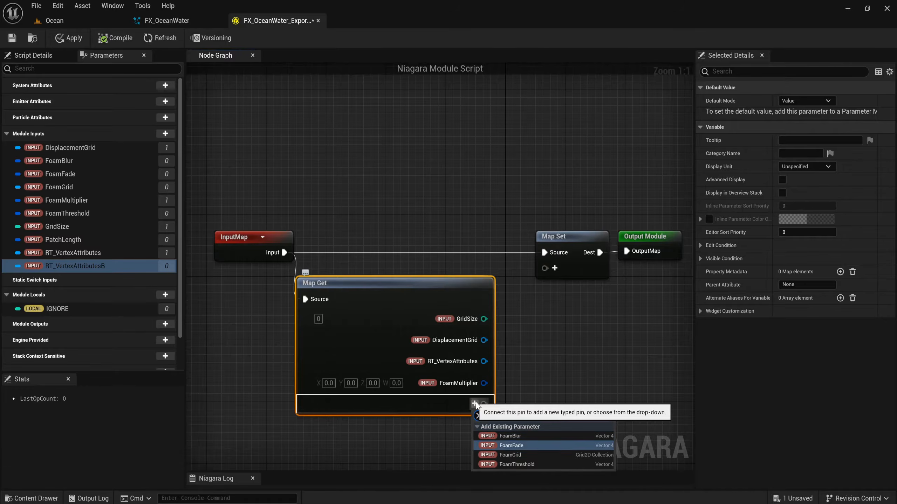
{"action": "key", "text": "Return"}
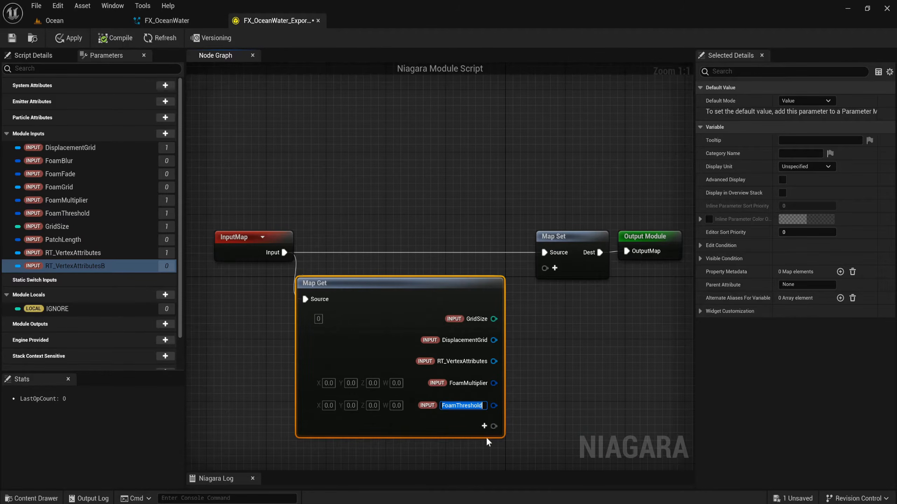
- Add the existing FoamBlur and FoamFade inputs as pins on the Map Get node
{"action": "left_click", "coordinate": [476, 426]}
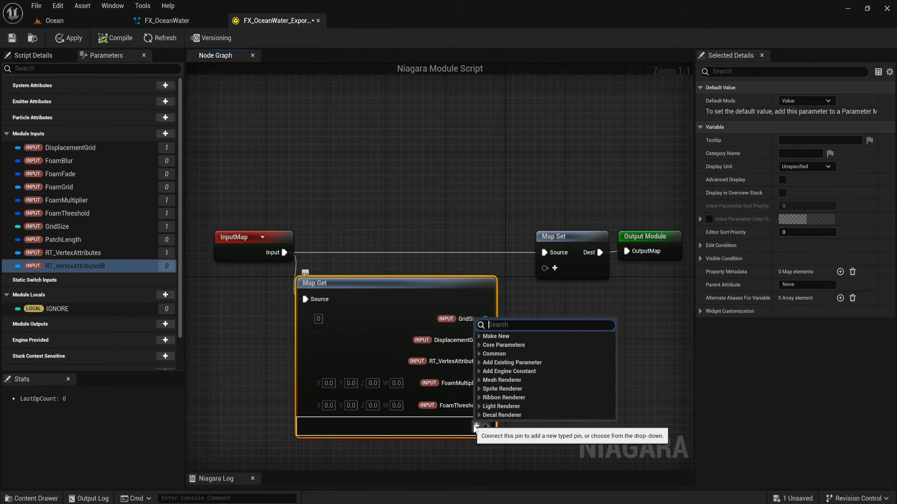
{"action": "type", "text": "foam"}
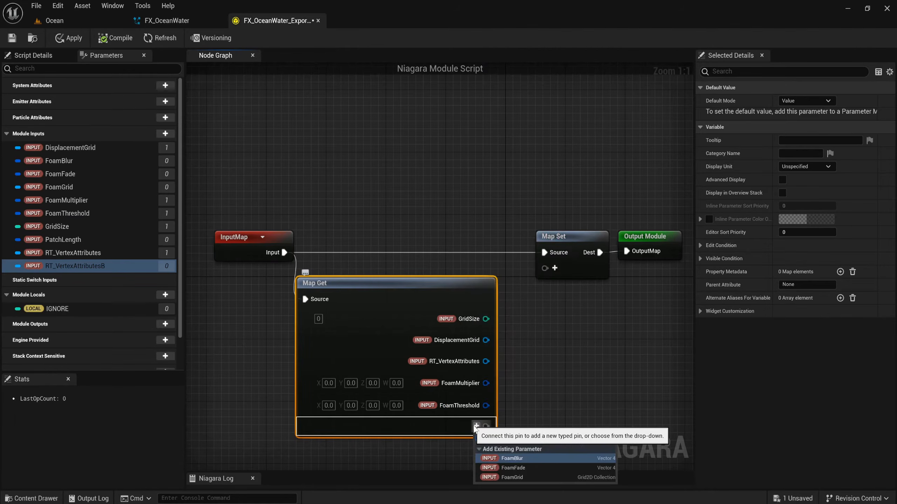
{"action": "type", "text": "b"}
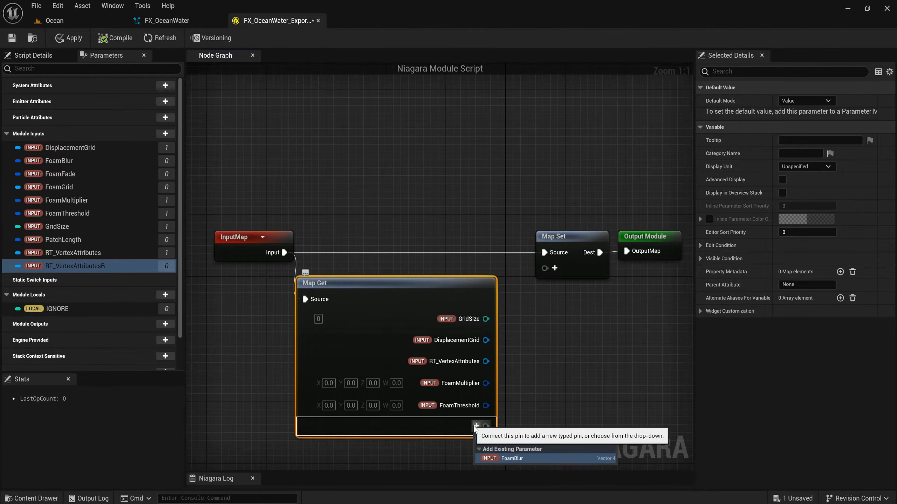
{"action": "key", "text": "Return"}
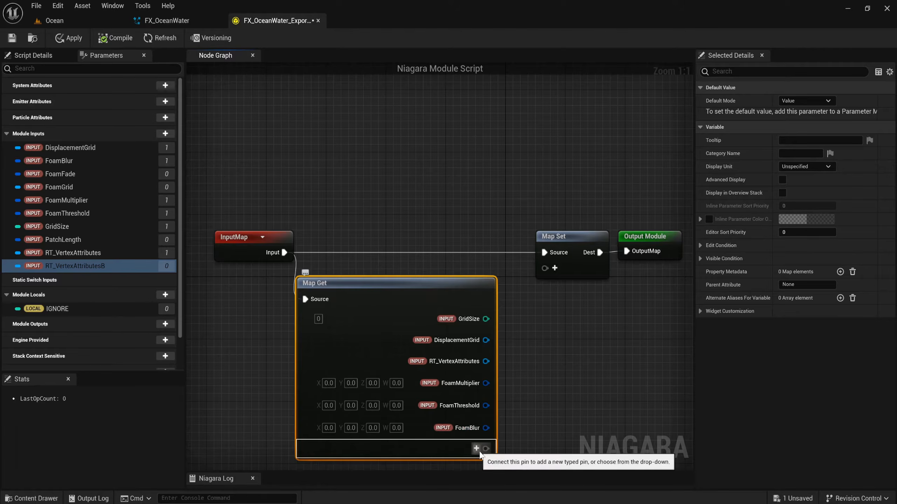
{"action": "left_click", "coordinate": [476, 448]}
{"action": "type", "text": "foamf"}
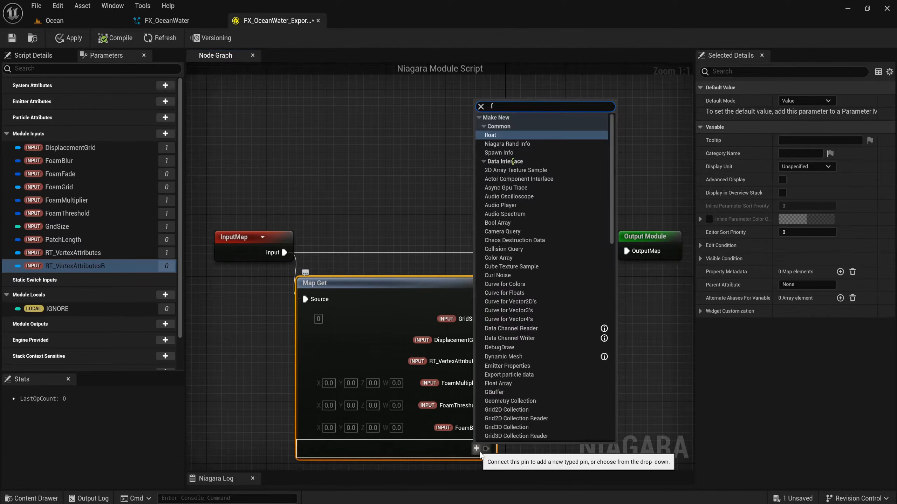
{"action": "key", "text": "Return"}
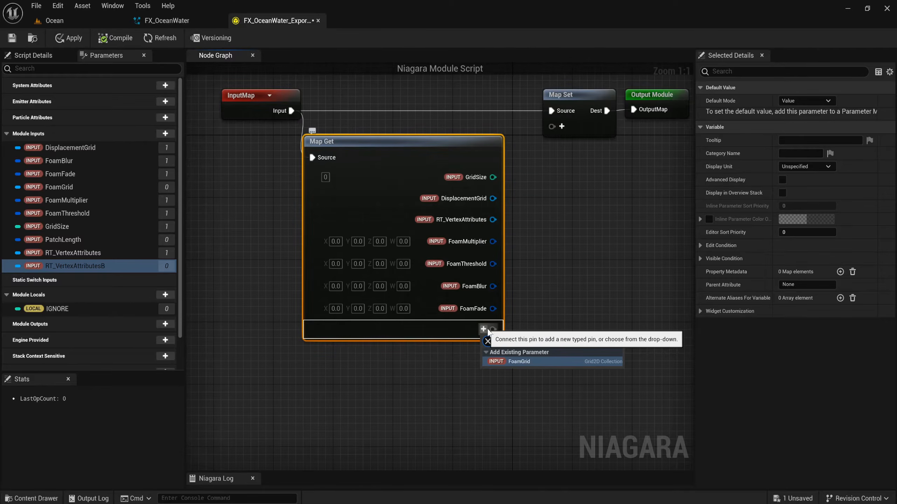
- Add the existing FoamGrid input and the engine constant DeltaTime as pins on the Map Get node
{"action": "key", "text": "Return"}
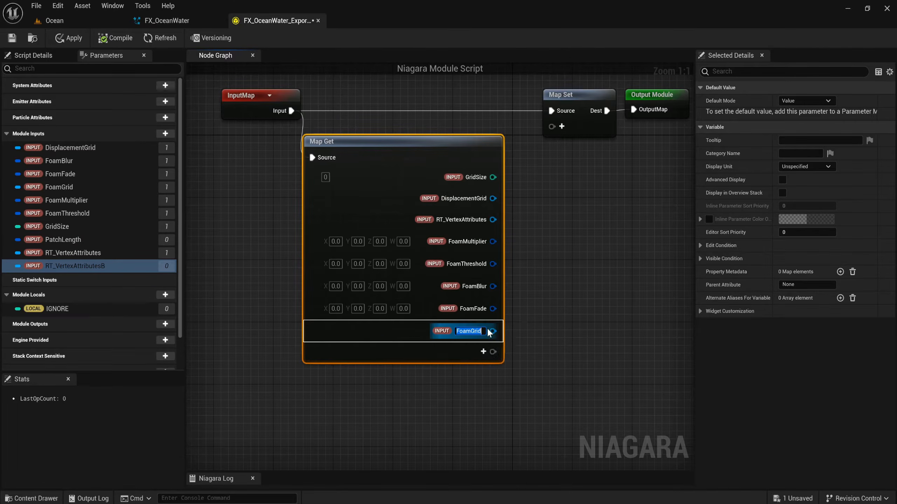
{"action": "key", "text": "Return"}
{"action": "left_click", "coordinate": [483, 352]}
{"action": "type", "text": "delta"}
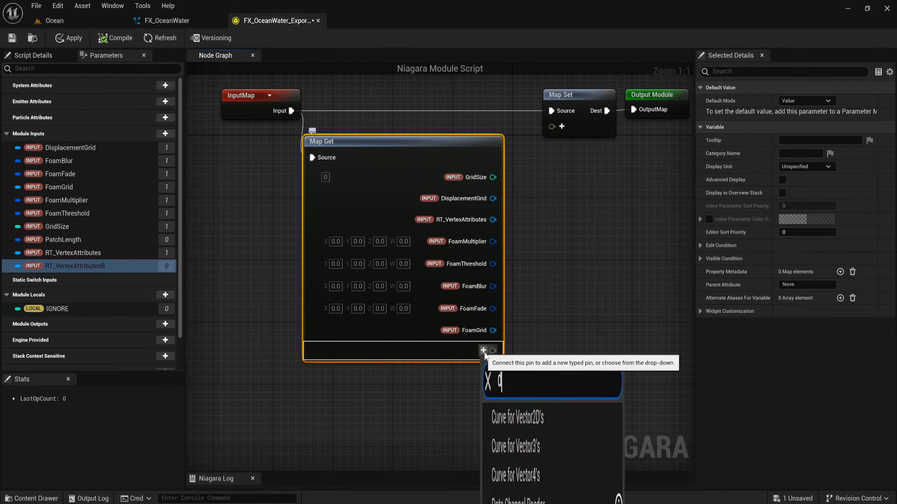
{"action": "key", "text": "Return"}
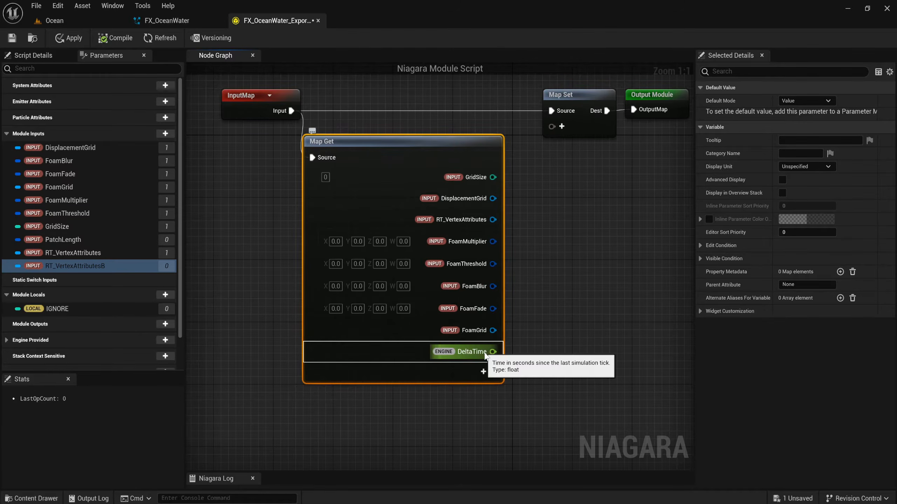
{"action": "key", "text": "Return"}
- Add the existing PatchLength and RT_VertexAttributesB inputs as pins on the Map Get node
{"action": "left_click", "coordinate": [483, 372]}
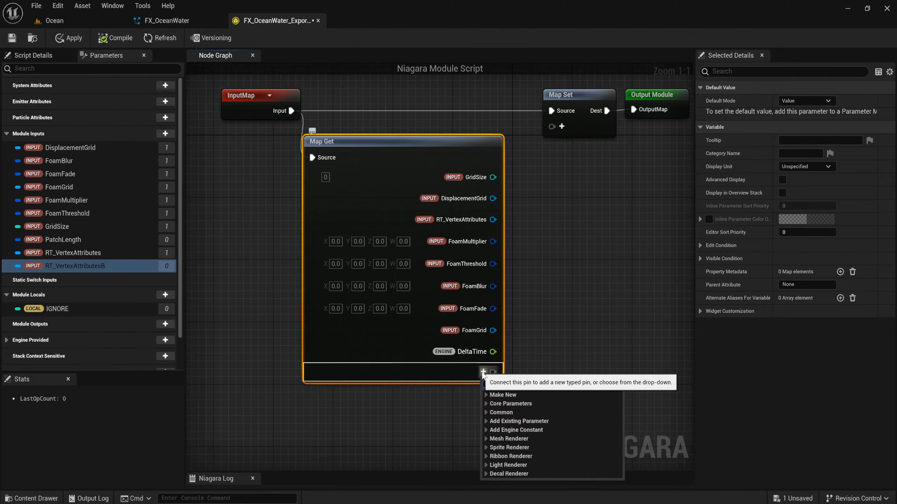
{"action": "type", "text": "patch"}
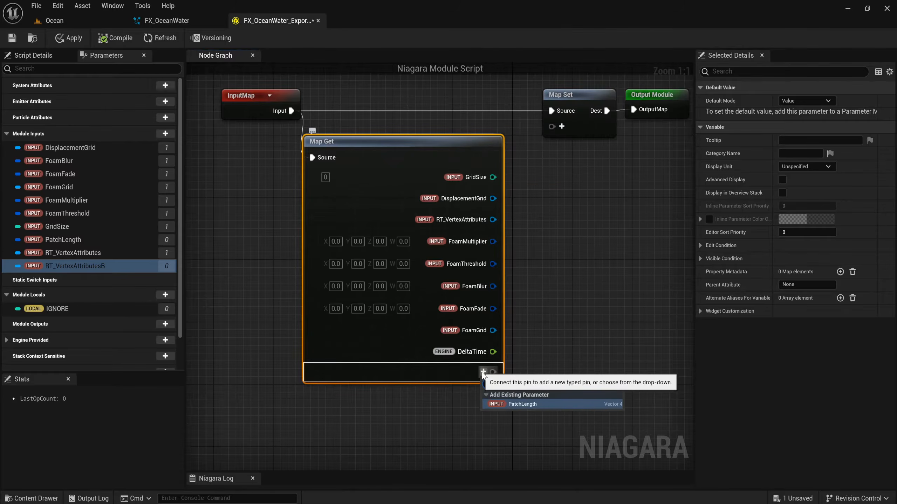
{"action": "key", "text": "Return"}
{"action": "left_click", "coordinate": [483, 394]}
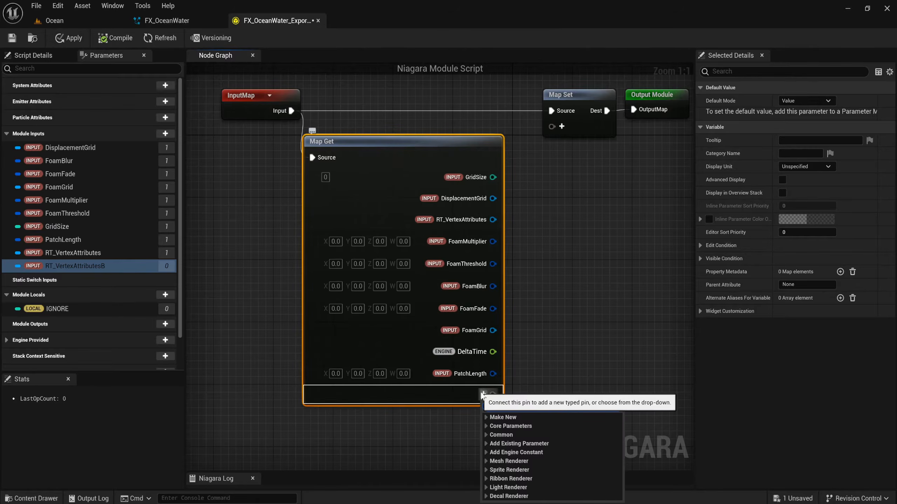
{"action": "type", "text": "rt"}
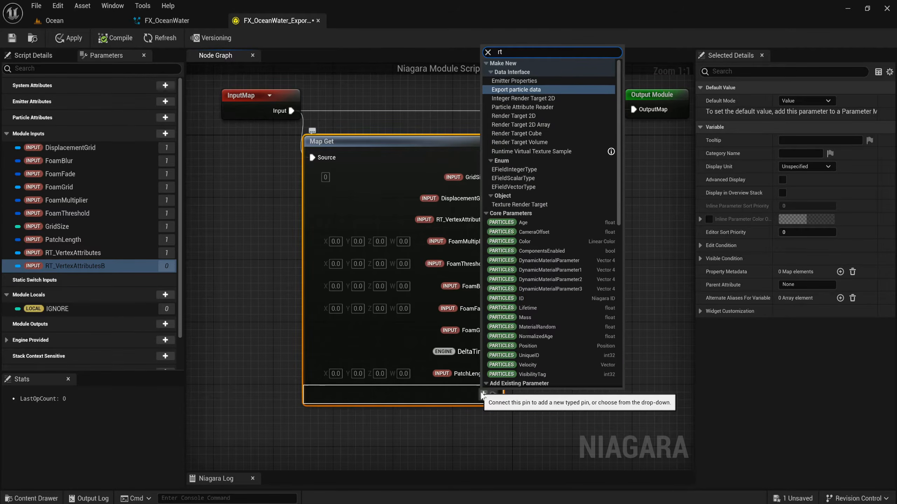
{"action": "type", "text": "_"}
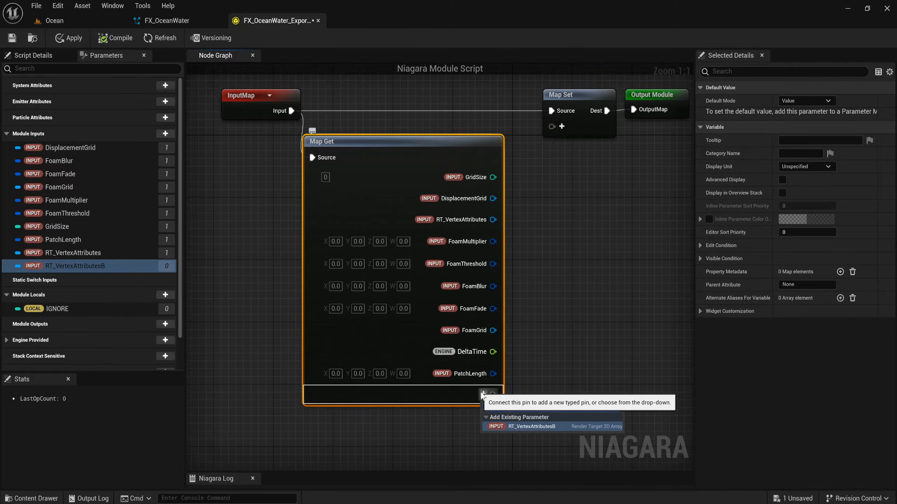
{"action": "left_click", "coordinate": [526, 427]}
- Add the existing local int32 parameter IGNORE as a pin on the Map Set node
{"action": "right_click_drag", "start_coordinate": [561, 357], "coordinate": [404, 355]}
{"action": "scroll", "coordinate": [409, 251], "scroll_direction": "down", "scroll_amount": 1}
{"action": "right_click_drag", "start_coordinate": [461, 258], "coordinate": [396, 254]}
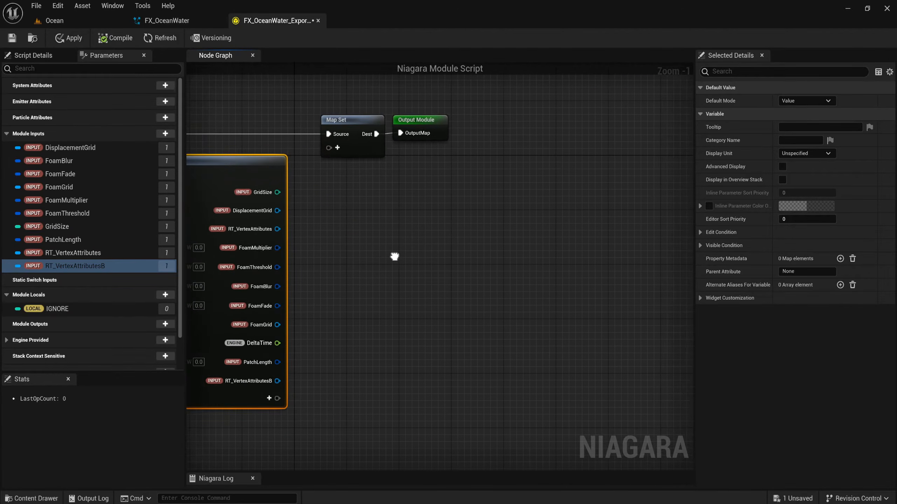
{"action": "left_click", "coordinate": [337, 147]}
{"action": "type", "text": "igno"}
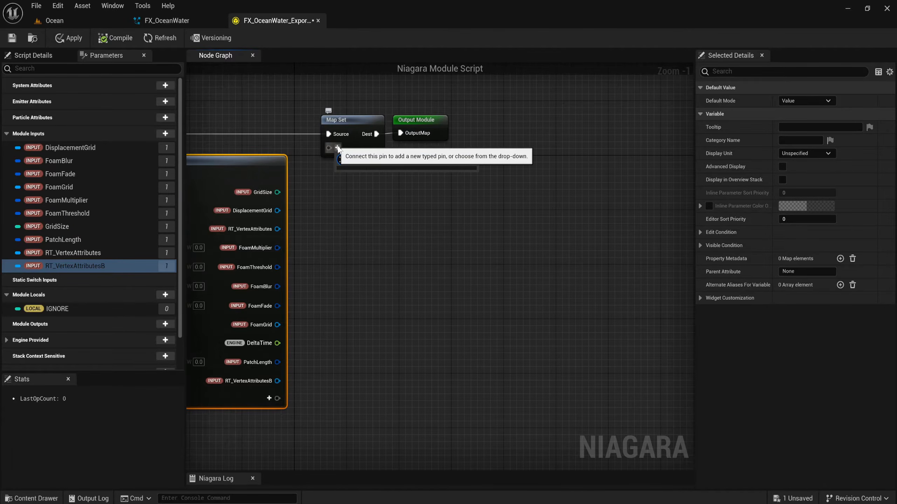
{"action": "key", "text": "BackSpace"}
{"action": "key", "text": "BackSpace"}
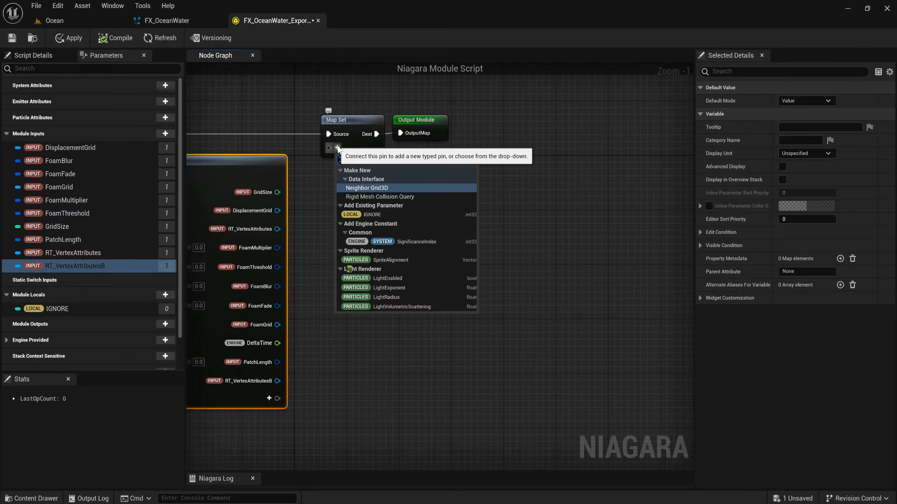
{"action": "key", "text": "Down"}
{"action": "key", "text": "Down"}
{"action": "key", "text": "Down"}
{"action": "key", "text": "Up"}
{"action": "key", "text": "Return"}
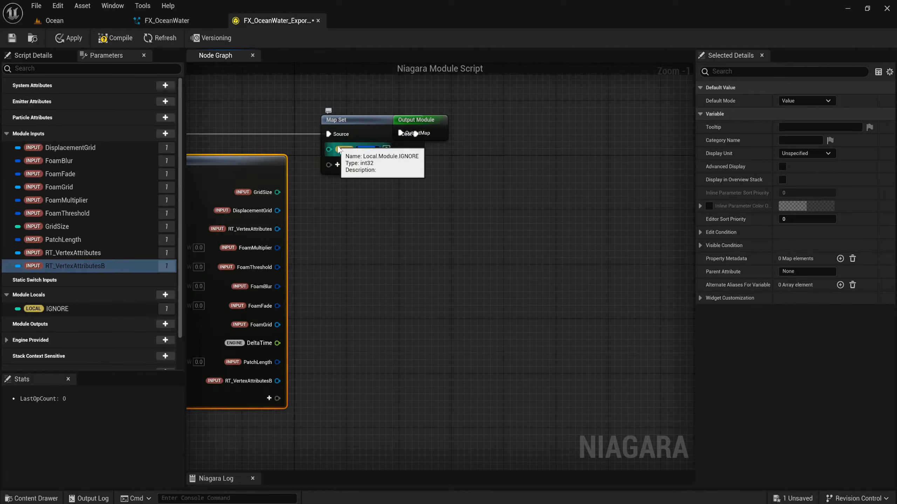
- Move the Map Set node well away from Map Get and place the Output Module node clear of it on its output side
{"action": "left_click", "coordinate": [353, 119]}
{"action": "left_click_drag", "start_coordinate": [353, 119], "coordinate": [580, 119]}
{"action": "left_click", "coordinate": [641, 203]}
{"action": "right_click_drag", "start_coordinate": [644, 215], "coordinate": [552, 216]}
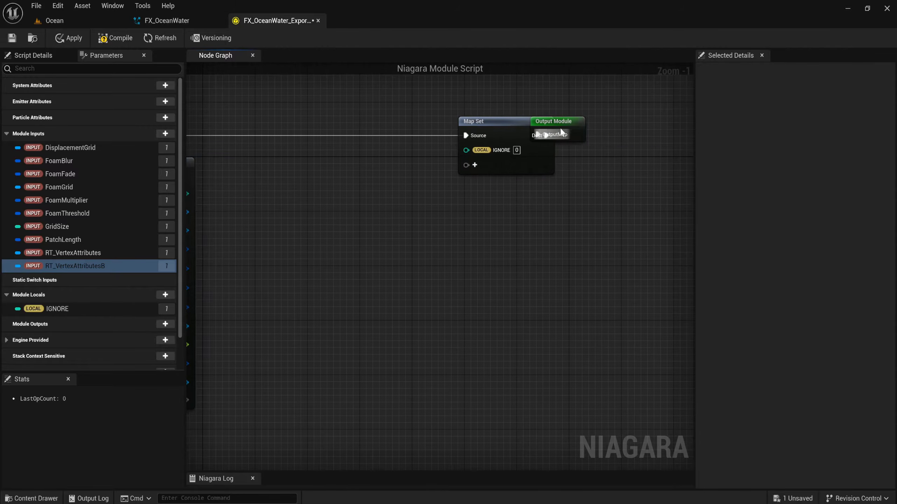
{"action": "left_click_drag", "start_coordinate": [572, 121], "coordinate": [651, 121]}
- Add a Custom Hlsl node in the space between the Map Get and Map Set nodes
{"action": "right_click_drag", "start_coordinate": [331, 270], "coordinate": [469, 238]}
{"action": "right_click", "coordinate": [465, 174]}
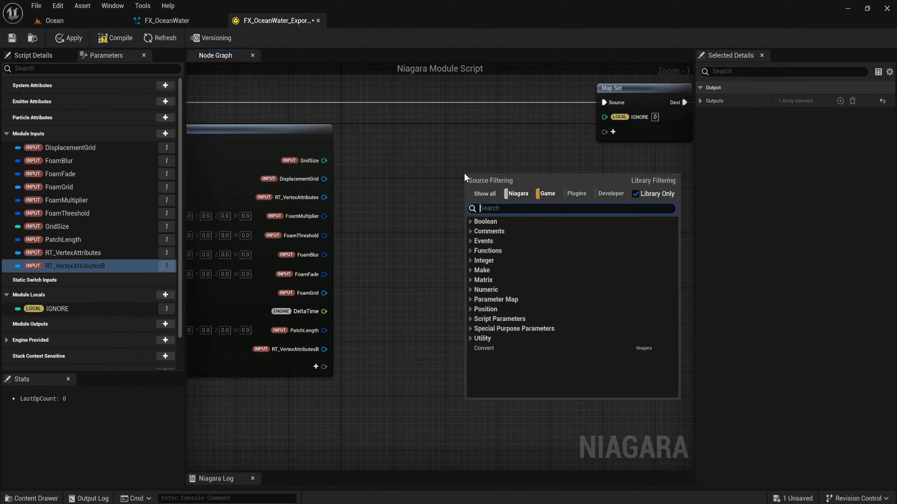
{"action": "type", "text": "hlsl"}
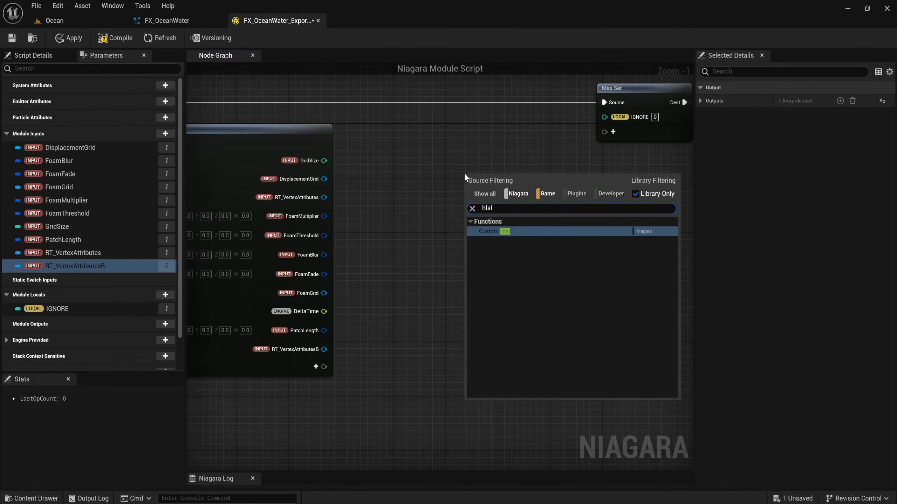
{"action": "key", "text": "Return"}
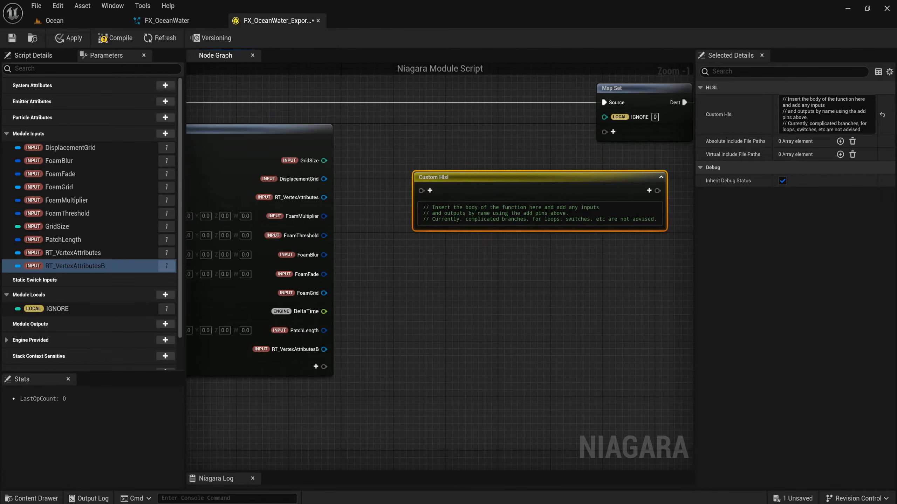
- Switch to the browser's Ocean Simulation tutorial and copy the full 131-line custom expression snippet from section 9
{"action": "key", "text": "alt+Tab"}
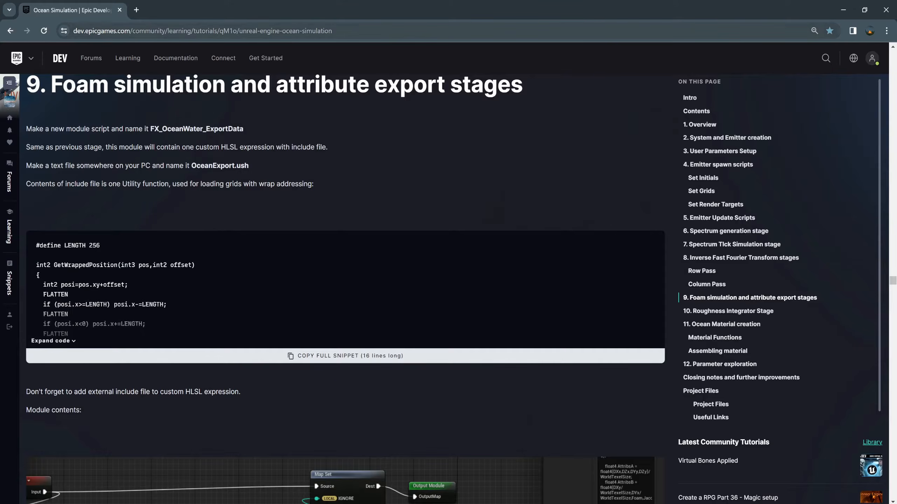
{"action": "scroll", "coordinate": [104, 206], "scroll_direction": "up", "scroll_amount": 3}
{"action": "scroll", "coordinate": [418, 246], "scroll_direction": "down", "scroll_amount": 3}
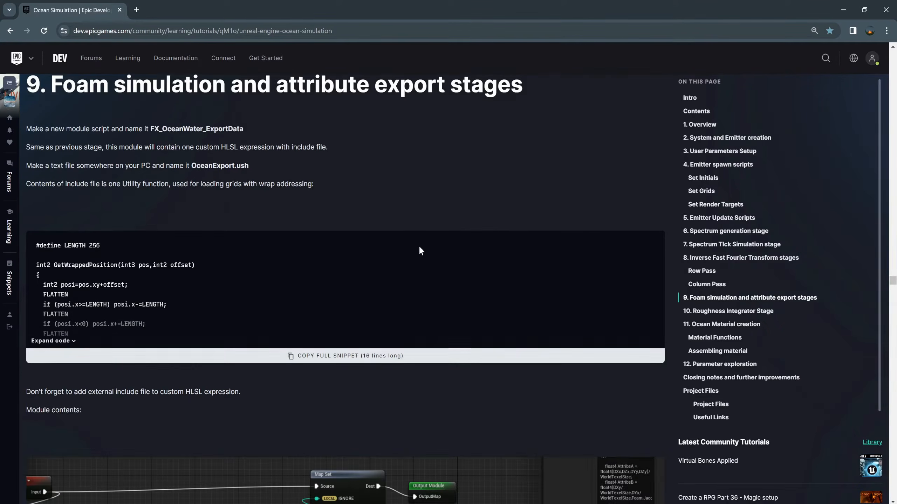
{"action": "scroll", "coordinate": [418, 244], "scroll_direction": "down", "scroll_amount": 9}
{"action": "scroll", "coordinate": [410, 231], "scroll_direction": "down", "scroll_amount": 12}
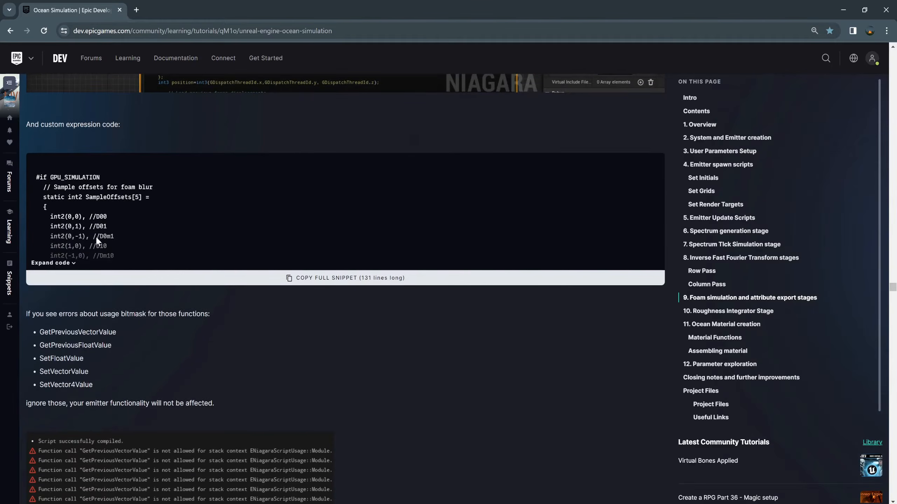
{"action": "left_click", "coordinate": [238, 278]}
- Return to the OceanTutorial Unreal Editor window, replace the Custom Hlsl node's placeholder code with the copied snippet, and shift the node slightly toward Map Get
{"action": "mouse_move", "coordinate": [120, 495]}
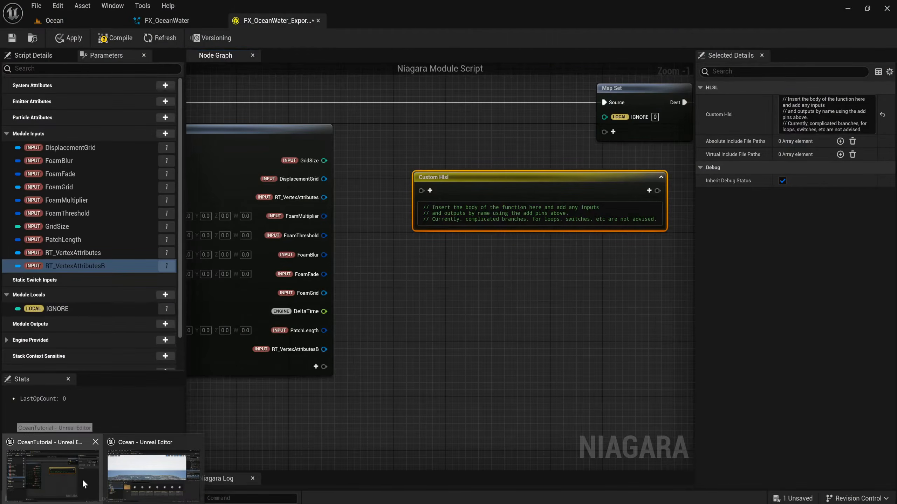
{"action": "left_click", "coordinate": [82, 481]}
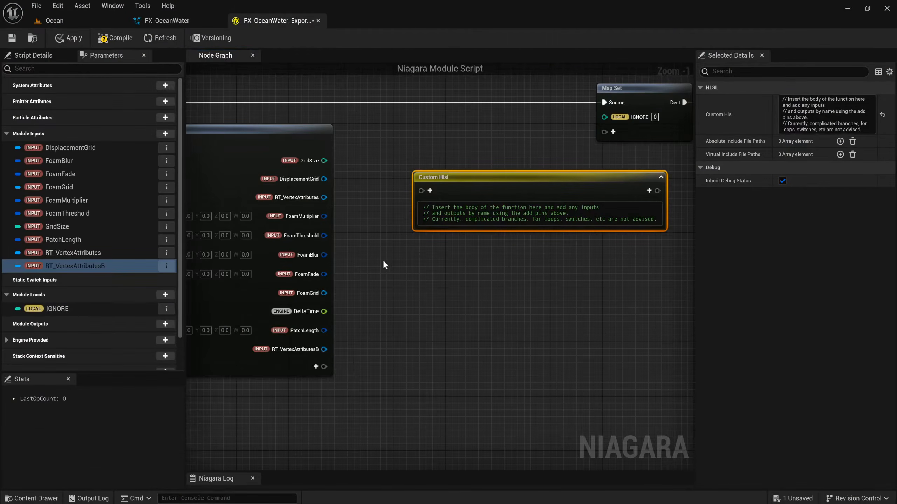
{"action": "left_click", "coordinate": [435, 214]}
{"action": "key", "text": "ctrl+a"}
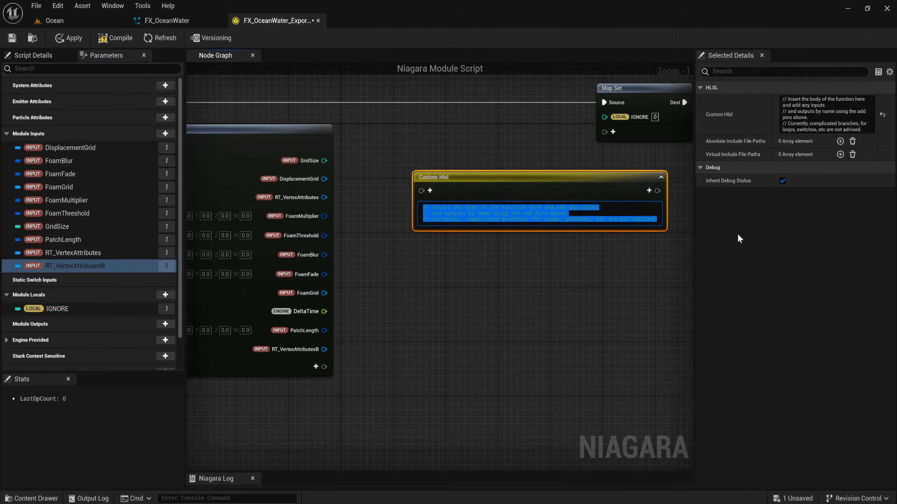
{"action": "key", "text": "ctrl+v"}
{"action": "right_click_drag", "start_coordinate": [483, 157], "coordinate": [360, 107]}
{"action": "left_click", "coordinate": [360, 128]}
{"action": "left_click_drag", "start_coordinate": [405, 132], "coordinate": [372, 125]}
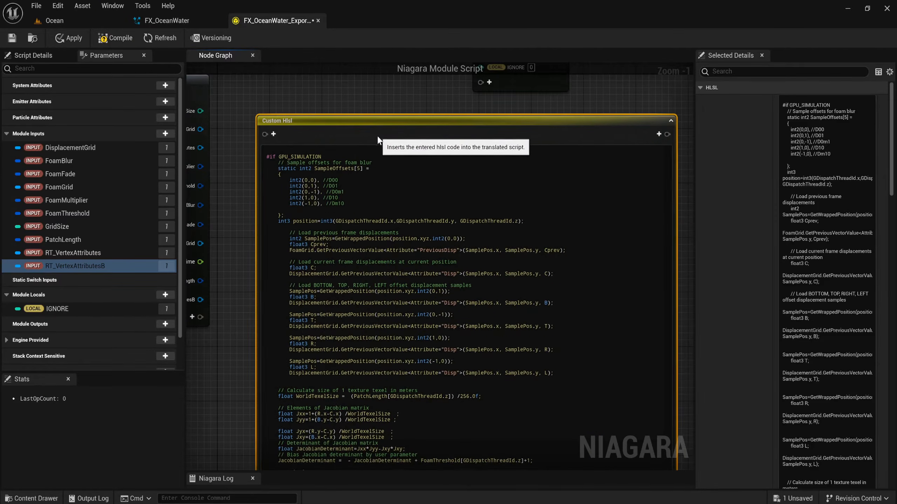
- Add one element to the Custom Hlsl node's Absolute Include File Paths and open the file picker for it
{"action": "scroll", "coordinate": [745, 378], "scroll_direction": "down", "scroll_amount": 5}
{"action": "scroll", "coordinate": [744, 376], "scroll_direction": "down", "scroll_amount": 10}
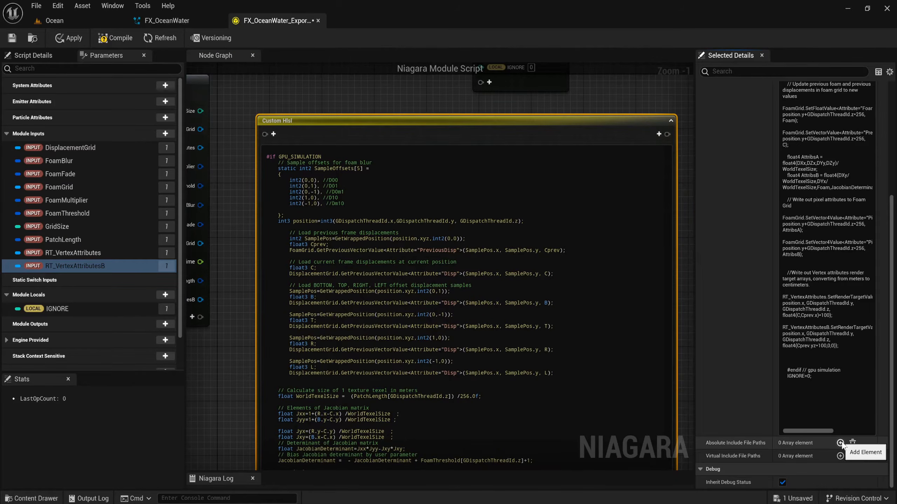
{"action": "left_click", "coordinate": [840, 444]}
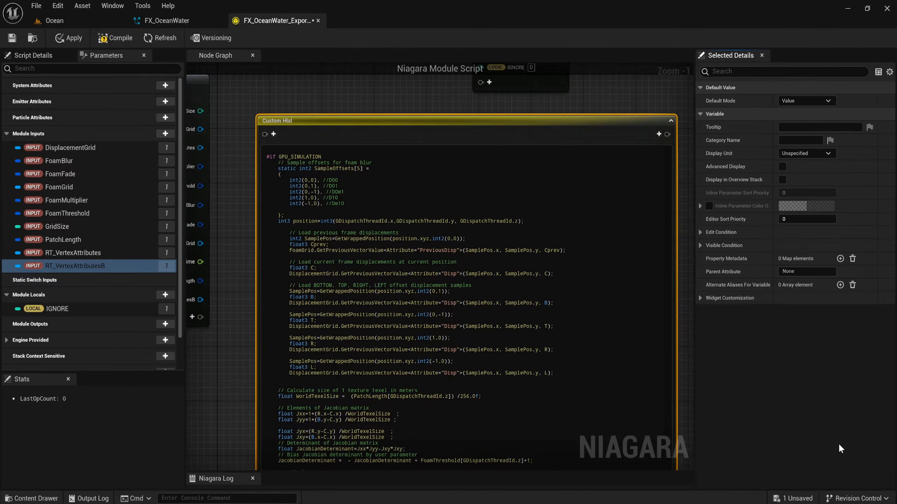
{"action": "left_click", "coordinate": [574, 101]}
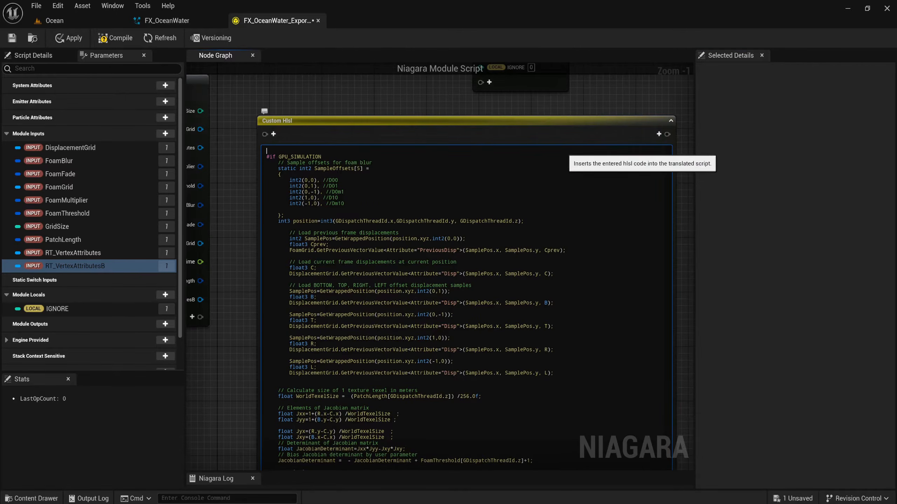
{"action": "left_click", "coordinate": [571, 127]}
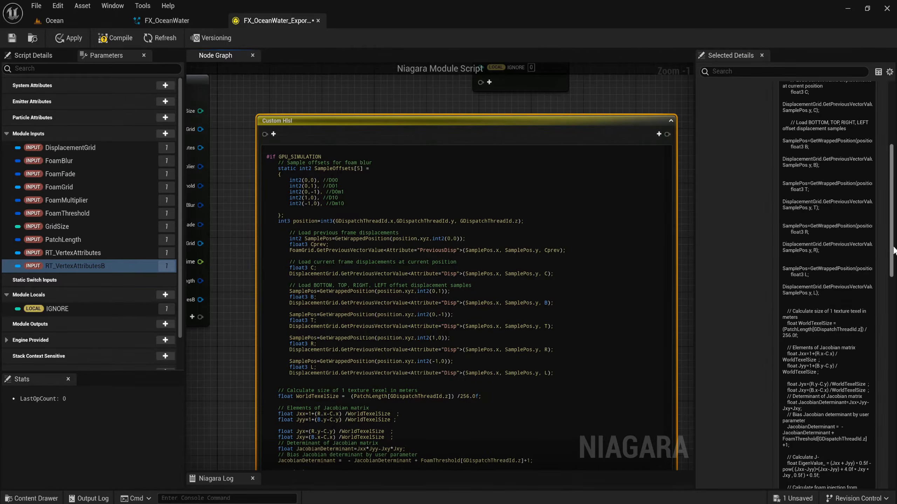
{"action": "scroll", "coordinate": [828, 353], "scroll_direction": "down", "scroll_amount": 10}
{"action": "left_click", "coordinate": [816, 443]}
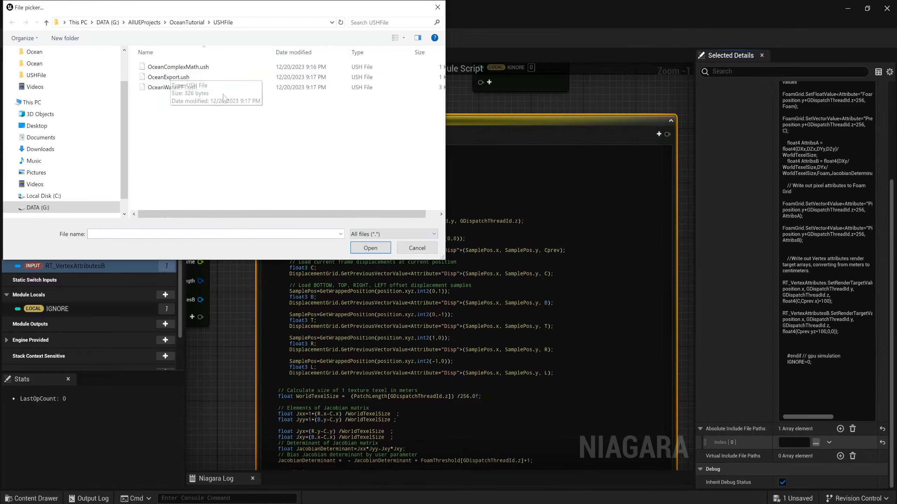
- Set the Custom Hlsl node's absolute include file path to OceanExport.ush and move the Map Set node farther from it
{"action": "double_click", "coordinate": [199, 78]}
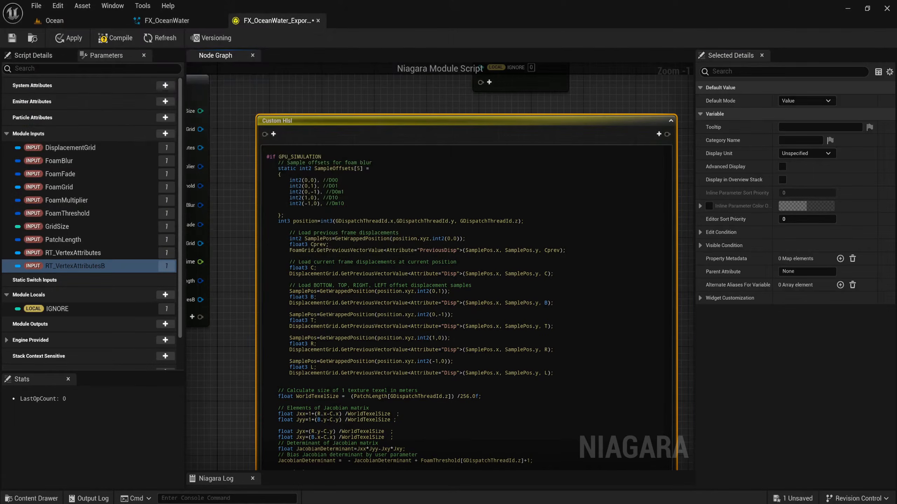
{"action": "right_click_drag", "start_coordinate": [495, 133], "coordinate": [472, 252]}
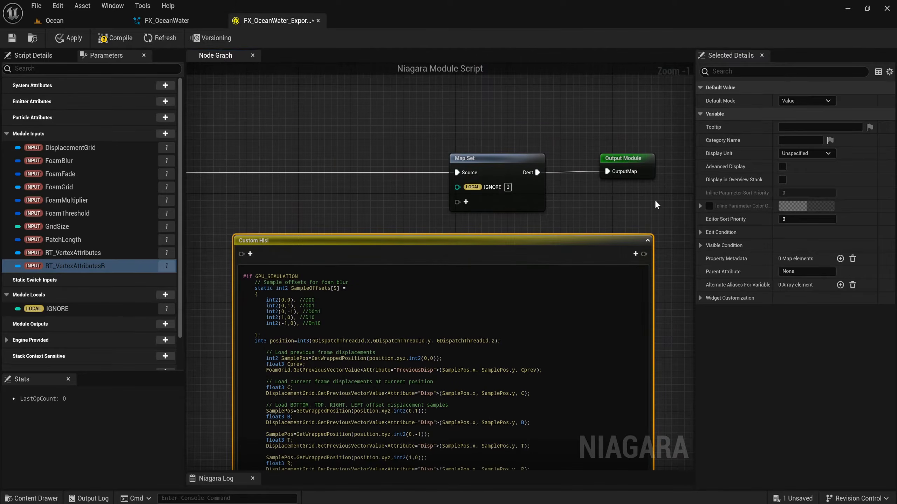
{"action": "left_click_drag", "start_coordinate": [654, 199], "coordinate": [685, 159]}
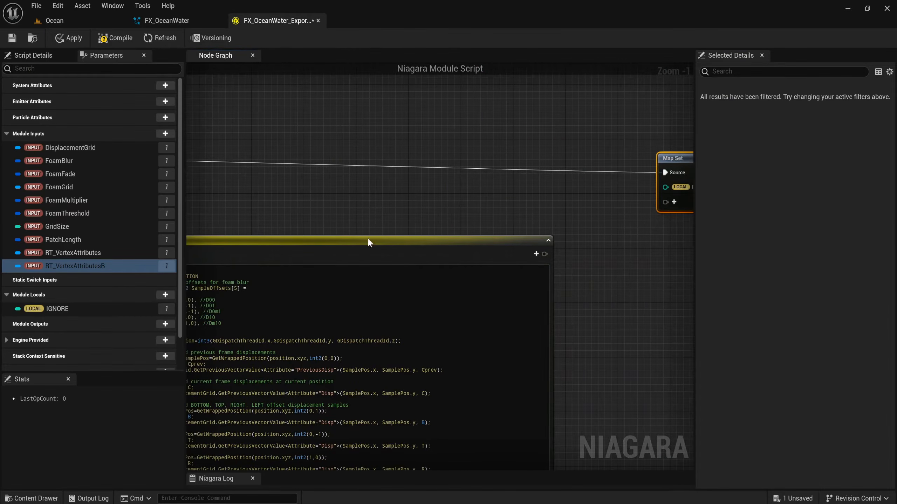
{"action": "right_click_drag", "start_coordinate": [332, 224], "coordinate": [605, 196]}
{"action": "left_click_drag", "start_coordinate": [487, 215], "coordinate": [492, 193]}
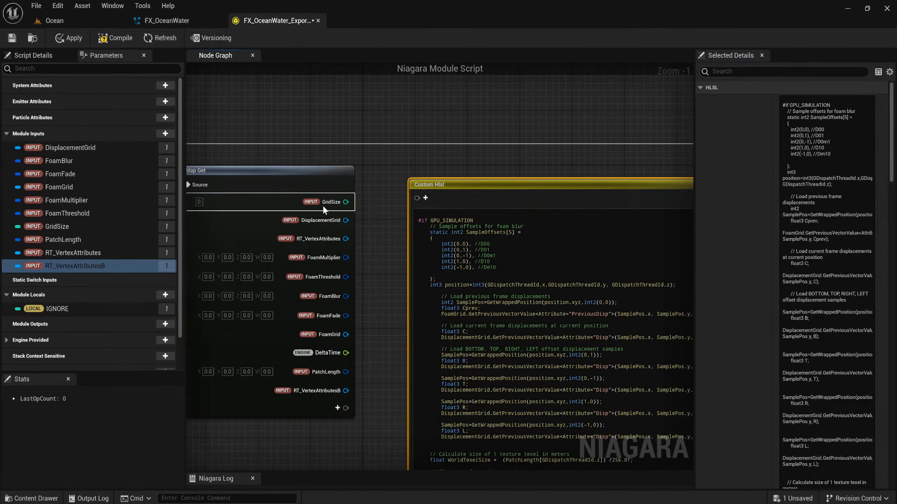
- Wire GridSize, DisplacementGrid, RT_VertexAttributes, FoamMultiplier and FoamThreshold from the Map Get node into new Custom Hlsl inputs
{"action": "left_click_drag", "start_coordinate": [346, 202], "coordinate": [425, 198]}
{"action": "left_click_drag", "start_coordinate": [373, 221], "coordinate": [426, 210]}
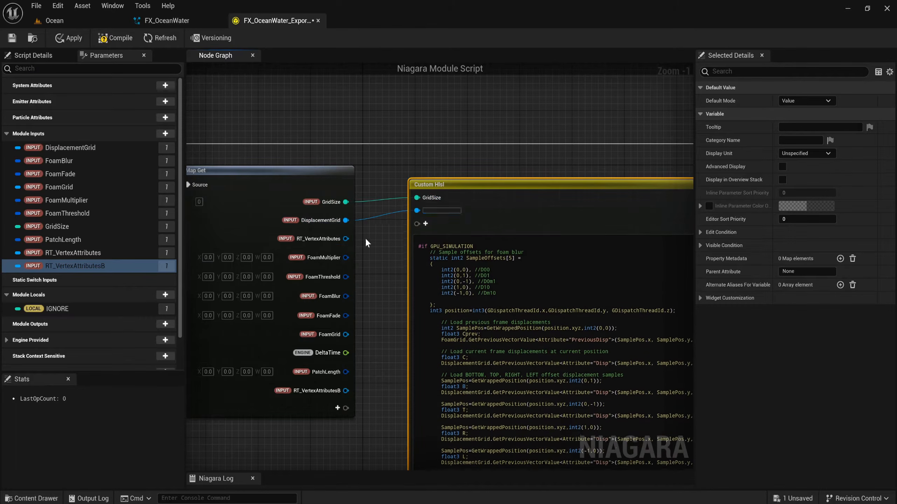
{"action": "left_click_drag", "start_coordinate": [346, 238], "coordinate": [425, 224]}
{"action": "left_click_drag", "start_coordinate": [346, 257], "coordinate": [425, 238]}
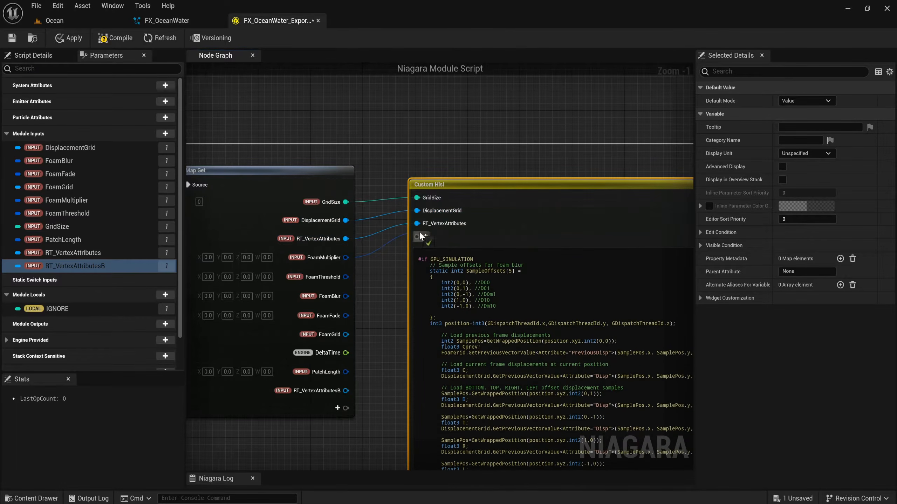
{"action": "left_click_drag", "start_coordinate": [345, 277], "coordinate": [425, 251]}
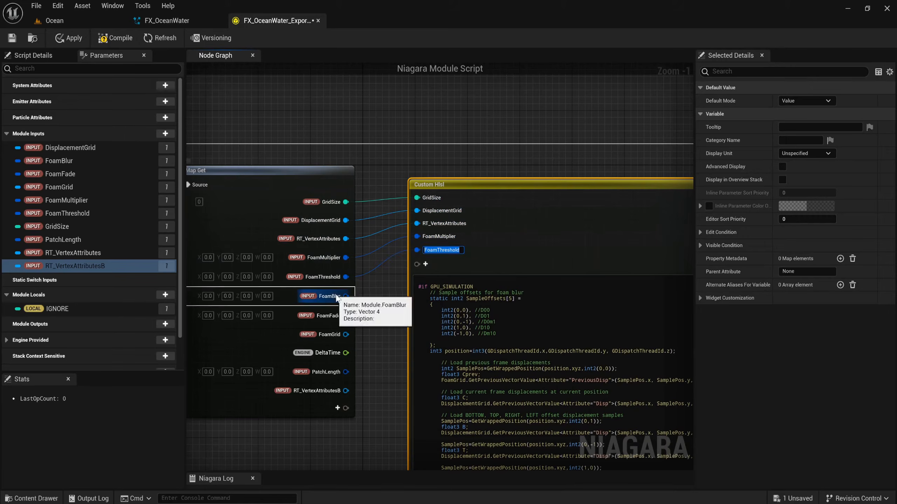
- Wire FoamBlur, FoamFade, FoamGrid, DeltaTime, PatchLength and RT_VertexAttributesB from Map Get into new Custom Hlsl inputs
{"action": "left_click_drag", "start_coordinate": [346, 296], "coordinate": [425, 263]}
{"action": "left_click_drag", "start_coordinate": [346, 315], "coordinate": [425, 288]}
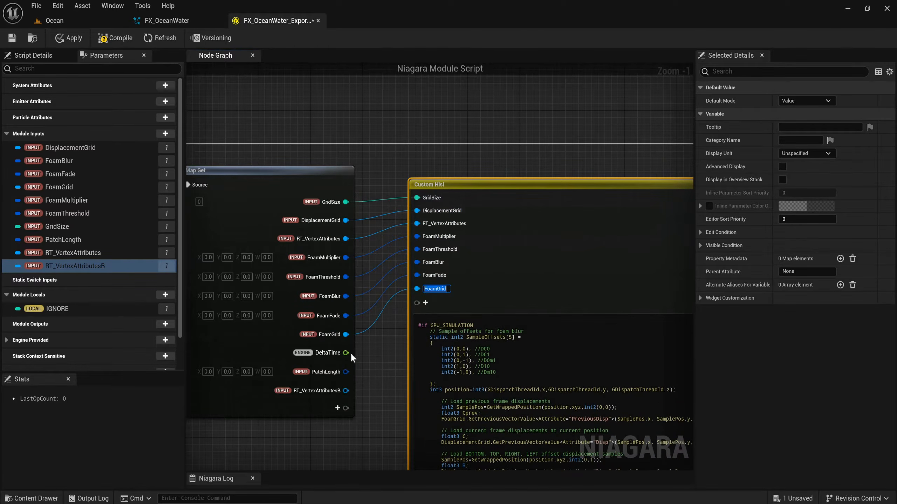
{"action": "left_click_drag", "start_coordinate": [346, 353], "coordinate": [425, 302]}
{"action": "left_click_drag", "start_coordinate": [346, 372], "coordinate": [425, 316]}
{"action": "left_click_drag", "start_coordinate": [342, 389], "coordinate": [418, 330]}
- Connect a new IGNORE output on the Custom Hlsl node to Map Set's local IGNORE input and compile the module script
{"action": "scroll", "coordinate": [374, 274], "scroll_direction": "down", "scroll_amount": 4}
{"action": "scroll", "coordinate": [583, 241], "scroll_direction": "up", "scroll_amount": 2}
{"action": "scroll", "coordinate": [582, 241], "scroll_direction": "up", "scroll_amount": 2}
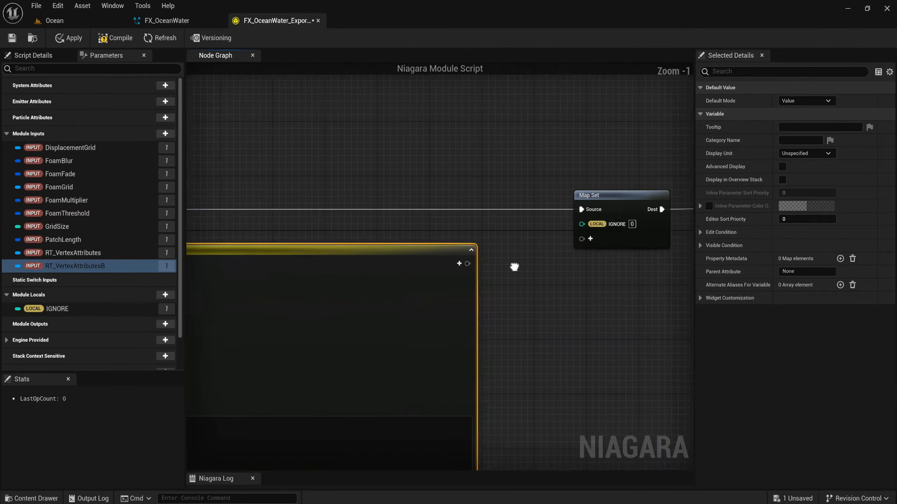
{"action": "left_click_drag", "start_coordinate": [431, 295], "coordinate": [433, 272]}
{"action": "left_click", "coordinate": [486, 286]}
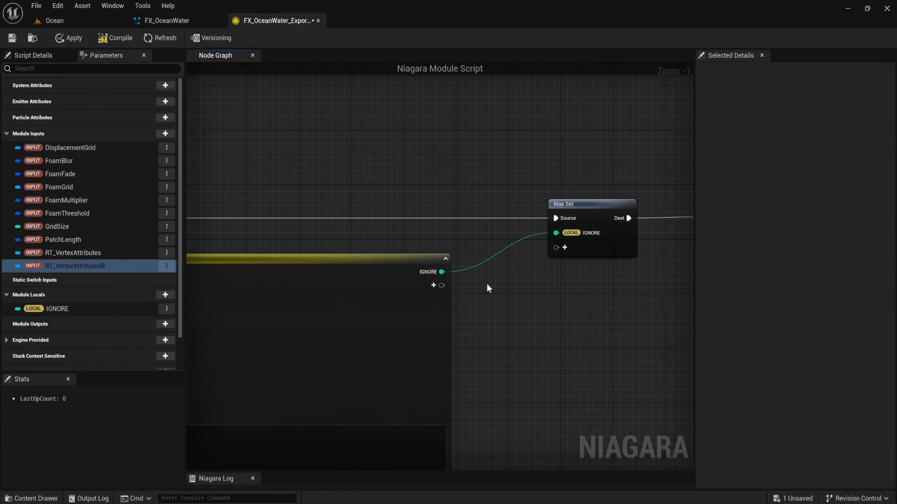
{"action": "scroll", "coordinate": [488, 285], "scroll_direction": "down", "scroll_amount": 4}
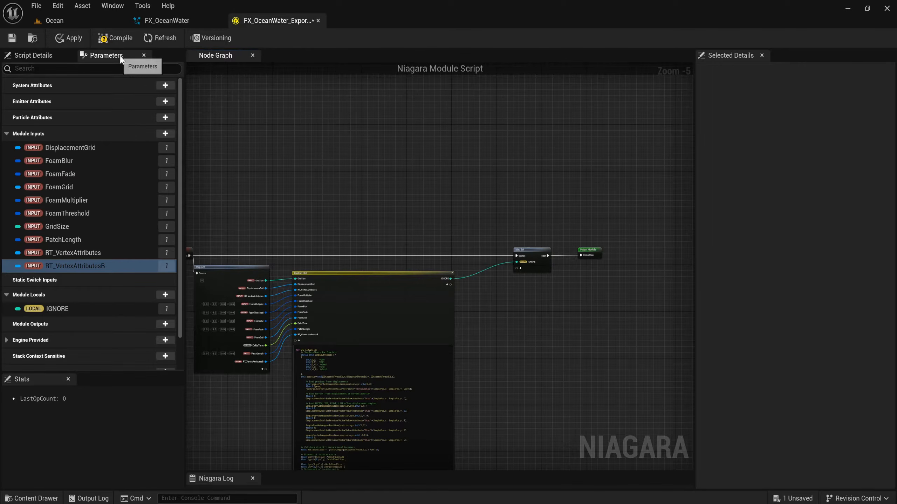
{"action": "left_click", "coordinate": [115, 38]}
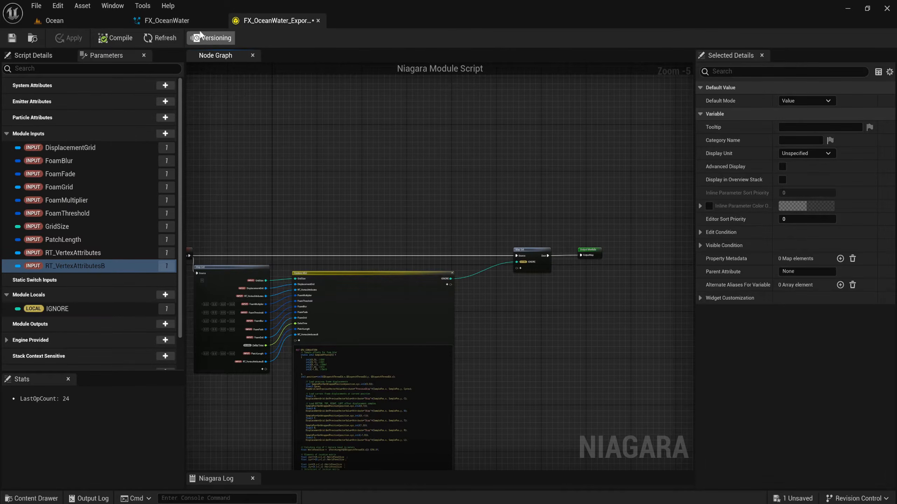
- Add a Generic Simulation Stage to the WaterSim emitter in FX_OceanWater and name it FoamAndExport
{"action": "left_click", "coordinate": [182, 21]}
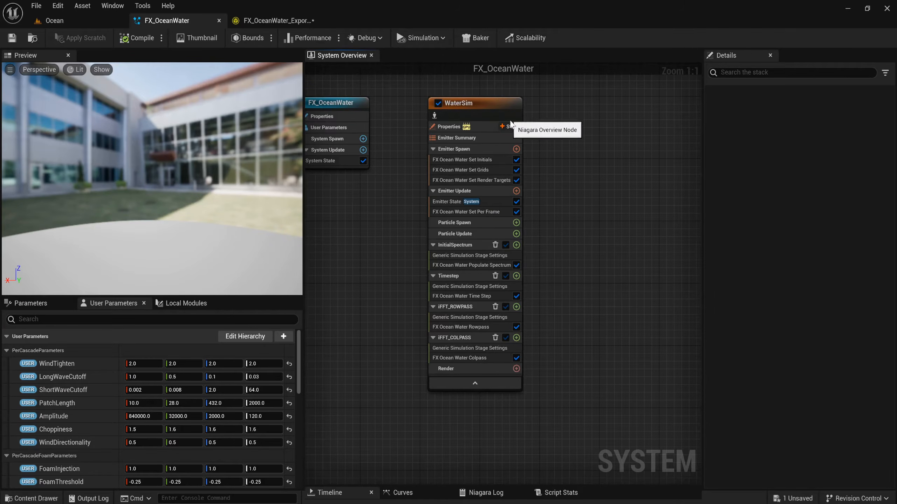
{"action": "left_click", "coordinate": [510, 127]}
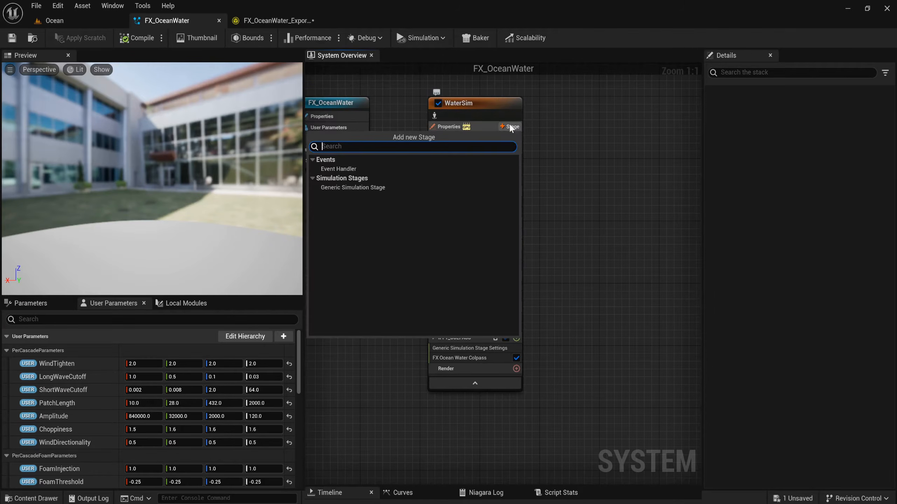
{"action": "left_click", "coordinate": [372, 190]}
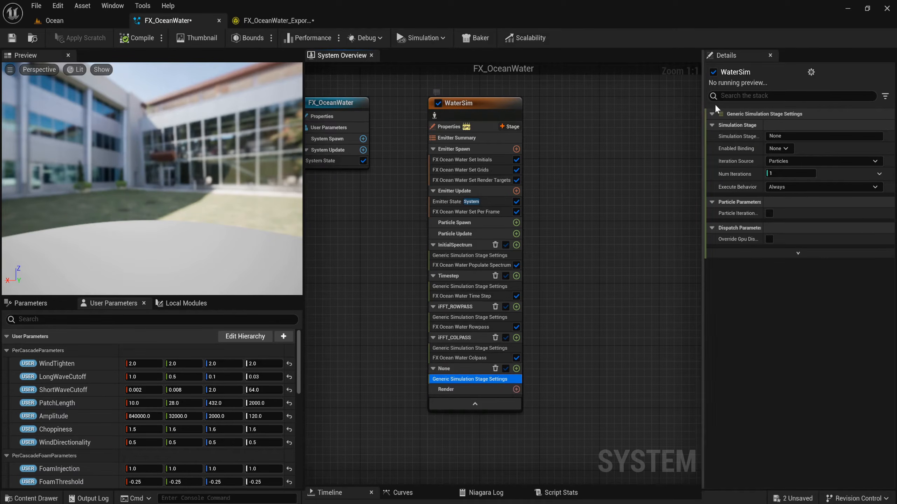
{"action": "left_click_drag", "start_coordinate": [791, 136], "coordinate": [754, 140]}
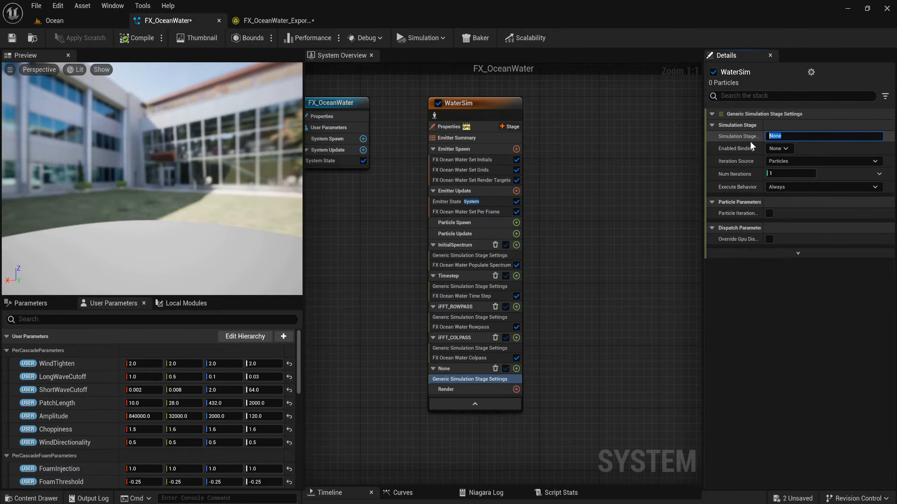
{"action": "type", "text": "FoamAndExport"}
{"action": "key", "text": "Return"}
- Set the FoamAndExport stage's iteration source to Direct Set and its direct dispatch type to Three D
{"action": "left_click", "coordinate": [799, 161]}
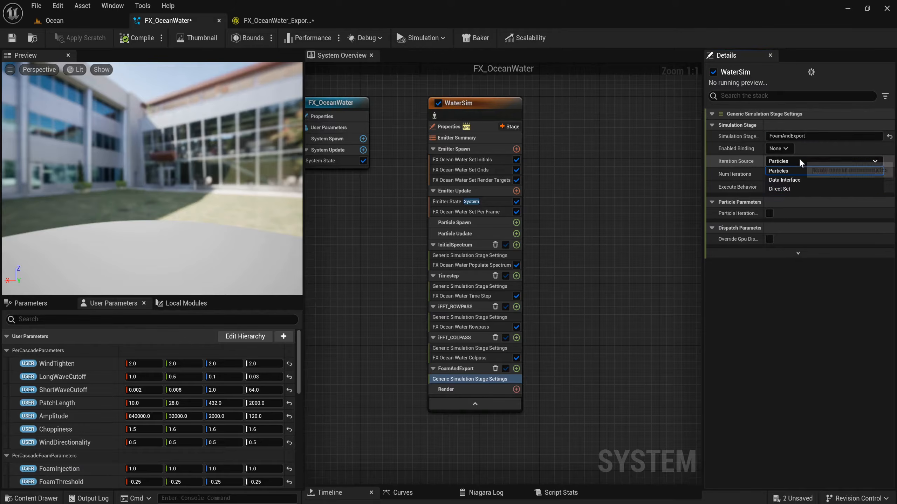
{"action": "left_click", "coordinate": [791, 189]}
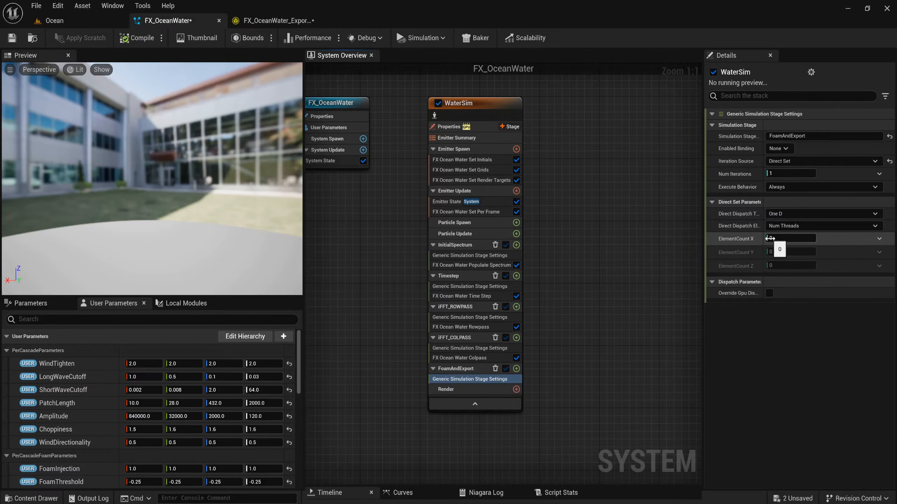
{"action": "left_click", "coordinate": [808, 226]}
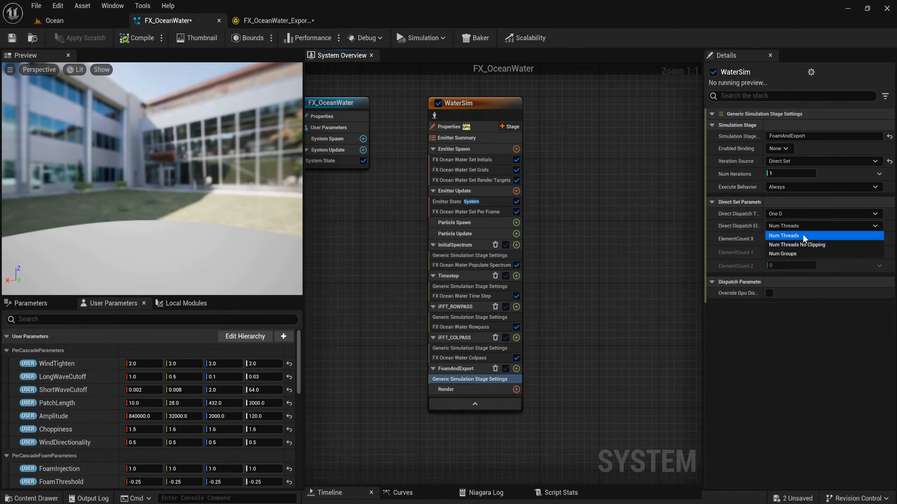
{"action": "left_click", "coordinate": [799, 215]}
{"action": "left_click", "coordinate": [794, 242]}
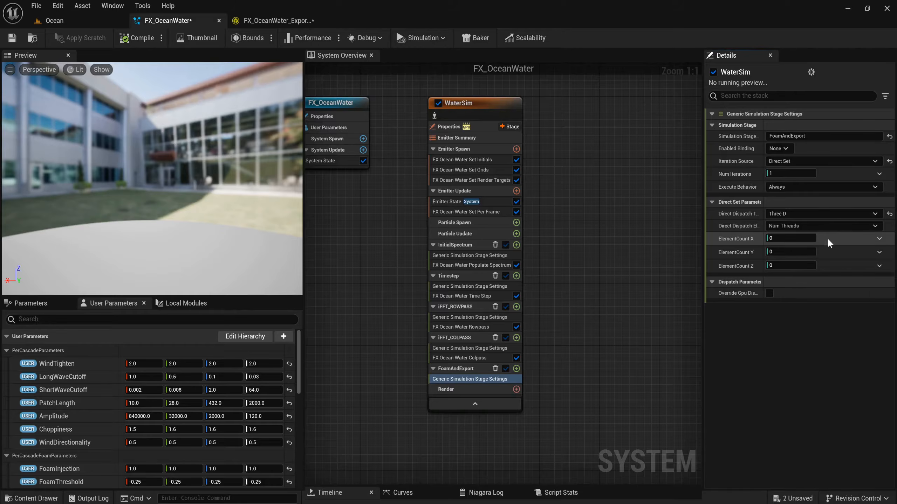
- Bind the stage's ElementCount X and Y to the emitter's GridSize and ElementCount Z to NumCascades
{"action": "left_click", "coordinate": [879, 239]}
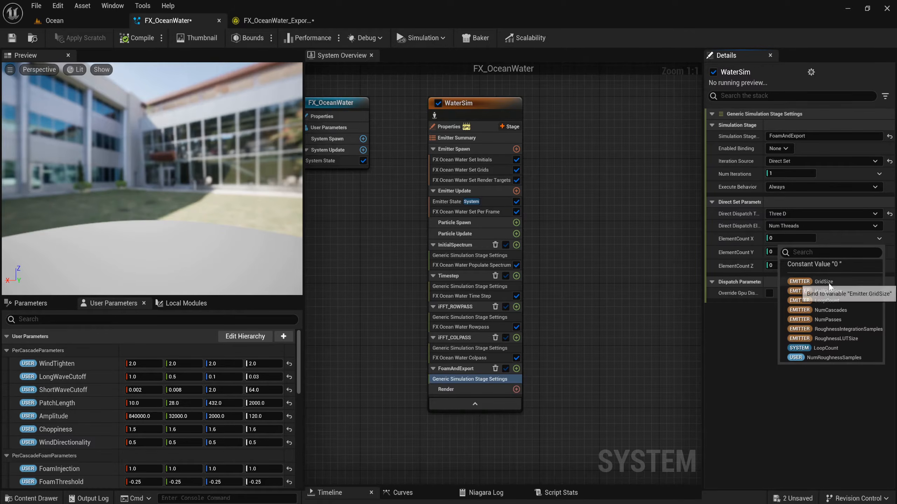
{"action": "left_click", "coordinate": [823, 282]}
{"action": "left_click", "coordinate": [879, 252]}
{"action": "left_click", "coordinate": [823, 295]}
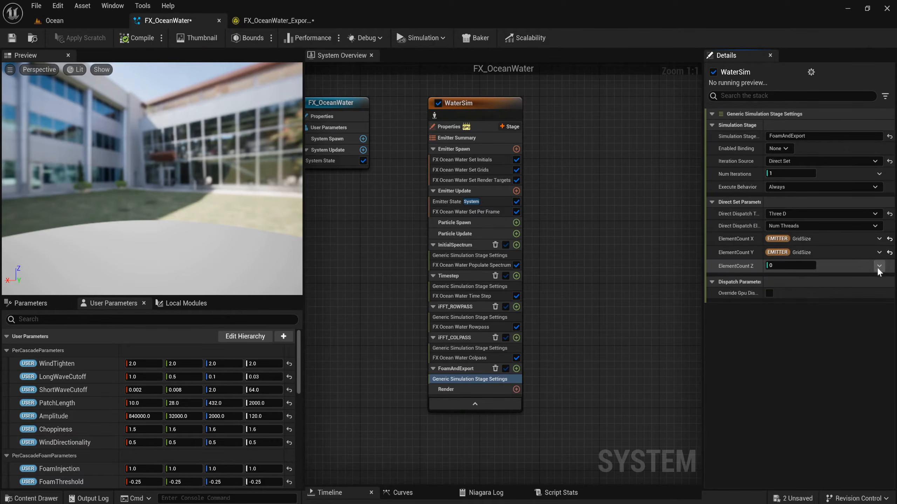
{"action": "left_click", "coordinate": [878, 265]}
{"action": "left_click", "coordinate": [833, 337]}
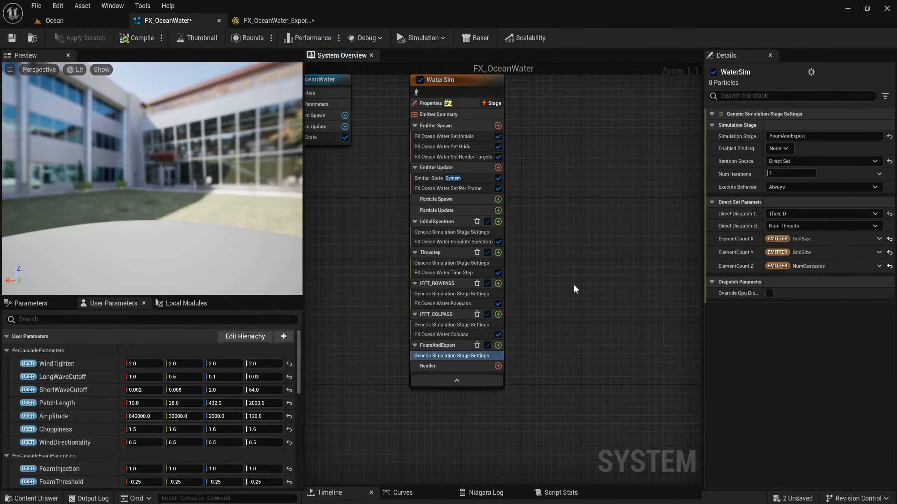
- Add the FX Ocean Water Export Data module to the FoamAndExport stage
{"action": "left_click", "coordinate": [498, 345]}
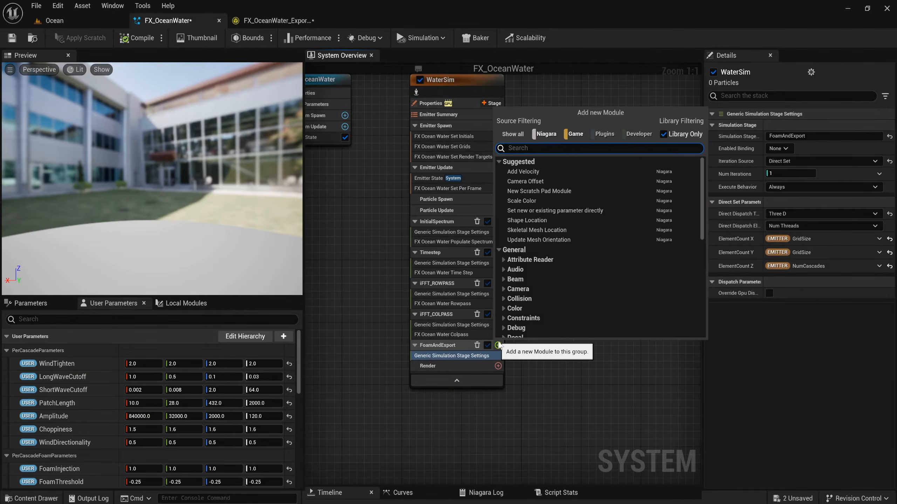
{"action": "type", "text": "expr"}
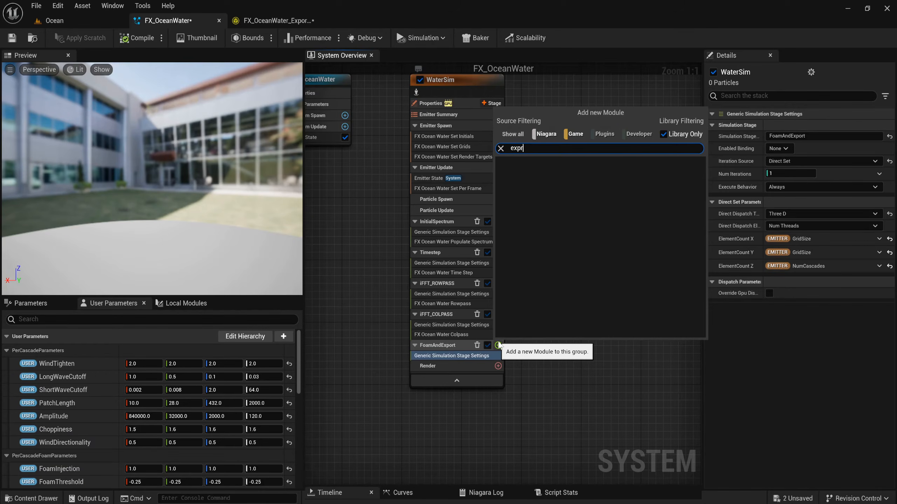
{"action": "key", "text": "Return"}
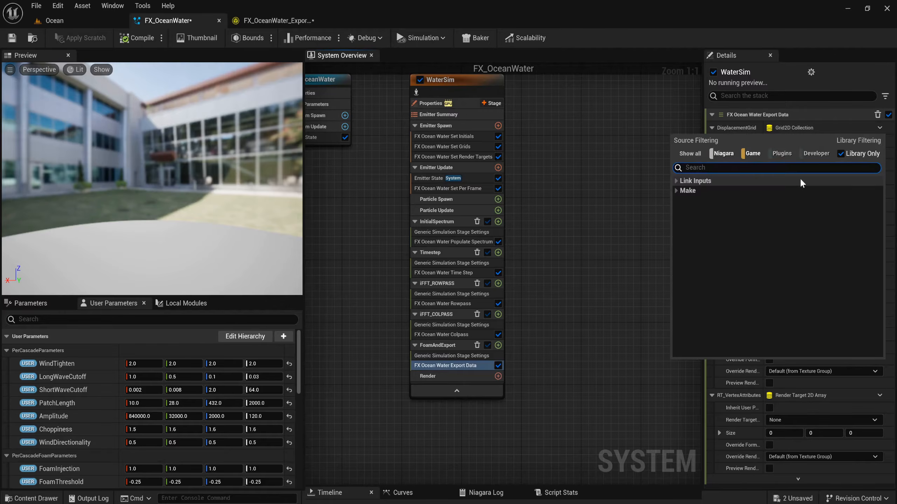
- Link the export module's DisplacementGrid and FoamGrid inputs to the emitter's DisplacementGrid and FoamGrid
{"action": "type", "text": "dis"}
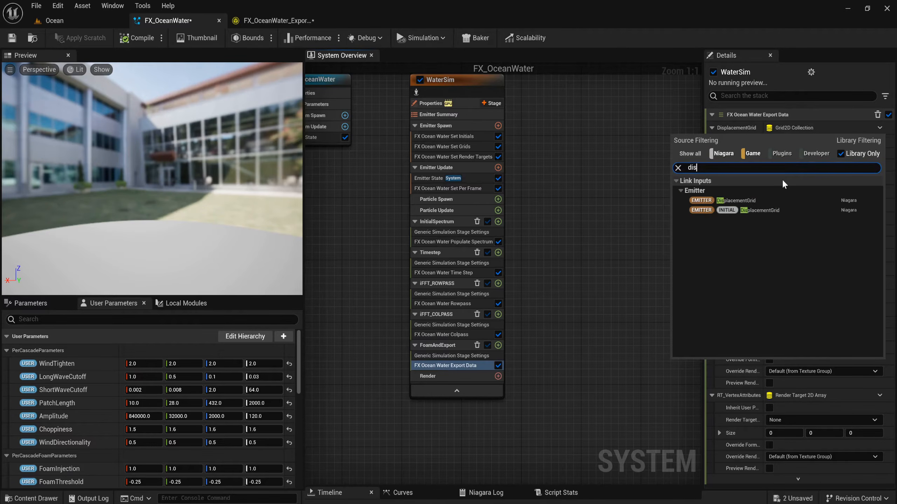
{"action": "left_click", "coordinate": [775, 200]}
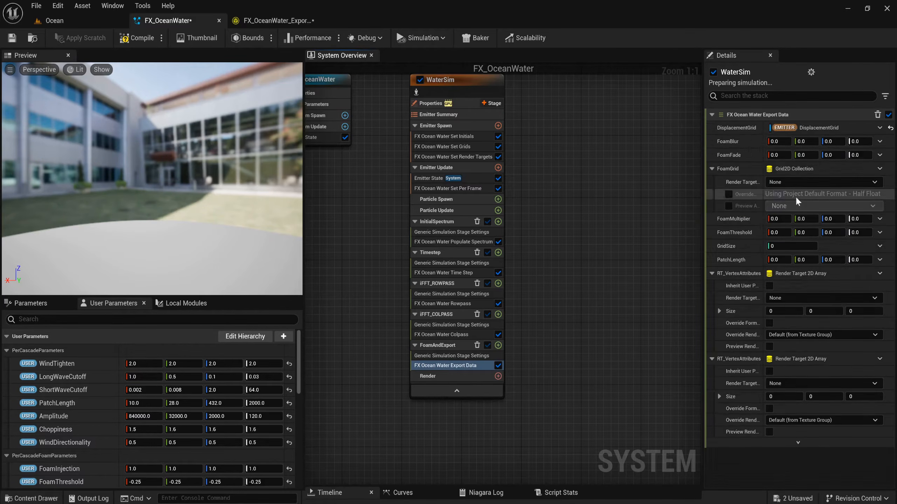
{"action": "left_click", "coordinate": [879, 168]}
{"action": "type", "text": "f"}
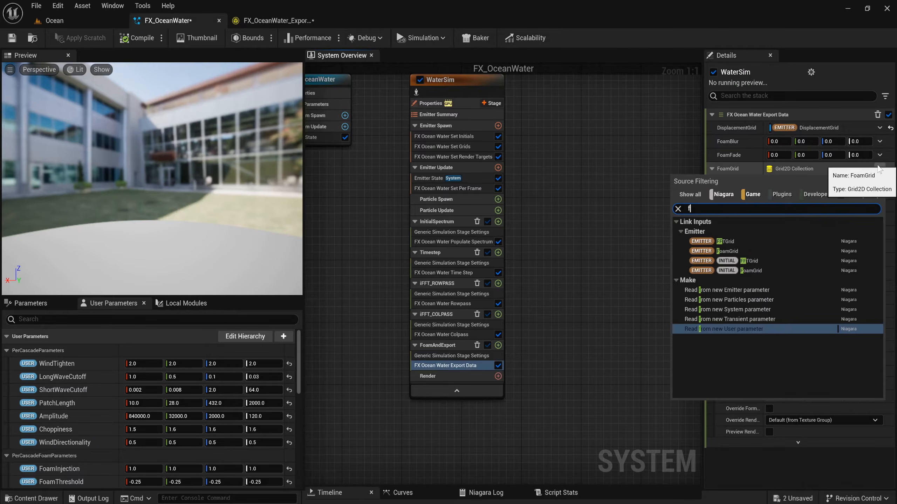
{"action": "type", "text": "oam"}
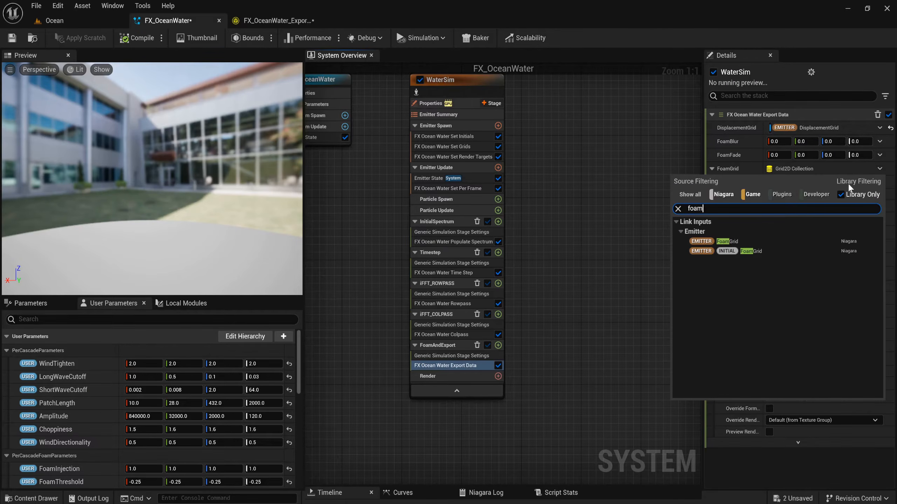
{"action": "left_click", "coordinate": [726, 242]}
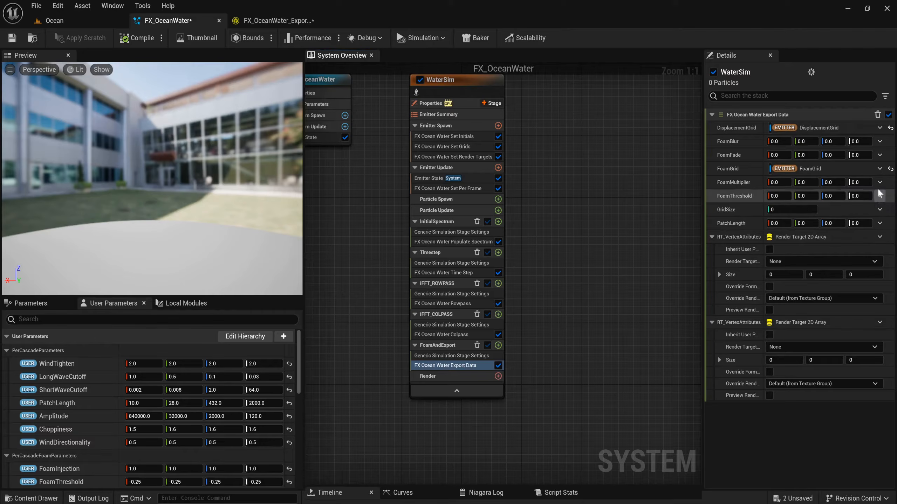
- Link the export module's FoamBlur and FoamFade inputs to the emitter's FoamBlur and FoamFade parameters
{"action": "left_click", "coordinate": [879, 142]}
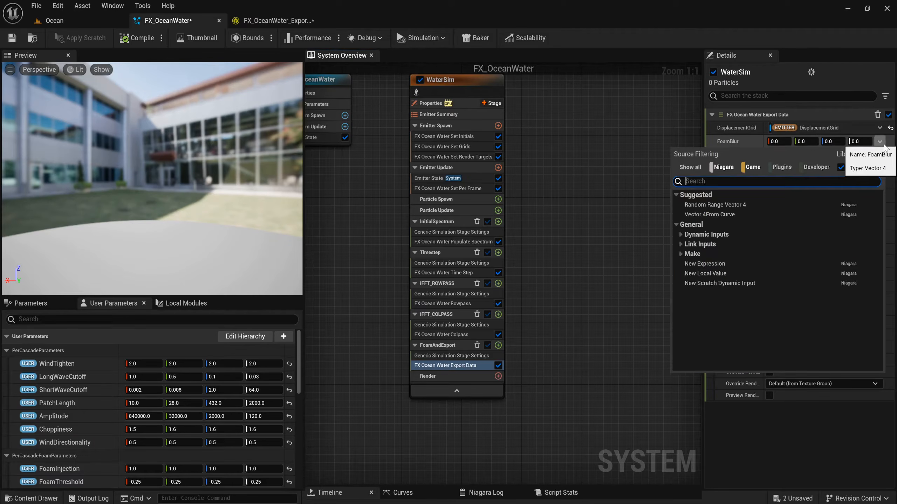
{"action": "type", "text": "foam"}
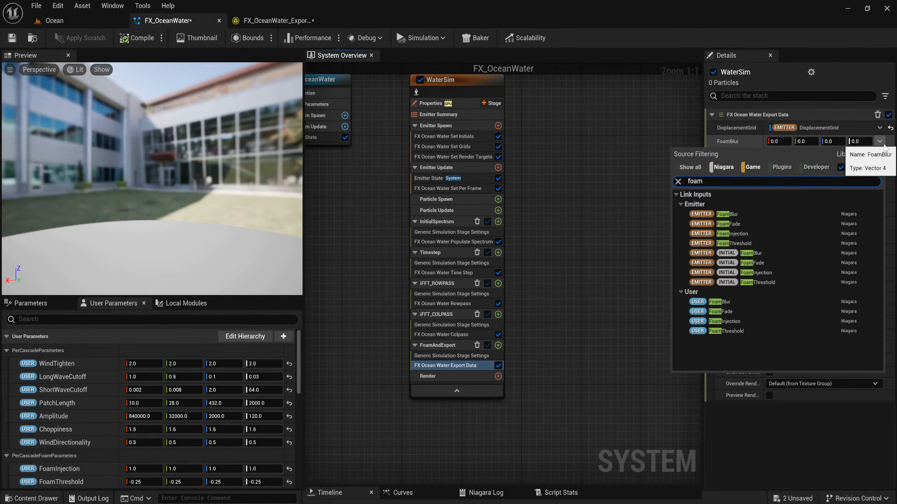
{"action": "left_click", "coordinate": [794, 214]}
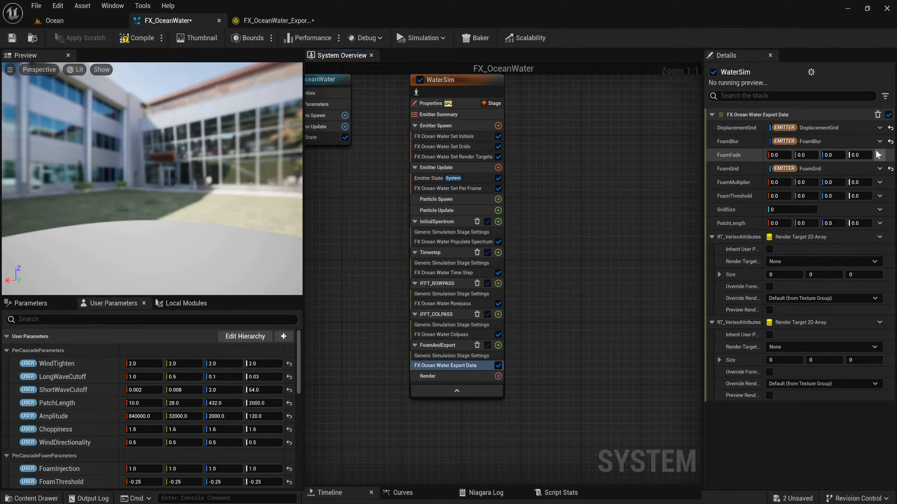
{"action": "left_click", "coordinate": [880, 156]}
{"action": "type", "text": "foam"}
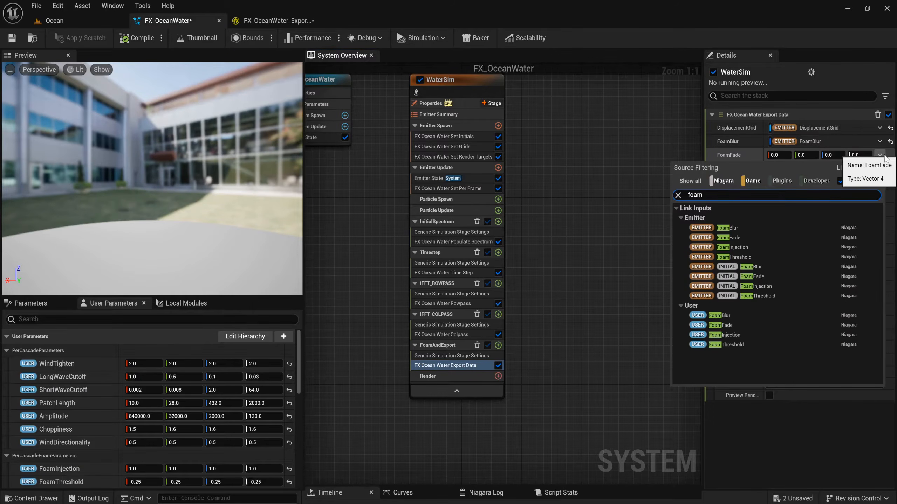
{"action": "left_click", "coordinate": [769, 239]}
- Link the export module's FoamMultiplier input to the emitter's FoamInjection and its FoamThreshold input to the emitter's FoamThreshold
{"action": "left_click", "coordinate": [879, 182]}
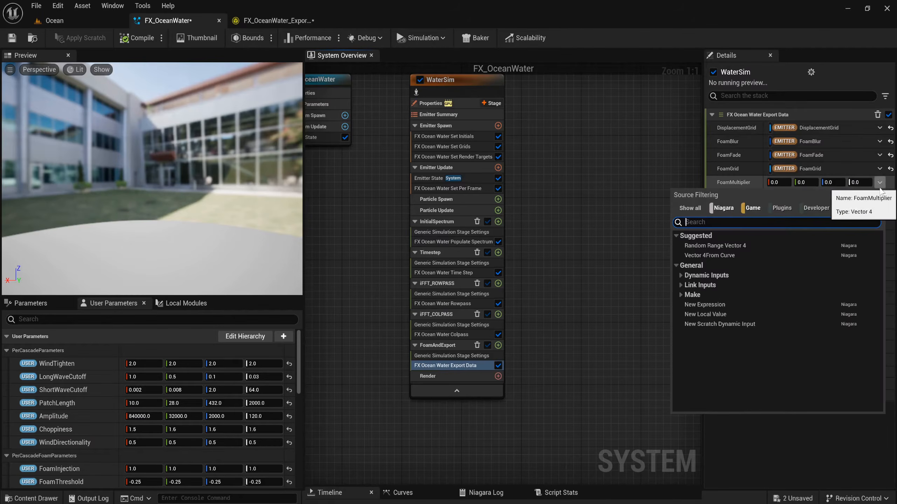
{"action": "type", "text": "foam"}
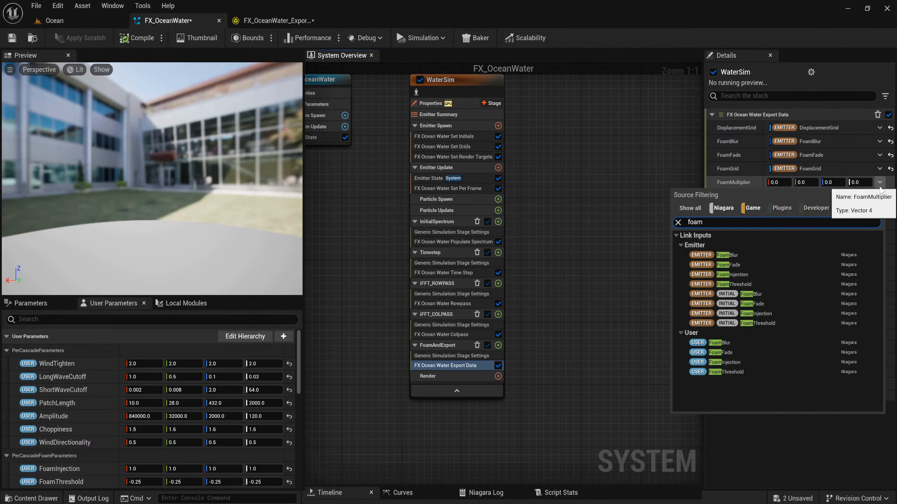
{"action": "key", "text": "Escape"}
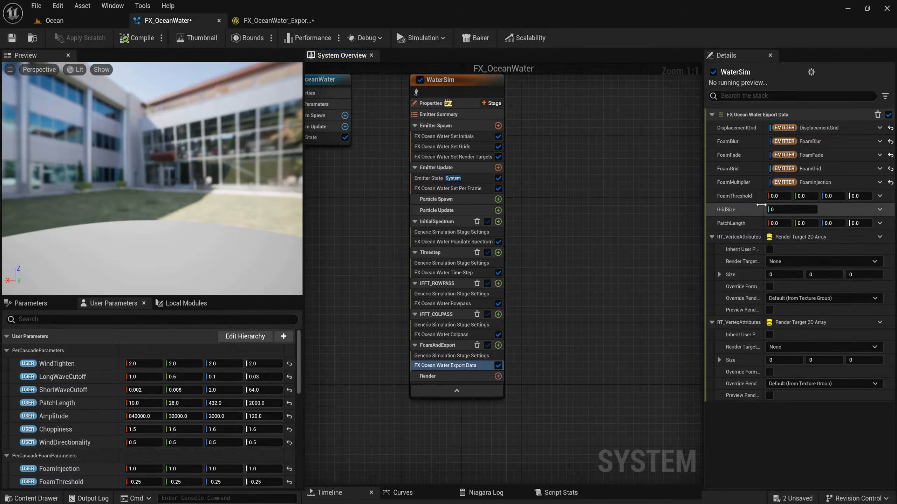
{"action": "left_click", "coordinate": [880, 196]}
{"action": "type", "text": "foam"}
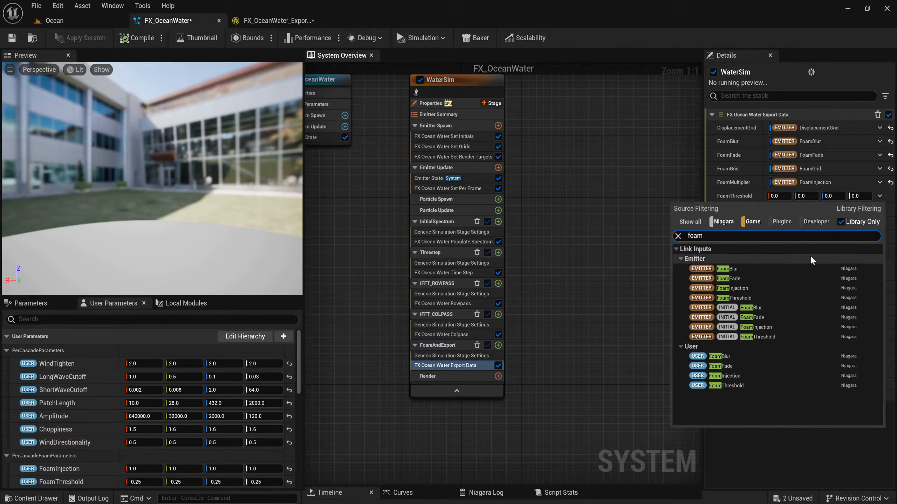
{"action": "left_click", "coordinate": [710, 298]}
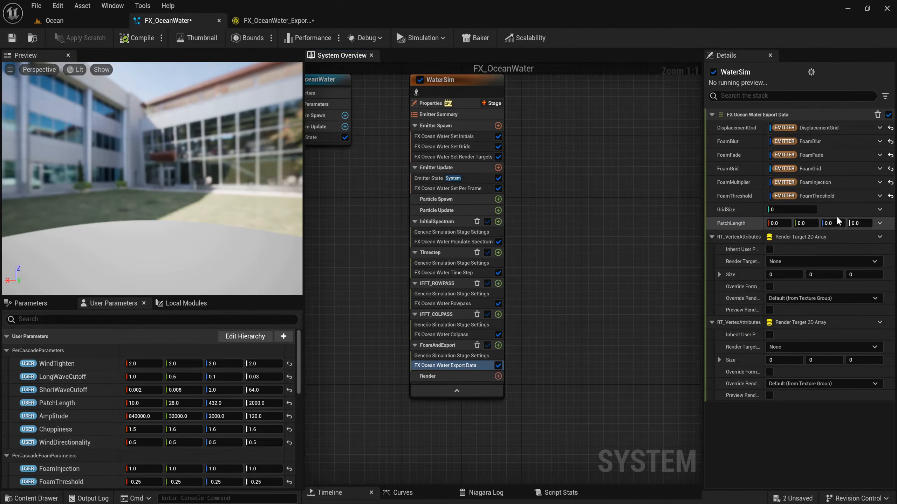
- Link the export module's GridSize and PatchLength inputs to the emitter's GridSize and PatchLength
{"action": "left_click", "coordinate": [879, 209]}
{"action": "type", "text": "grid"}
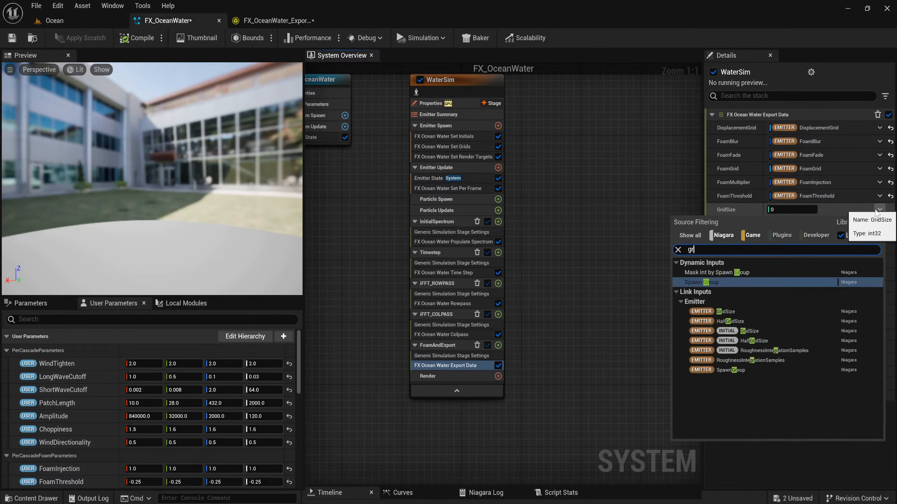
{"action": "left_click", "coordinate": [800, 283]}
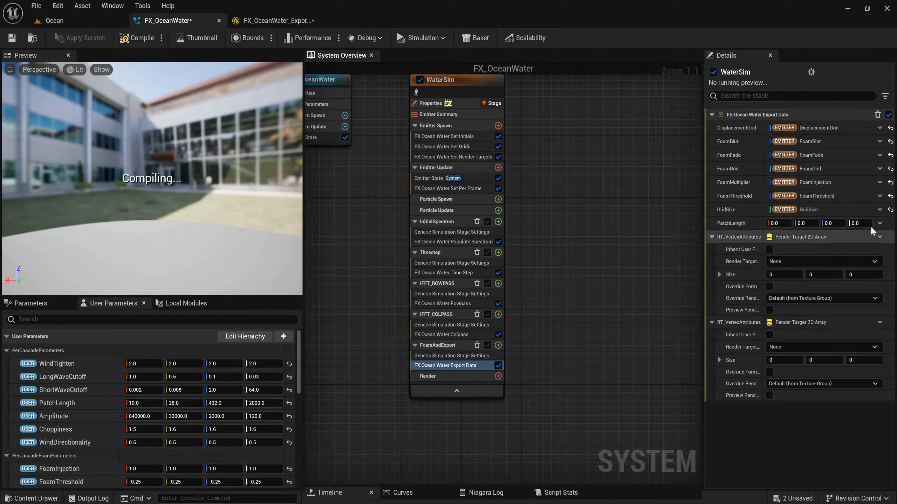
{"action": "left_click", "coordinate": [879, 223]}
{"action": "type", "text": "pat"}
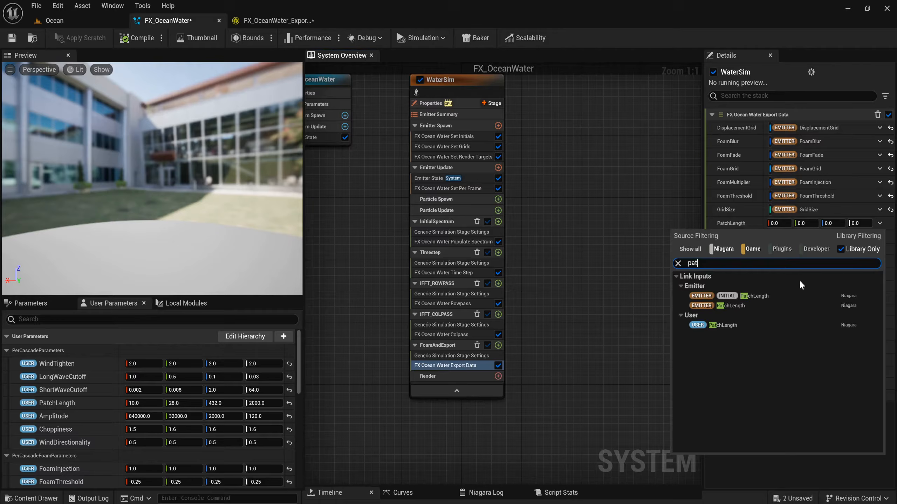
{"action": "left_click", "coordinate": [730, 305]}
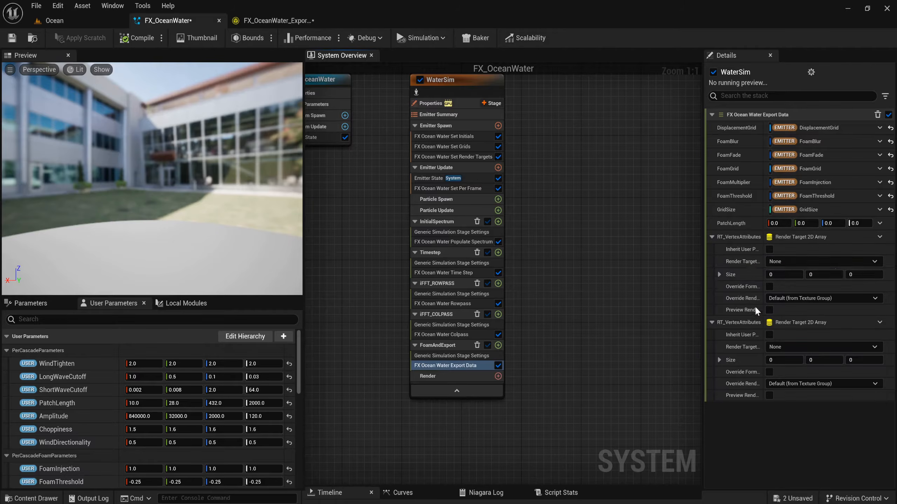
- Link RT_VertexAttributes to the emitter's RT_VertexAttribs, and RT_VertexAttributesB to the emitter's RT_VertexAttribsB
{"action": "left_click", "coordinate": [879, 237]}
{"action": "type", "text": "vert"}
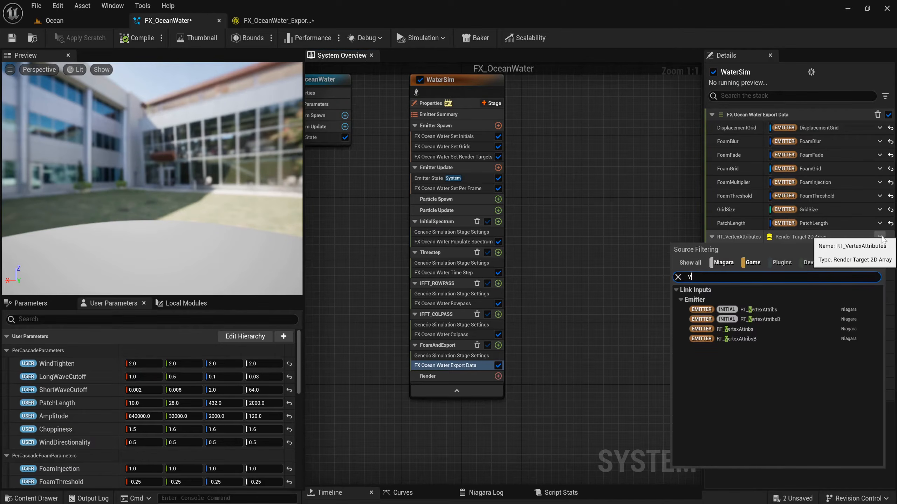
{"action": "left_click", "coordinate": [785, 330]}
{"action": "left_click", "coordinate": [879, 251]}
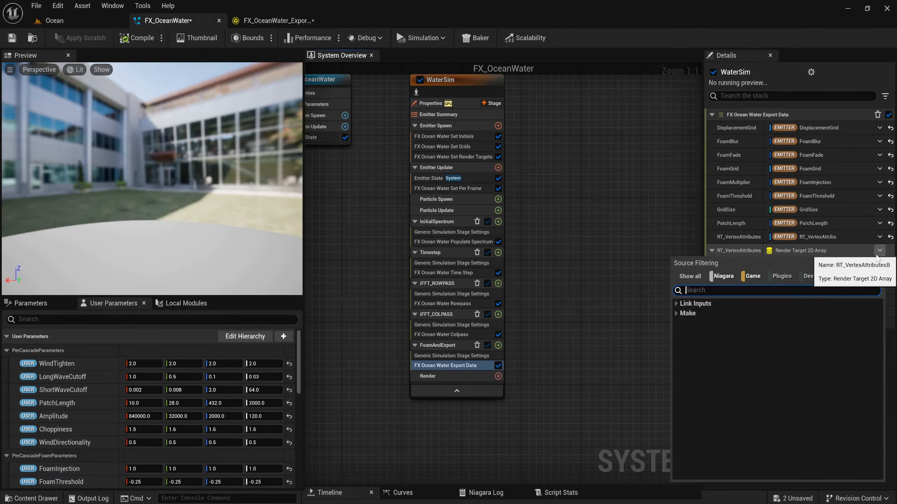
{"action": "type", "text": "ver"}
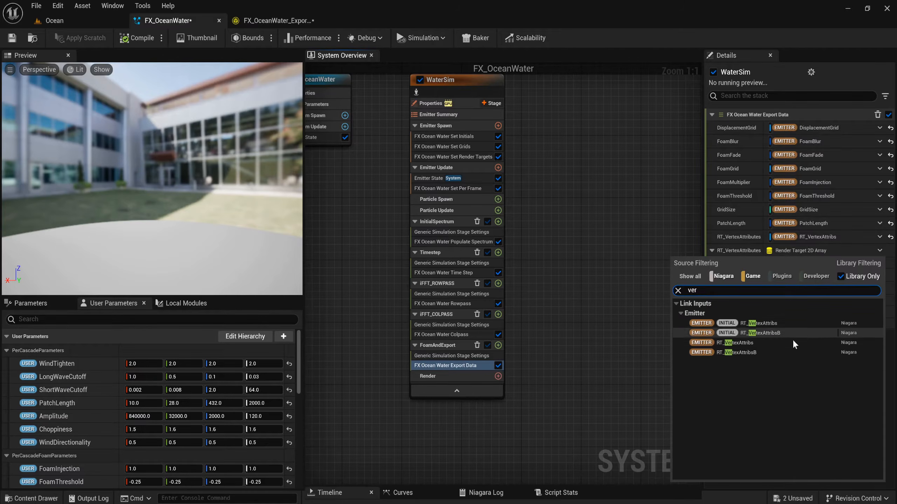
{"action": "left_click", "coordinate": [774, 350]}
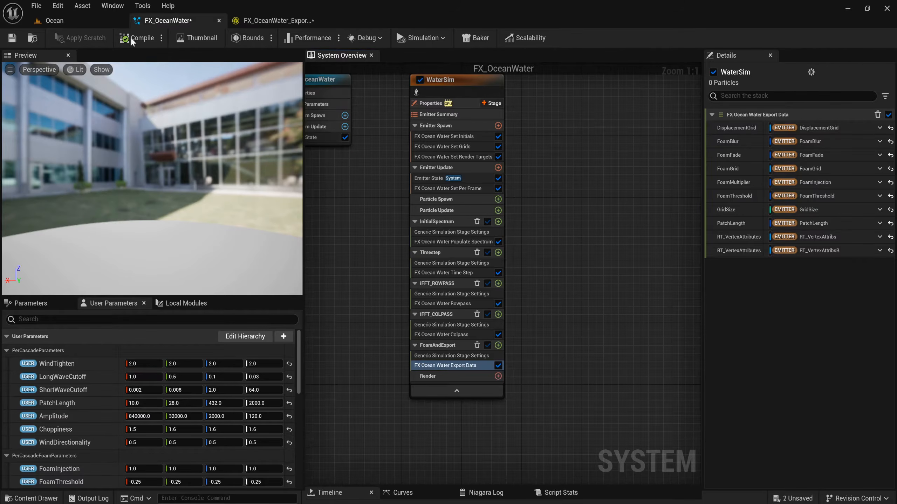
- Save the FX_OceanWater system and the unsaved FX_OceanWater_ExportData module
{"action": "left_click", "coordinate": [12, 38]}
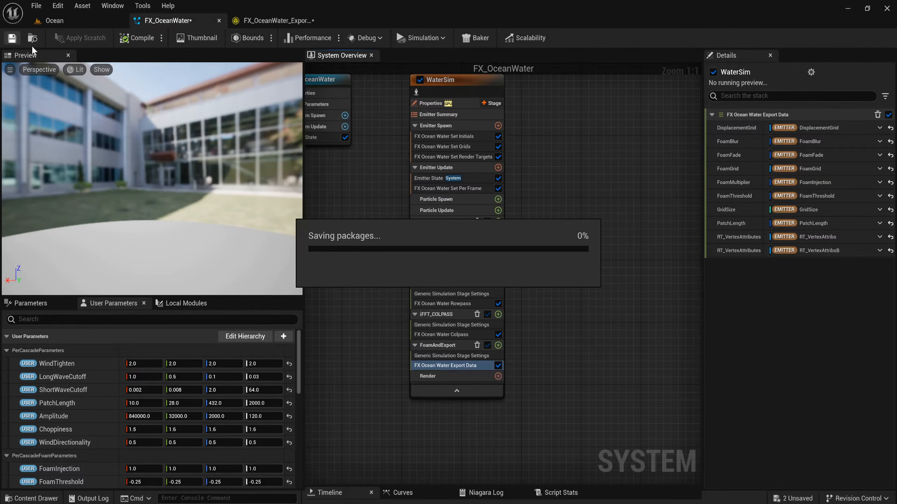
{"action": "key", "text": "ctrl+space"}
{"action": "left_click", "coordinate": [103, 335]}
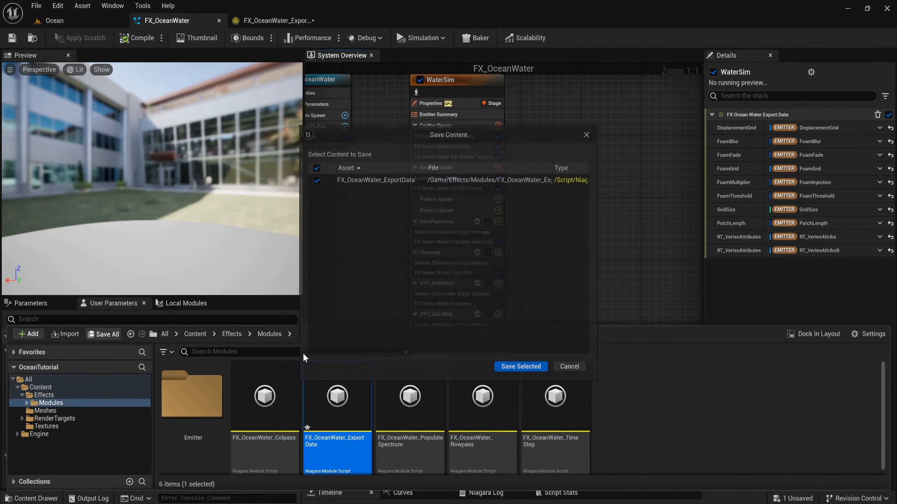
{"action": "left_click", "coordinate": [522, 368]}
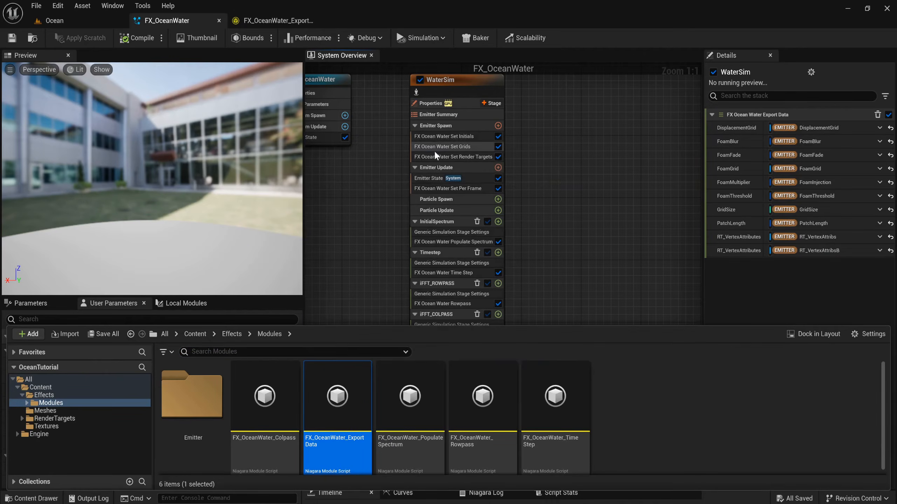
- Preview the FoamGrid attribute of the FX Ocean Water Set Grids module briefly, and turn the preview back off
{"action": "left_click", "coordinate": [452, 146]}
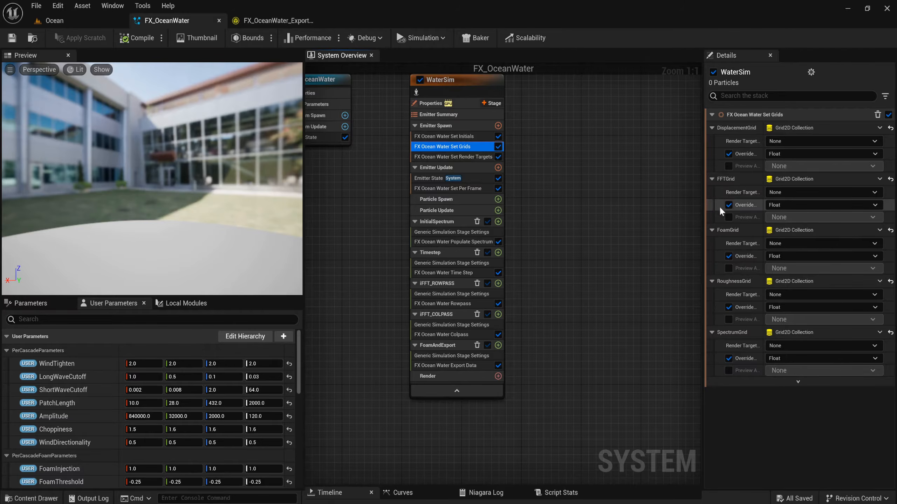
{"action": "left_click", "coordinate": [728, 266]}
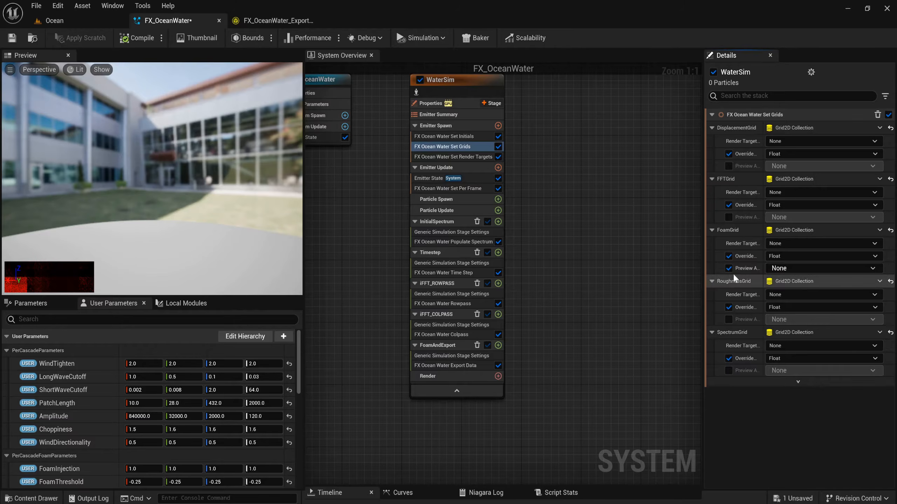
{"action": "left_click", "coordinate": [729, 269]}
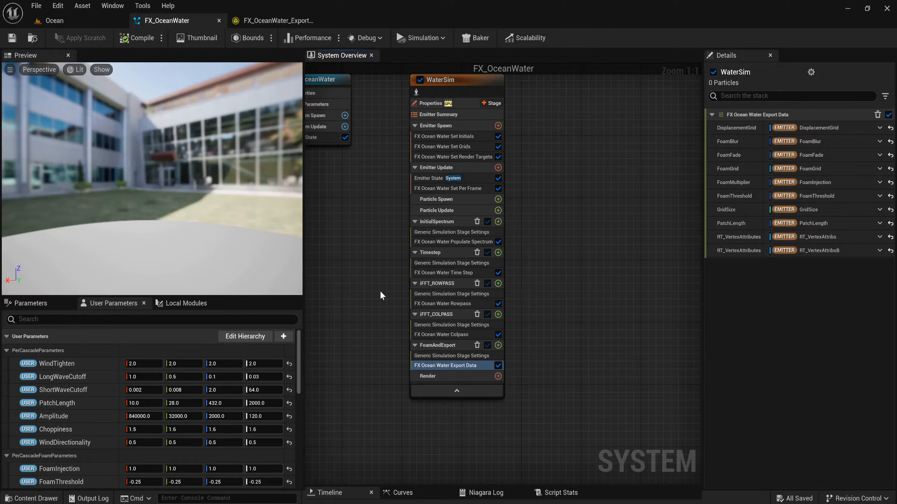
- Create a Niagara Module Script in the Modules folder and name it FX_OceanWater_ExportPixelData
{"action": "key", "text": "ctrl+b"}
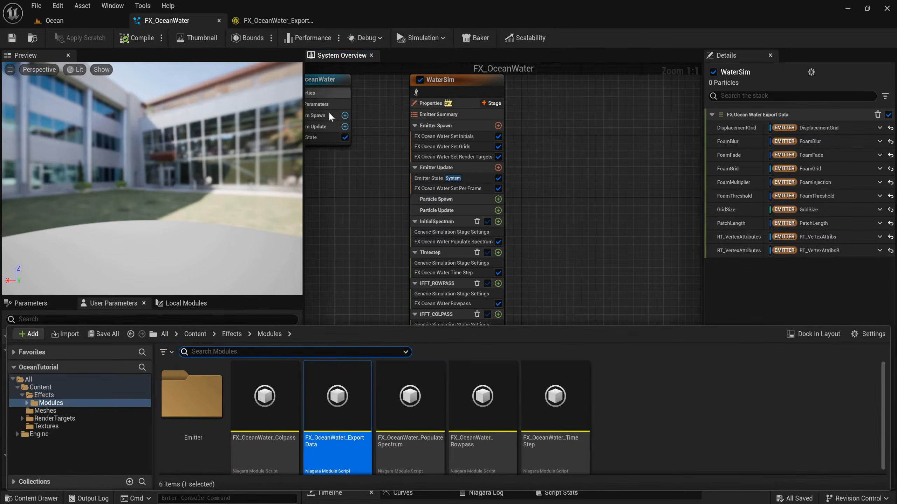
{"action": "right_click", "coordinate": [666, 430]}
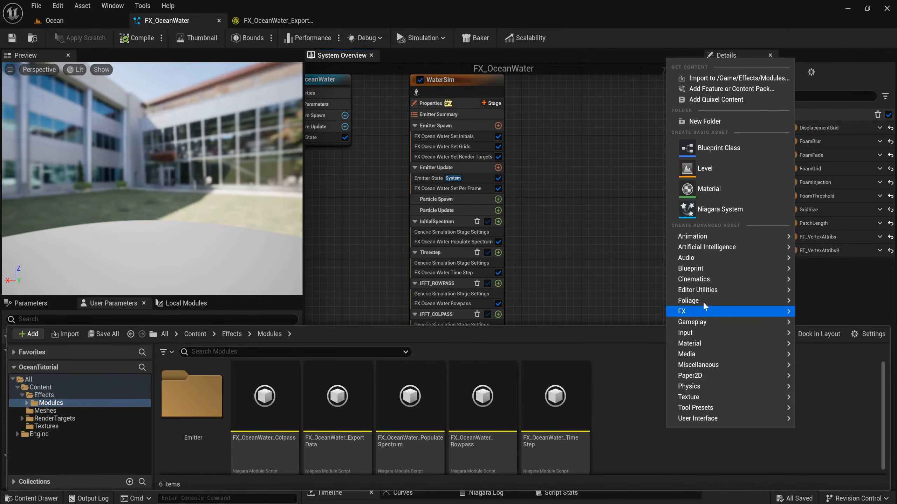
{"action": "mouse_move", "coordinate": [703, 311]}
{"action": "mouse_move", "coordinate": [835, 373]}
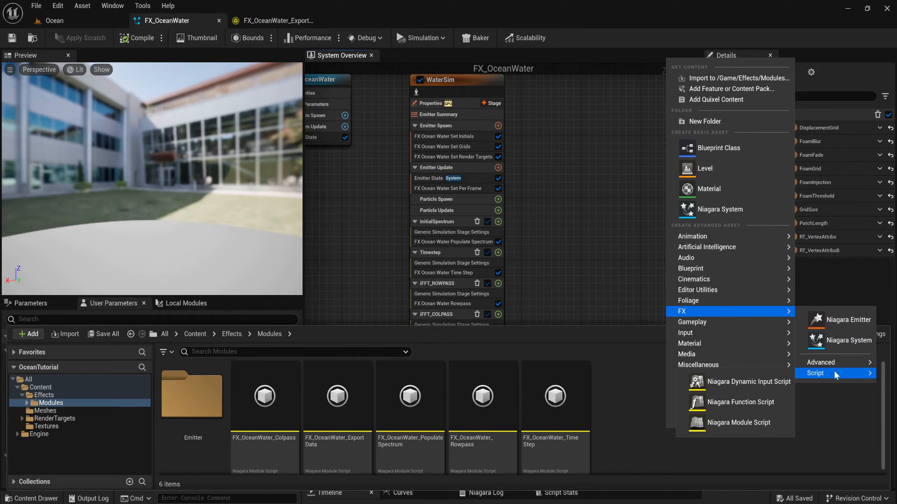
{"action": "left_click", "coordinate": [744, 422]}
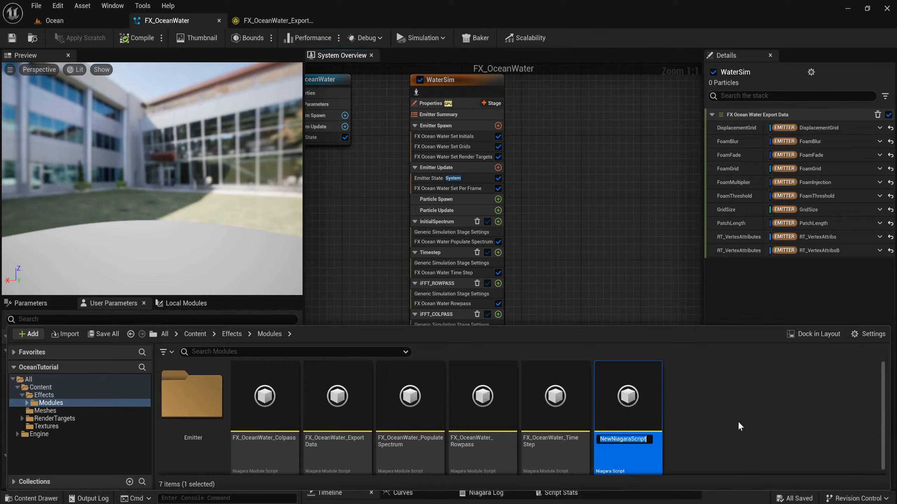
{"action": "type", "text": "FX"}
{"action": "type", "text": "_"}
{"action": "type", "text": "Ocean"}
{"action": "type", "text": "Water"}
{"action": "type", "text": "_Expor"}
{"action": "type", "text": "tPi"}
{"action": "type", "text": "xelDat"}
{"action": "type", "text": "a"}
{"action": "key", "text": "Return"}
- Open the new pixel data module script and restrict its usage bitmask to Module and Particle Simulation Stage Script
{"action": "double_click", "coordinate": [430, 399]}
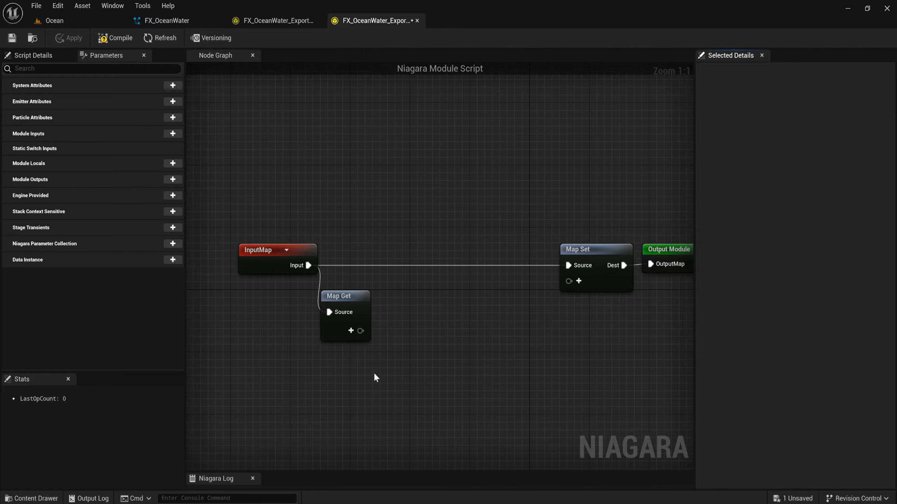
{"action": "left_click", "coordinate": [34, 56]}
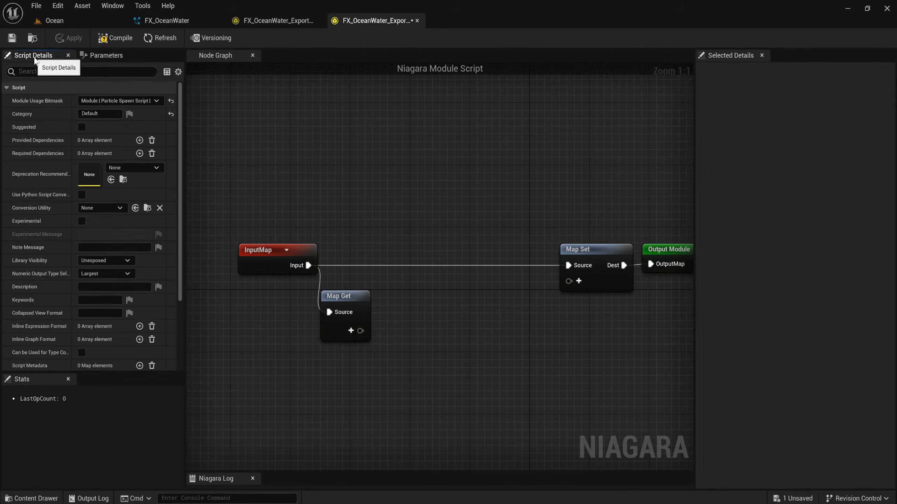
{"action": "left_click", "coordinate": [101, 101]}
{"action": "left_click", "coordinate": [108, 148]}
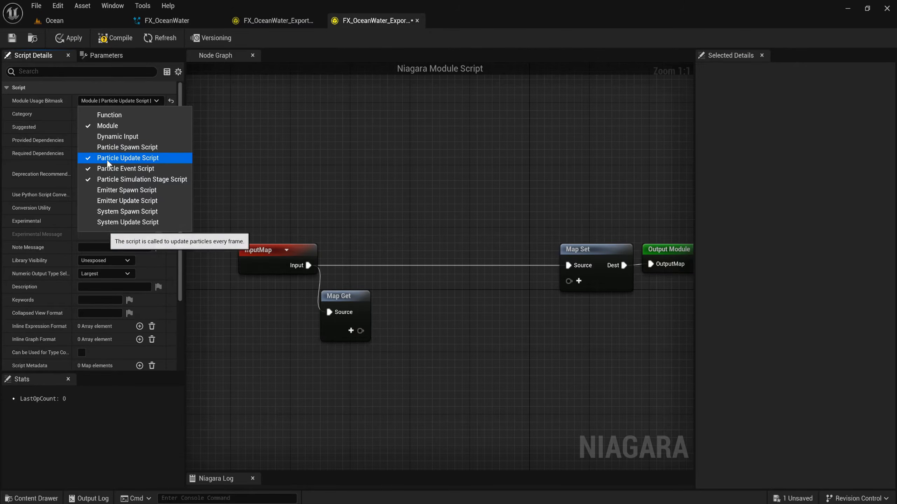
{"action": "left_click", "coordinate": [108, 159]}
{"action": "left_click", "coordinate": [109, 169]}
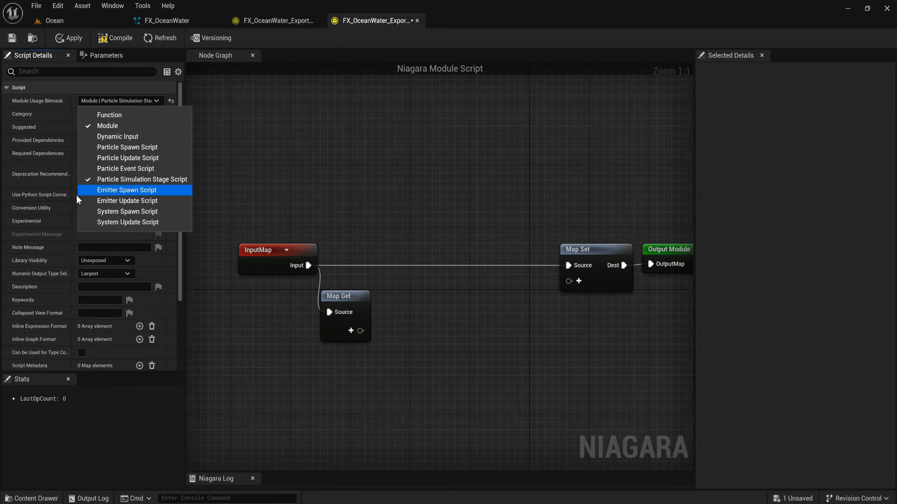
{"action": "left_click", "coordinate": [90, 273]}
- Set the script's library visibility to Exposed, enter OceanWater as its keyword, and return to its parameters
{"action": "left_click", "coordinate": [105, 260]}
{"action": "left_click", "coordinate": [92, 280]}
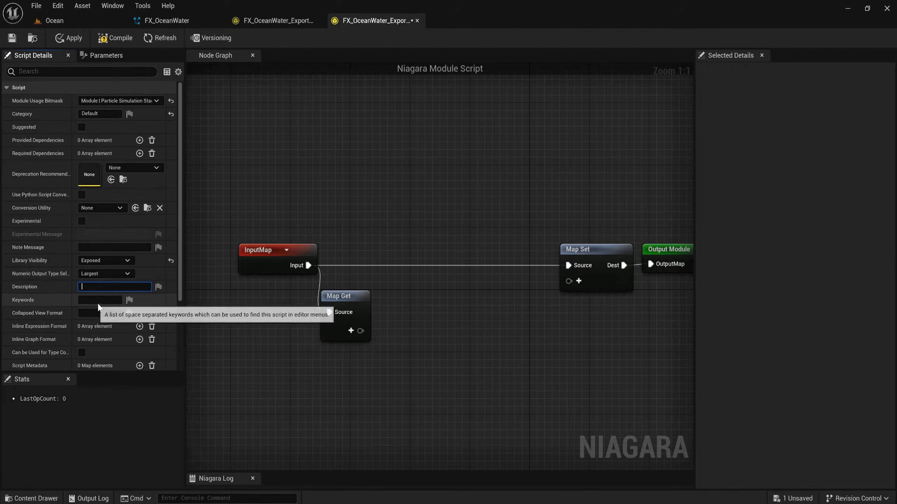
{"action": "left_click", "coordinate": [100, 299]}
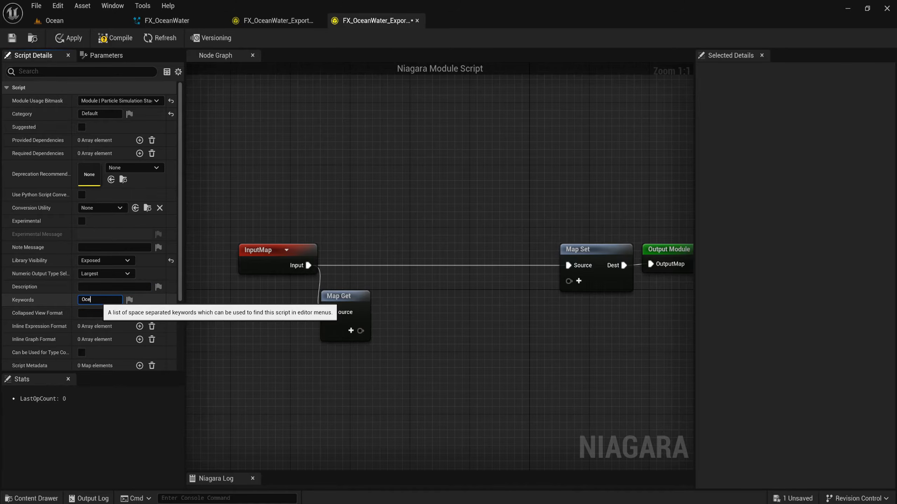
{"action": "key", "text": "Return"}
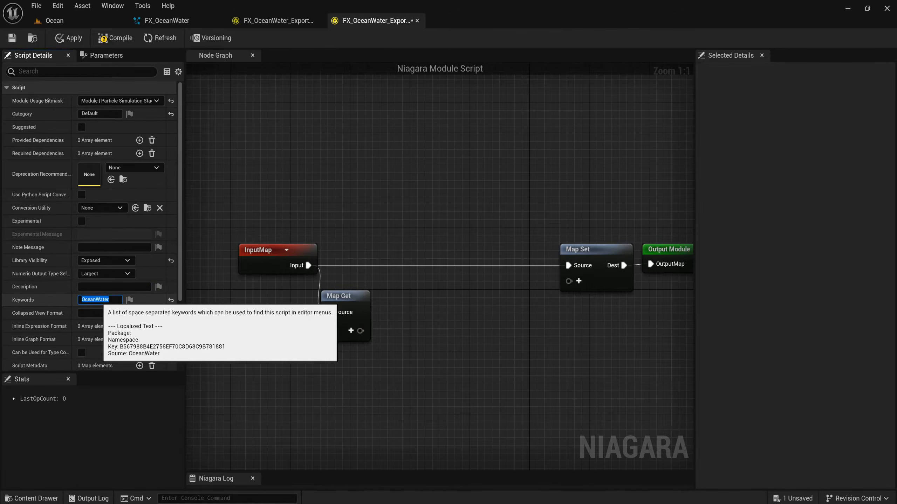
{"action": "left_click", "coordinate": [304, 172]}
{"action": "left_click", "coordinate": [116, 55]}
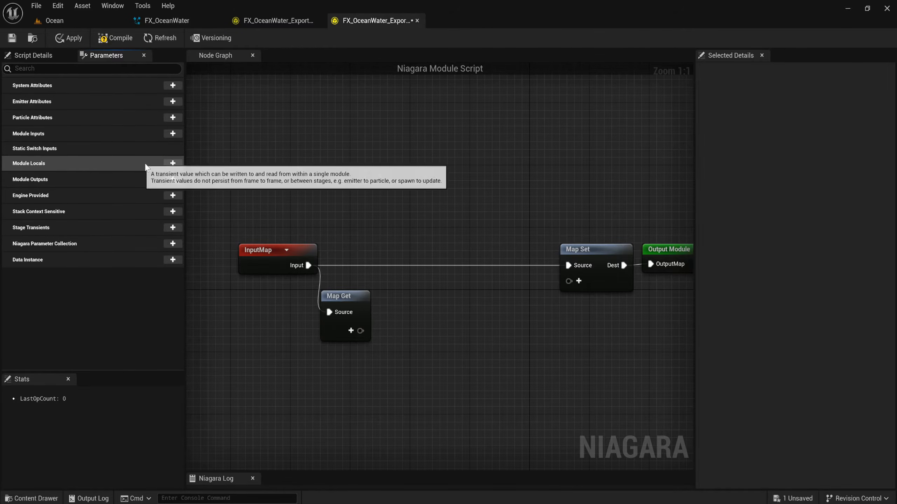
- Add an int32 module local parameter and name it IGNORE
{"action": "left_click", "coordinate": [173, 164]}
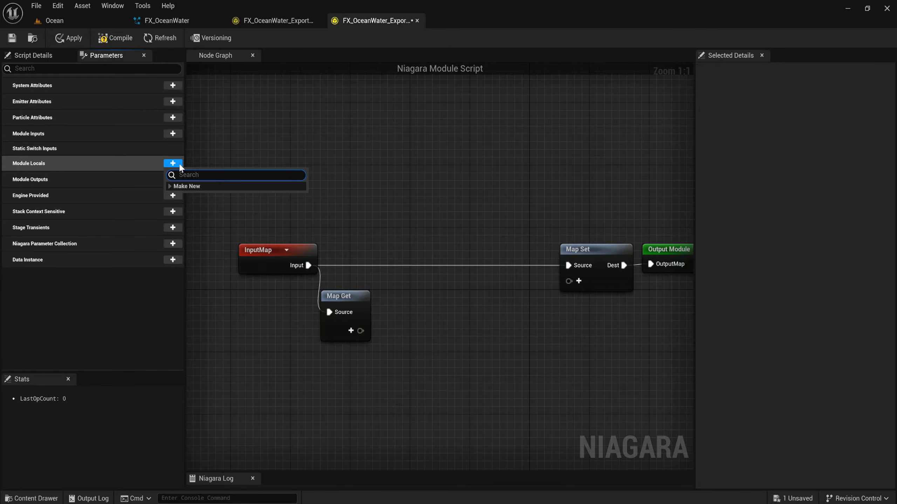
{"action": "type", "text": "int"}
{"action": "key", "text": "Return"}
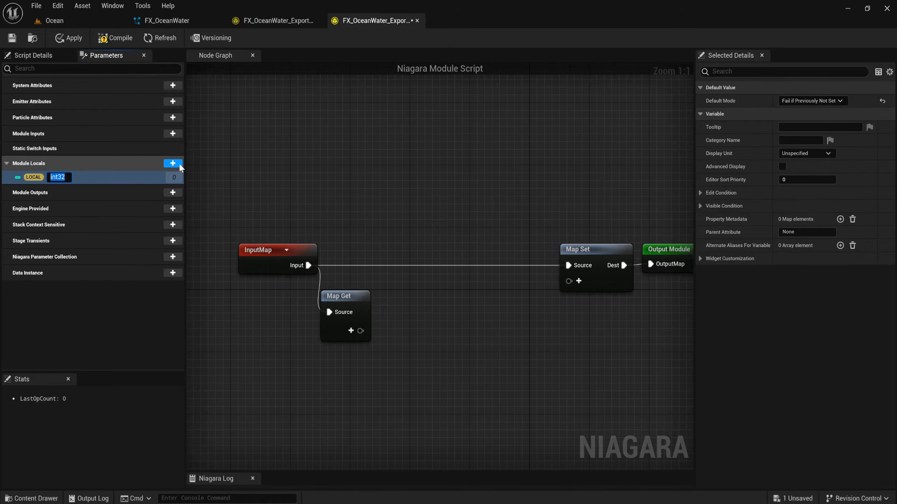
{"action": "key", "text": "BackSpace"}
{"action": "key", "text": "Return"}
- Add an int32 module input and name it CascadeSelector
{"action": "left_click", "coordinate": [173, 134]}
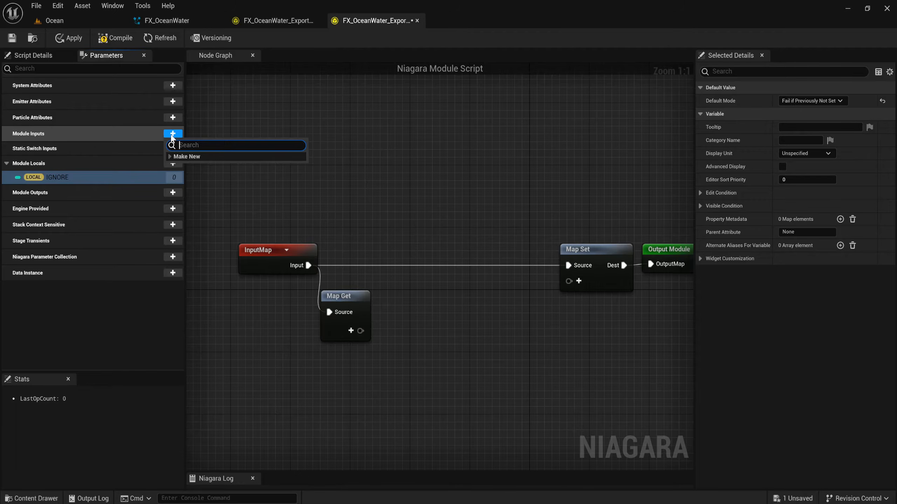
{"action": "type", "text": "int"}
{"action": "key", "text": "Return"}
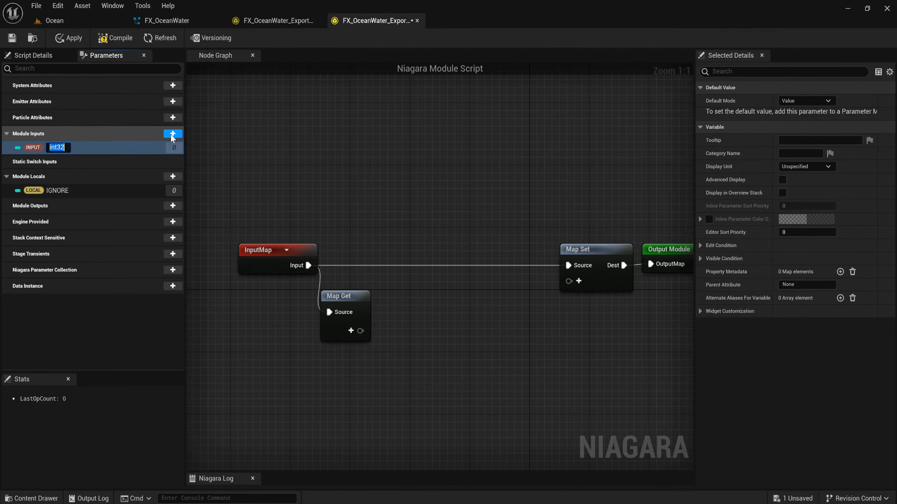
{"action": "type", "text": "CascadeSelector"}
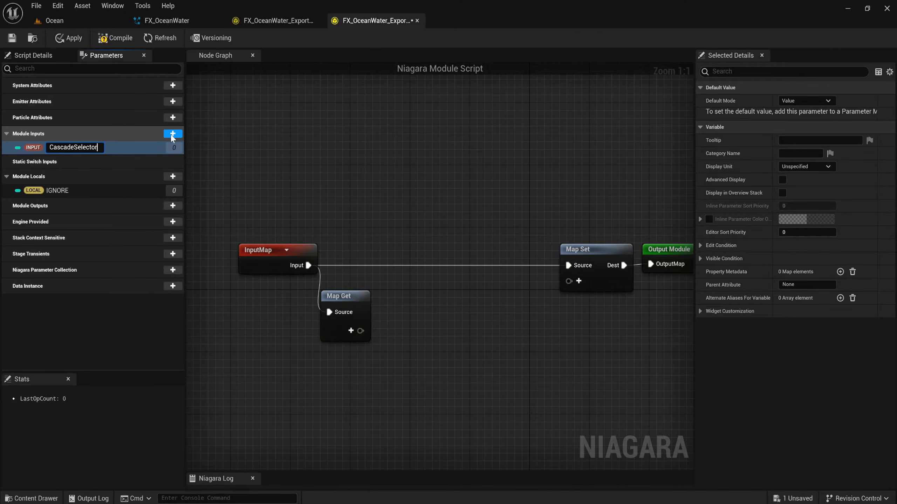
- Add a Grid2D Collection module input and name it FoamGrid
{"action": "left_click", "coordinate": [172, 134]}
{"action": "type", "text": "grid"}
{"action": "key", "text": "Return"}
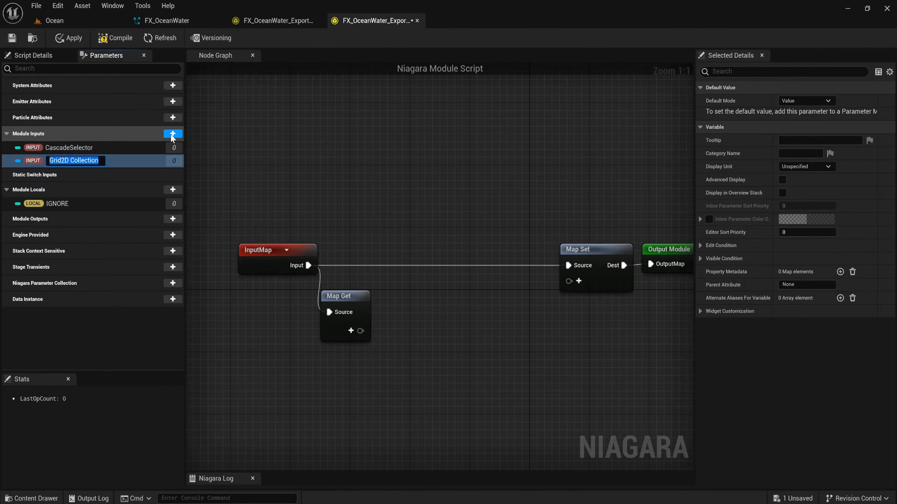
{"action": "type", "text": "Foa"}
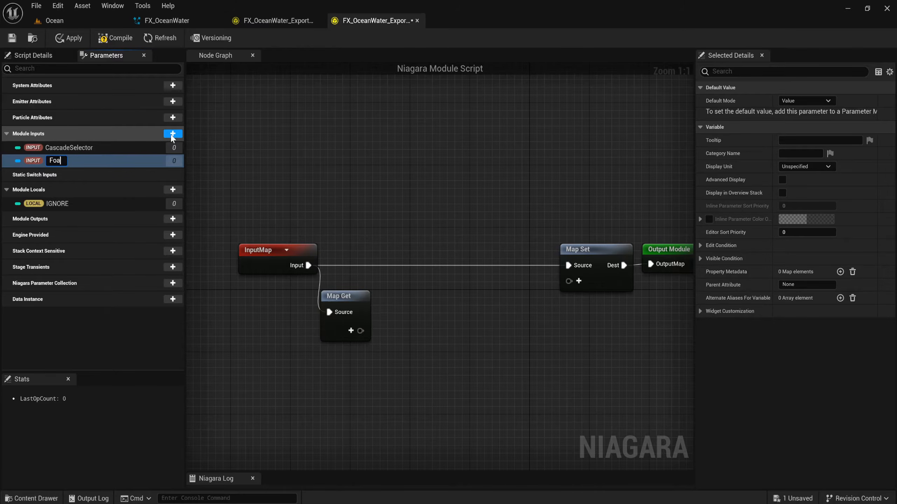
{"action": "type", "text": "mGrid"}
- Create a Grid2D Collection module input named RT_PixelAttribsA
{"action": "left_click", "coordinate": [173, 134]}
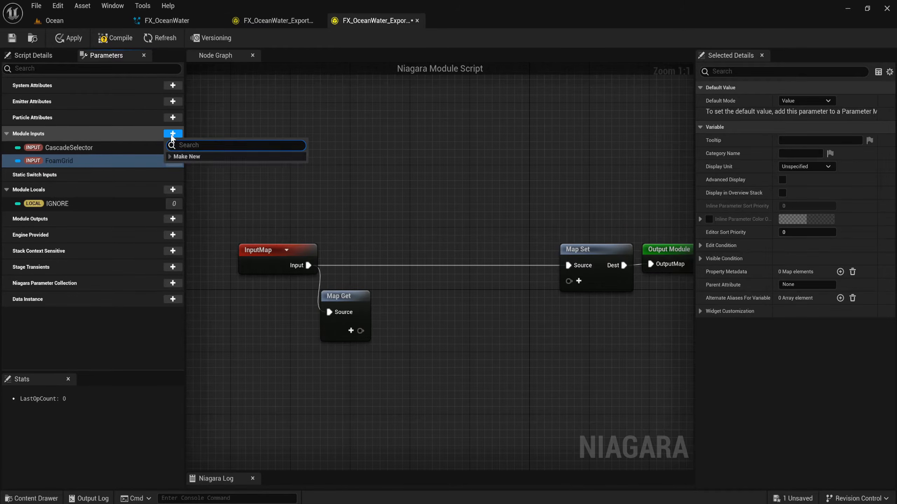
{"action": "type", "text": "gr"}
{"action": "key", "text": "Return"}
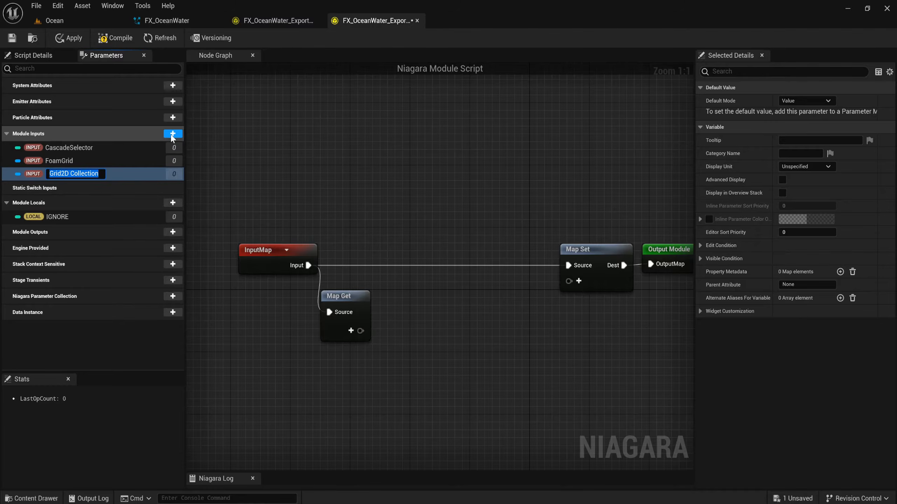
{"action": "type", "text": "RT"}
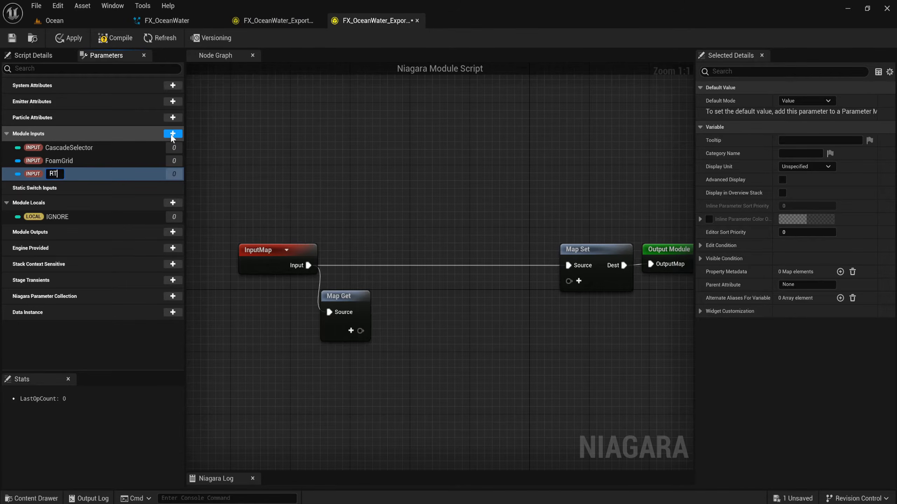
{"action": "type", "text": "_PixelAttribsA"}
{"action": "key", "text": "Return"}
- Create another Grid2D Collection module input, named RT_PixelAttribsB
{"action": "left_click", "coordinate": [172, 134]}
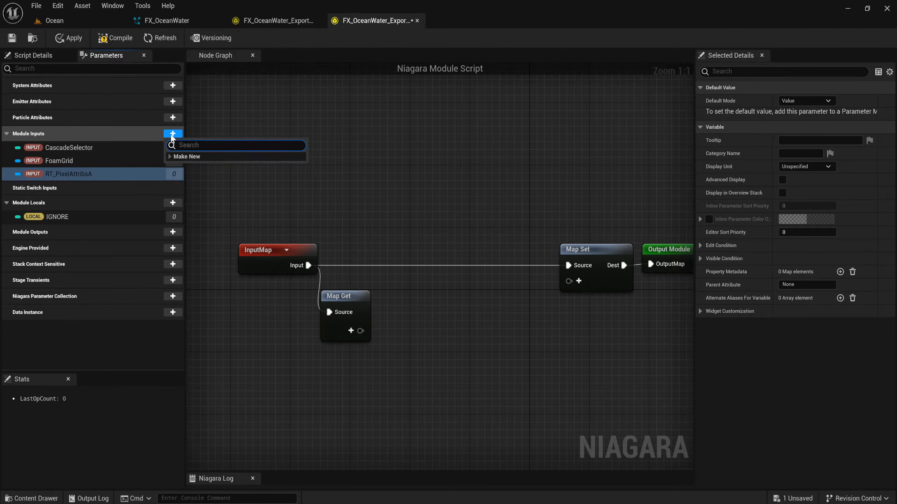
{"action": "type", "text": "grid"}
{"action": "key", "text": "Return"}
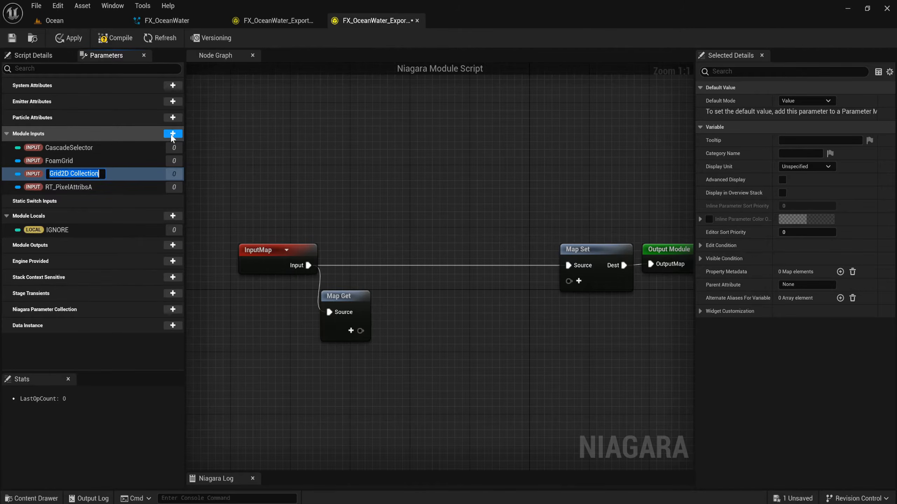
{"action": "type", "text": "RT_P"}
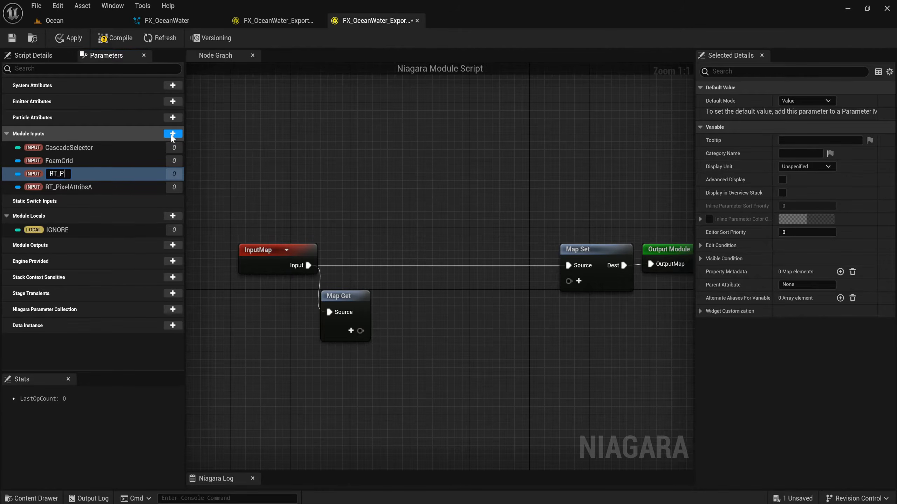
{"action": "type", "text": "ixelAttribsB"}
{"action": "key", "text": "Return"}
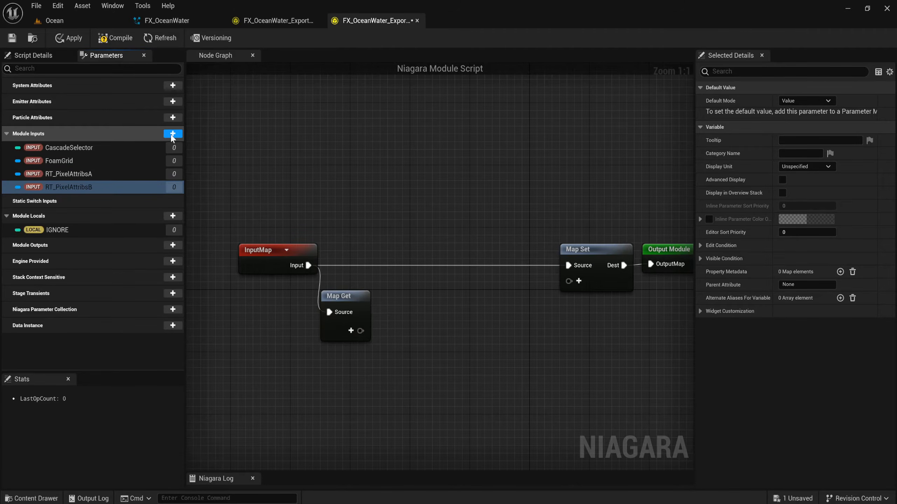
- Reposition the Map Get node slightly and add the CascadeSelector and FoamGrid inputs to it
{"action": "right_click_drag", "start_coordinate": [386, 275], "coordinate": [326, 210]}
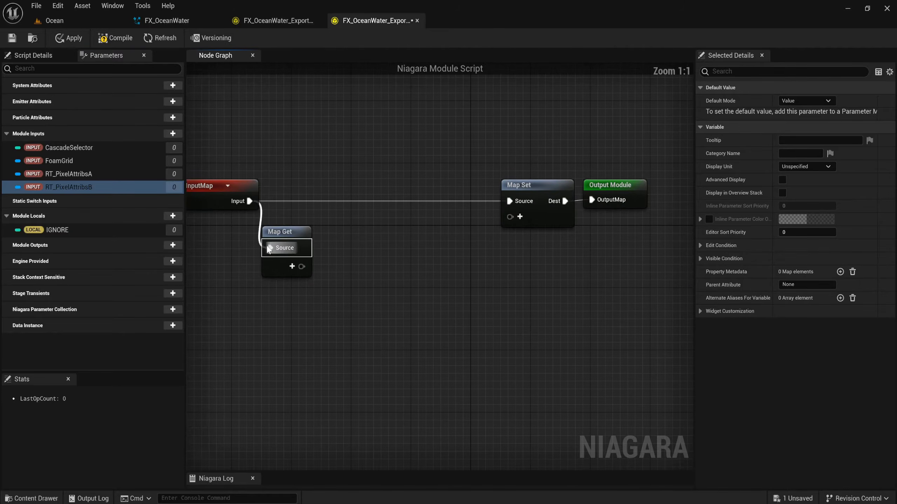
{"action": "left_click_drag", "start_coordinate": [286, 237], "coordinate": [293, 229]}
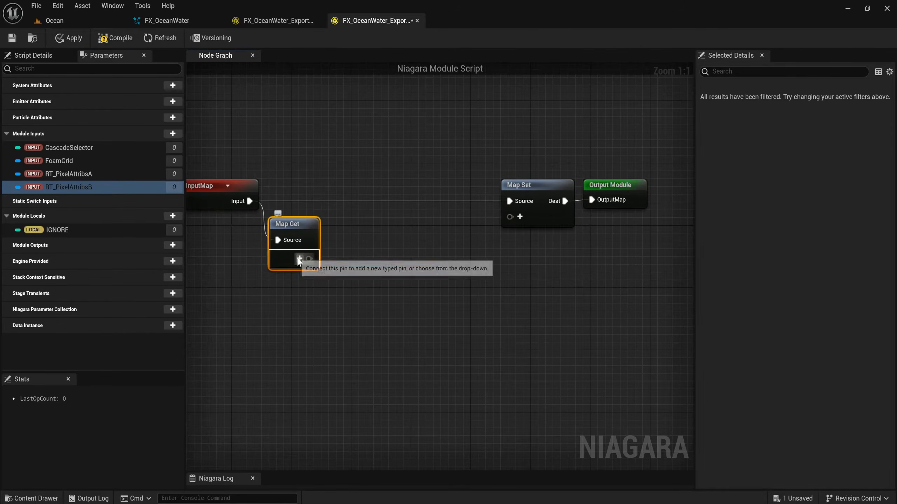
{"action": "left_click", "coordinate": [299, 259]}
{"action": "type", "text": "casc"}
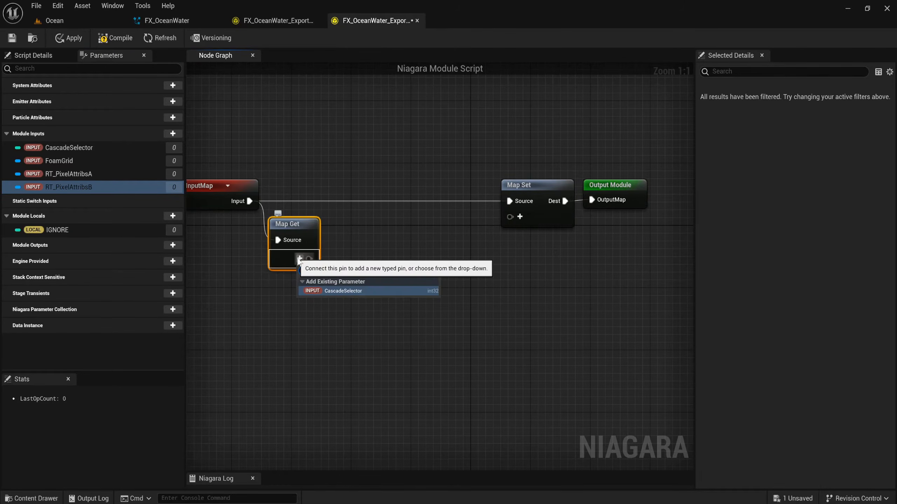
{"action": "key", "text": "Return"}
{"action": "left_click", "coordinate": [362, 299]}
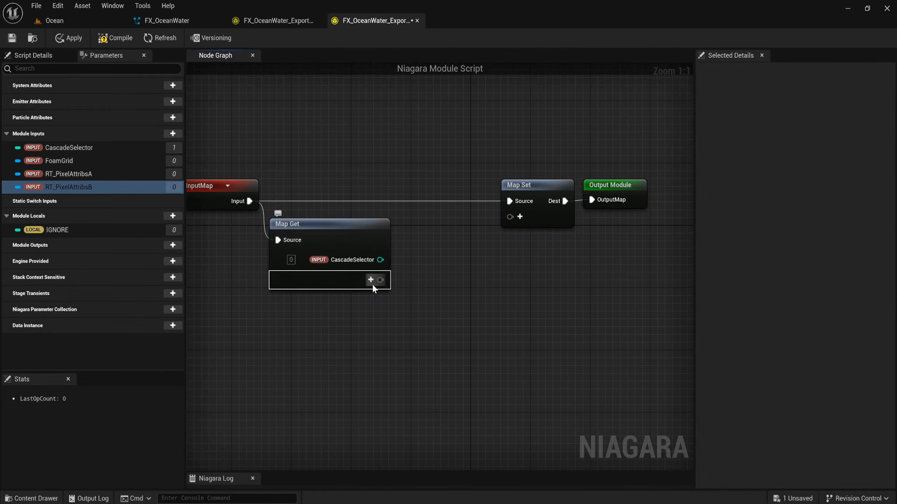
{"action": "left_click", "coordinate": [372, 285]}
{"action": "type", "text": "foam"}
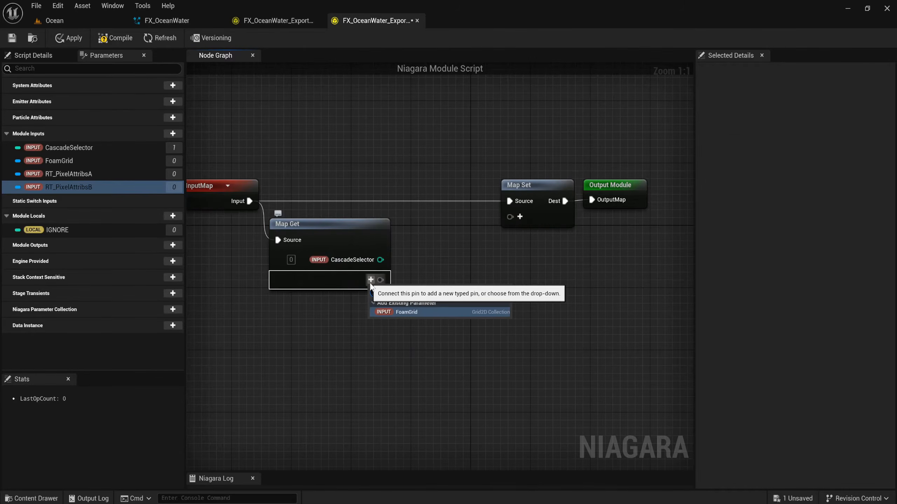
{"action": "key", "text": "Return"}
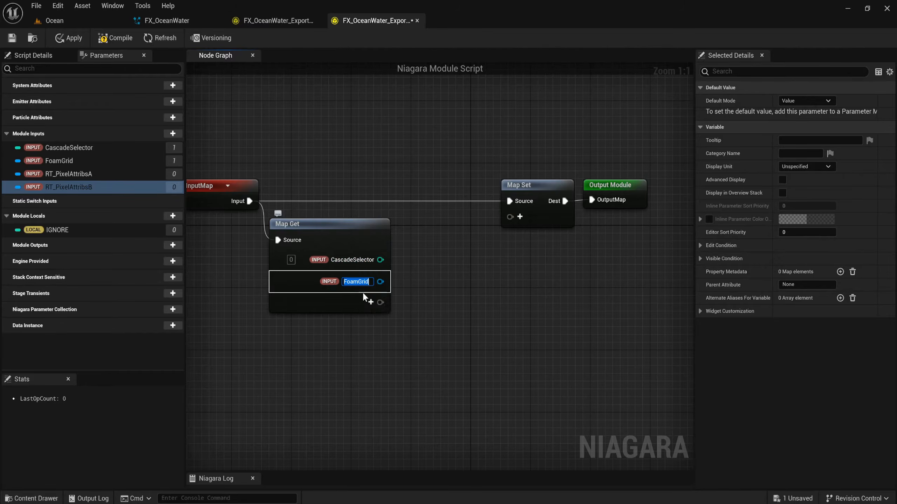
- Add the RT_PixelAttribsA and RT_PixelAttribsB inputs to the Map Get node
{"action": "left_click", "coordinate": [373, 301]}
{"action": "type", "text": "pixel"}
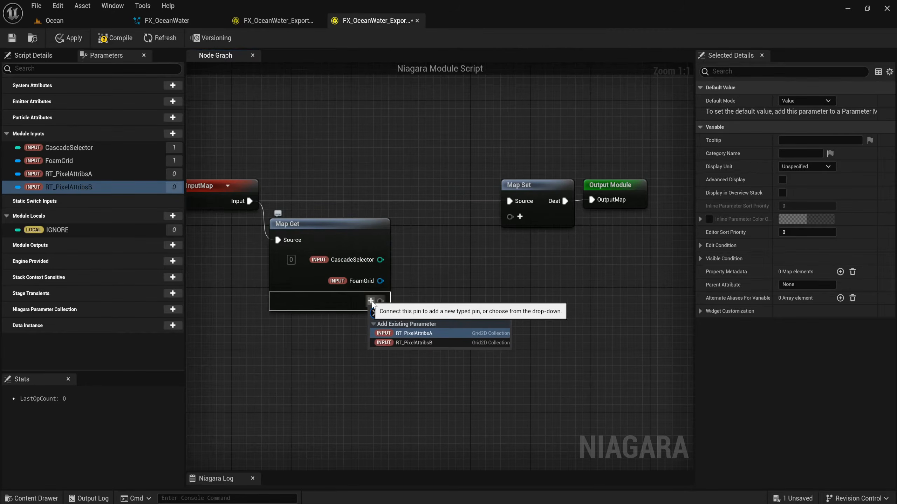
{"action": "key", "text": "Return"}
{"action": "left_click", "coordinate": [370, 325]}
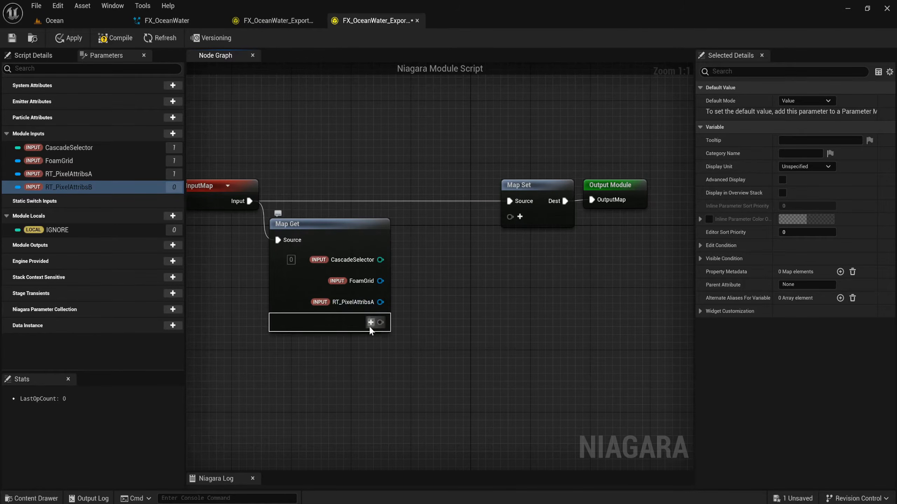
{"action": "left_click", "coordinate": [370, 326]}
{"action": "type", "text": "pixel"}
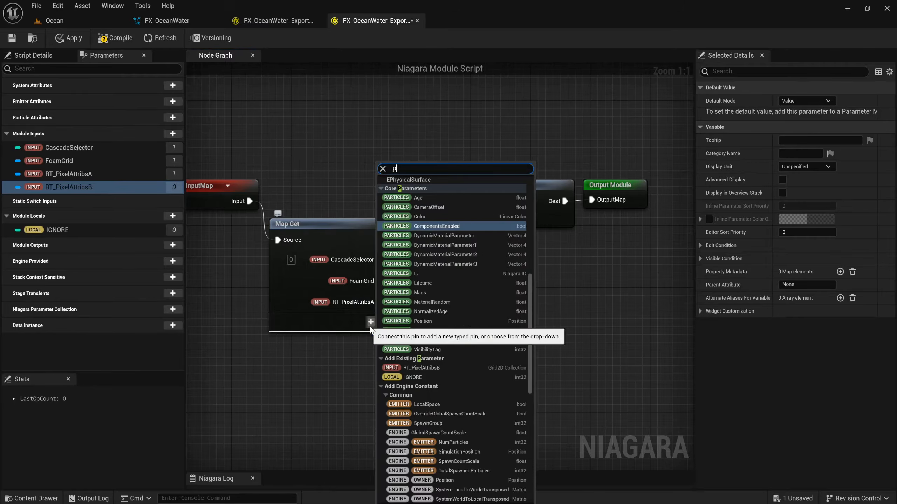
{"action": "key", "text": "Return"}
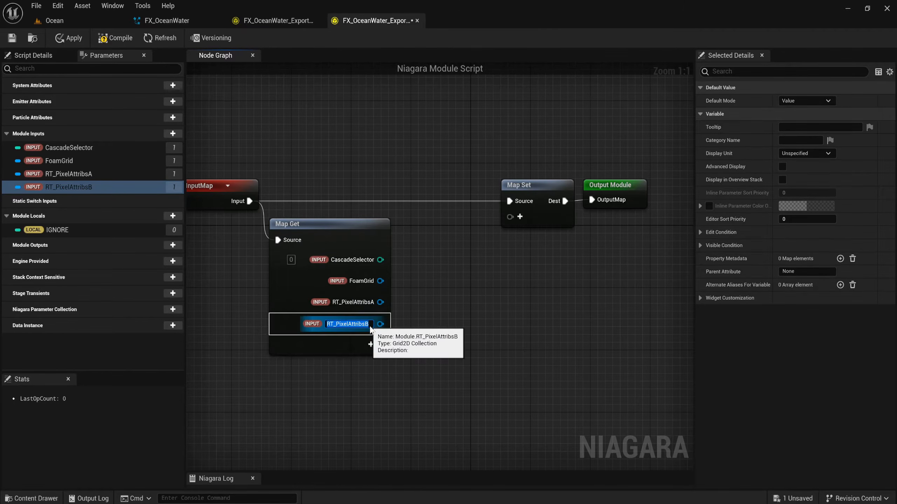
{"action": "left_click", "coordinate": [513, 265]}
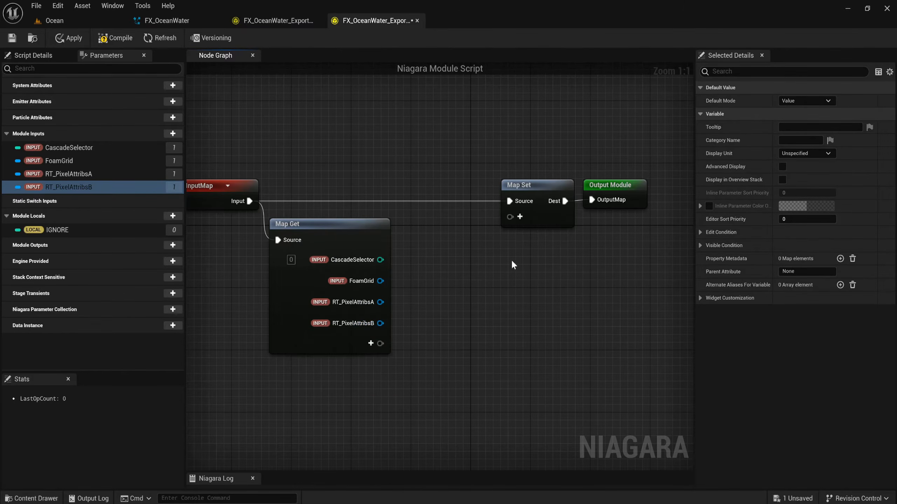
- Add the local IGNORE parameter to the Map Set node and move Map Set and Output Module farther from Map Get
{"action": "left_click", "coordinate": [520, 216]}
{"action": "type", "text": "ignore"}
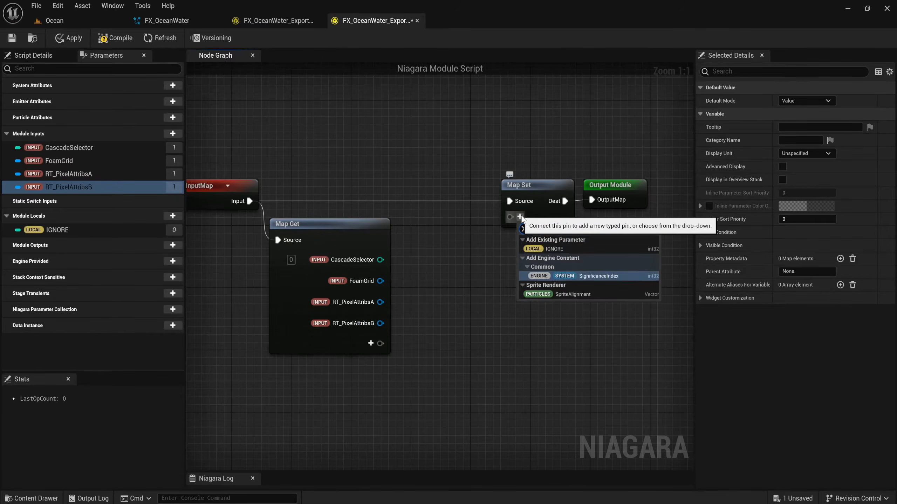
{"action": "key", "text": "Return"}
{"action": "right_click_drag", "start_coordinate": [627, 290], "coordinate": [476, 269]}
{"action": "left_click_drag", "start_coordinate": [484, 176], "coordinate": [536, 174]}
{"action": "left_click", "coordinate": [391, 166], "text": "shift"}
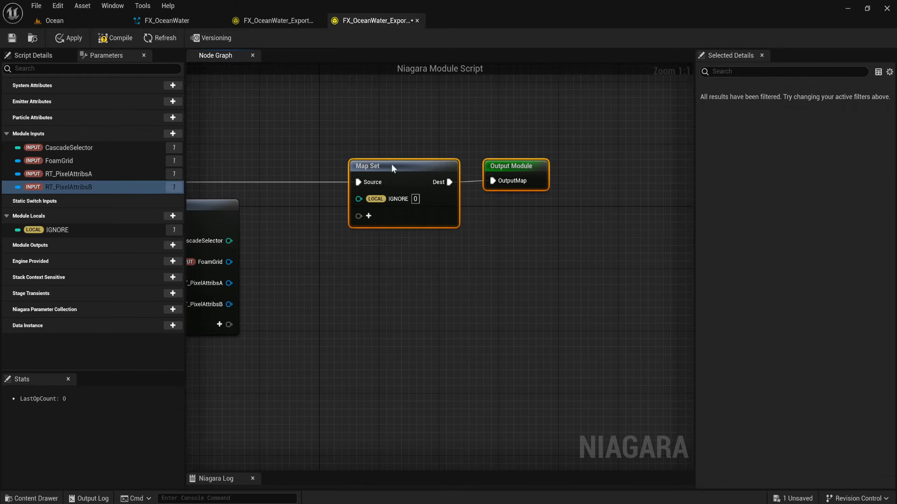
{"action": "left_click_drag", "start_coordinate": [391, 166], "coordinate": [585, 166]}
- Add a Custom Hlsl node and place it in the gap between the Map Get and Map Set nodes
{"action": "right_click_drag", "start_coordinate": [292, 250], "coordinate": [359, 246]}
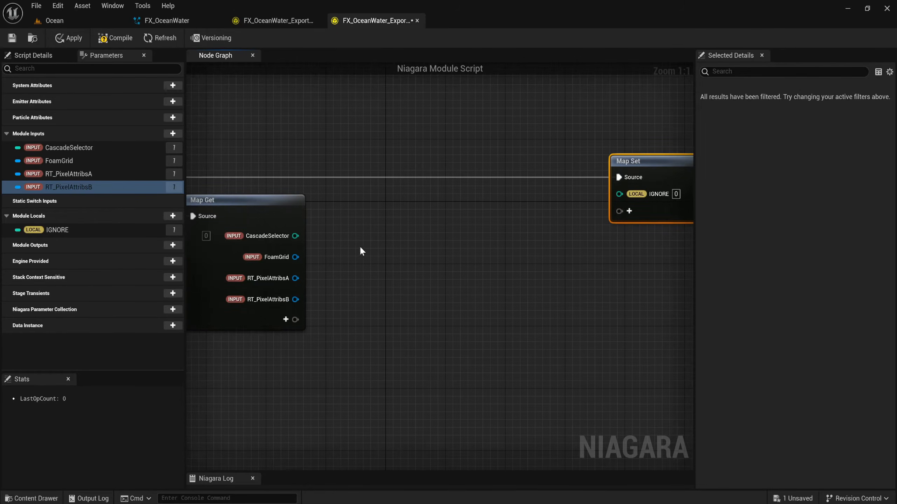
{"action": "right_click", "coordinate": [384, 237]}
{"action": "type", "text": "h"}
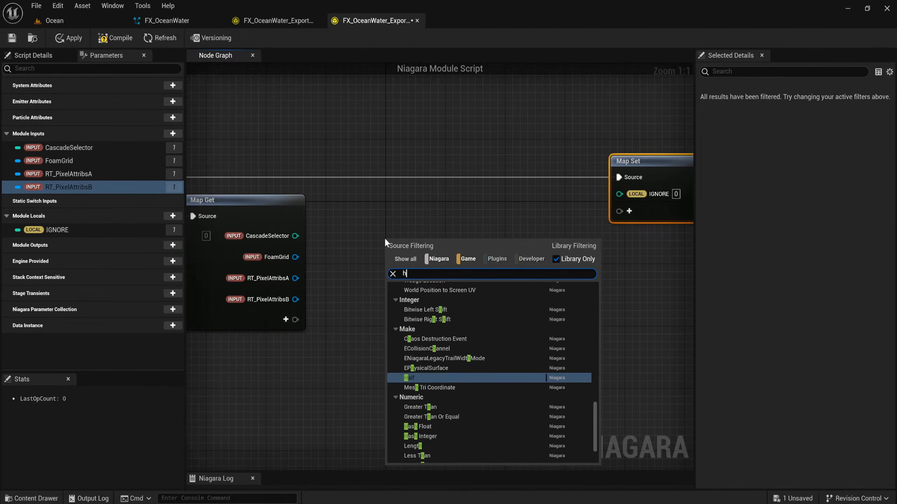
{"action": "type", "text": "lsl"}
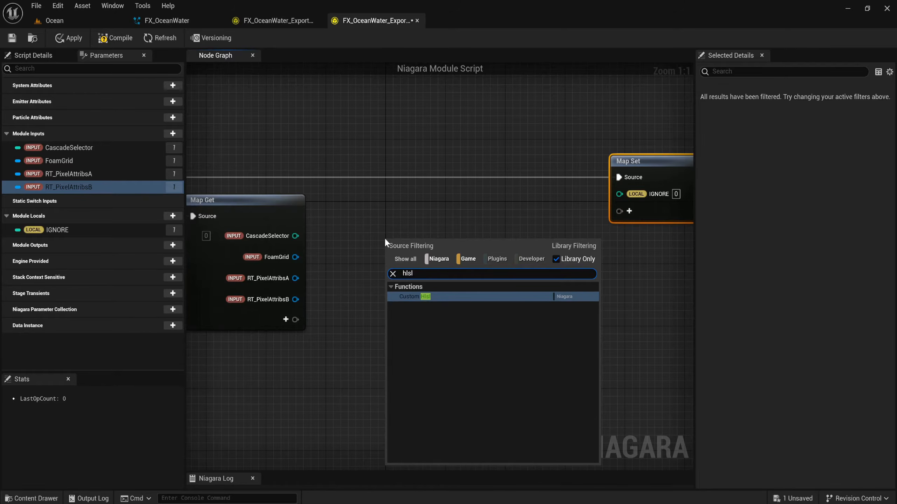
{"action": "key", "text": "Return"}
{"action": "left_click", "coordinate": [448, 183]}
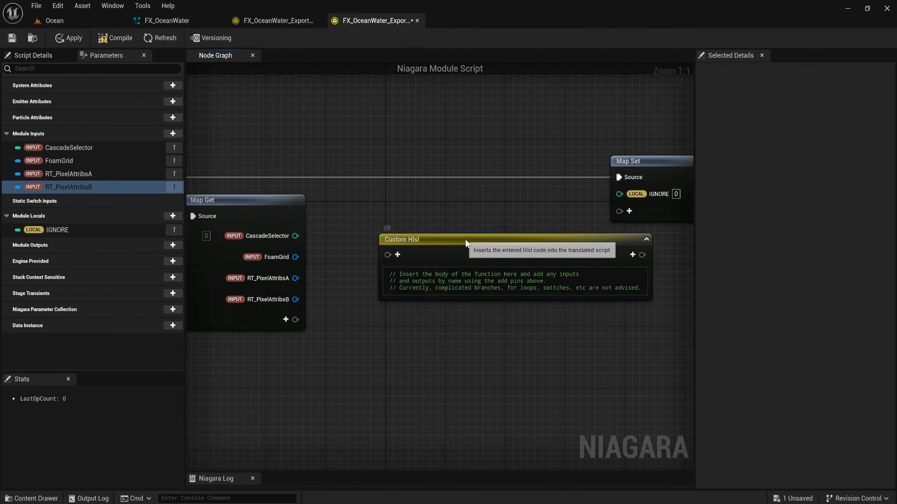
{"action": "left_click_drag", "start_coordinate": [466, 241], "coordinate": [429, 215]}
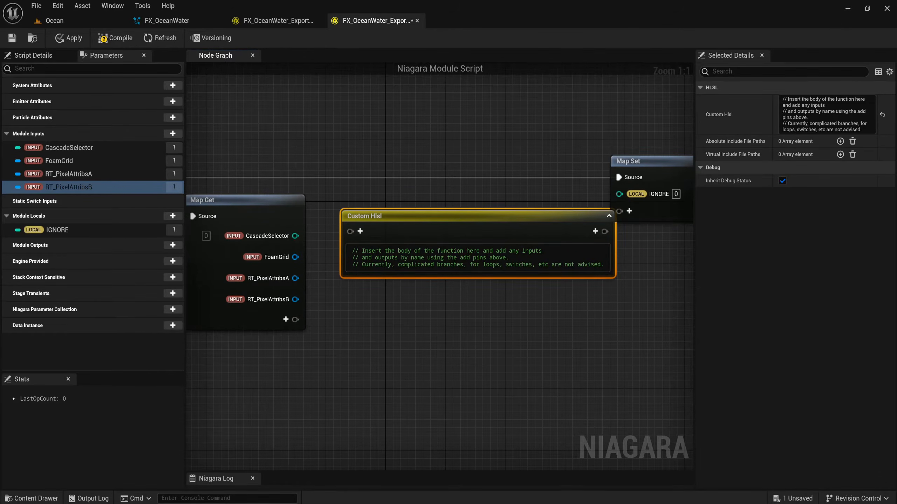
- Copy the full 17-line GPU_SIMULATION snippet from the ocean simulation tutorial in the browser and replace the Custom Hlsl node's placeholder code with it
{"action": "left_click", "coordinate": [117, 503]}
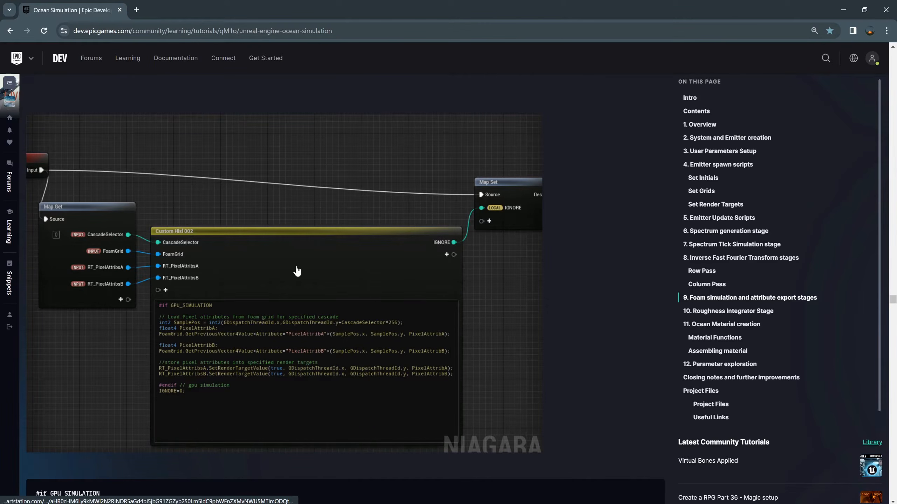
{"action": "scroll", "coordinate": [302, 271], "scroll_direction": "up", "scroll_amount": 5}
{"action": "scroll", "coordinate": [301, 265], "scroll_direction": "down", "scroll_amount": 12}
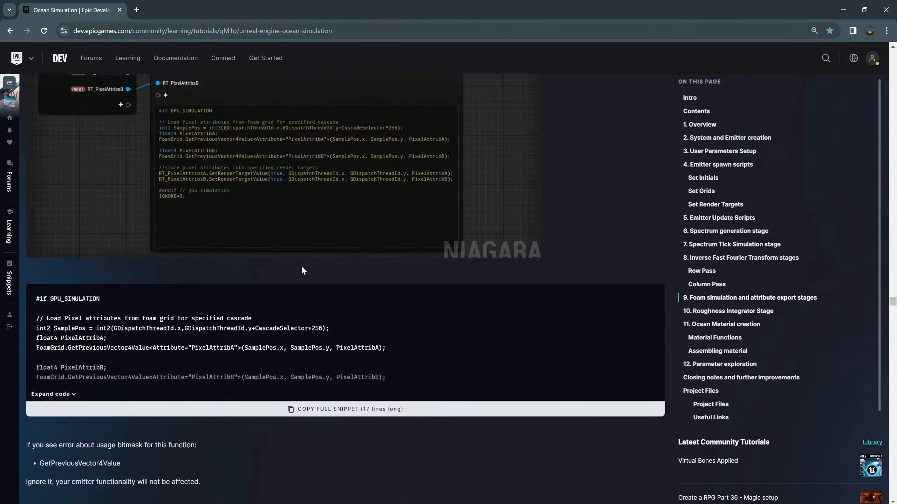
{"action": "scroll", "coordinate": [293, 267], "scroll_direction": "up", "scroll_amount": 1}
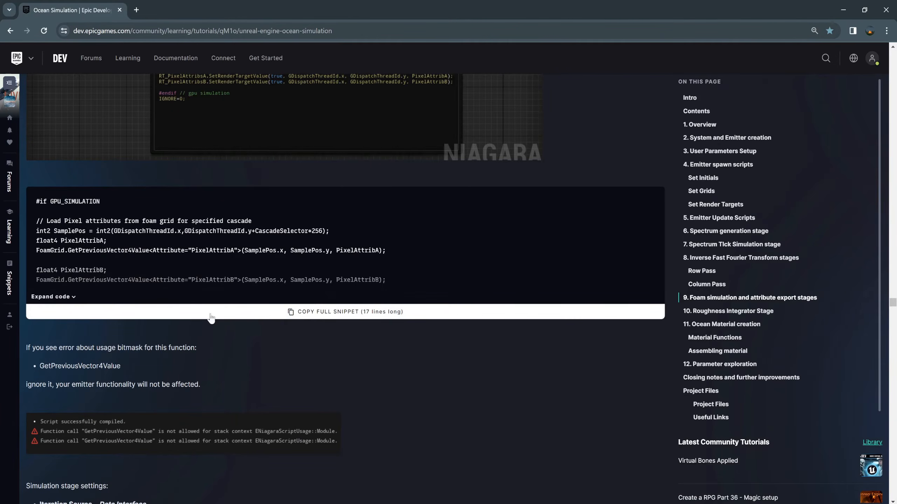
{"action": "left_click", "coordinate": [359, 314]}
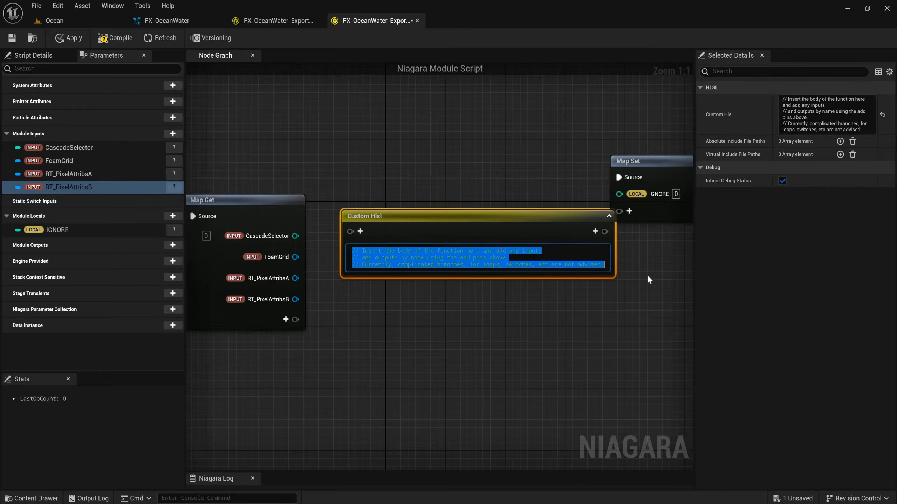
{"action": "type", "text": "#if GPU_SIMULATION  // Load Pixel attributes from foam grid for specified cascade int2 SamplePos = int2(GDispatchThreadId.x,GDispatchThreadId.y+CascadeSelector*256); float4 PixelAttribA; FoamGrid.GetPreviousVector4Value<Attribute=\"PixelAttribA\">(SamplePos.x, SamplePos.y, PixelAttribA);  float4 PixelAttribB; FoamGrid.GetPreviousVector4Value<Attribute=\"PixelAttribB\">(SamplePos.x, SamplePos.y, PixelAttribB);  //store pixel attributes into specified render targets RT_PixelAttribsA.SetRenderTargetValue(true, GDispatchThreadId.x, GDispatchThreadId.y, PixelAttribA); RT_PixelAttribsB.SetRenderTargetValue(true, GDispatchThreadId.x, GDispatchThreadId.y, PixelAttribB);  #endif // gpu simulation IGNORE=0;"}
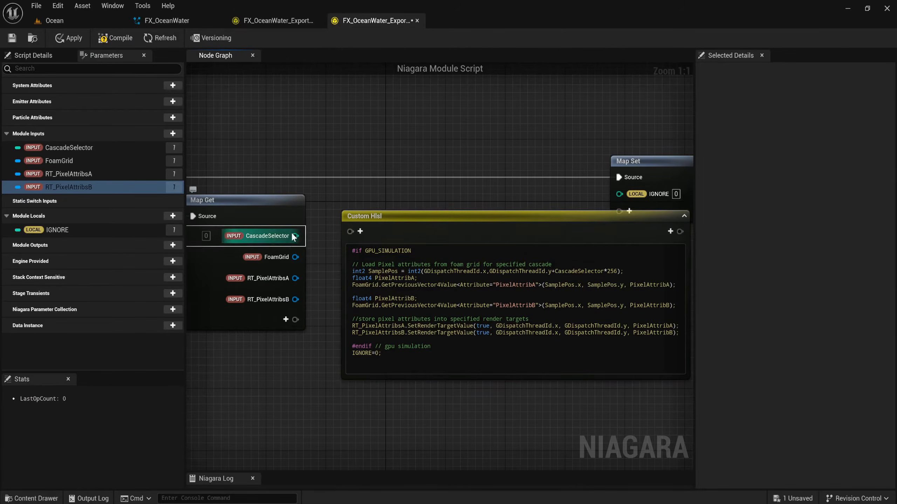
- Connect Map Get's CascadeSelector, FoamGrid, RT_PixelAttribsA and RT_PixelAttribsB outputs to new inputs on the Custom Hlsl node
{"action": "left_click_drag", "start_coordinate": [296, 236], "coordinate": [351, 232]}
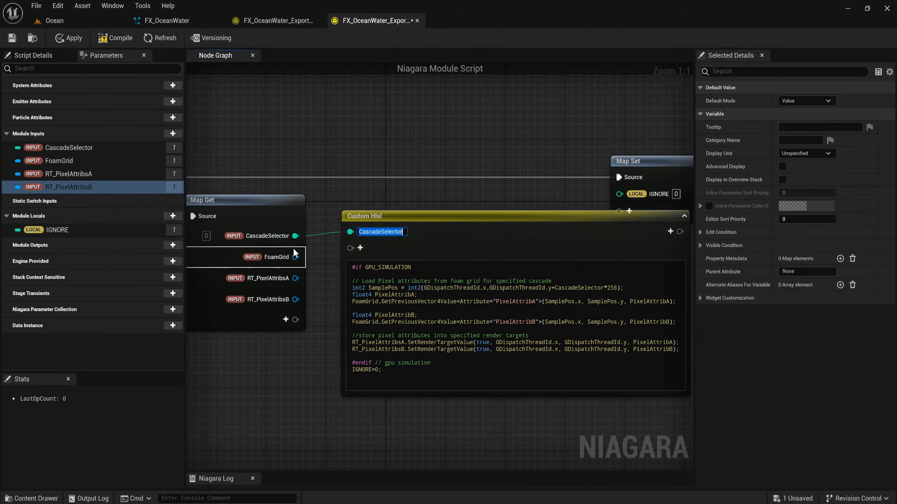
{"action": "left_click_drag", "start_coordinate": [296, 257], "coordinate": [350, 246]}
{"action": "left_click_drag", "start_coordinate": [295, 278], "coordinate": [360, 261]}
{"action": "left_click_drag", "start_coordinate": [295, 299], "coordinate": [351, 276]}
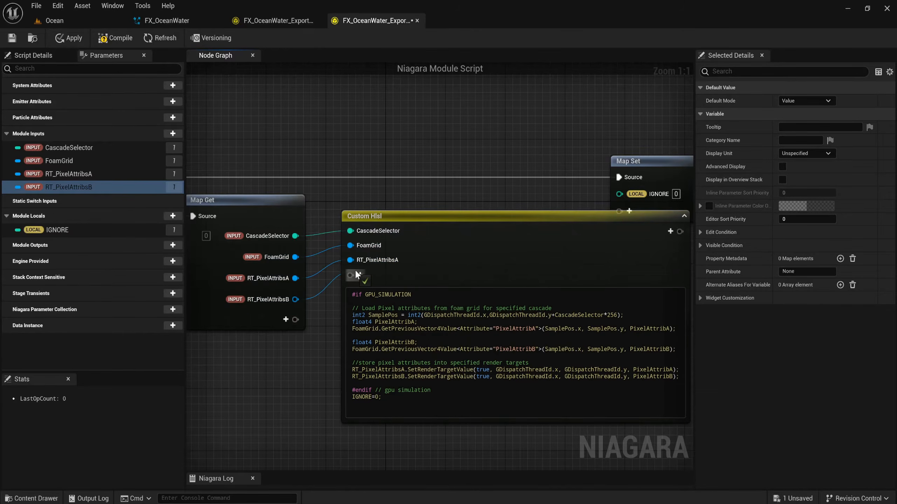
- Move the Custom Hlsl node slightly lower and link Map Set's IGNORE pin to a new Custom Hlsl output
{"action": "left_click_drag", "start_coordinate": [455, 257], "coordinate": [440, 272]}
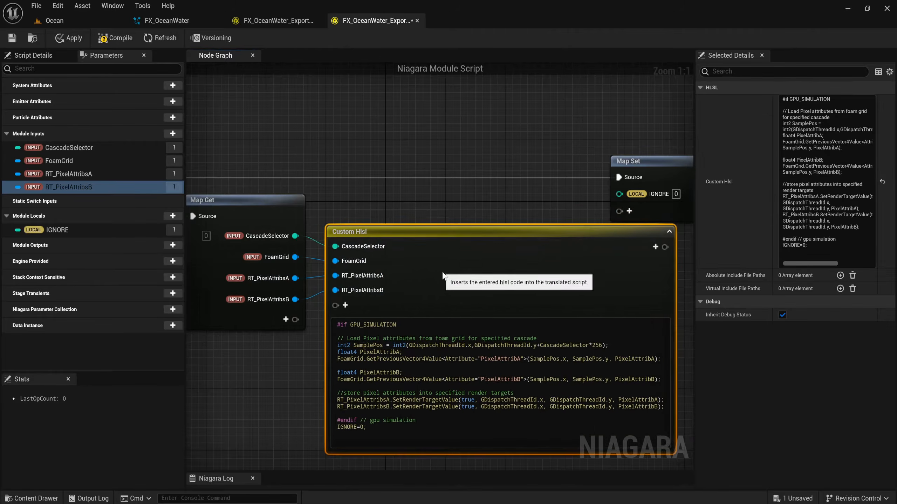
{"action": "right_click_drag", "start_coordinate": [591, 277], "coordinate": [476, 276]}
{"action": "left_click_drag", "start_coordinate": [505, 193], "coordinate": [540, 249]}
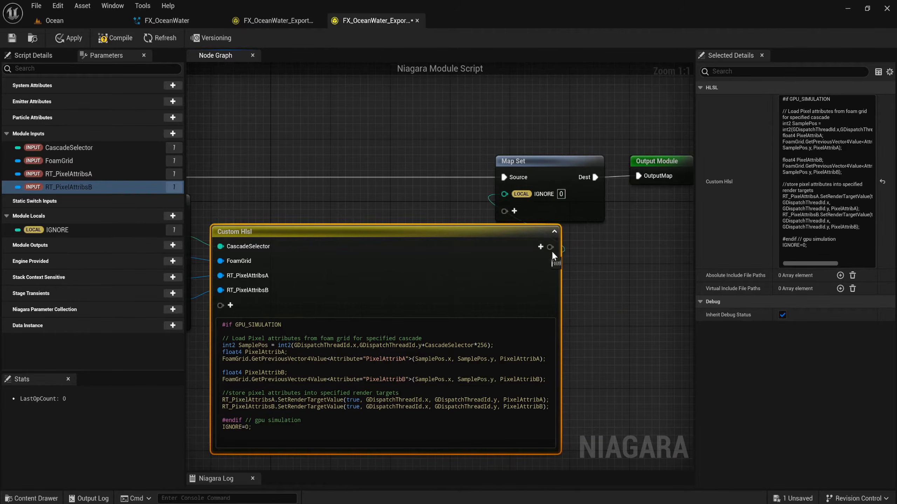
{"action": "scroll", "coordinate": [521, 267], "scroll_direction": "down", "scroll_amount": 3}
{"action": "right_click_drag", "start_coordinate": [354, 225], "coordinate": [387, 230]}
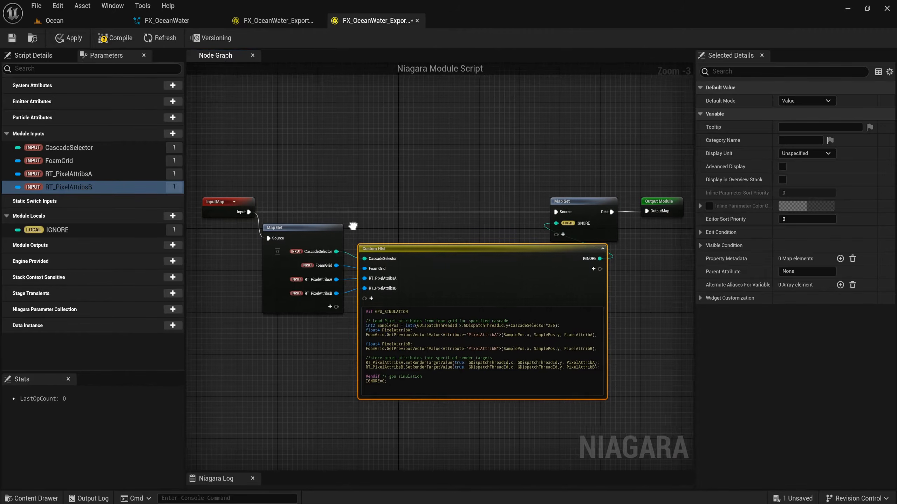
- Apply the module script changes, enlarge the Niagara Log to examine the compile messages, and select the RT_PixelAttribsA input parameter
{"action": "left_click", "coordinate": [69, 38]}
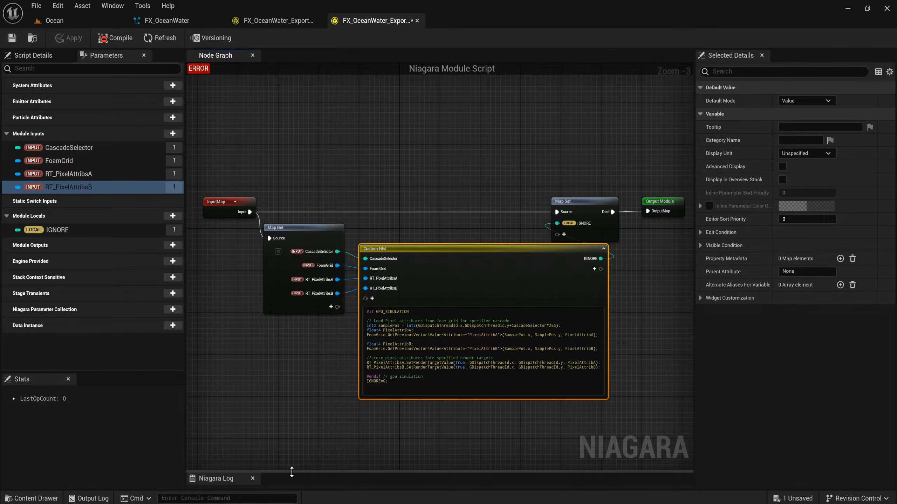
{"action": "left_click_drag", "start_coordinate": [292, 472], "coordinate": [294, 391]}
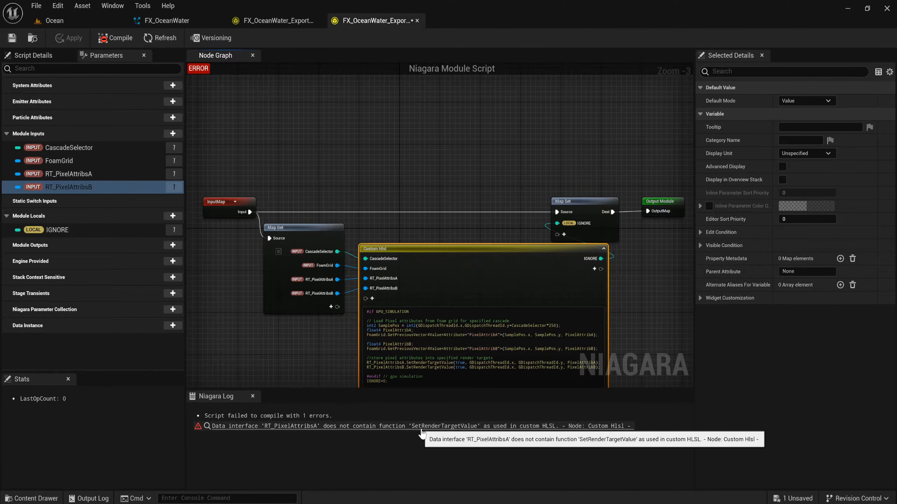
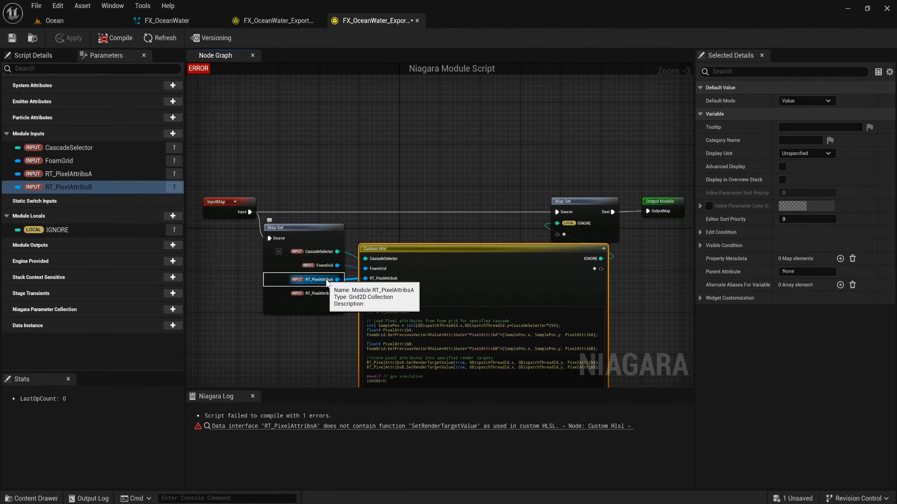
{"action": "left_click", "coordinate": [132, 174]}
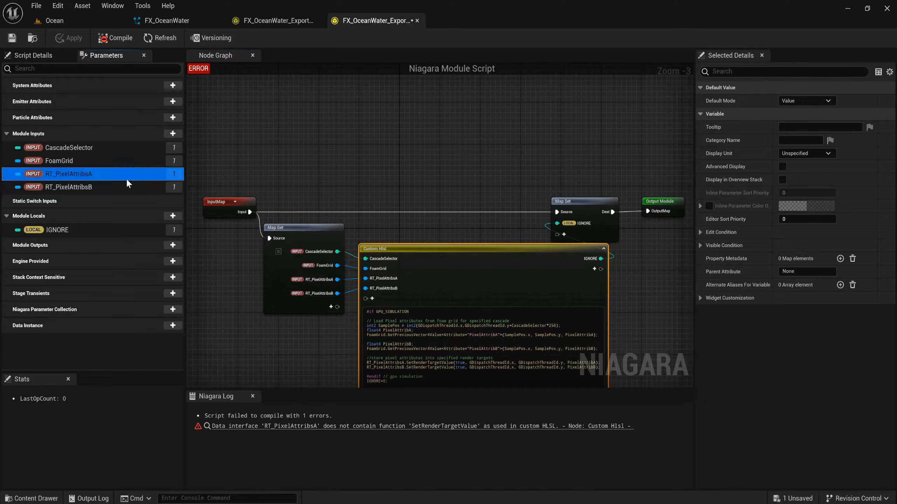
- Disconnect and remove the RT_PixelAttribsA and RT_PixelAttribsB input pins from the Custom Hlsl node
{"action": "left_click_drag", "start_coordinate": [374, 280], "coordinate": [344, 285], "text": "ctrl"}
{"action": "scroll", "coordinate": [368, 294], "scroll_direction": "up", "scroll_amount": 3}
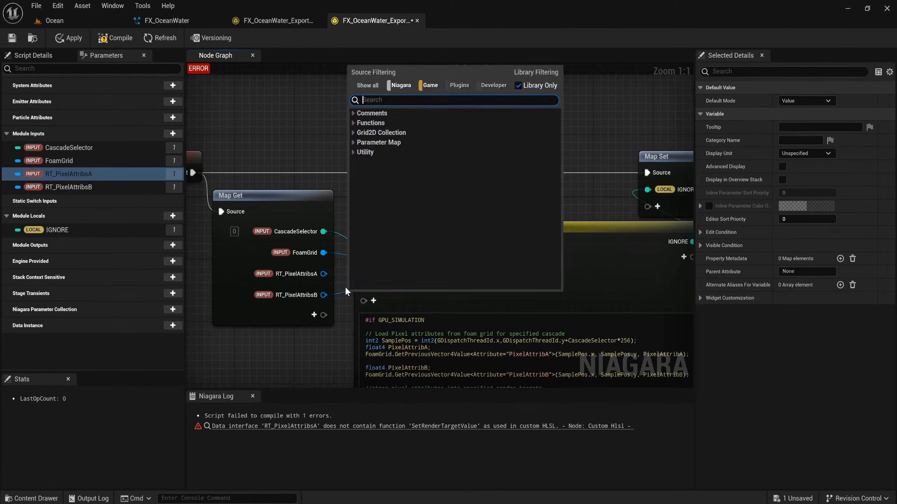
{"action": "left_click", "coordinate": [343, 285]}
{"action": "right_click", "coordinate": [383, 269]}
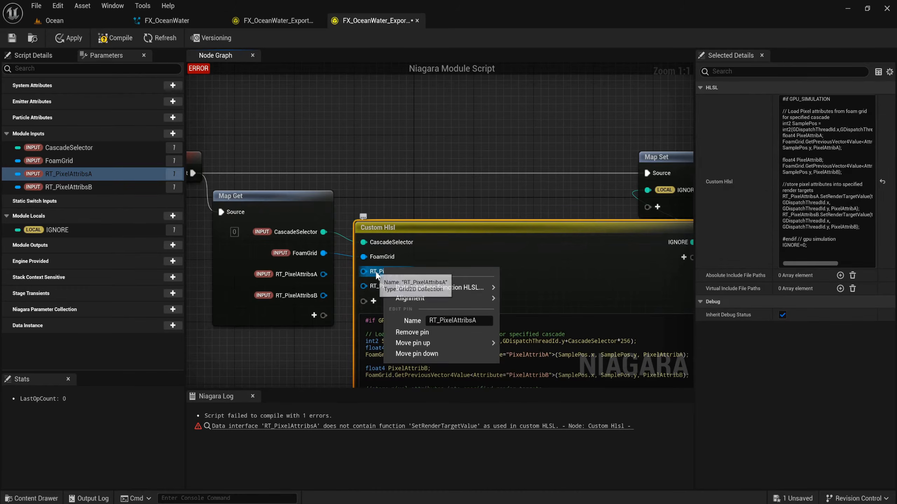
{"action": "left_click", "coordinate": [412, 333]}
{"action": "right_click", "coordinate": [388, 275]}
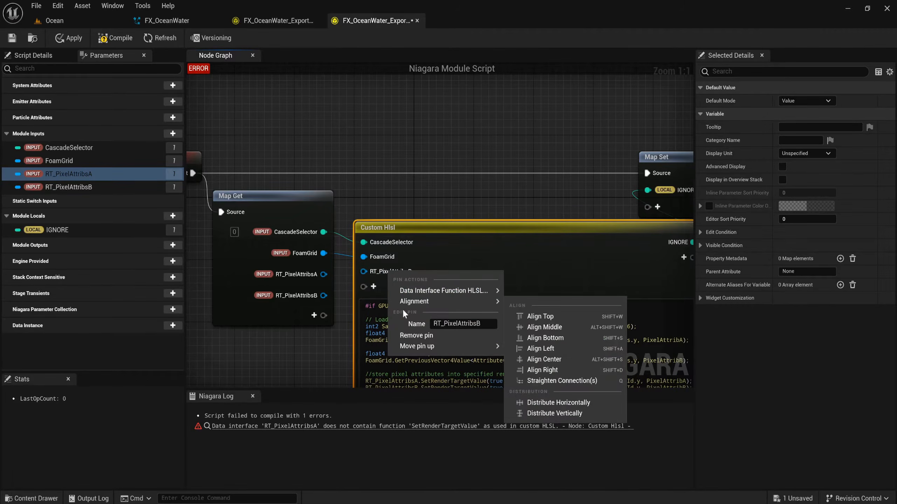
{"action": "left_click", "coordinate": [410, 332]}
- Remove the RT_PixelAttribsA and RT_PixelAttribsB pins from the Map Get node
{"action": "right_click", "coordinate": [296, 278]}
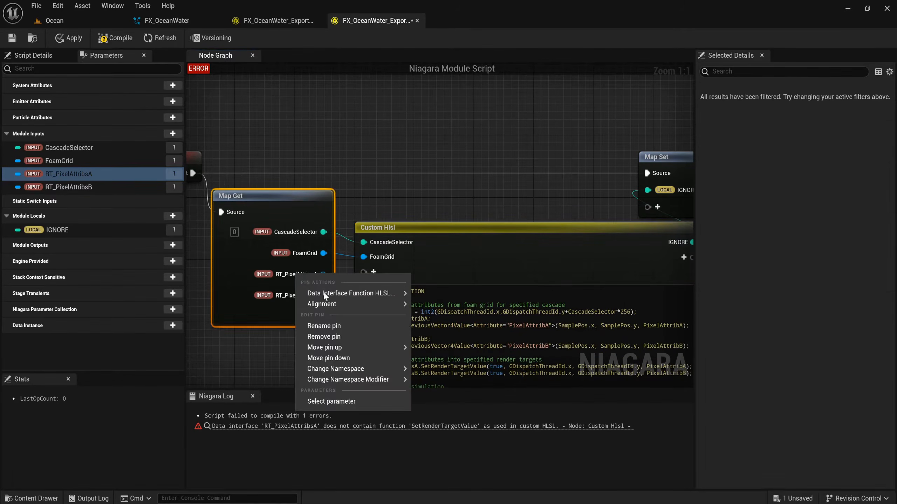
{"action": "left_click", "coordinate": [343, 338]}
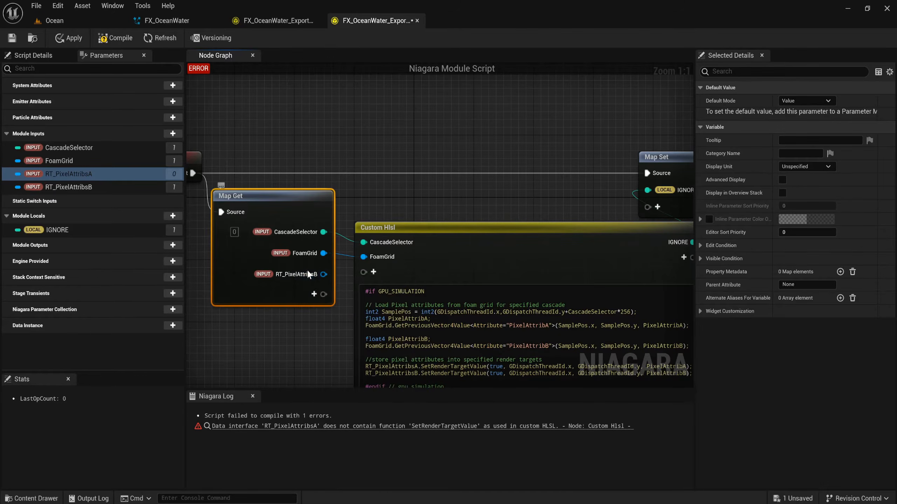
{"action": "right_click", "coordinate": [304, 274]}
{"action": "left_click", "coordinate": [351, 334]}
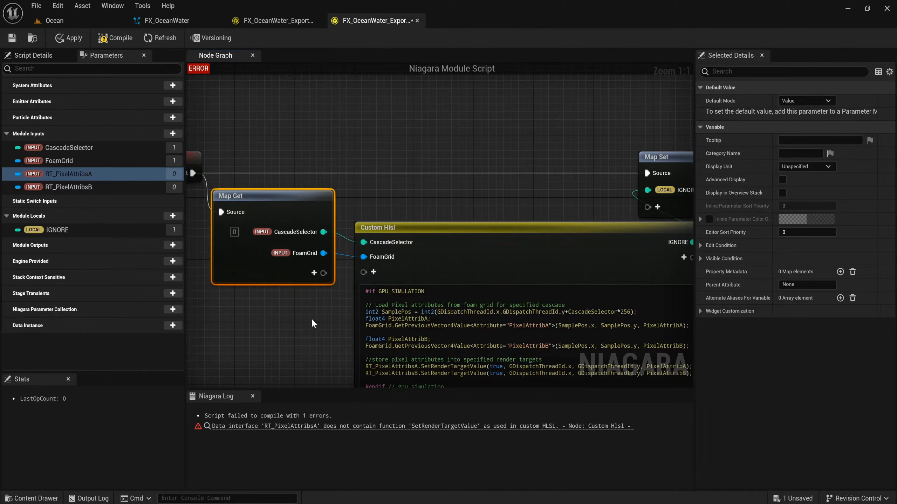
- Delete the RT_PixelAttribsA and RT_PixelAttribsB parameters from the module inputs, then compile and apply the script
{"action": "left_click", "coordinate": [89, 174]}
{"action": "left_click", "coordinate": [101, 187], "text": "shift"}
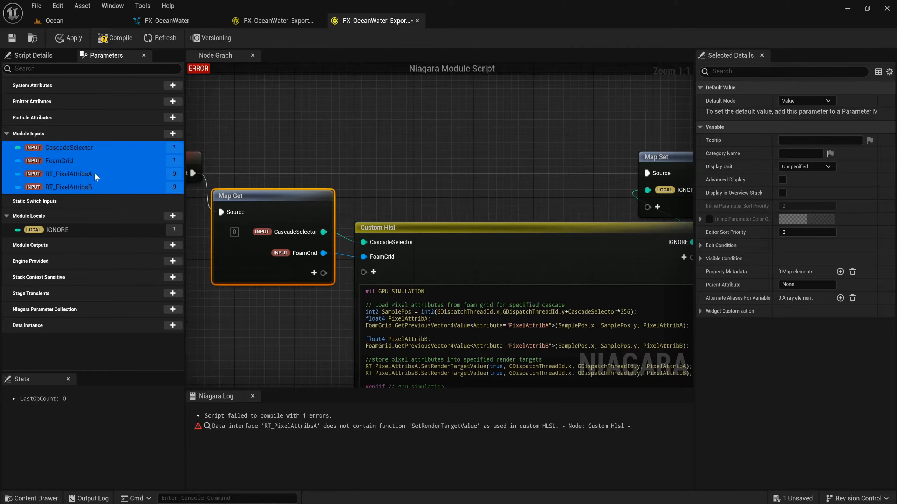
{"action": "left_click", "coordinate": [95, 174]}
{"action": "key", "text": "Delete"}
{"action": "left_click", "coordinate": [93, 172]}
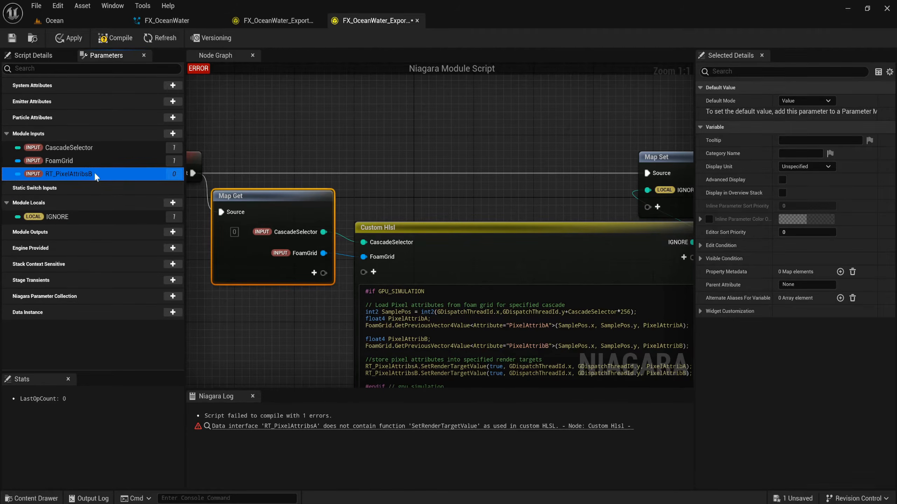
{"action": "key", "text": "Delete"}
{"action": "left_click", "coordinate": [113, 40]}
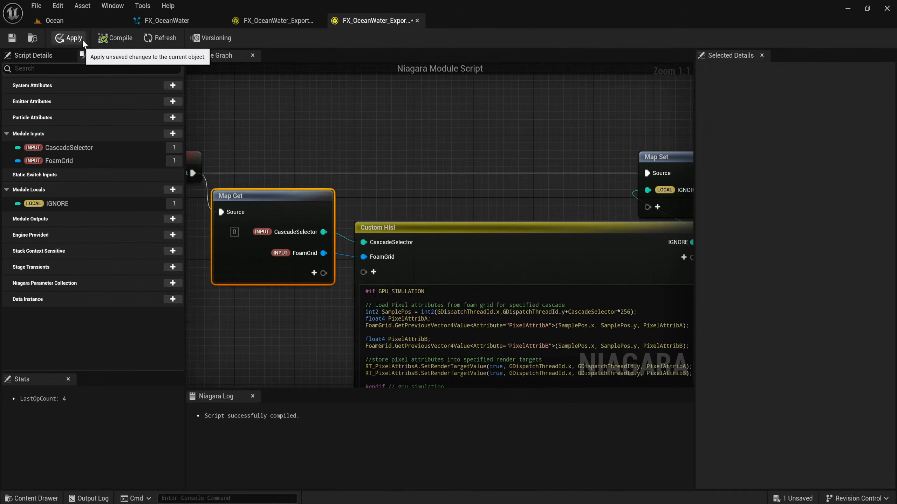
{"action": "left_click", "coordinate": [69, 38]}
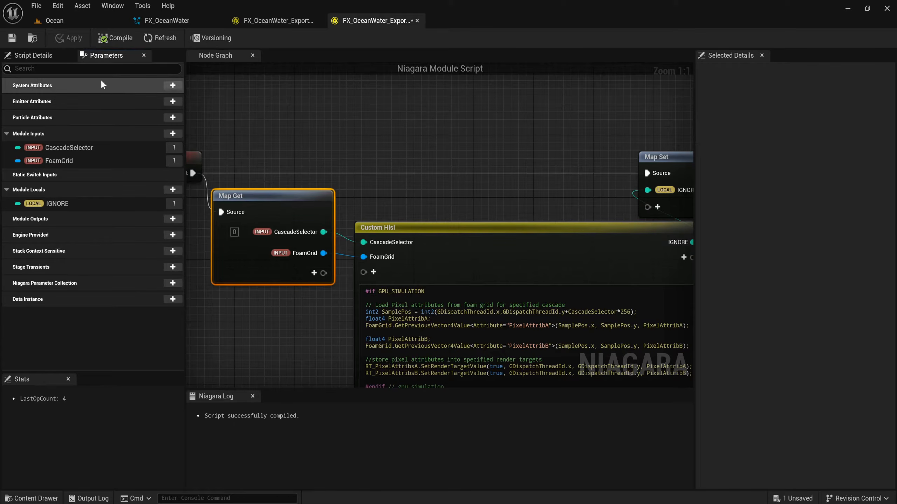
- Create a Render Target 2D module input named RT_PixelAttribsA
{"action": "left_click", "coordinate": [173, 134]}
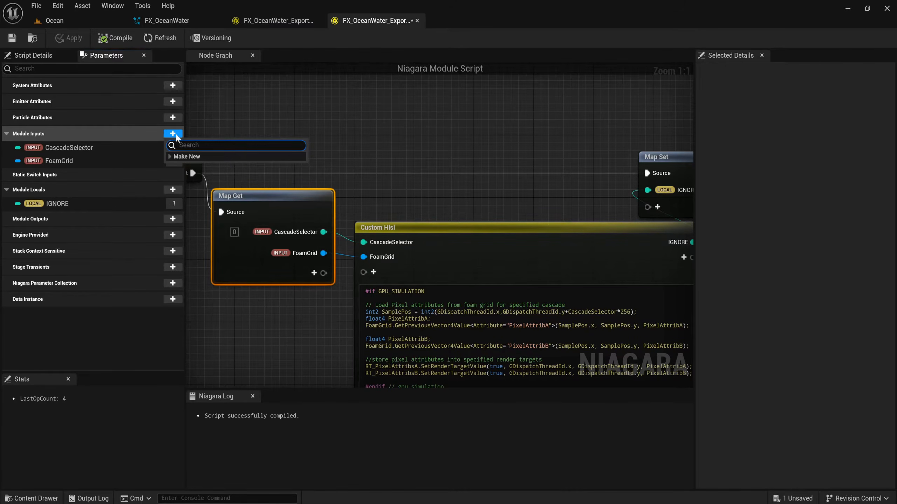
{"action": "type", "text": "render"}
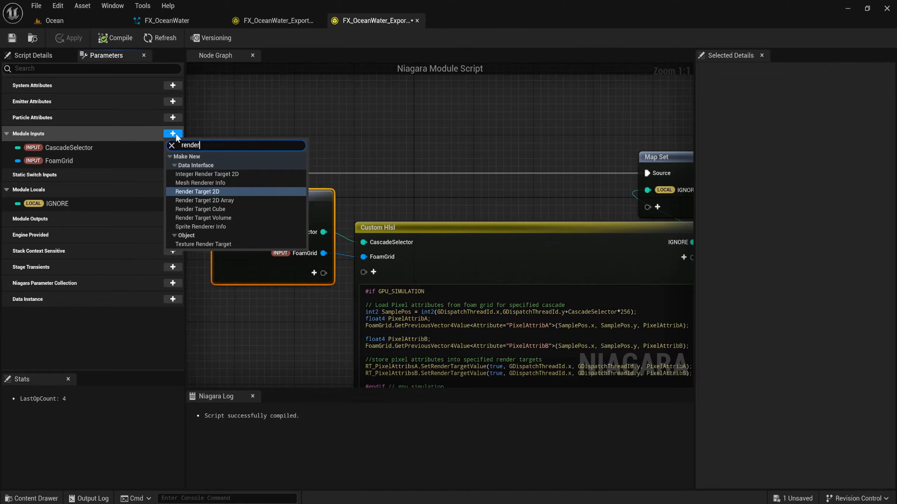
{"action": "key", "text": "Down"}
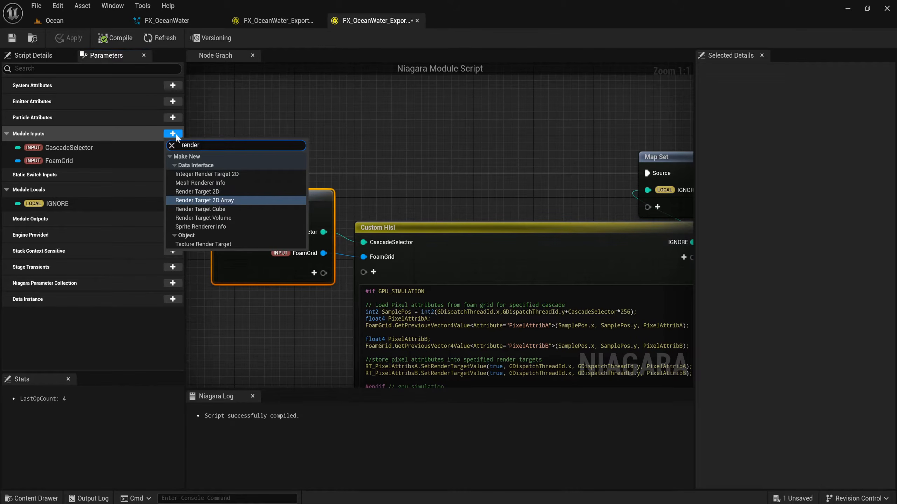
{"action": "key", "text": "Up"}
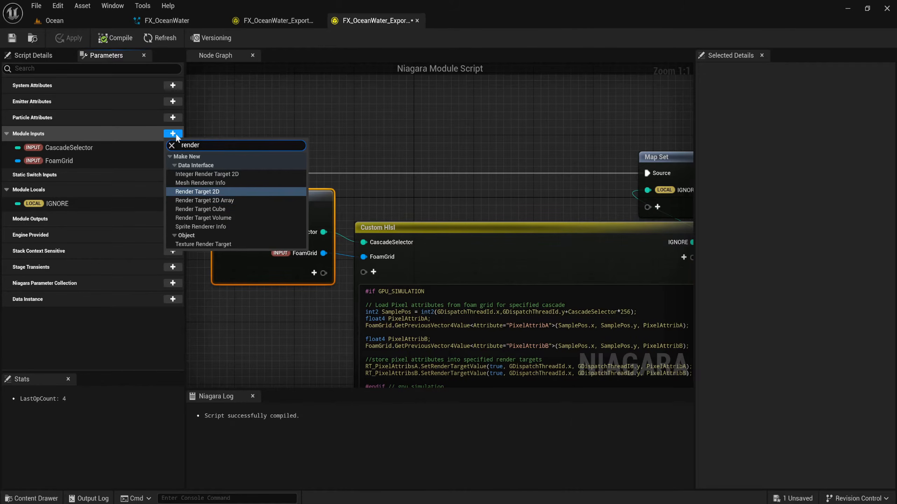
{"action": "key", "text": "Return"}
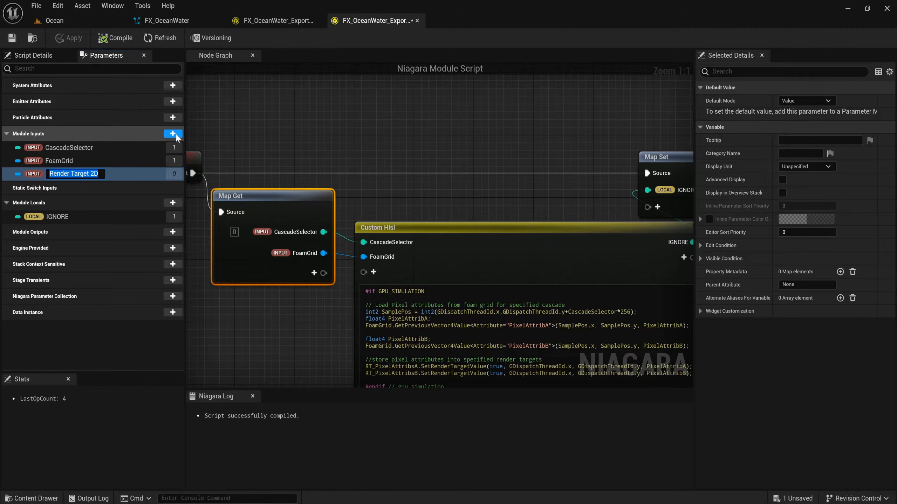
{"action": "type", "text": "RT"}
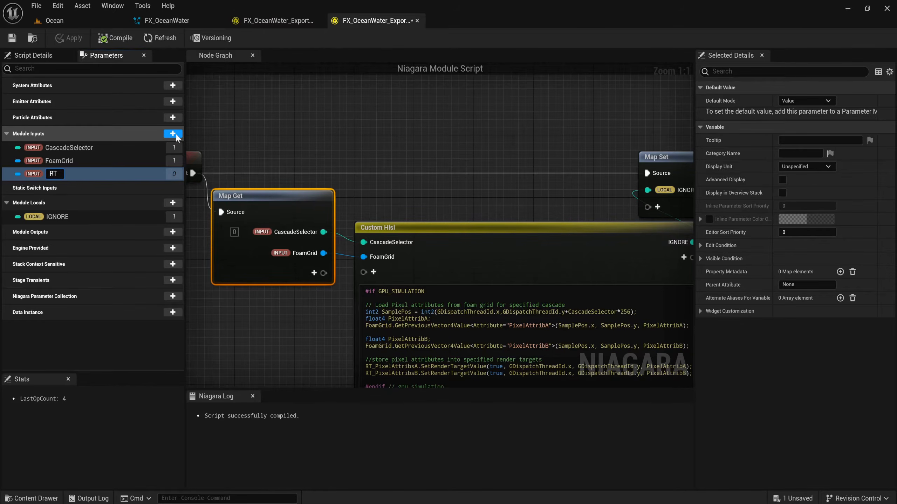
{"action": "type", "text": "_PixelAttribsA"}
{"action": "key", "text": "Return"}
- Create a second Render Target 2D module input named RT_PixelAttribsB
{"action": "left_click", "coordinate": [176, 137]}
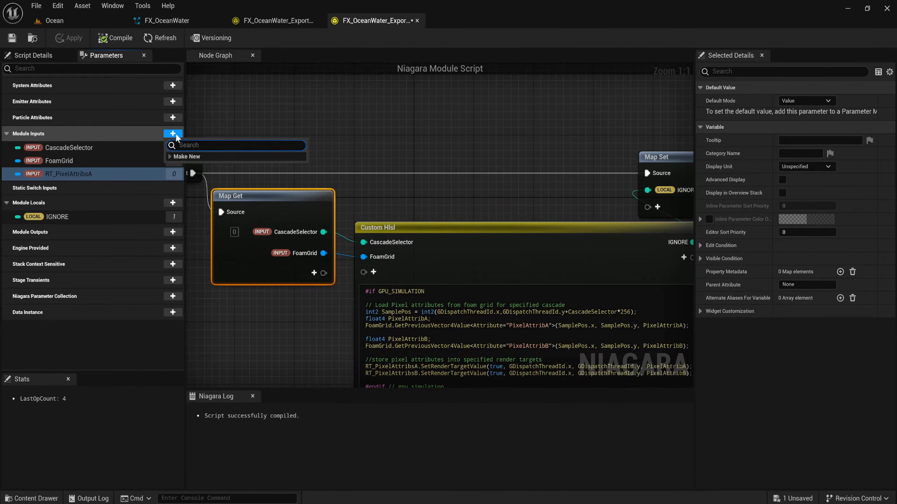
{"action": "type", "text": "rend"}
{"action": "key", "text": "Return"}
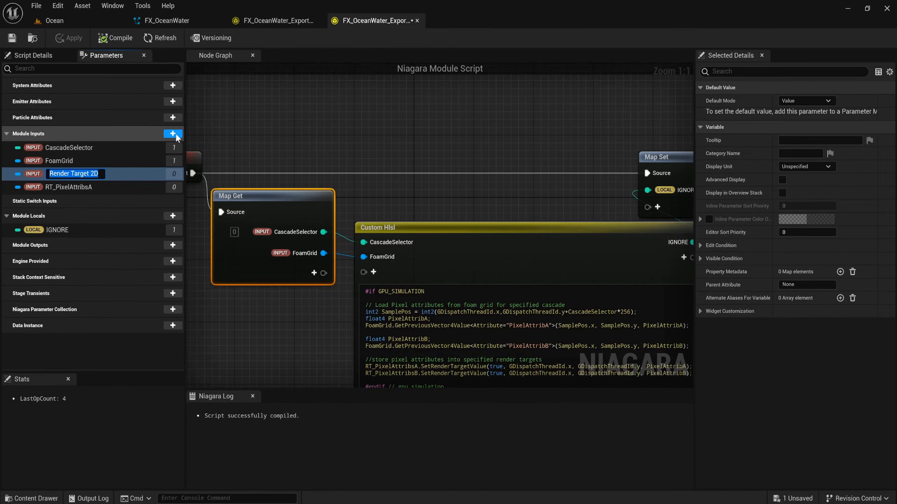
{"action": "type", "text": "RT_"}
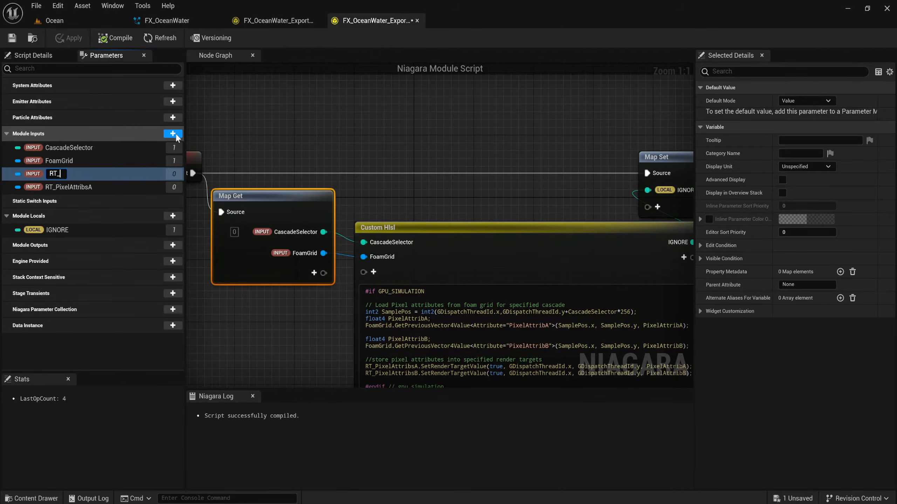
{"action": "type", "text": "PixelAttribsB"}
{"action": "key", "text": "Return"}
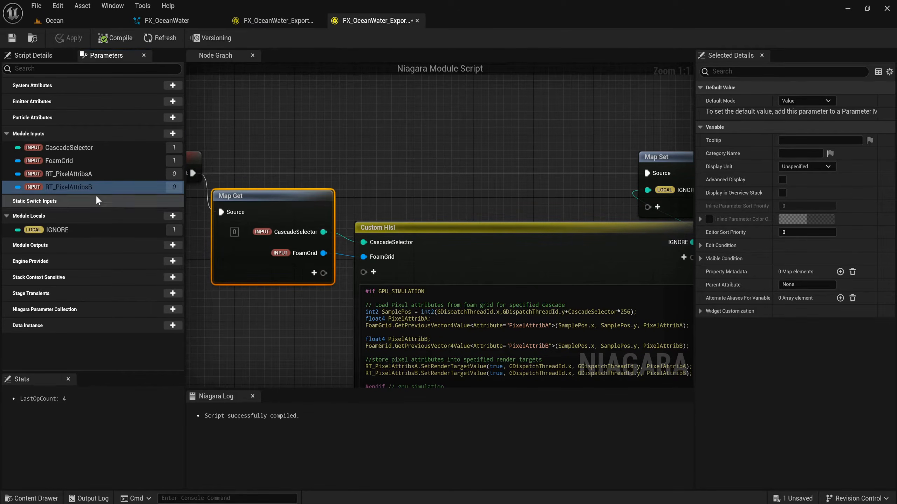
- Add the existing RT_PixelAttribsA and RT_PixelAttribsB inputs as pins on the Map Get node
{"action": "left_click", "coordinate": [314, 273]}
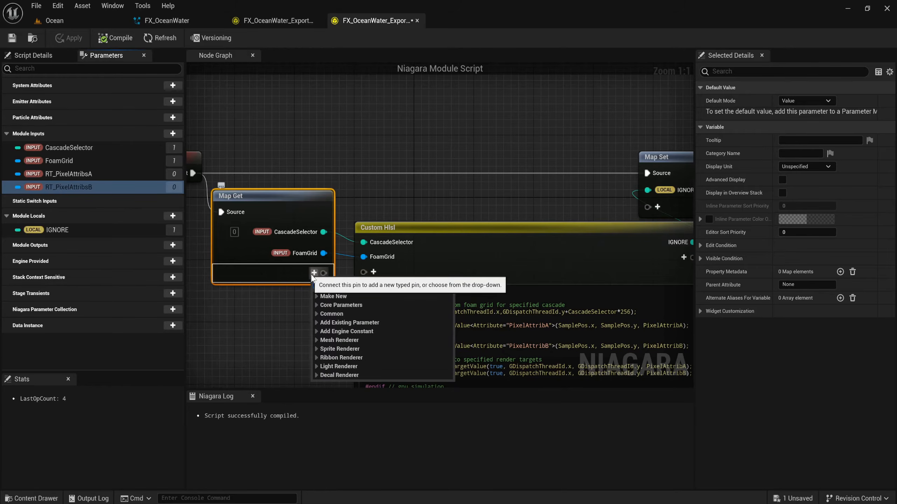
{"action": "type", "text": "rt_"}
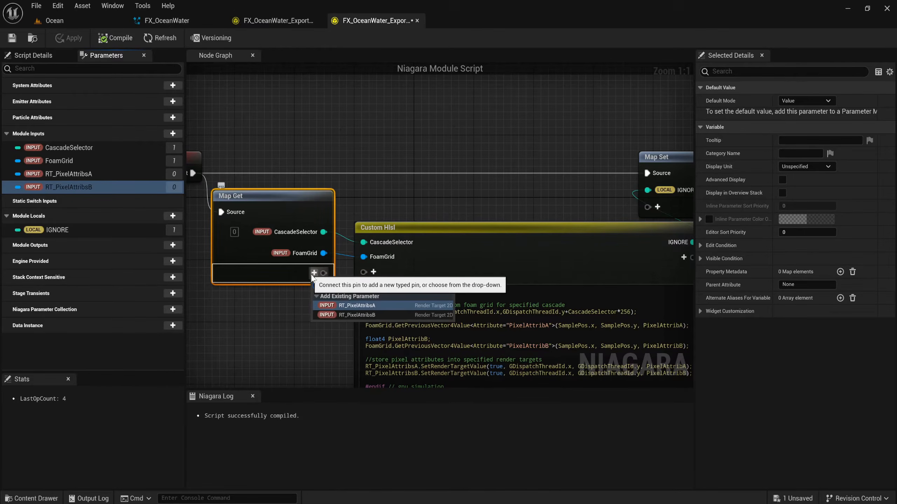
{"action": "key", "text": "Return"}
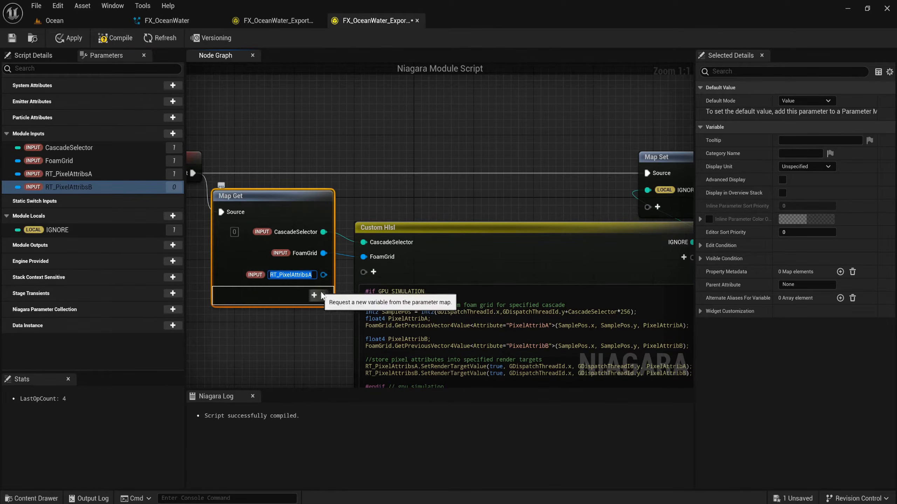
{"action": "left_click", "coordinate": [314, 295]}
{"action": "type", "text": "rt"}
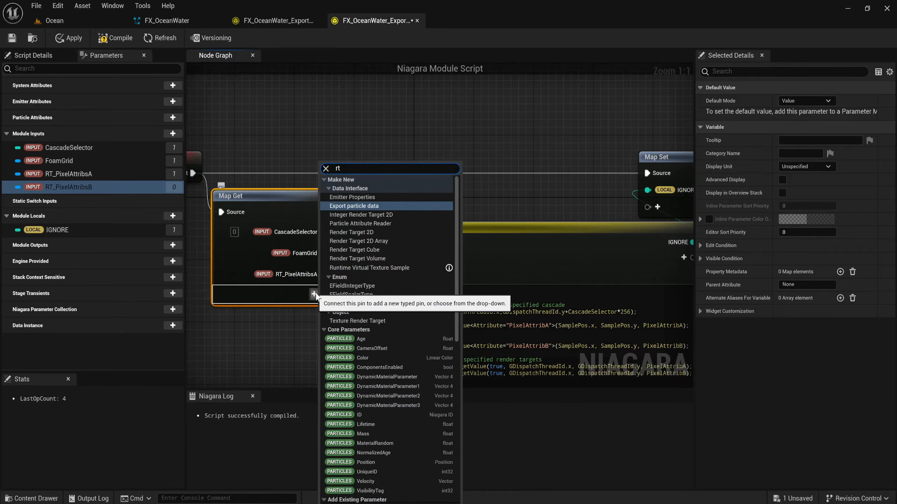
{"action": "type", "text": "_"}
{"action": "key", "text": "Return"}
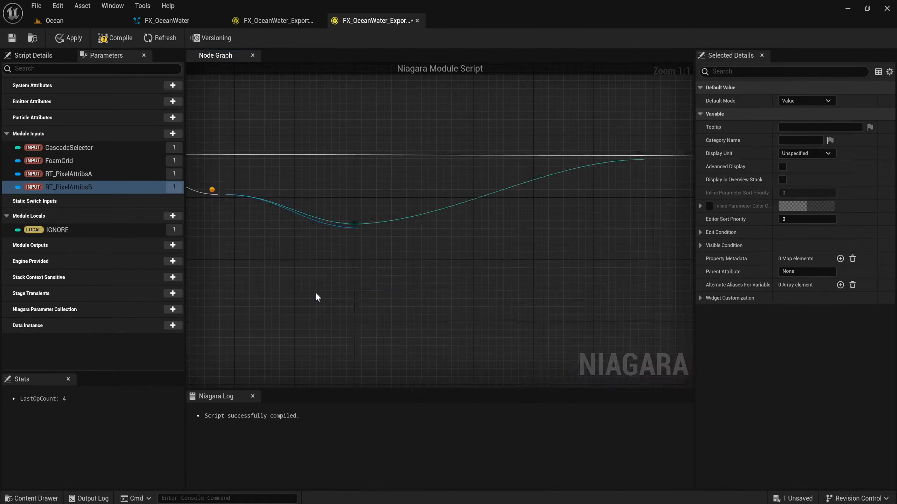
- Connect Map Get's RT_PixelAttribsA and RT_PixelAttribsB to new same-named inputs on the Custom Hlsl node, and shrink the Niagara Log area
{"action": "left_click", "coordinate": [338, 348]}
{"action": "right_click_drag", "start_coordinate": [338, 347], "coordinate": [304, 288]}
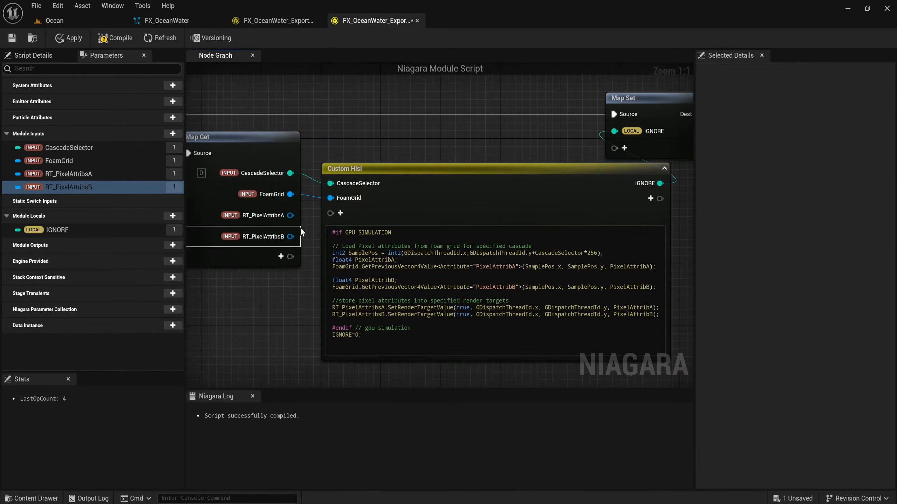
{"action": "left_click_drag", "start_coordinate": [290, 215], "coordinate": [333, 209]}
{"action": "left_click_drag", "start_coordinate": [290, 237], "coordinate": [330, 230]}
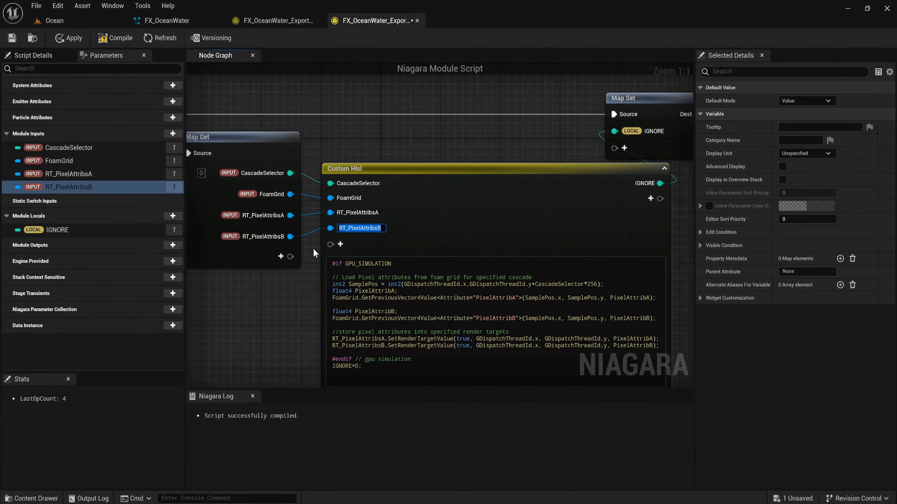
{"action": "key", "text": "Return"}
{"action": "scroll", "coordinate": [299, 298], "scroll_direction": "down", "scroll_amount": 1}
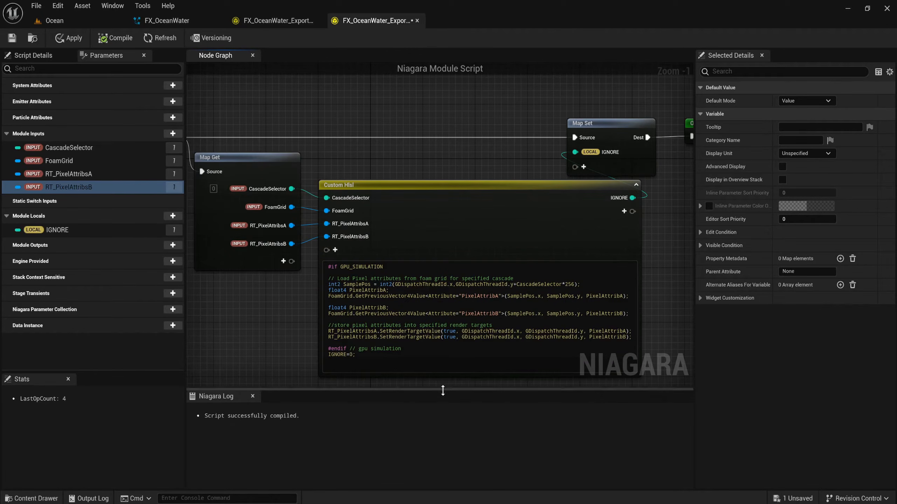
{"action": "left_click_drag", "start_coordinate": [442, 390], "coordinate": [445, 487]}
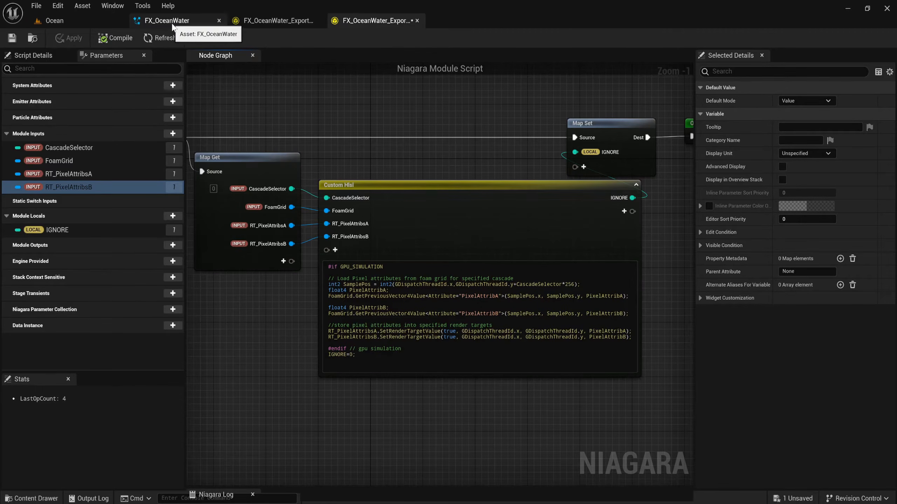
- In the FX_OceanWater system, add a Generic Simulation Stage to the WaterSim emitter and name it ExportPixelCascade0
{"action": "left_click", "coordinate": [173, 26]}
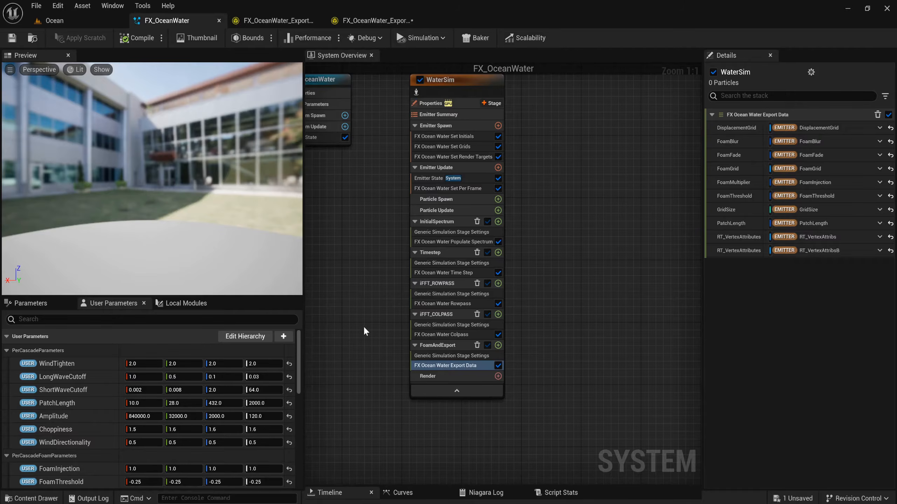
{"action": "right_click_drag", "start_coordinate": [524, 332], "coordinate": [489, 334]}
{"action": "left_click", "coordinate": [444, 107]}
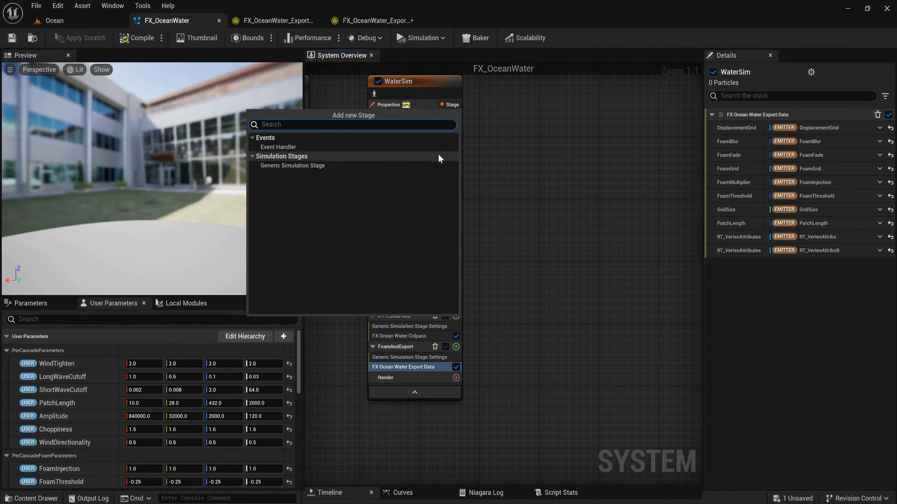
{"action": "left_click", "coordinate": [401, 166]}
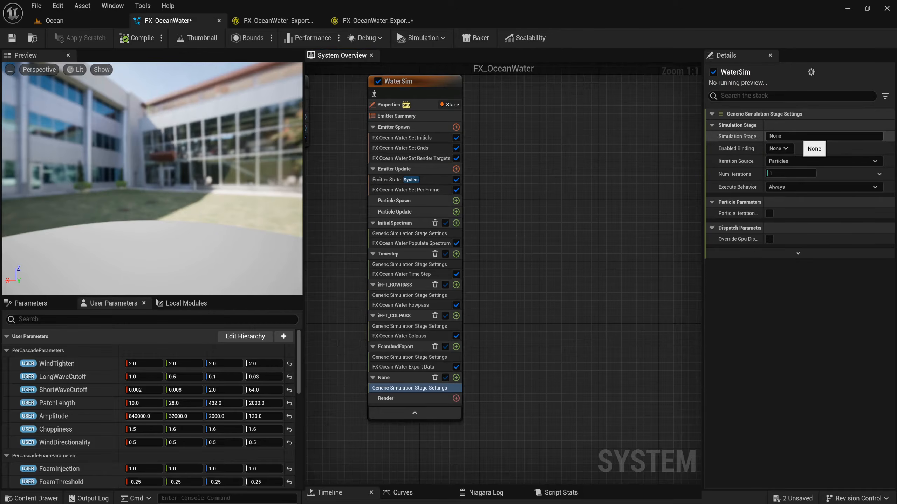
{"action": "left_click", "coordinate": [798, 136]}
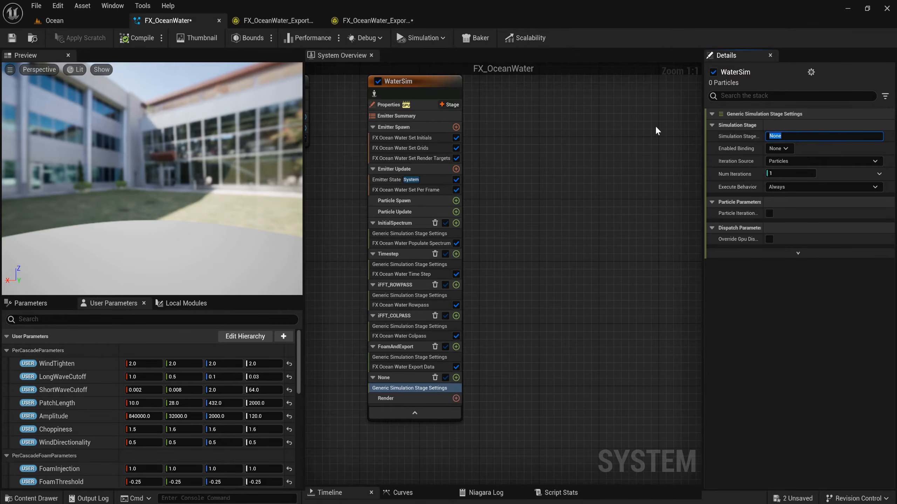
{"action": "type", "text": "ExportPixelCascade"}
{"action": "key", "text": "Return"}
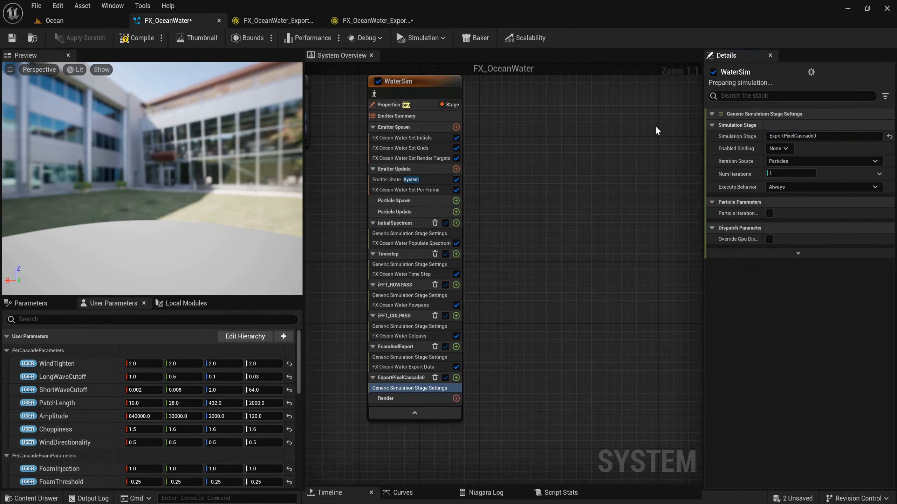
- Set the ExportPixelCascade0 stage's iteration source to Direct Set and its direct dispatch type to Three D
{"action": "left_click", "coordinate": [774, 161]}
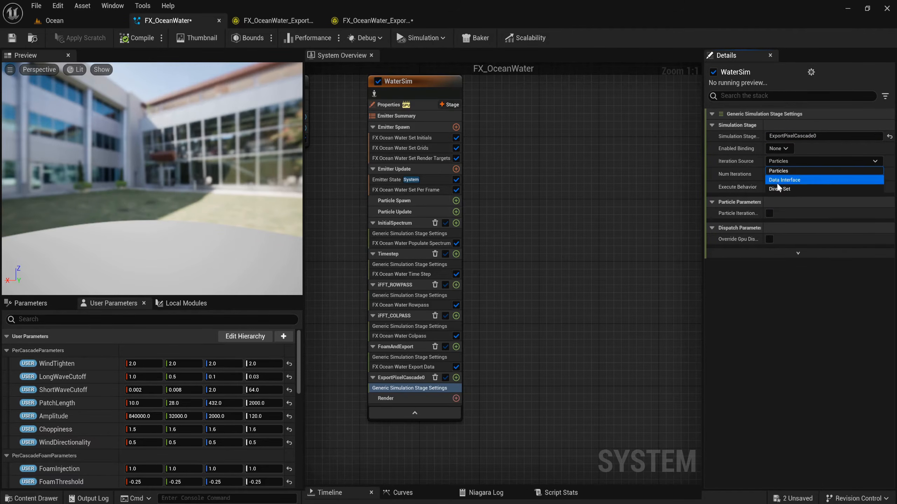
{"action": "left_click", "coordinate": [780, 176]}
{"action": "left_click", "coordinate": [772, 218]}
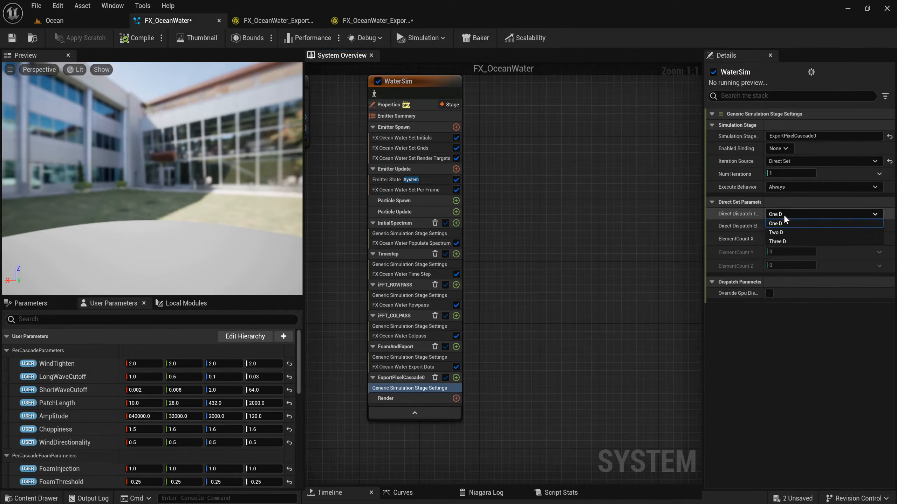
{"action": "left_click", "coordinate": [777, 245]}
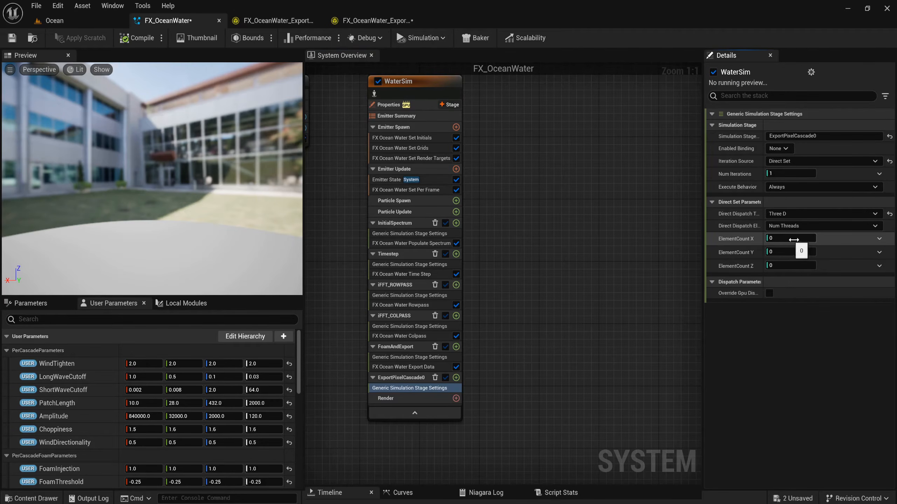
- Bind the stage's ElementCount X and Y to Emitter GridSize and ElementCount Z to Emitter NumCascades
{"action": "left_click", "coordinate": [879, 239]}
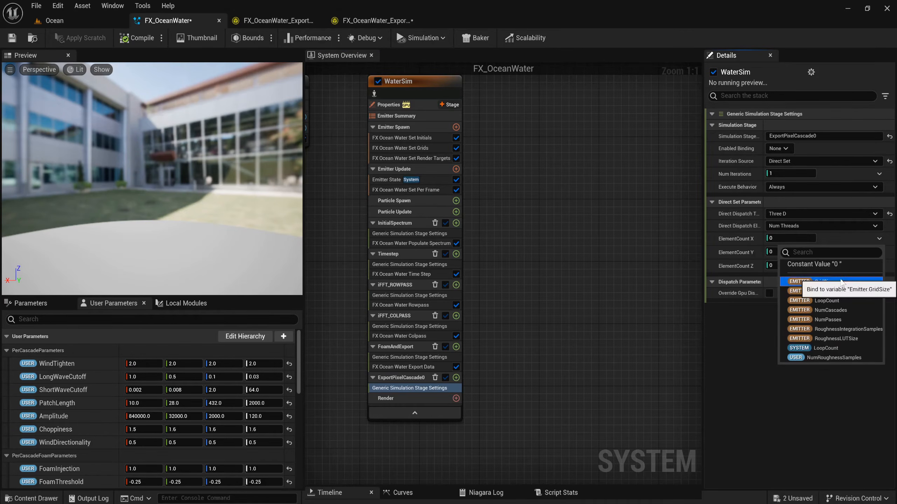
{"action": "left_click", "coordinate": [840, 282]}
{"action": "left_click", "coordinate": [879, 252]}
{"action": "left_click", "coordinate": [833, 296]}
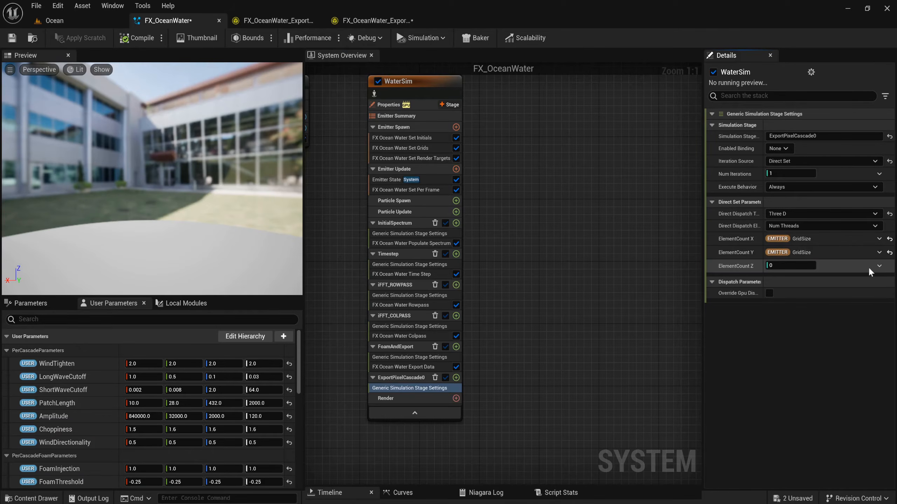
{"action": "left_click", "coordinate": [879, 266]}
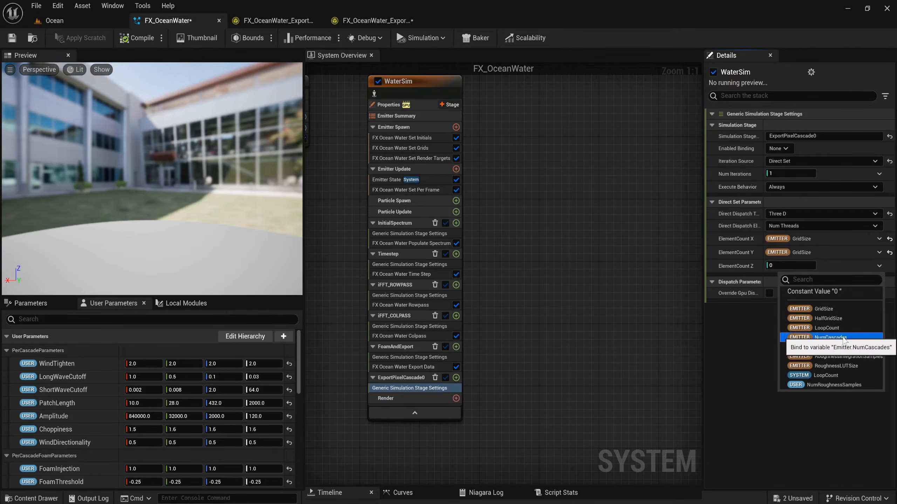
{"action": "left_click", "coordinate": [830, 337]}
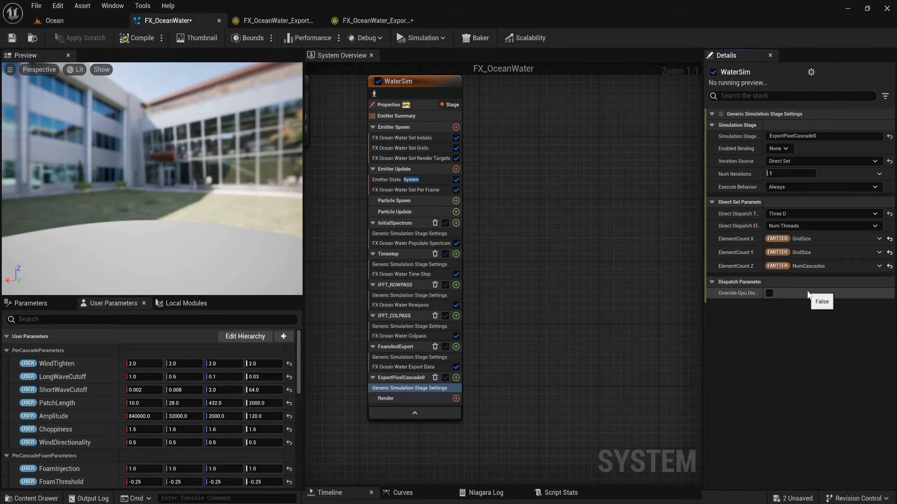
- Add the FX Ocean Water Export Pixel Data module to the ExportPixelCascade0 stage
{"action": "left_click", "coordinate": [456, 378]}
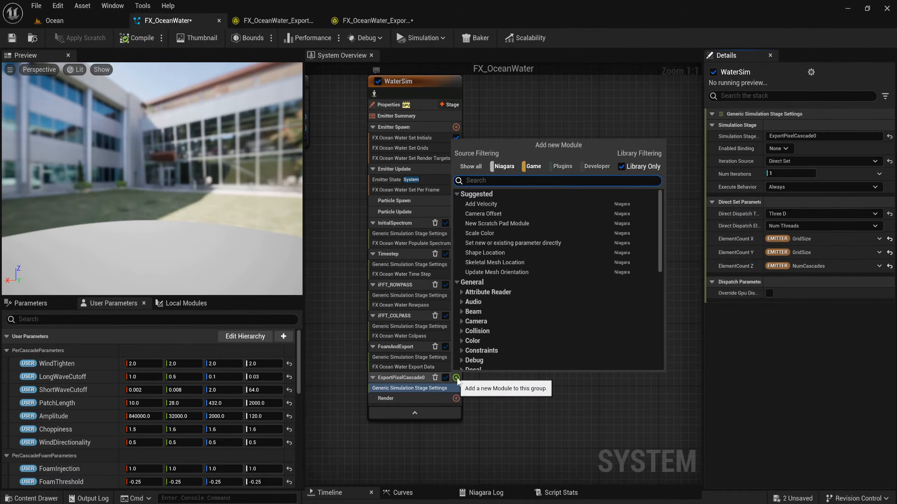
{"action": "type", "text": "ocean"}
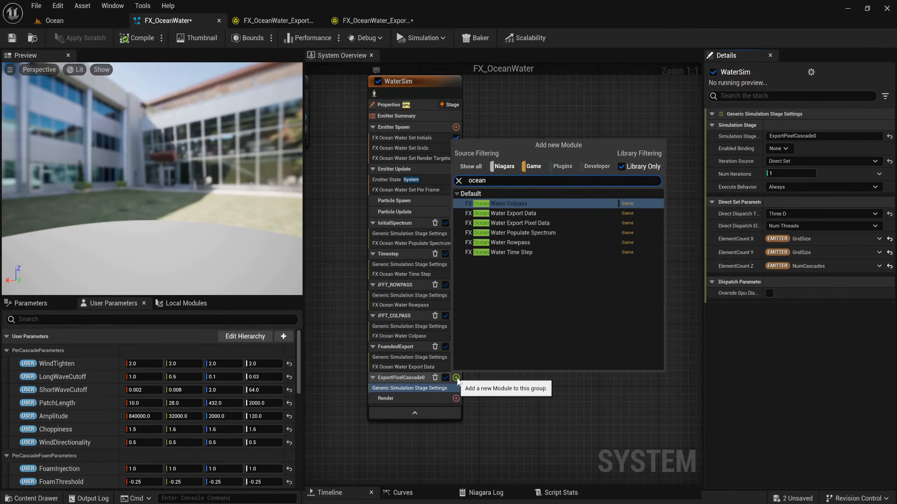
{"action": "key", "text": "Down"}
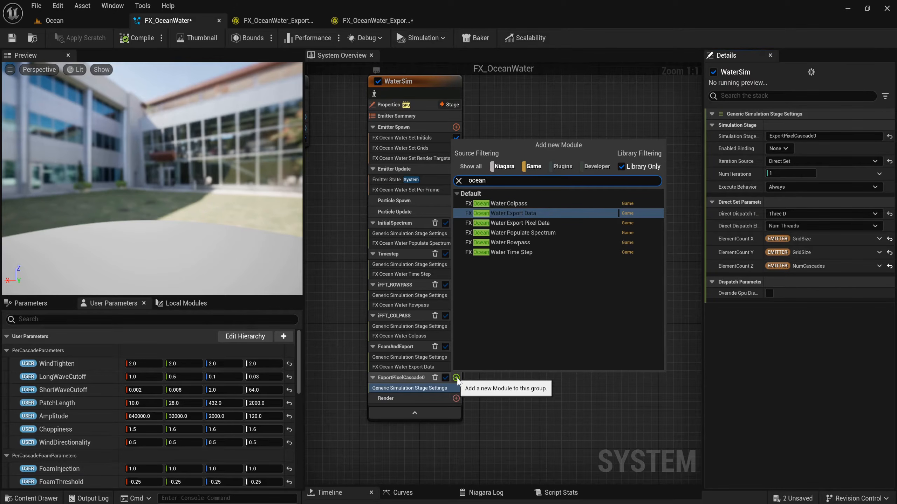
{"action": "key", "text": "Down"}
{"action": "key", "text": "Return"}
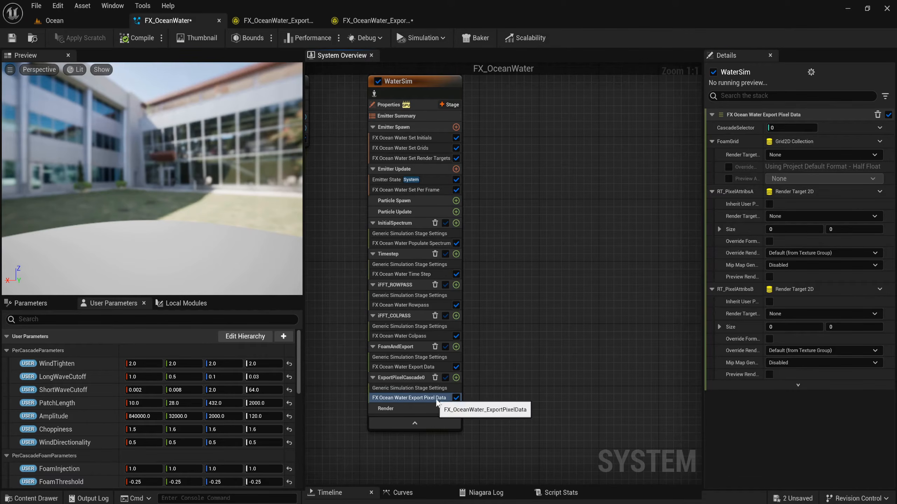
- Link the Export Pixel Data module's FoamGrid input to the Emitter FoamGrid parameter
{"action": "left_click", "coordinate": [879, 128]}
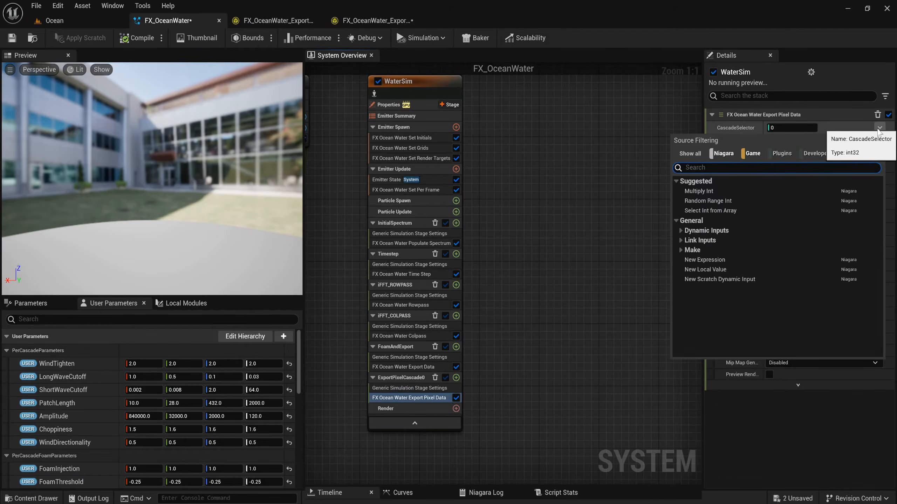
{"action": "left_click", "coordinate": [751, 133]}
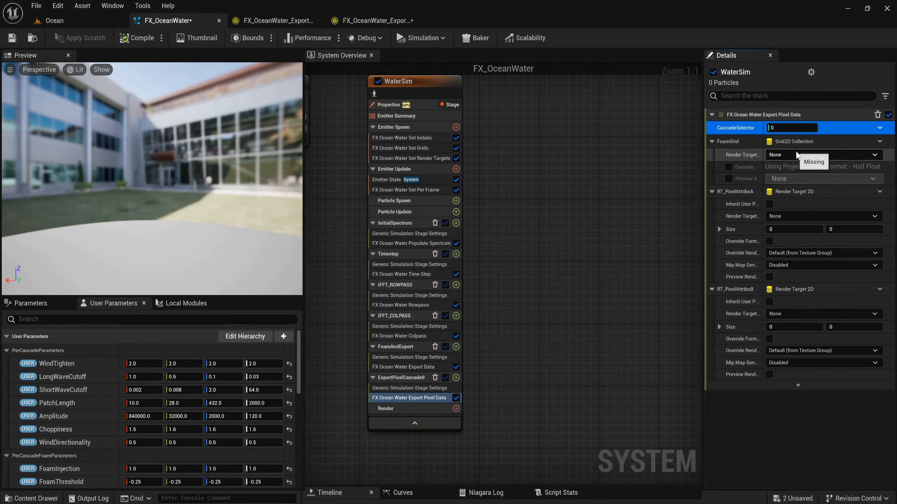
{"action": "left_click", "coordinate": [879, 142]}
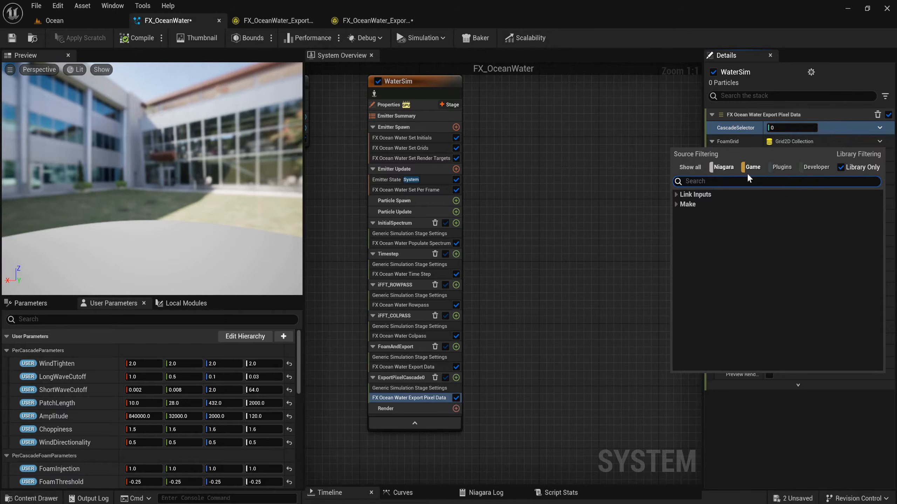
{"action": "type", "text": "foam"}
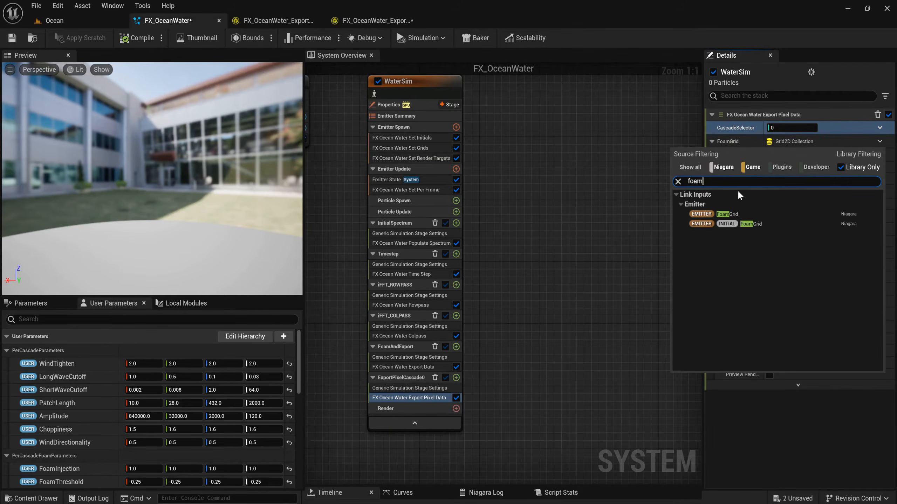
{"action": "left_click", "coordinate": [726, 214]}
- Link the module's RT_PixelAttribsA to Emitter RT_PixelAttribs_Casc0 and RT_PixelAttribsB to Emitter RT_PixelAttribsB_Casc0
{"action": "left_click", "coordinate": [880, 156]}
{"action": "type", "text": "Pixel"}
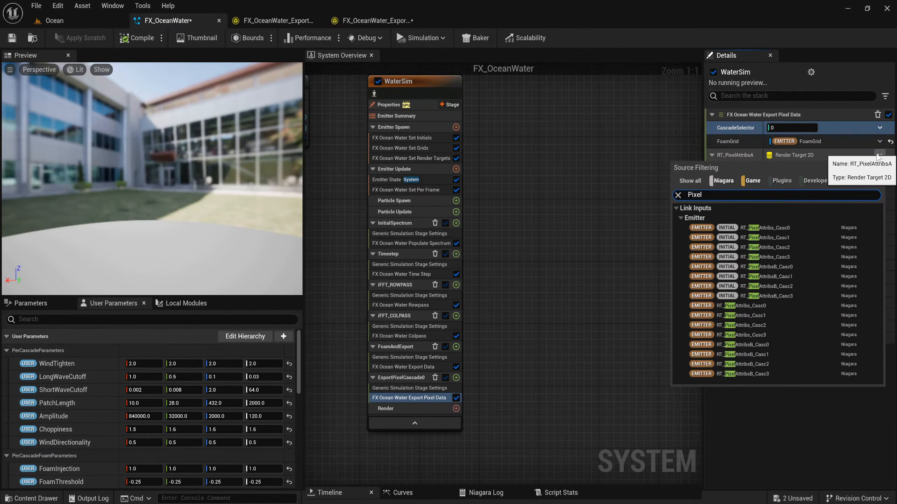
{"action": "type", "text": "At"}
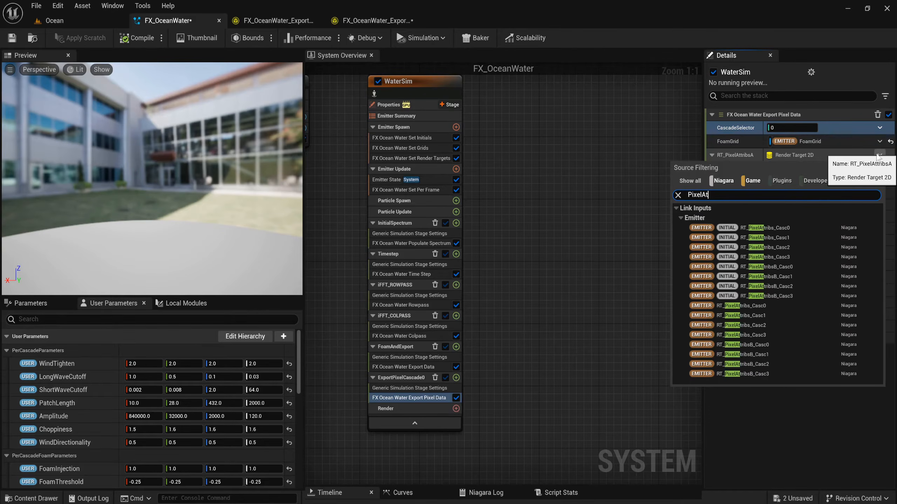
{"action": "type", "text": "tt"}
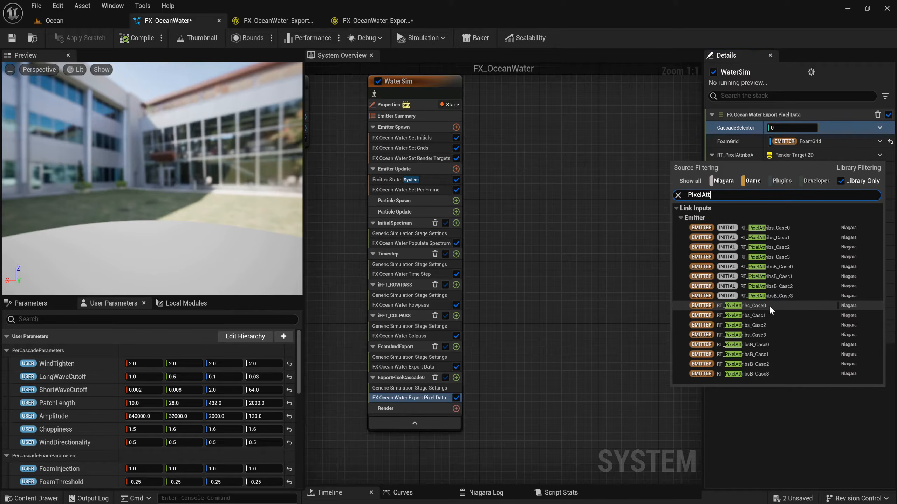
{"action": "left_click", "coordinate": [769, 305]}
{"action": "left_click", "coordinate": [879, 168]}
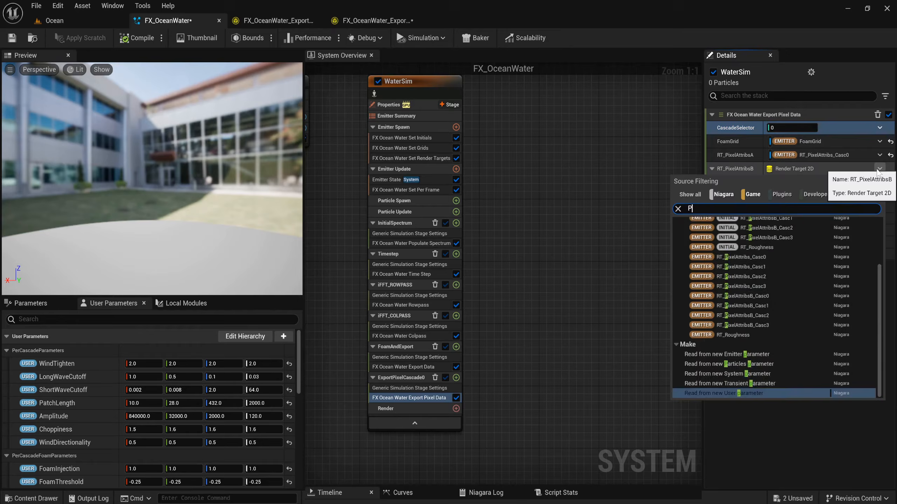
{"action": "type", "text": "Pixel"}
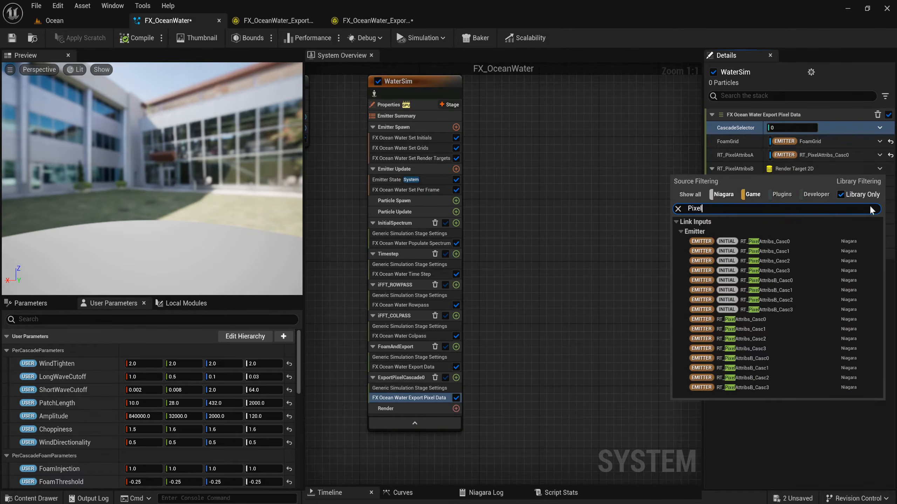
{"action": "left_click", "coordinate": [759, 358]}
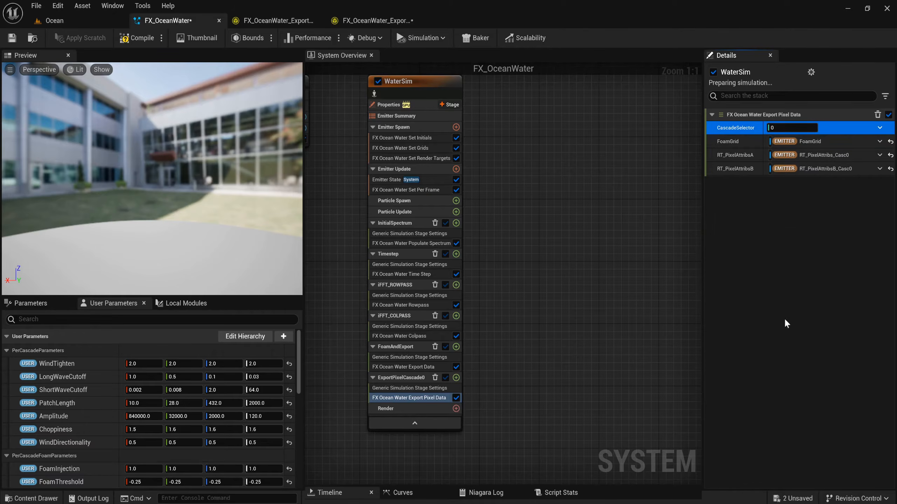
- Save the system and enable the render target preview for RT_PixelAttribs_Casc0 in the FX Ocean Water Set Render Targets module
{"action": "left_click", "coordinate": [12, 38]}
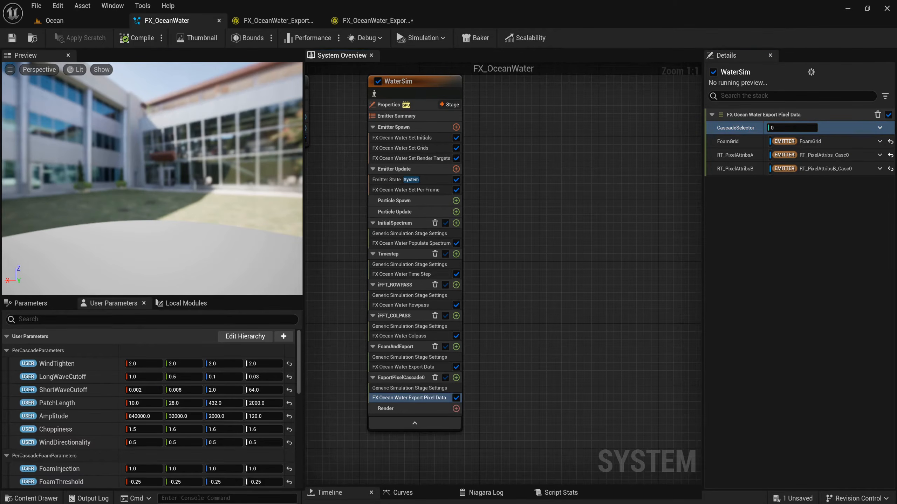
{"action": "right_click_drag", "start_coordinate": [524, 345], "coordinate": [561, 337]}
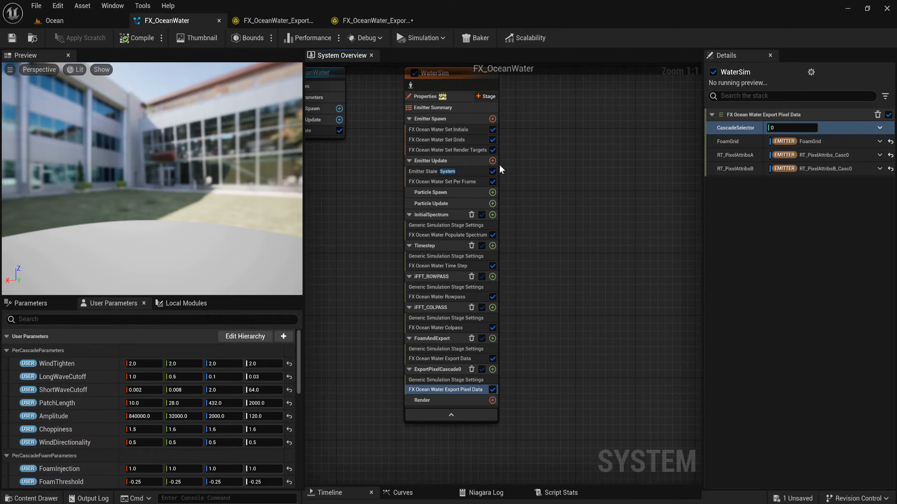
{"action": "left_click", "coordinate": [433, 152]}
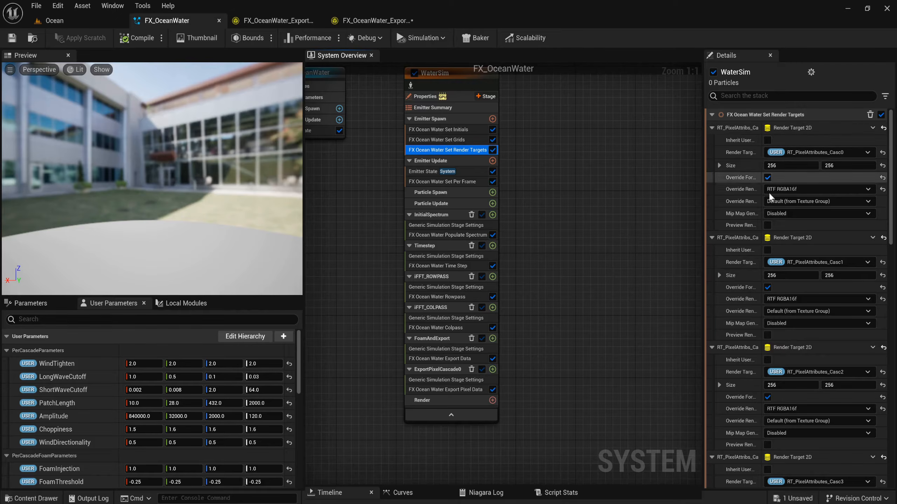
{"action": "left_click", "coordinate": [767, 225]}
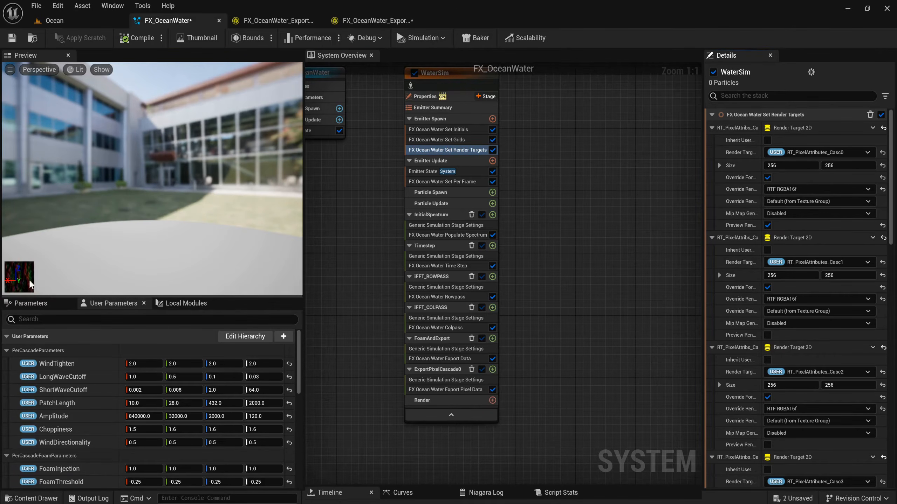
- Place FX_OceanWater from the Effects folder into the Ocean level, reset its location to the origin, and save the level
{"action": "left_click", "coordinate": [82, 24]}
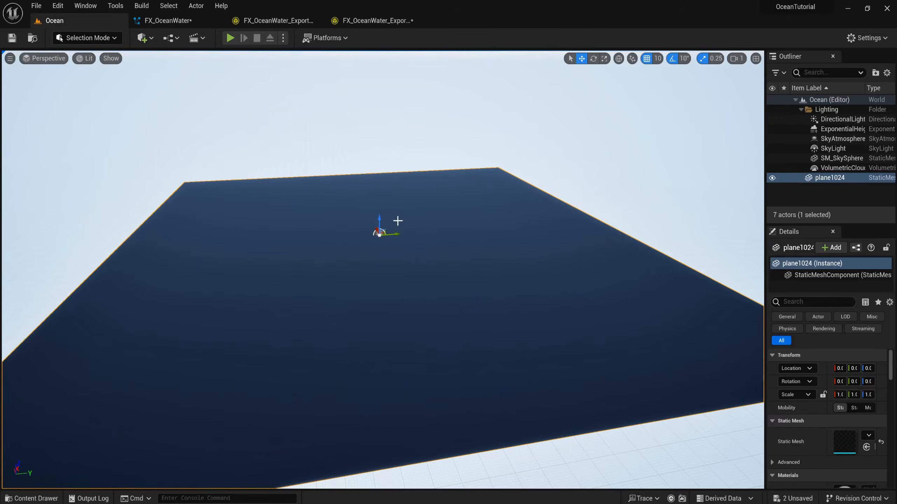
{"action": "key", "text": "ctrl+space"}
{"action": "left_click", "coordinate": [44, 363]}
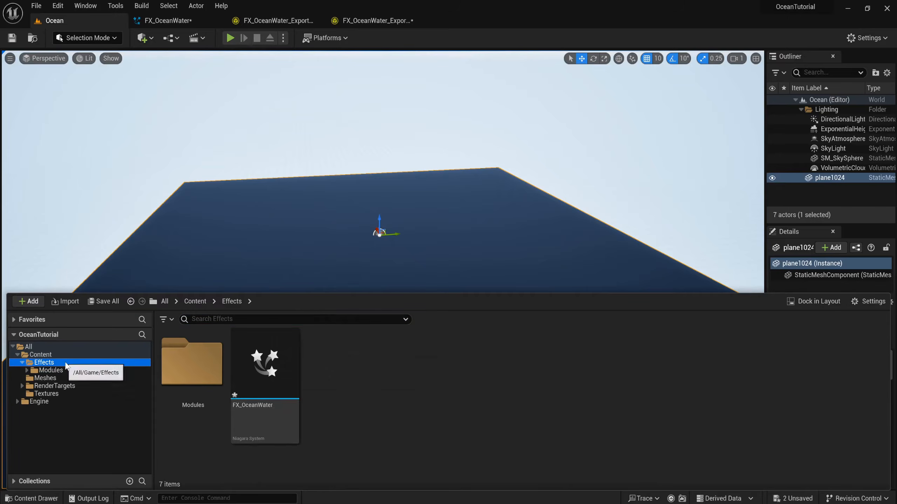
{"action": "left_click", "coordinate": [261, 364]}
{"action": "left_click_drag", "start_coordinate": [264, 381], "coordinate": [359, 243]}
{"action": "left_click_drag", "start_coordinate": [440, 258], "coordinate": [388, 248]}
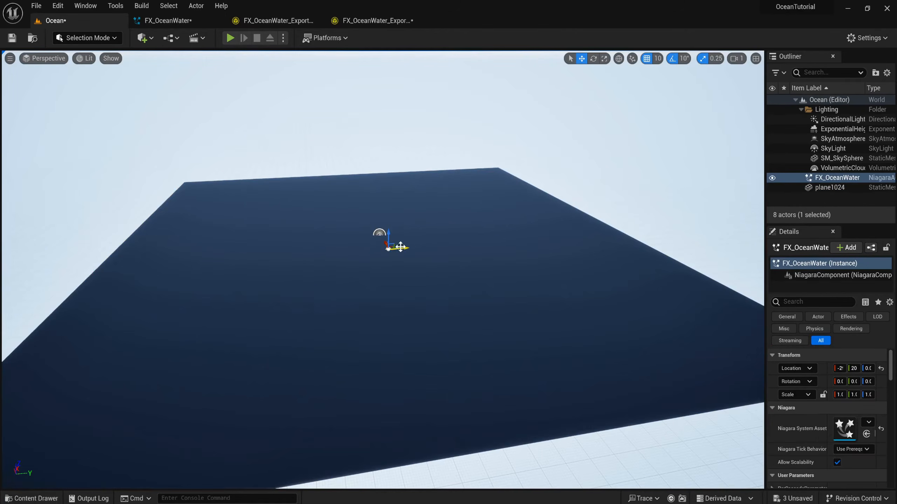
{"action": "left_click", "coordinate": [880, 369]}
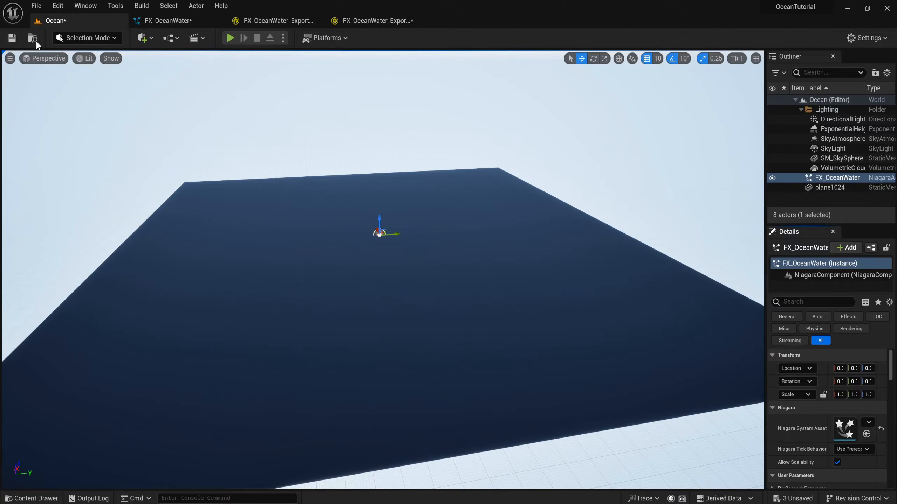
{"action": "left_click", "coordinate": [12, 38]}
- Examine the cascade 0 pixel render targets RT_OceanPixelAttribs_Casc0 and RT_OceanPixelAttribsB_Casc0 in the RenderTargets/Pixel folder
{"action": "key", "text": "ctrl+space"}
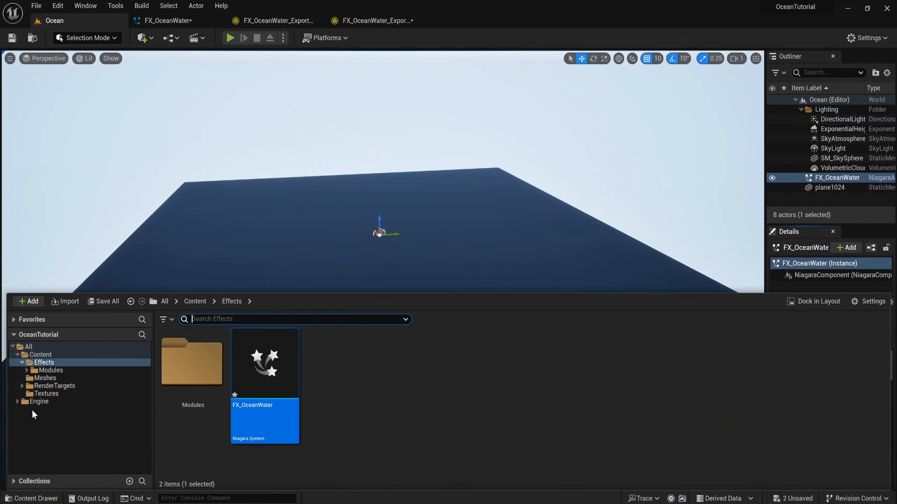
{"action": "left_click", "coordinate": [53, 386]}
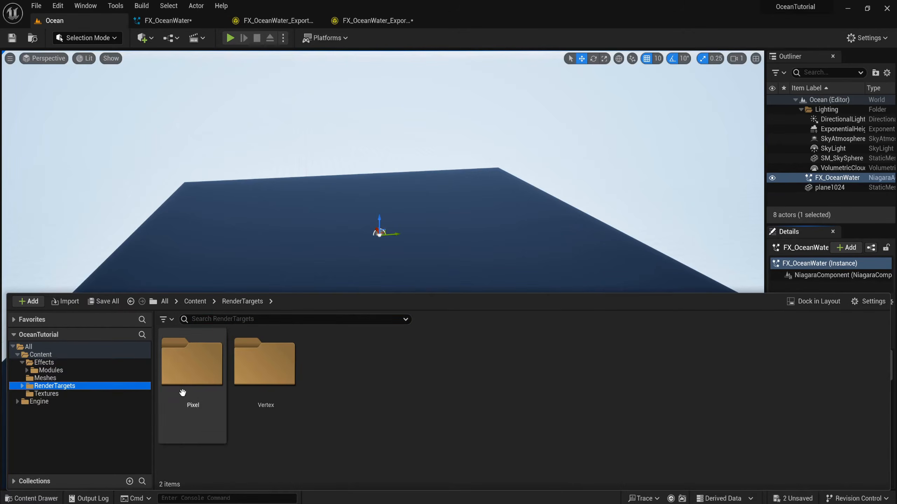
{"action": "double_click", "coordinate": [183, 393]}
{"action": "double_click", "coordinate": [192, 385]}
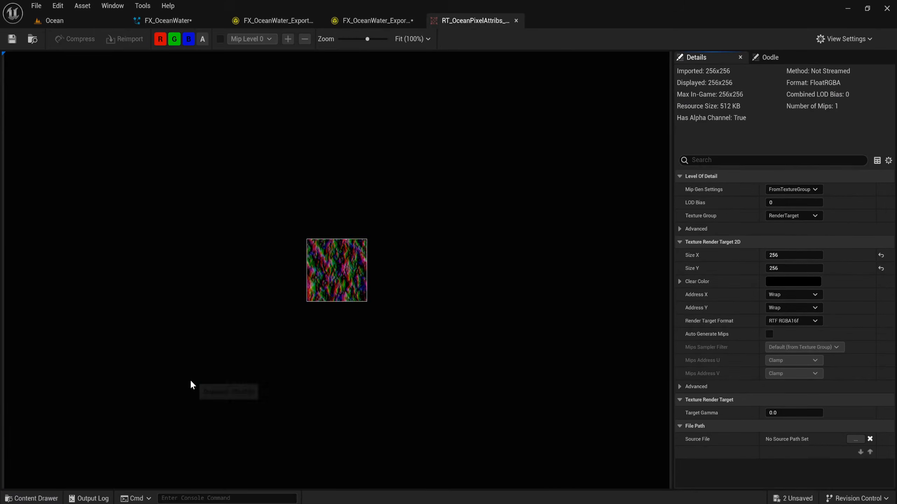
{"action": "scroll", "coordinate": [329, 279], "scroll_direction": "up", "scroll_amount": 6}
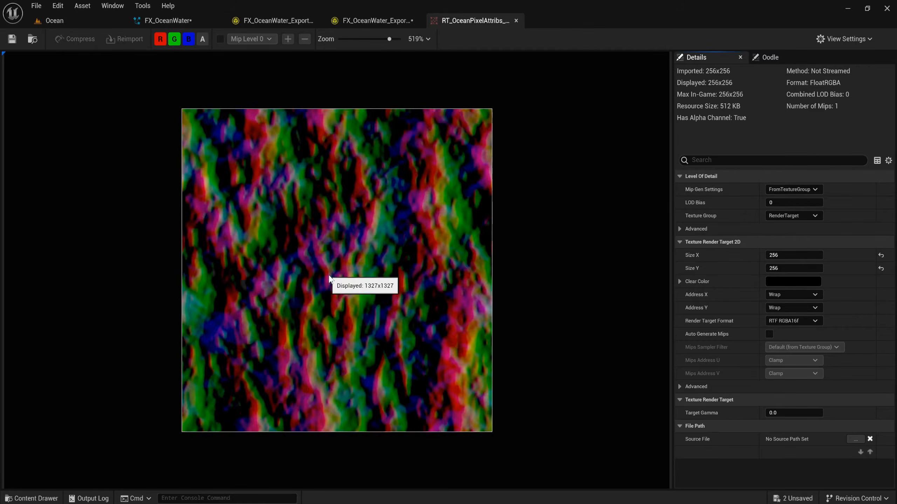
{"action": "key", "text": "ctrl+space"}
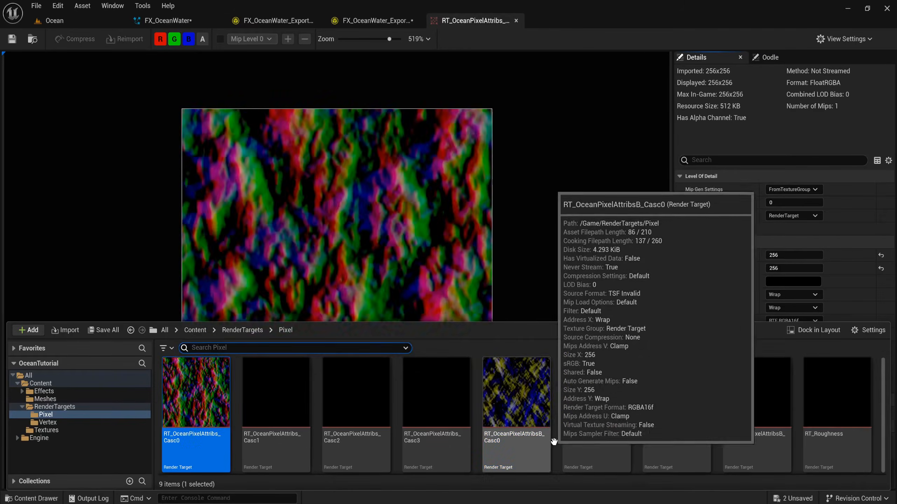
{"action": "double_click", "coordinate": [515, 402]}
{"action": "scroll", "coordinate": [338, 262], "scroll_direction": "up", "scroll_amount": 4}
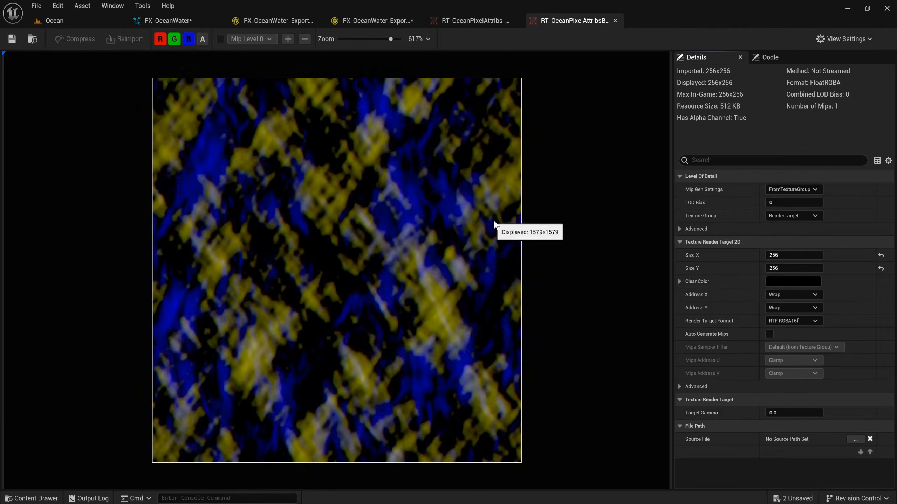
- Examine the RT_OceanWater_VertAttribs and RT_OceanWater_VertAttribsB array render targets in the RenderTargets/Vertex folder
{"action": "key", "text": "ctrl+space"}
{"action": "left_click", "coordinate": [79, 422]}
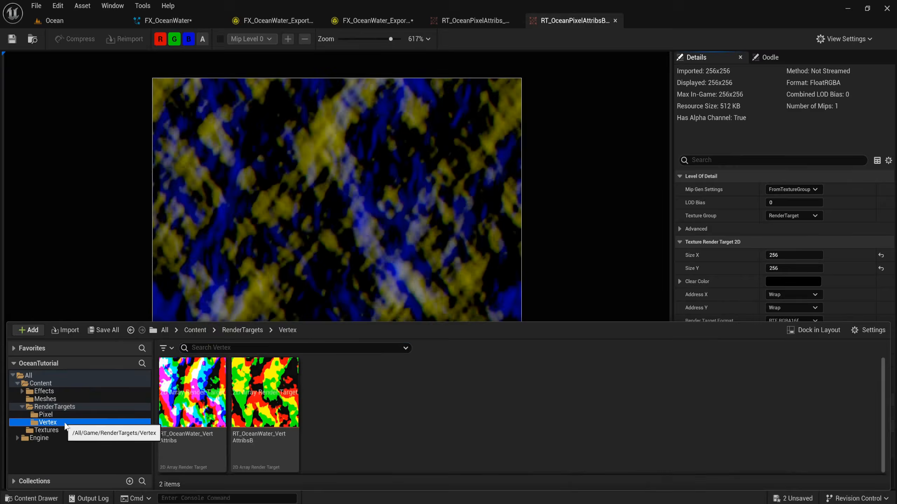
{"action": "double_click", "coordinate": [196, 392]}
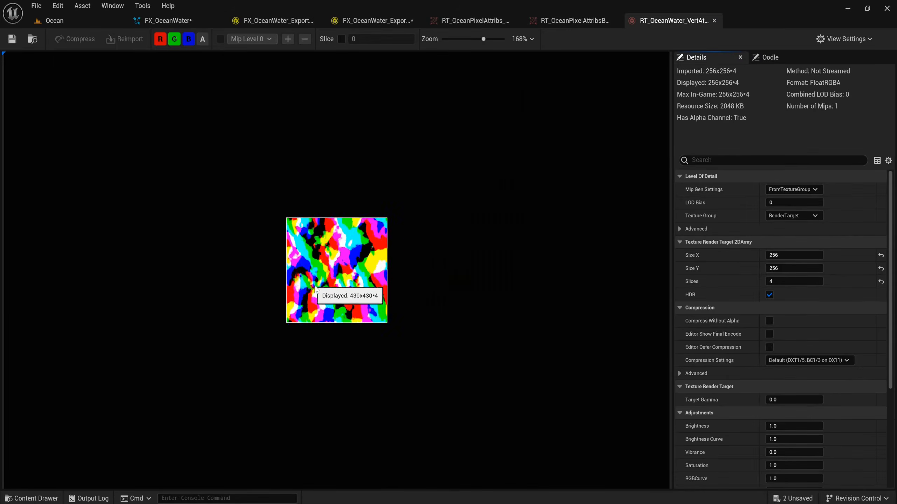
{"action": "scroll", "coordinate": [314, 288], "scroll_direction": "up", "scroll_amount": 8}
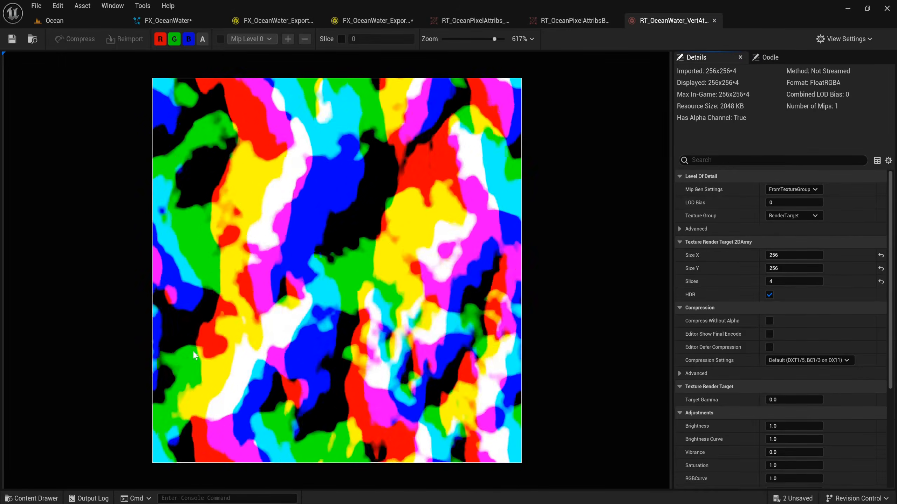
{"action": "key", "text": "ctrl+space"}
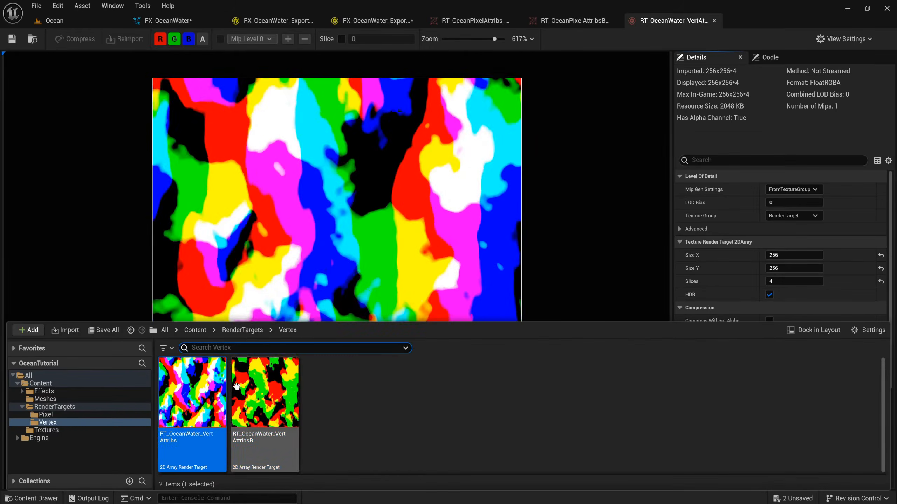
{"action": "double_click", "coordinate": [236, 386]}
{"action": "scroll", "coordinate": [310, 274], "scroll_direction": "up", "scroll_amount": 4}
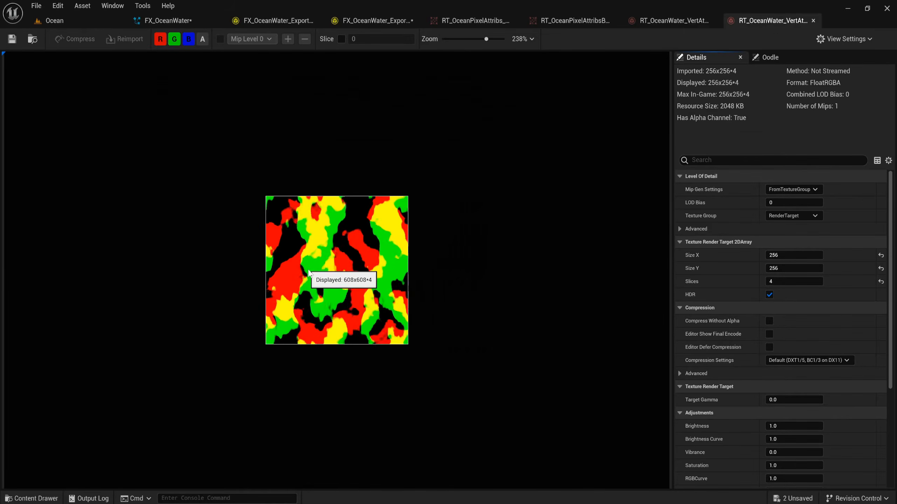
{"action": "scroll", "coordinate": [309, 274], "scroll_direction": "up", "scroll_amount": 4}
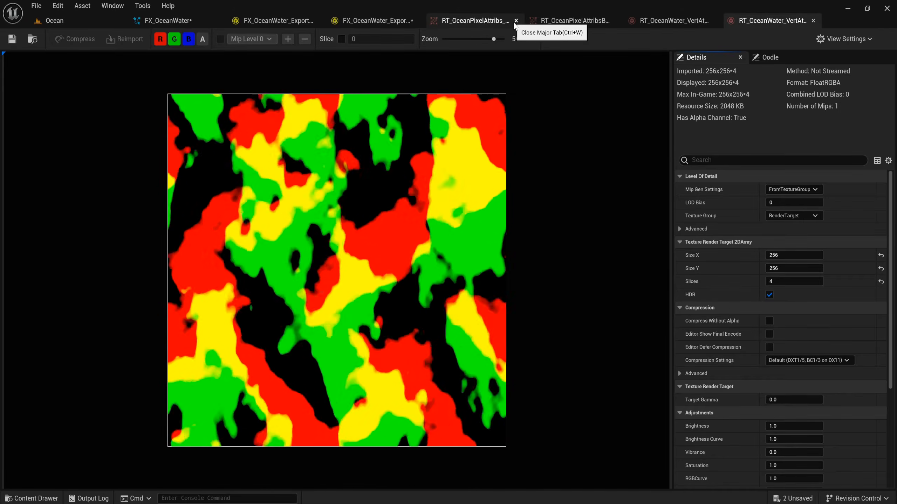
- Close the four open pixel and vertex render target editors
{"action": "left_click", "coordinate": [516, 21]}
{"action": "left_click", "coordinate": [516, 20]}
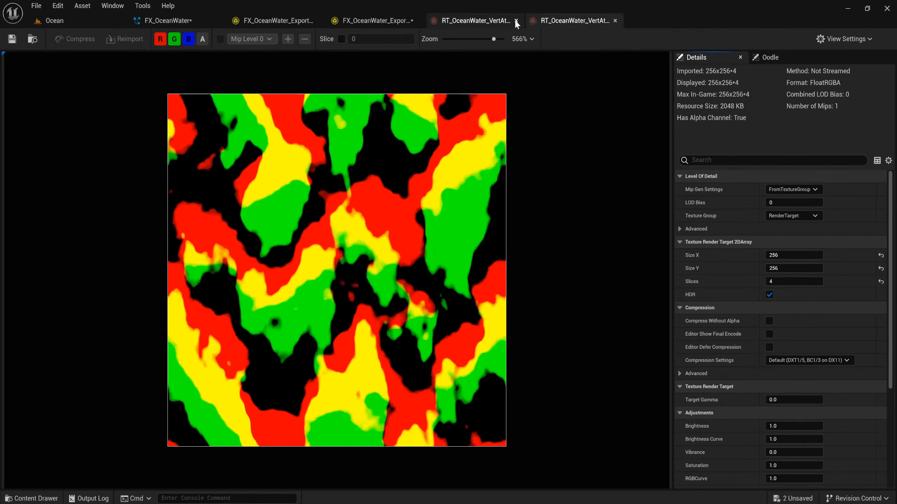
{"action": "left_click", "coordinate": [516, 20]}
{"action": "left_click", "coordinate": [516, 20]}
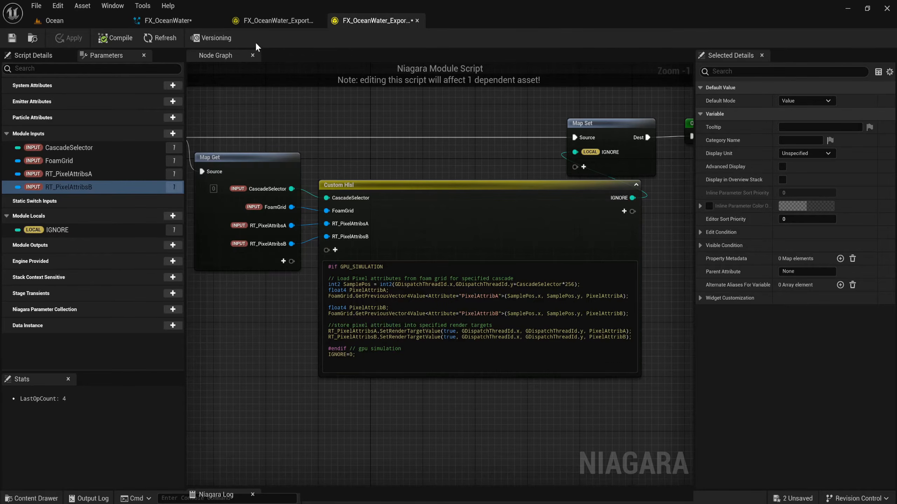
- Add a Generic Simulation Stage to the WaterSim emitter in FX_OceanWater and name it ExportPixelCascade1
{"action": "left_click", "coordinate": [191, 22]}
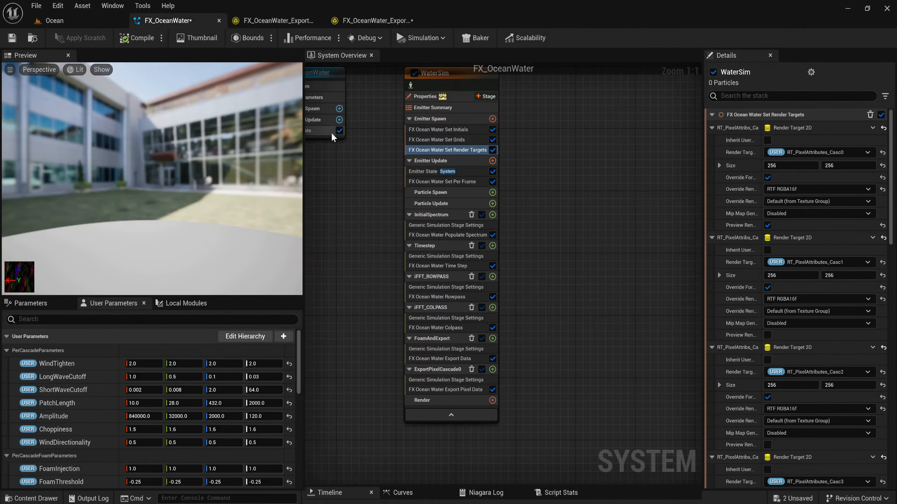
{"action": "right_click_drag", "start_coordinate": [388, 202], "coordinate": [413, 205]}
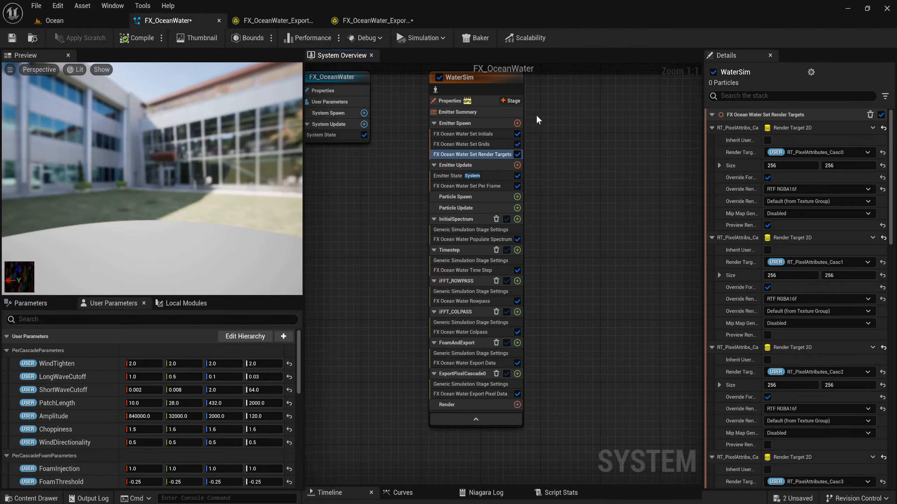
{"action": "left_click", "coordinate": [511, 100]}
{"action": "left_click", "coordinate": [390, 163]}
{"action": "right_click_drag", "start_coordinate": [556, 350], "coordinate": [543, 282]}
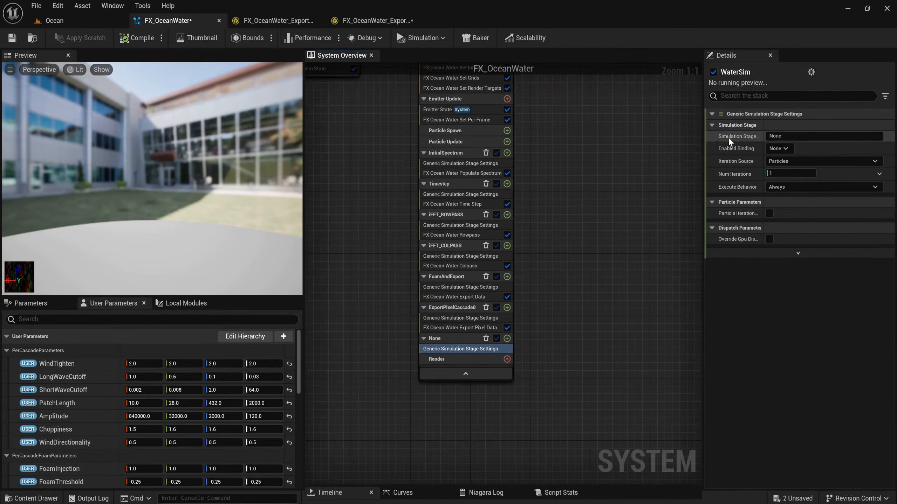
{"action": "left_click", "coordinate": [789, 136]}
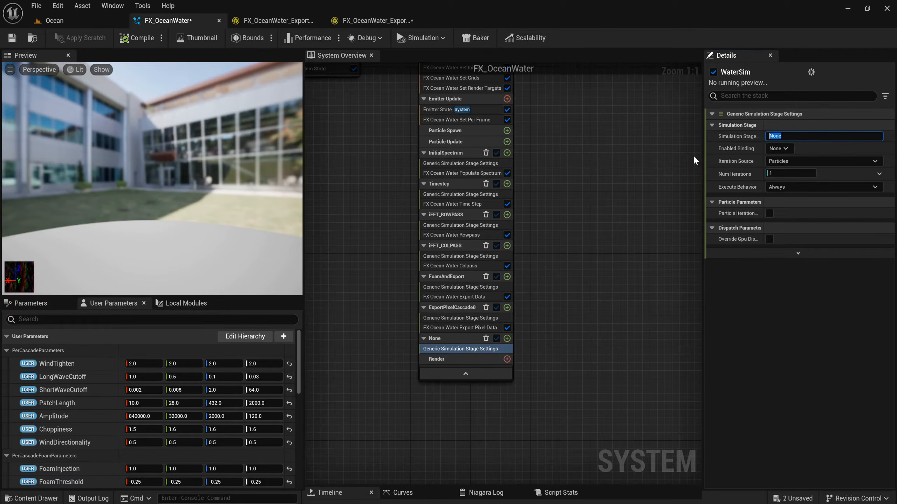
{"action": "type", "text": "ExportPixelCascade1"}
{"action": "key", "text": "Return"}
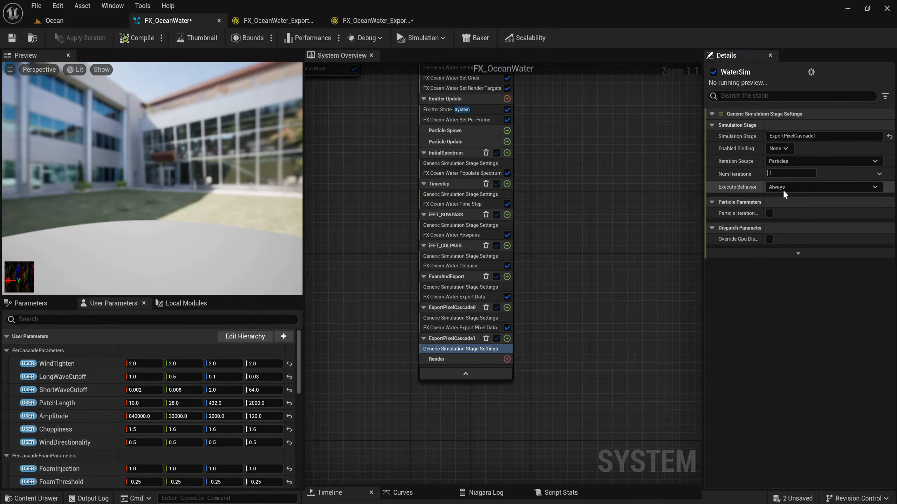
- Set the ExportPixelCascade1 stage's Iteration Source to Direct Set and its Direct Dispatch Type to Three D
{"action": "left_click", "coordinate": [791, 161]}
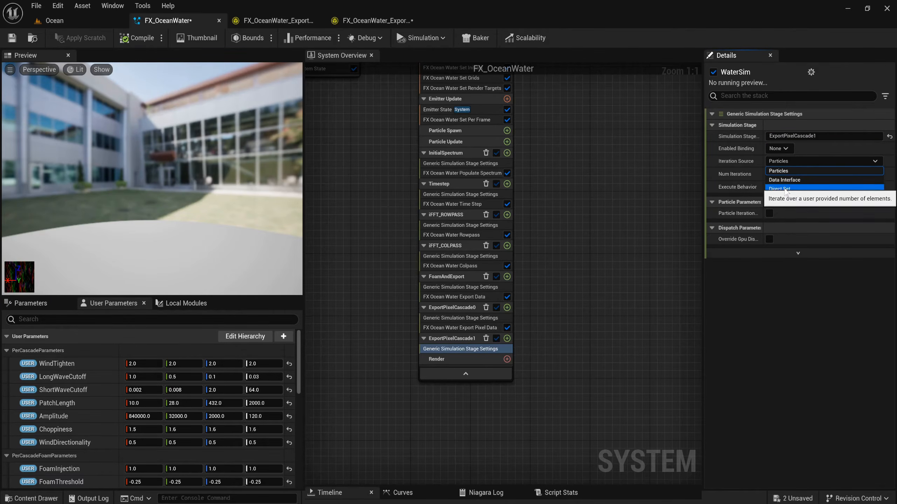
{"action": "left_click", "coordinate": [781, 189]}
{"action": "left_click", "coordinate": [795, 214]}
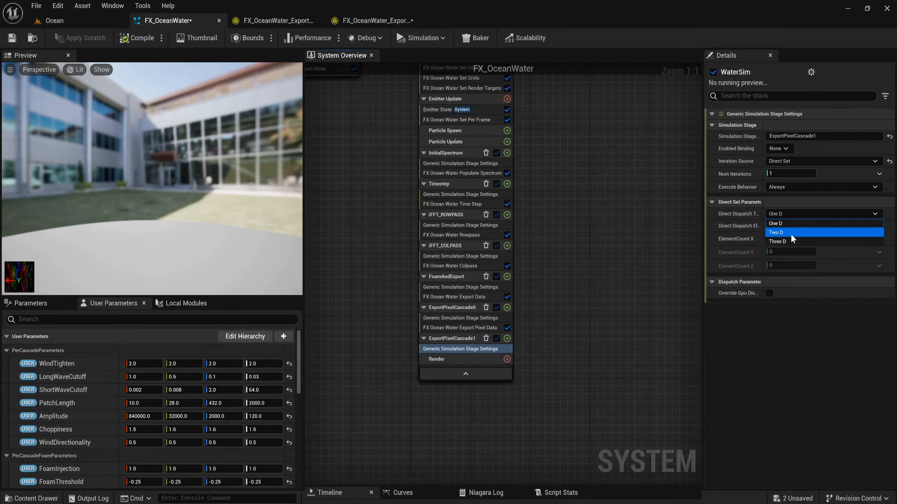
{"action": "left_click", "coordinate": [790, 243]}
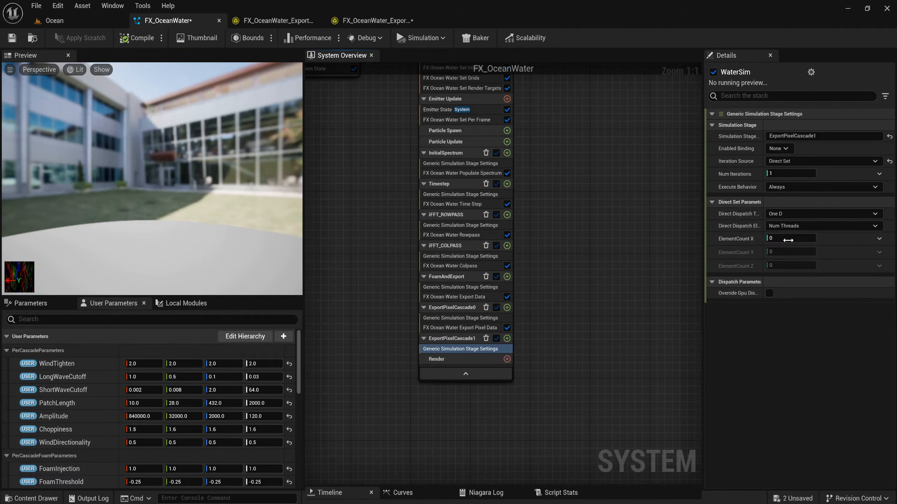
- Bind ExportPixelCascade1's ElementCount X and Y to Emitter GridSize and ElementCount Z to Emitter NumCascades
{"action": "left_click", "coordinate": [879, 239]}
{"action": "left_click", "coordinate": [823, 282]}
{"action": "left_click", "coordinate": [879, 252]}
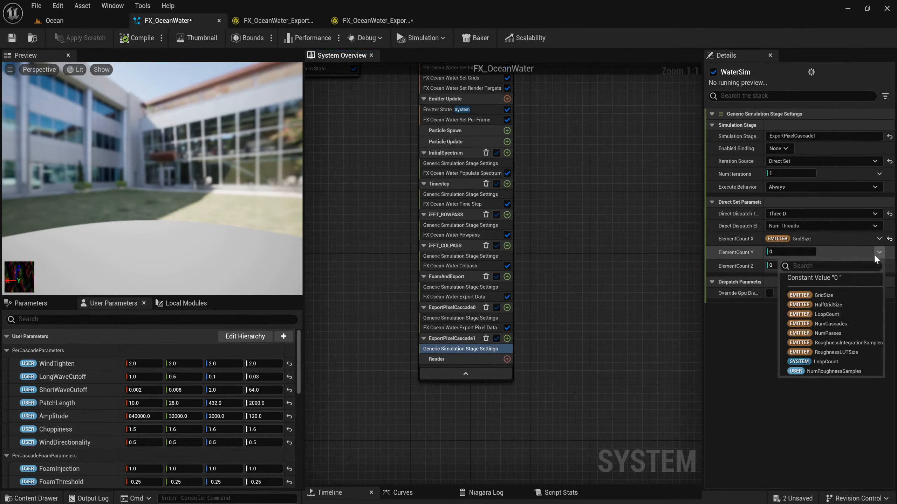
{"action": "left_click", "coordinate": [822, 296]}
{"action": "left_click", "coordinate": [879, 266]}
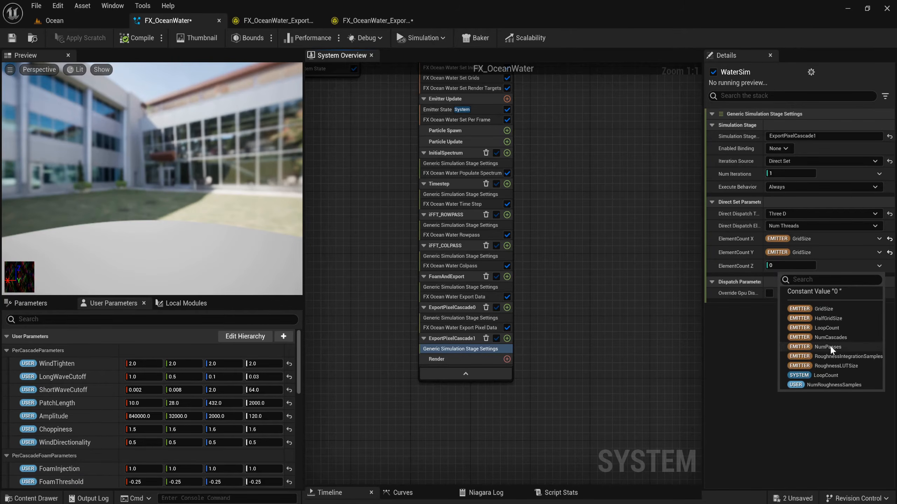
{"action": "left_click", "coordinate": [831, 338]}
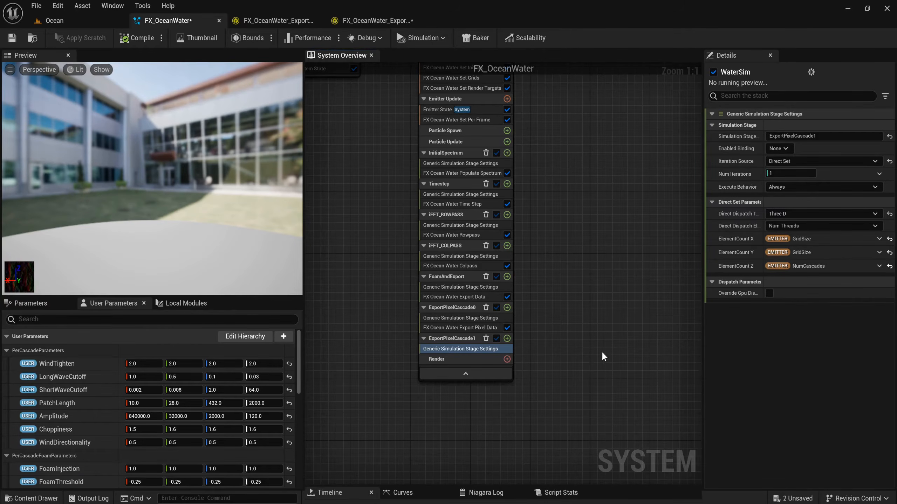
- Add the FX Ocean Water Export Pixel Data module to the ExportPixelCascade1 stage and set its CascadeSelector to 1
{"action": "left_click", "coordinate": [507, 339]}
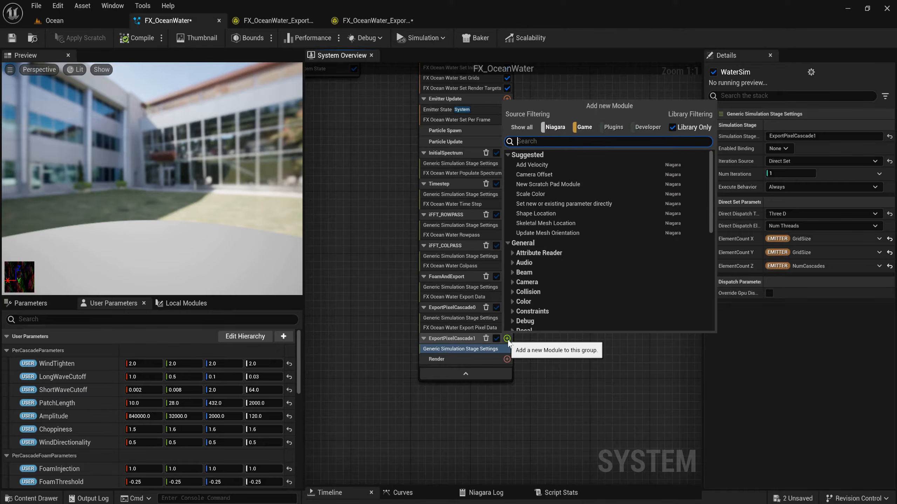
{"action": "type", "text": "expor"}
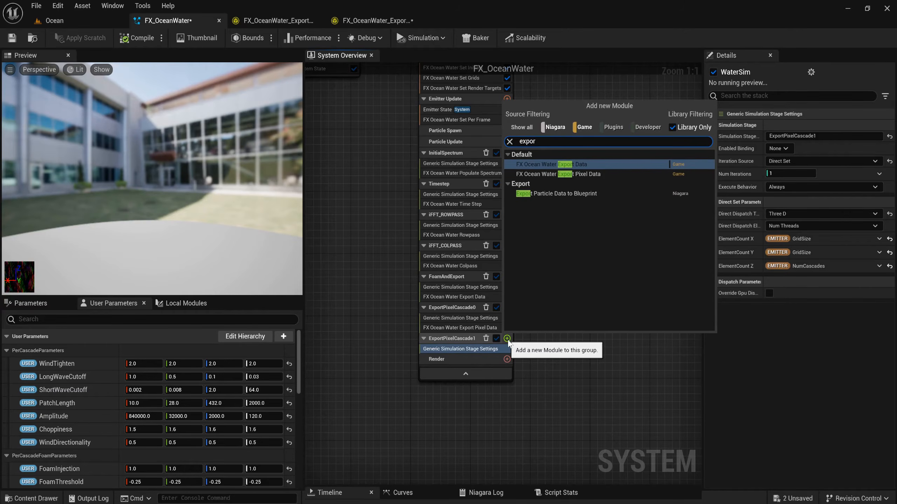
{"action": "left_click", "coordinate": [604, 175]}
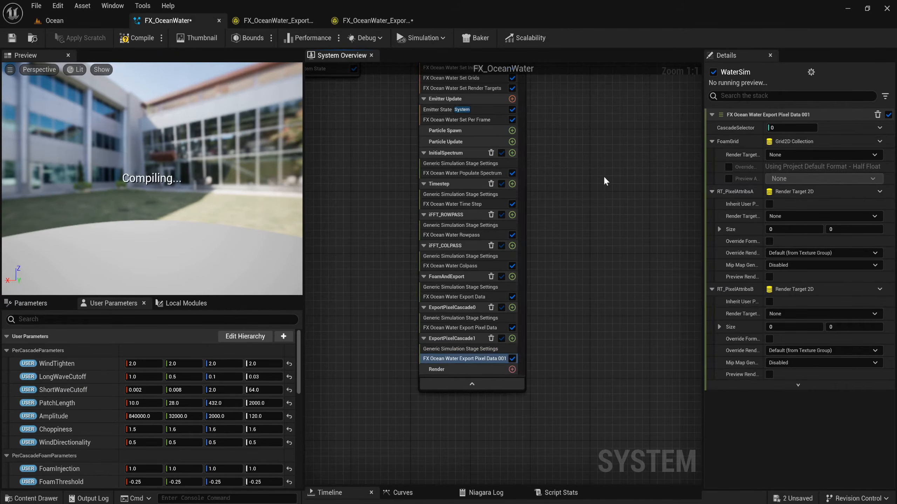
{"action": "left_click", "coordinate": [777, 128]}
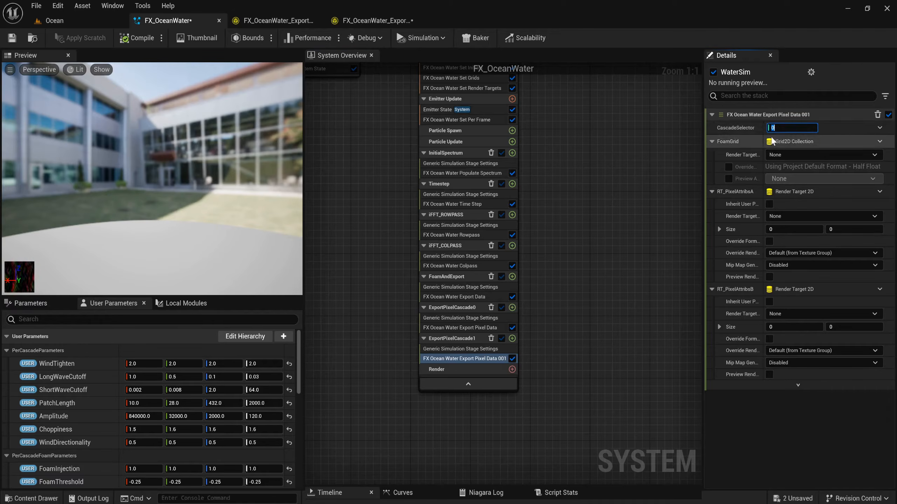
{"action": "type", "text": "1"}
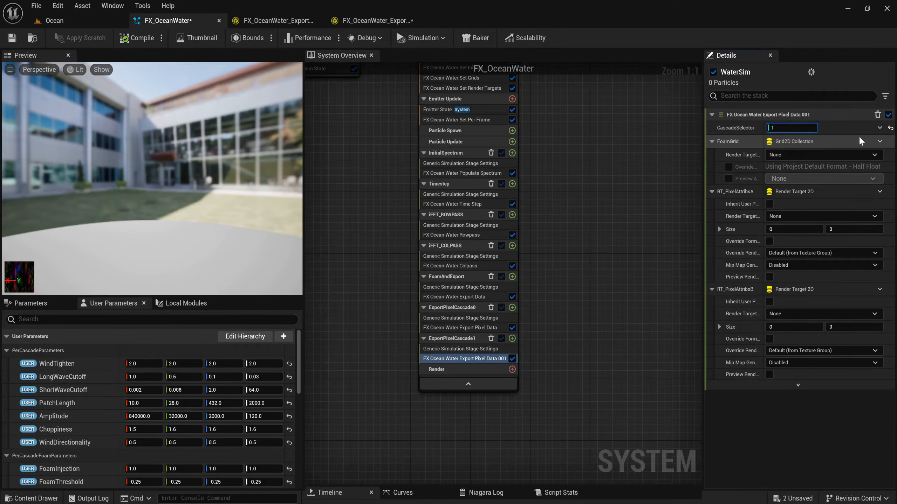
- Link the FoamGrid input of ExportPixelCascade1's export module to Emitter FoamGrid
{"action": "left_click", "coordinate": [879, 141]}
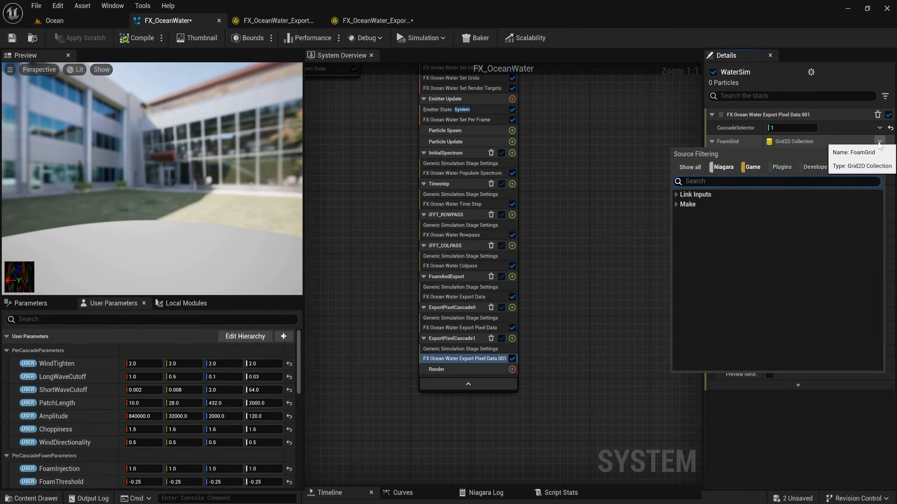
{"action": "type", "text": "foam"}
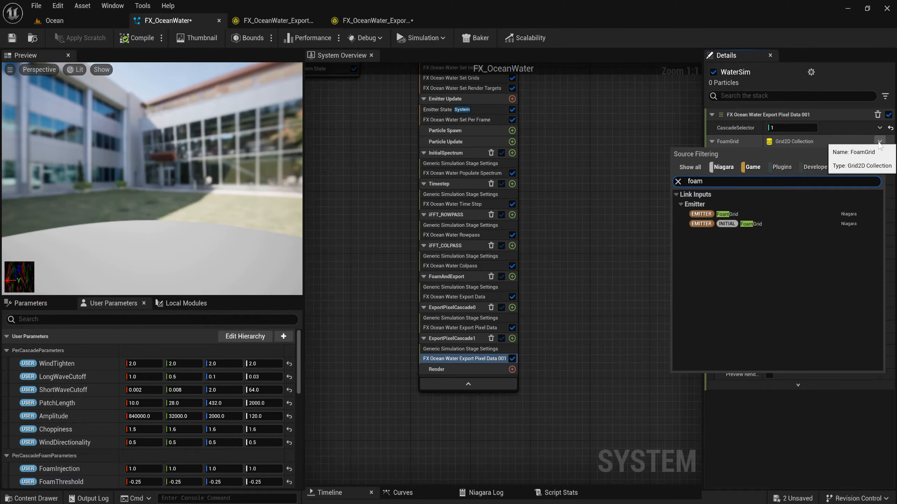
{"action": "left_click", "coordinate": [826, 214]}
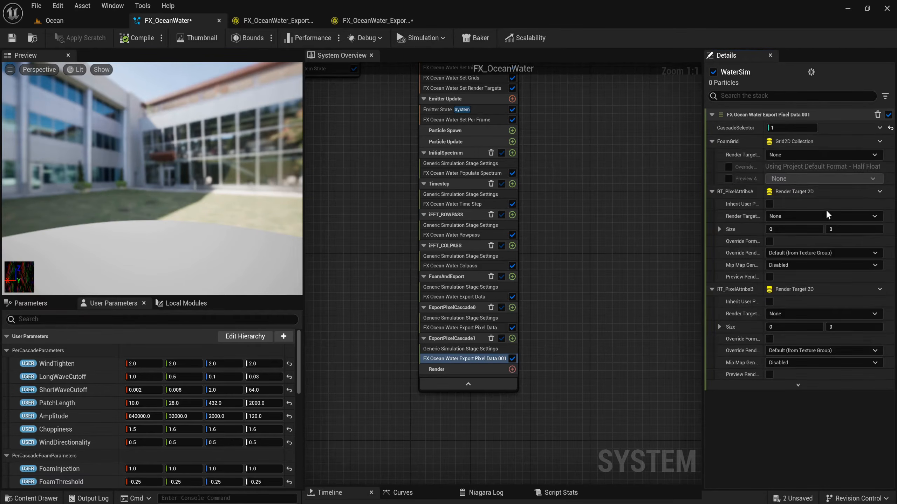
- Link ExportPixelCascade1's RT_PixelAttribsA to Emitter RT_PixelAttribs_Casc1 and RT_PixelAttribsB to Emitter RT_PixelAttribsB_Casc1, and compile the system
{"action": "type", "text": "p"}
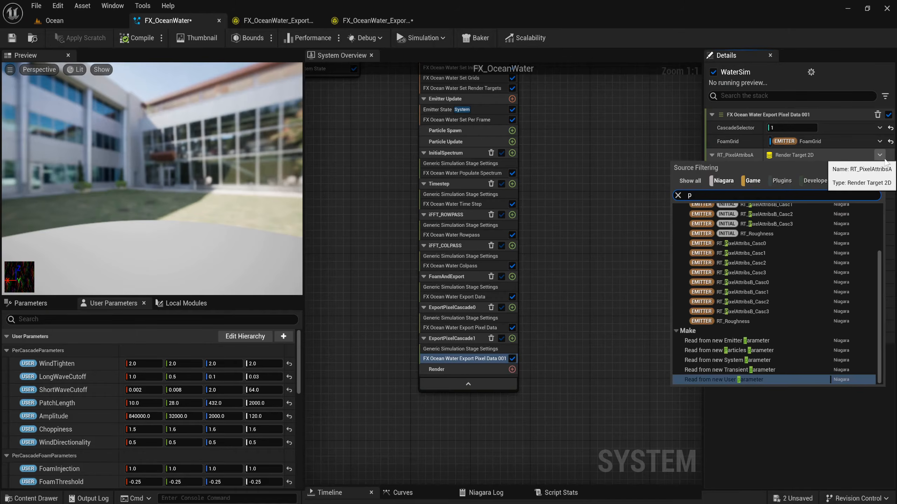
{"action": "type", "text": "ix"}
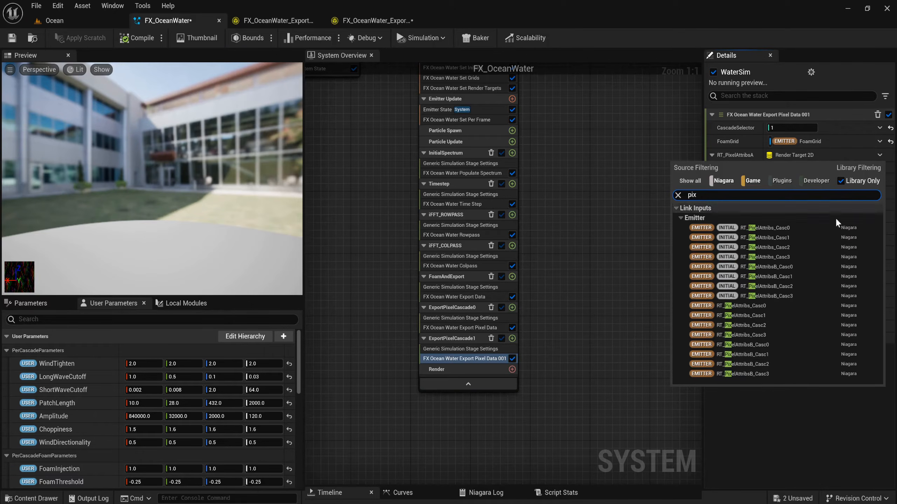
{"action": "left_click", "coordinate": [745, 316]}
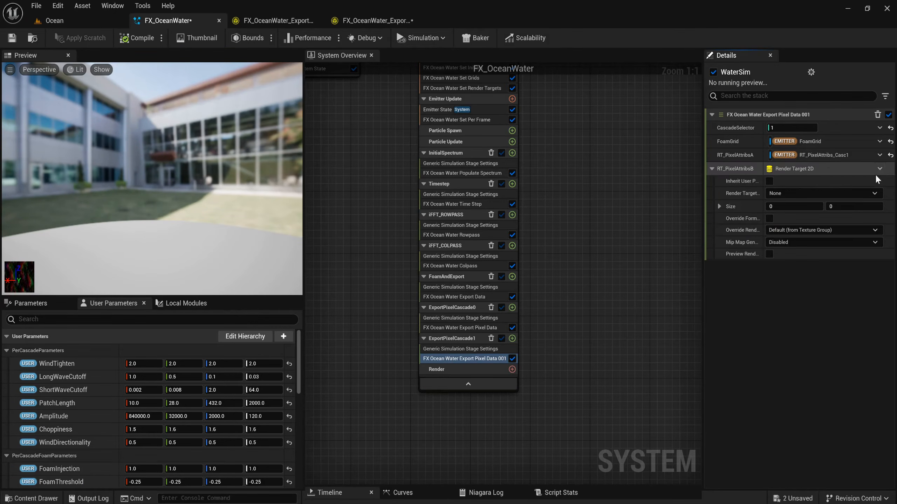
{"action": "left_click", "coordinate": [879, 168]}
{"action": "type", "text": "Pix"}
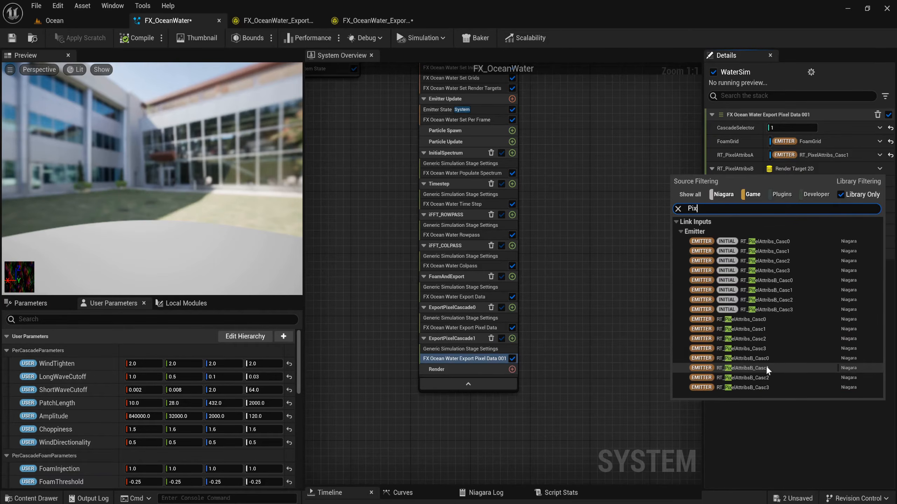
{"action": "left_click", "coordinate": [778, 368]}
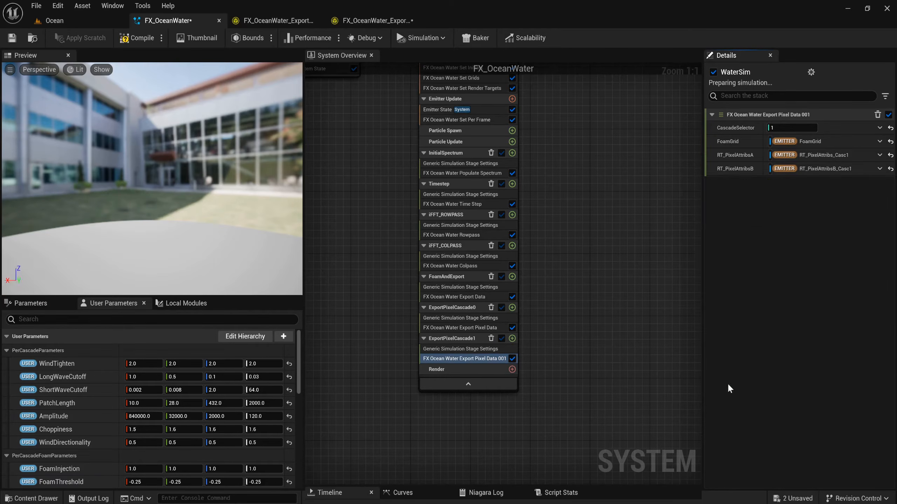
{"action": "right_click_drag", "start_coordinate": [604, 375], "coordinate": [572, 368]}
{"action": "left_click", "coordinate": [137, 43]}
- Add a Generic Simulation Stage to the WaterSim emitter and name it ExportPixelCascade2
{"action": "right_click_drag", "start_coordinate": [520, 86], "coordinate": [503, 135]}
{"action": "left_click", "coordinate": [455, 79]}
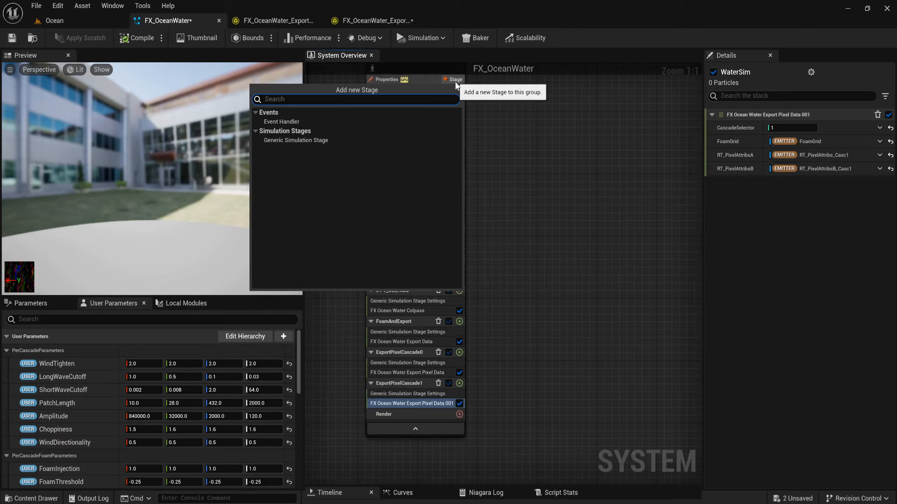
{"action": "left_click", "coordinate": [337, 139]}
{"action": "right_click_drag", "start_coordinate": [546, 345], "coordinate": [569, 282]}
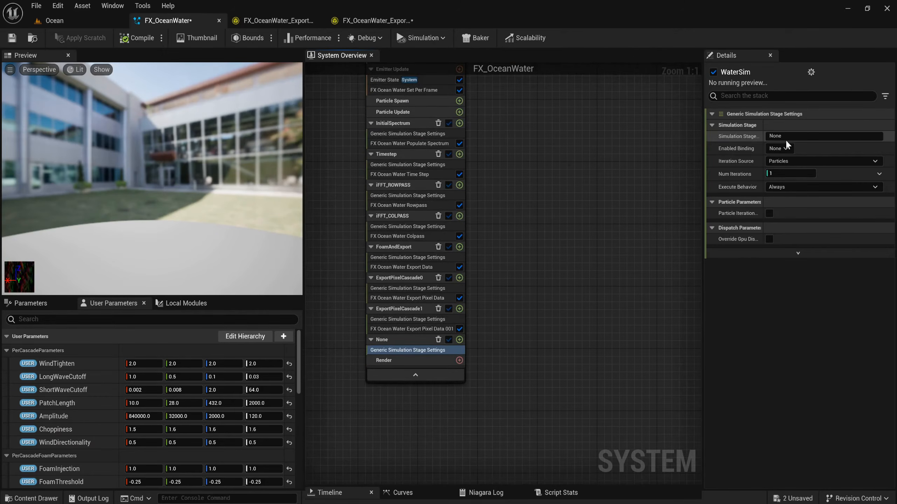
{"action": "left_click", "coordinate": [797, 136]}
{"action": "type", "text": "ExportP"}
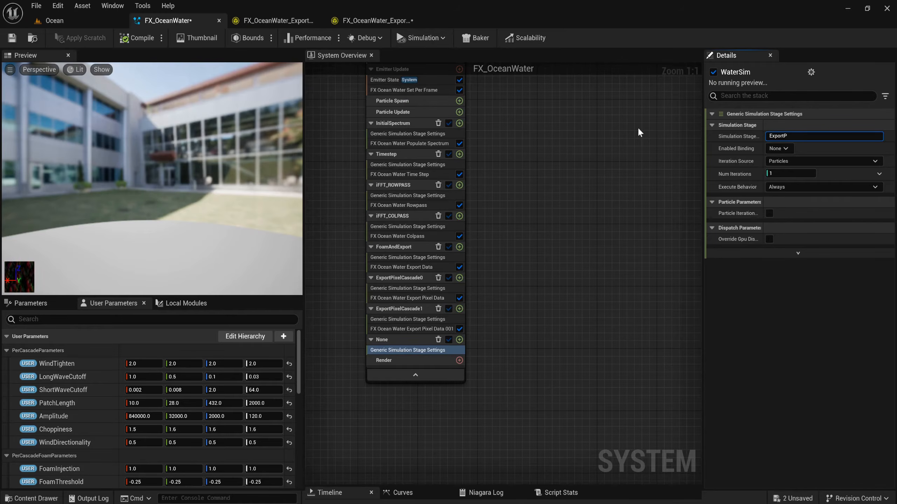
{"action": "type", "text": "ixelCascade2"}
{"action": "key", "text": "Return"}
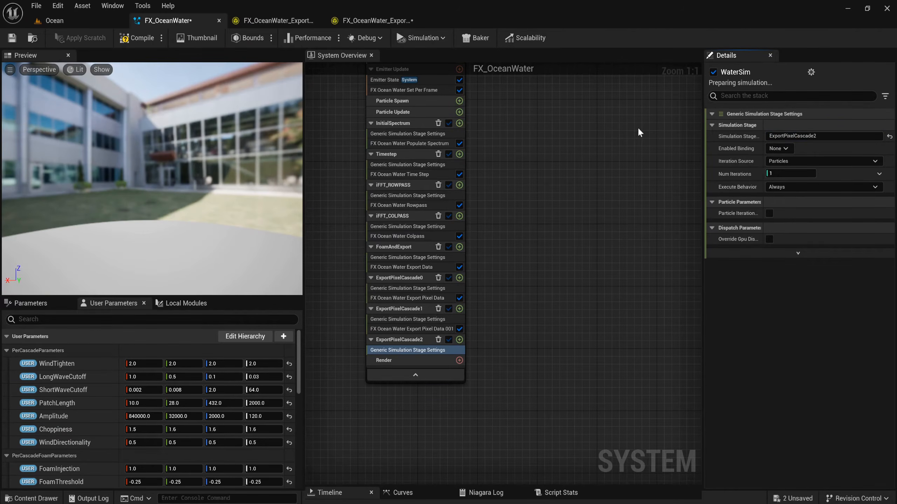
- Set ExportPixelCascade2's Iteration Source to Direct Set with Direct Dispatch Type Three D, and bind ElementCount X to Emitter GridSize
{"action": "left_click", "coordinate": [780, 162]}
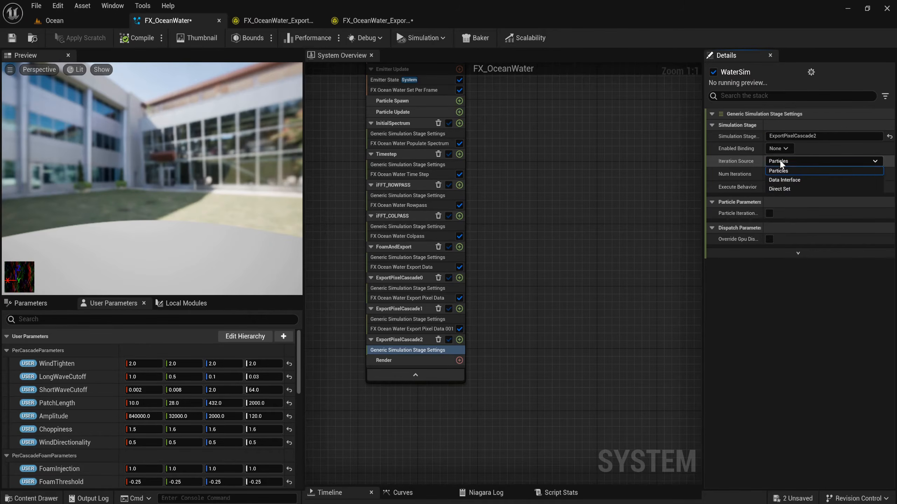
{"action": "left_click", "coordinate": [779, 190]}
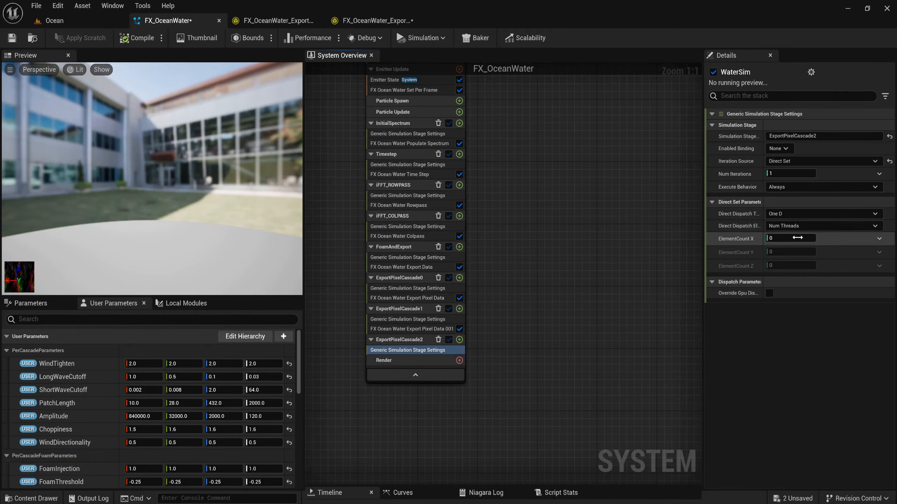
{"action": "left_click", "coordinate": [879, 239]}
{"action": "left_click", "coordinate": [846, 281]}
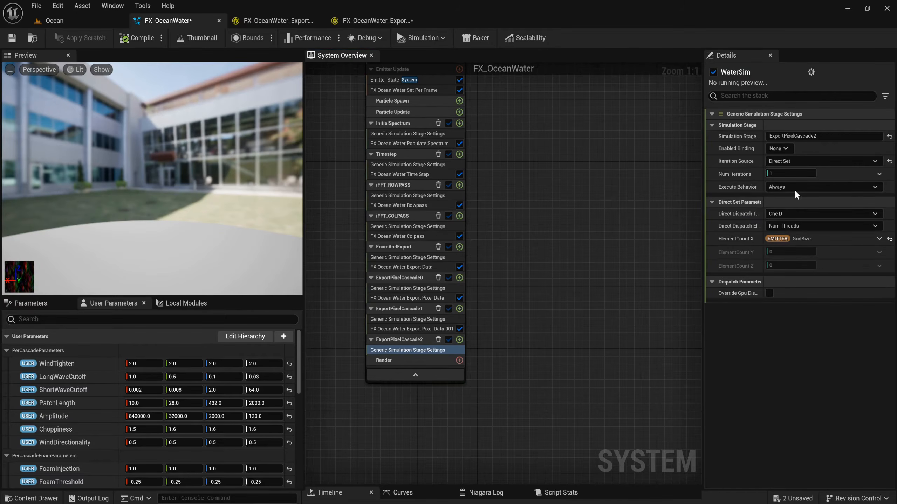
{"action": "left_click", "coordinate": [799, 214]}
{"action": "left_click", "coordinate": [797, 241]}
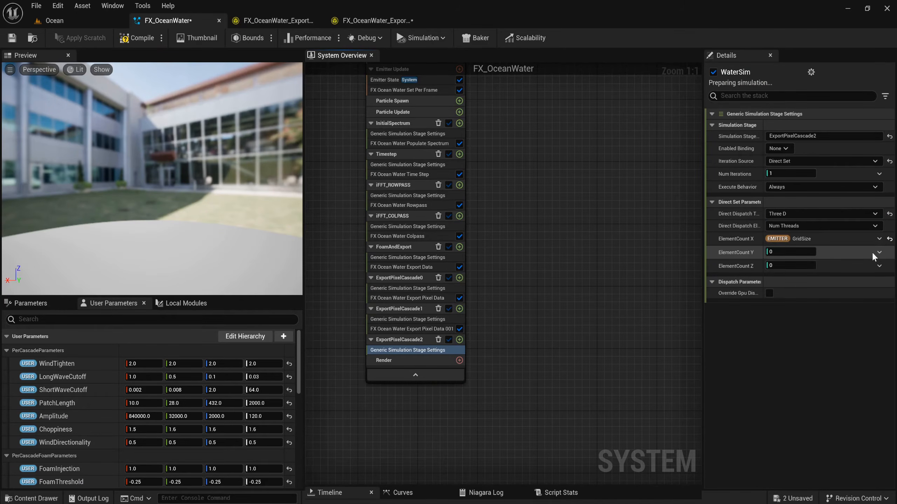
- Bind ExportPixelCascade2's ElementCount Y to Emitter GridSize and ElementCount Z to Emitter NumCascades
{"action": "left_click", "coordinate": [876, 252]}
{"action": "left_click", "coordinate": [838, 295]}
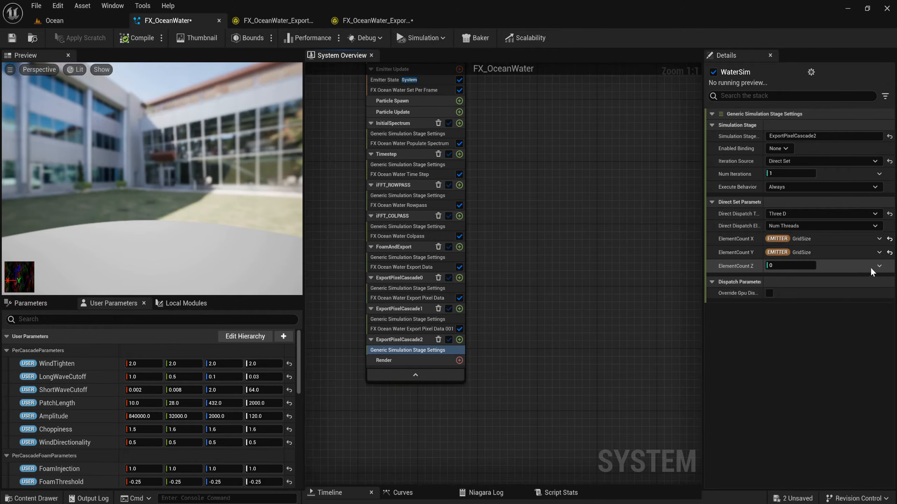
{"action": "left_click", "coordinate": [873, 266]}
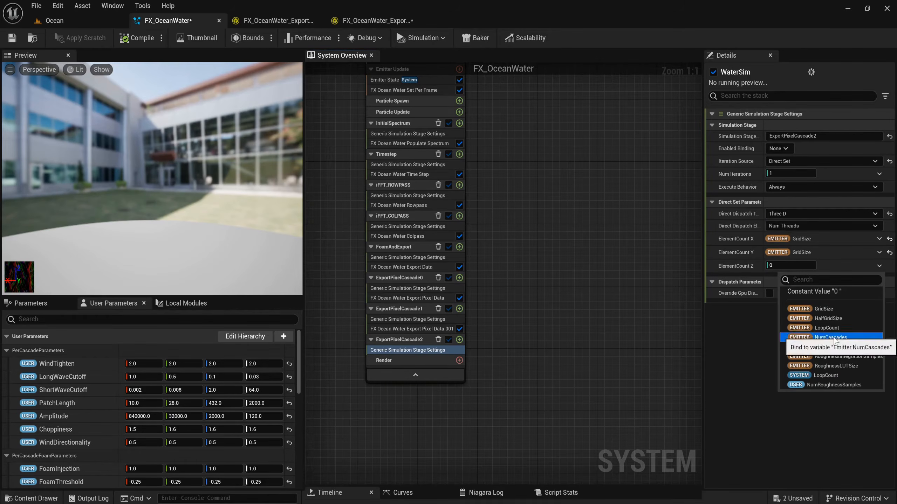
{"action": "left_click", "coordinate": [831, 337]}
- Add the FX Ocean Water Export Pixel Data module to the ExportPixelCascade2 stage and set its CascadeSelector to 2
{"action": "left_click", "coordinate": [459, 340]}
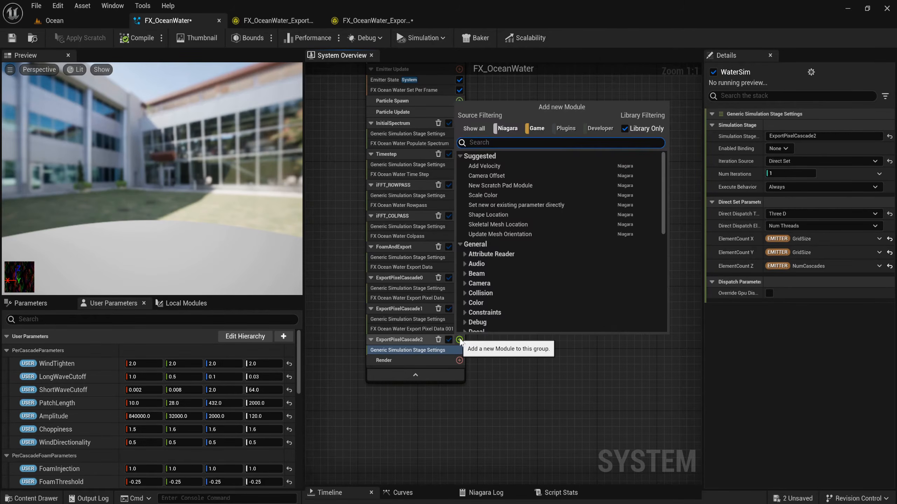
{"action": "type", "text": "expor"}
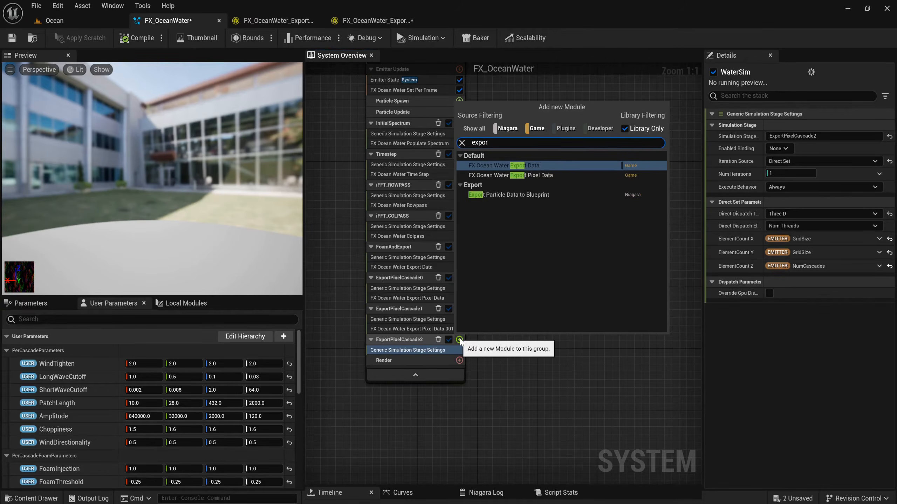
{"action": "left_click", "coordinate": [556, 175]}
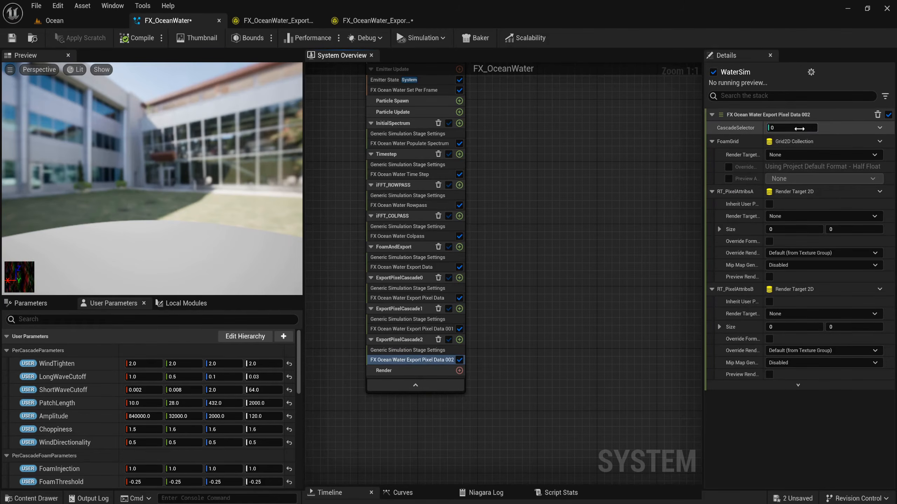
{"action": "type", "text": "2"}
{"action": "key", "text": "Return"}
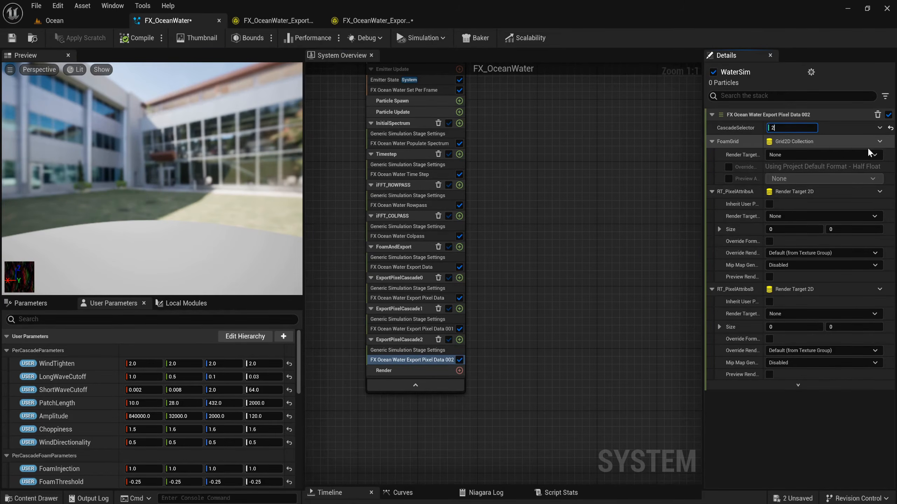
- Link the FoamGrid input of ExportPixelCascade2's export module to Emitter FoamGrid
{"action": "left_click", "coordinate": [880, 141]}
{"action": "type", "text": "foam"}
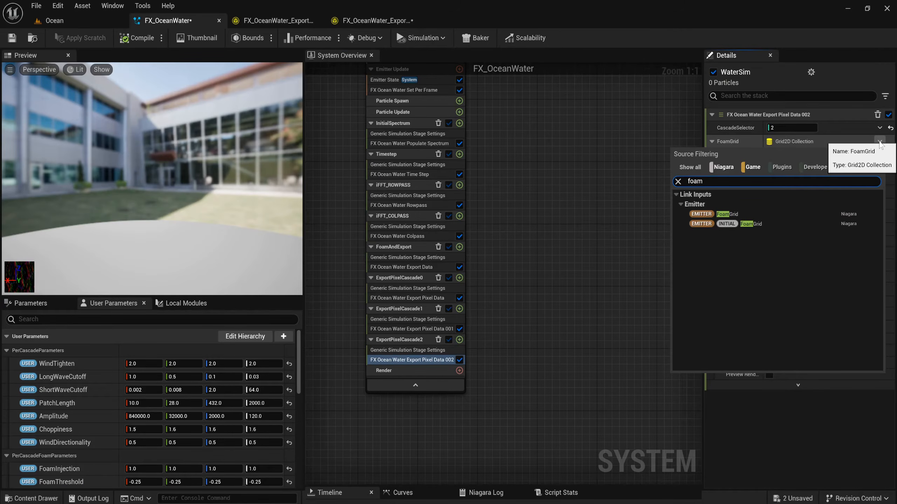
{"action": "left_click", "coordinate": [738, 215]}
- Link ExportPixelCascade2's RT_PixelAttribsA to Emitter RT_PixelAttribs_Casc2 and RT_PixelAttribsB to Emitter RT_PixelAttribsB_Casc2
{"action": "left_click", "coordinate": [879, 155]}
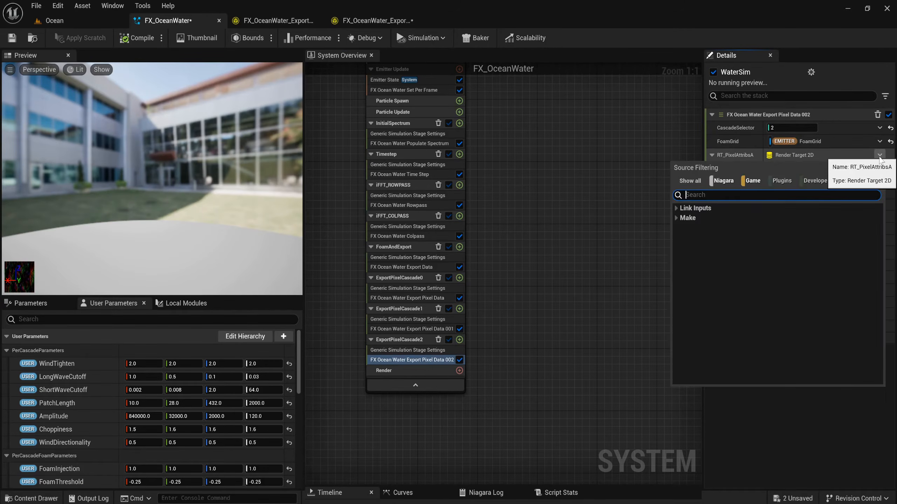
{"action": "type", "text": "Pixel"}
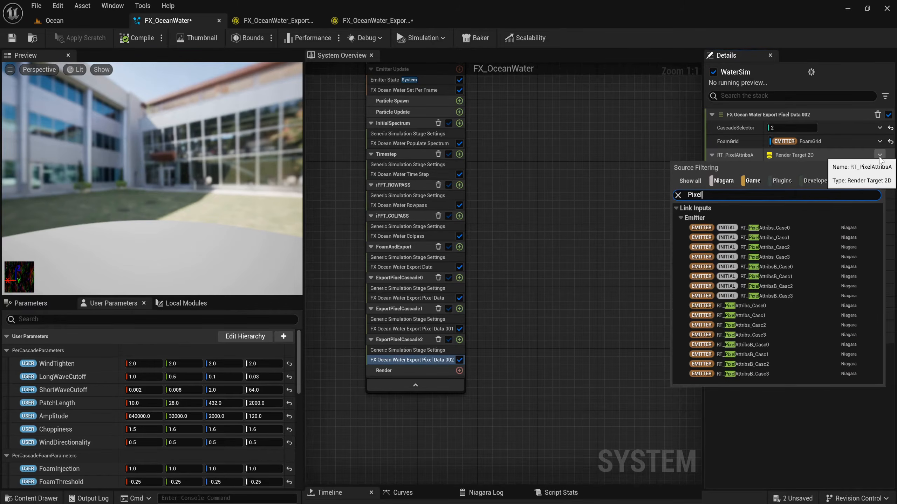
{"action": "left_click", "coordinate": [784, 324]}
{"action": "left_click", "coordinate": [879, 169]}
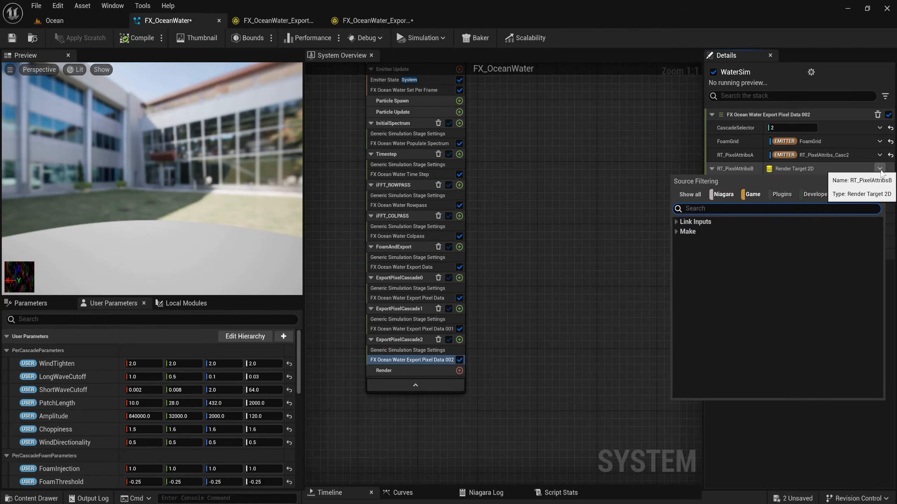
{"action": "type", "text": "Pix"}
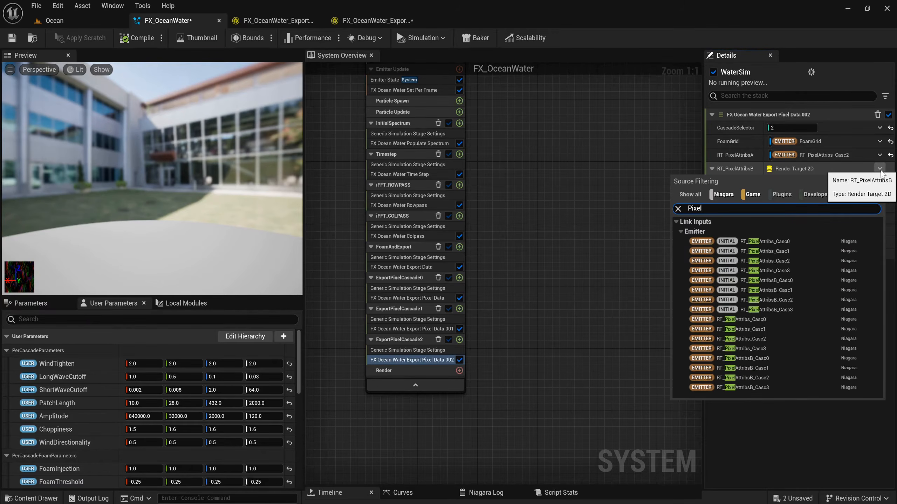
{"action": "type", "text": "el"}
{"action": "left_click", "coordinate": [786, 374]}
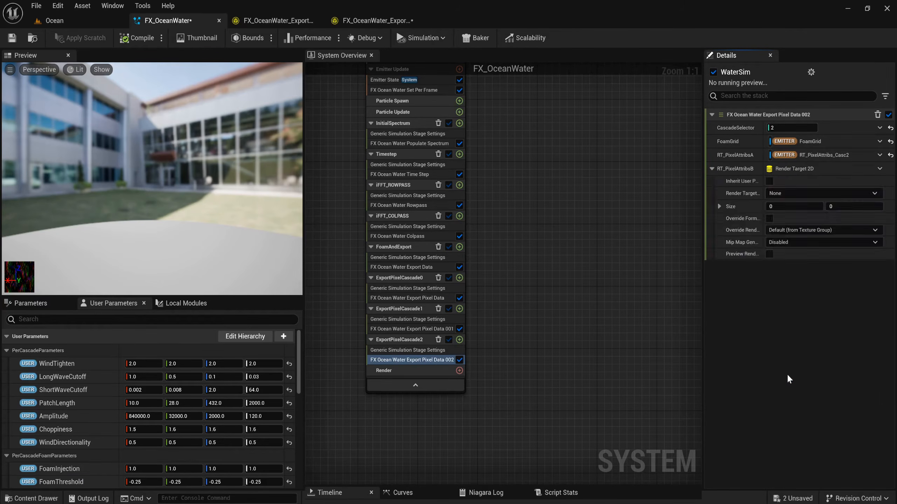
- Add a Generic Simulation Stage to the WaterSim emitter and name it ExportPixelCascade3
{"action": "right_click_drag", "start_coordinate": [513, 369], "coordinate": [546, 403]}
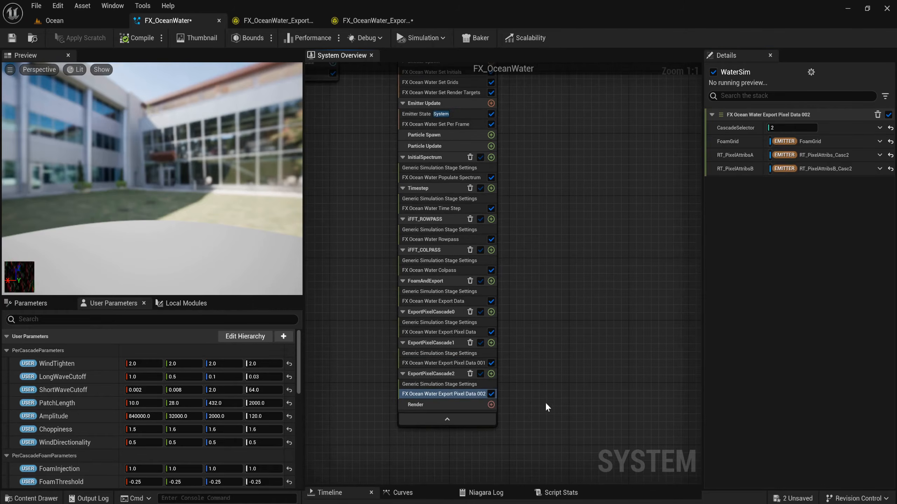
{"action": "scroll", "coordinate": [546, 403], "scroll_direction": "down", "scroll_amount": 1}
{"action": "left_click", "coordinate": [494, 85]}
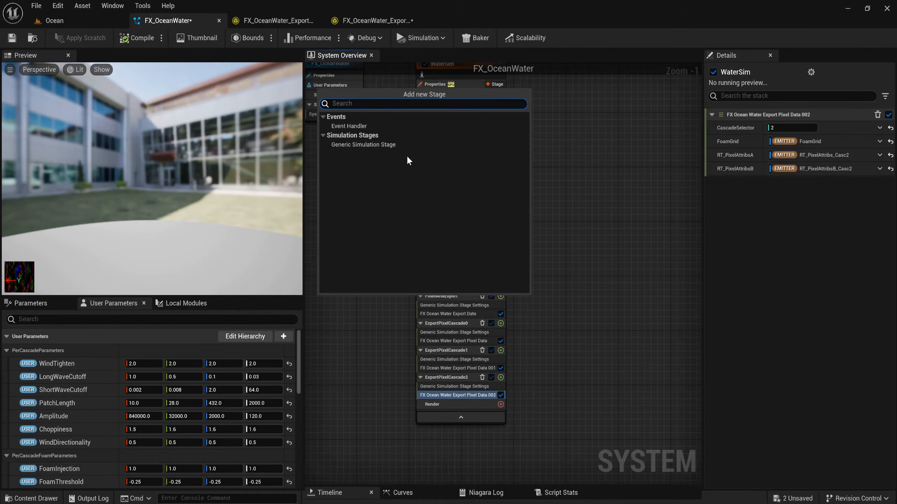
{"action": "left_click", "coordinate": [409, 145]}
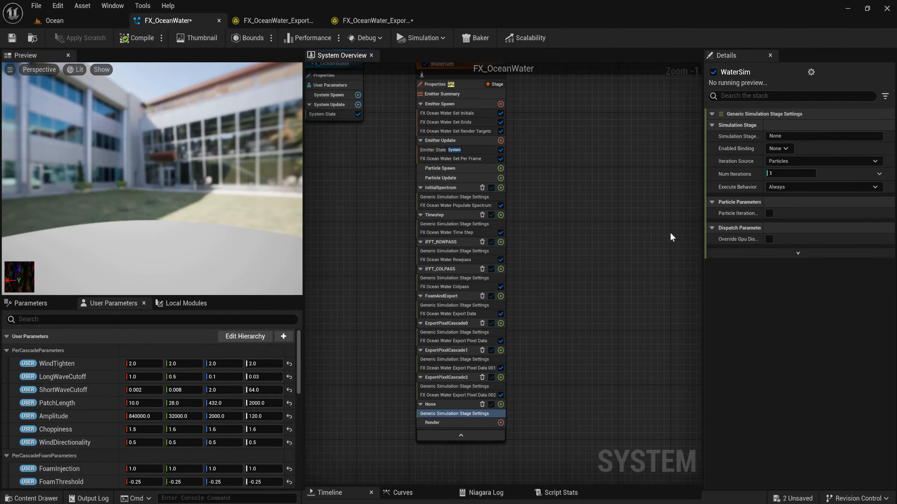
{"action": "left_click", "coordinate": [806, 136]}
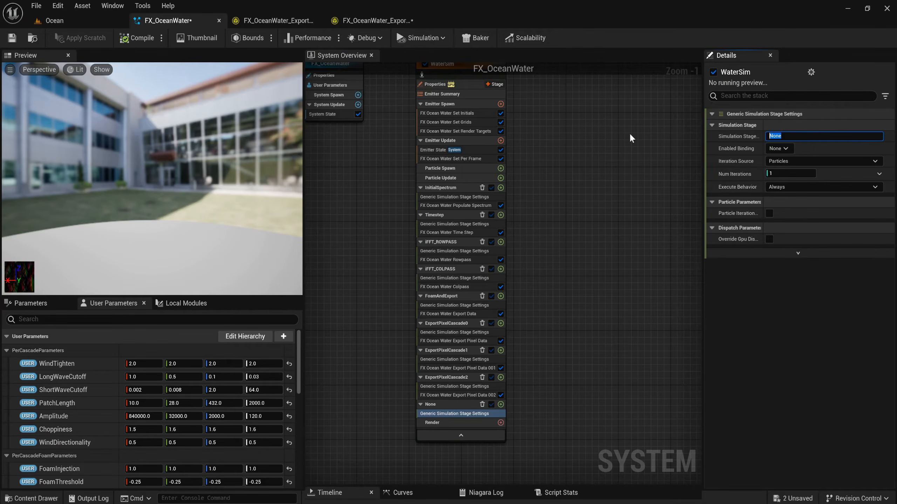
{"action": "type", "text": "ExportPixelCascade"}
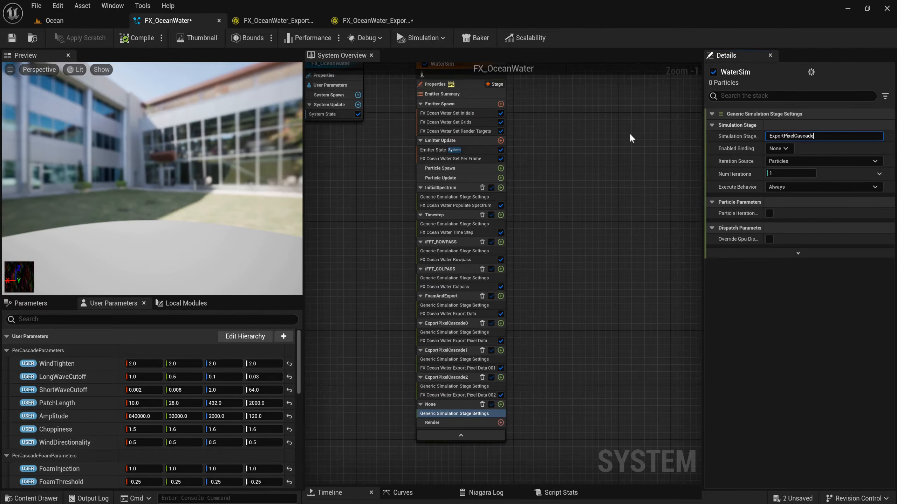
{"action": "key", "text": "Return"}
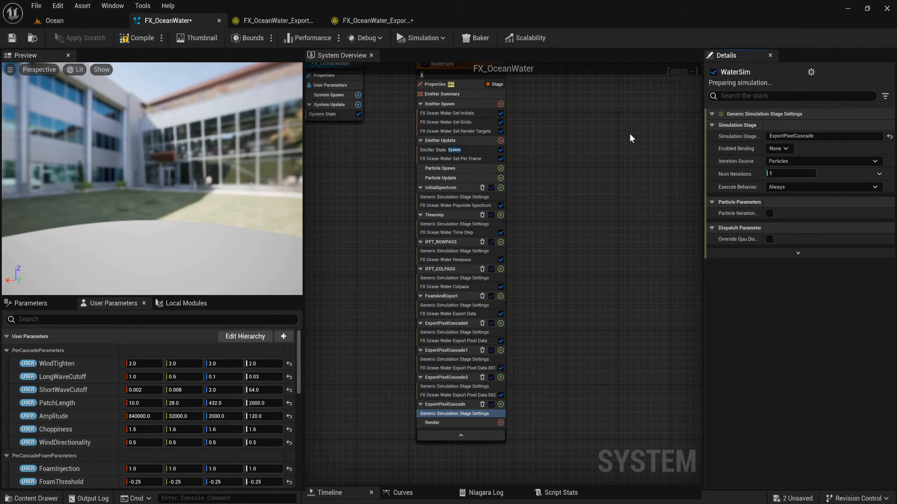
{"action": "left_click", "coordinate": [846, 138]}
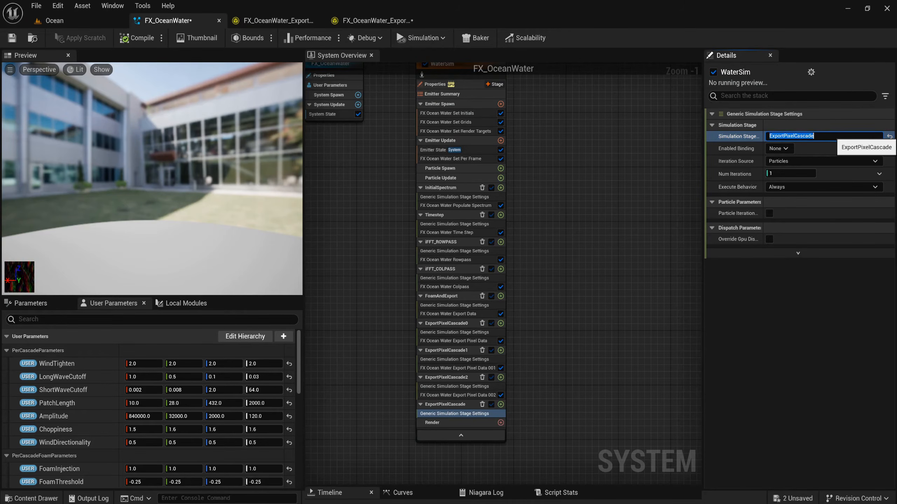
{"action": "type", "text": "3"}
{"action": "key", "text": "Return"}
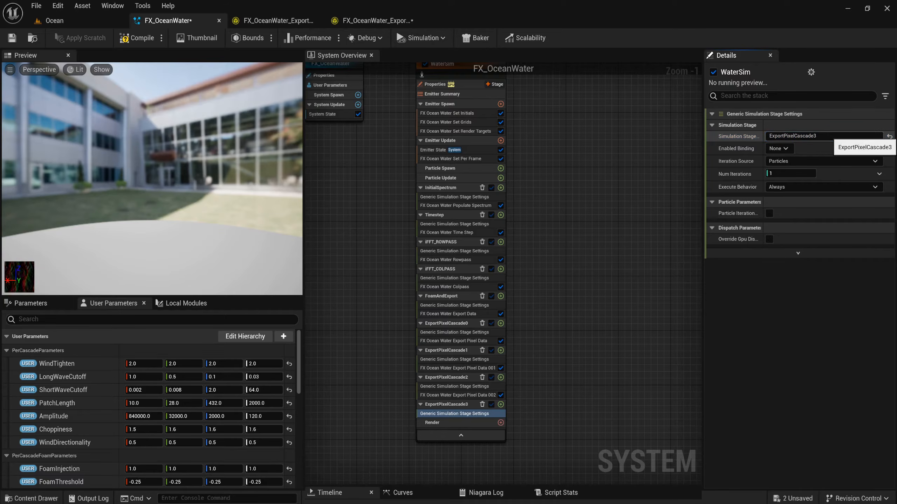
- Set ExportPixelCascade3's iteration source to Direct Set and its direct dispatch type to Three D
{"action": "left_click", "coordinate": [824, 161]}
{"action": "left_click", "coordinate": [804, 190]}
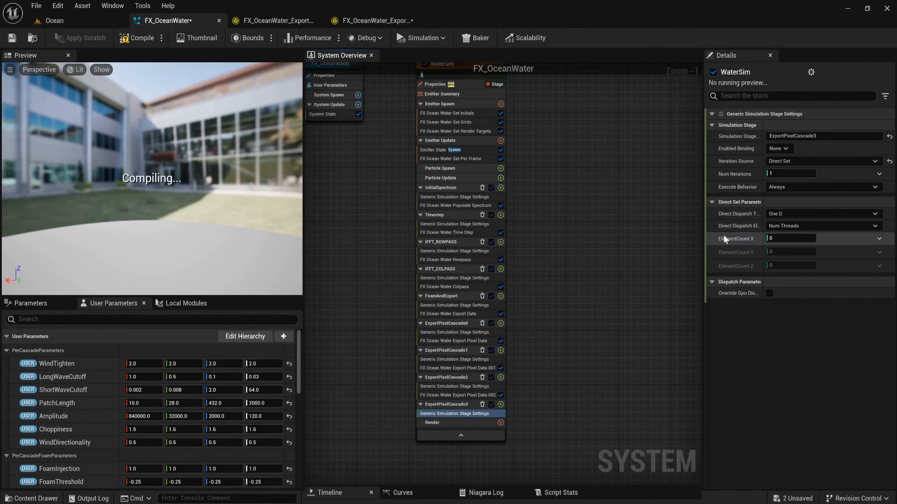
{"action": "left_click", "coordinate": [794, 226]}
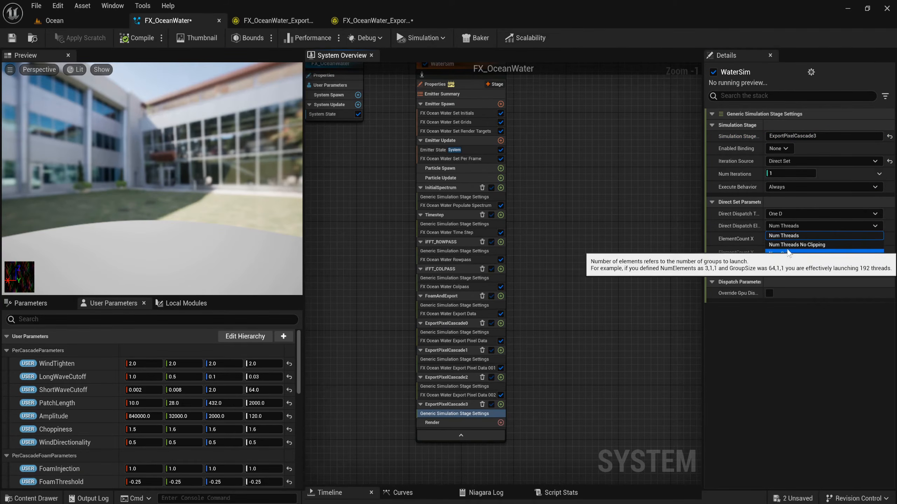
{"action": "left_click", "coordinate": [794, 215]}
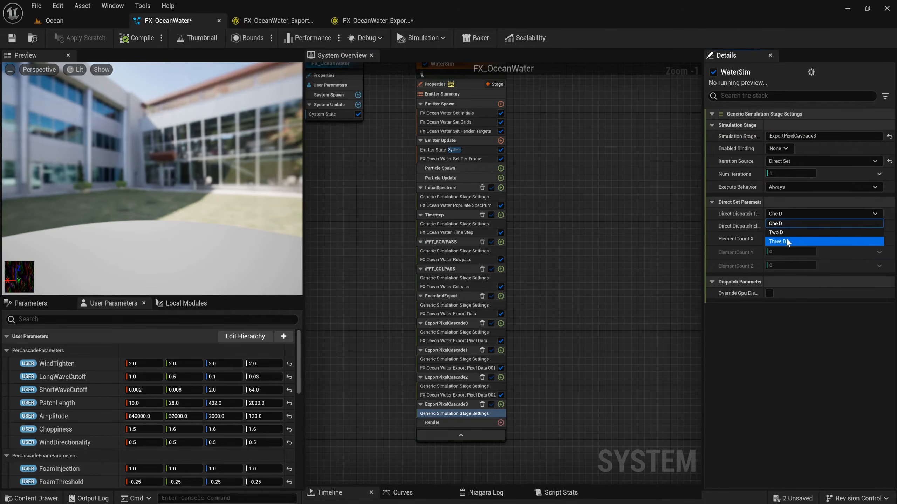
{"action": "left_click", "coordinate": [776, 242]}
- Bind ExportPixelCascade3's ElementCount X and Y to Emitter GridSize and ElementCount Z to Emitter NumCascades
{"action": "left_click", "coordinate": [879, 238]}
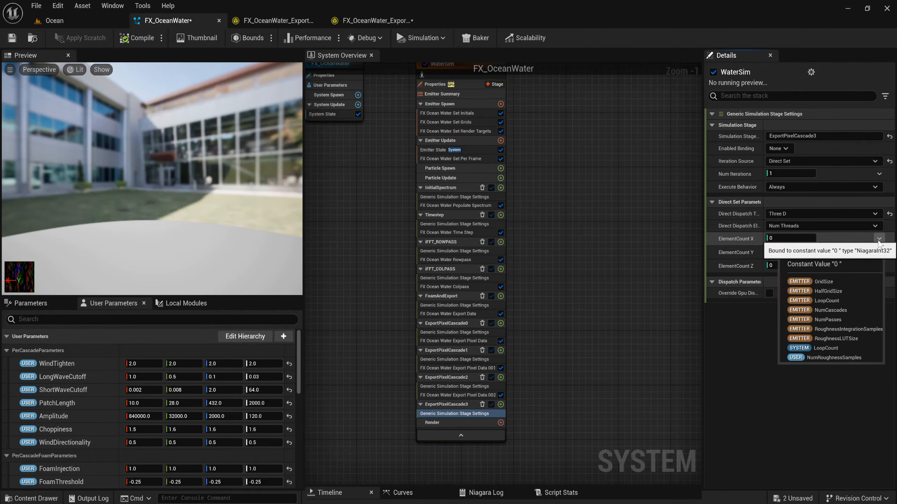
{"action": "left_click", "coordinate": [868, 281]}
{"action": "left_click", "coordinate": [879, 252]}
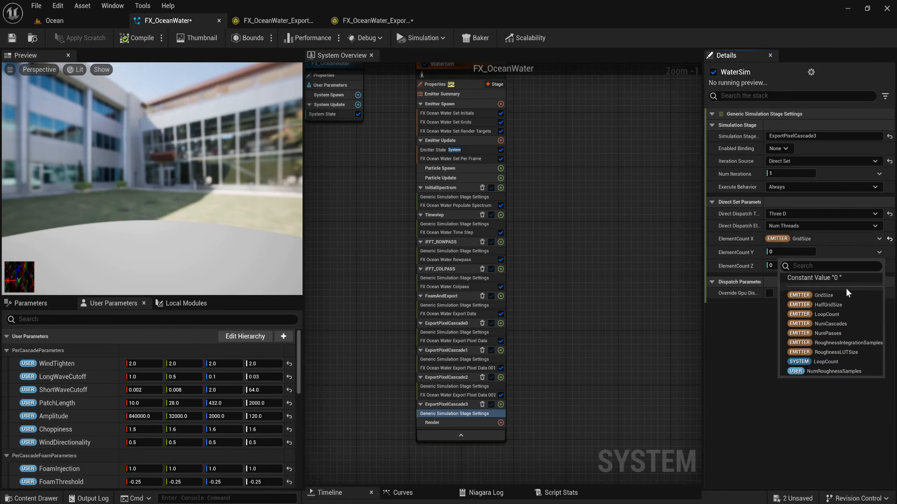
{"action": "left_click", "coordinate": [845, 289]}
{"action": "left_click", "coordinate": [878, 265]}
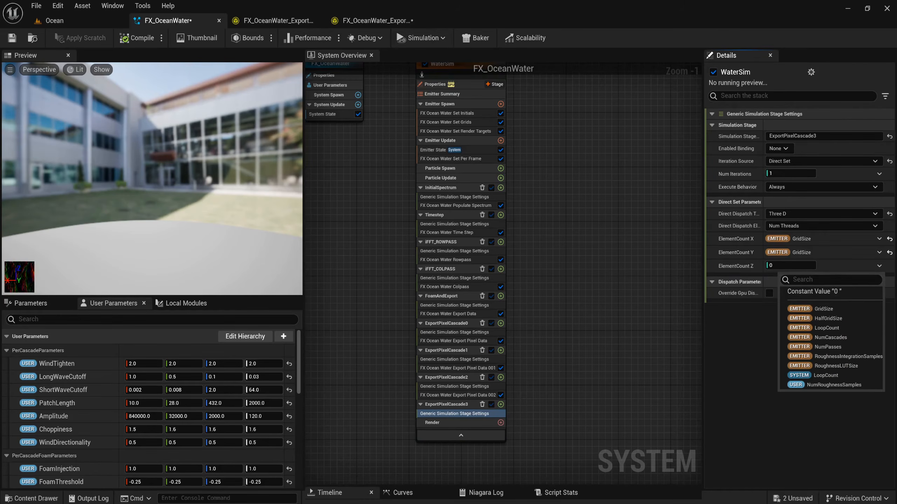
{"action": "left_click", "coordinate": [830, 338]}
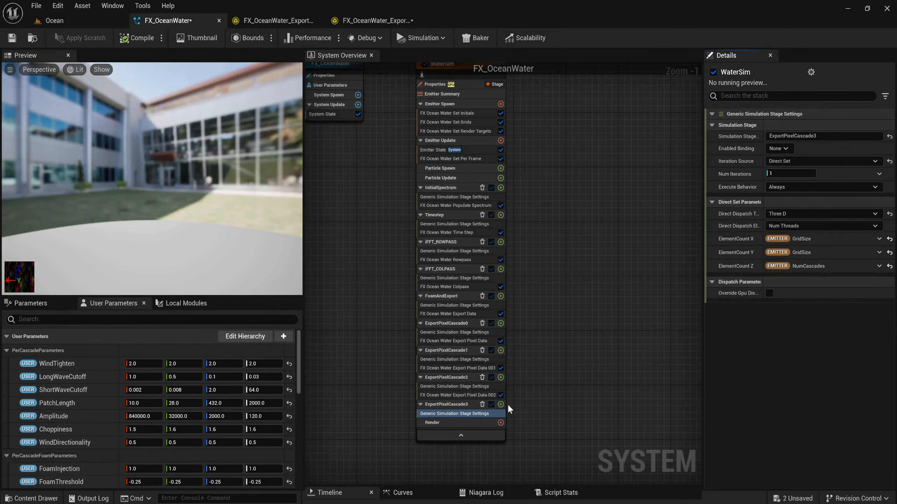
- Add the FX Ocean Water Export Pixel Data module to the ExportPixelCascade3 stage and set its CascadeSelector to 3
{"action": "left_click", "coordinate": [500, 404]}
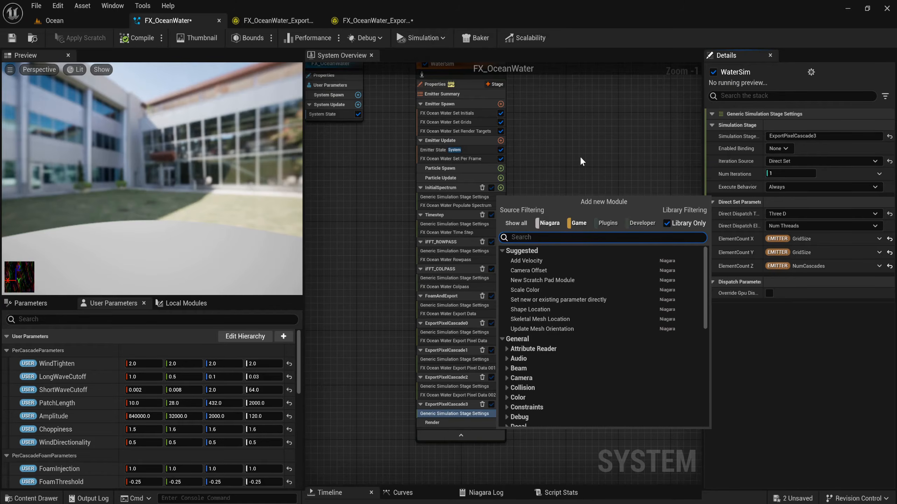
{"action": "type", "text": "export"}
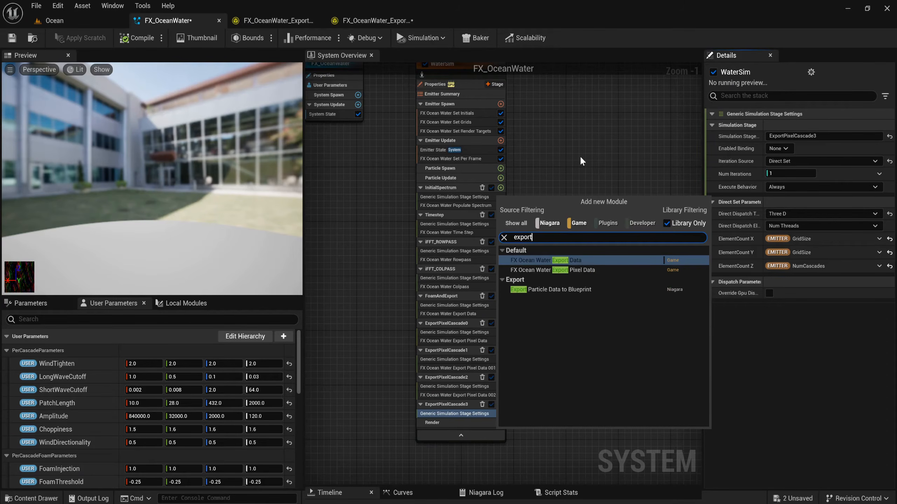
{"action": "left_click", "coordinate": [544, 271]}
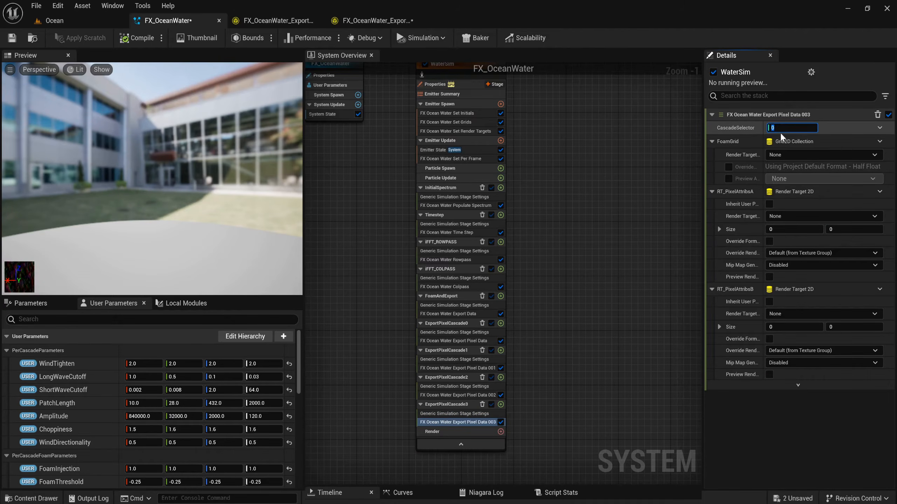
{"action": "type", "text": "3"}
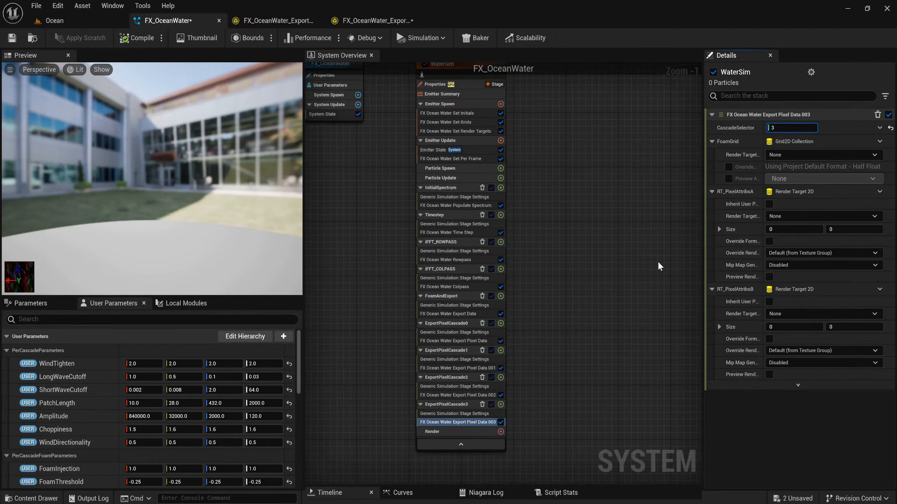
- Link the FoamGrid input of ExportPixelCascade3's export module to Emitter FoamGrid
{"action": "left_click", "coordinate": [879, 142]}
{"action": "type", "text": "foam"}
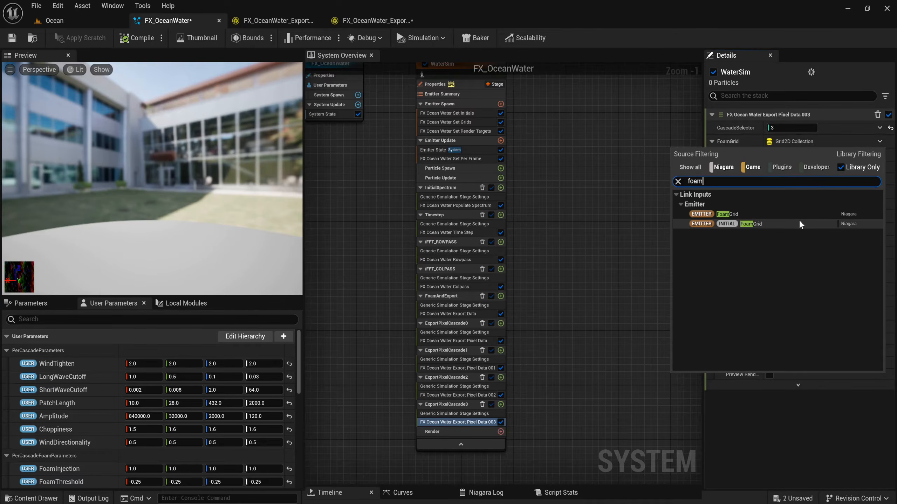
{"action": "left_click", "coordinate": [743, 214]}
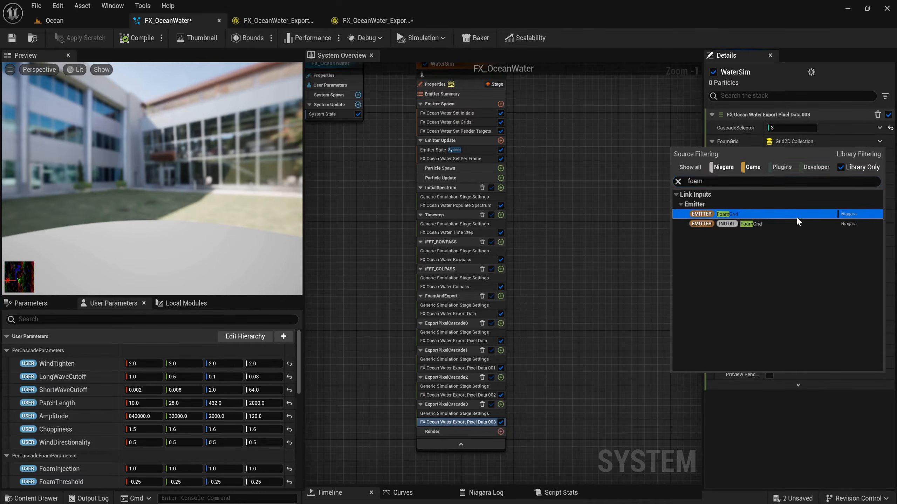
- Link ExportPixelCascade3's RT_PixelAttribsA to Emitter RT_PixelAttribs_Casc3 and RT_PixelAttribsB to Emitter RT_PixelAttribsB_Casc3
{"action": "left_click", "coordinate": [879, 155]}
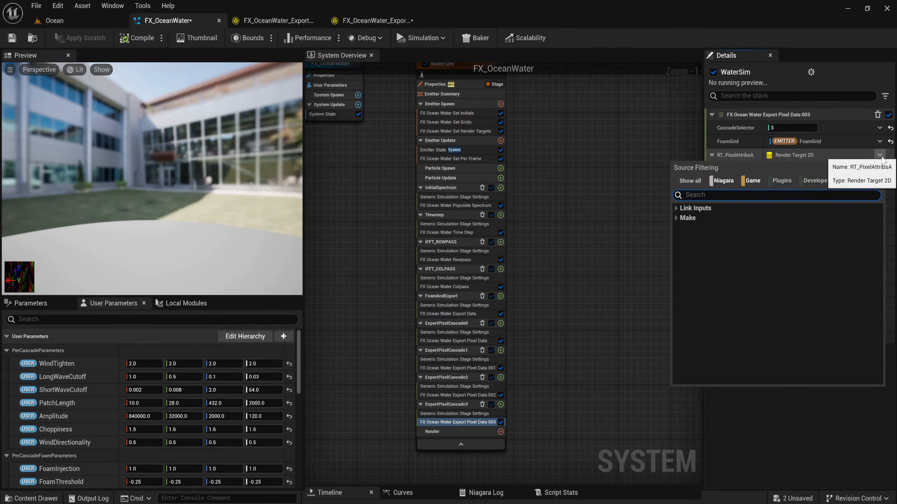
{"action": "type", "text": "c"}
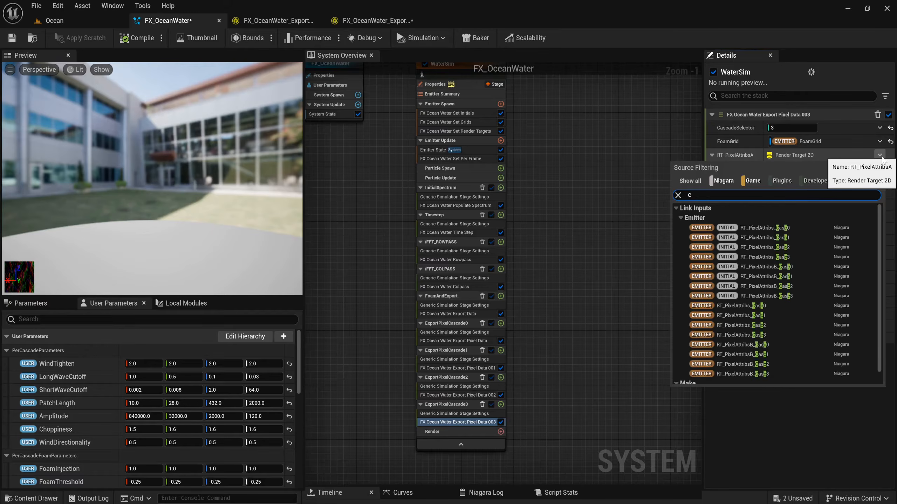
{"action": "key", "text": "BackSpace"}
{"action": "type", "text": "pixel"}
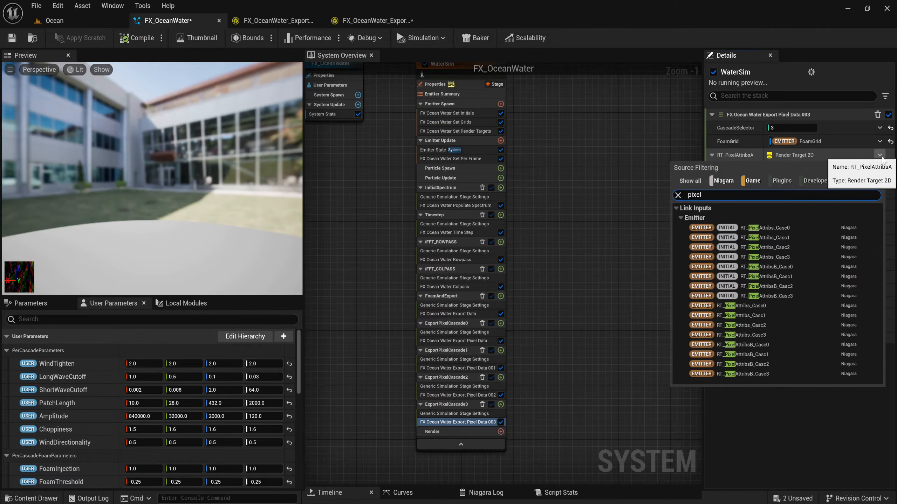
{"action": "left_click", "coordinate": [777, 334]}
{"action": "left_click", "coordinate": [879, 169]}
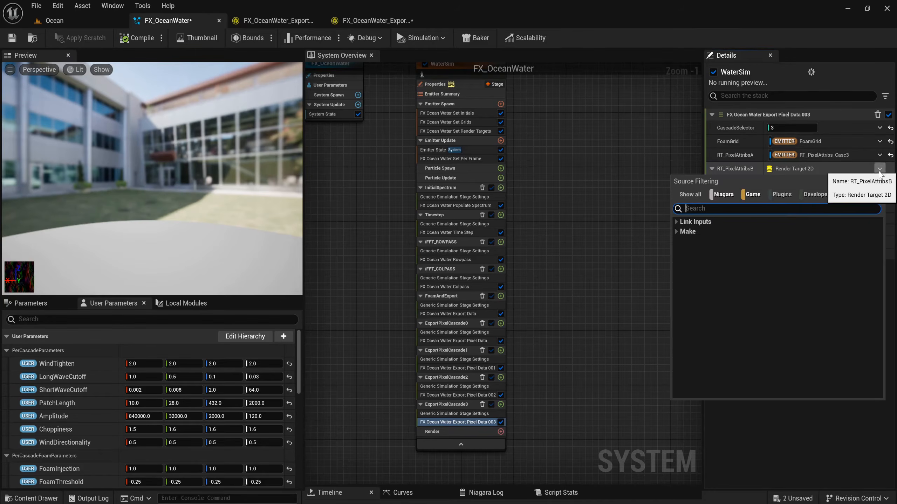
{"action": "type", "text": "pi"}
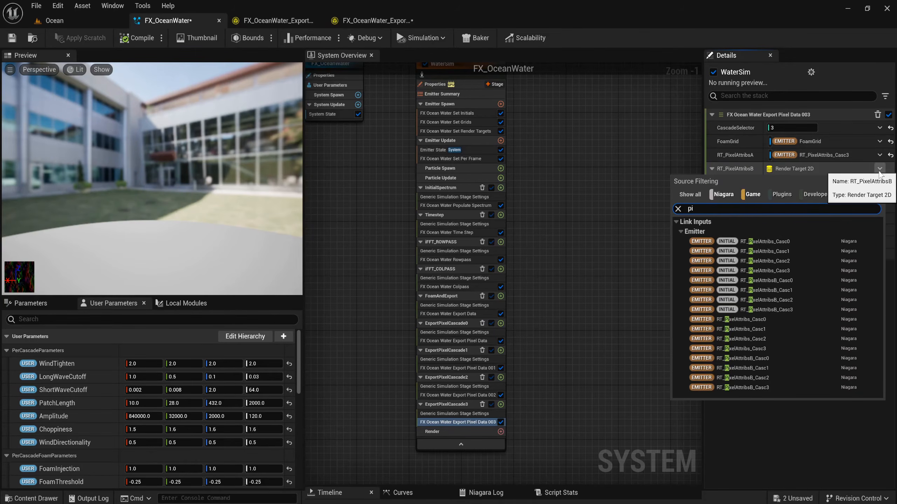
{"action": "left_click", "coordinate": [771, 386]}
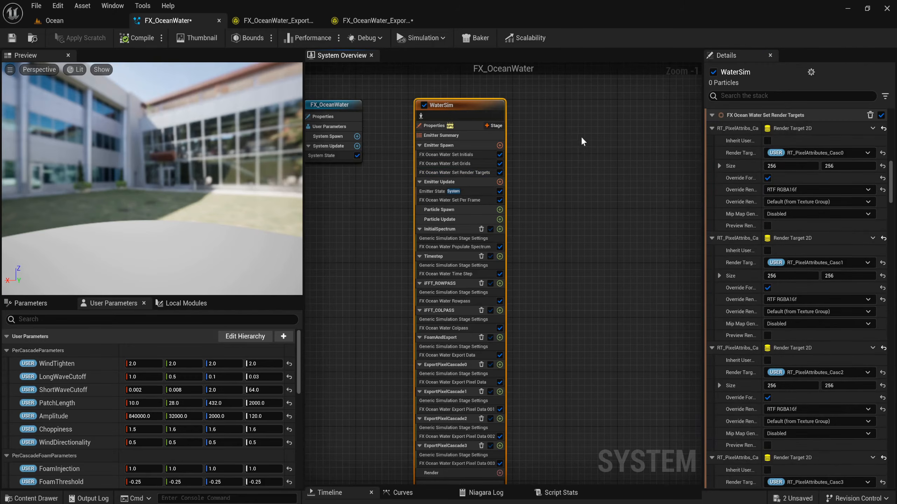
- Save all modified assets, including FX_OceanWater and the export pixel data module script
{"action": "key", "text": "ctrl+space"}
{"action": "left_click", "coordinate": [103, 335]}
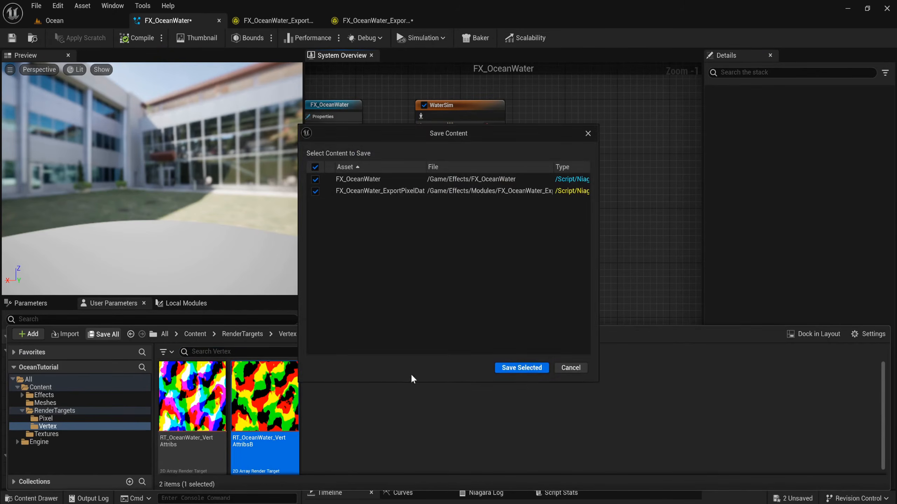
{"action": "left_click", "coordinate": [505, 369]}
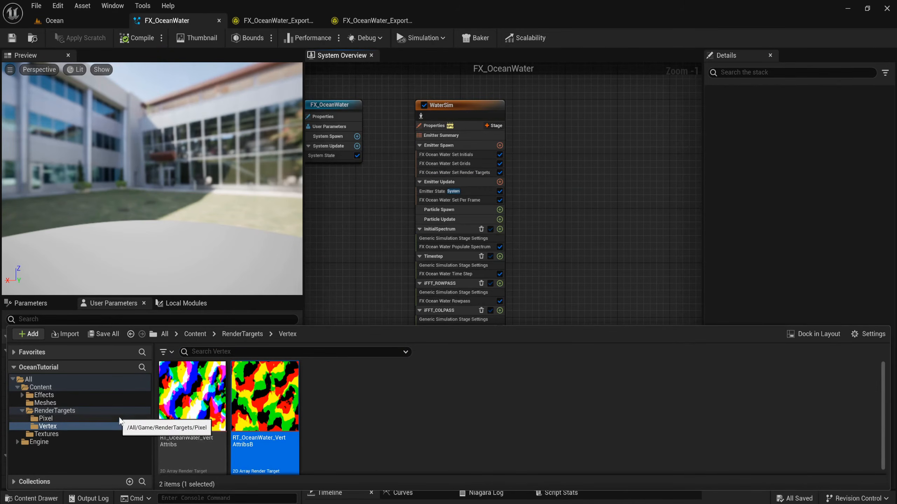
- Open RT_OceanPixelAttribs_Casc0 through RT_OceanPixelAttribs_Casc3 from the RenderTargets/Pixel folder to examine each cascade's exported texture
{"action": "left_click", "coordinate": [120, 420]}
{"action": "double_click", "coordinate": [201, 397]}
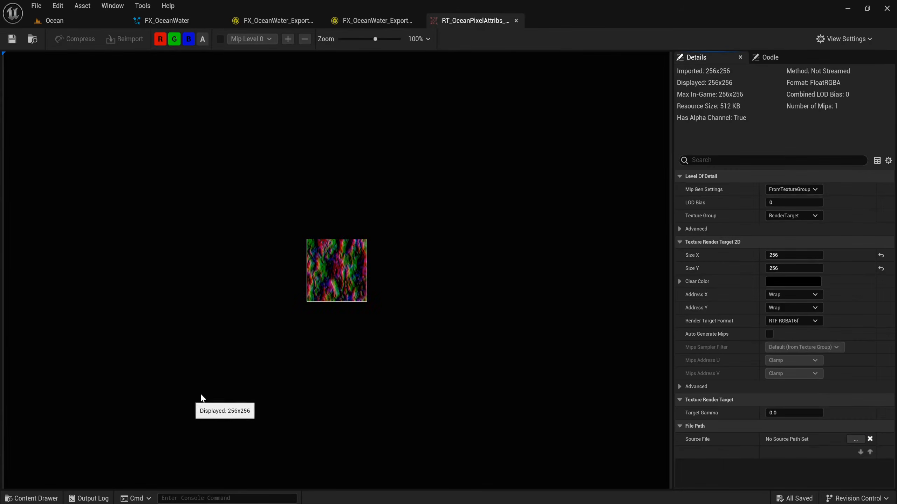
{"action": "scroll", "coordinate": [303, 323], "scroll_direction": "up", "scroll_amount": 3}
{"action": "key", "text": "ctrl+space"}
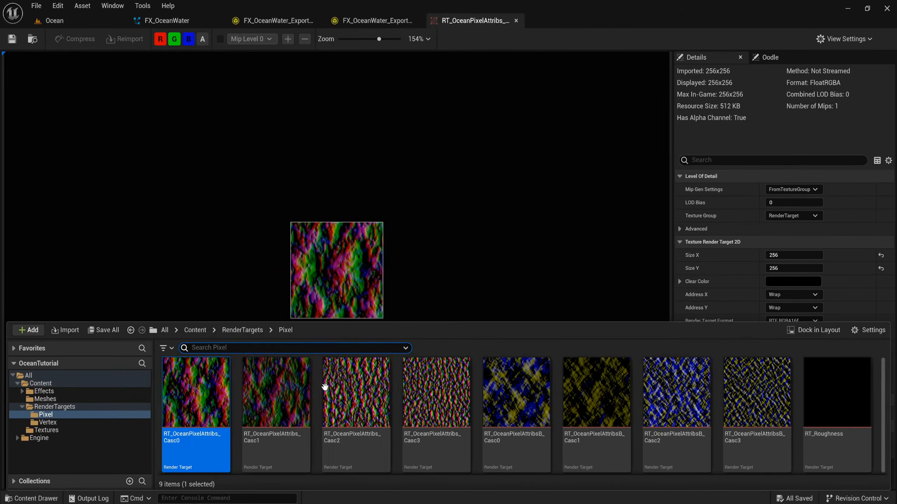
{"action": "double_click", "coordinate": [282, 392]}
{"action": "key", "text": "ctrl+space"}
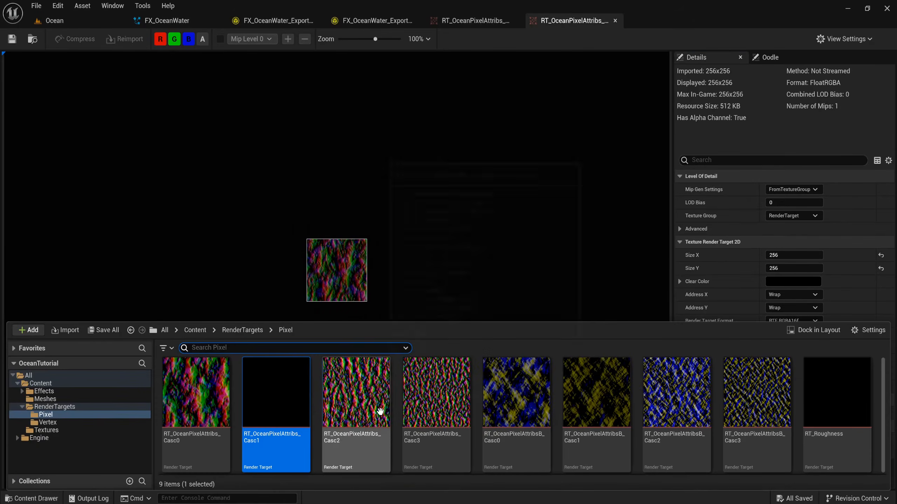
{"action": "double_click", "coordinate": [380, 411]}
{"action": "key", "text": "ctrl+space"}
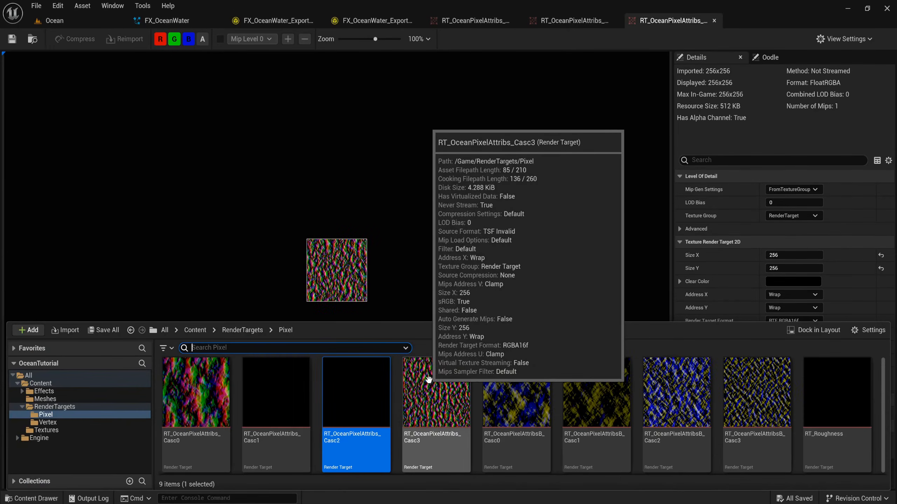
{"action": "double_click", "coordinate": [428, 380]}
- Open RT_OceanPixelAttribsB_Casc0 through RT_OceanPixelAttribsB_Casc3 from the Pixel folder to examine each cascade's second exported texture
{"action": "key", "text": "ctrl+space"}
{"action": "left_click", "coordinate": [521, 388]}
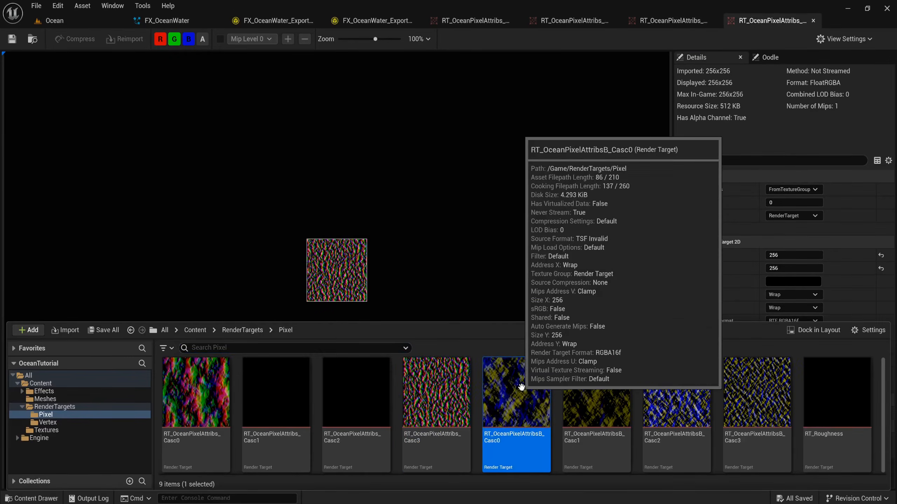
{"action": "double_click", "coordinate": [522, 387]}
{"action": "key", "text": "ctrl+space"}
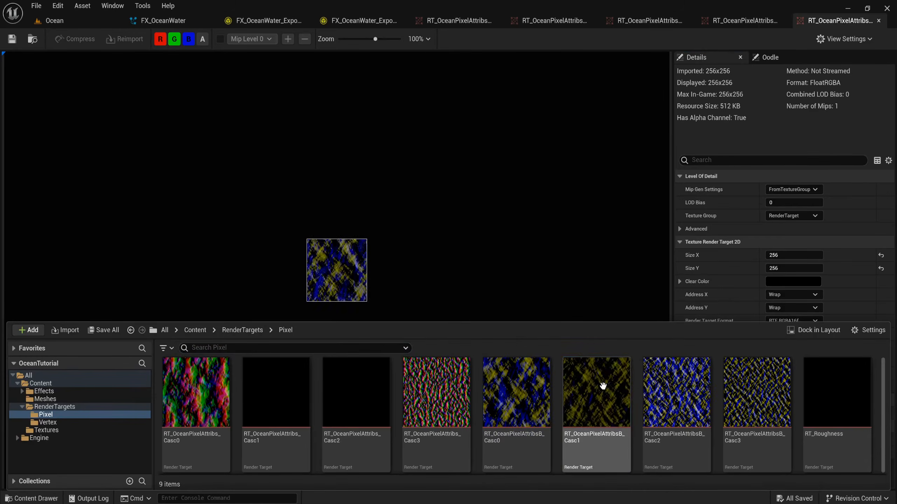
{"action": "double_click", "coordinate": [603, 386]}
{"action": "key", "text": "ctrl+space"}
{"action": "left_click", "coordinate": [660, 368]}
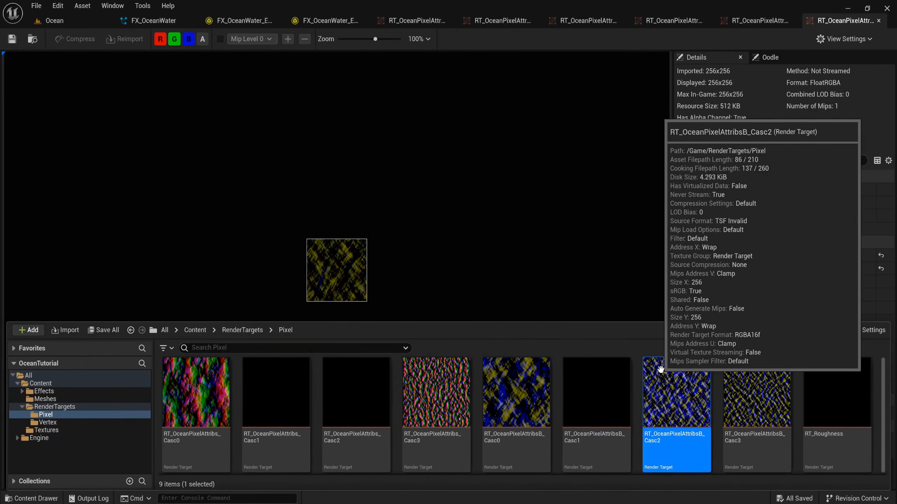
{"action": "double_click", "coordinate": [660, 369]}
{"action": "key", "text": "ctrl+space"}
{"action": "double_click", "coordinate": [741, 369]}
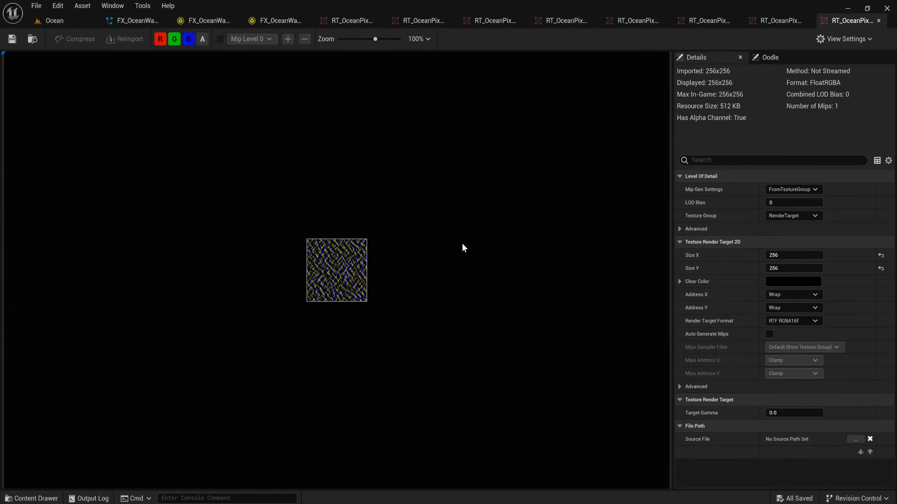
- Open the RT_Roughness render target to examine its texture, and close its editor
{"action": "key", "text": "ctrl+space"}
{"action": "double_click", "coordinate": [845, 393]}
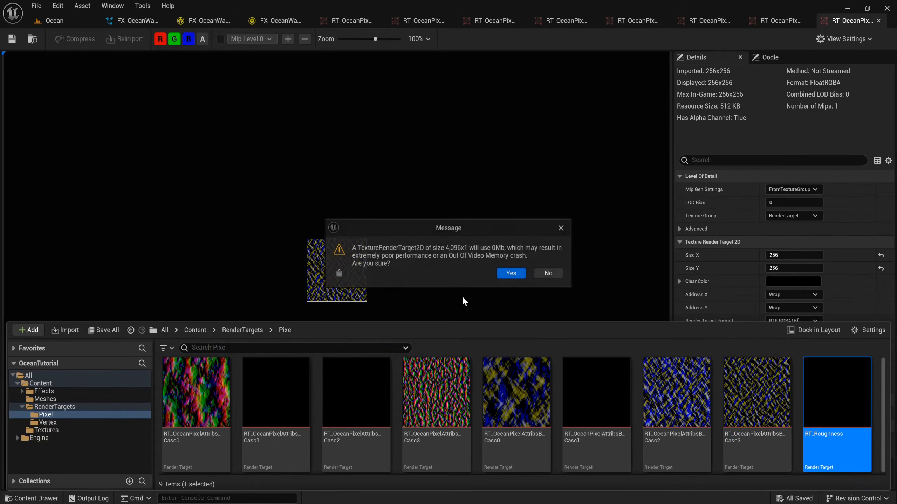
{"action": "left_click", "coordinate": [547, 276]}
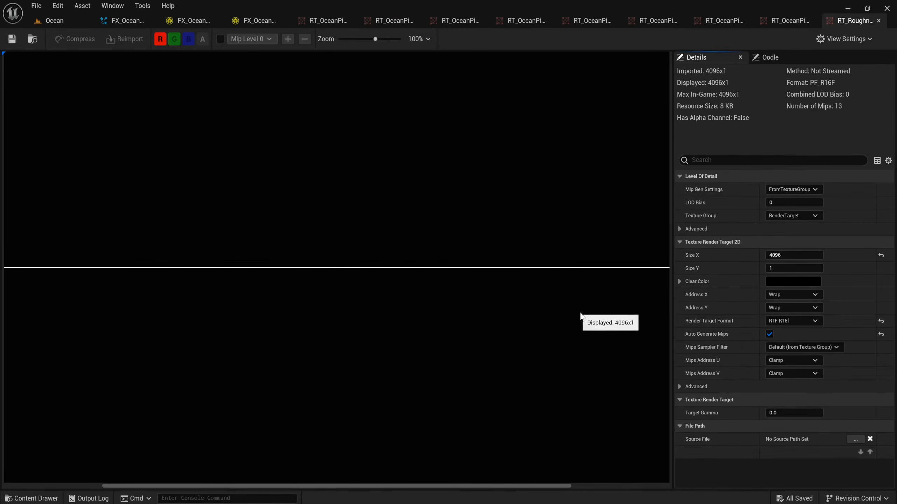
{"action": "left_click", "coordinate": [879, 20]}
- Examine the RT_OceanPixelAttribsB_Casc3 texture up close and the render target thumbnails in the RenderTargets/Vertex folder
{"action": "scroll", "coordinate": [277, 276], "scroll_direction": "up", "scroll_amount": 3}
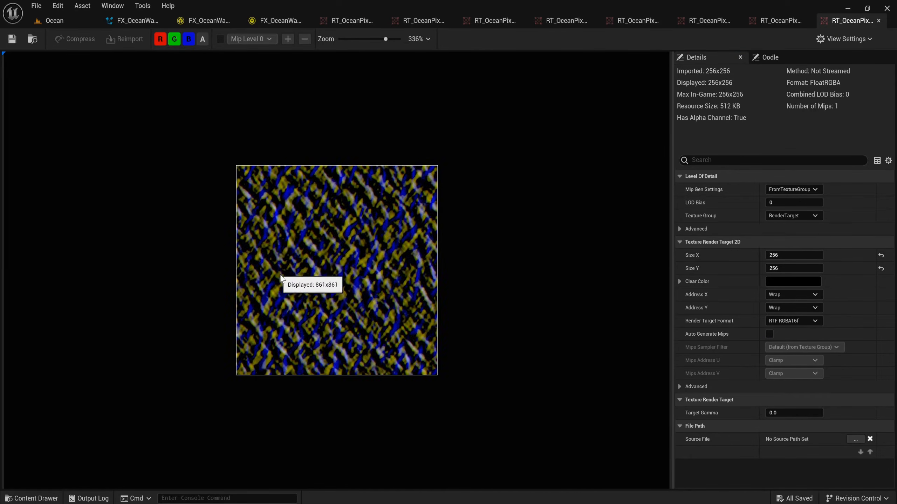
{"action": "key", "text": "ctrl+space"}
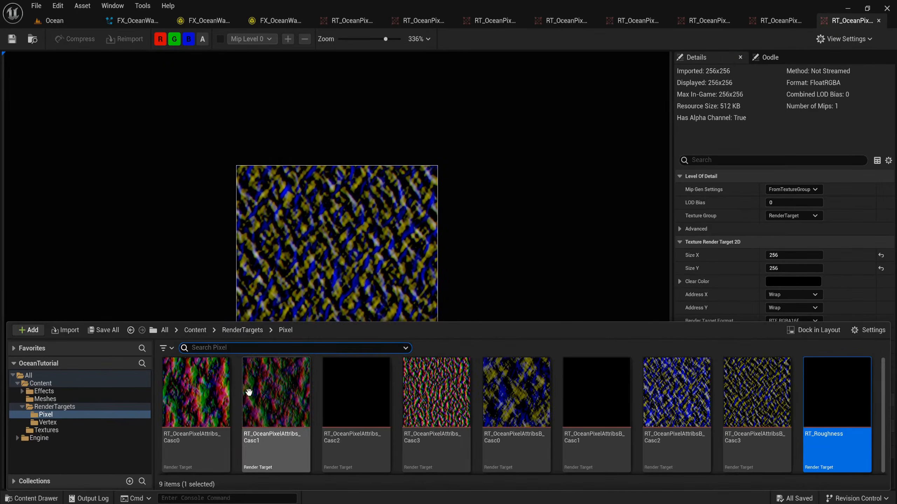
{"action": "left_click", "coordinate": [102, 423]}
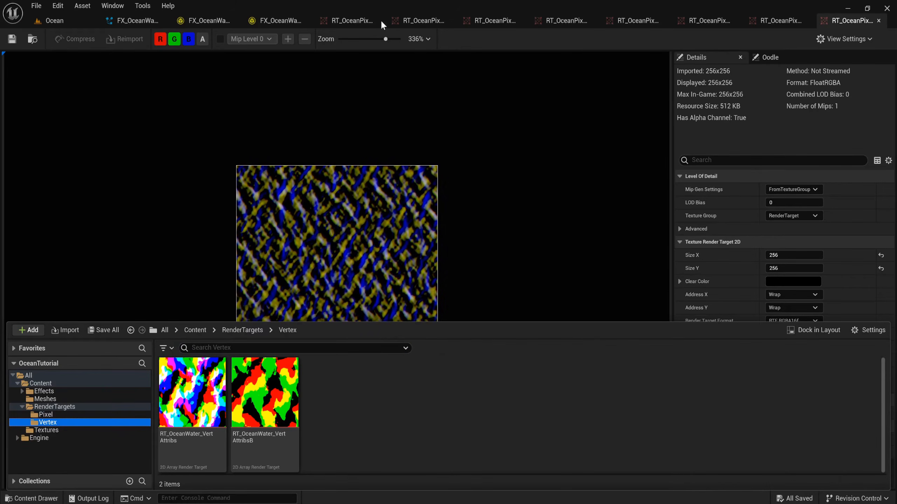
- Close all the open RT_OceanPixelAttribs and RT_OceanPixelAttribsB render target editors
{"action": "left_click", "coordinate": [380, 20]}
{"action": "left_click", "coordinate": [411, 21]}
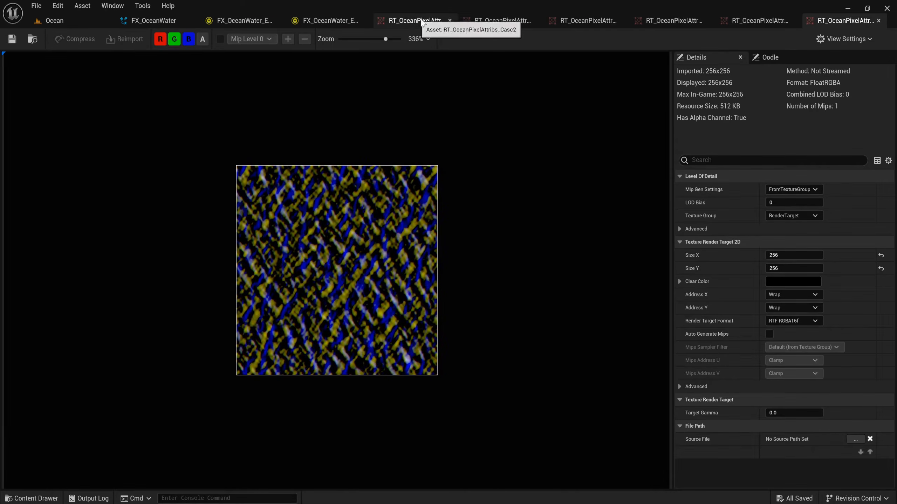
{"action": "left_click", "coordinate": [450, 22]}
{"action": "left_click", "coordinate": [497, 22]}
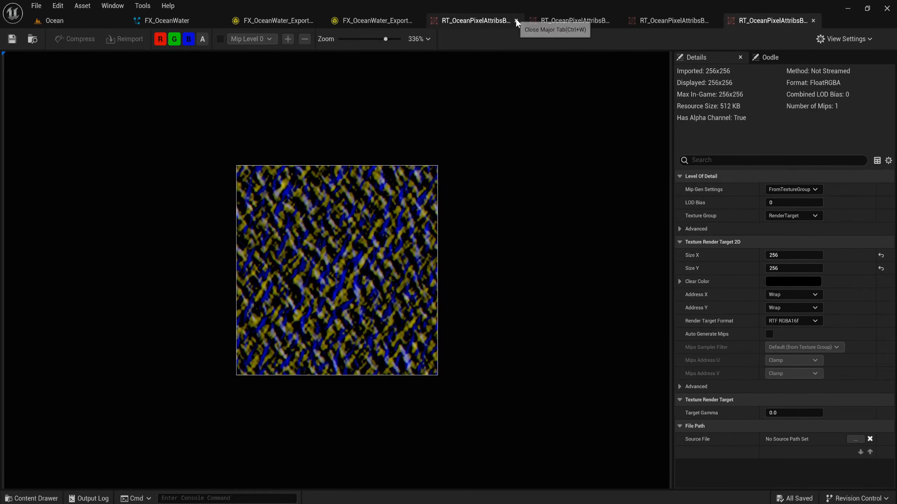
{"action": "left_click", "coordinate": [498, 21]}
{"action": "left_click", "coordinate": [498, 22]}
{"action": "left_click", "coordinate": [498, 22]}
{"action": "left_click", "coordinate": [516, 22]}
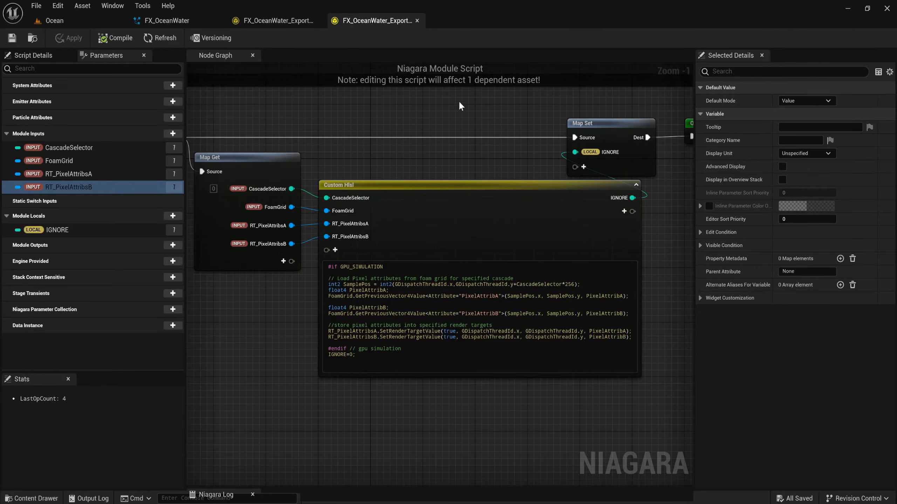
- Return to the FX_OceanWater system and browse to the Effects/Modules content folder
{"action": "right_click_drag", "start_coordinate": [362, 148], "coordinate": [430, 204]}
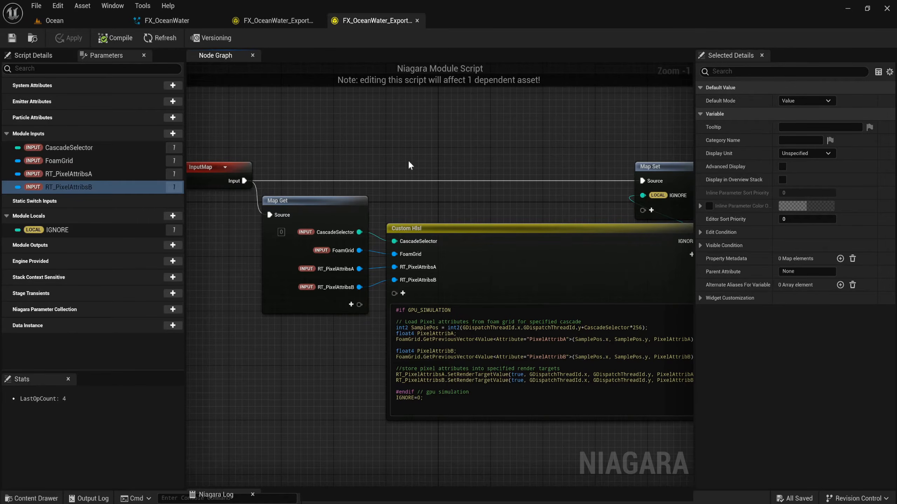
{"action": "left_click", "coordinate": [187, 22]}
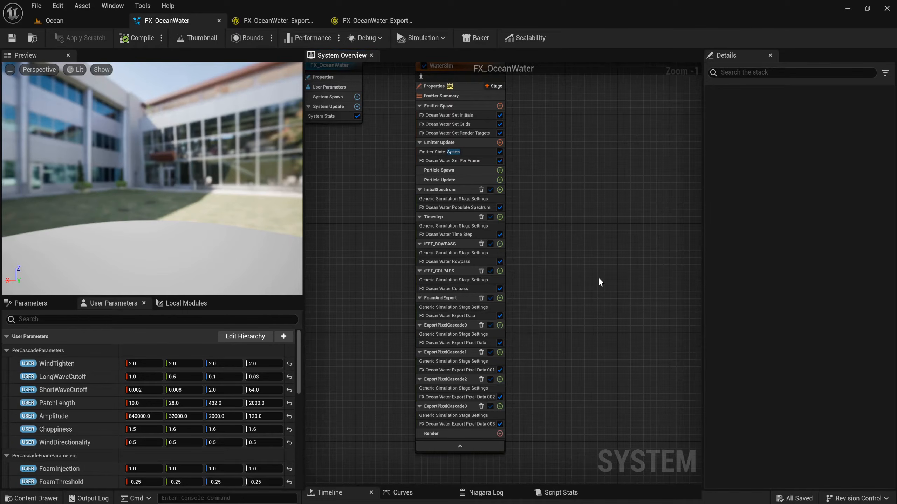
{"action": "key", "text": "ctrl+space"}
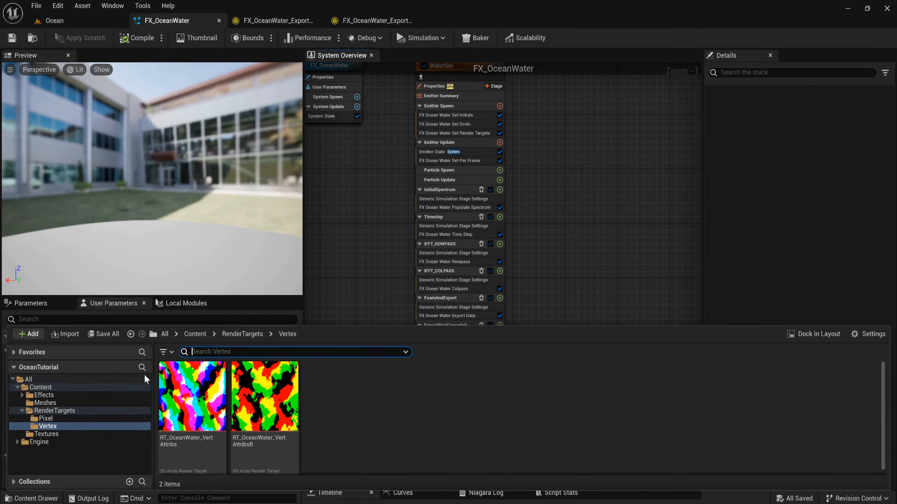
{"action": "left_click", "coordinate": [66, 393]}
{"action": "double_click", "coordinate": [199, 408]}
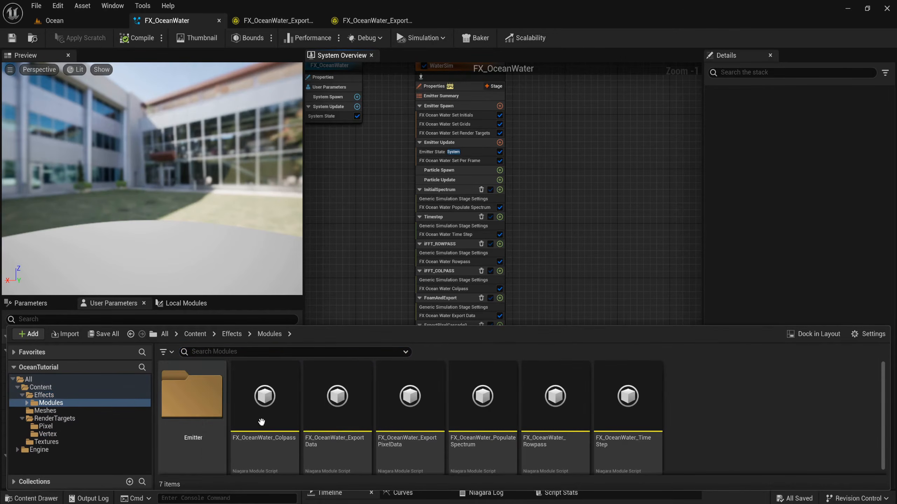
- Create a Niagara module script named FX_OceanWater_RoughnessIntegrator in the Effects/Modules folder
{"action": "right_click", "coordinate": [700, 410]}
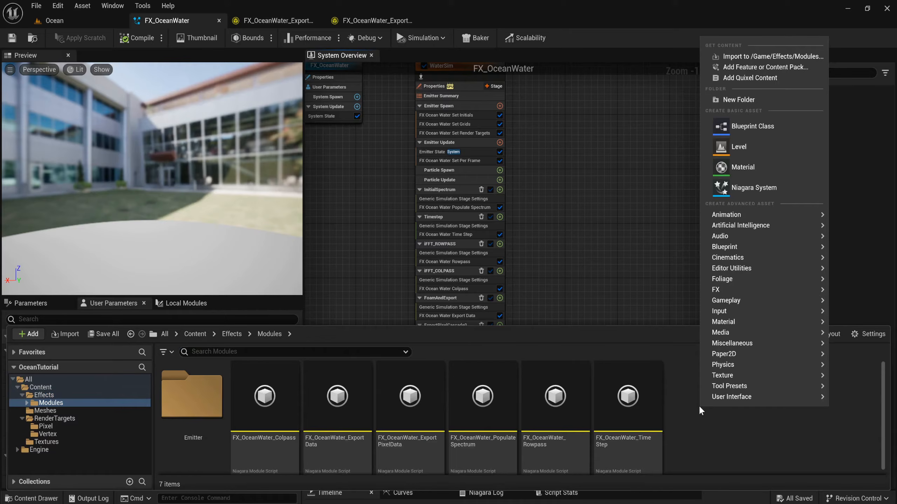
{"action": "mouse_move", "coordinate": [728, 290]}
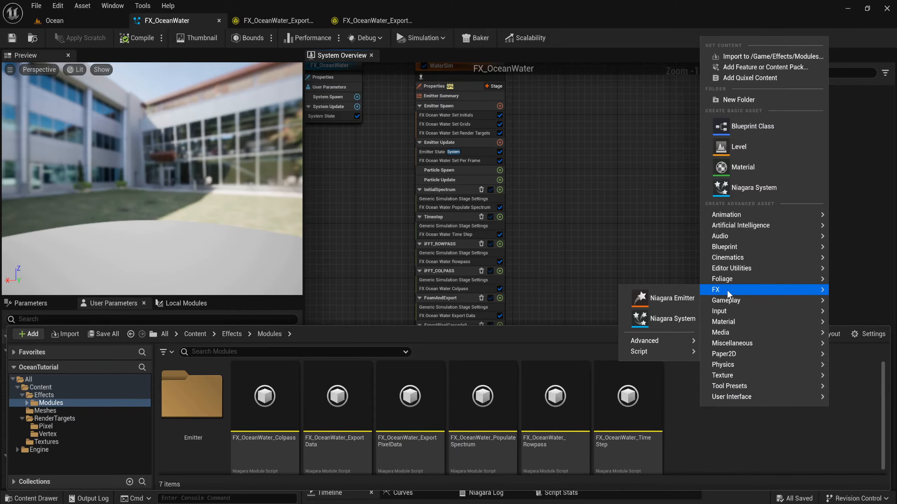
{"action": "mouse_move", "coordinate": [672, 348]}
{"action": "left_click", "coordinate": [742, 395]}
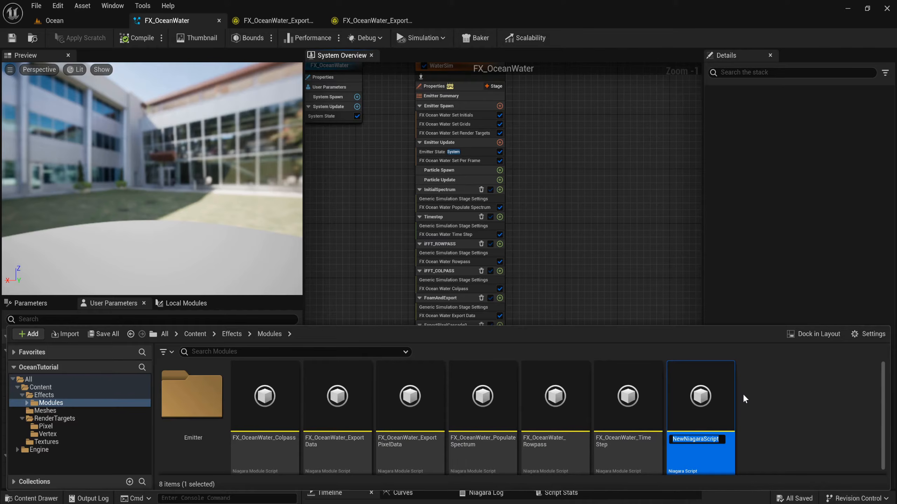
{"action": "type", "text": "FX_"}
{"action": "type", "text": "Ocean"}
{"action": "type", "text": "Water"}
{"action": "type", "text": "_Roug"}
{"action": "type", "text": "hness"}
{"action": "type", "text": "Integra"}
{"action": "type", "text": "tor"}
{"action": "key", "text": "Return"}
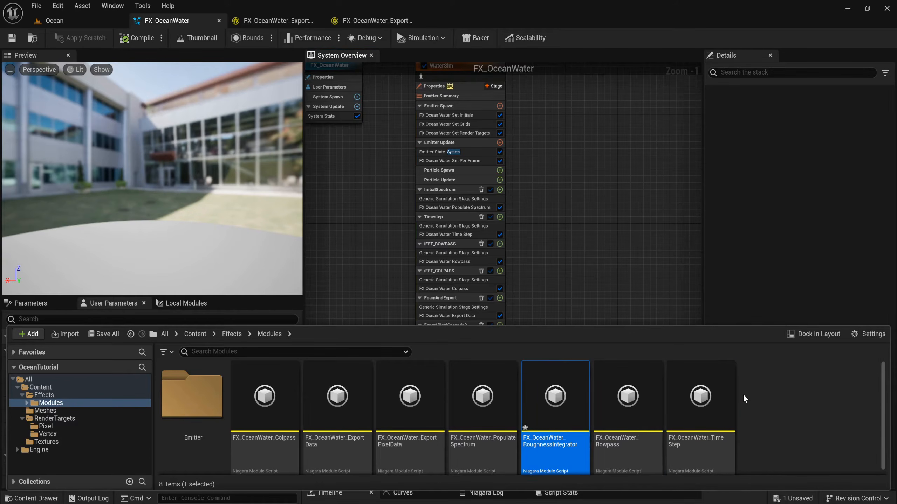
- Open FX_OceanWater_RoughnessIntegrator and limit its module usage to Module and Particle Simulation Stage Script
{"action": "double_click", "coordinate": [563, 426]}
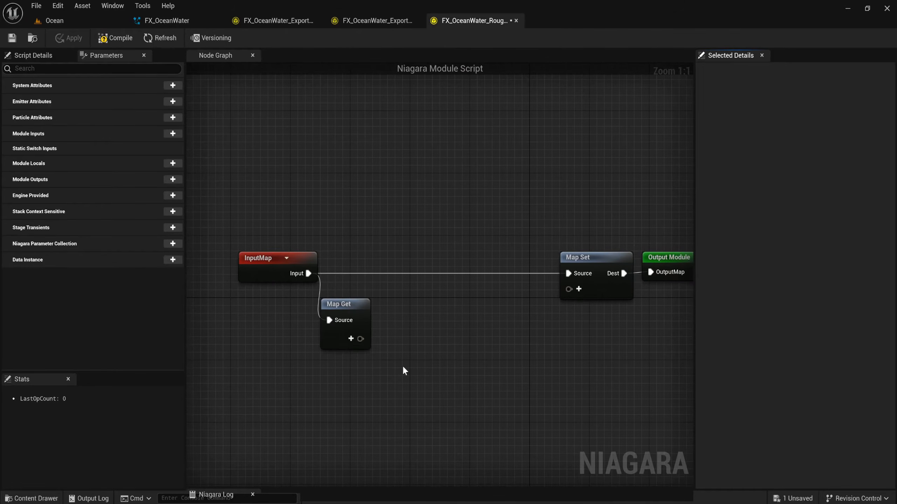
{"action": "left_click", "coordinate": [37, 56]}
{"action": "left_click", "coordinate": [97, 102]}
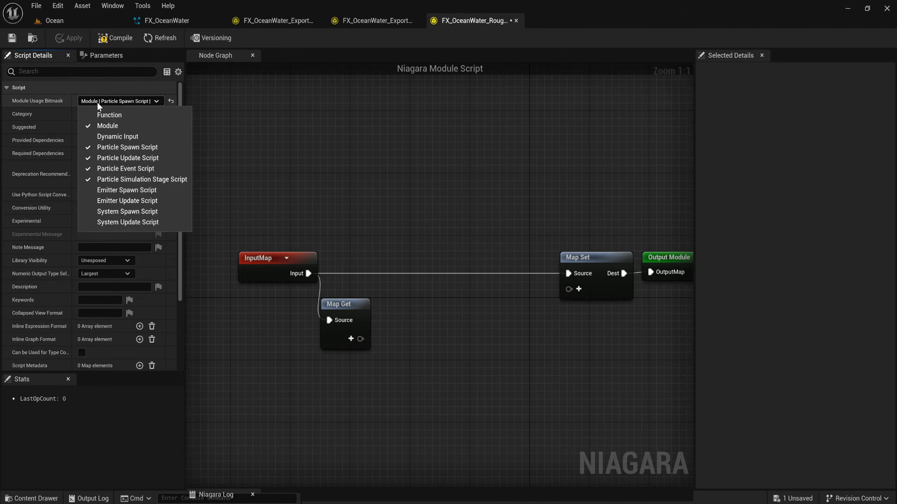
{"action": "left_click", "coordinate": [109, 158]}
{"action": "left_click", "coordinate": [109, 169]}
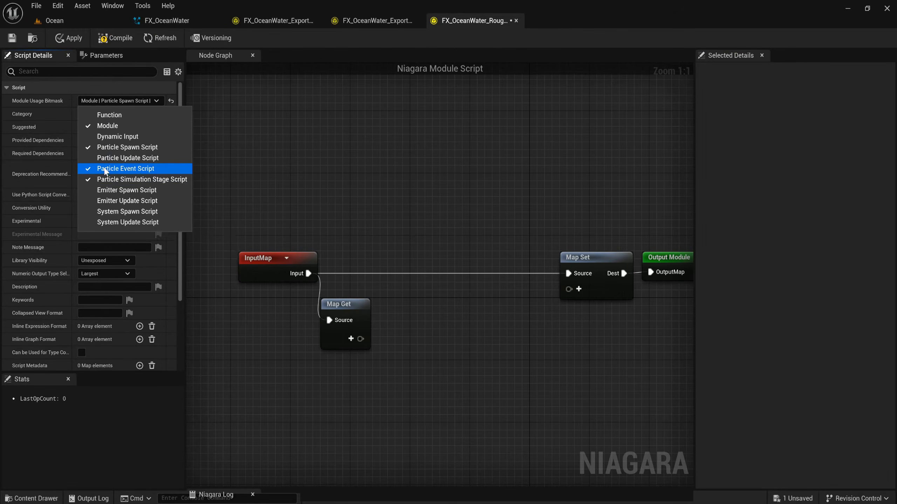
{"action": "left_click", "coordinate": [109, 146]}
{"action": "left_click", "coordinate": [9, 210]}
- Set the script's library visibility to Exposed and its keywords to OceanWater
{"action": "left_click", "coordinate": [107, 261]}
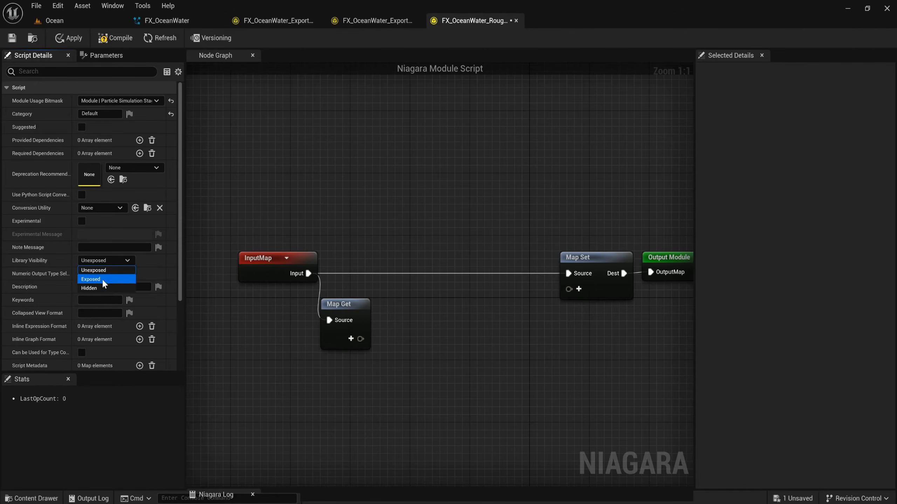
{"action": "left_click", "coordinate": [104, 279]}
{"action": "left_click", "coordinate": [100, 299]}
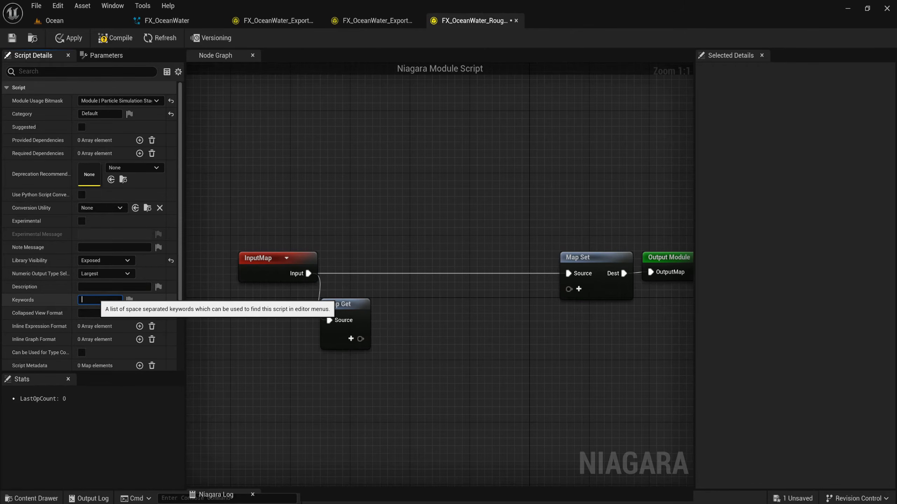
{"action": "type", "text": "OceanWater"}
{"action": "key", "text": "Return"}
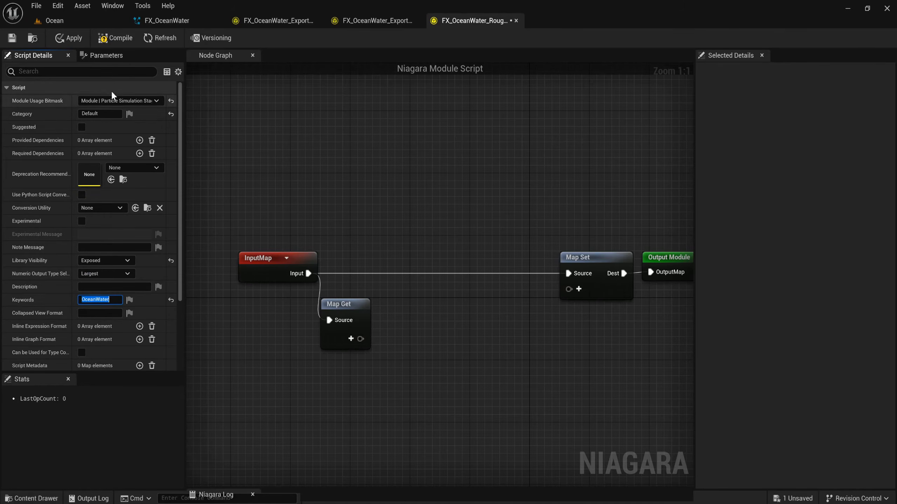
- Add an int32 module local named IGNORE to the roughness integrator script
{"action": "left_click", "coordinate": [118, 56]}
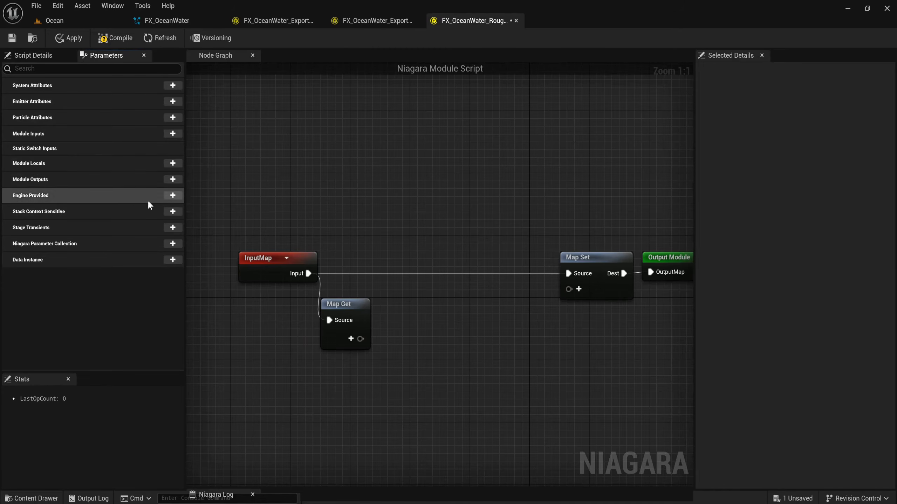
{"action": "left_click", "coordinate": [165, 165]}
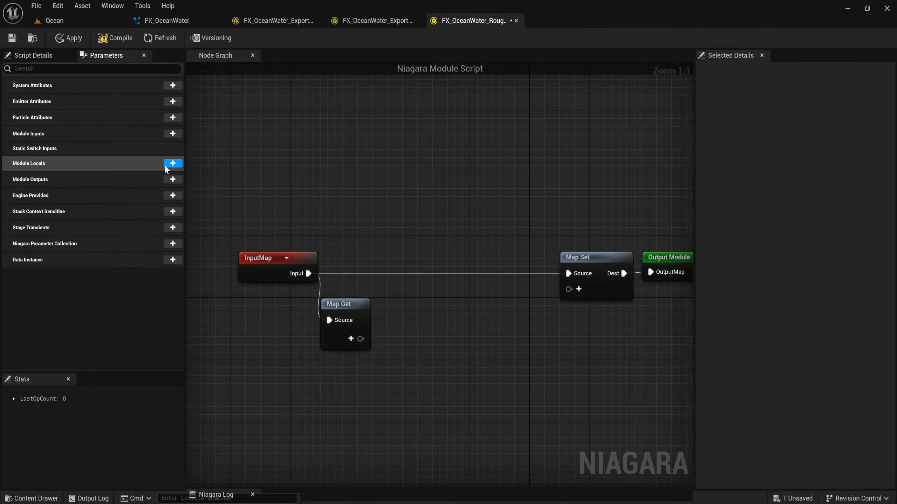
{"action": "type", "text": "int"}
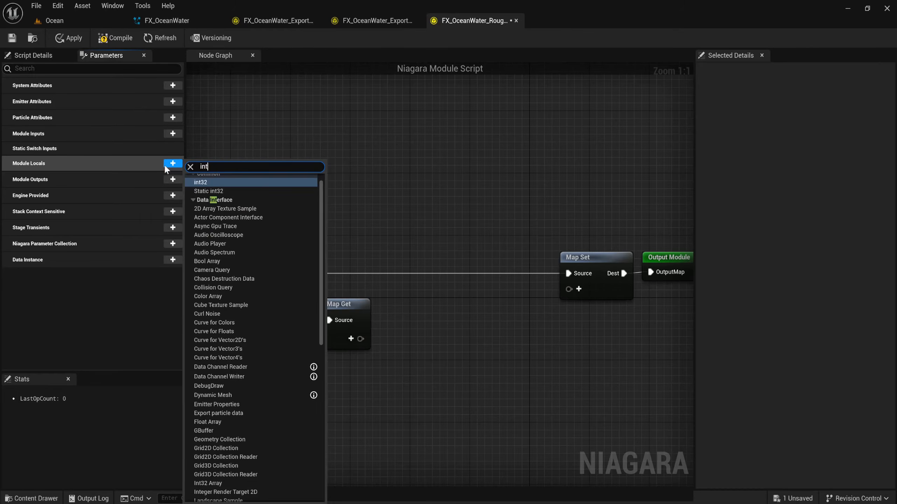
{"action": "key", "text": "Return"}
{"action": "type", "text": "I"}
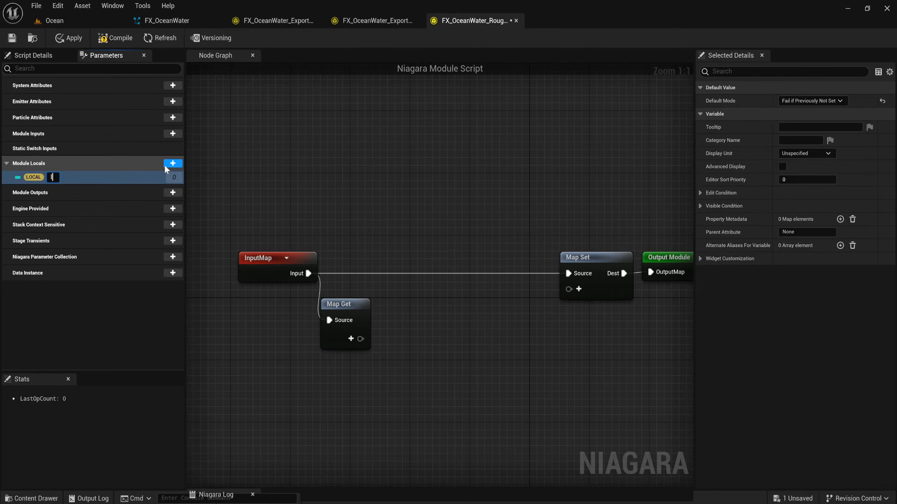
{"action": "type", "text": "GNORE"}
{"action": "key", "text": "Return"}
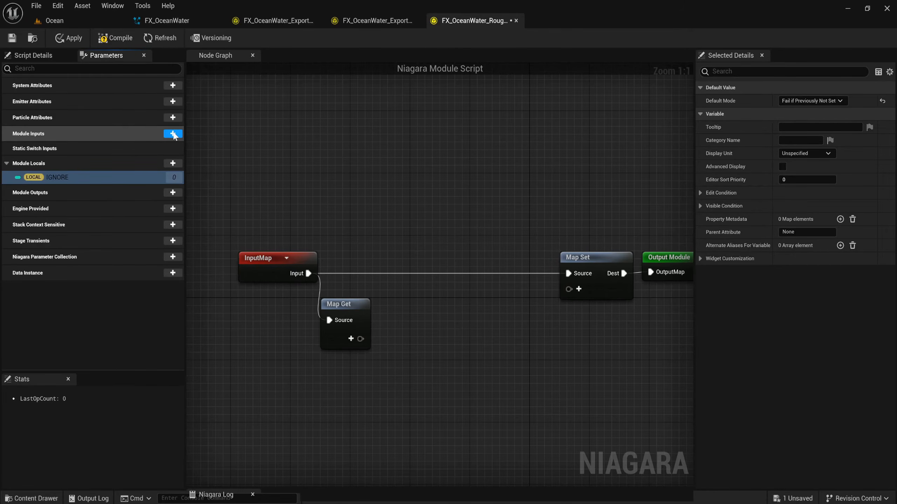
- Add an int32 module input named IntegrationSamples
{"action": "left_click", "coordinate": [173, 134]}
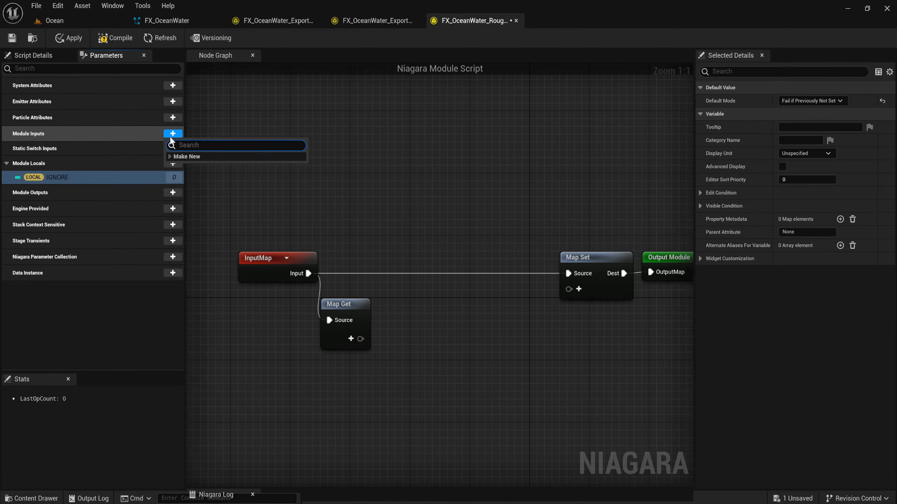
{"action": "type", "text": "int"}
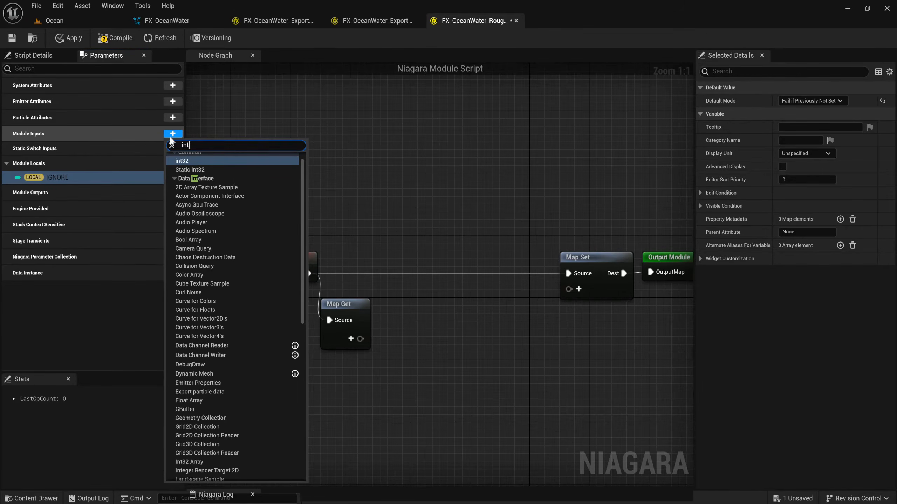
{"action": "key", "text": "Return"}
{"action": "type", "text": "Integ"}
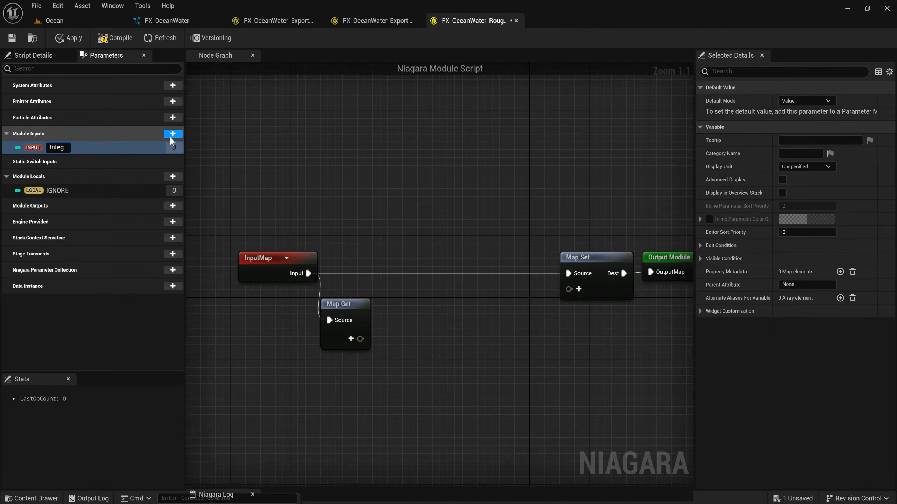
{"action": "type", "text": "rationSamples"}
{"action": "key", "text": "Return"}
- Add a Vector 4 module input named PatchLength to the roughness integrator script
{"action": "left_click", "coordinate": [171, 138]}
{"action": "type", "text": "ve"}
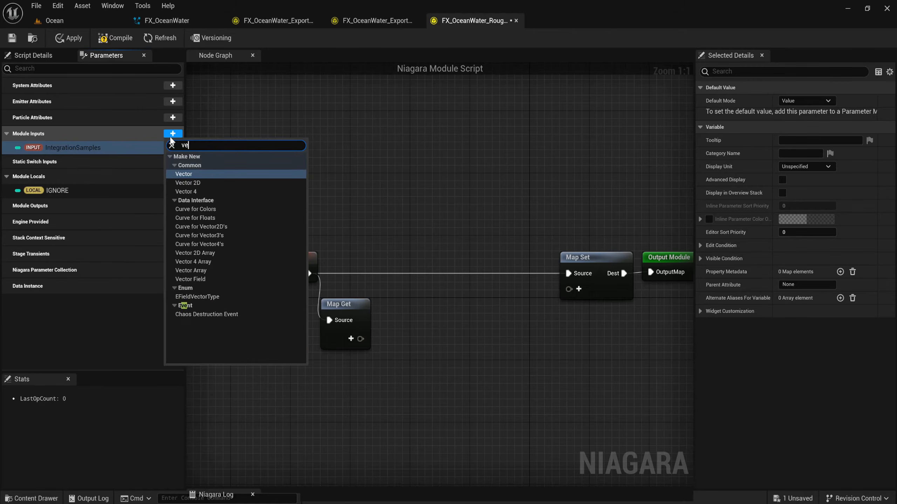
{"action": "type", "text": "c"}
{"action": "key", "text": "Down"}
{"action": "key", "text": "Down"}
{"action": "key", "text": "Return"}
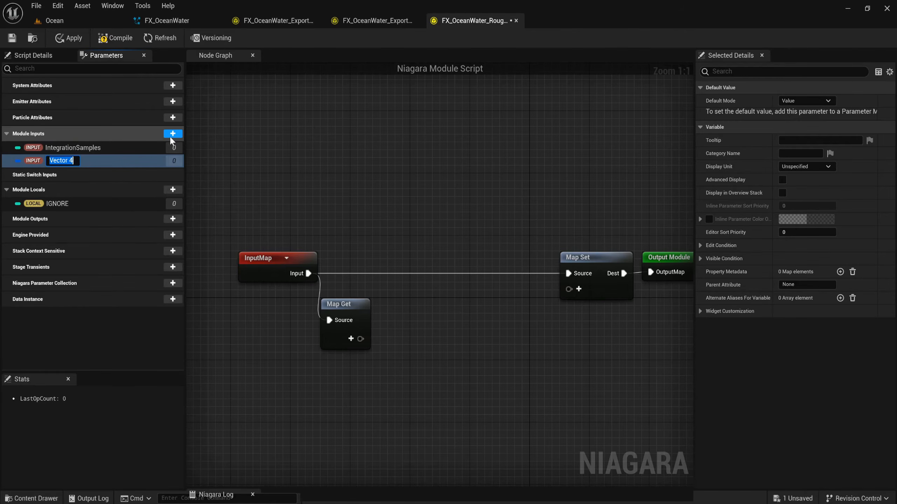
{"action": "type", "text": "PatchLength"}
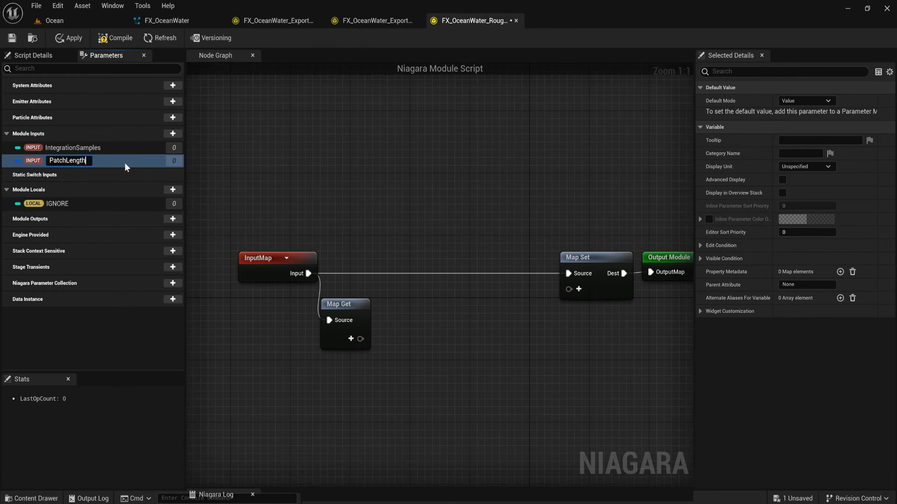
{"action": "key", "text": "Return"}
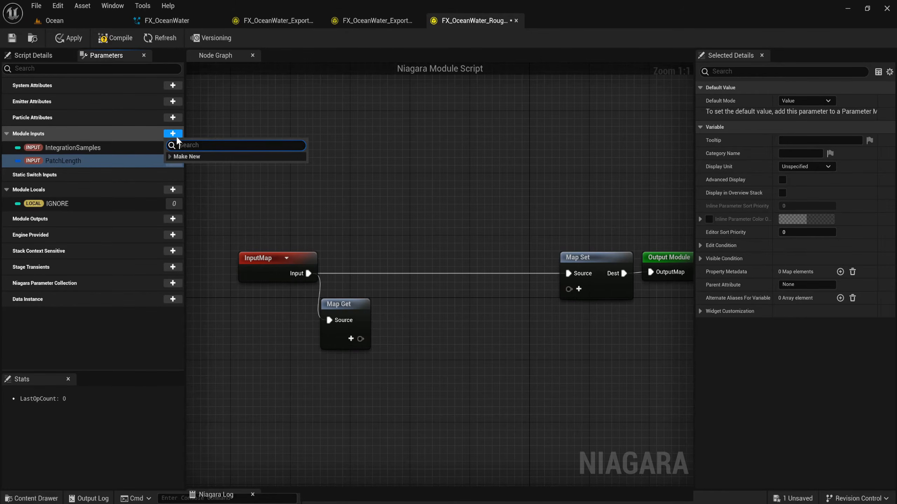
- Add a Grid2D Collection module input named RoughnessGrid
{"action": "left_click", "coordinate": [173, 133]}
{"action": "type", "text": "grid"}
{"action": "key", "text": "Return"}
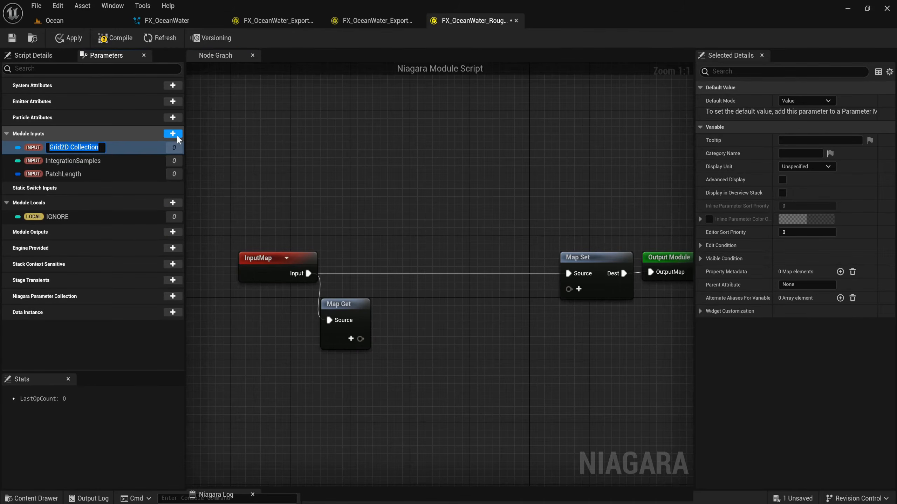
{"action": "type", "text": "Roughness"}
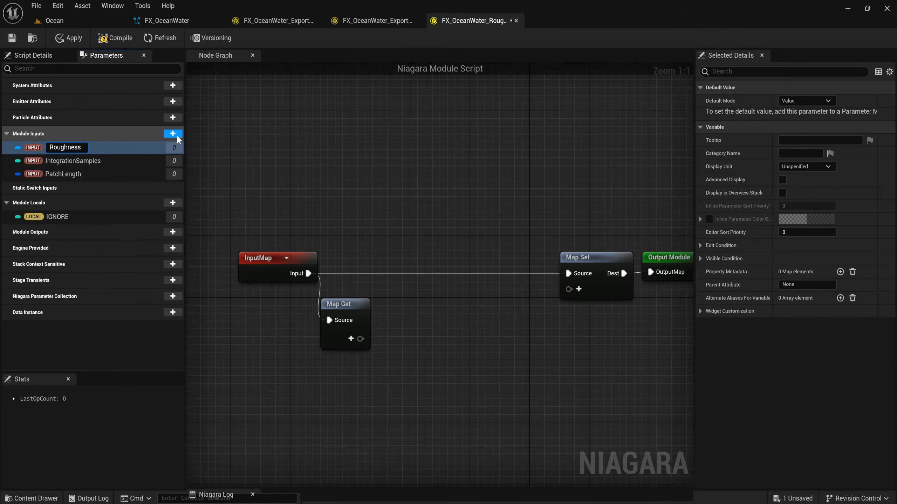
{"action": "type", "text": "Grid"}
{"action": "key", "text": "Return"}
- Add a float module input named RoughnessPower
{"action": "left_click", "coordinate": [174, 135]}
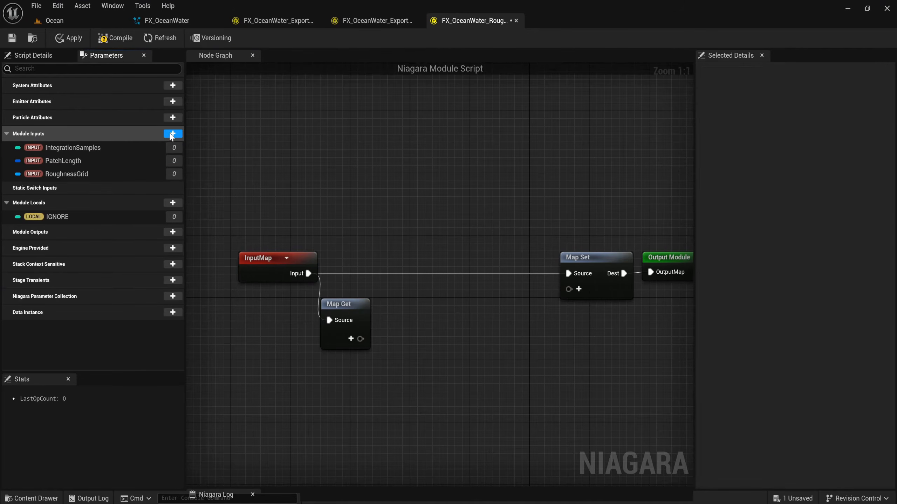
{"action": "type", "text": "float"}
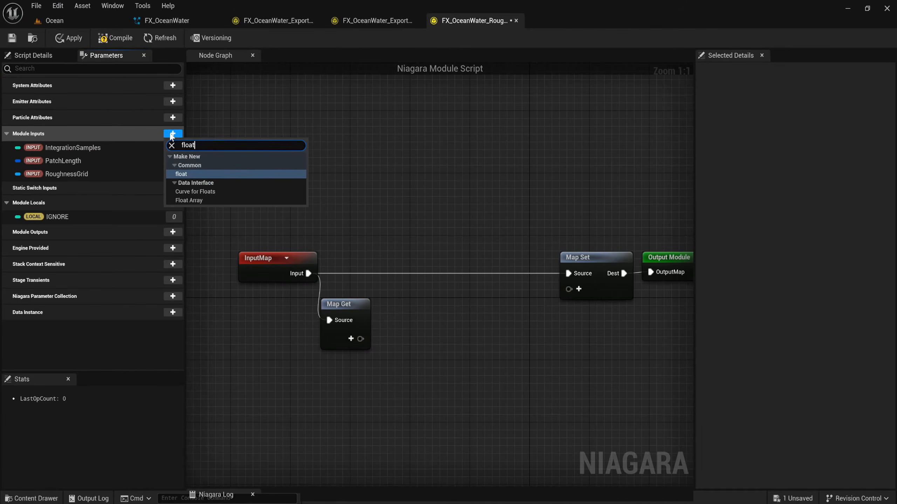
{"action": "key", "text": "Return"}
{"action": "type", "text": "R"}
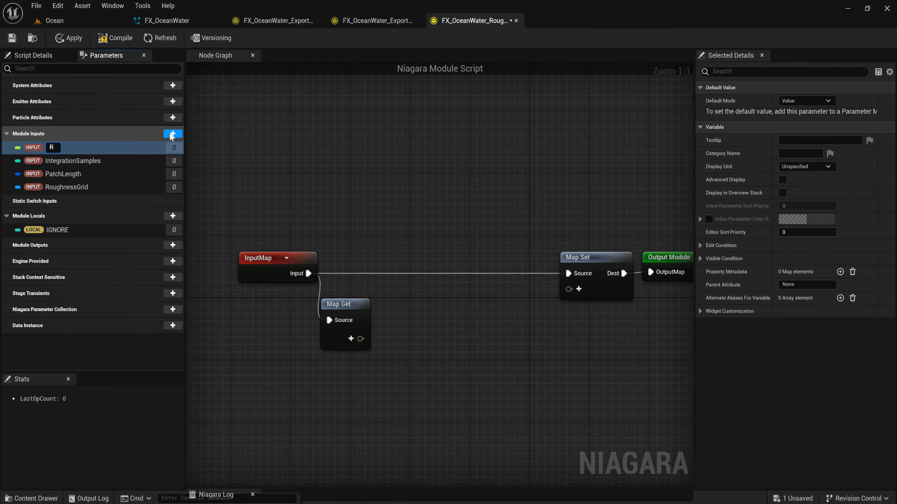
{"action": "type", "text": "oughnessPower"}
{"action": "key", "text": "Return"}
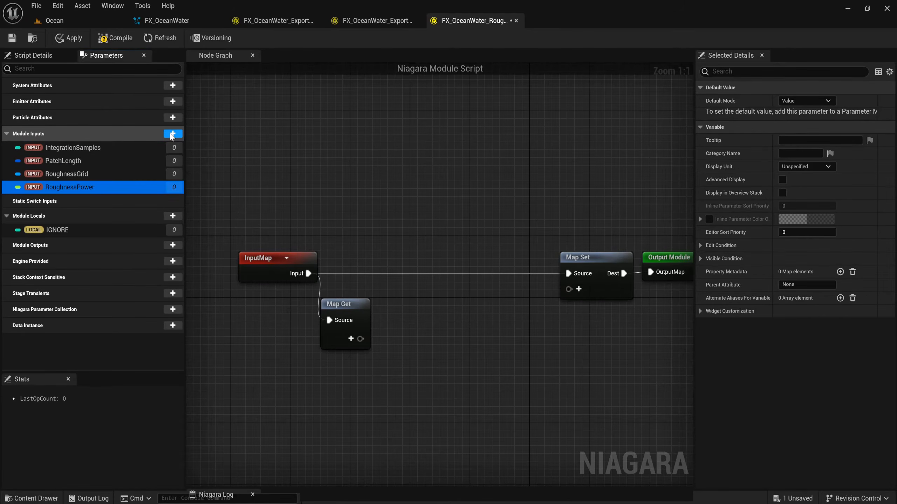
- Add a Texture Sample module input and start its name with the prefix RT_
{"action": "left_click", "coordinate": [172, 134]}
{"action": "type", "text": "tex"}
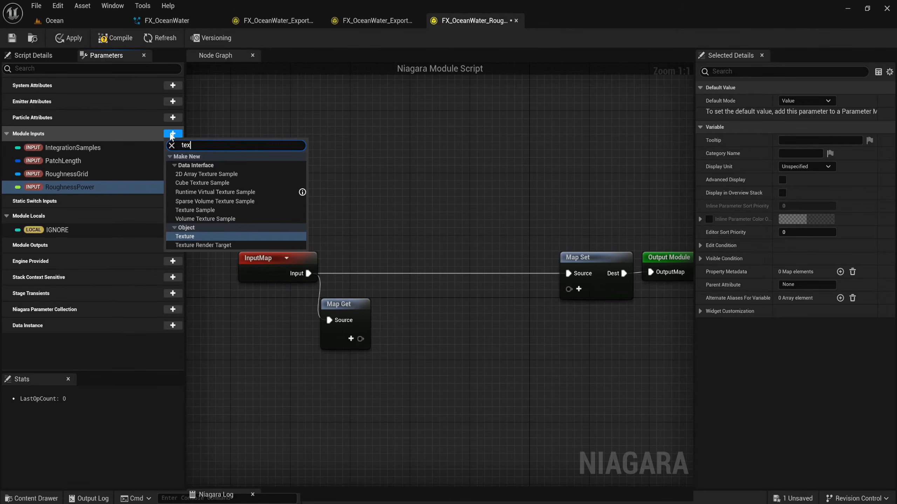
{"action": "type", "text": "ture sa"}
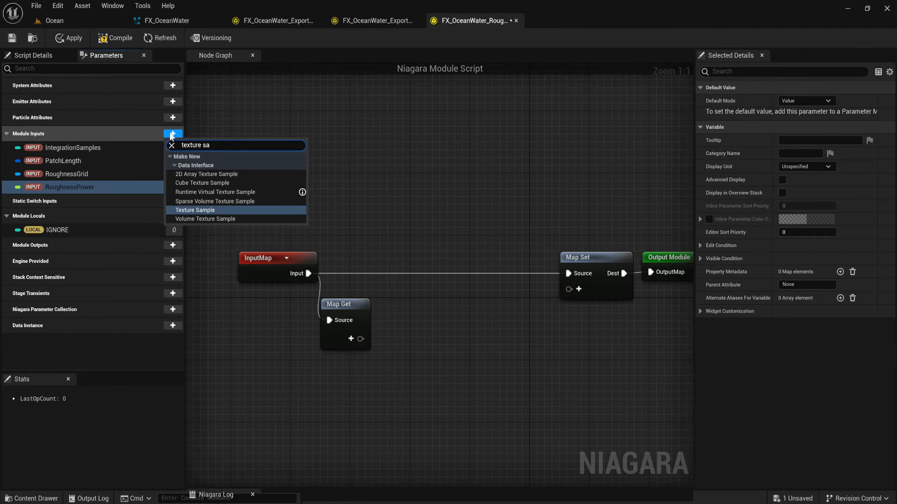
{"action": "key", "text": "Return"}
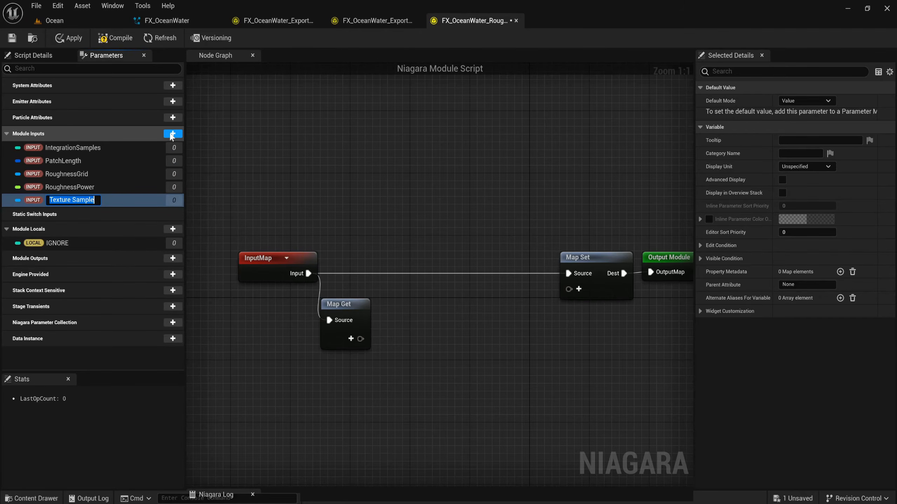
{"action": "type", "text": "RT_"}
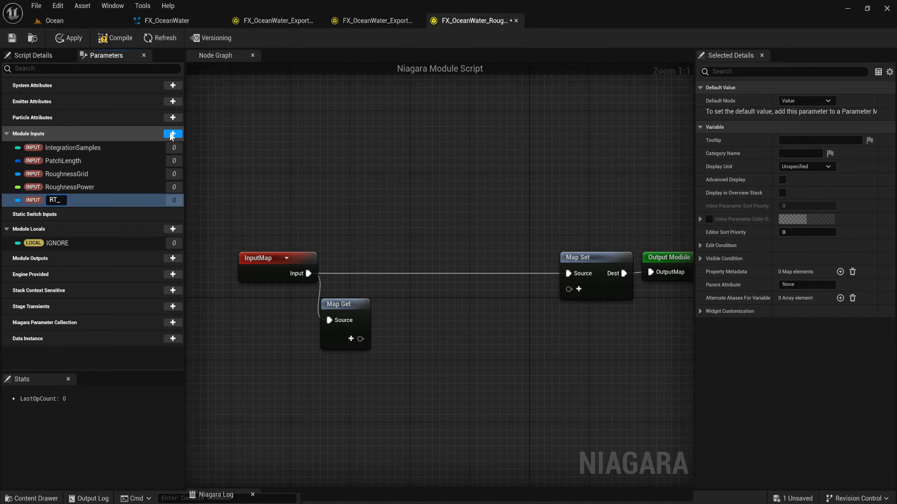
- Name the new module input RT_PixelAttribsA_Casc0 and copy its name
{"action": "type", "text": "PixelAttribsA_Casc0"}
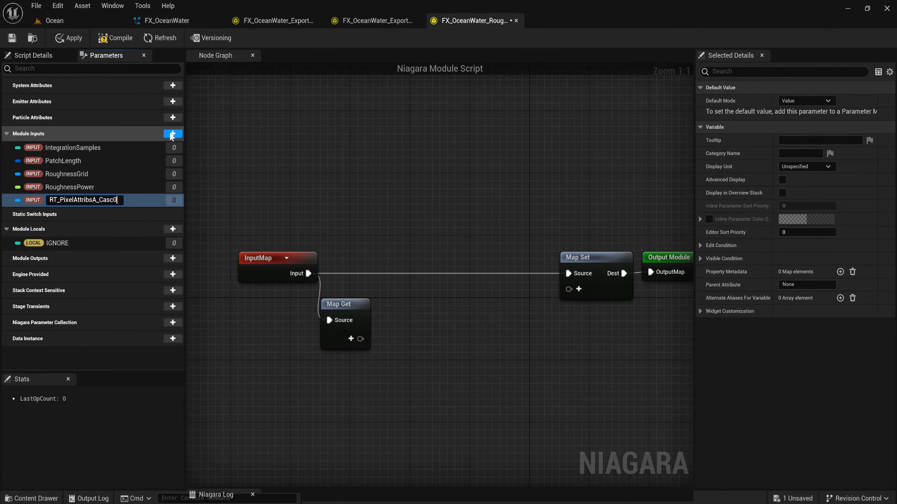
{"action": "key", "text": "Return"}
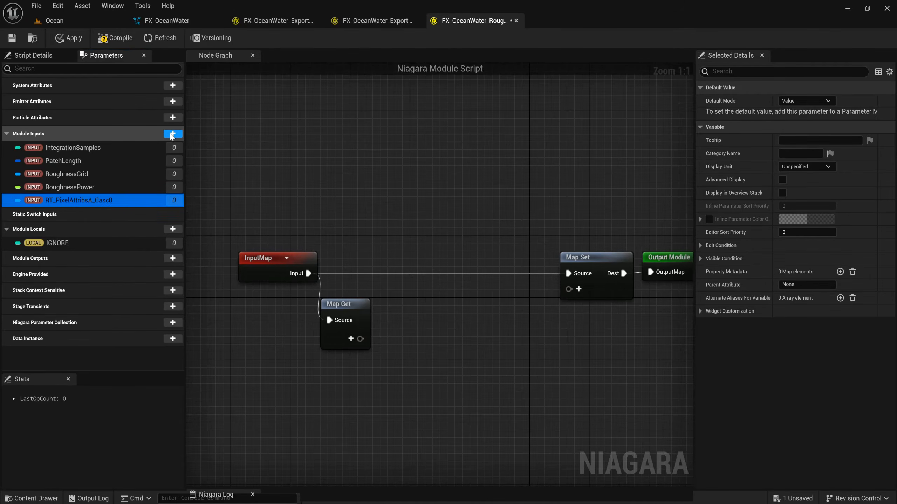
{"action": "left_click", "coordinate": [170, 133]}
{"action": "double_click", "coordinate": [110, 202]}
{"action": "key", "text": "ctrl+c"}
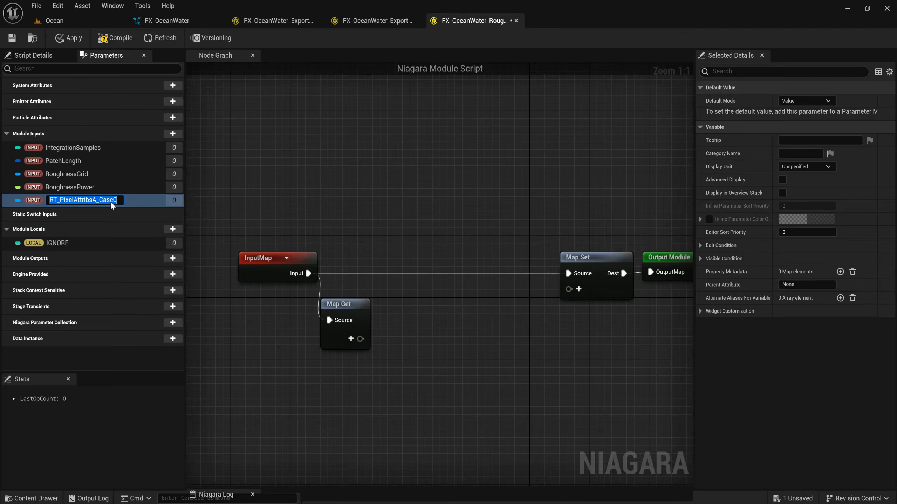
- Add a Texture Sample module input named RT_PixelAttribsA_Casc1, reusing the copied name
{"action": "left_click", "coordinate": [174, 134]}
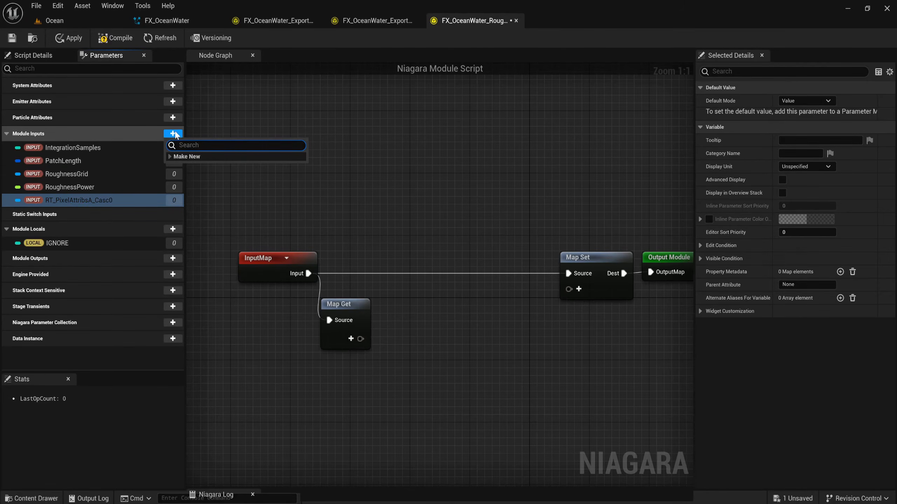
{"action": "type", "text": "tex"}
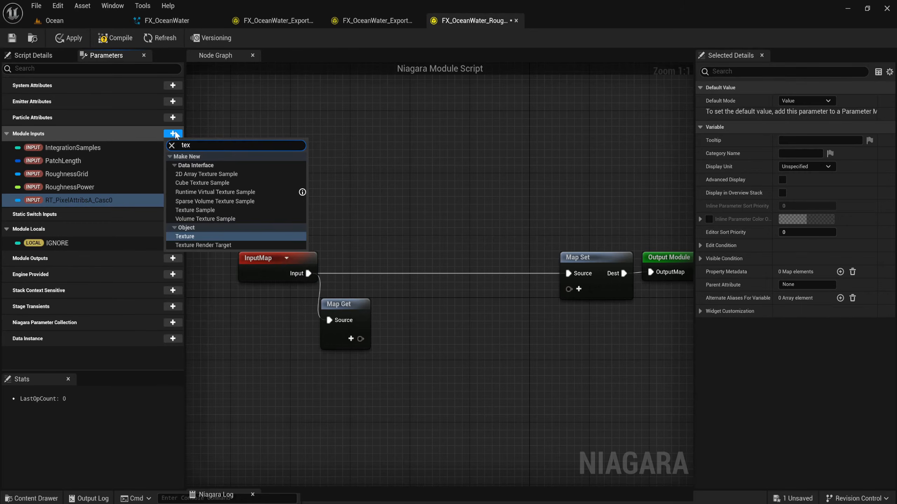
{"action": "key", "text": "Up"}
{"action": "key", "text": "Up"}
{"action": "key", "text": "Up"}
{"action": "key", "text": "Return"}
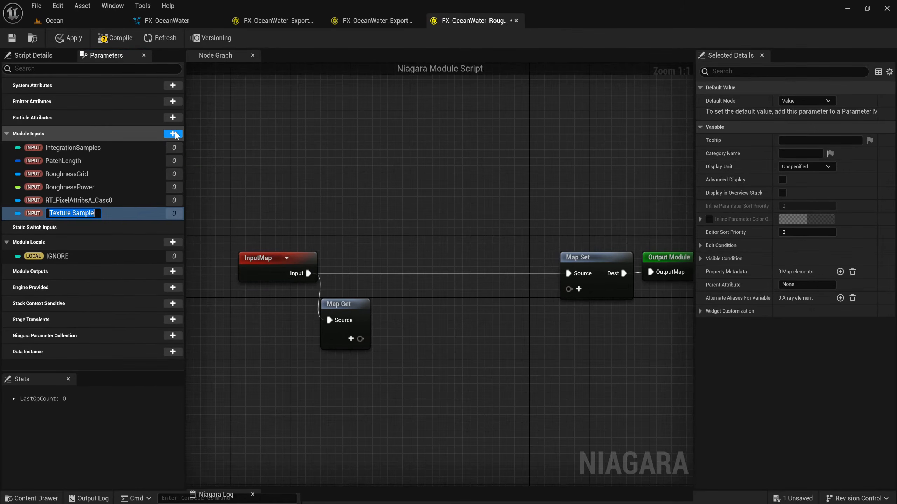
{"action": "key", "text": "ctrl+v"}
{"action": "key", "text": "BackSpace"}
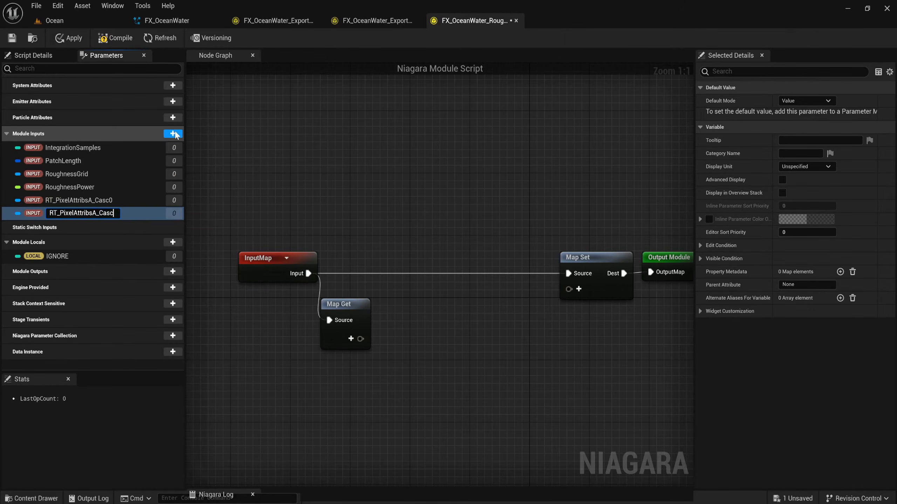
{"action": "type", "text": "1"}
{"action": "key", "text": "Return"}
- Add a Texture Sample module input named RT_PixelAttribsA_Casc2, reusing the copied name
{"action": "left_click", "coordinate": [173, 134]}
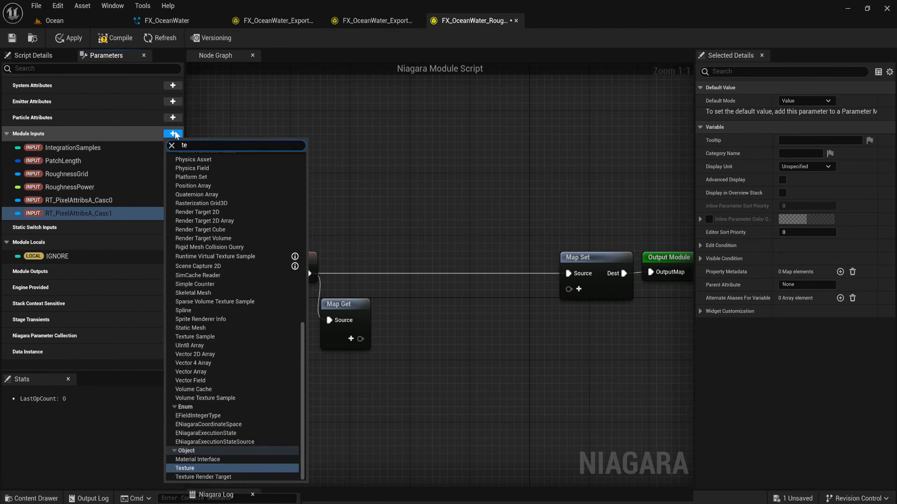
{"action": "type", "text": "textu"}
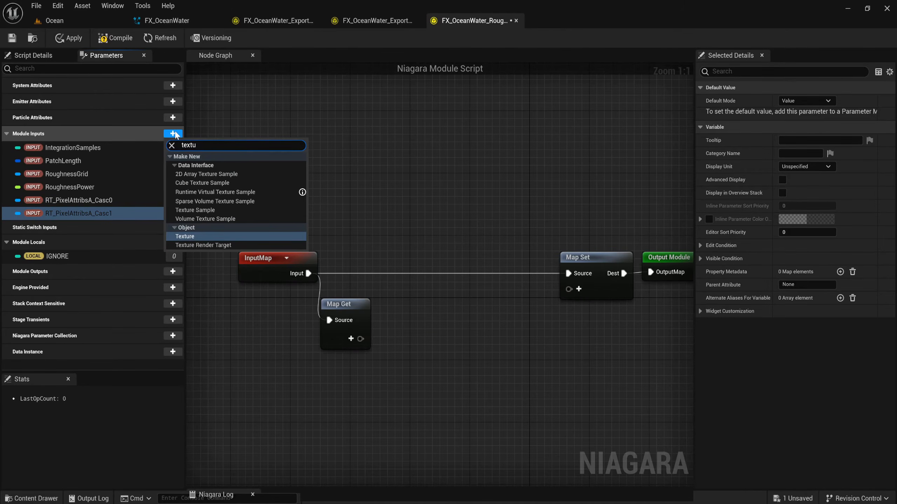
{"action": "key", "text": "Up"}
{"action": "key", "text": "Up"}
{"action": "key", "text": "Return"}
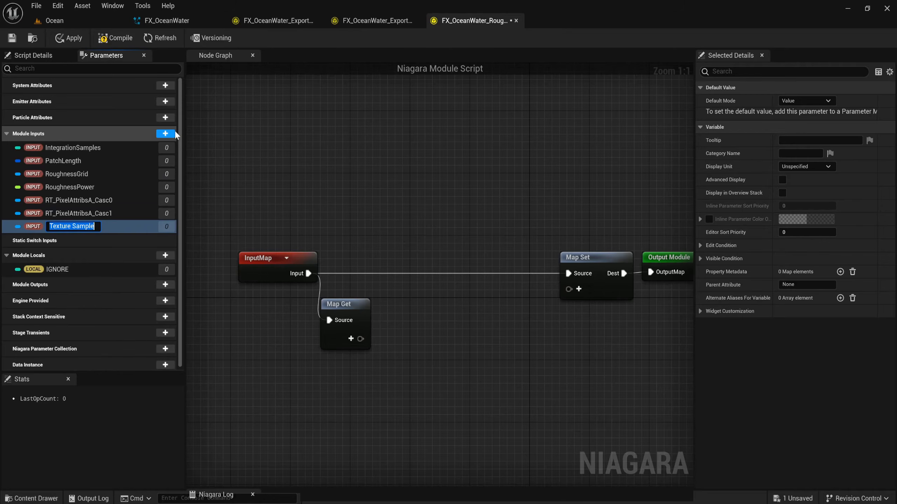
{"action": "key", "text": "ctrl+v"}
{"action": "key", "text": "BackSpace"}
{"action": "type", "text": "2"}
{"action": "key", "text": "Return"}
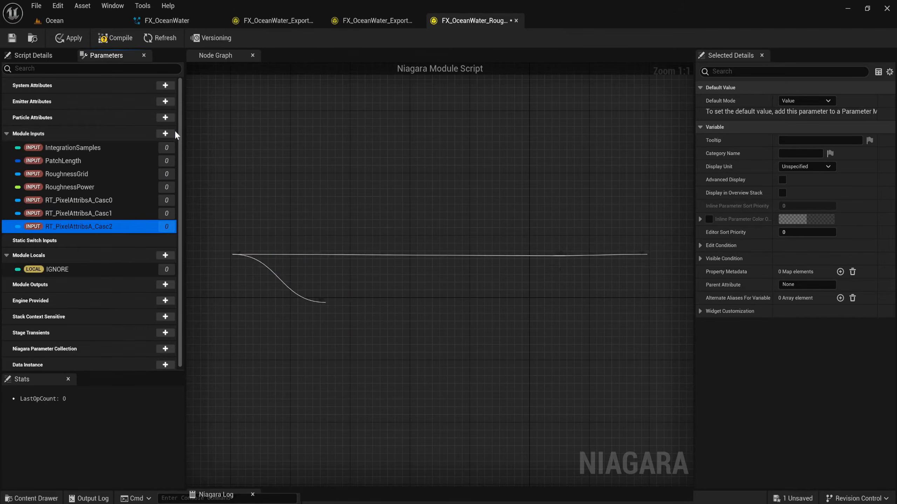
- Add a Texture Sample module input named RT_PixelAttribsA_Casc3, reusing the copied name
{"action": "left_click", "coordinate": [174, 133]}
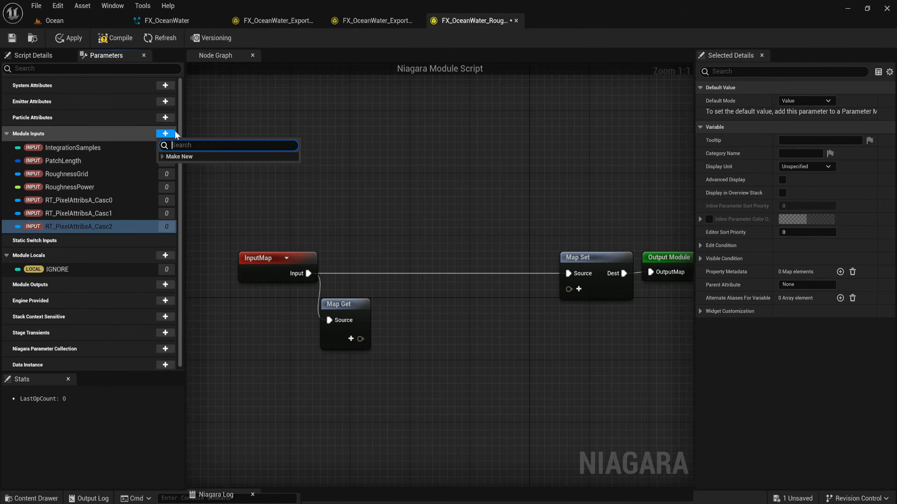
{"action": "type", "text": "textu"}
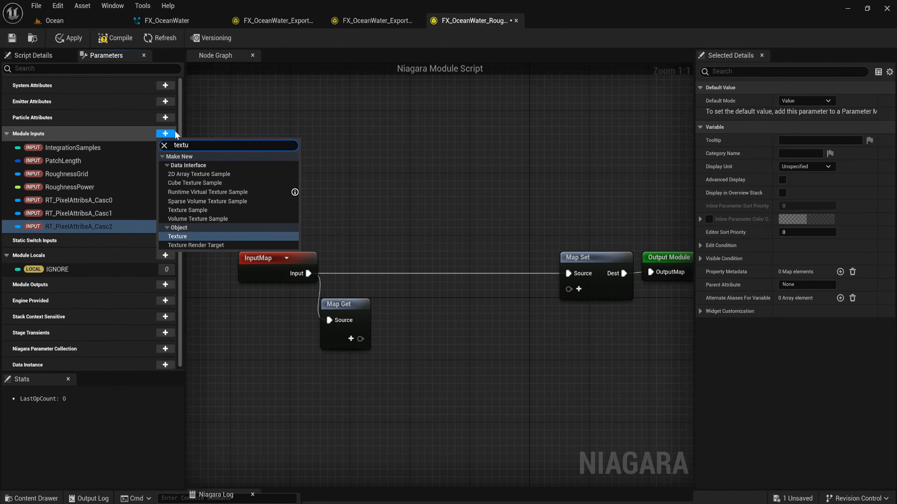
{"action": "key", "text": "Up"}
{"action": "key", "text": "Up"}
{"action": "key", "text": "Return"}
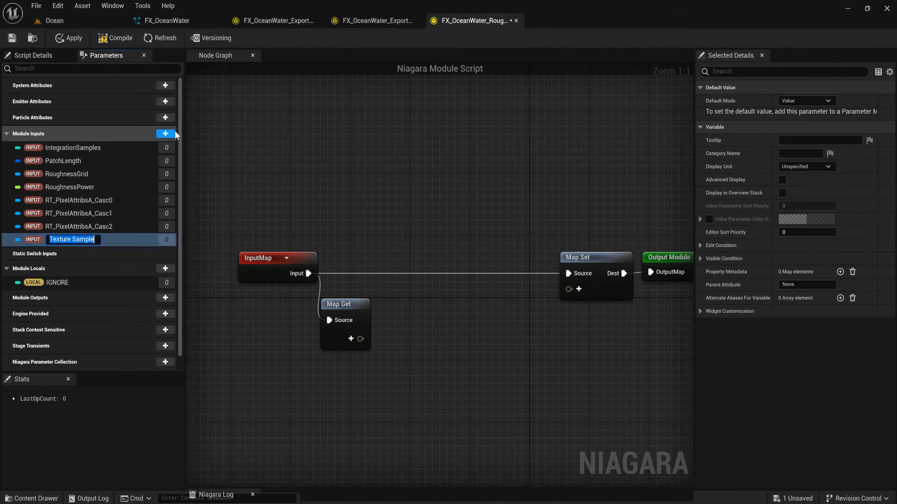
{"action": "key", "text": "ctrl+v"}
{"action": "key", "text": "BackSpace"}
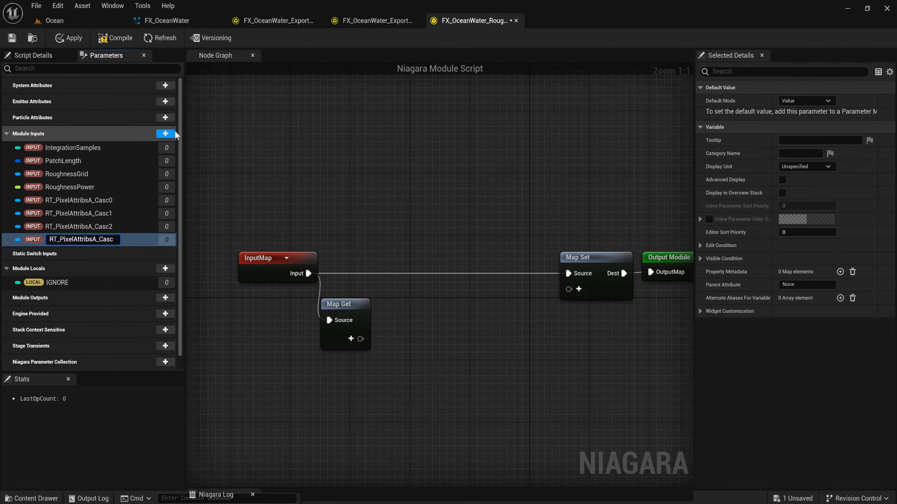
{"action": "type", "text": "3"}
{"action": "key", "text": "Return"}
- Add a Render Target 2D module input named RT_Roughness
{"action": "left_click", "coordinate": [165, 133]}
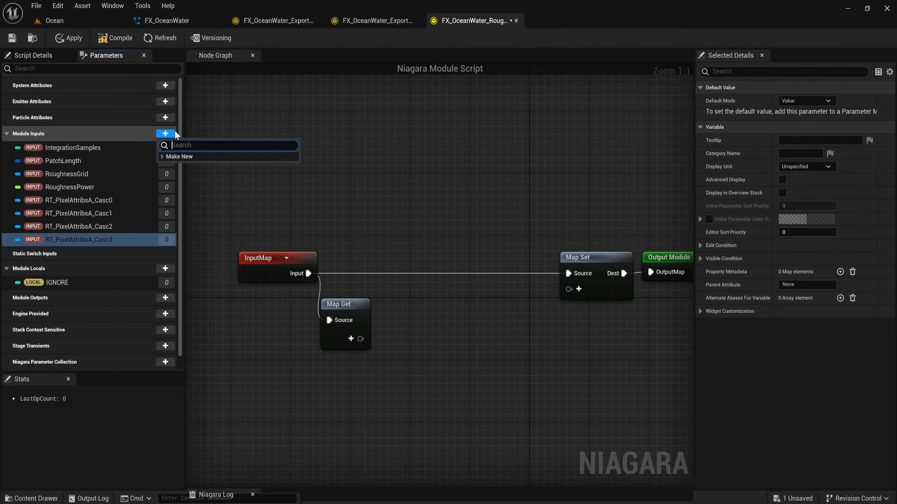
{"action": "type", "text": "render"}
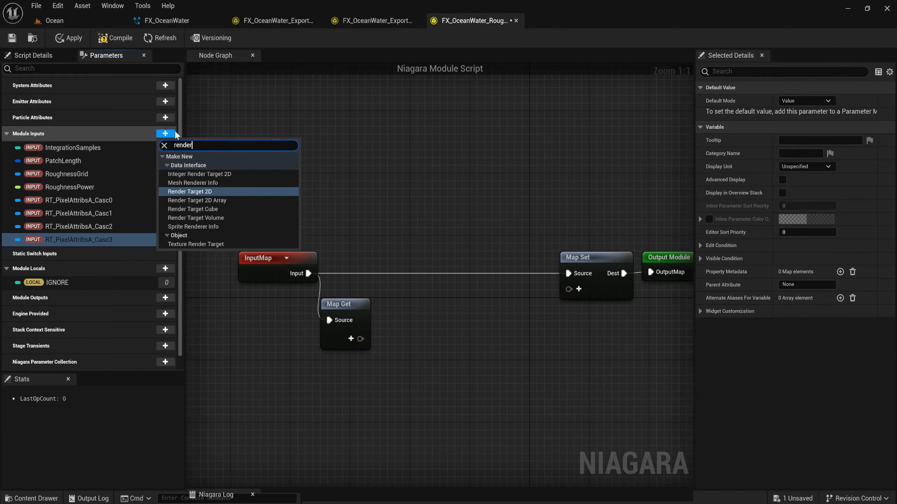
{"action": "key", "text": "Return"}
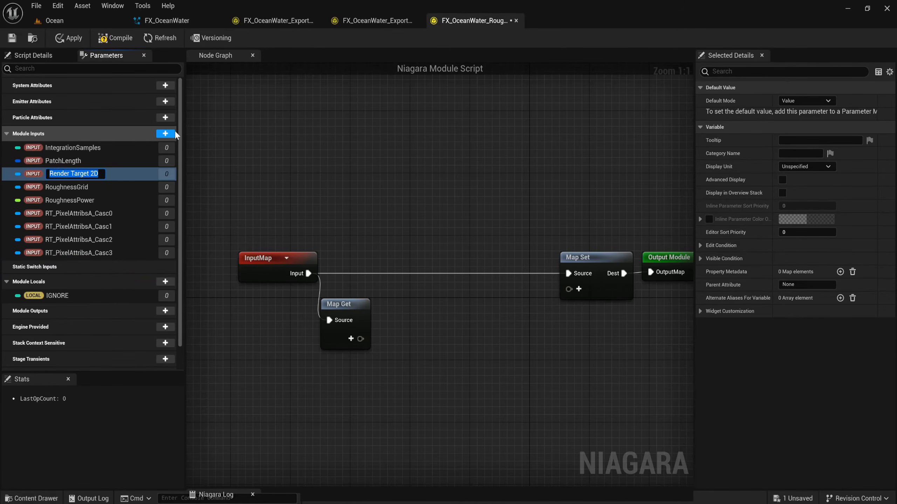
{"action": "type", "text": "RT"}
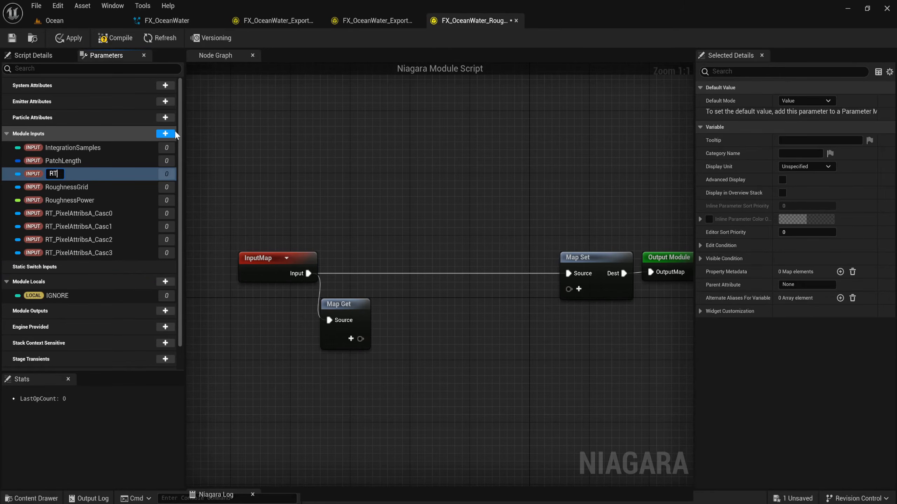
{"action": "type", "text": "_Roughness"}
{"action": "key", "text": "Return"}
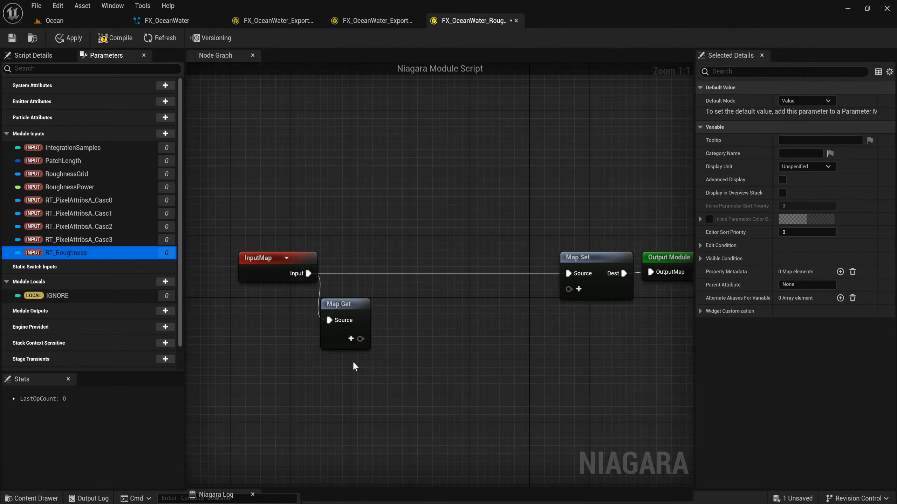
- Add the existing PatchLength and RoughnessGrid inputs as pins on the Map Get node
{"action": "left_click", "coordinate": [351, 340]}
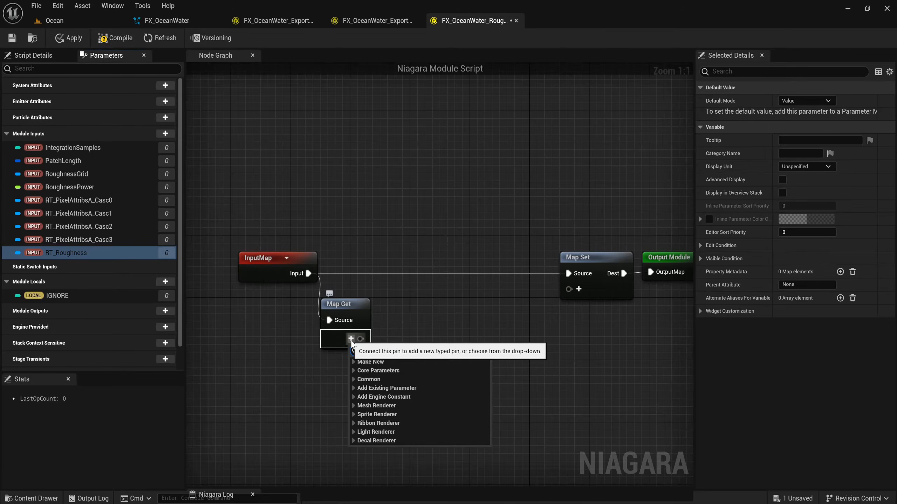
{"action": "type", "text": "Patch"}
{"action": "key", "text": "Return"}
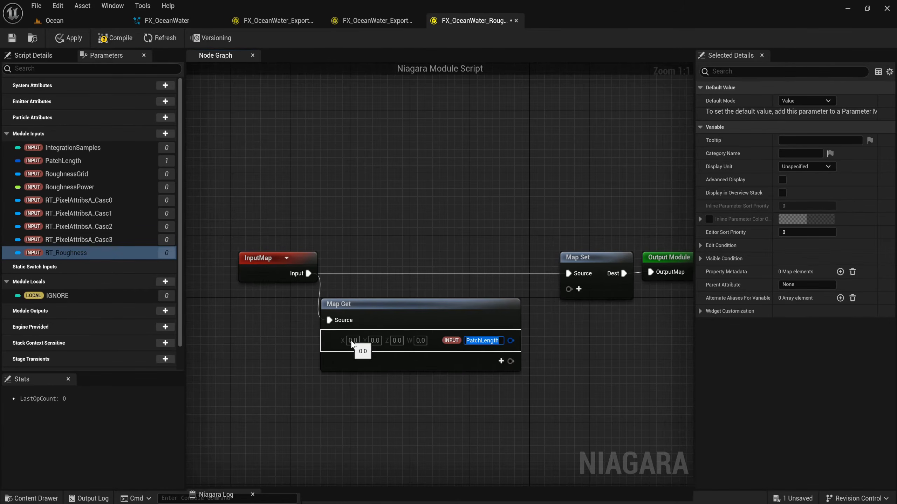
{"action": "left_click", "coordinate": [493, 361]}
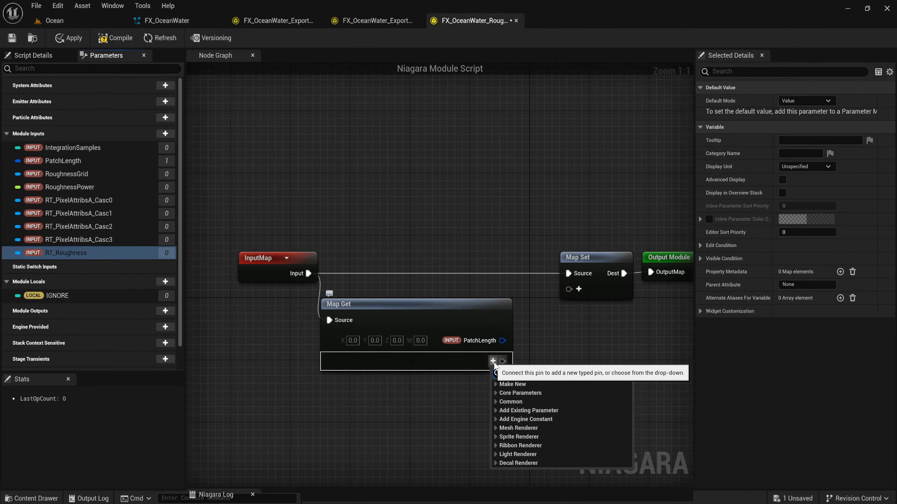
{"action": "type", "text": "Roi"}
{"action": "key", "text": "BackSpace"}
{"action": "type", "text": "ug"}
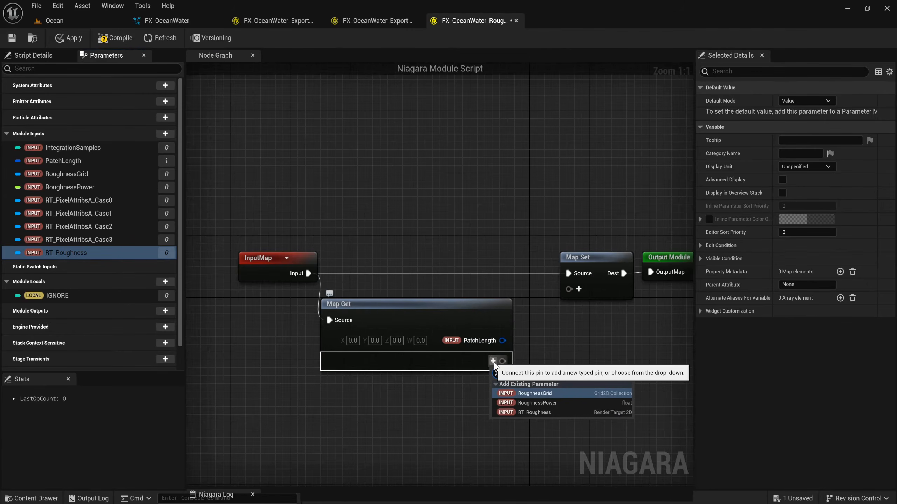
{"action": "key", "text": "Return"}
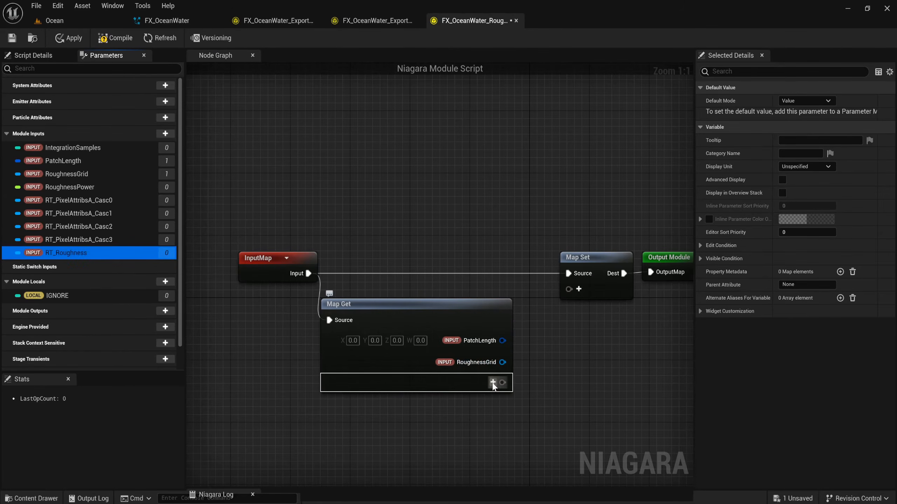
- Add the existing RoughnessPower and IntegrationSamples inputs as pins on the Map Get node
{"action": "left_click", "coordinate": [492, 384]}
{"action": "type", "text": "rou"}
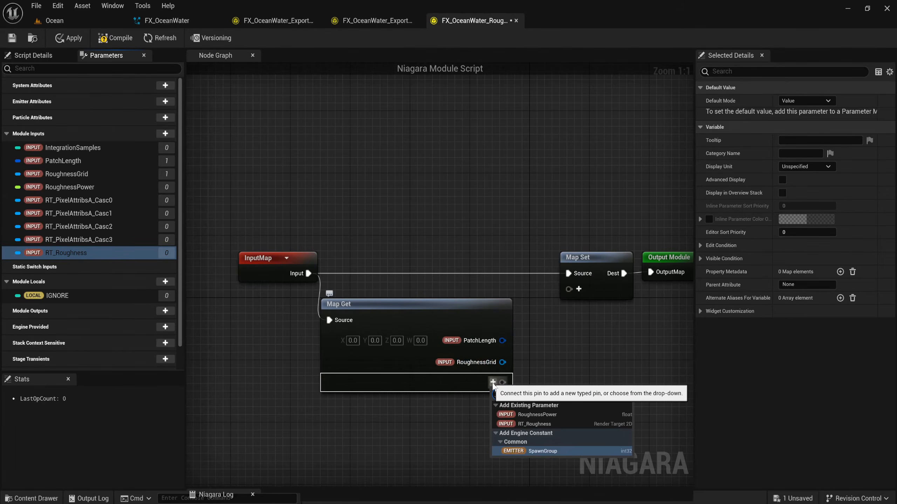
{"action": "key", "text": "Up"}
{"action": "key", "text": "Up"}
{"action": "key", "text": "Return"}
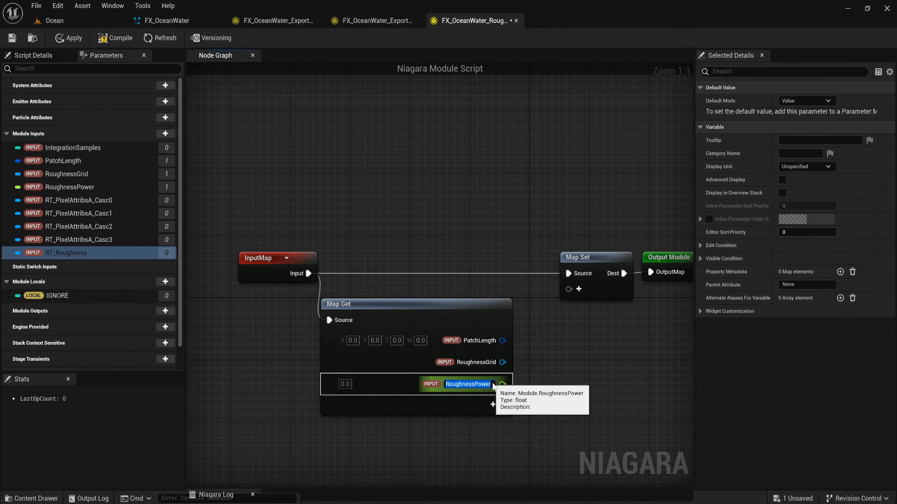
{"action": "left_click", "coordinate": [493, 404]}
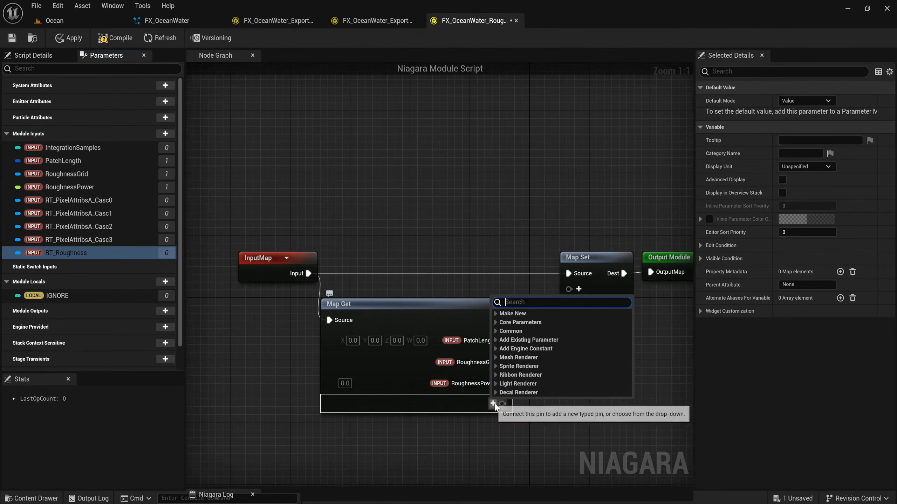
{"action": "type", "text": "integ"}
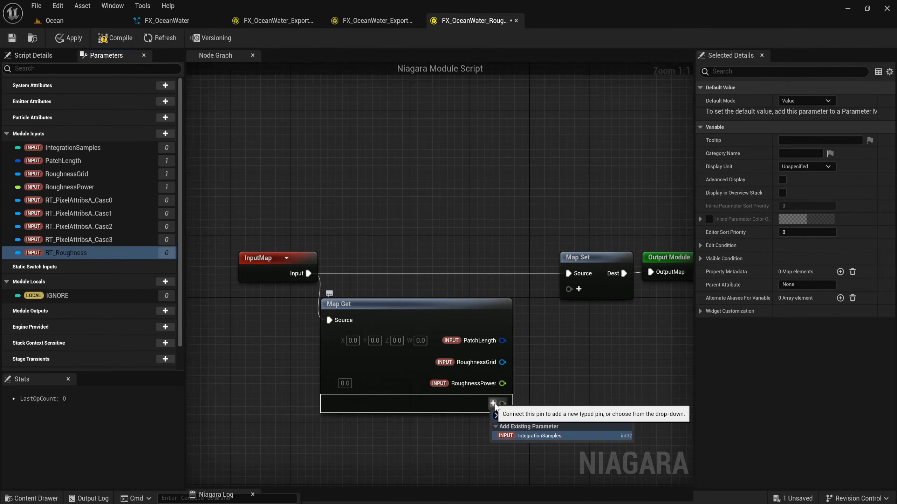
{"action": "key", "text": "Return"}
- Add the RT_PixelAttribsA_Casc0 and RT_PixelAttribsA_Casc1 texture inputs as pins on the Map Get node
{"action": "left_click", "coordinate": [493, 425]}
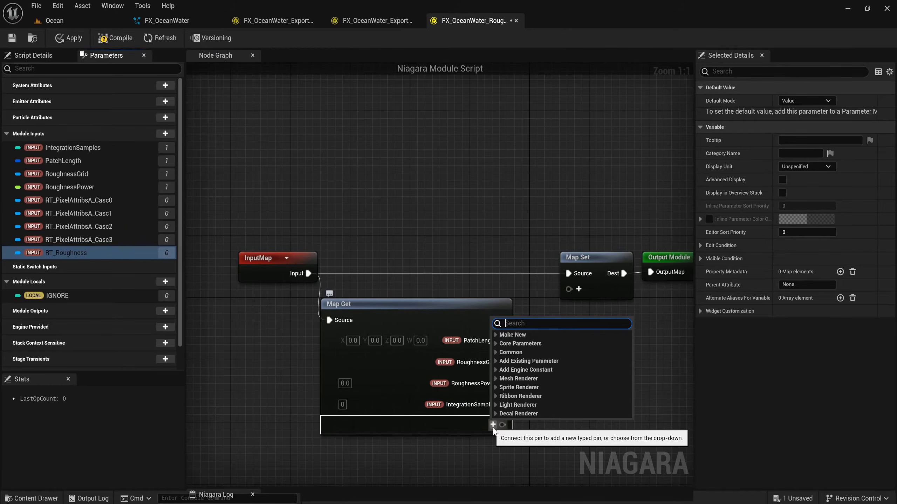
{"action": "type", "text": "rt_p"}
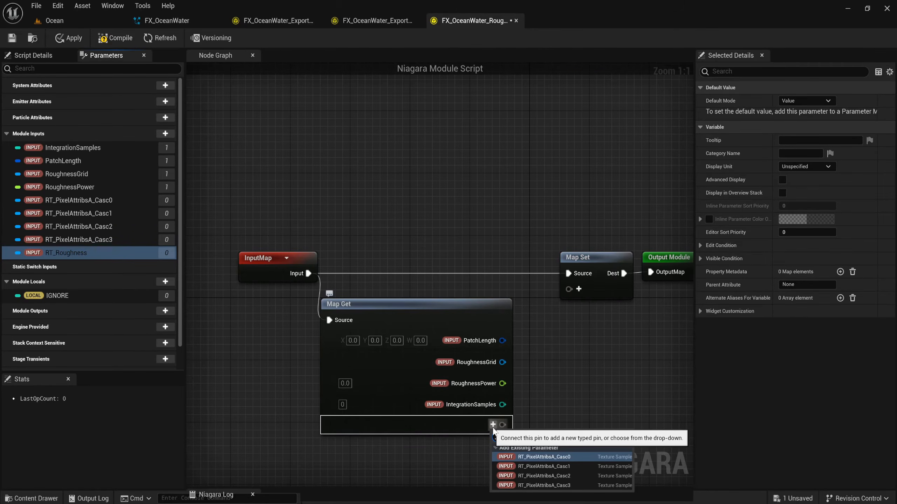
{"action": "left_click", "coordinate": [566, 457]}
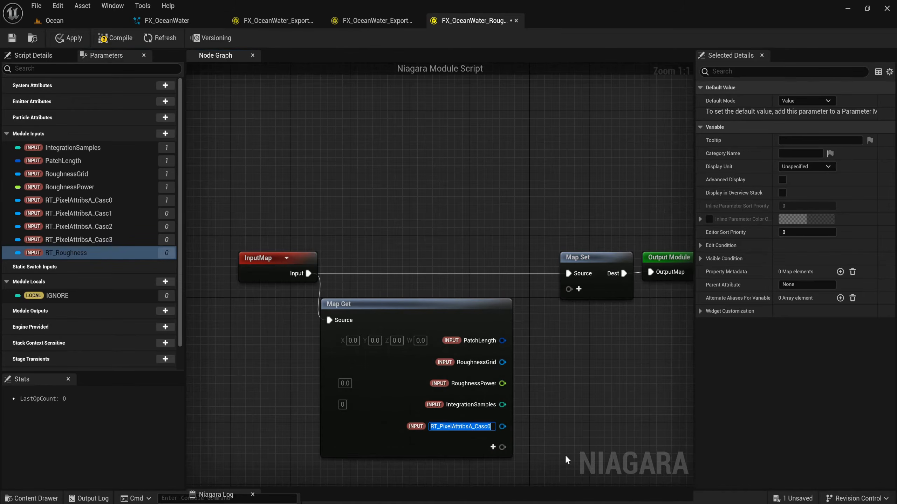
{"action": "right_click_drag", "start_coordinate": [565, 457], "coordinate": [518, 366]}
{"action": "left_click", "coordinate": [445, 353]}
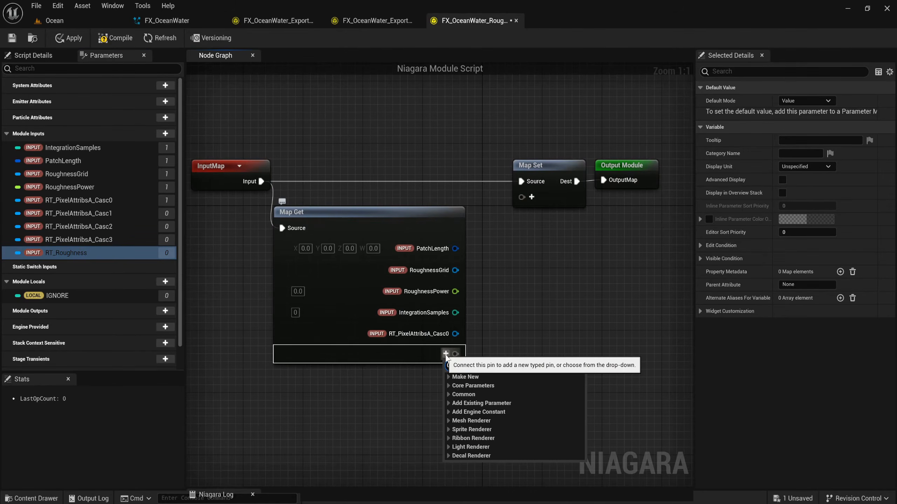
{"action": "type", "text": "RT_P"}
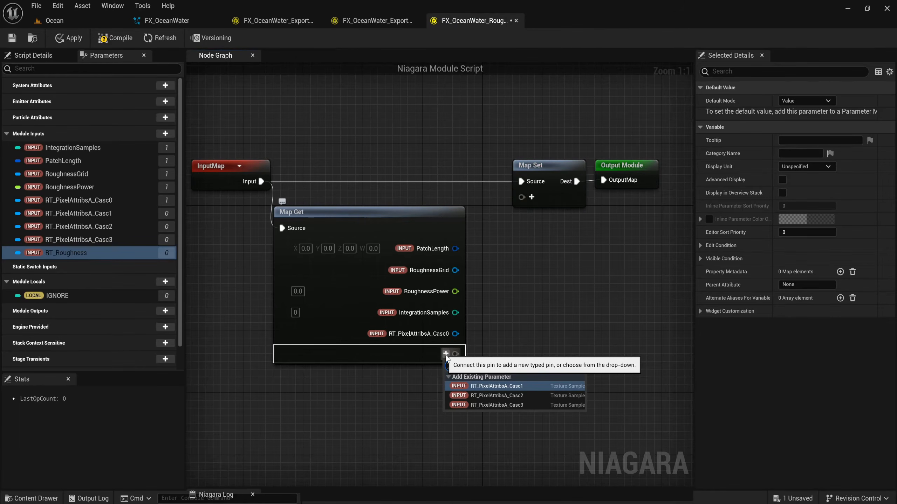
{"action": "key", "text": "Return"}
- Add the existing RT_PixelAttribsA_Casc2 and RT_PixelAttribsA_Casc3 texture inputs as pins on the Map Get node
{"action": "left_click", "coordinate": [446, 374]}
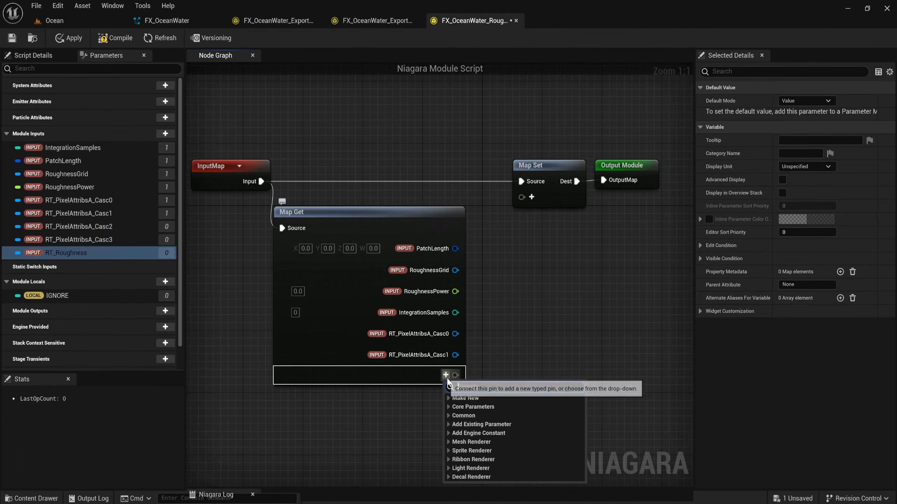
{"action": "type", "text": "RT"}
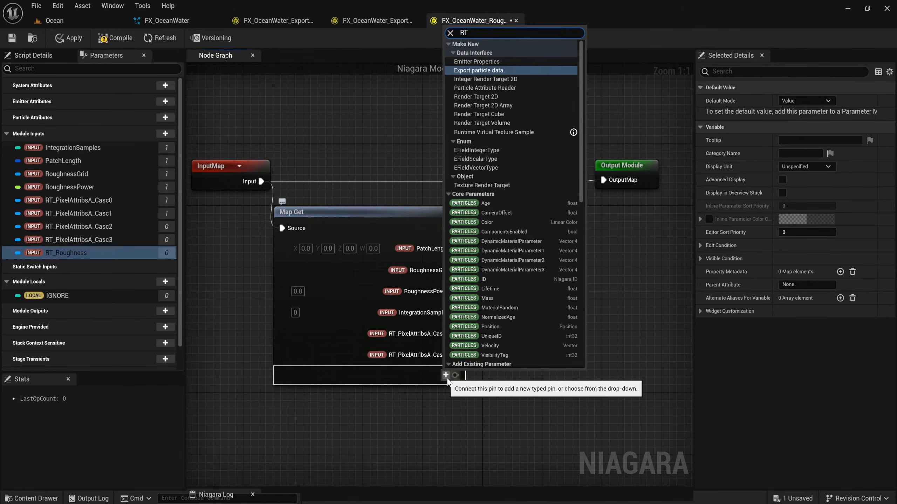
{"action": "type", "text": "_P"}
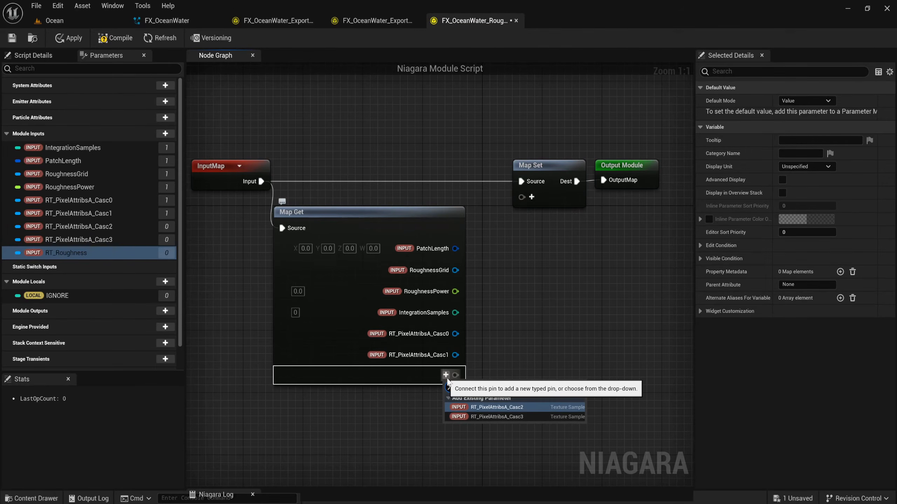
{"action": "key", "text": "Return"}
{"action": "left_click", "coordinate": [446, 389]}
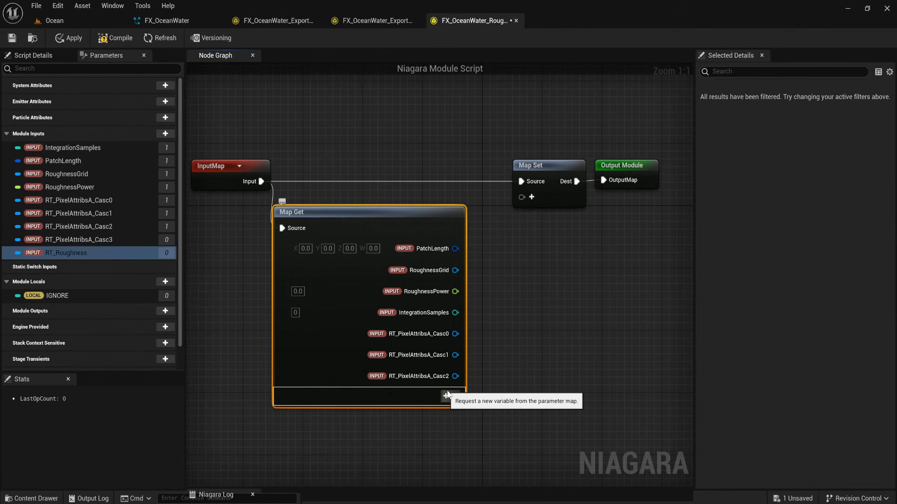
{"action": "left_click", "coordinate": [445, 396]}
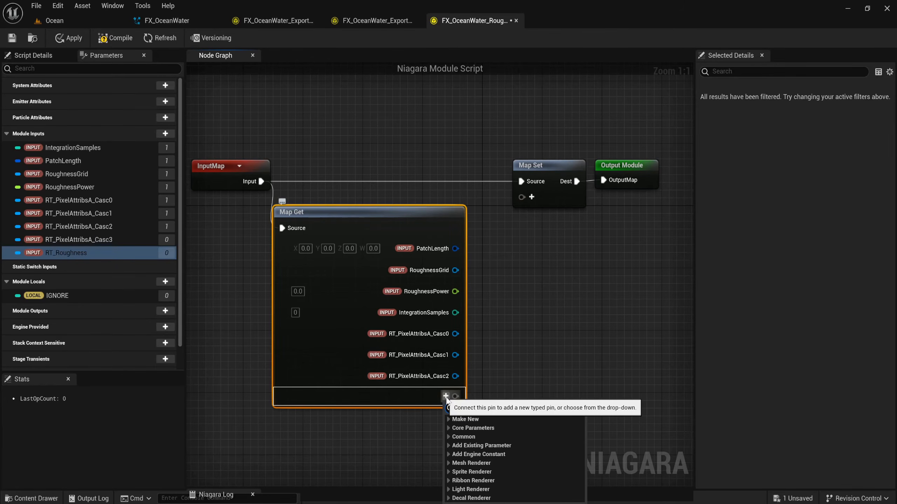
{"action": "type", "text": "casc"}
{"action": "key", "text": "Return"}
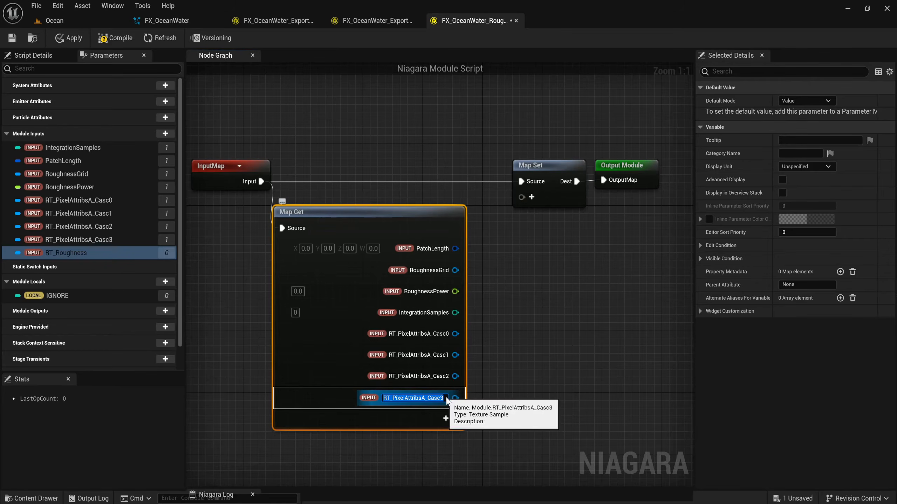
- Add the existing RT_Roughness render target input as a pin on the Map Get node
{"action": "left_click", "coordinate": [446, 419]}
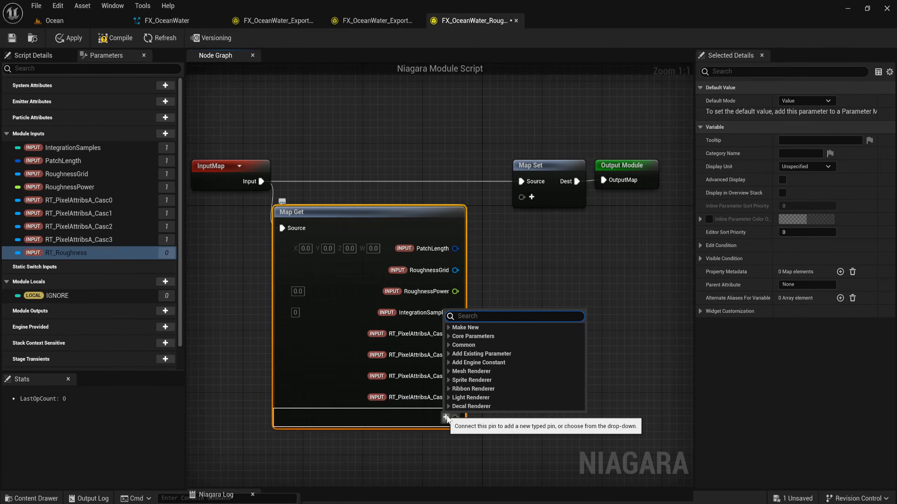
{"action": "type", "text": "RT_"}
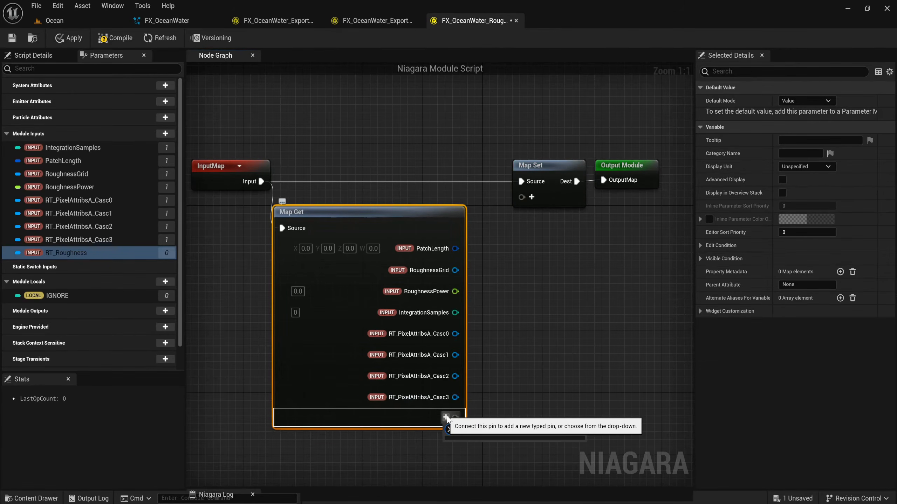
{"action": "left_click", "coordinate": [446, 418]}
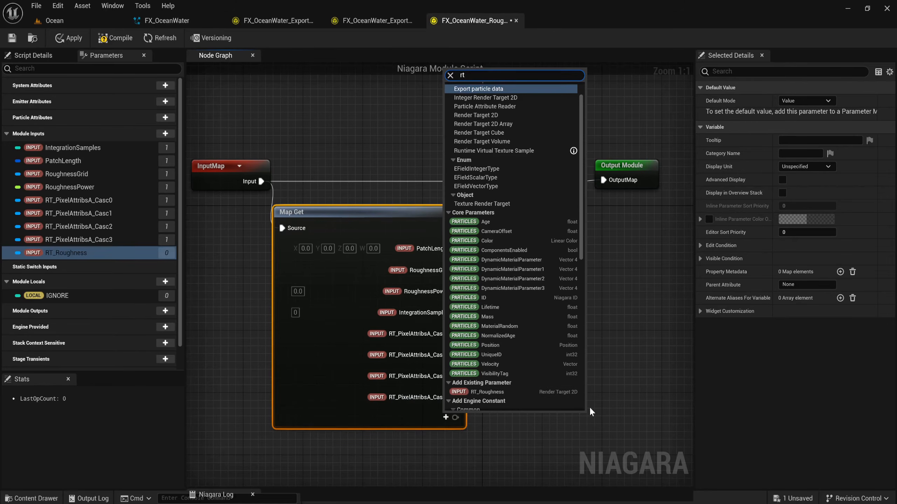
{"action": "left_click", "coordinate": [568, 396]}
- Add the existing local IGNORE parameter as a pin on the Map Set node
{"action": "right_click_drag", "start_coordinate": [566, 398], "coordinate": [483, 356]}
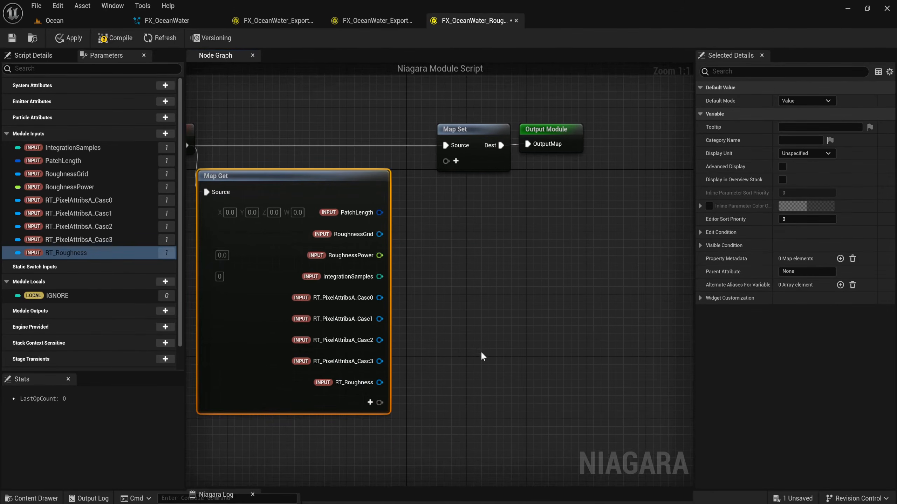
{"action": "left_click", "coordinate": [456, 161]}
{"action": "type", "text": "i"}
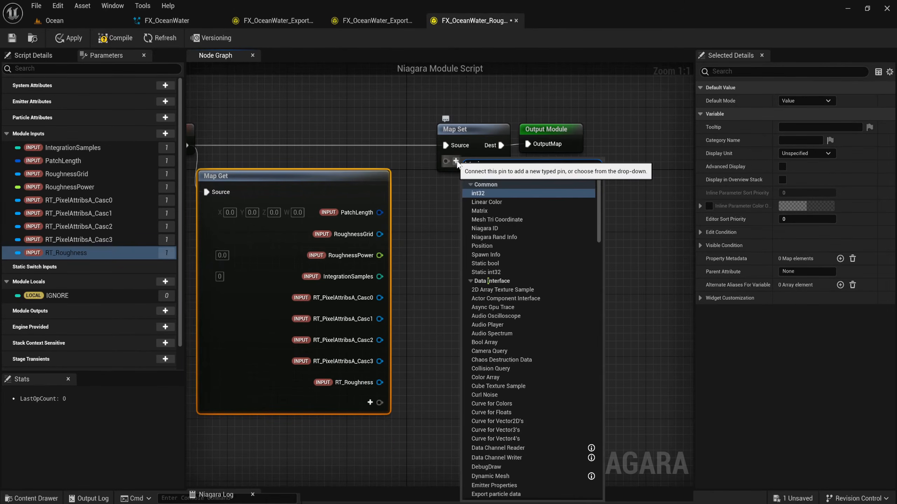
{"action": "type", "text": "gnore"}
{"action": "key", "text": "Return"}
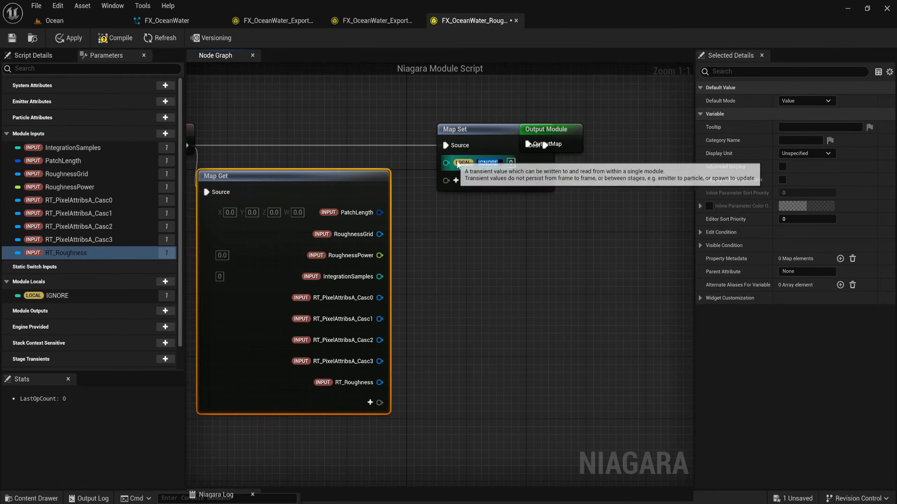
{"action": "left_click", "coordinate": [502, 210]}
- Space the Output Module from the Map Set node and move both farther from Map Get to make room between them
{"action": "left_click_drag", "start_coordinate": [555, 133], "coordinate": [607, 134]}
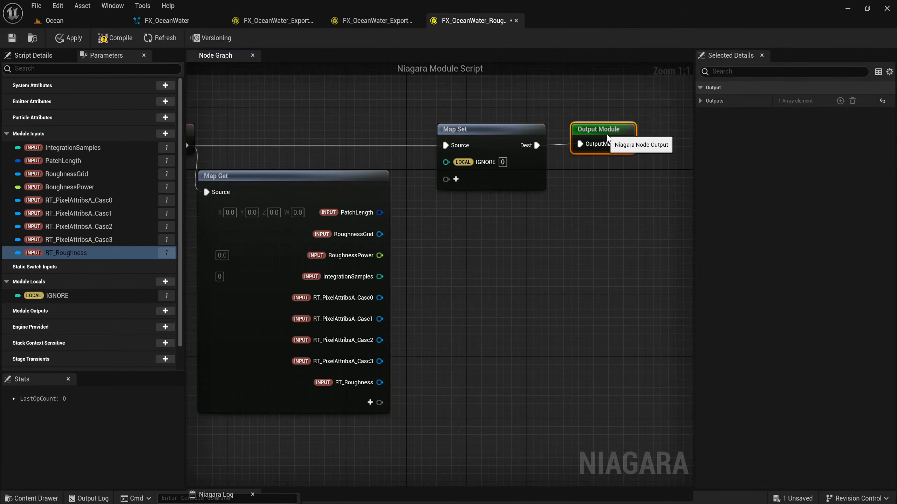
{"action": "left_click_drag", "start_coordinate": [634, 197], "coordinate": [441, 101]}
{"action": "left_click_drag", "start_coordinate": [480, 132], "coordinate": [590, 132]}
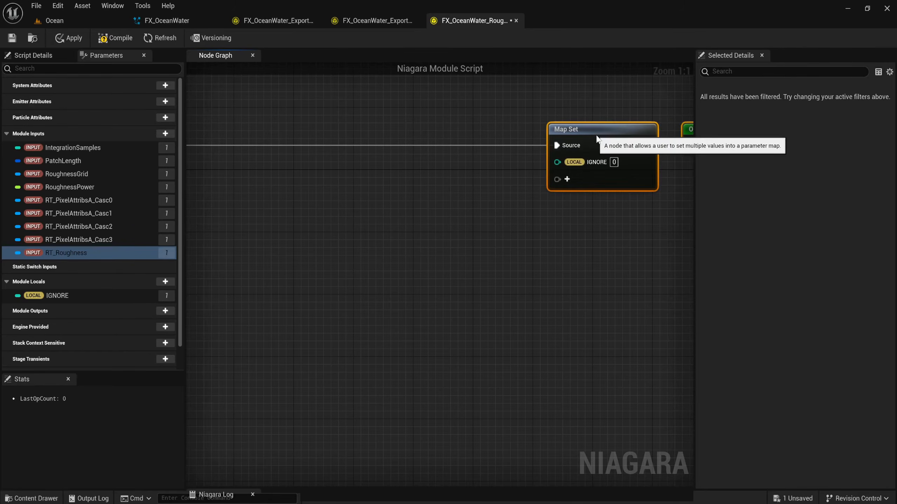
{"action": "scroll", "coordinate": [400, 168], "scroll_direction": "down", "scroll_amount": 2}
{"action": "right_click_drag", "start_coordinate": [400, 169], "coordinate": [513, 175]}
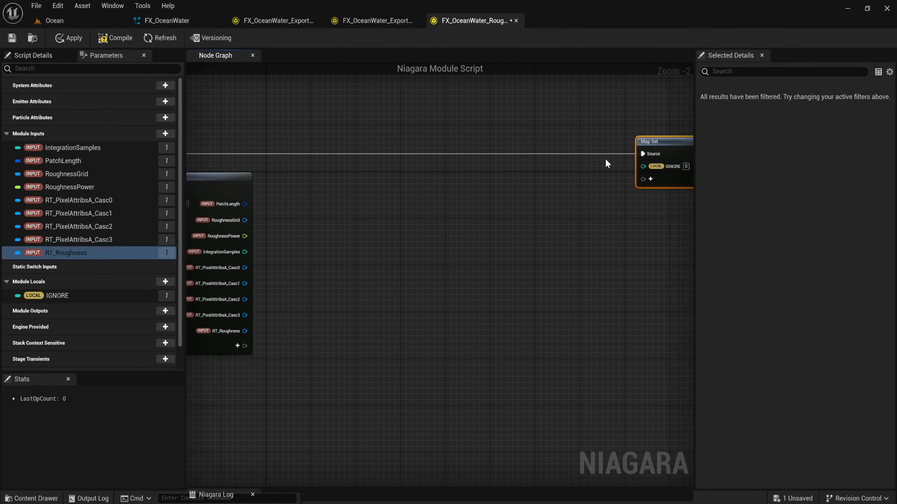
{"action": "left_click_drag", "start_coordinate": [642, 143], "coordinate": [518, 148]}
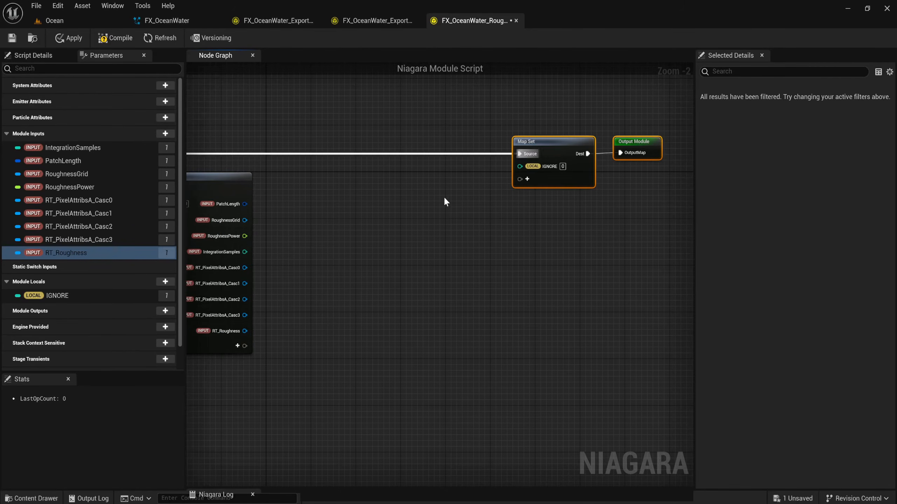
- Add a Custom Hlsl node and place it between the Map Get and Map Set nodes
{"action": "right_click", "coordinate": [362, 199]}
{"action": "type", "text": "h"}
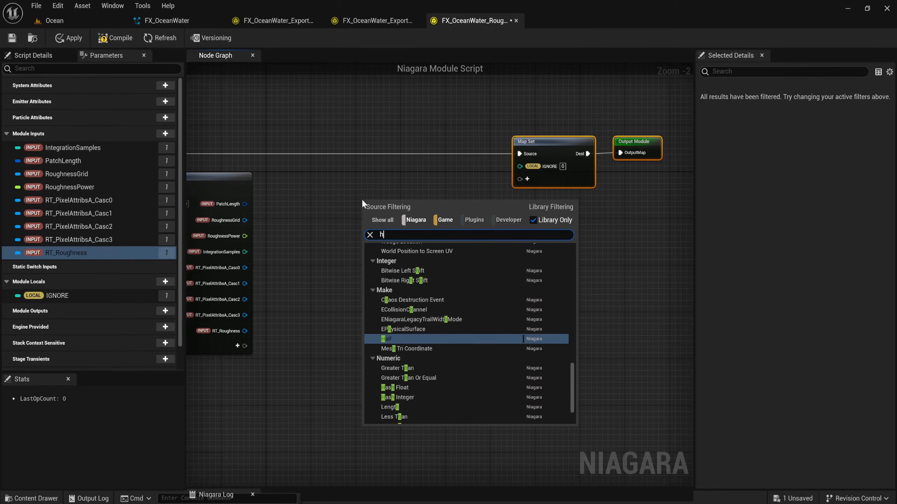
{"action": "type", "text": "lsl"}
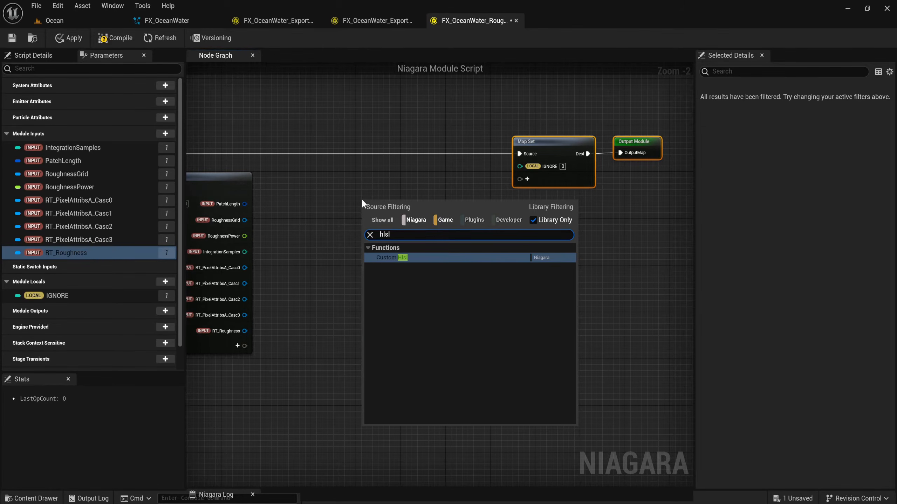
{"action": "key", "text": "Return"}
{"action": "left_click", "coordinate": [427, 193]}
{"action": "left_click_drag", "start_coordinate": [432, 202], "coordinate": [358, 198]}
- Switch to the browser's Ocean Simulation tutorial and copy the full code snippet of the Roughness Integrator Stage section
{"action": "key", "text": "alt+Tab"}
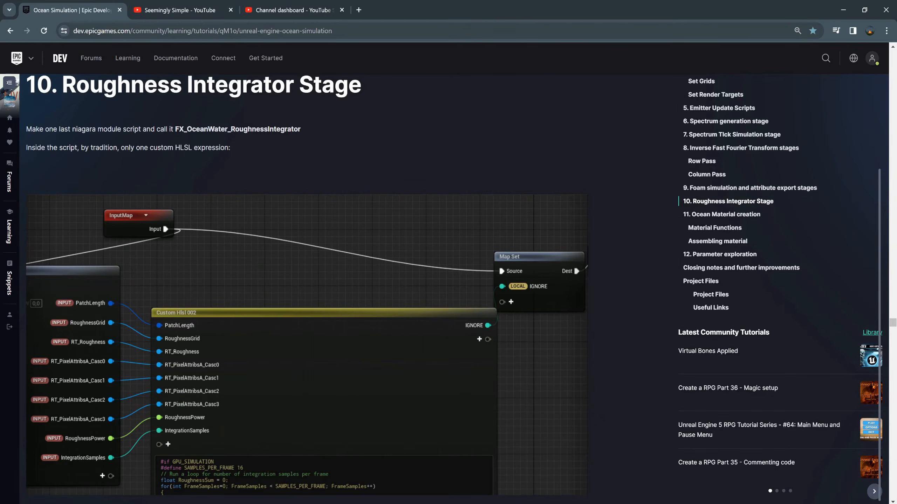
{"action": "scroll", "coordinate": [386, 105], "scroll_direction": "down", "scroll_amount": 10}
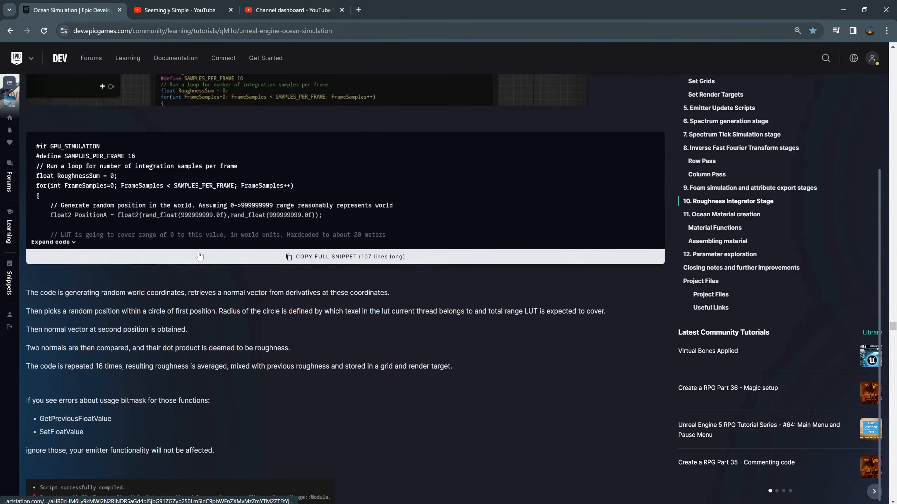
{"action": "left_click", "coordinate": [206, 258]}
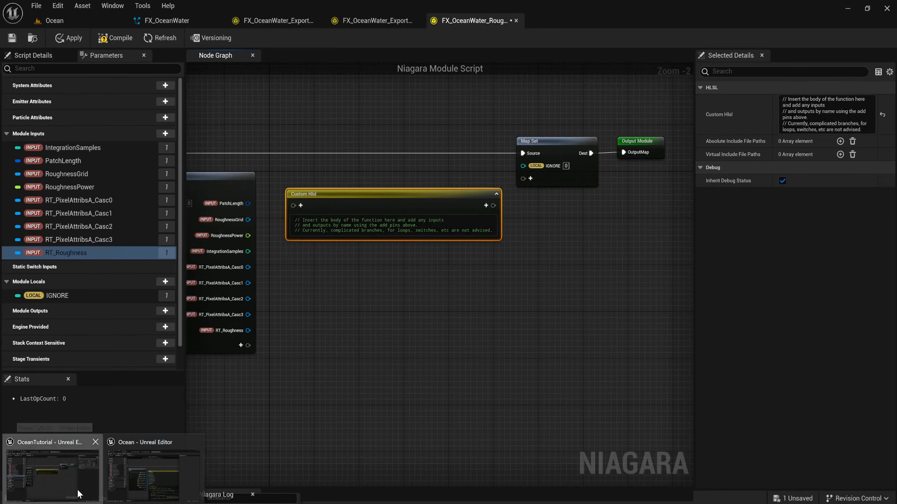
- Return to the Unreal Editor module script and replace the Custom Hlsl node's placeholder code with the copied snippet
{"action": "left_click", "coordinate": [77, 489]}
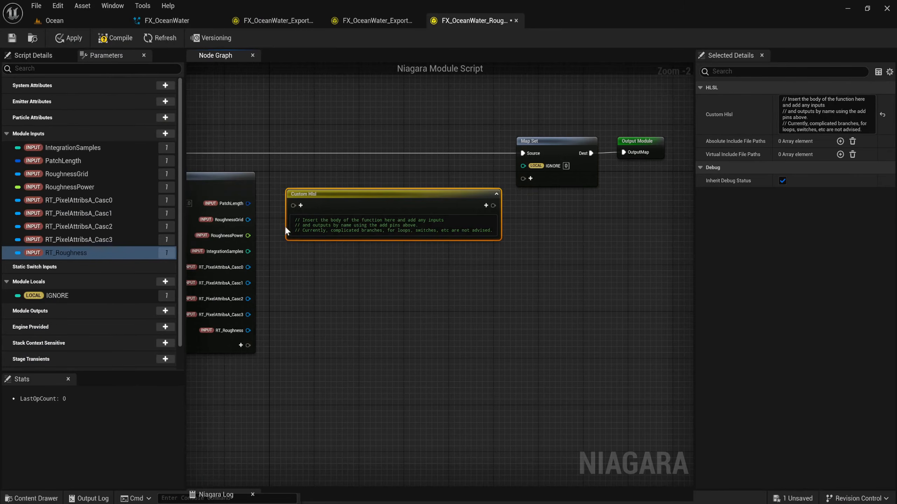
{"action": "left_click", "coordinate": [297, 226]}
{"action": "key", "text": "ctrl+a"}
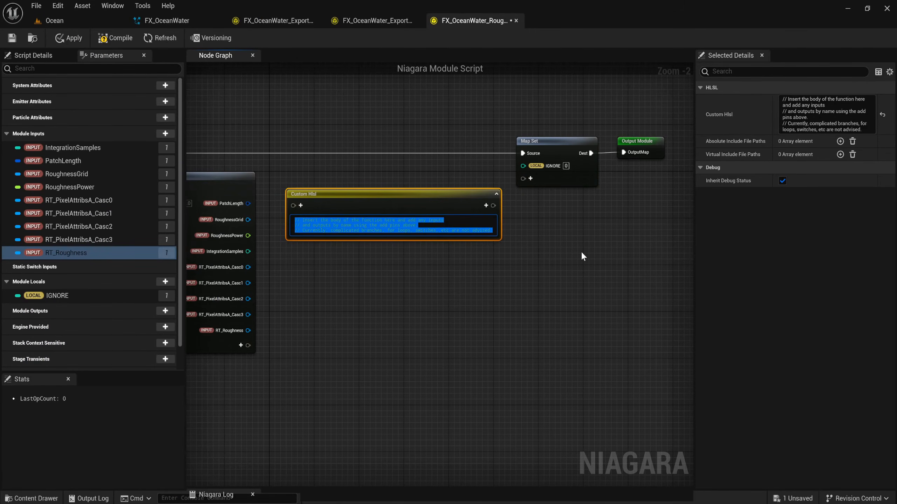
{"action": "key", "text": "ctrl+v"}
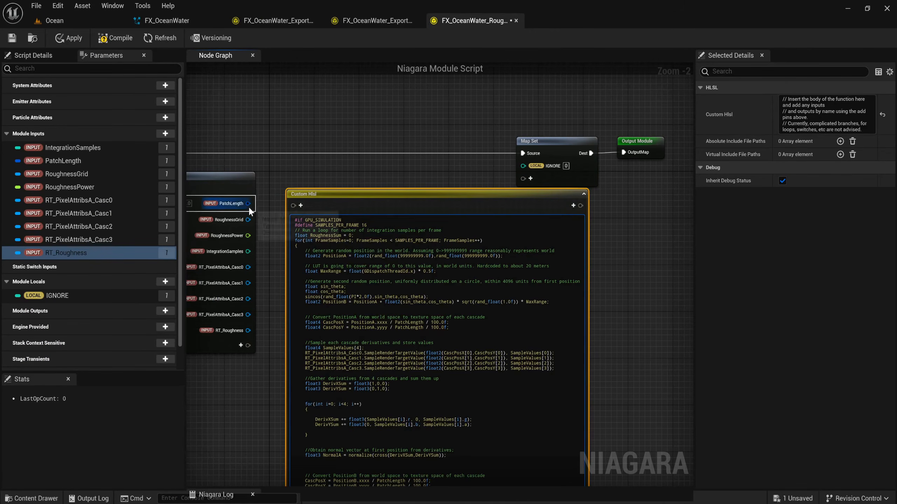
- Connect all nine Map Get outputs, from PatchLength through RT_Roughness, to the Custom Hlsl node as new inputs
{"action": "left_click_drag", "start_coordinate": [248, 204], "coordinate": [301, 217]}
{"action": "left_click_drag", "start_coordinate": [248, 236], "coordinate": [301, 228]}
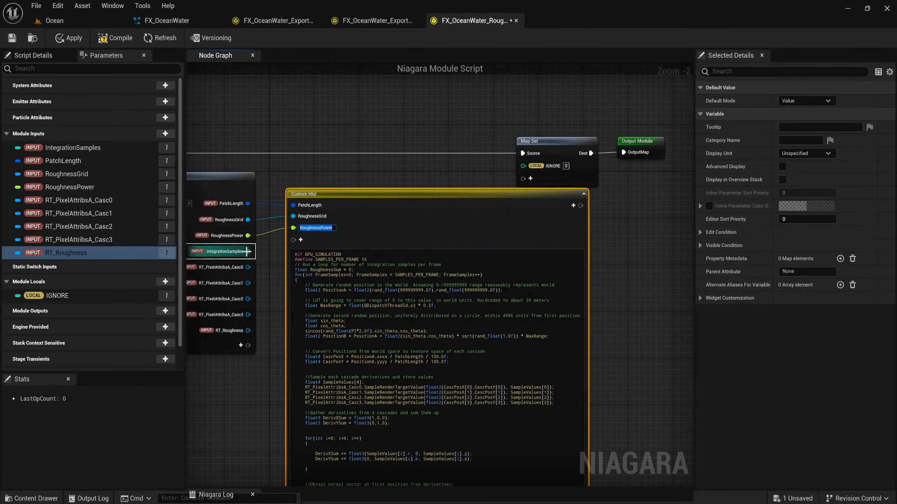
{"action": "left_click_drag", "start_coordinate": [247, 252], "coordinate": [300, 244]}
{"action": "left_click_drag", "start_coordinate": [248, 267], "coordinate": [300, 249]}
{"action": "left_click_drag", "start_coordinate": [249, 283], "coordinate": [301, 260]}
{"action": "left_click_drag", "start_coordinate": [248, 299], "coordinate": [300, 275]}
{"action": "left_click_drag", "start_coordinate": [248, 314], "coordinate": [300, 283]}
{"action": "left_click_drag", "start_coordinate": [248, 331], "coordinate": [300, 294]}
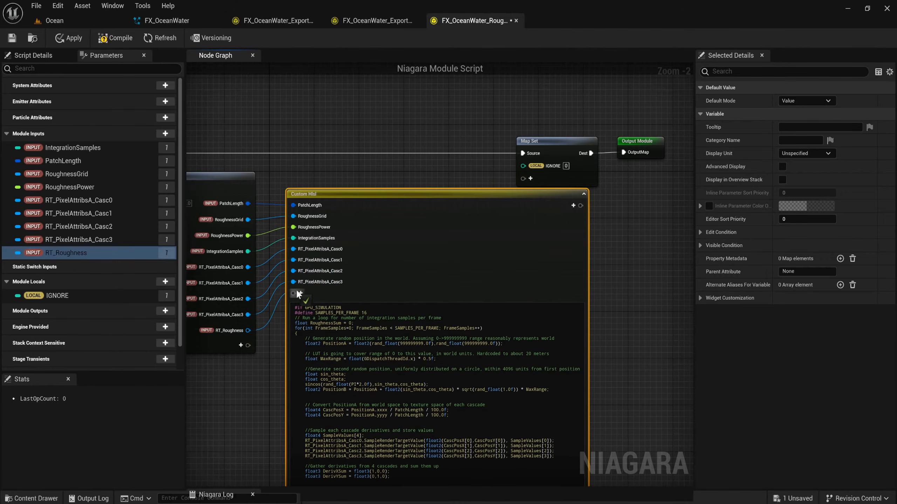
- Connect a new Custom Hlsl output to the Map Set node's IGNORE pin and move Map Set and Output Module clear of it
{"action": "right_click_drag", "start_coordinate": [610, 319], "coordinate": [562, 257]}
{"action": "scroll", "coordinate": [563, 256], "scroll_direction": "down", "scroll_amount": 1}
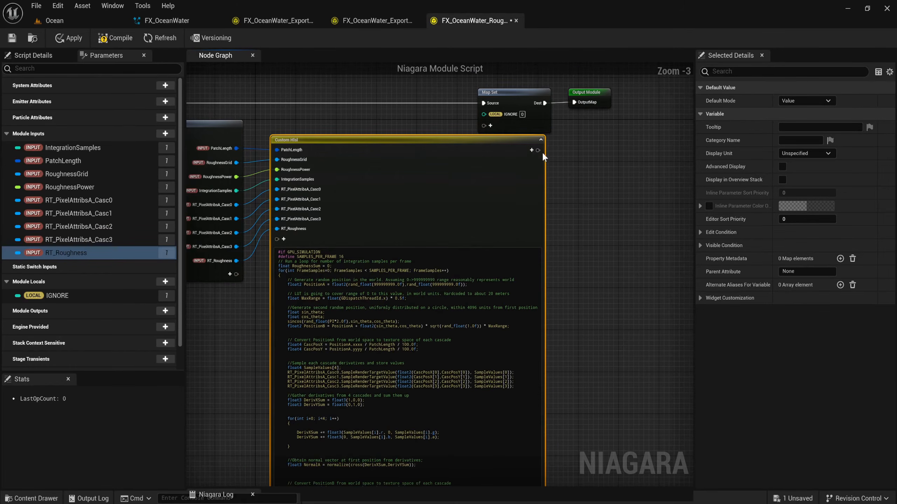
{"action": "left_click_drag", "start_coordinate": [538, 150], "coordinate": [513, 111]}
{"action": "right_click_drag", "start_coordinate": [588, 121], "coordinate": [566, 152]}
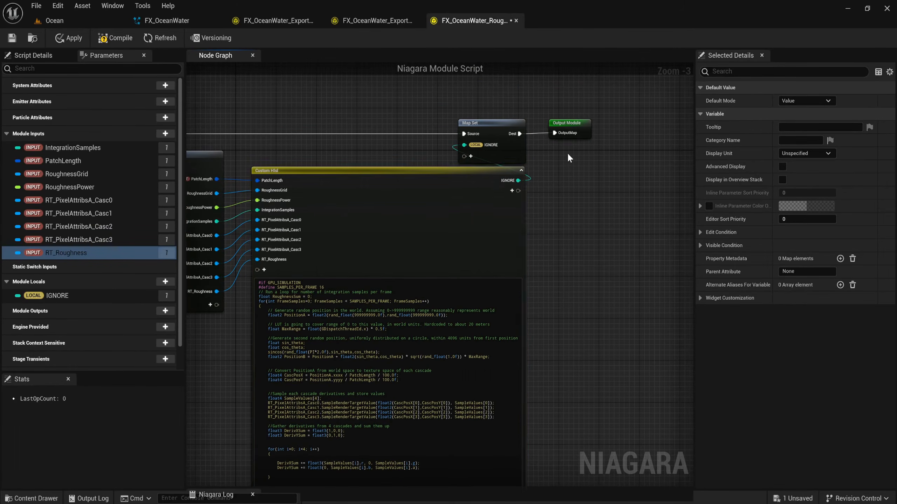
{"action": "left_click_drag", "start_coordinate": [568, 155], "coordinate": [573, 125]}
- Apply the module script, enlarge the Niagara Log, and go to the node referenced by its compile error
{"action": "left_click", "coordinate": [72, 42]}
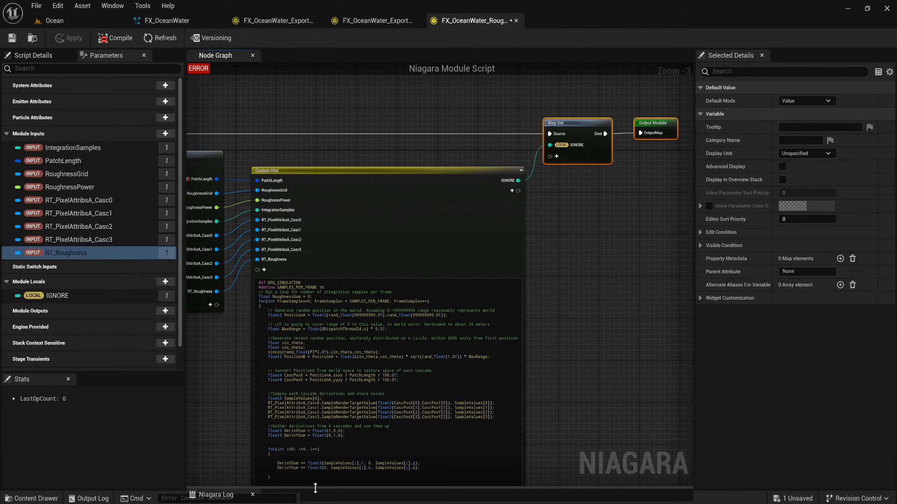
{"action": "left_click_drag", "start_coordinate": [315, 488], "coordinate": [314, 420]}
{"action": "left_click", "coordinate": [311, 456]}
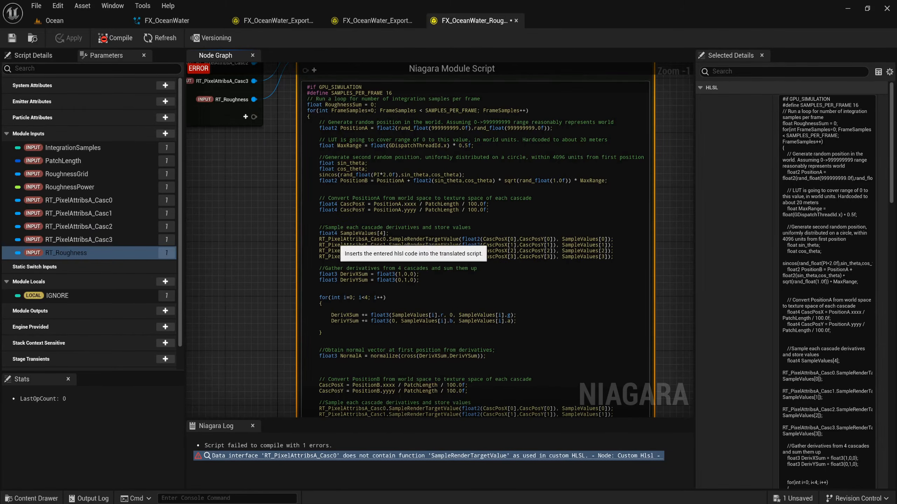
{"action": "right_click_drag", "start_coordinate": [242, 157], "coordinate": [297, 296]}
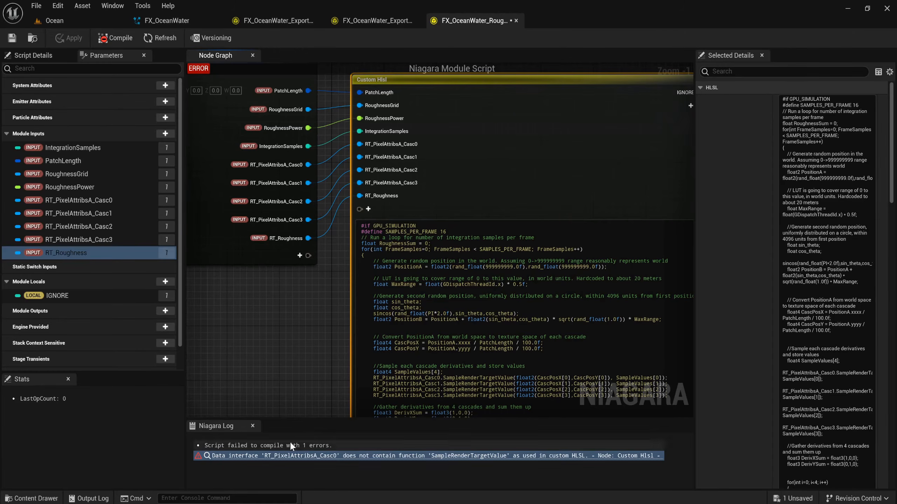
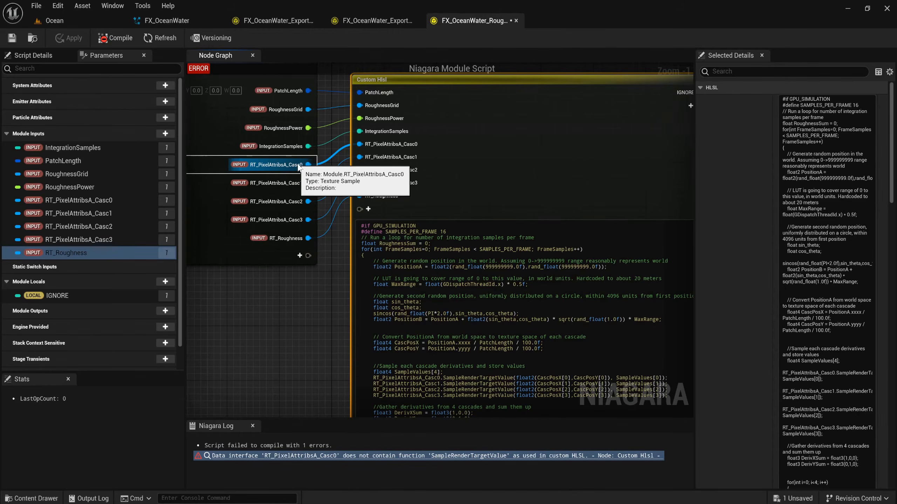
- In the Custom Hlsl code's first sampling block, change the RT_PixelAttribsA_Casc0 call to SampleTexture2D with 0 as the second argument
{"action": "right_click_drag", "start_coordinate": [277, 352], "coordinate": [226, 245]}
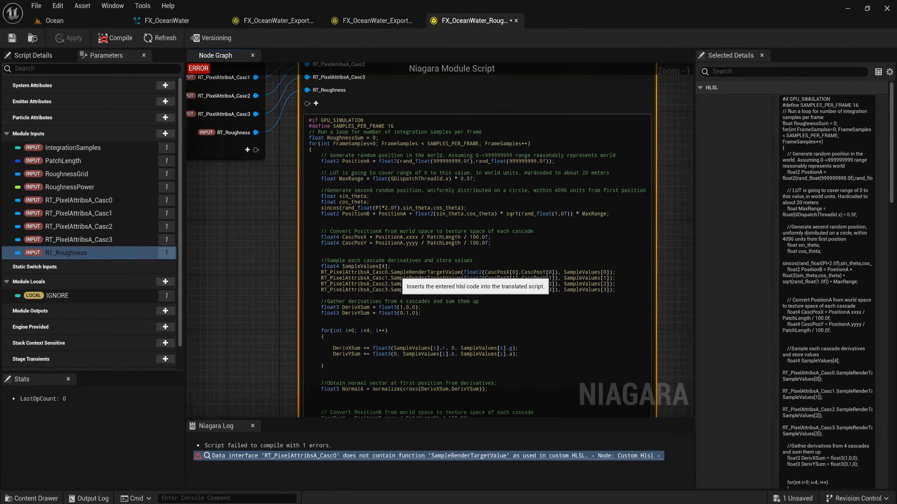
{"action": "left_click_drag", "start_coordinate": [390, 273], "coordinate": [460, 273]}
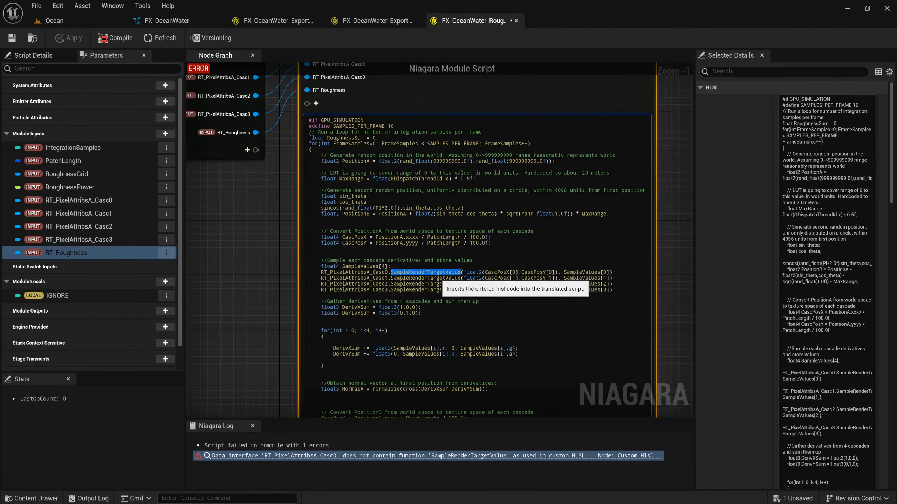
{"action": "scroll", "coordinate": [461, 274], "scroll_direction": "up", "scroll_amount": 1}
{"action": "type", "text": "SampleTe"}
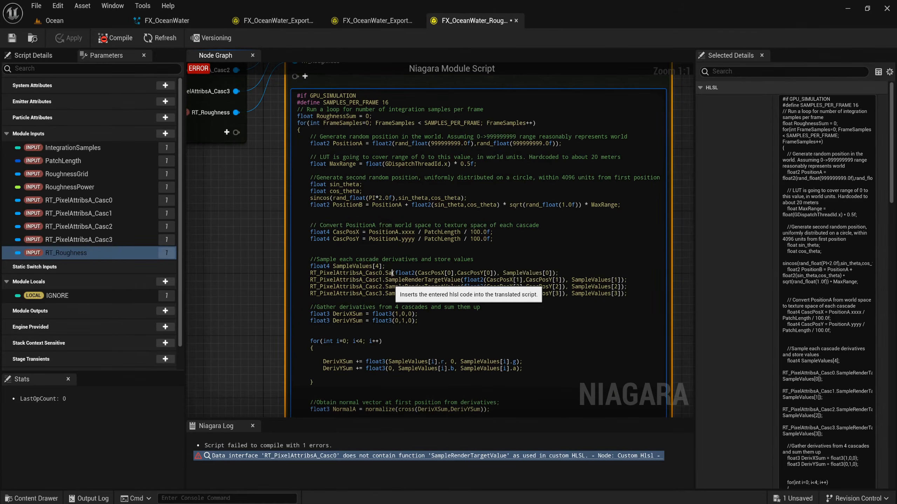
{"action": "type", "text": "x"}
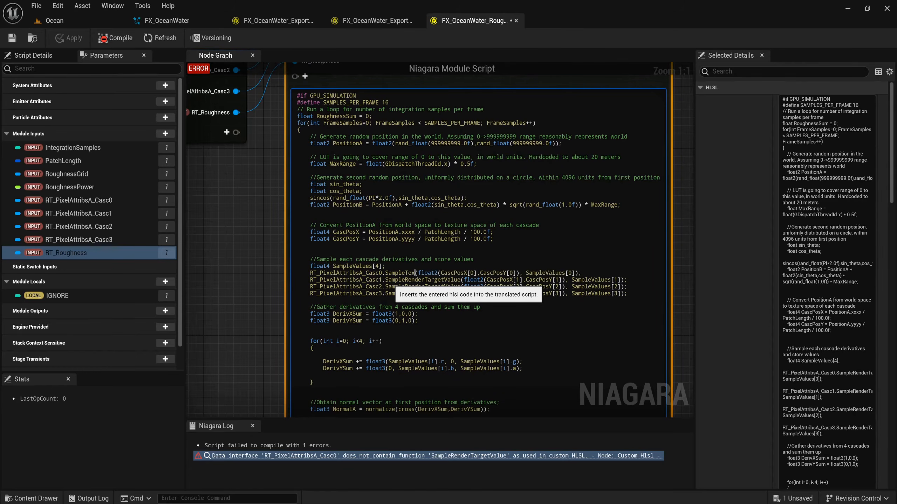
{"action": "type", "text": "ture2D"}
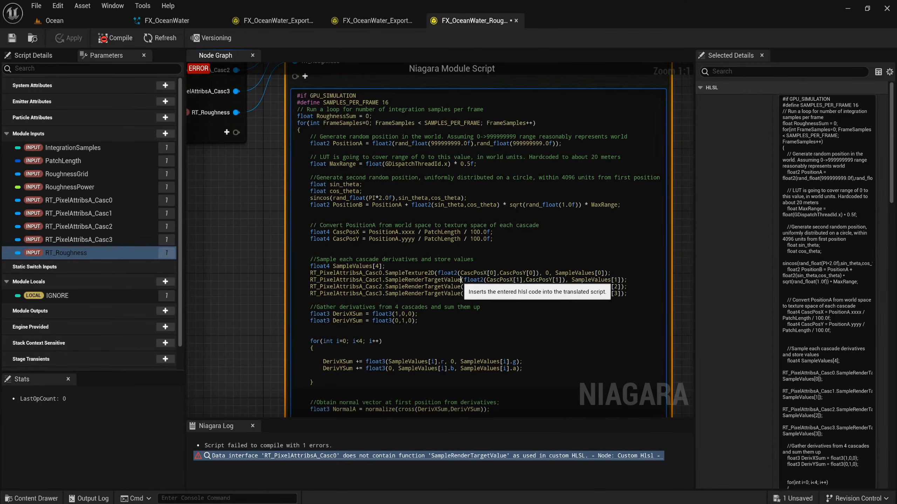
- Change the Casc1 and Casc2 calls in the first sampling block to SampleTexture2D, adding 0 before SampleValues
{"action": "left_click_drag", "start_coordinate": [460, 280], "coordinate": [405, 280]}
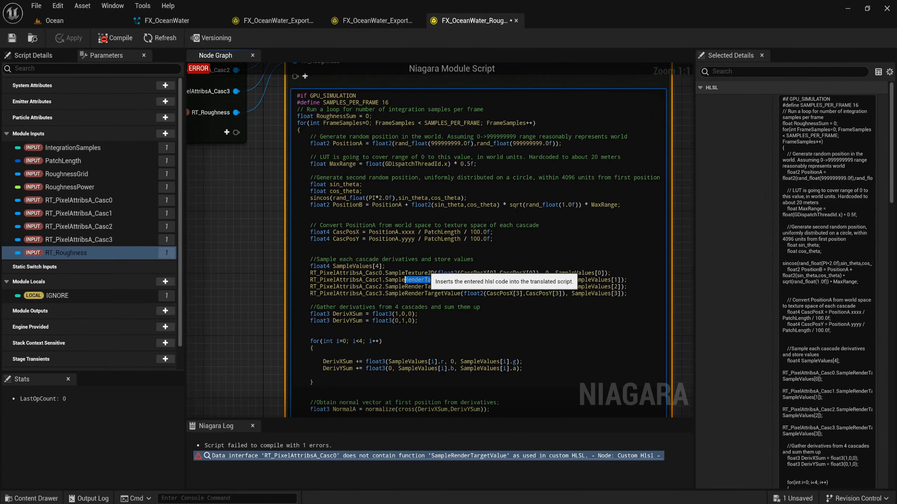
{"action": "type", "text": "Texture2D"}
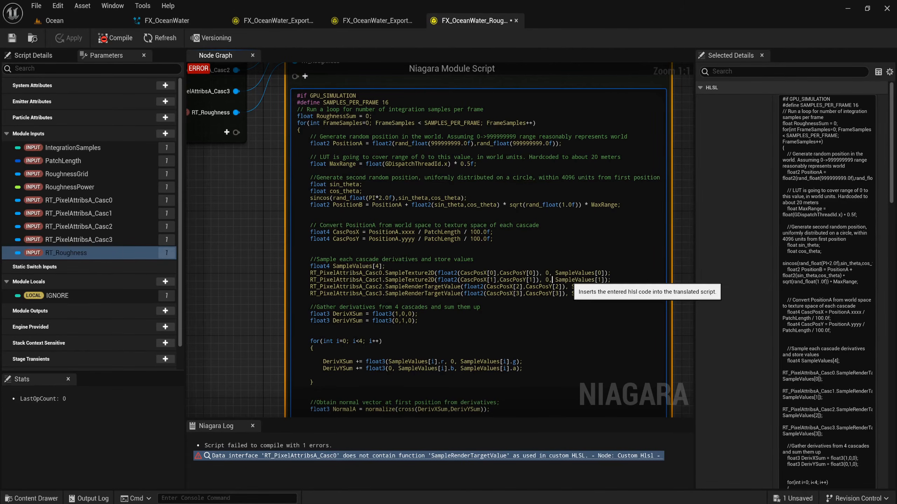
{"action": "left_click_drag", "start_coordinate": [405, 287], "coordinate": [460, 287]}
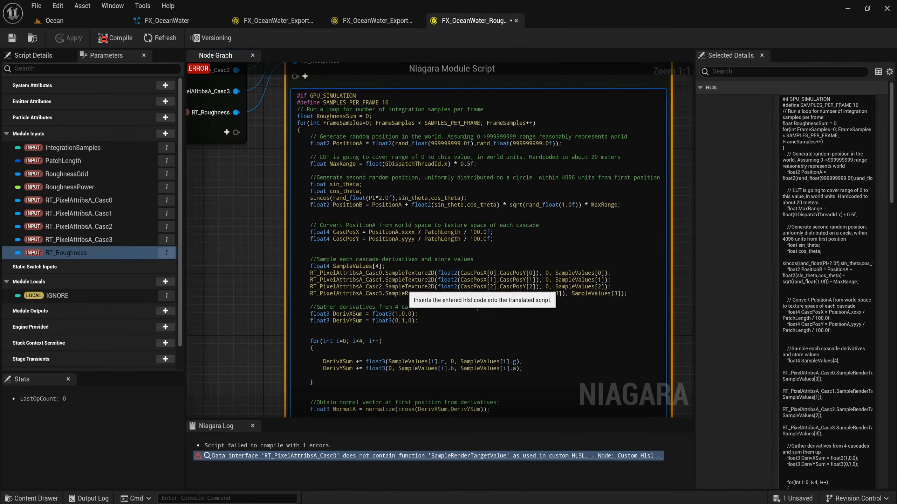
- Change the first block's Casc3 call to SampleTexture2D with the extra 0 argument and commit the code edit
{"action": "left_click_drag", "start_coordinate": [405, 294], "coordinate": [458, 293]}
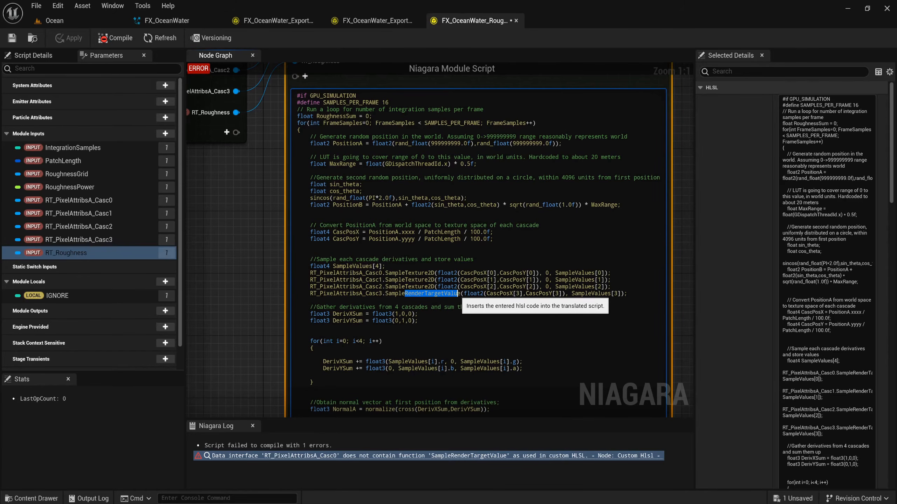
{"action": "type", "text": "Texut"}
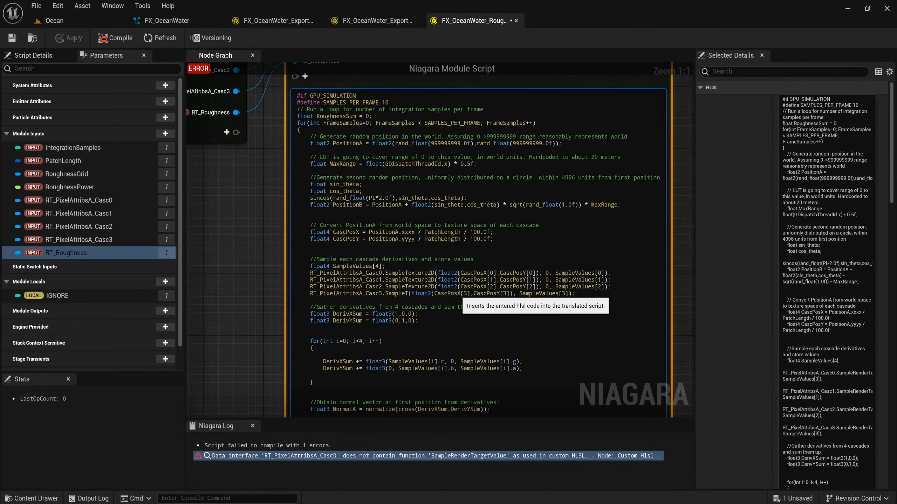
{"action": "type", "text": "re"}
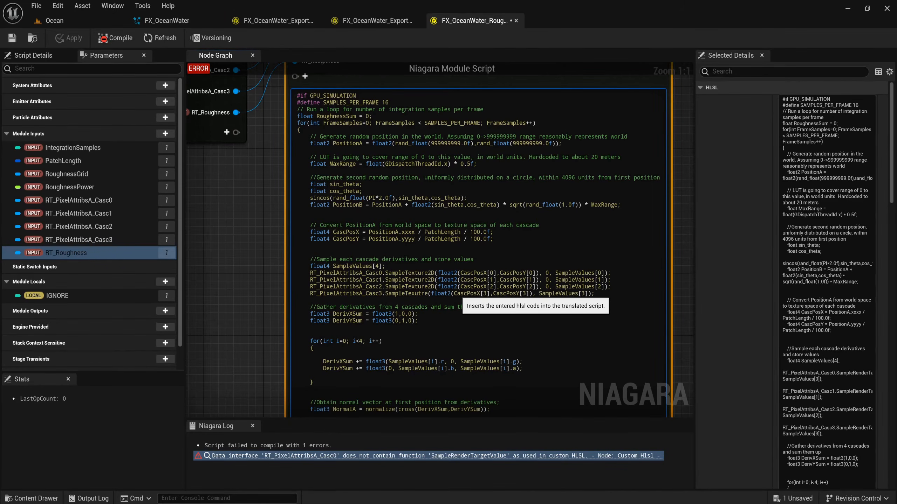
{"action": "key", "text": "BackSpace"}
{"action": "key", "text": "BackSpace"}
{"action": "key", "text": "BackSpace"}
{"action": "key", "text": "BackSpace"}
{"action": "type", "text": "tu"}
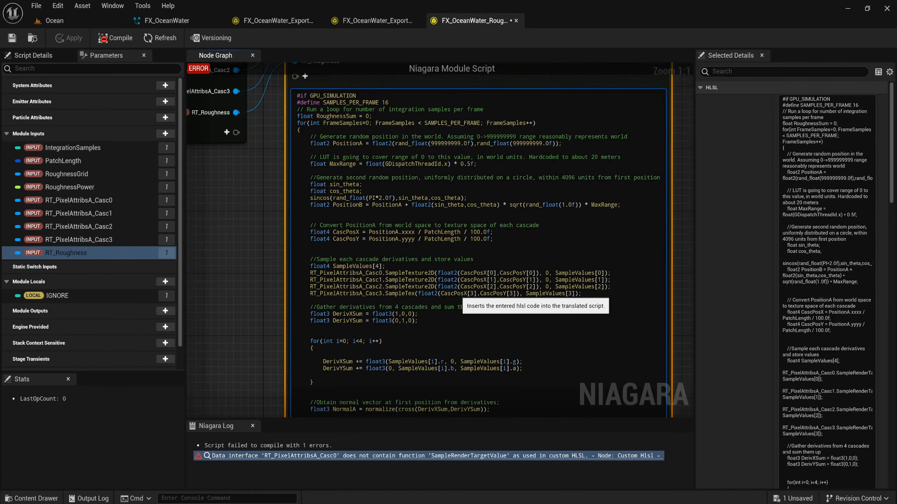
{"action": "type", "text": "re2D"}
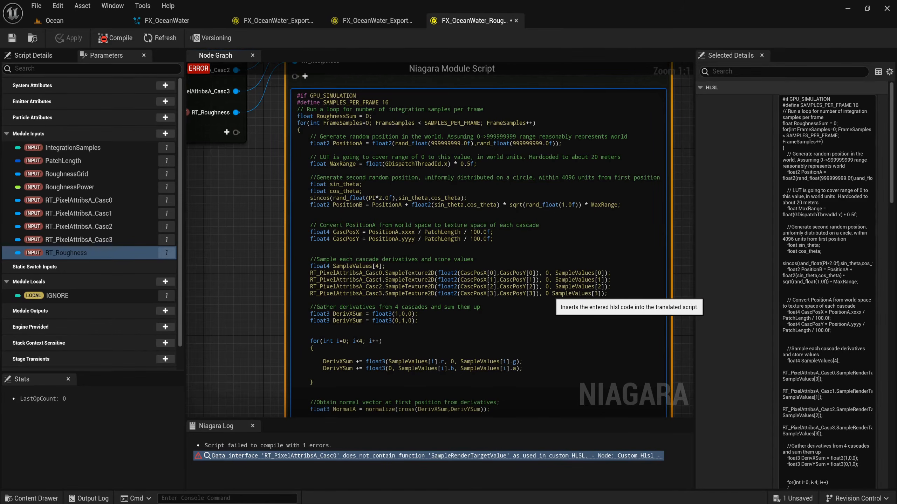
{"action": "right_click", "coordinate": [447, 320]}
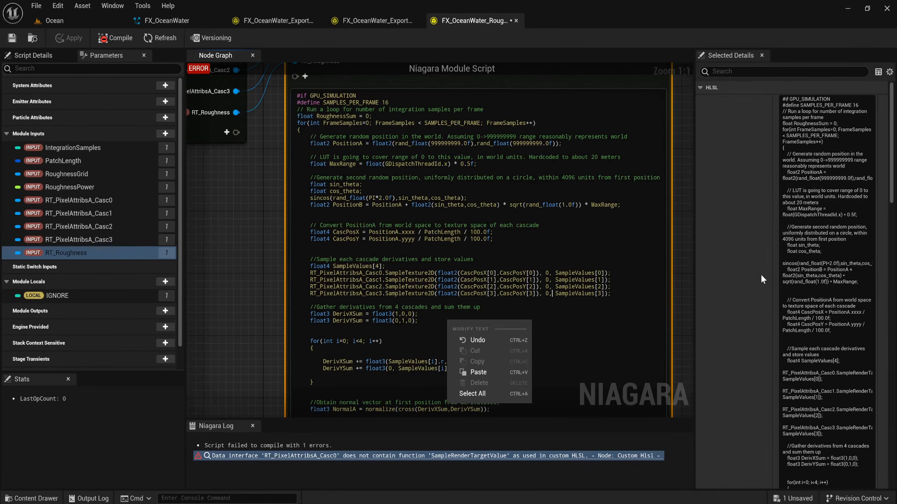
{"action": "left_click", "coordinate": [759, 273]}
{"action": "left_click", "coordinate": [685, 272]}
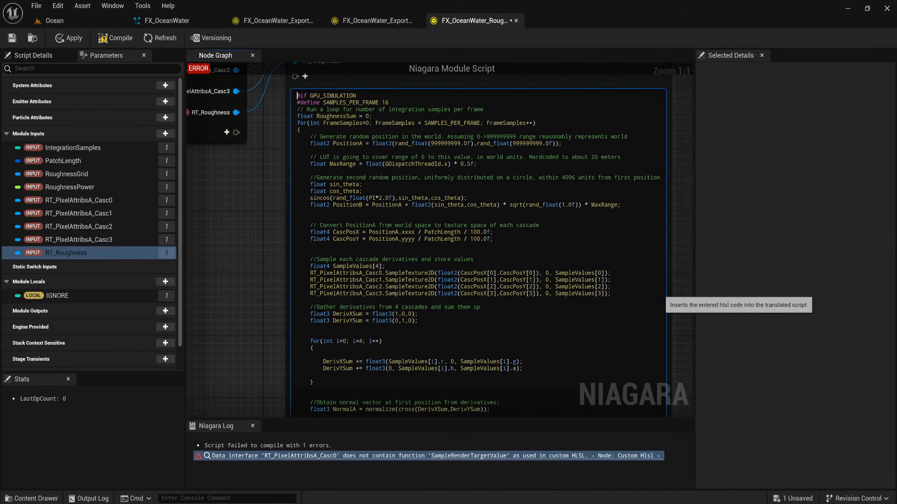
{"action": "right_click", "coordinate": [636, 275]}
{"action": "left_click", "coordinate": [223, 301]}
- Replace the four SampleRenderTargetValue lines under PositionB with a copy of the SampleTexture2D lines, keep a blank line below, and apply the script
{"action": "right_click_drag", "start_coordinate": [263, 348], "coordinate": [199, 152]}
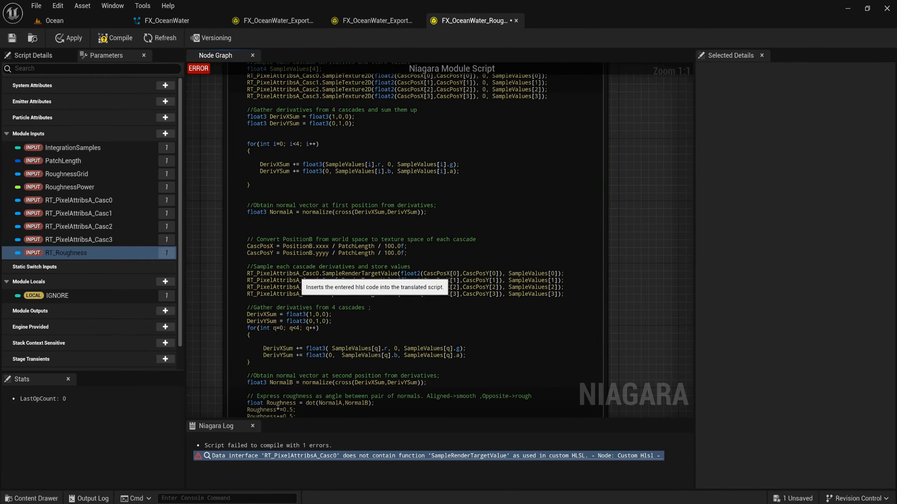
{"action": "right_click_drag", "start_coordinate": [620, 251], "coordinate": [626, 325]}
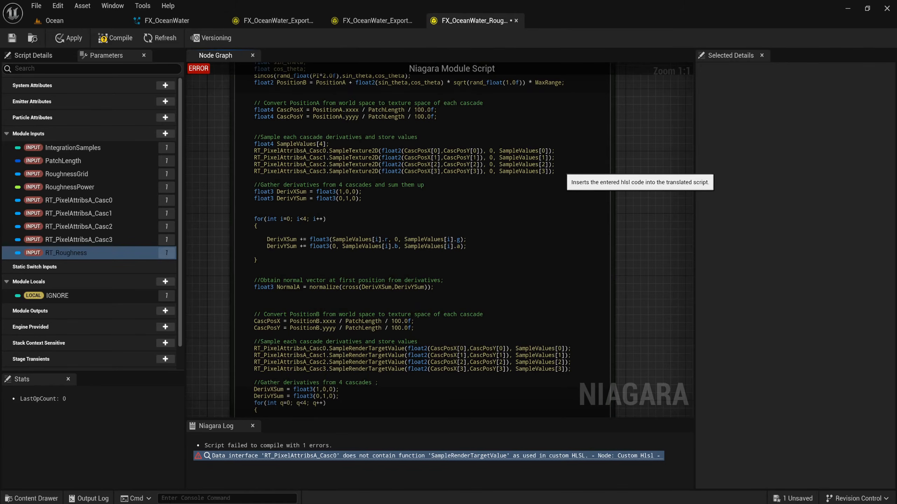
{"action": "left_click_drag", "start_coordinate": [562, 173], "coordinate": [241, 152]}
{"action": "key", "text": "ctrl+c"}
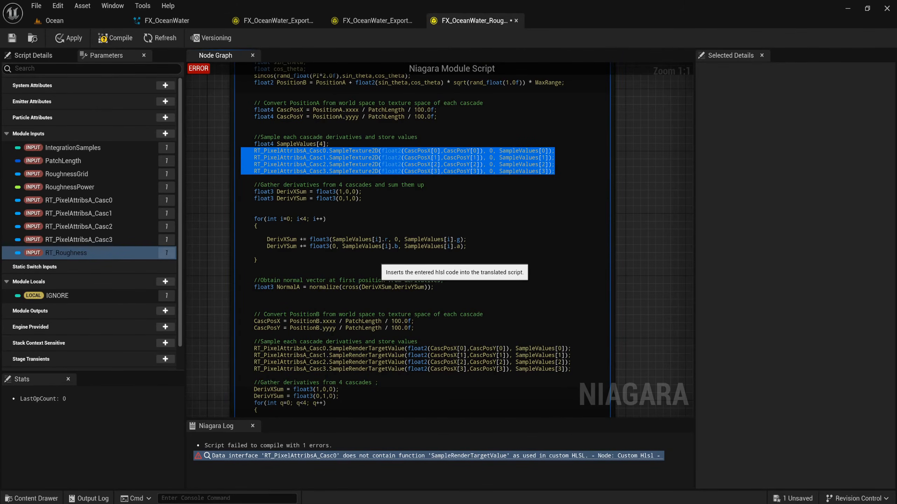
{"action": "left_click", "coordinate": [571, 369]}
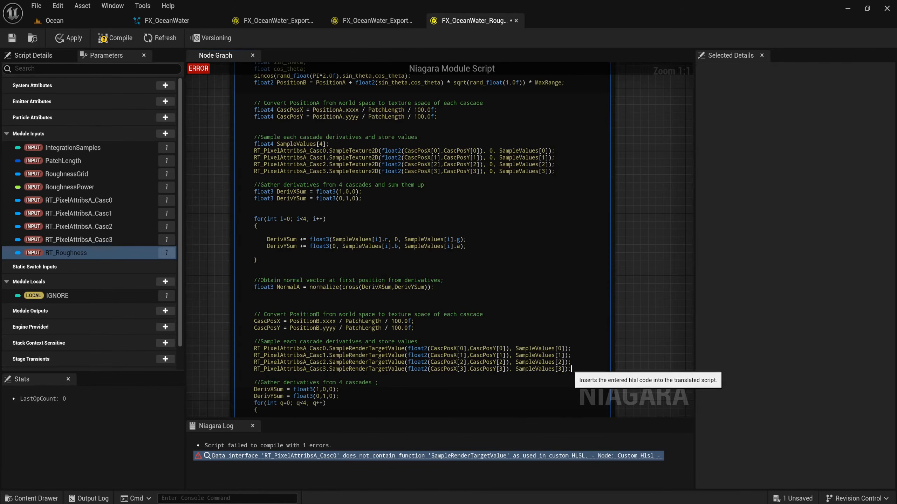
{"action": "left_click_drag", "start_coordinate": [571, 369], "coordinate": [241, 348]}
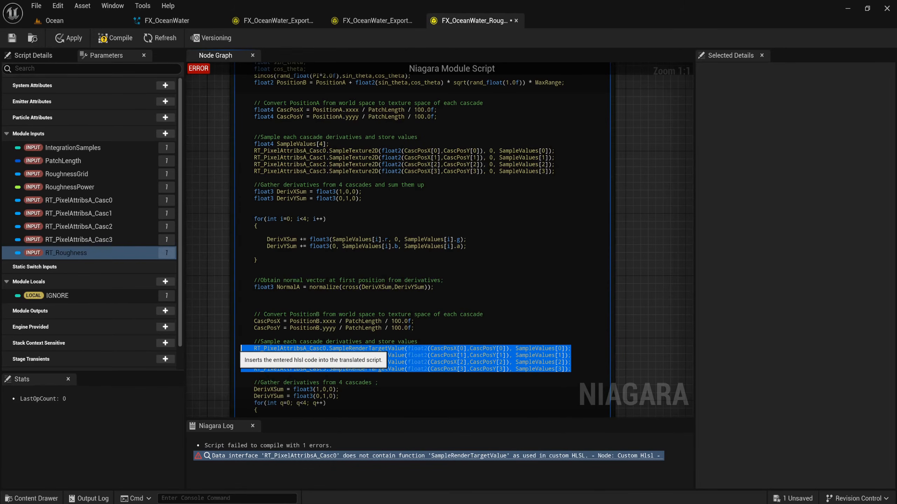
{"action": "key", "text": "ctrl+v"}
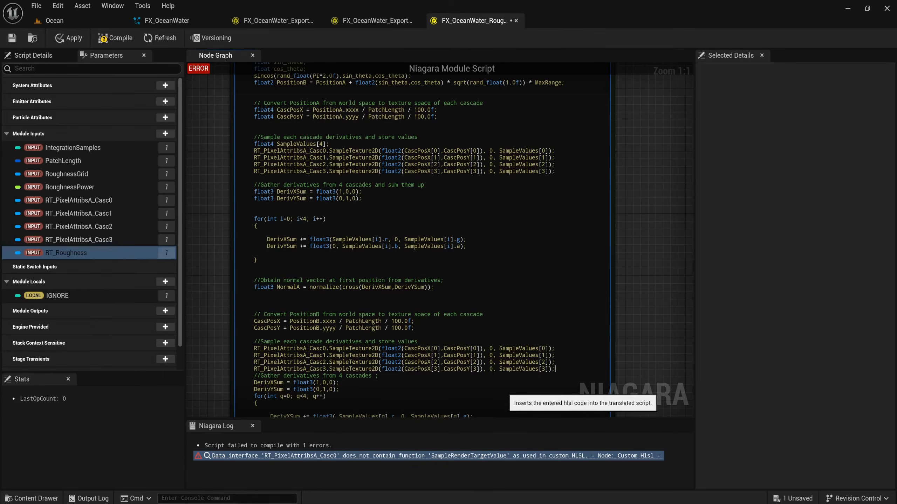
{"action": "key", "text": "Return"}
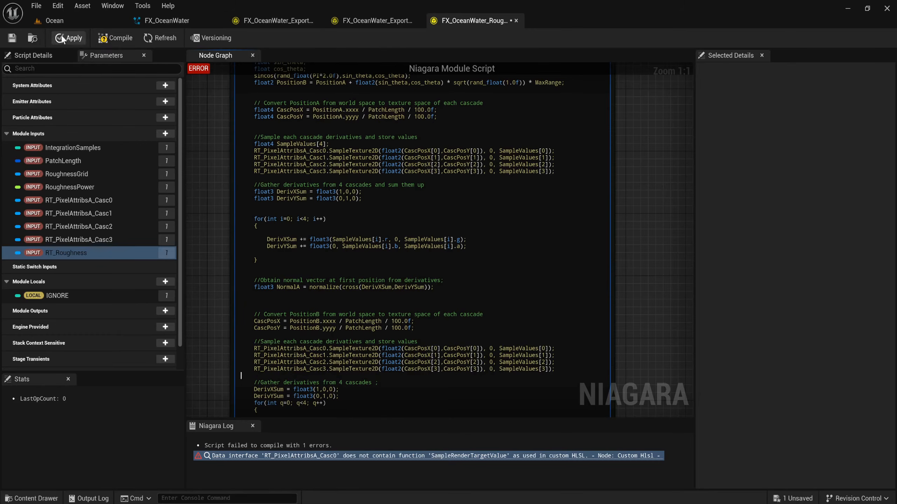
{"action": "left_click", "coordinate": [72, 37]}
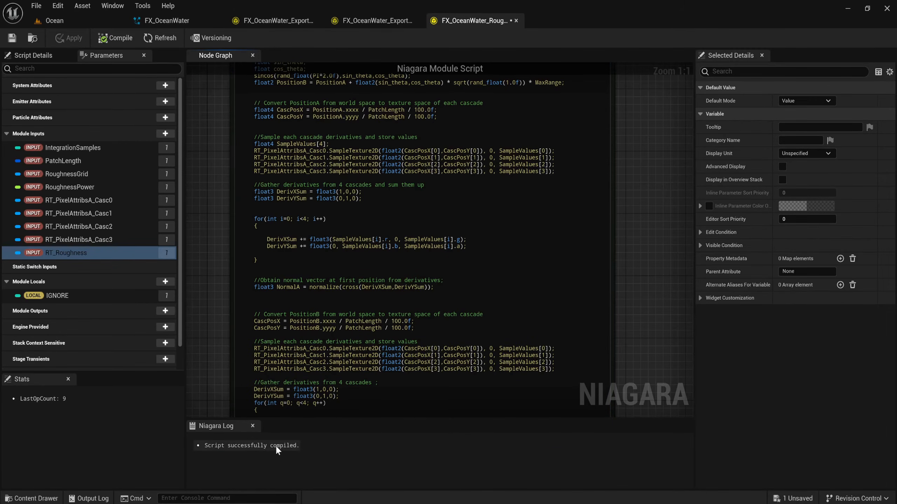
- Add a Generic Simulation Stage to the WaterSim emitter in the FX_OceanWater system and name it RoughnessIntegration
{"action": "left_click", "coordinate": [178, 20]}
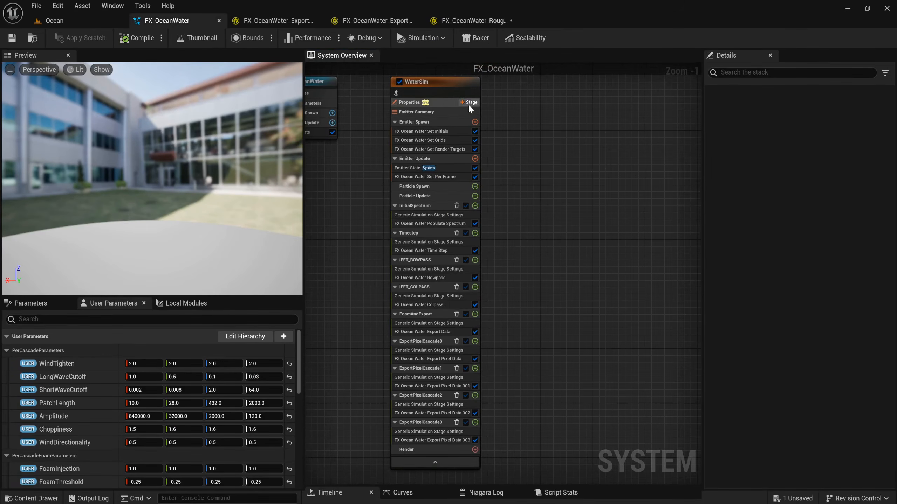
{"action": "left_click", "coordinate": [468, 102]}
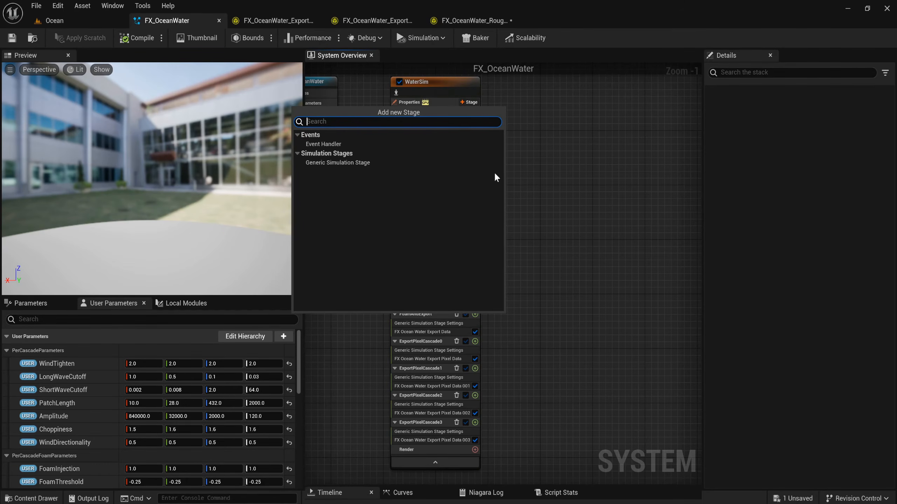
{"action": "left_click", "coordinate": [379, 161]}
{"action": "right_click_drag", "start_coordinate": [501, 419], "coordinate": [505, 273]}
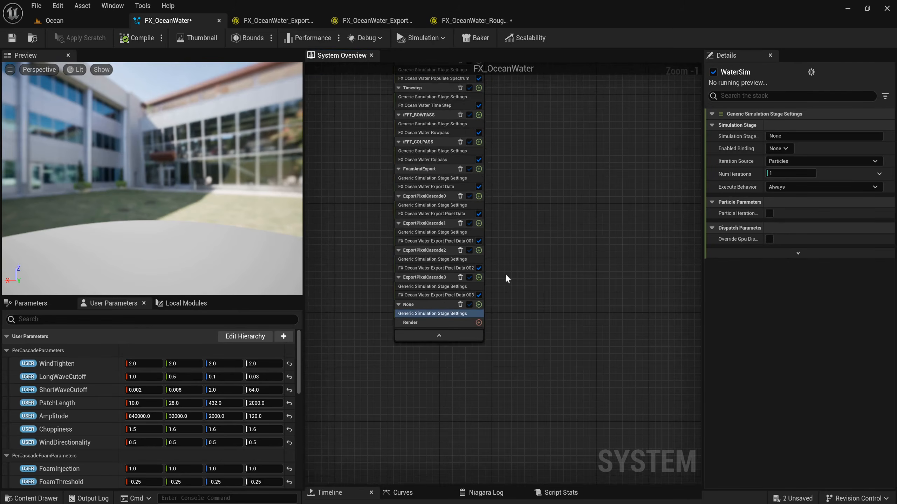
{"action": "scroll", "coordinate": [497, 310], "scroll_direction": "up", "scroll_amount": 1}
{"action": "left_click", "coordinate": [797, 136]}
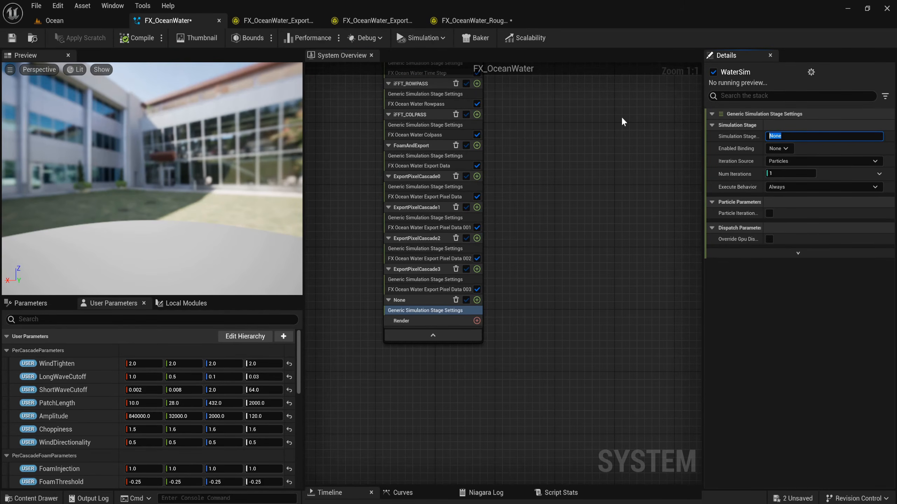
{"action": "type", "text": "RoughnessIntegrat"}
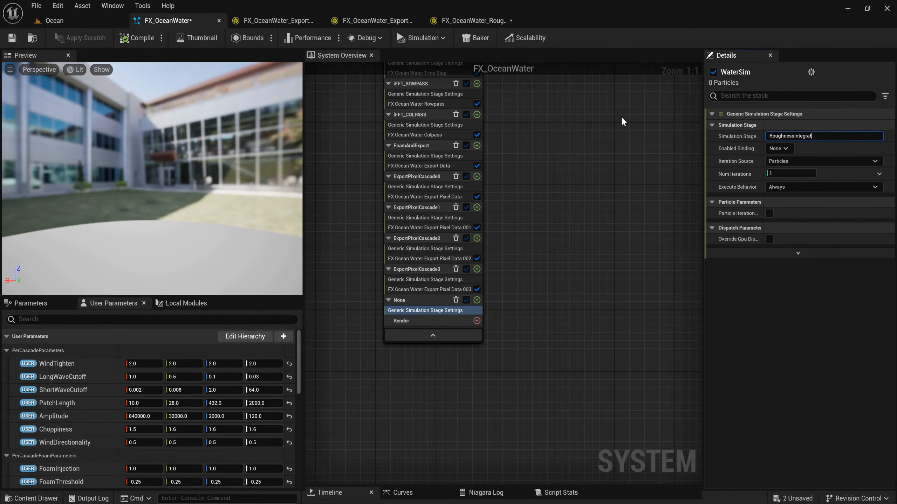
{"action": "type", "text": "ion"}
{"action": "key", "text": "Return"}
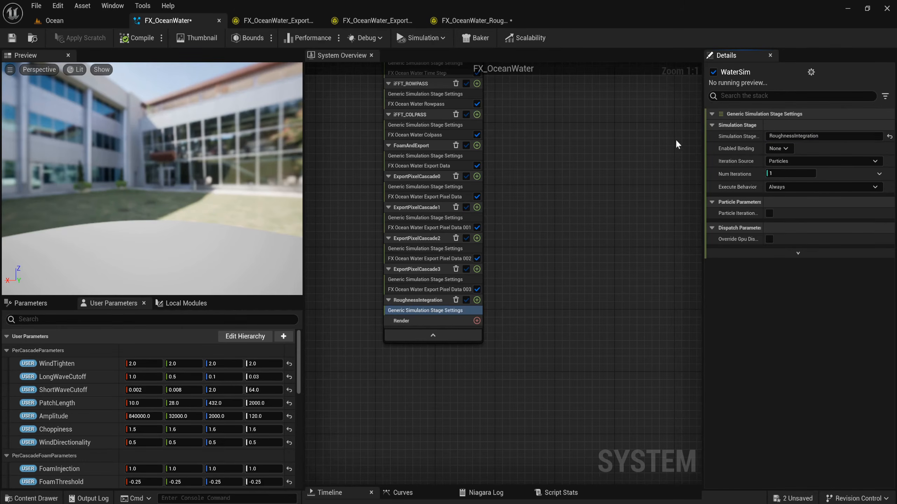
- Set the RoughnessIntegration stage's iteration source to Data Interface, using the emitter's RoughnessGrid
{"action": "left_click", "coordinate": [813, 161]}
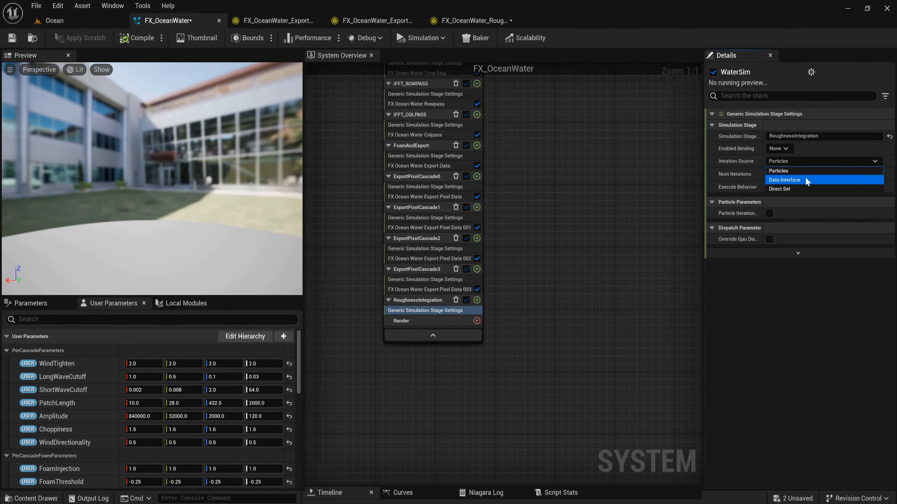
{"action": "left_click", "coordinate": [784, 180]}
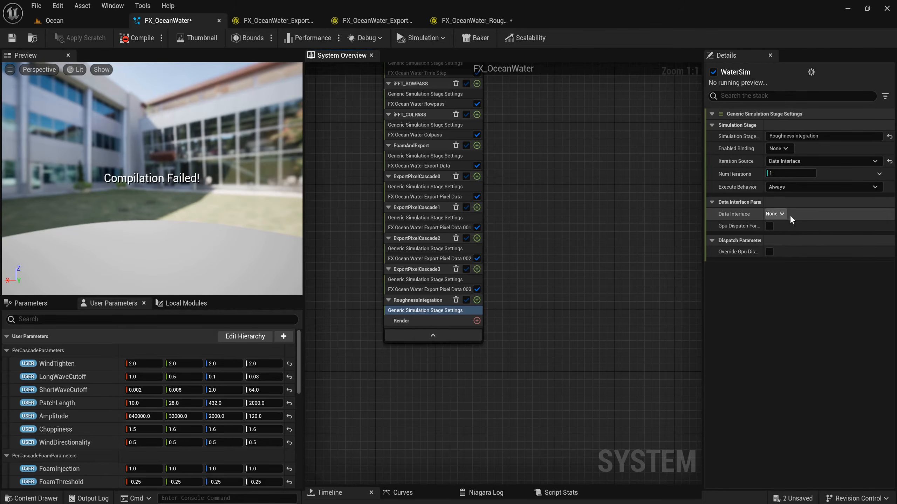
{"action": "left_click", "coordinate": [776, 214]}
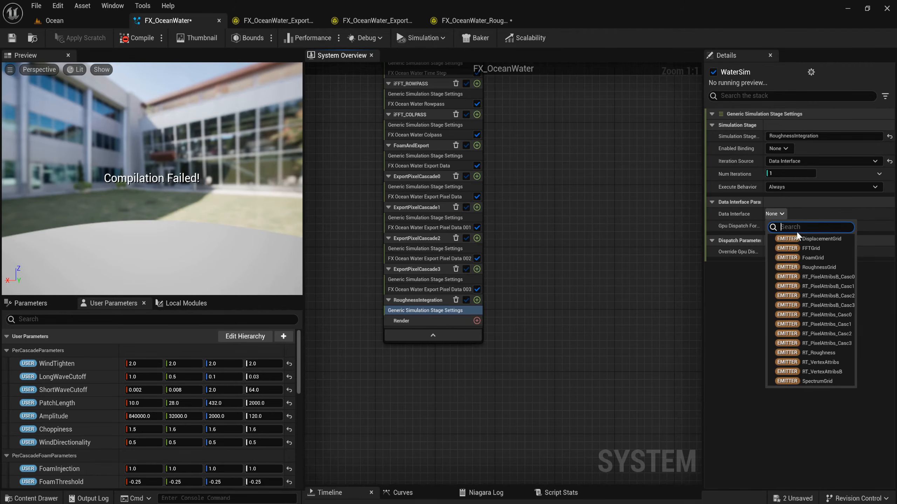
{"action": "type", "text": "rou"}
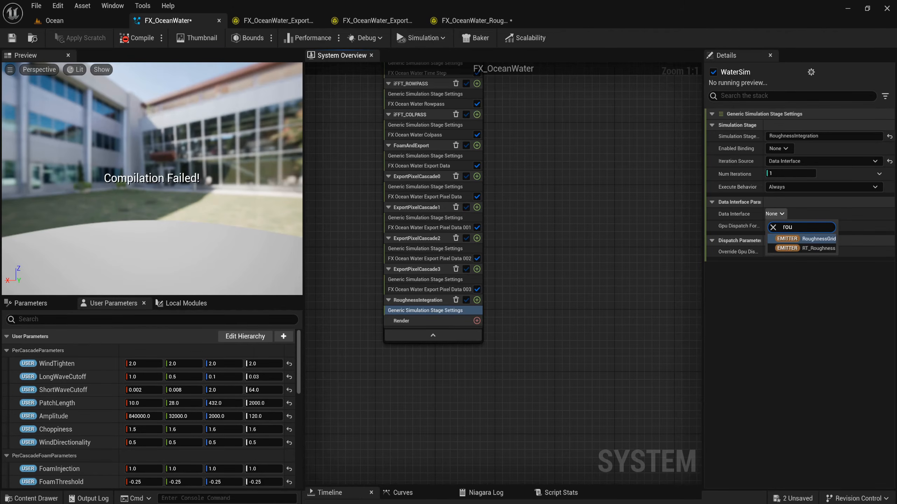
{"action": "key", "text": "Return"}
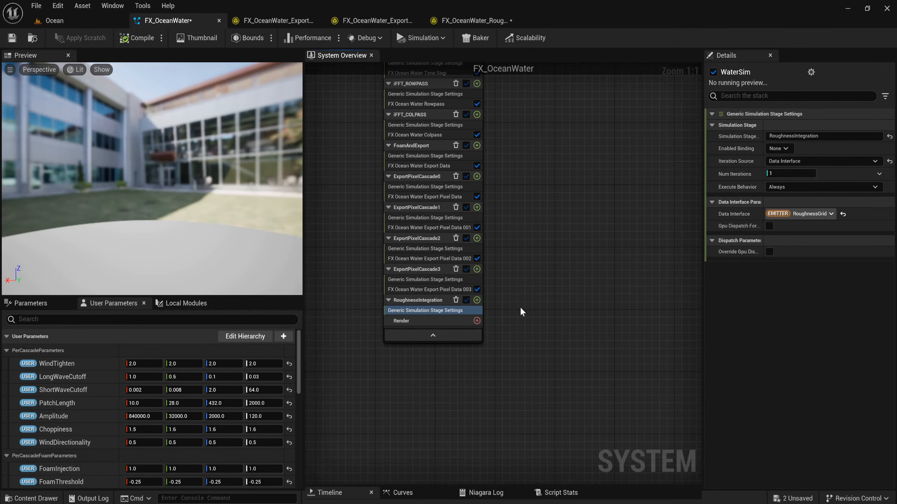
- Add the FX Ocean Water Roughness Integrator module to the RoughnessIntegration stage
{"action": "left_click", "coordinate": [476, 300]}
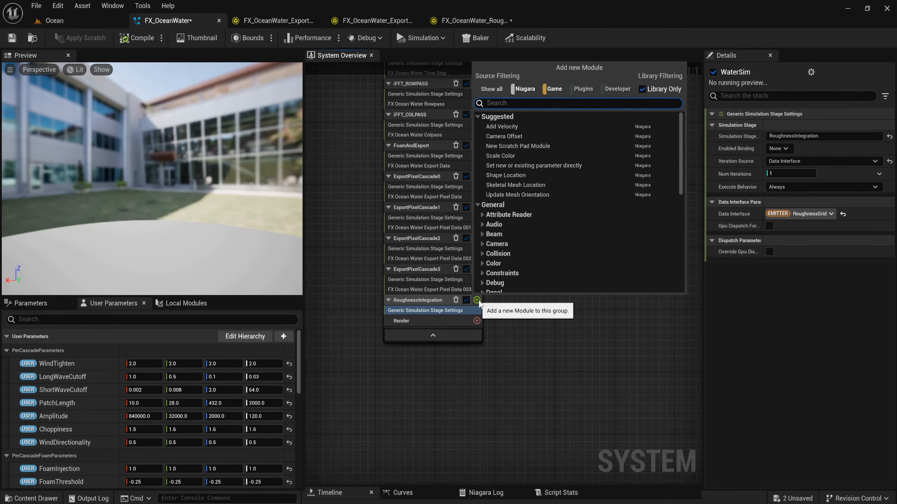
{"action": "type", "text": "rou"}
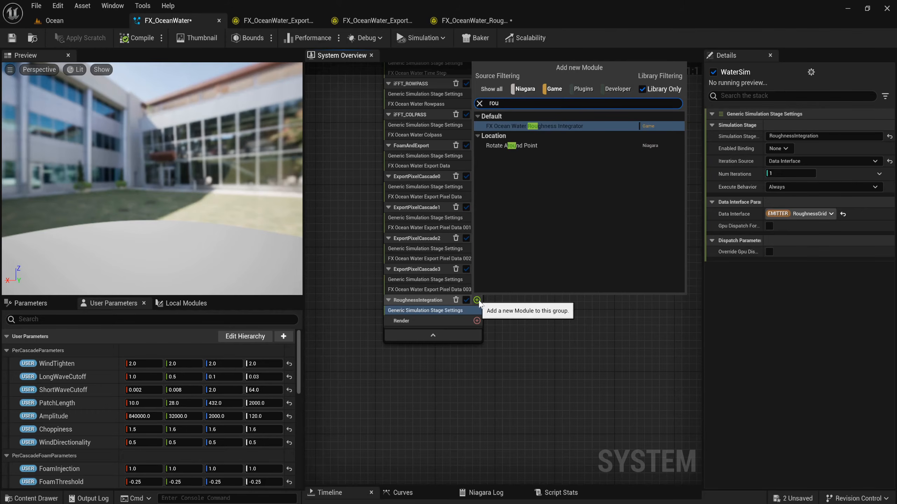
{"action": "key", "text": "Return"}
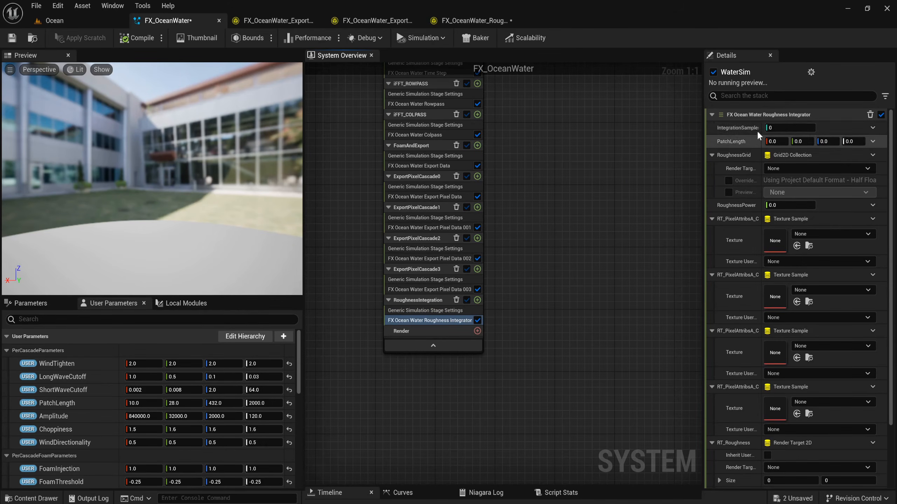
- Link the module's IntegrationSamples, RoughnessGrid and RoughnessPower inputs to the emitter's RoughnessIntegrationSamples, RoughnessGrid and RoughnessPower
{"action": "left_click", "coordinate": [872, 127]}
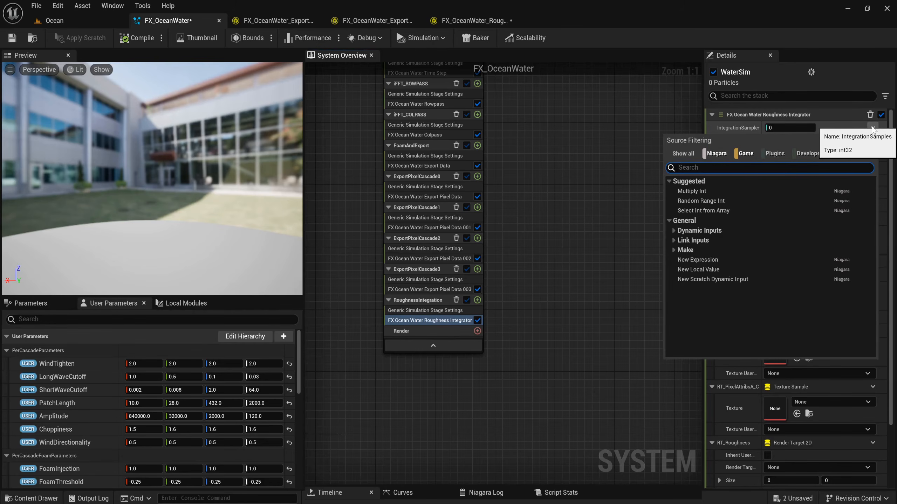
{"action": "type", "text": "roug"}
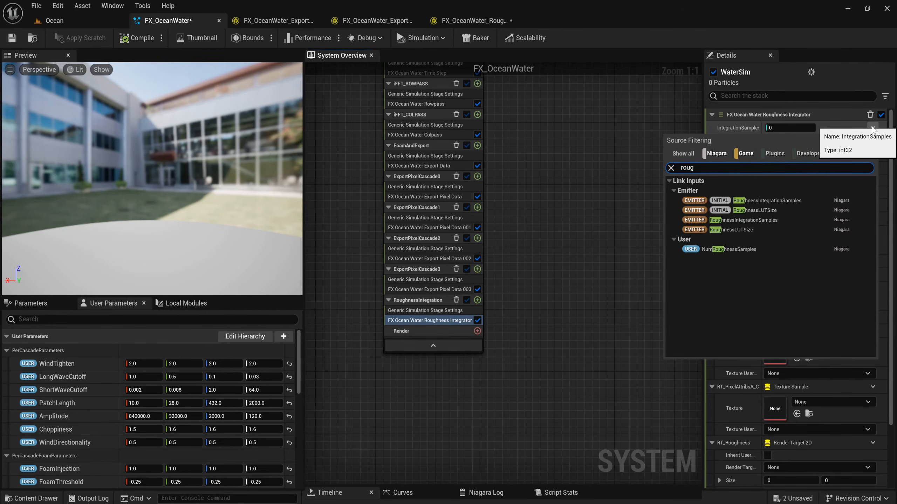
{"action": "left_click", "coordinate": [782, 220]}
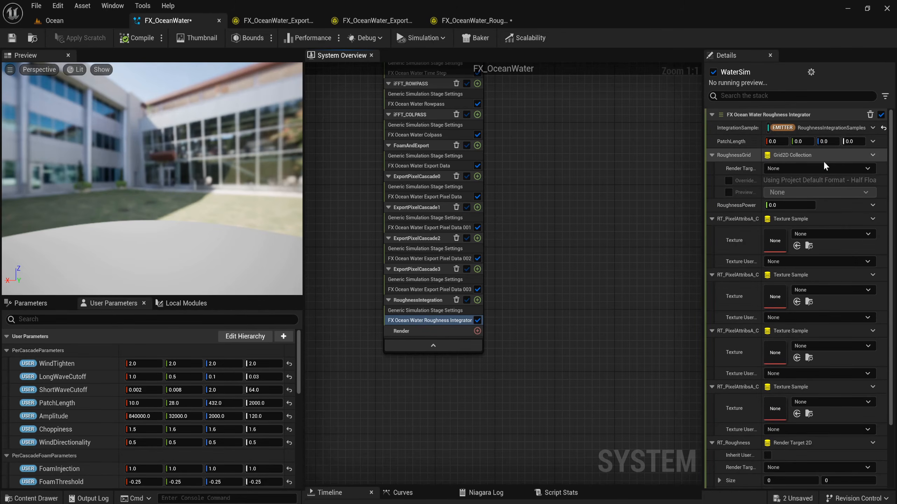
{"action": "left_click", "coordinate": [873, 155]}
{"action": "type", "text": "ro"}
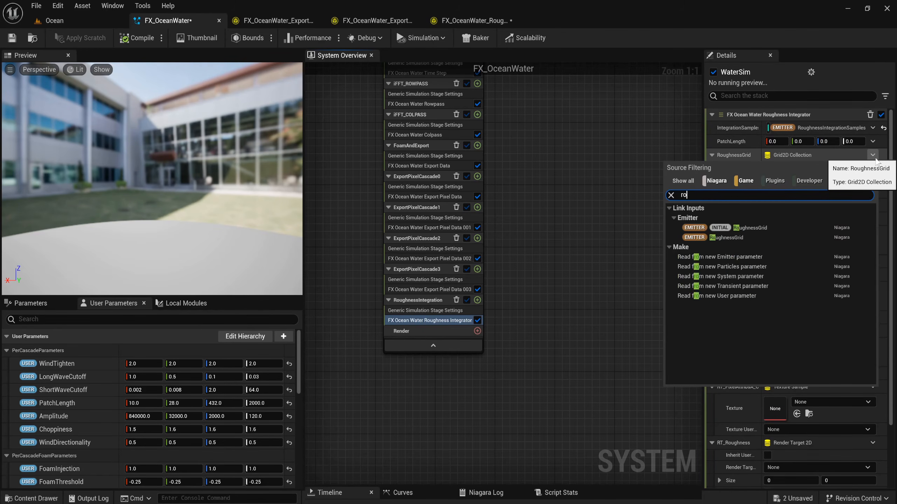
{"action": "type", "text": "ug"}
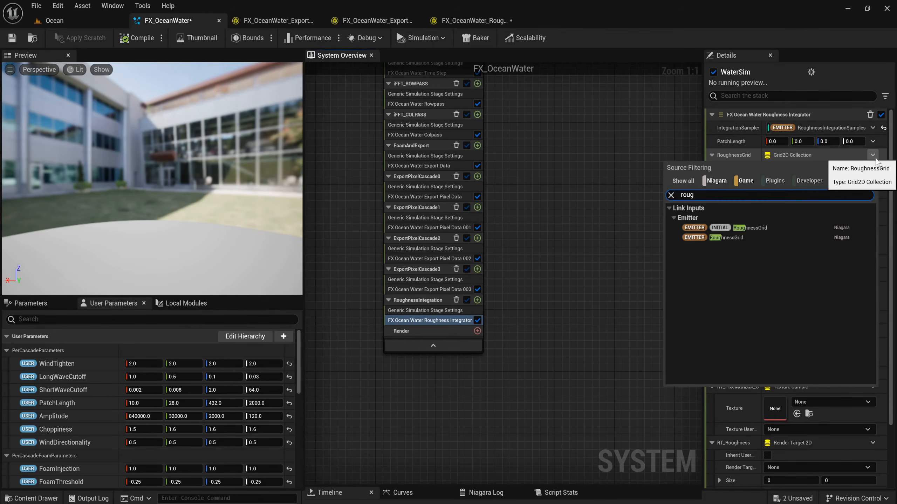
{"action": "left_click", "coordinate": [759, 238]}
{"action": "left_click", "coordinate": [874, 170]}
{"action": "type", "text": "roug"}
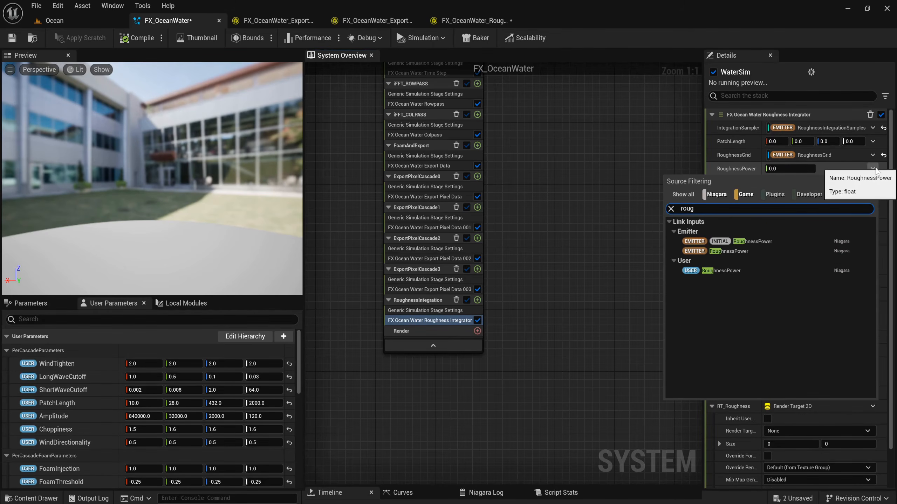
{"action": "left_click", "coordinate": [759, 252]}
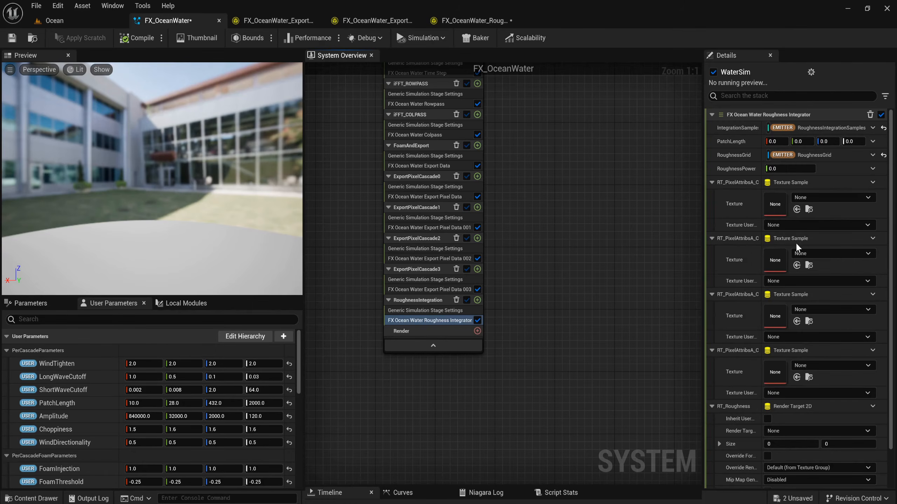
- Assign the RT_OceanPixelAttribs_Casc0 and RT_OceanPixelAttribs_Casc1 textures to the module's RT_PixelAttribsA_Casc0 and RT_PixelAttribsA_Casc1 inputs
{"action": "left_click", "coordinate": [874, 182]}
{"action": "left_click", "coordinate": [875, 183]}
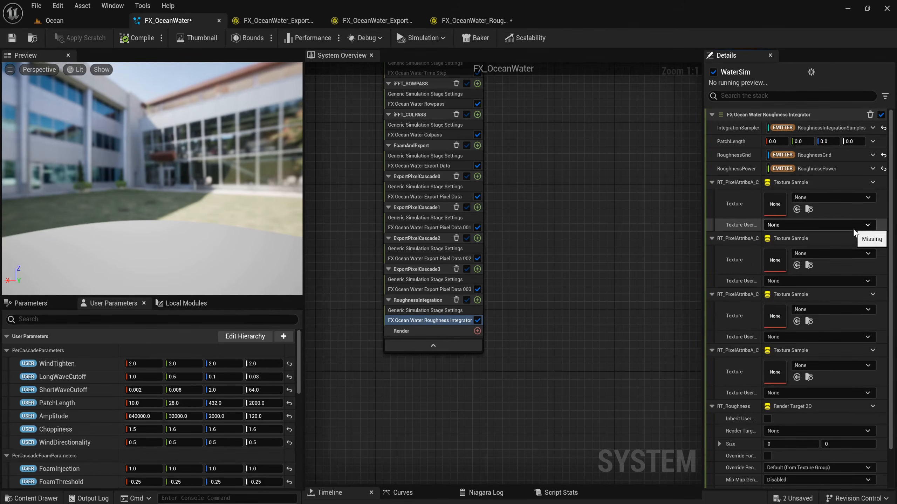
{"action": "scroll", "coordinate": [829, 256], "scroll_direction": "down", "scroll_amount": 1}
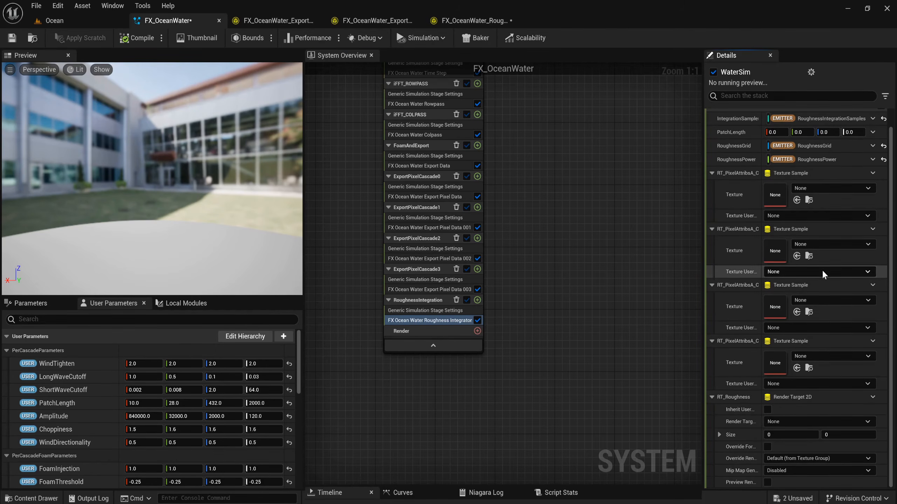
{"action": "scroll", "coordinate": [807, 288], "scroll_direction": "up", "scroll_amount": 1}
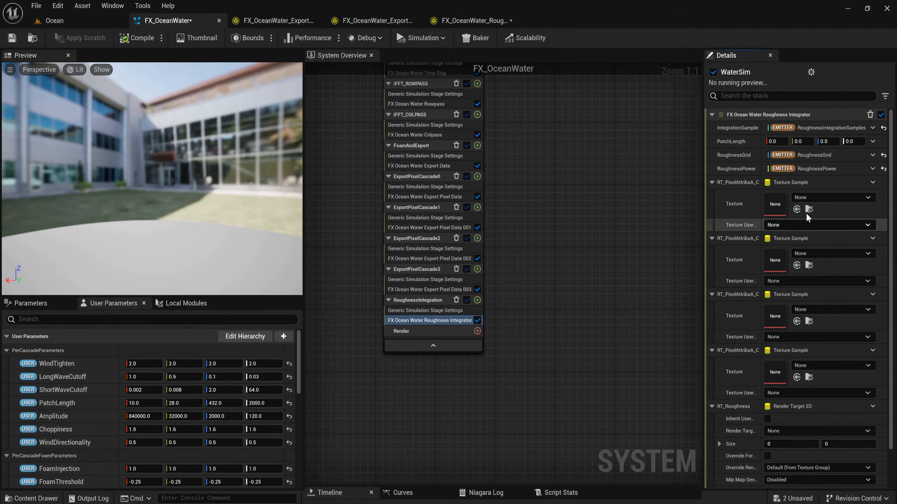
{"action": "left_click", "coordinate": [830, 200]}
{"action": "type", "text": "attribs"}
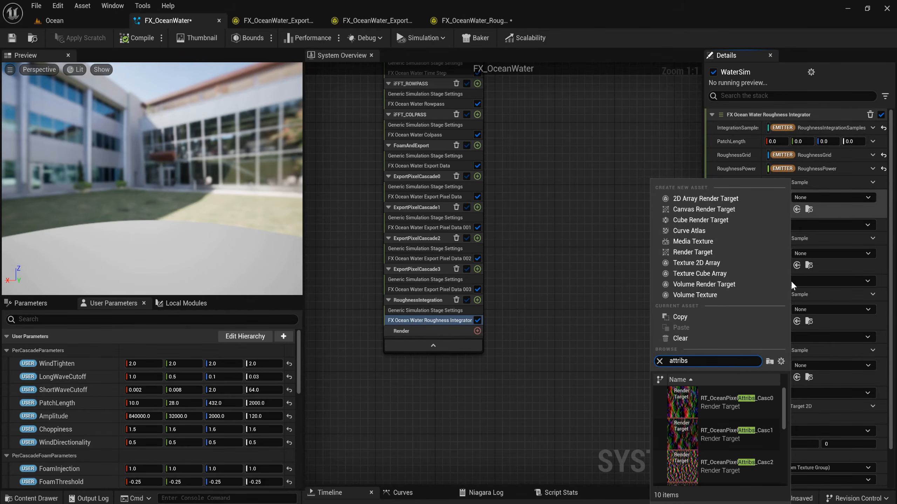
{"action": "left_click", "coordinate": [729, 401]}
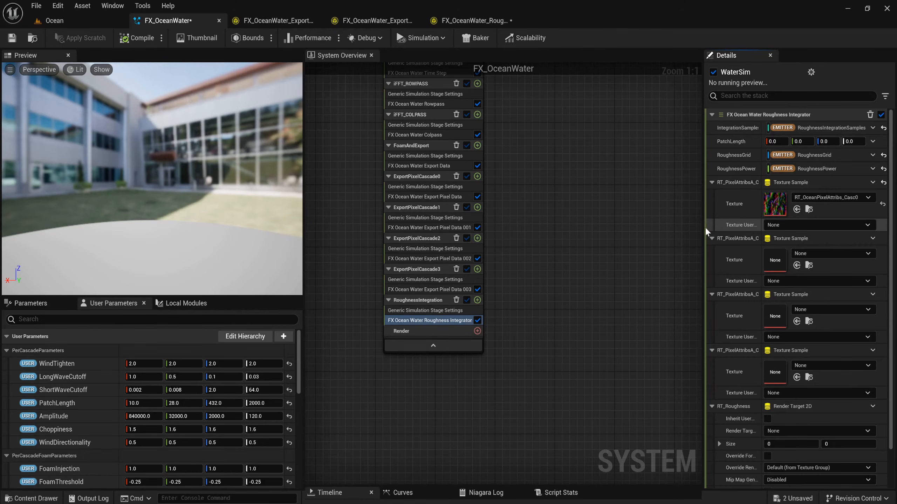
{"action": "left_click_drag", "start_coordinate": [704, 225], "coordinate": [639, 226]}
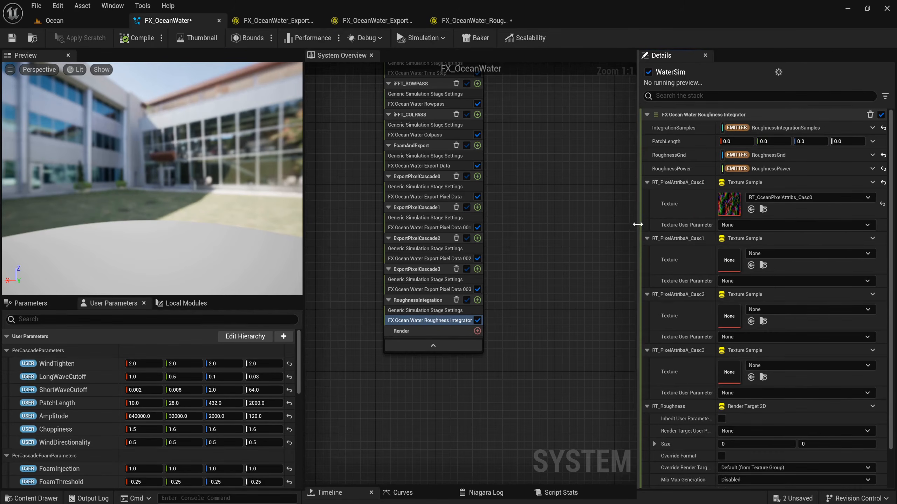
{"action": "left_click", "coordinate": [783, 258]}
{"action": "type", "text": "attri"}
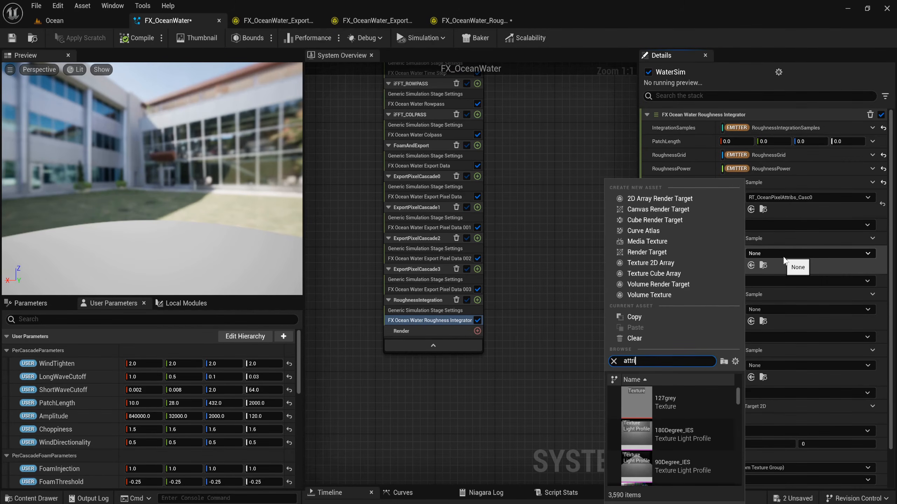
{"action": "type", "text": "bs"}
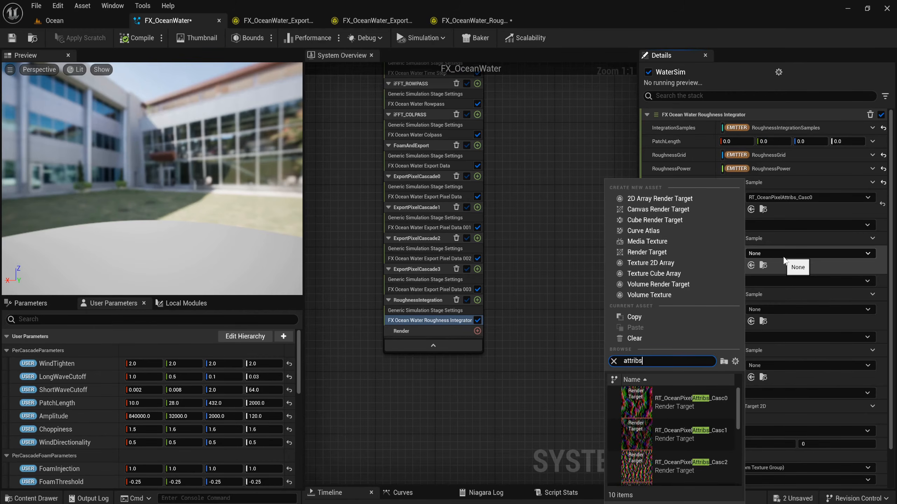
{"action": "left_click", "coordinate": [678, 425]}
- Assign the RT_OceanPixelAttribs_Casc2 and RT_OceanPixelAttribs_Casc3 textures to the module's RT_PixelAttribsA_Casc2 and RT_PixelAttribsA_Casc3 inputs
{"action": "left_click", "coordinate": [781, 310]}
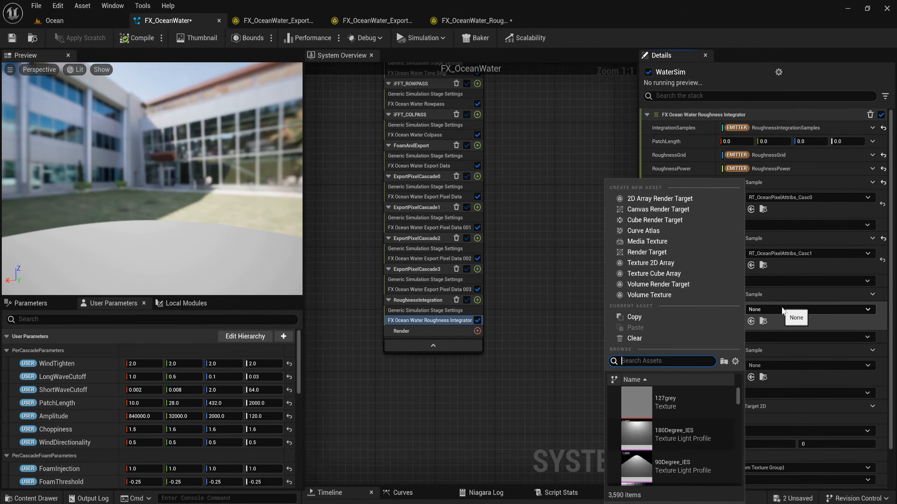
{"action": "type", "text": "attribs"}
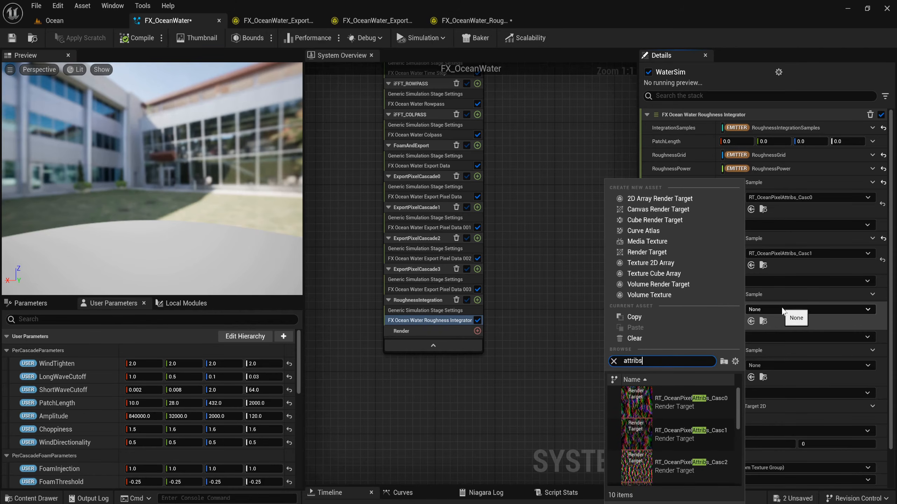
{"action": "left_click", "coordinate": [685, 460]}
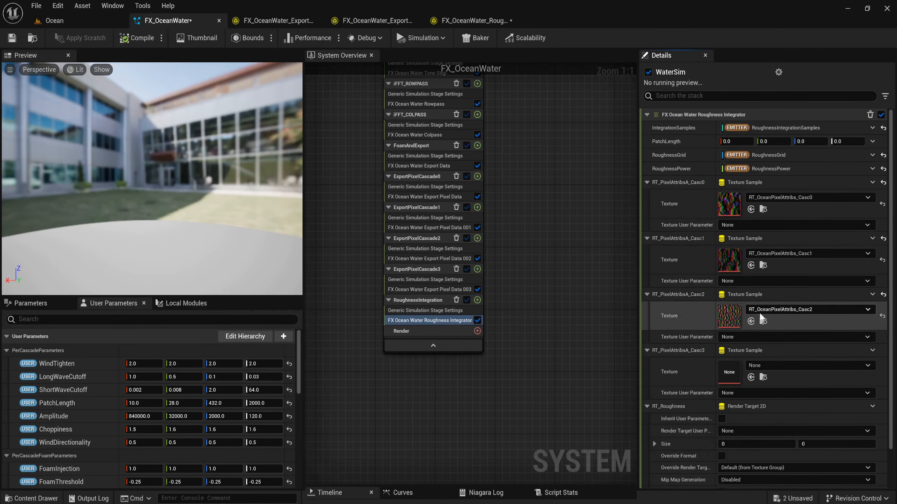
{"action": "scroll", "coordinate": [758, 316], "scroll_direction": "down", "scroll_amount": 1}
{"action": "left_click", "coordinate": [776, 355]}
{"action": "type", "text": "a"}
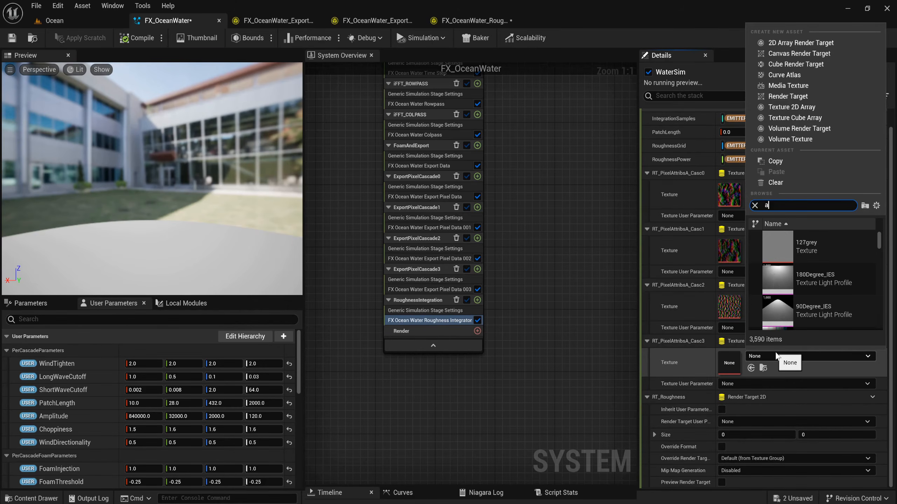
{"action": "type", "text": "ttribs"}
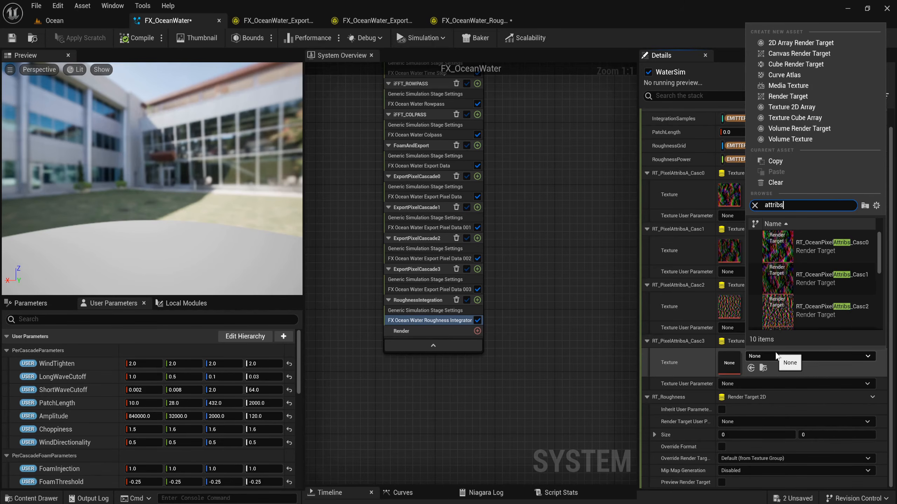
{"action": "scroll", "coordinate": [815, 288], "scroll_direction": "down", "scroll_amount": 1}
{"action": "left_click", "coordinate": [824, 306]}
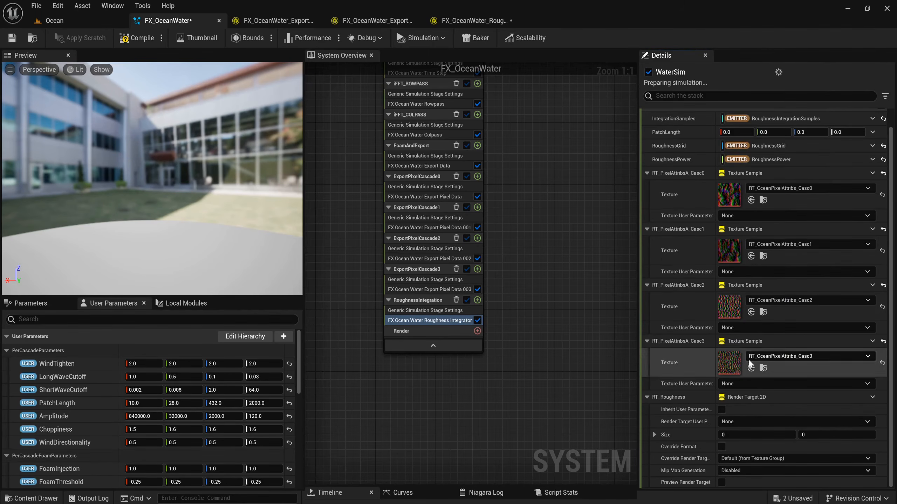
- Link the roughness integrator's RT_Roughness input to the emitter's RT_Roughness render target
{"action": "left_click", "coordinate": [869, 398]}
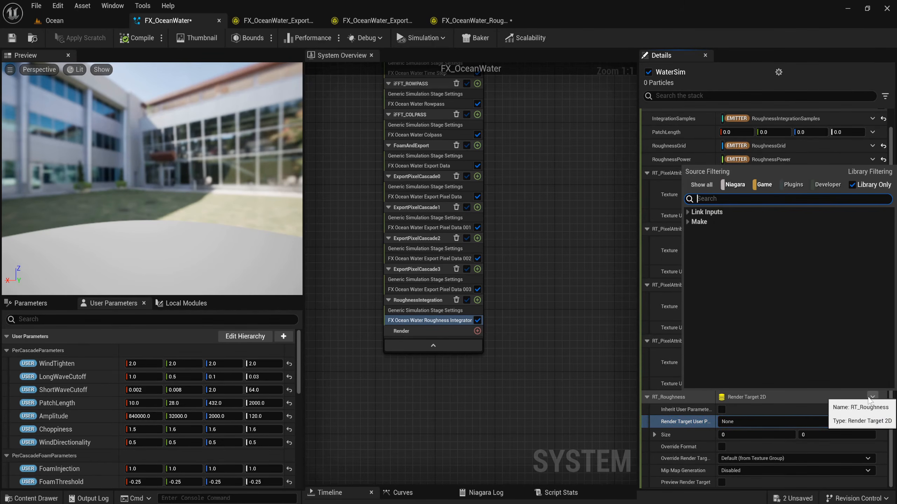
{"action": "type", "text": "roug"}
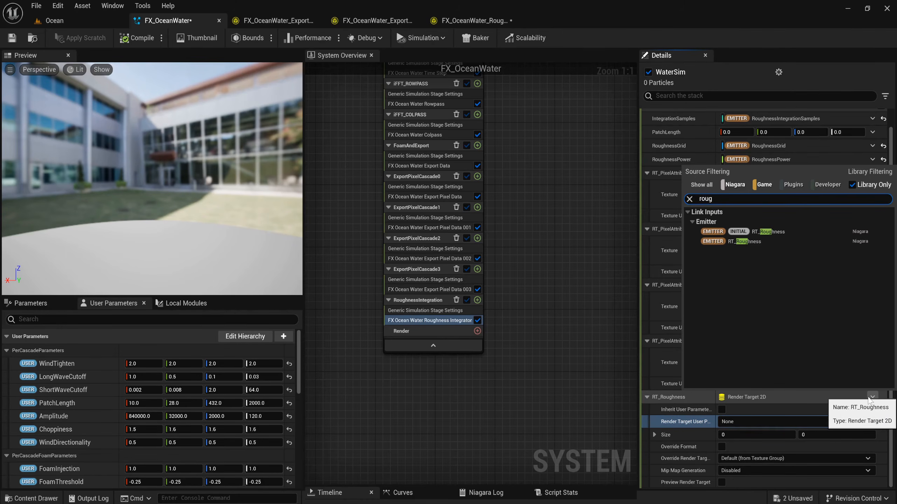
{"action": "left_click", "coordinate": [745, 242]}
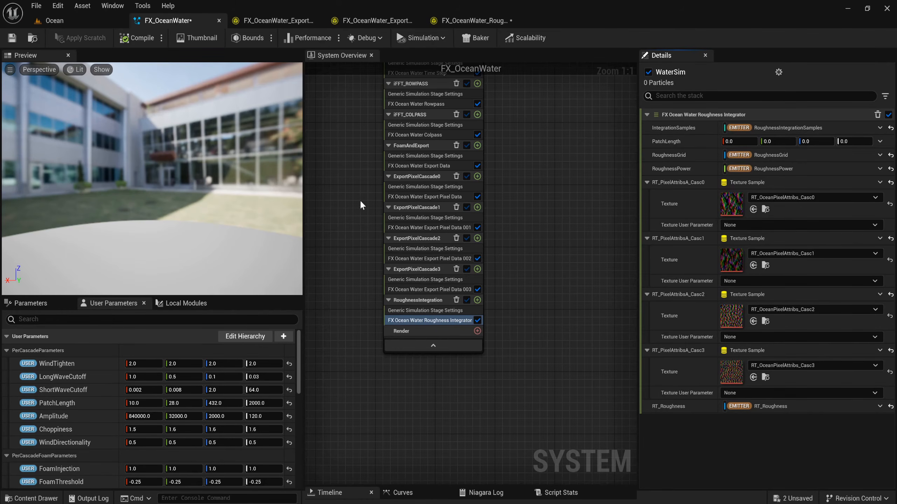
{"action": "right_click_drag", "start_coordinate": [359, 200], "coordinate": [370, 387]}
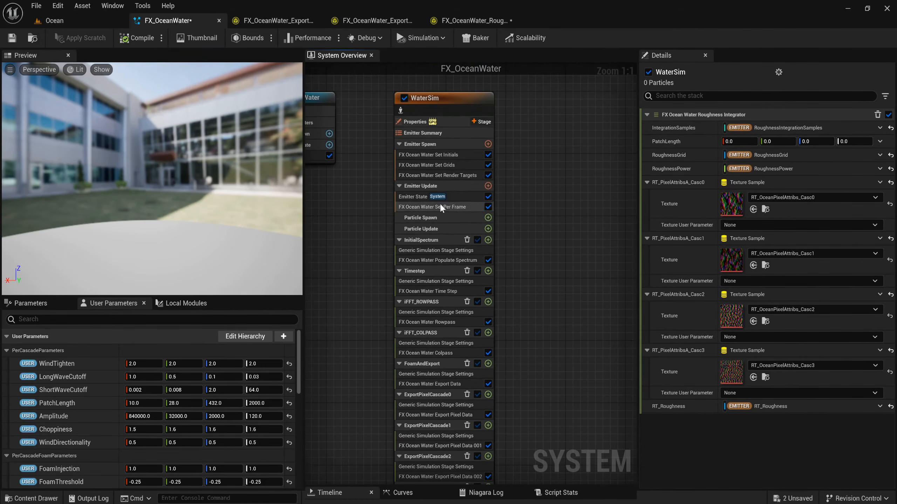
{"action": "left_click", "coordinate": [449, 165]}
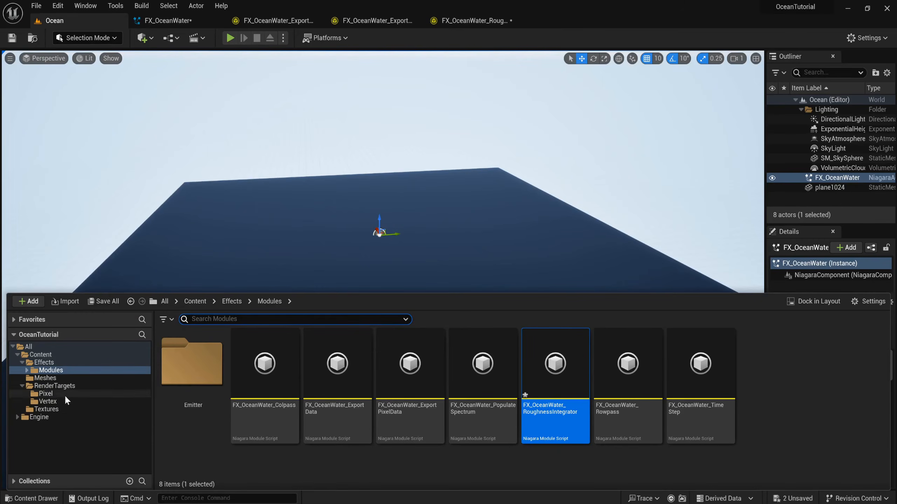
- Browse to the RenderTargets/Pixel folder and save the modified FX_OceanWater system and roughness integrator script
{"action": "left_click", "coordinate": [58, 386]}
{"action": "double_click", "coordinate": [191, 374]}
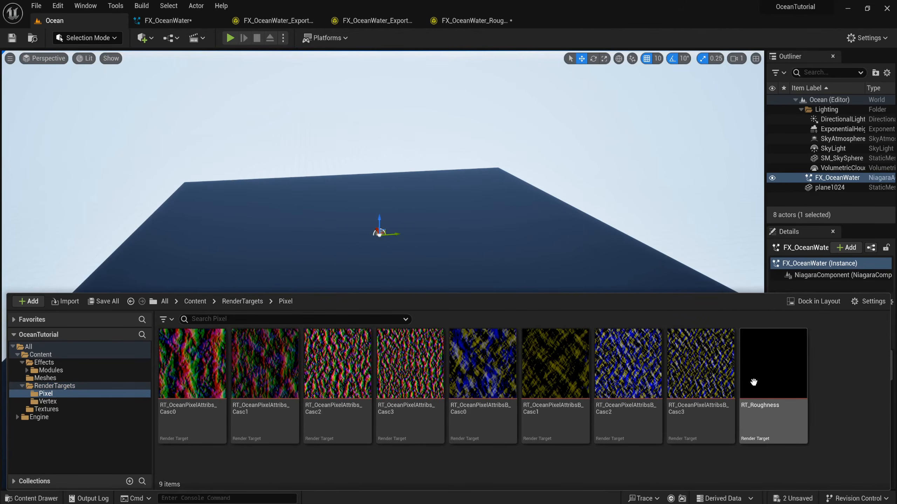
{"action": "left_click", "coordinate": [103, 301]}
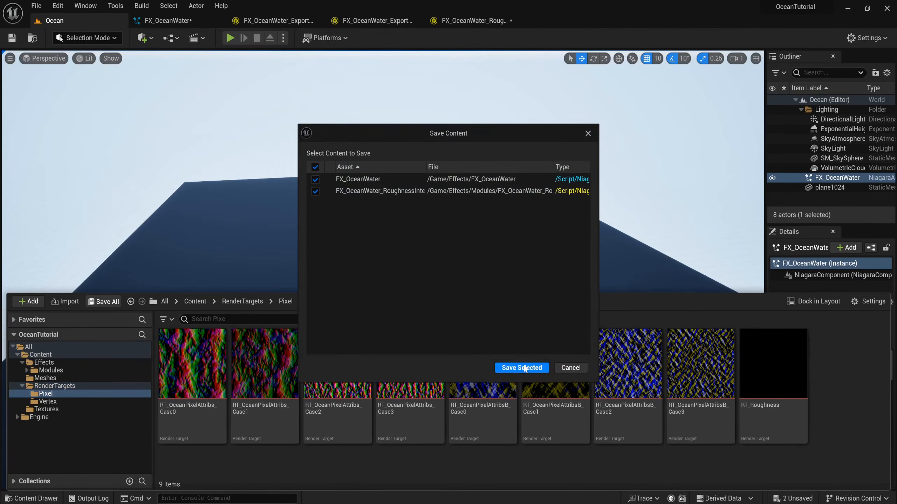
{"action": "left_click", "coordinate": [525, 368]}
- Open the RT_Roughness render target to examine its contents, and return to the FX_OceanWater system overview
{"action": "left_click", "coordinate": [762, 362]}
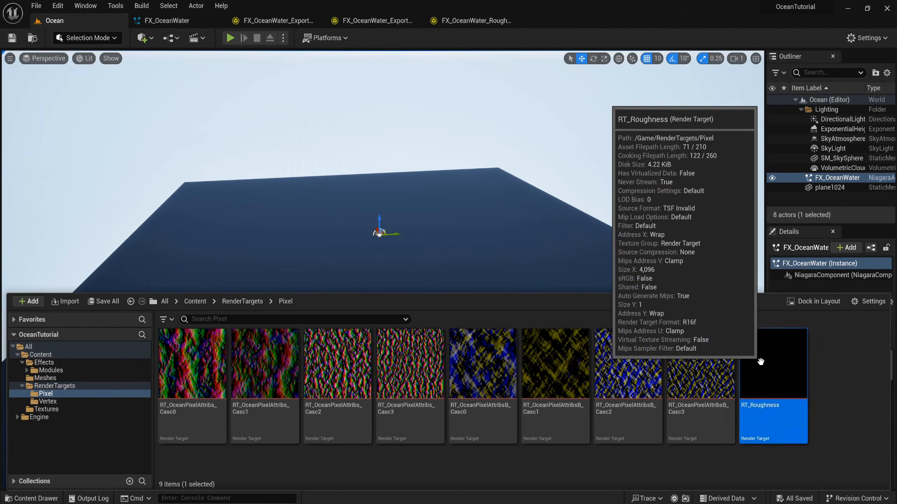
{"action": "double_click", "coordinate": [760, 362]}
{"action": "left_click", "coordinate": [509, 276]}
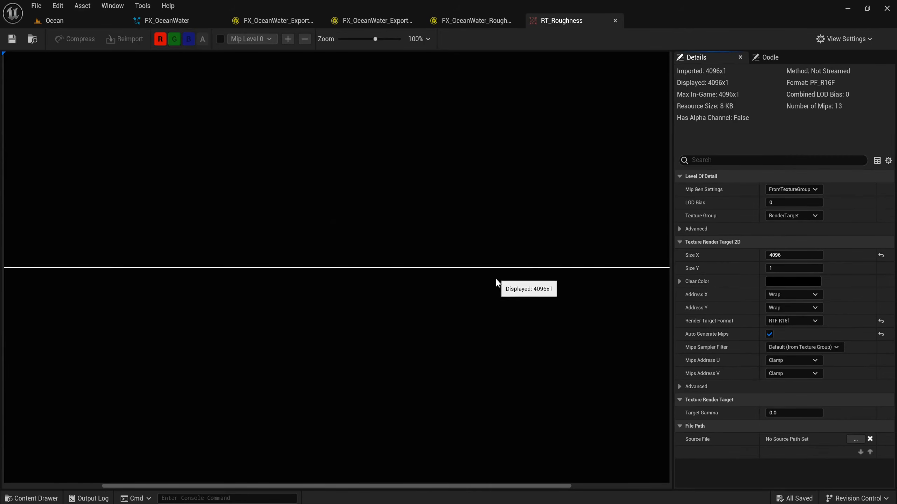
{"action": "scroll", "coordinate": [415, 288], "scroll_direction": "down", "scroll_amount": 1}
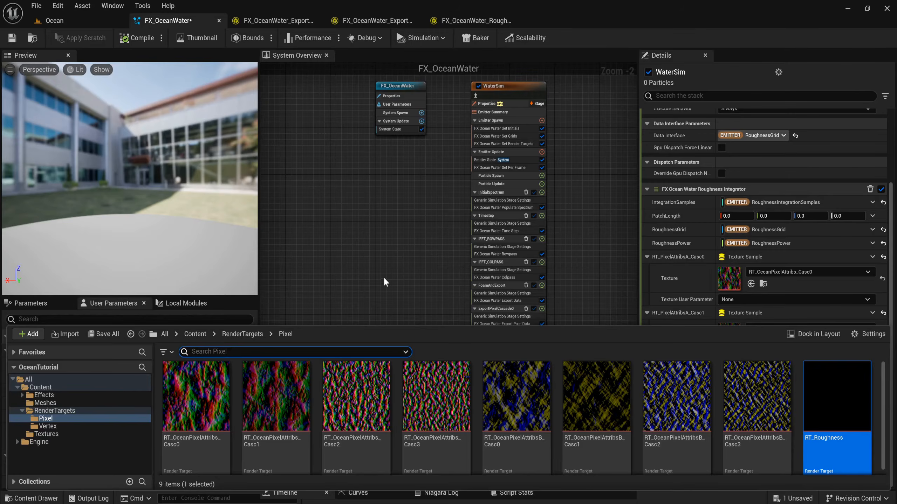
{"action": "left_click", "coordinate": [384, 280]}
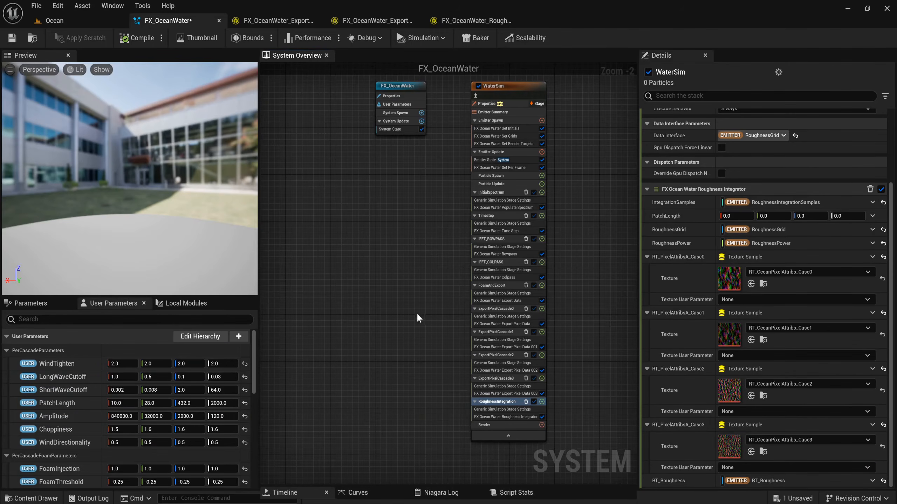
- Link the roughness integrator's PatchLength input to the emitter's PatchLength and save the FX_OceanWater system
{"action": "key", "text": "ctrl+space"}
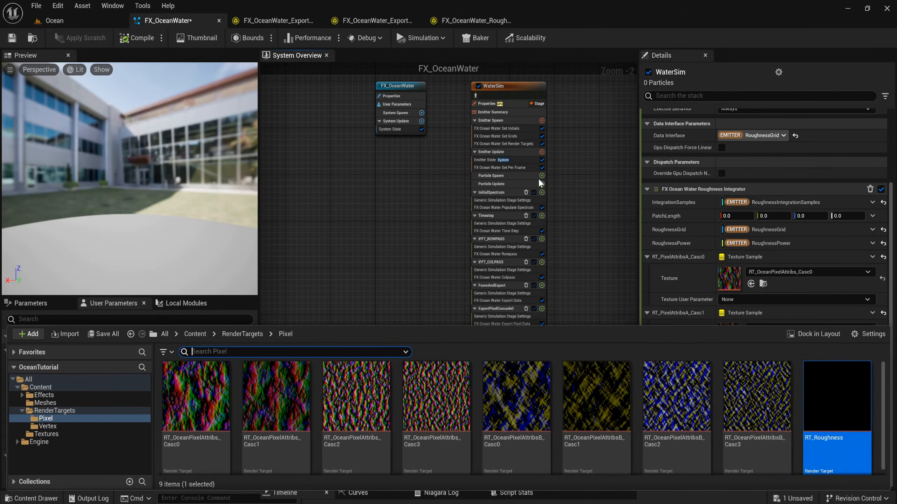
{"action": "left_click", "coordinate": [403, 195]}
{"action": "right_click_drag", "start_coordinate": [422, 300], "coordinate": [298, 220]}
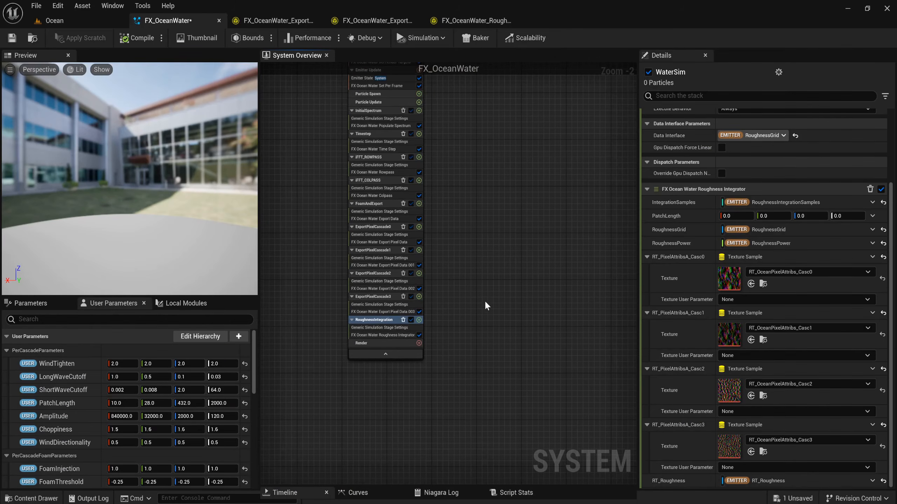
{"action": "scroll", "coordinate": [365, 337], "scroll_direction": "up", "scroll_amount": 2}
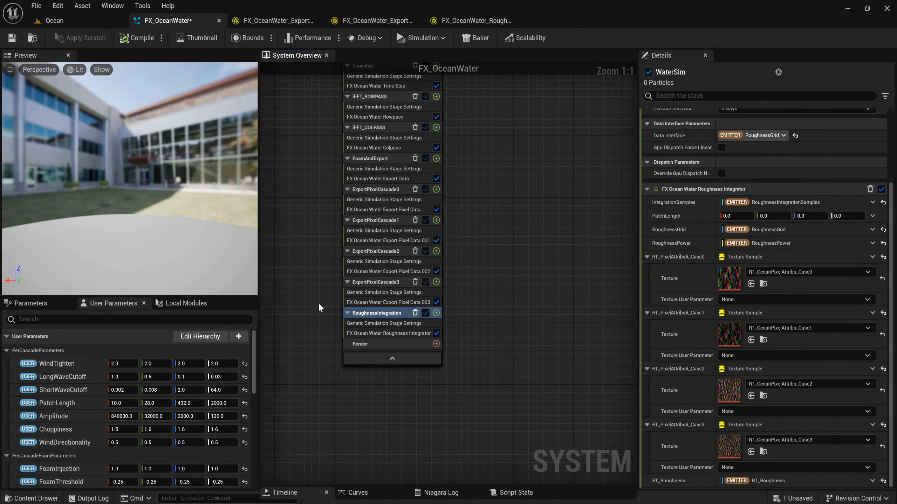
{"action": "left_click", "coordinate": [372, 332]}
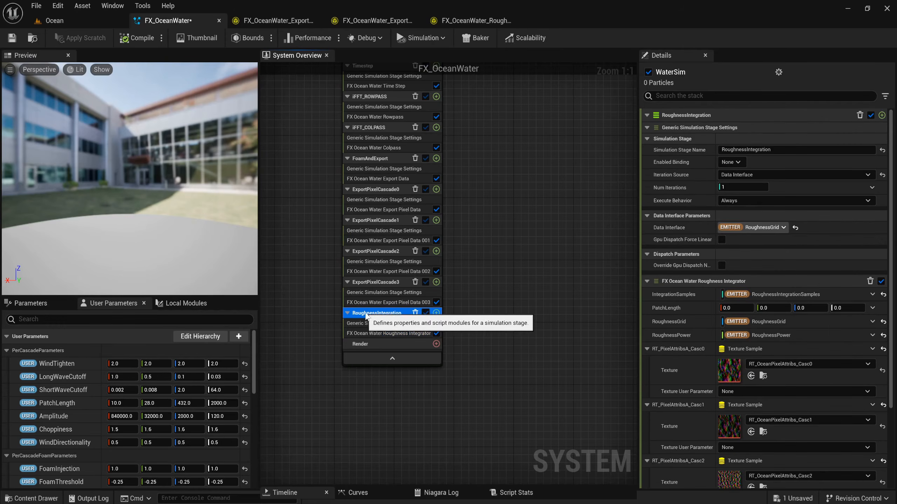
{"action": "left_click", "coordinate": [390, 334]}
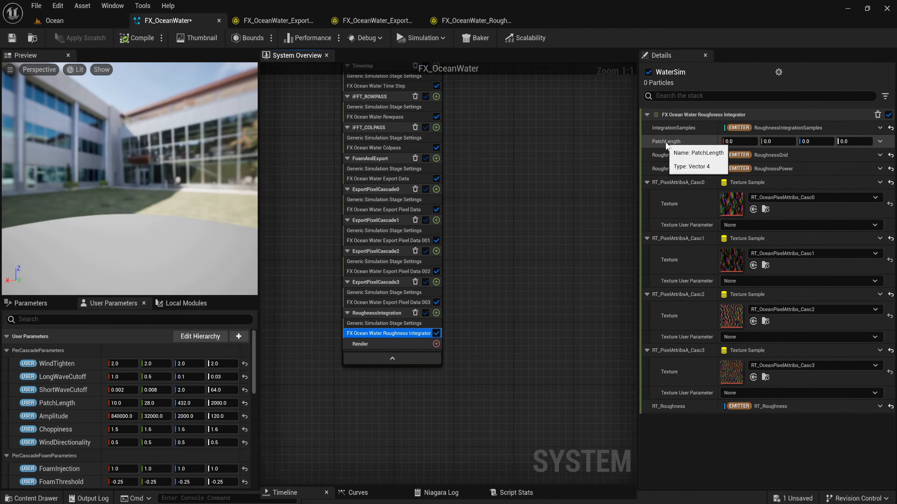
{"action": "left_click", "coordinate": [881, 142]}
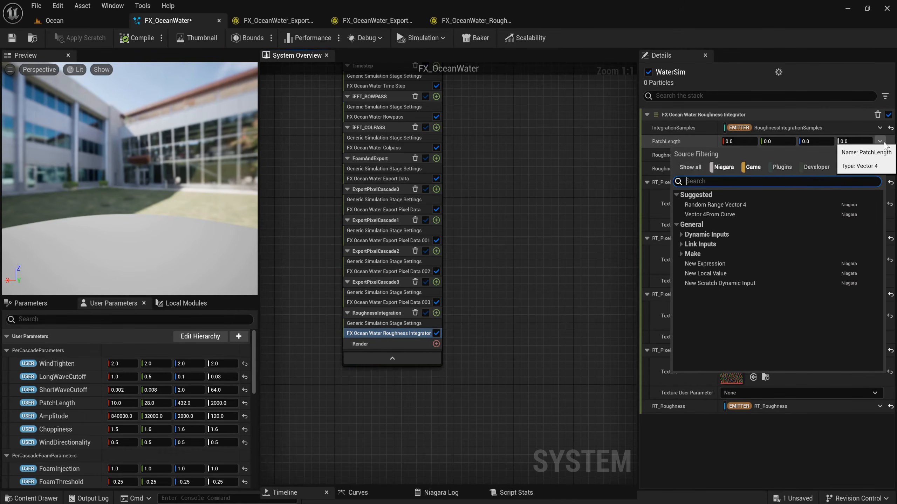
{"action": "type", "text": "pat"}
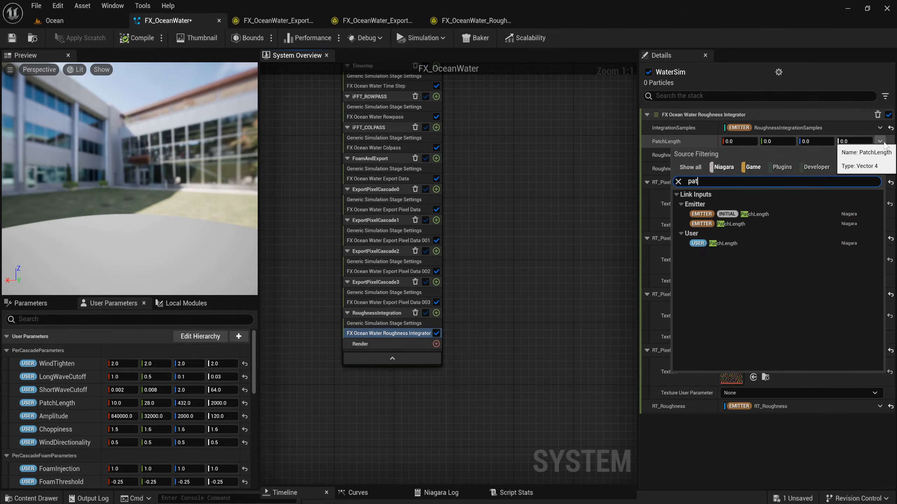
{"action": "left_click", "coordinate": [750, 221]}
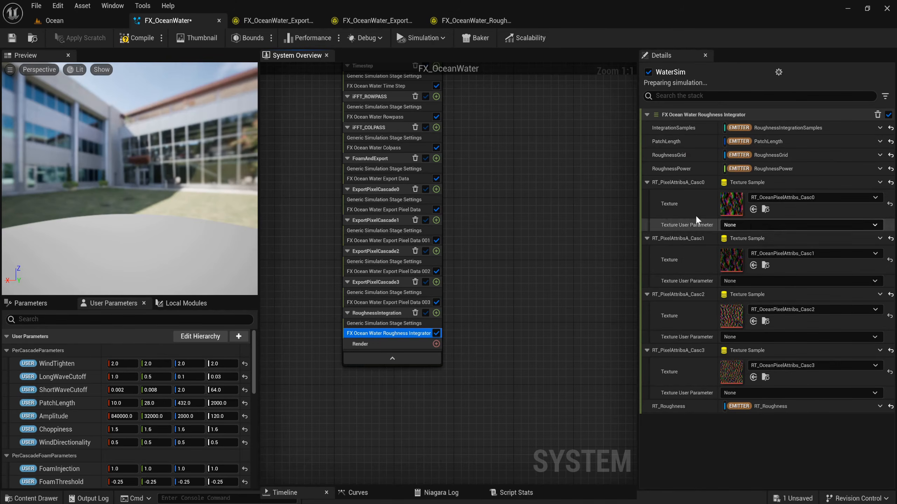
{"action": "left_click", "coordinate": [16, 38]}
- Open the RT_Roughness render target and examine its contents up close
{"action": "key", "text": "ctrl+space"}
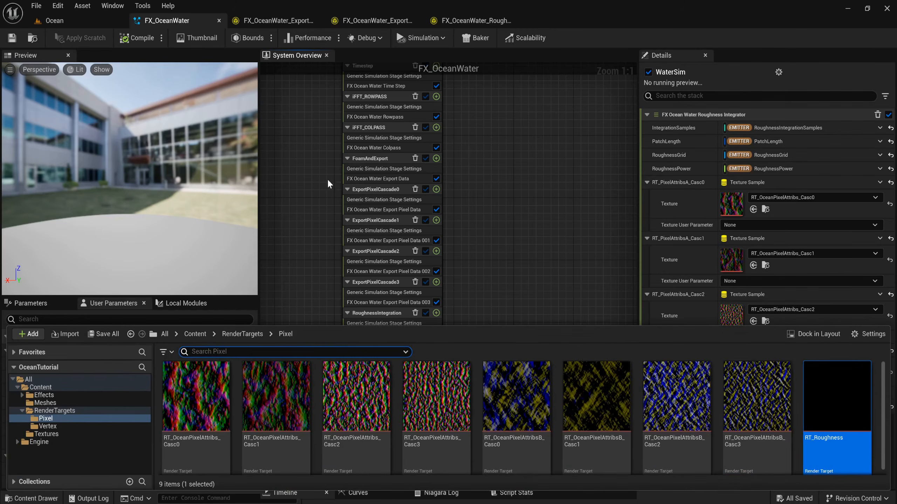
{"action": "double_click", "coordinate": [830, 412]}
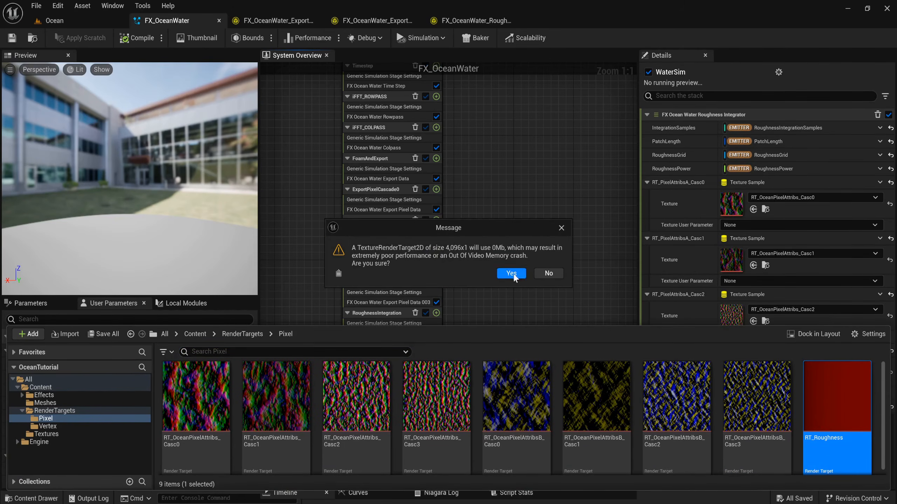
{"action": "left_click", "coordinate": [511, 274]}
{"action": "scroll", "coordinate": [317, 271], "scroll_direction": "up", "scroll_amount": 10}
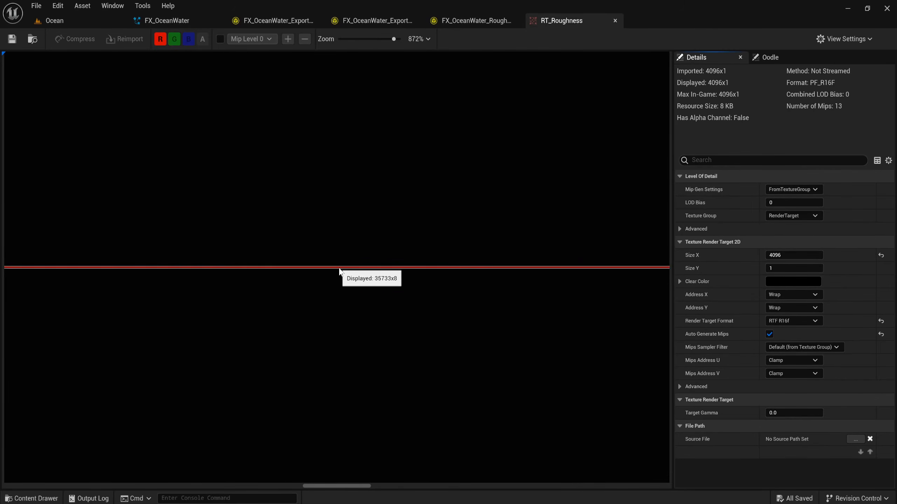
{"action": "scroll", "coordinate": [339, 270], "scroll_direction": "up", "scroll_amount": 3}
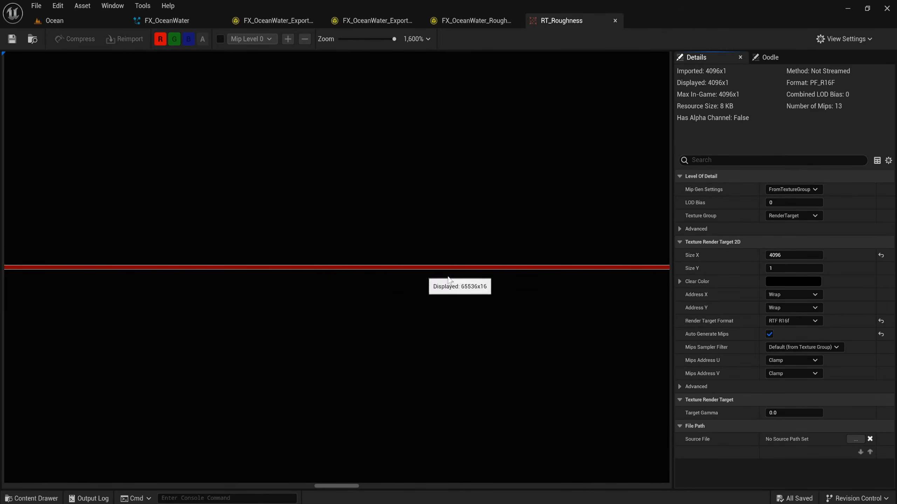
- Close the RT_Roughness render target and the export and roughness integrator scripts, leaving the FX_OceanWater system open
{"action": "left_click", "coordinate": [613, 20]}
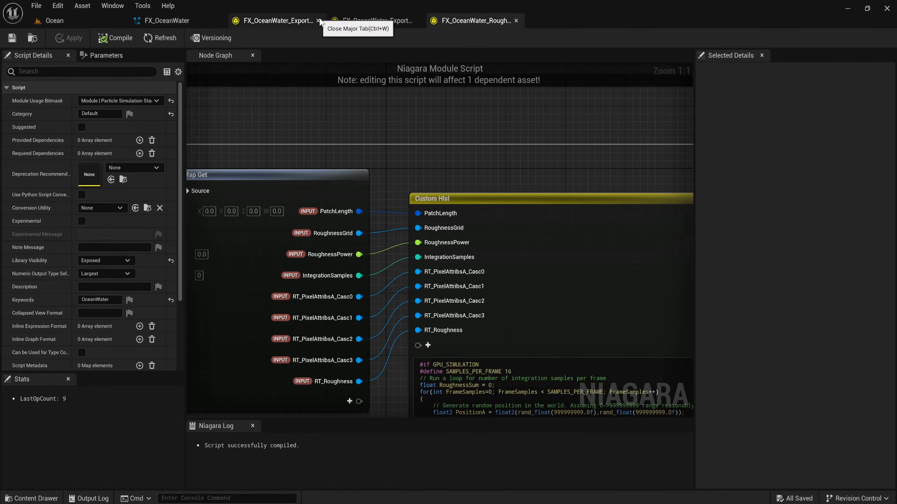
{"action": "left_click", "coordinate": [318, 20]}
{"action": "left_click", "coordinate": [318, 21]}
{"action": "left_click", "coordinate": [319, 20]}
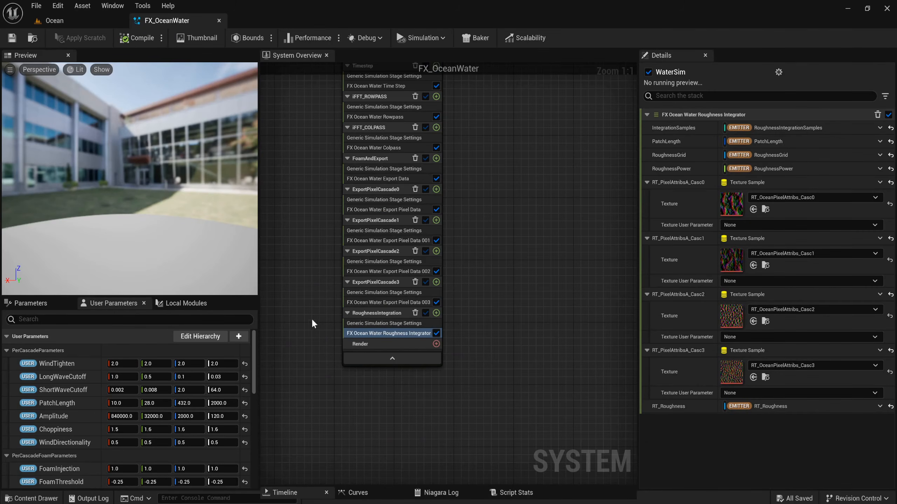
{"action": "scroll", "coordinate": [315, 324], "scroll_direction": "down", "scroll_amount": 2}
{"action": "mouse_move", "coordinate": [315, 324]}
{"action": "right_mouse_down"}
{"action": "mouse_move", "coordinate": [354, 398]}
{"action": "mouse_move", "coordinate": [350, 408]}
{"action": "right_mouse_up"}
{"action": "left_click_drag", "start_coordinate": [529, 451], "coordinate": [414, 89]}
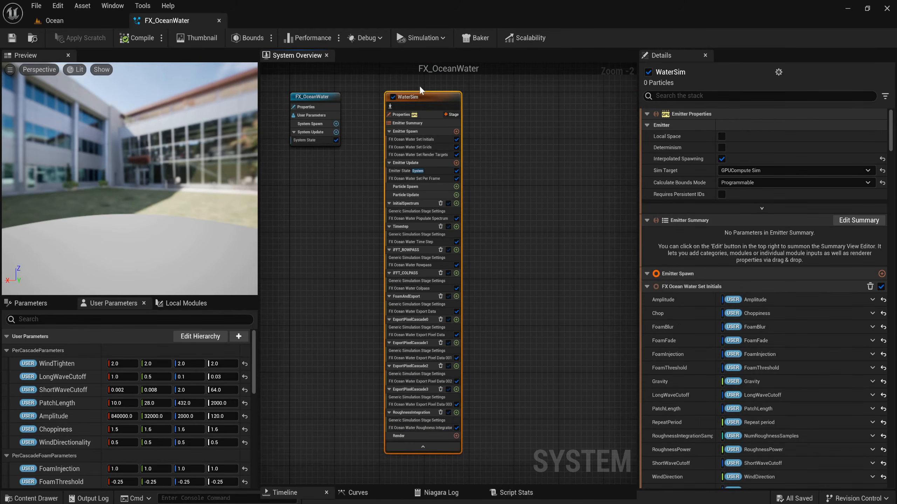
{"action": "left_click_drag", "start_coordinate": [419, 87], "coordinate": [556, 442]}
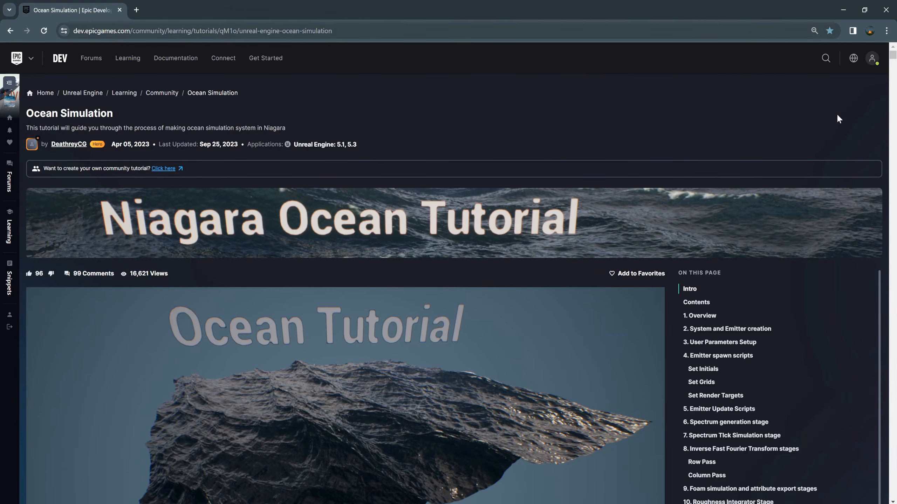
- In the browser, follow the Ocean Simulation tutorial's Sample Project link to GitHub and download the NiagaraOceanTutorial repository as a ZIP
{"action": "scroll", "coordinate": [710, 300], "scroll_direction": "down", "scroll_amount": 6}
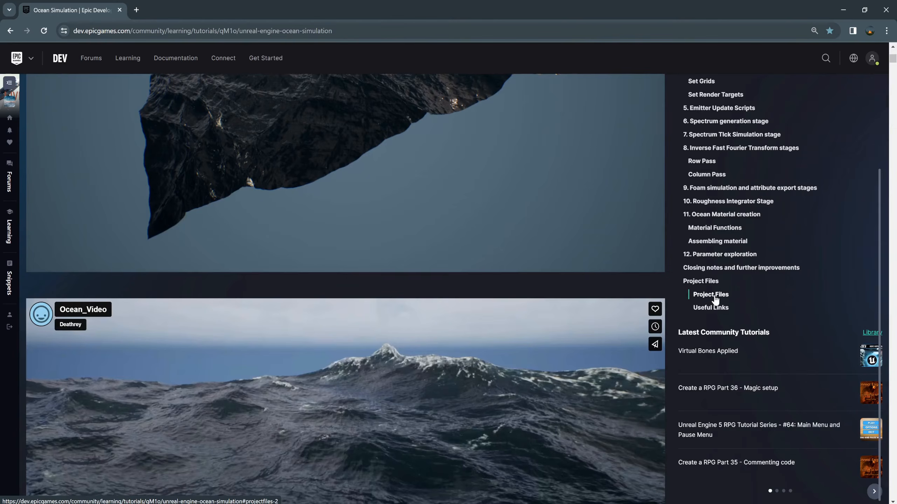
{"action": "left_click", "coordinate": [711, 295]}
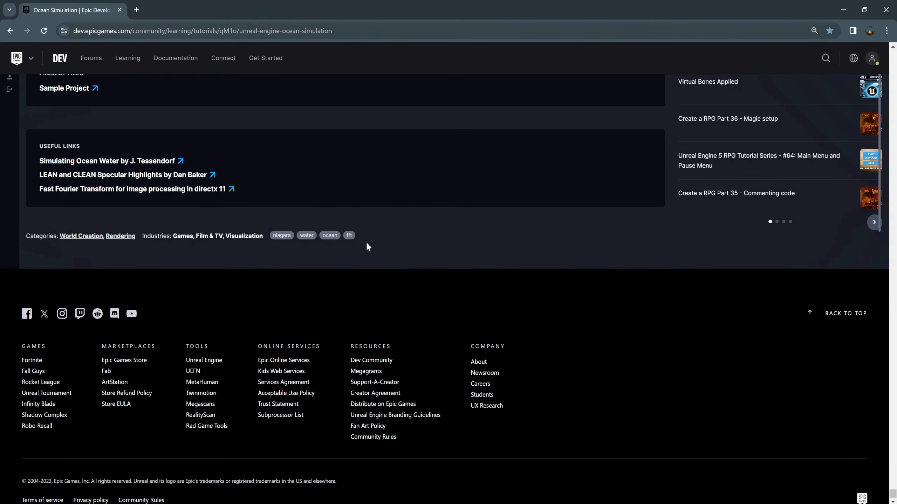
{"action": "scroll", "coordinate": [366, 244], "scroll_direction": "up", "scroll_amount": 7}
{"action": "left_click", "coordinate": [56, 381]}
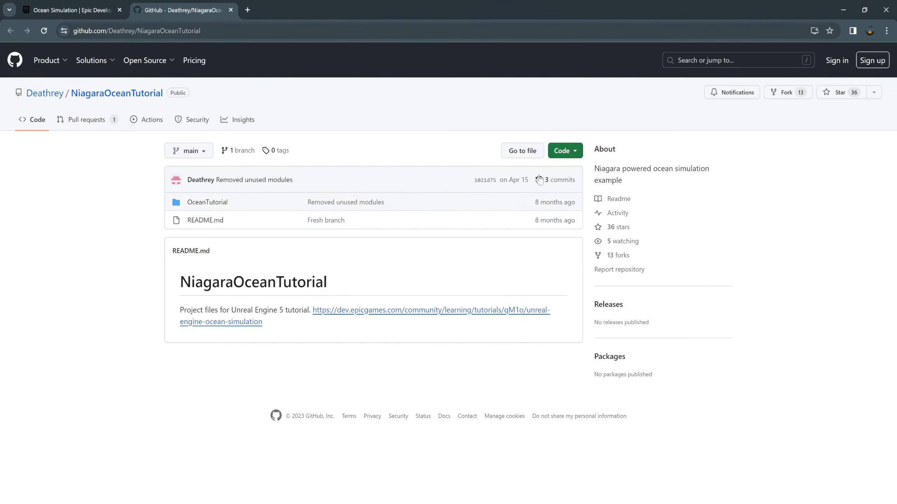
{"action": "left_click", "coordinate": [567, 151]}
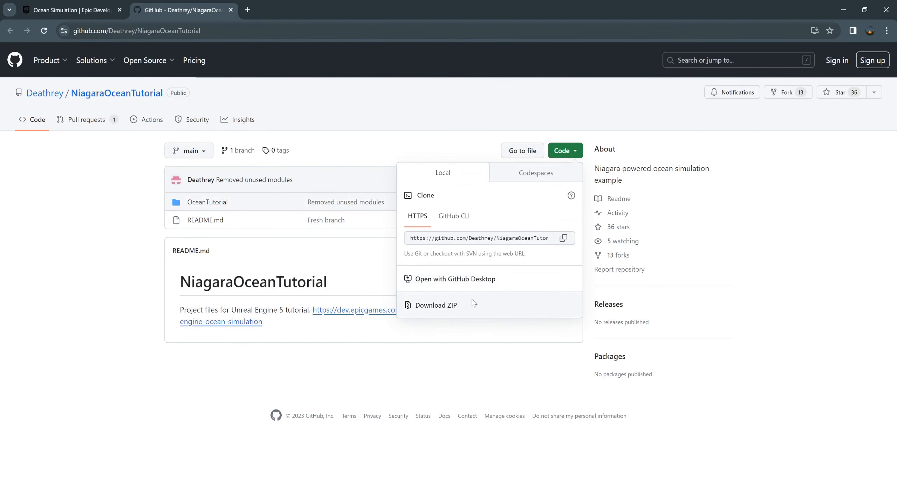
{"action": "left_click", "coordinate": [444, 306]}
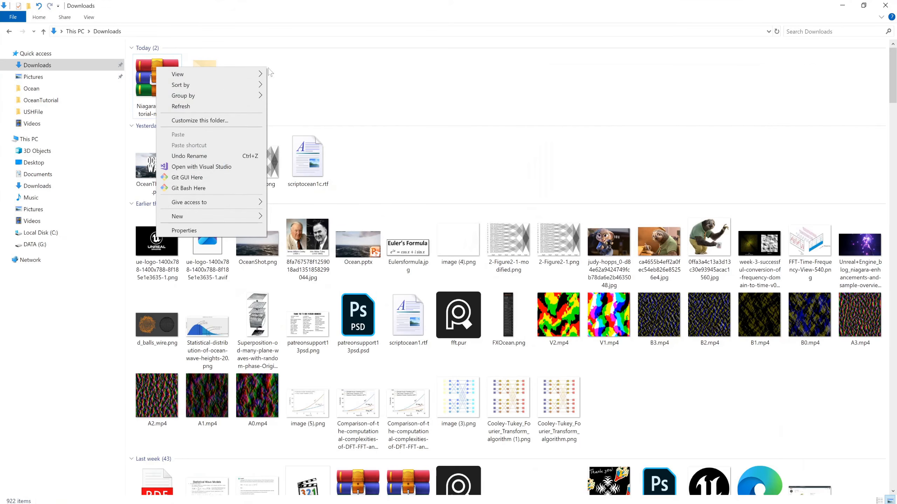
- In the Downloads folder in File Explorer, create a folder named Niagara and move the NiagaraOceanTutorial-main ZIP archive into it
{"action": "mouse_move", "coordinate": [199, 216]}
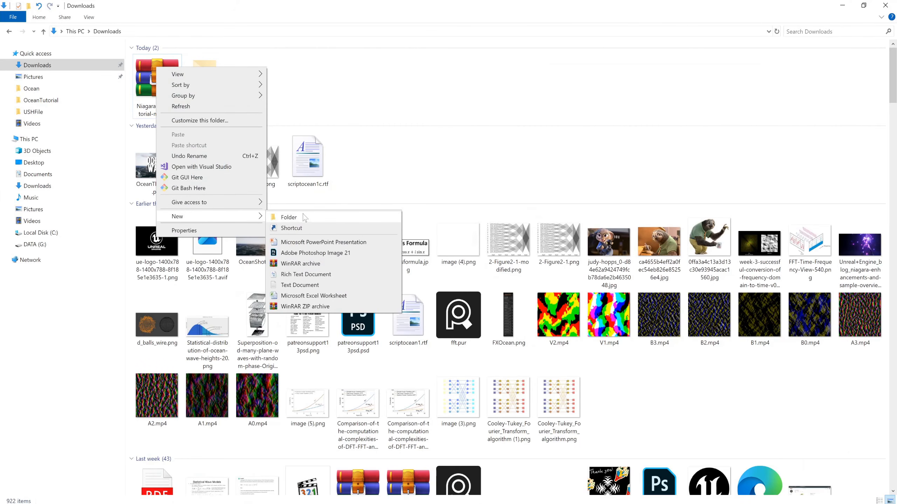
{"action": "left_click", "coordinate": [289, 217]}
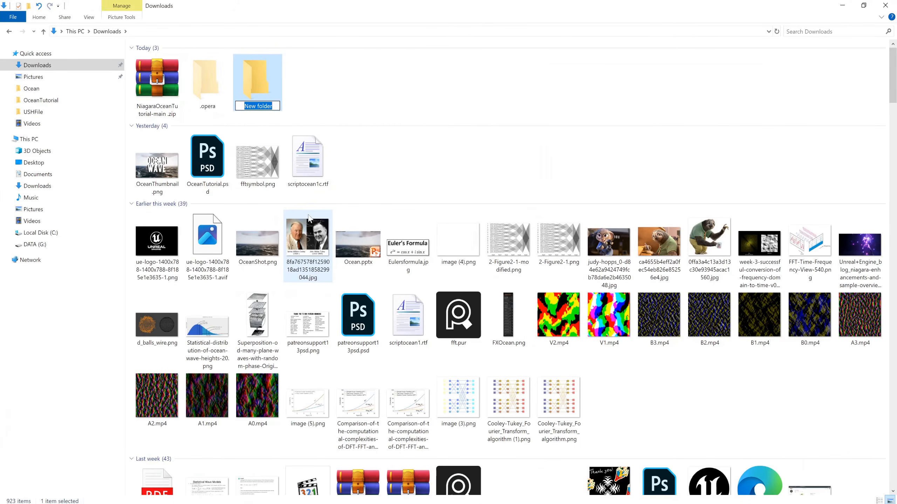
{"action": "type", "text": "Niagara"}
{"action": "key", "text": "Return"}
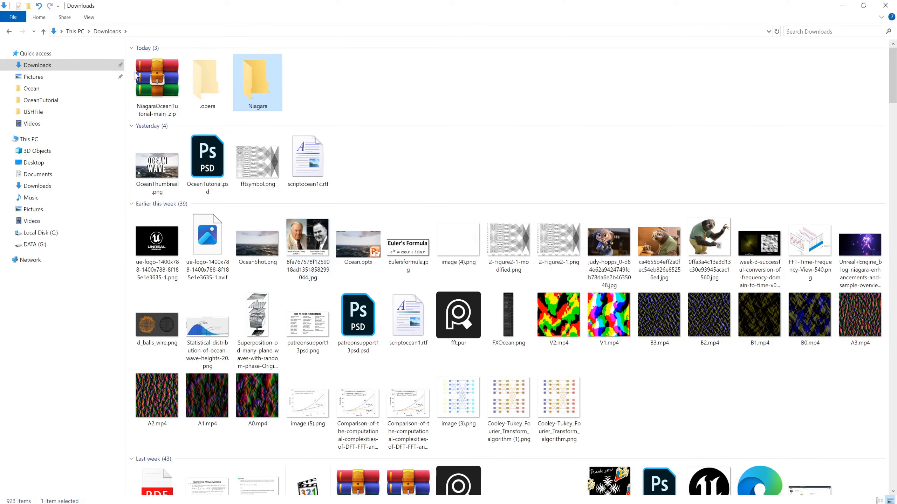
{"action": "left_click_drag", "start_coordinate": [157, 81], "coordinate": [241, 127]}
{"action": "left_click_drag", "start_coordinate": [279, 102], "coordinate": [280, 102]}
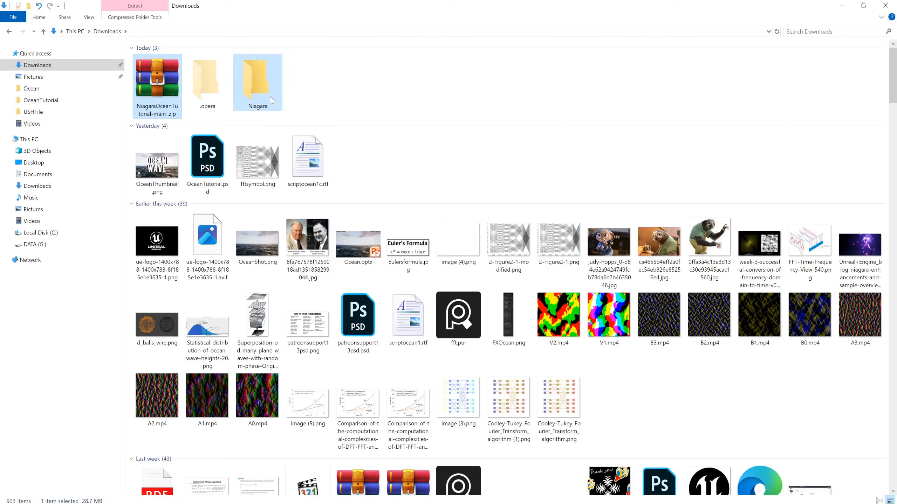
- Extract the NiagaraOceanTutorial-main ZIP archive directly inside the Niagara folder
{"action": "double_click", "coordinate": [207, 93]}
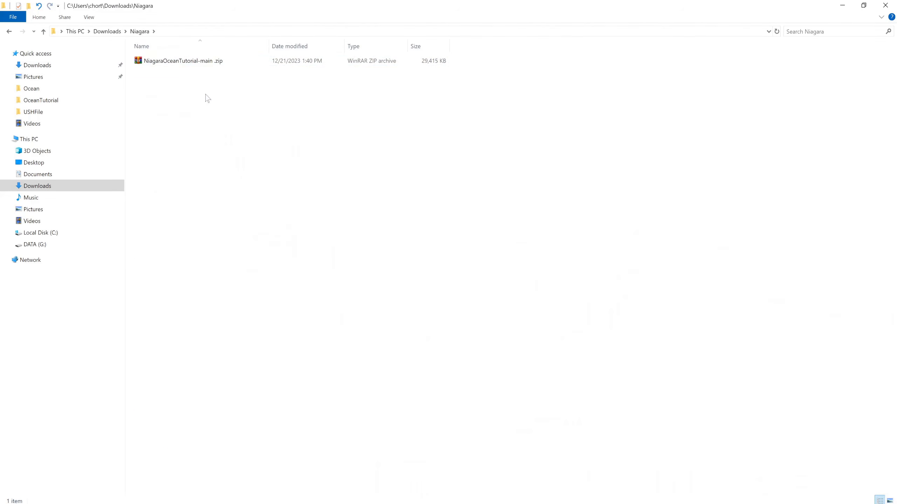
{"action": "left_click", "coordinate": [199, 64]}
{"action": "right_click", "coordinate": [200, 64]}
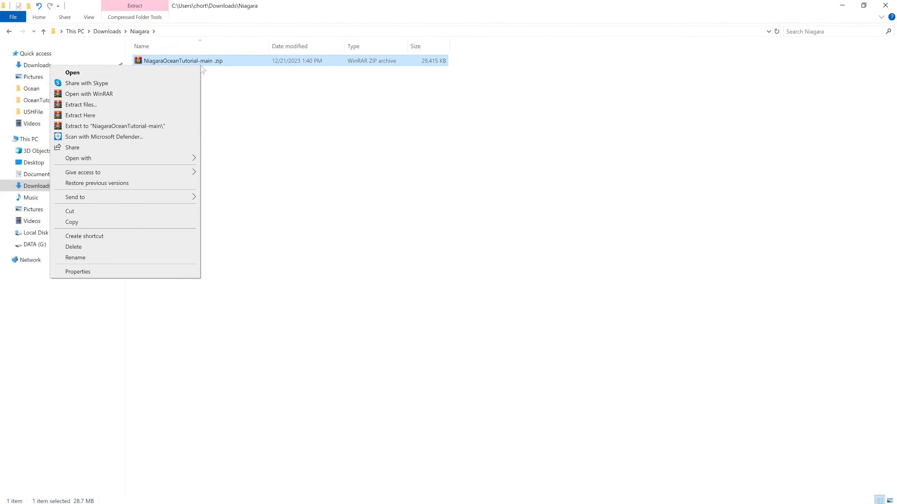
{"action": "left_click", "coordinate": [108, 115]}
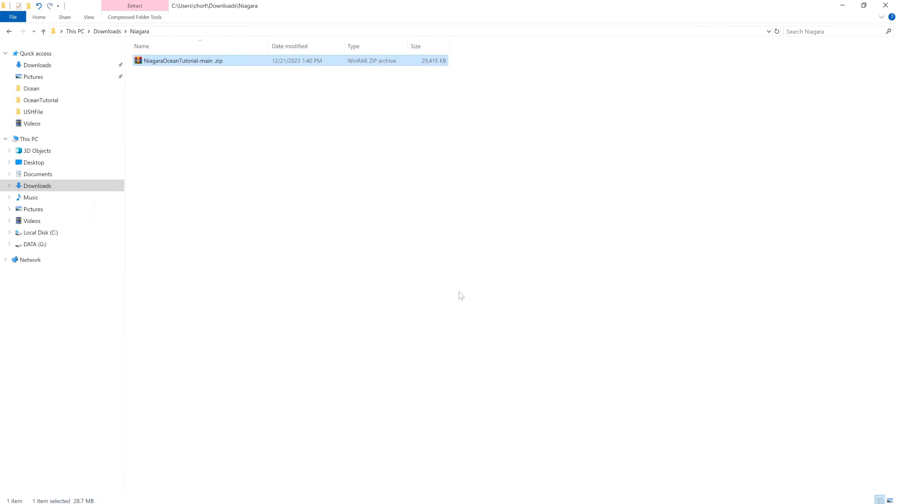
- Open OceanTutorial.uproject from the extracted NiagaraOceanTutorial-main/OceanTutorial folder with Unreal Engine version 5.3
{"action": "double_click", "coordinate": [254, 61]}
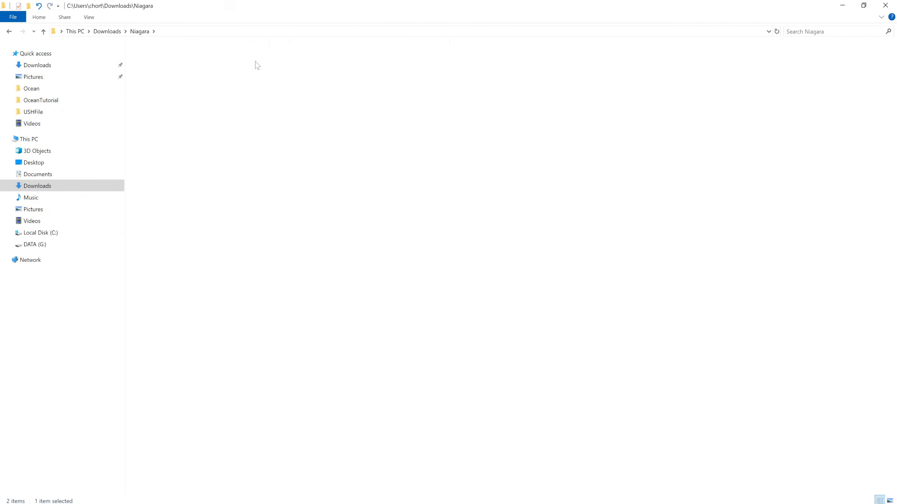
{"action": "left_click", "coordinate": [240, 62]}
{"action": "double_click", "coordinate": [240, 63]}
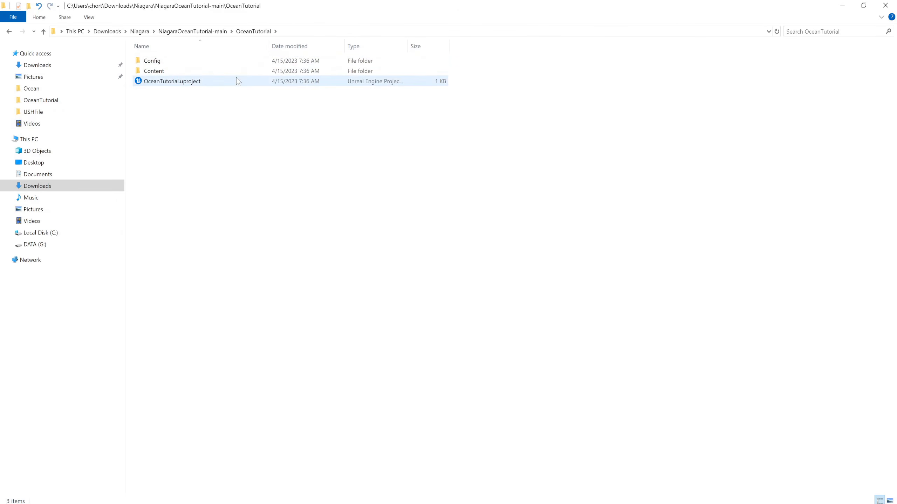
{"action": "double_click", "coordinate": [236, 79]}
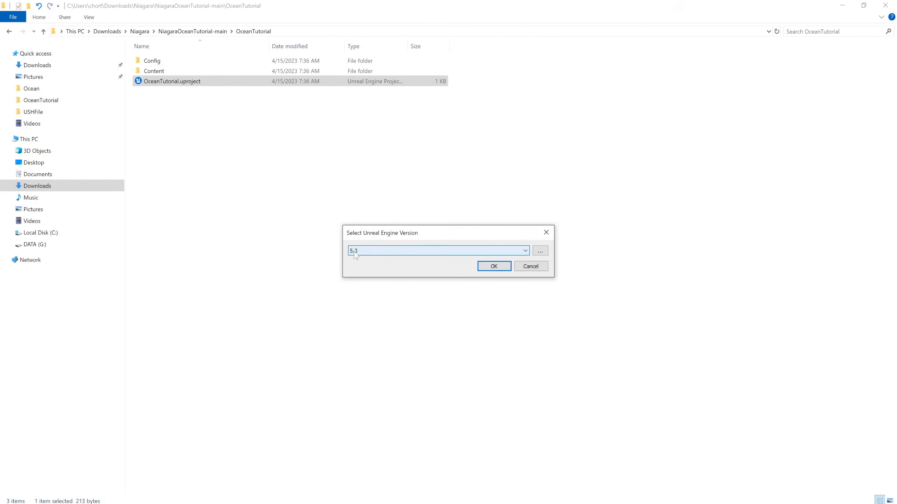
{"action": "left_click", "coordinate": [493, 267]}
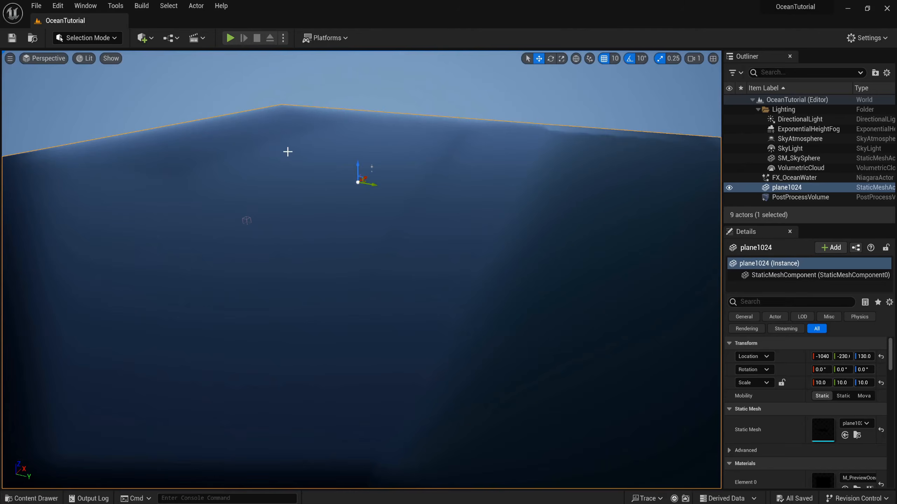
- In the content browser, open the OceanWater/Materials folder and look through its MaterialFunctions subfolder
{"action": "key", "text": "ctrl+space"}
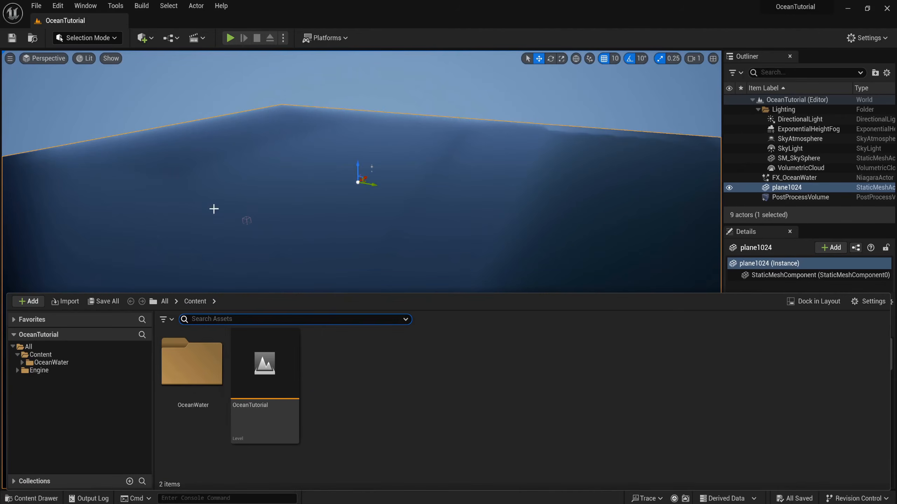
{"action": "left_click", "coordinate": [110, 363]}
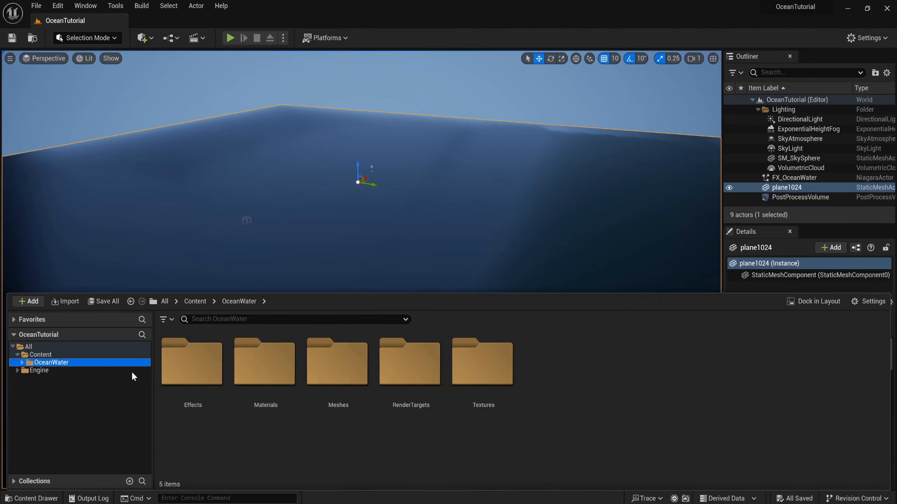
{"action": "double_click", "coordinate": [271, 404]}
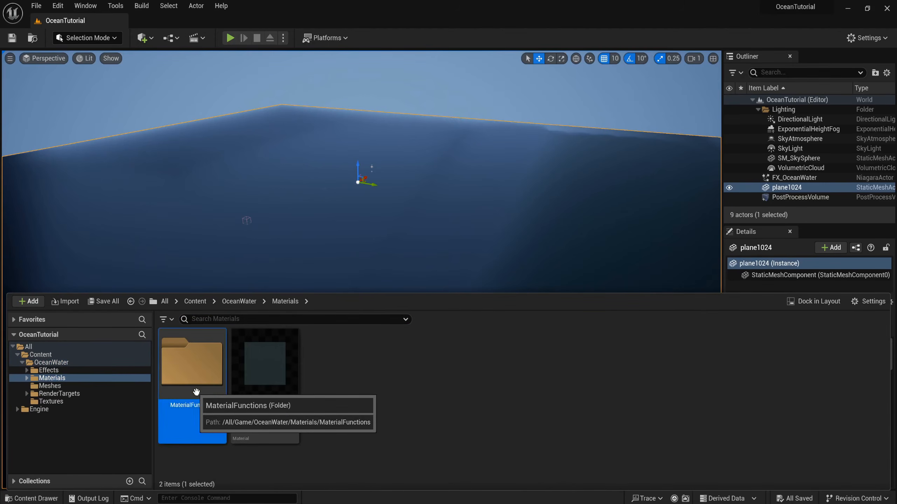
{"action": "double_click", "coordinate": [196, 384]}
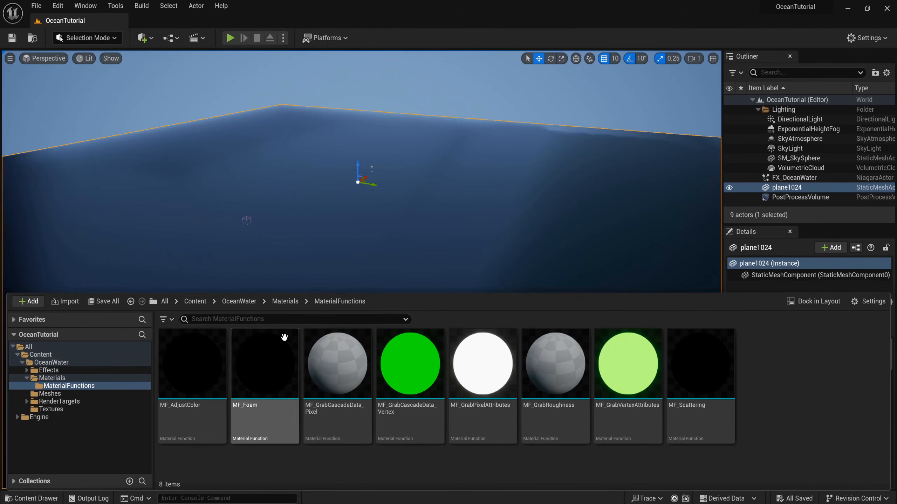
{"action": "left_click", "coordinate": [293, 302]}
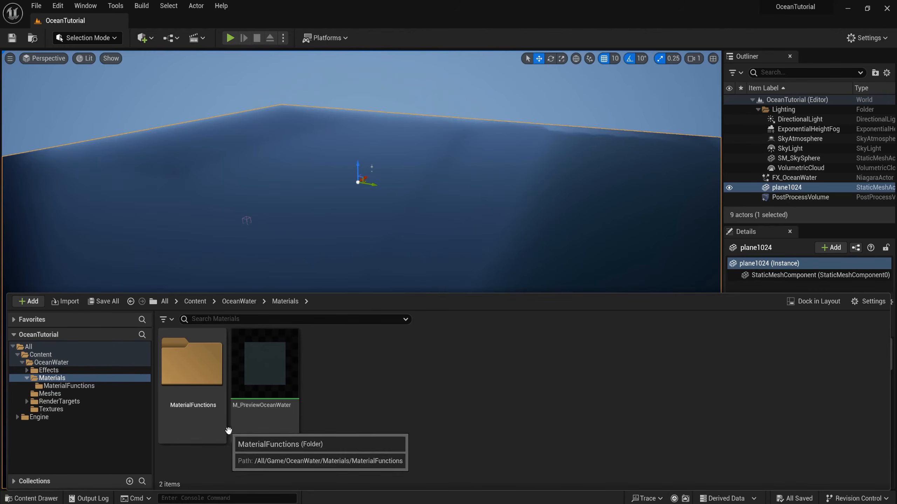
- Start migrating the Materials folder and exclude the RenderTargets and Textures folders from the assets to migrate
{"action": "right_click", "coordinate": [104, 383]}
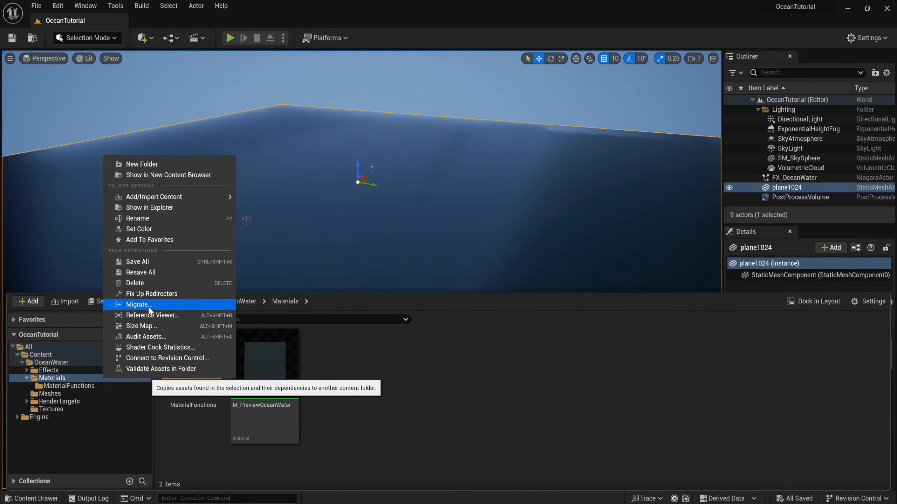
{"action": "left_click", "coordinate": [146, 304]}
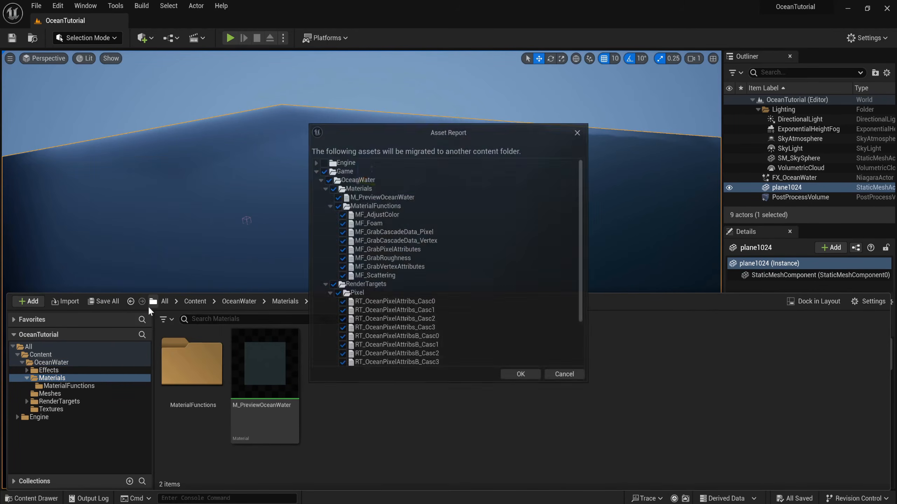
{"action": "left_click", "coordinate": [324, 188]}
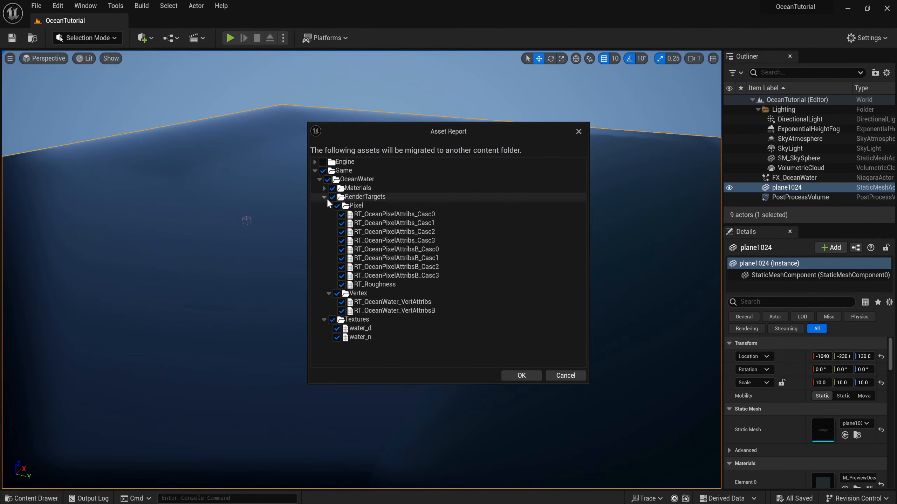
{"action": "left_click", "coordinate": [324, 197]}
{"action": "left_click", "coordinate": [332, 196]}
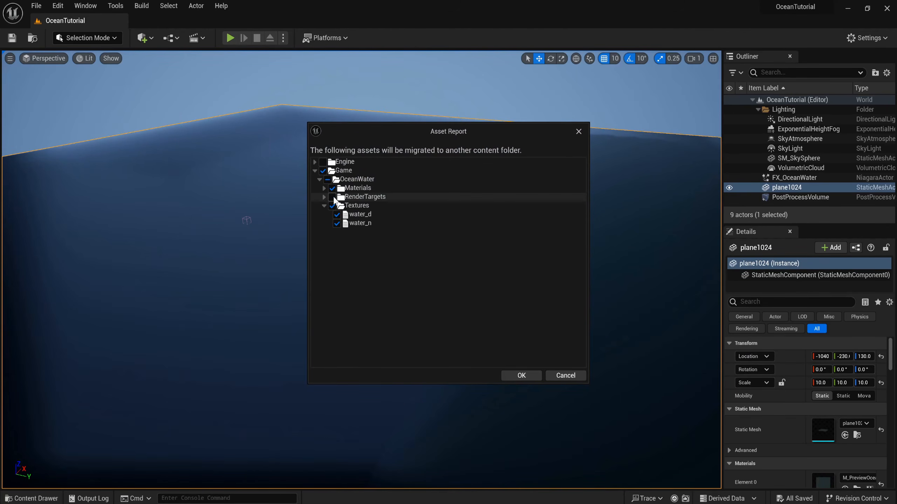
{"action": "left_click", "coordinate": [324, 206]}
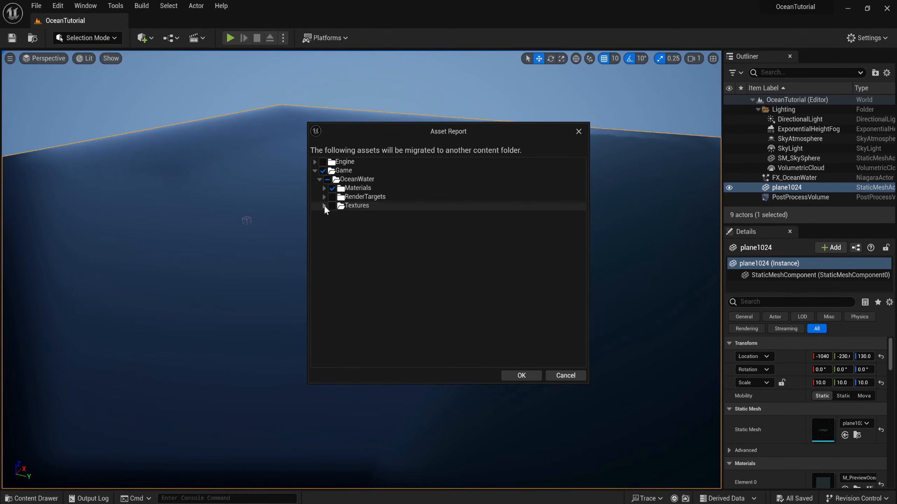
- Accept the asset list and migrate it into the Content folder of AllUEProjects/OceanTutorial on the DATA (G:) drive
{"action": "left_click", "coordinate": [521, 376]}
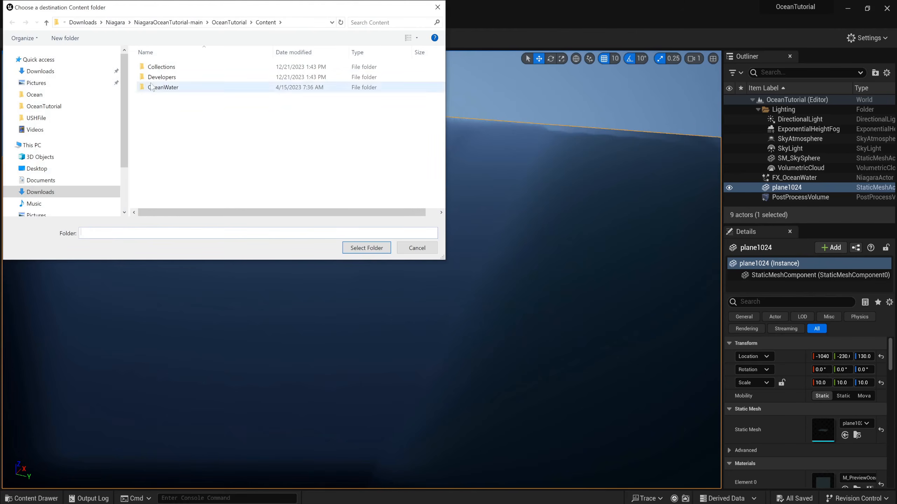
{"action": "scroll", "coordinate": [53, 169], "scroll_direction": "down", "scroll_amount": 2}
{"action": "left_click", "coordinate": [38, 184]}
{"action": "left_click", "coordinate": [164, 67]}
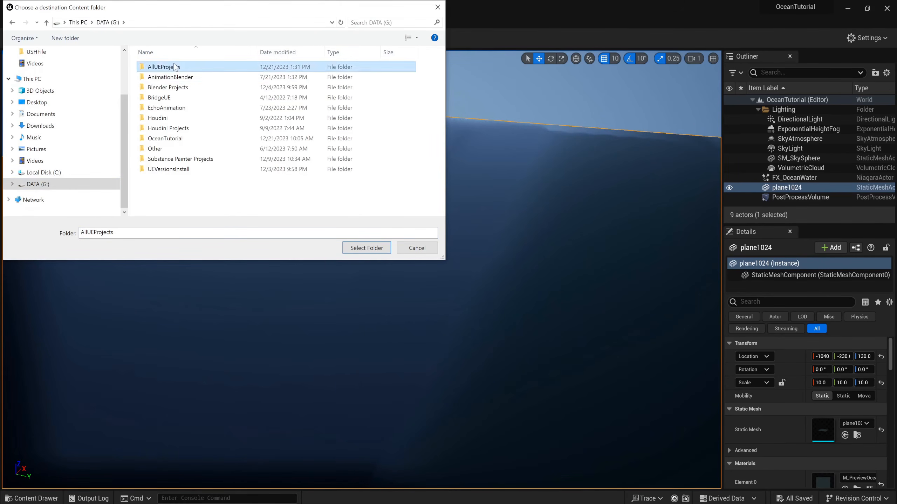
{"action": "double_click", "coordinate": [163, 67]}
{"action": "scroll", "coordinate": [196, 159], "scroll_direction": "down", "scroll_amount": 5}
{"action": "scroll", "coordinate": [195, 159], "scroll_direction": "down", "scroll_amount": 6}
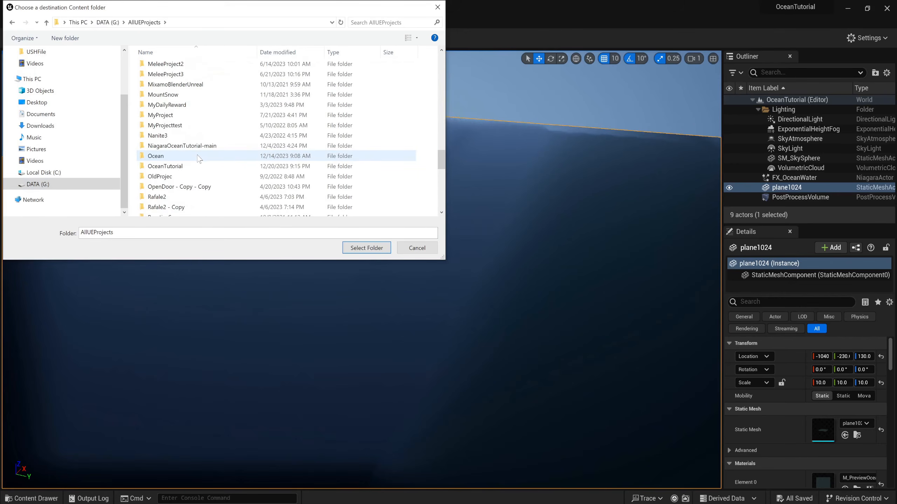
{"action": "scroll", "coordinate": [199, 159], "scroll_direction": "down", "scroll_amount": 2}
{"action": "left_click", "coordinate": [217, 109]}
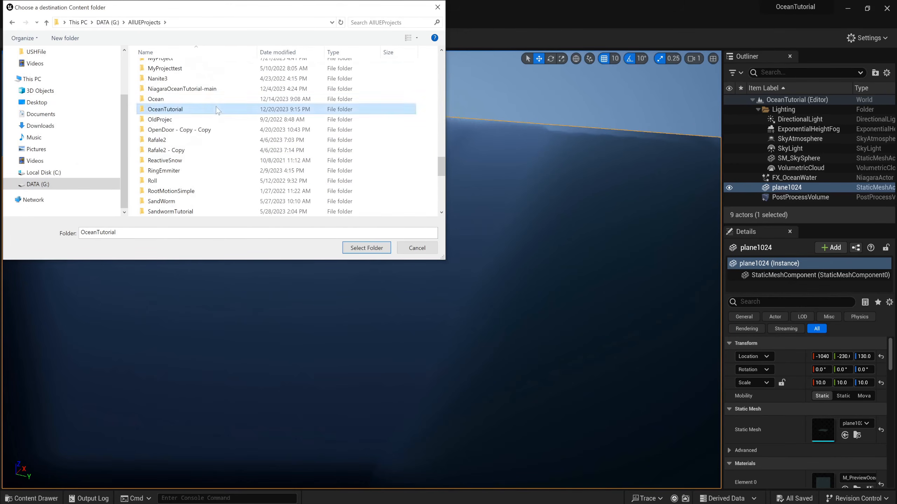
{"action": "double_click", "coordinate": [217, 110]}
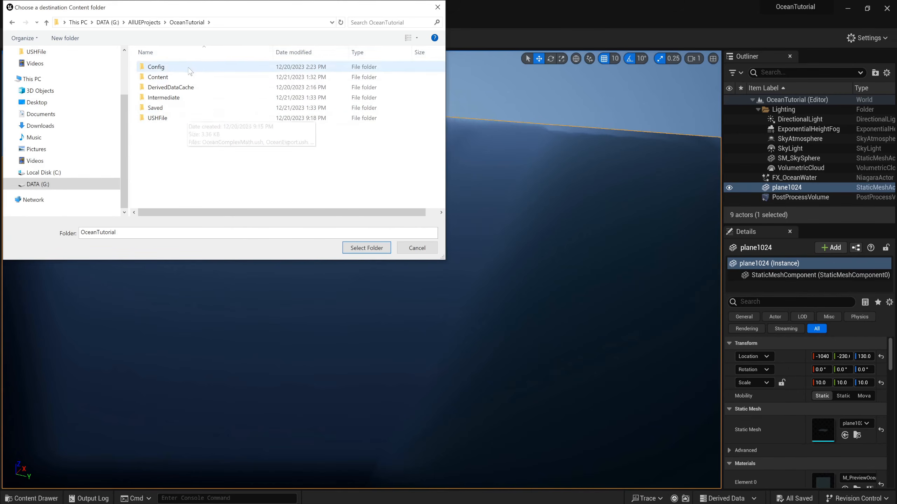
{"action": "double_click", "coordinate": [158, 77]}
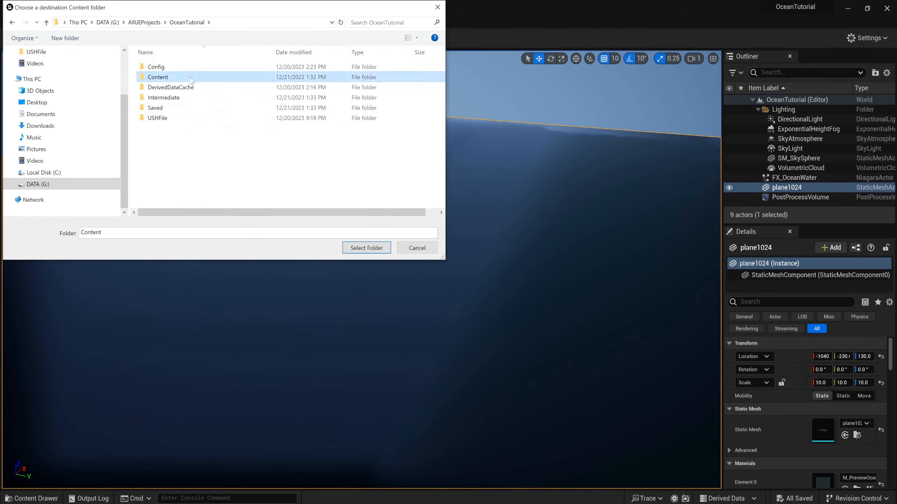
{"action": "left_click", "coordinate": [385, 249]}
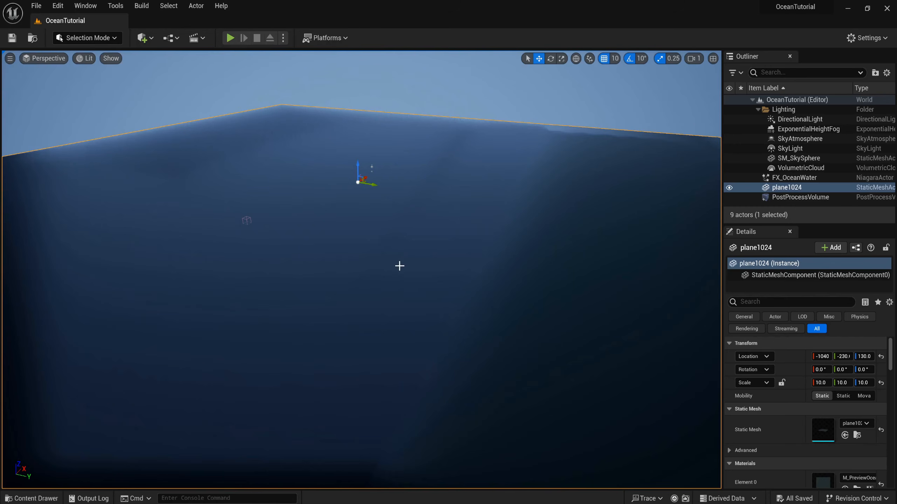
- Switch to the other OceanTutorial editor with the Ocean level and open the migrated OceanWater/Materials/MaterialFunctions folder
{"action": "mouse_move", "coordinate": [106, 502]}
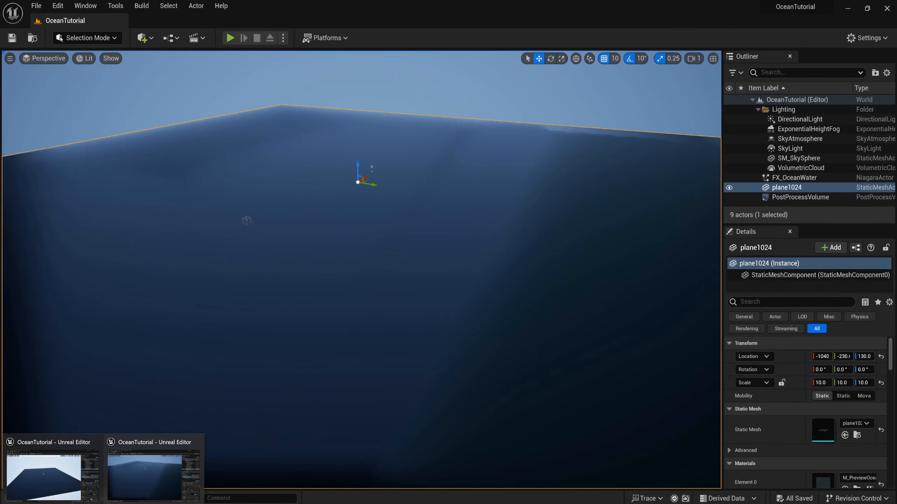
{"action": "left_click", "coordinate": [66, 499]}
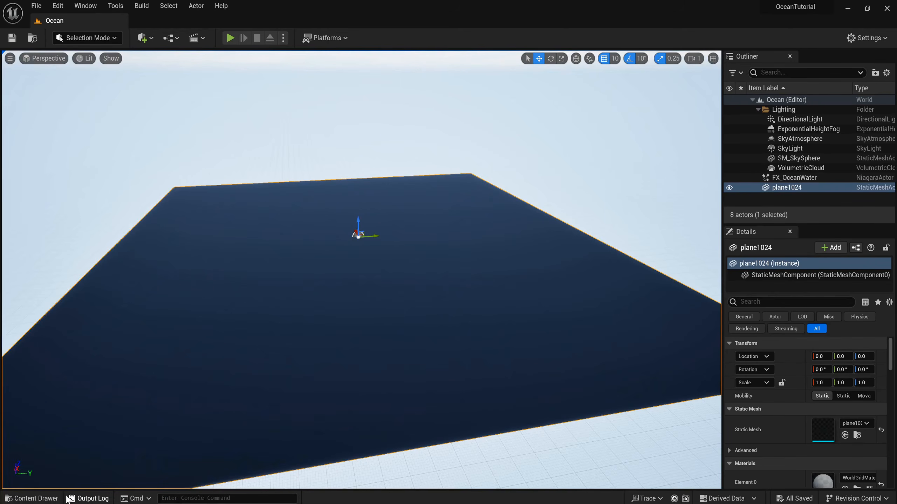
{"action": "left_click", "coordinate": [307, 178]}
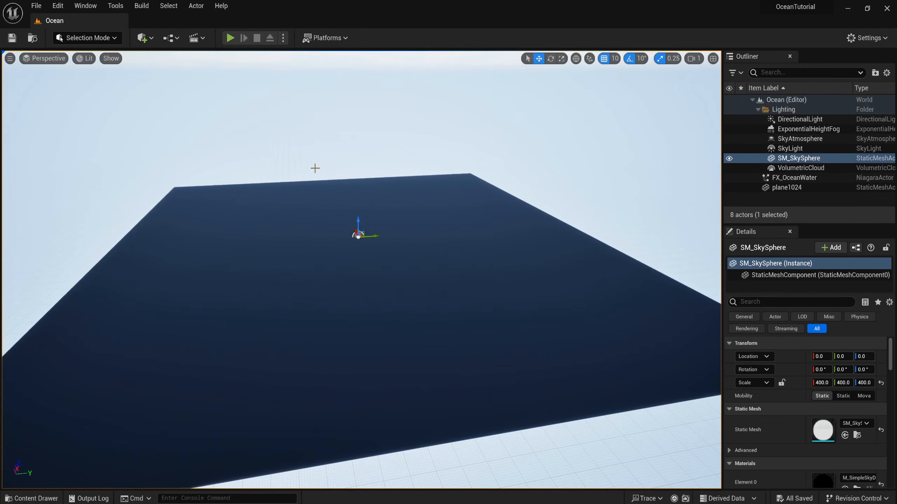
{"action": "key", "text": "ctrl+space"}
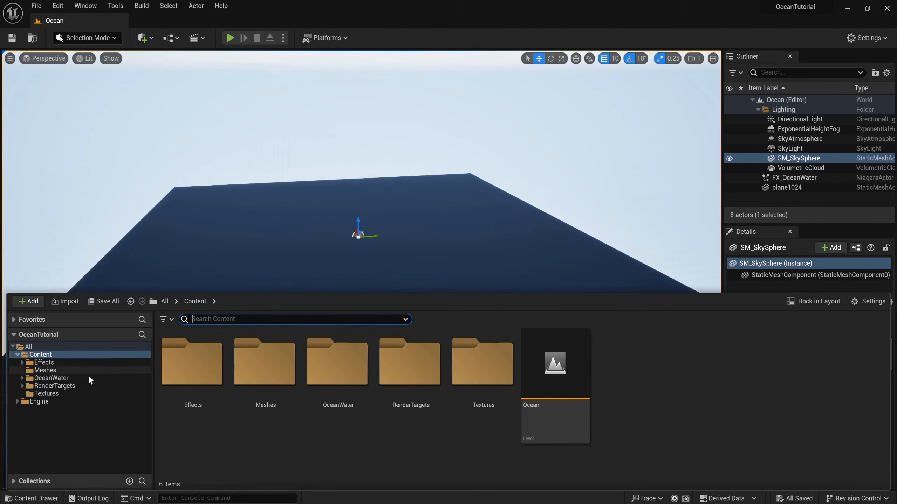
{"action": "left_click", "coordinate": [80, 380]}
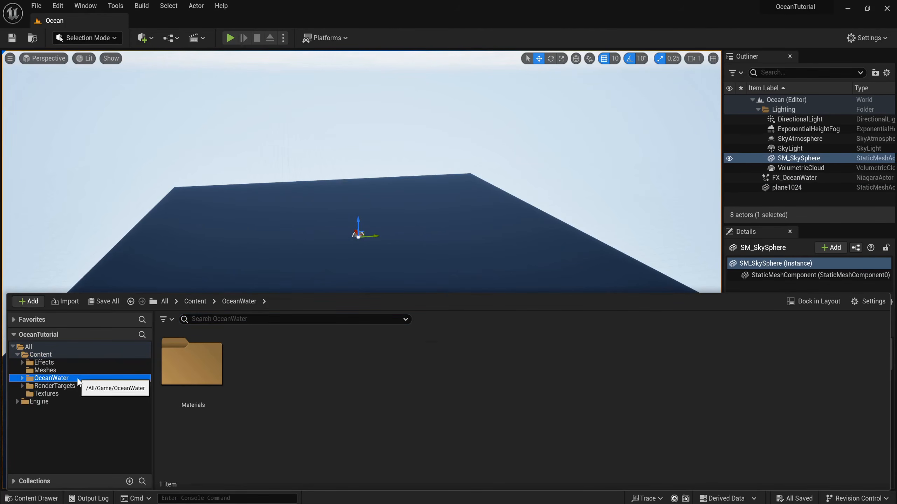
{"action": "double_click", "coordinate": [213, 390]}
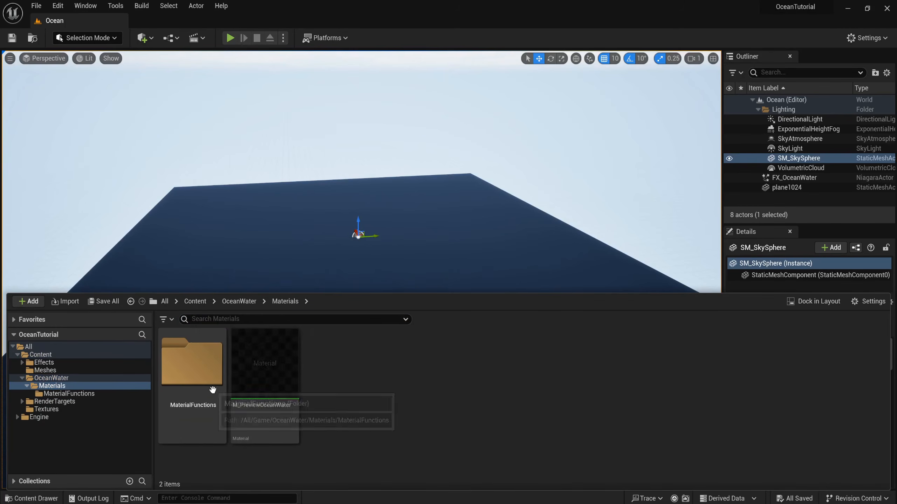
{"action": "left_click", "coordinate": [212, 391]}
{"action": "double_click", "coordinate": [212, 390]}
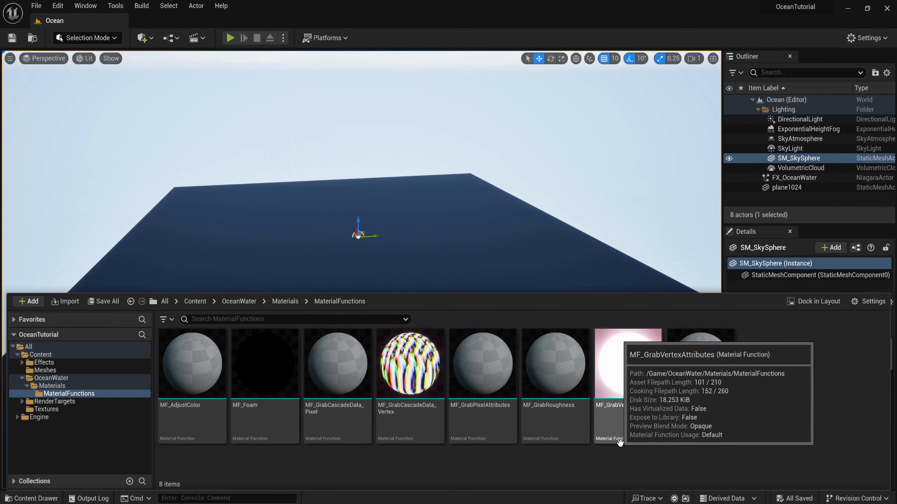
- Open the MF_AdjustColor material function docked in the main window, examine its node graph, and close it
{"action": "left_click", "coordinate": [204, 344]}
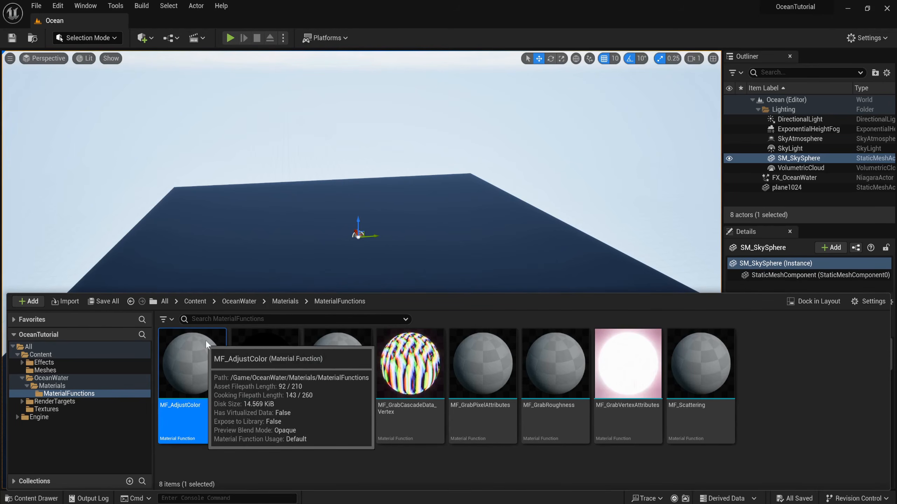
{"action": "double_click", "coordinate": [206, 341]}
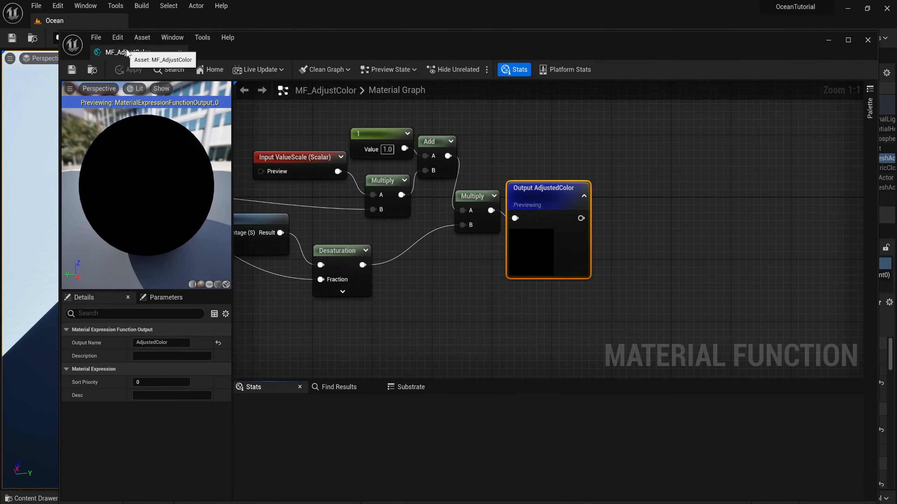
{"action": "left_click_drag", "start_coordinate": [127, 53], "coordinate": [171, 23]}
{"action": "scroll", "coordinate": [390, 220], "scroll_direction": "down", "scroll_amount": 4}
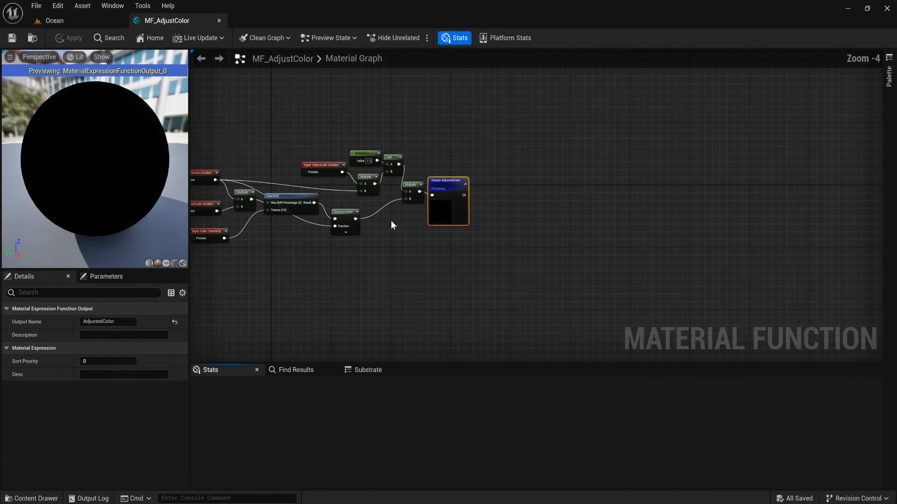
{"action": "right_click_drag", "start_coordinate": [390, 219], "coordinate": [409, 268]}
{"action": "scroll", "coordinate": [341, 214], "scroll_direction": "up", "scroll_amount": 1}
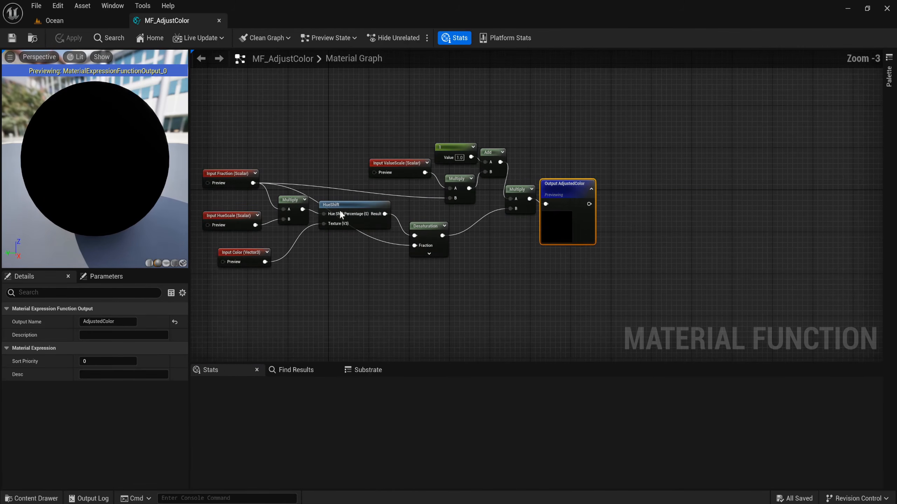
{"action": "left_click", "coordinate": [219, 21]}
- Open the MF_Foam material function and dock its editor in the main window with the whole graph in view
{"action": "key", "text": "ctrl+space"}
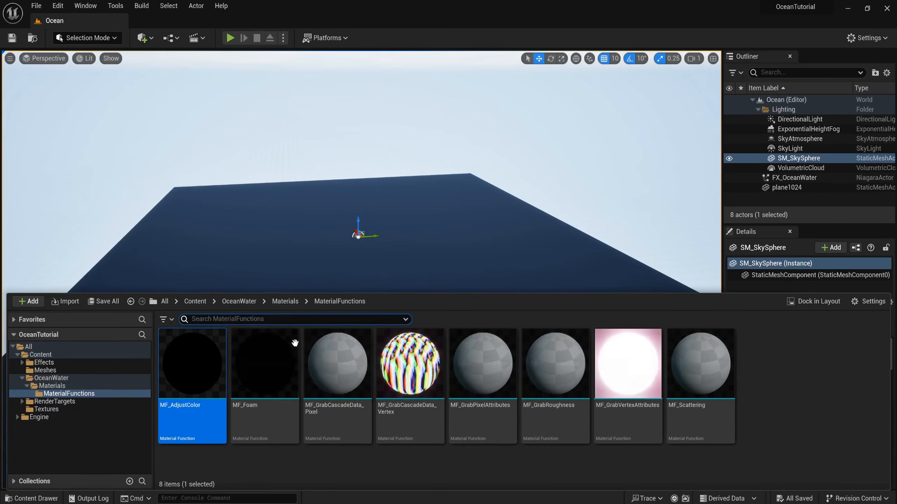
{"action": "double_click", "coordinate": [260, 356]}
{"action": "right_click_drag", "start_coordinate": [386, 282], "coordinate": [530, 251]}
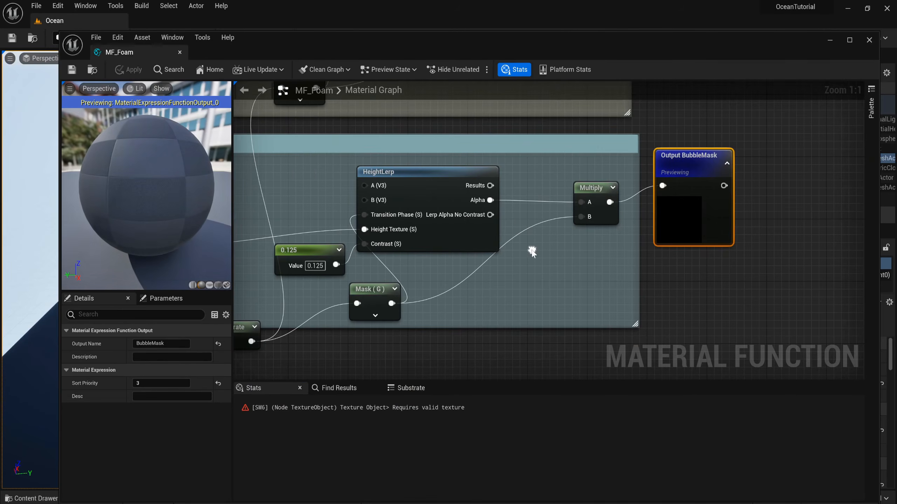
{"action": "left_click_drag", "start_coordinate": [138, 50], "coordinate": [199, 16]}
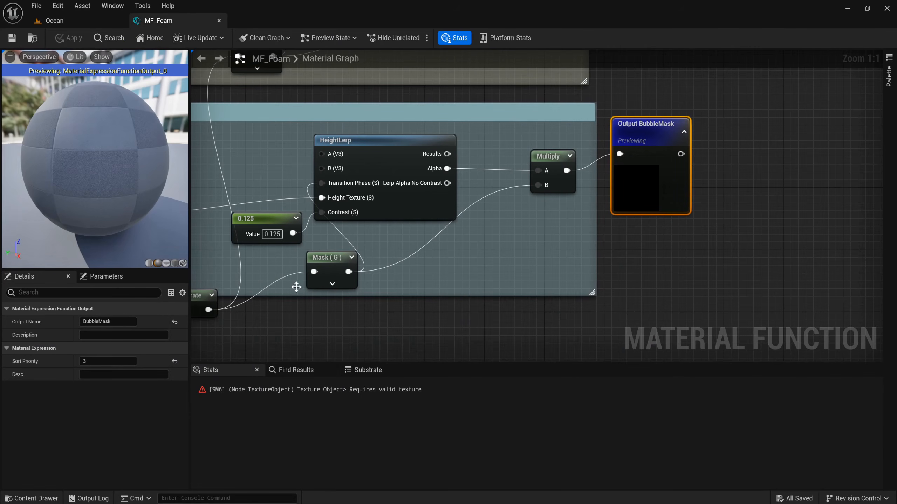
{"action": "scroll", "coordinate": [547, 245], "scroll_direction": "down", "scroll_amount": 7}
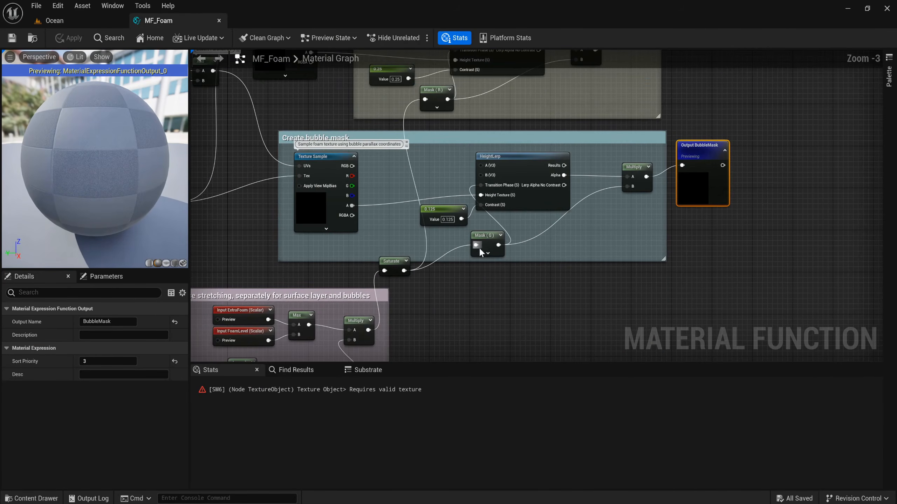
{"action": "scroll", "coordinate": [354, 207], "scroll_direction": "up", "scroll_amount": 1}
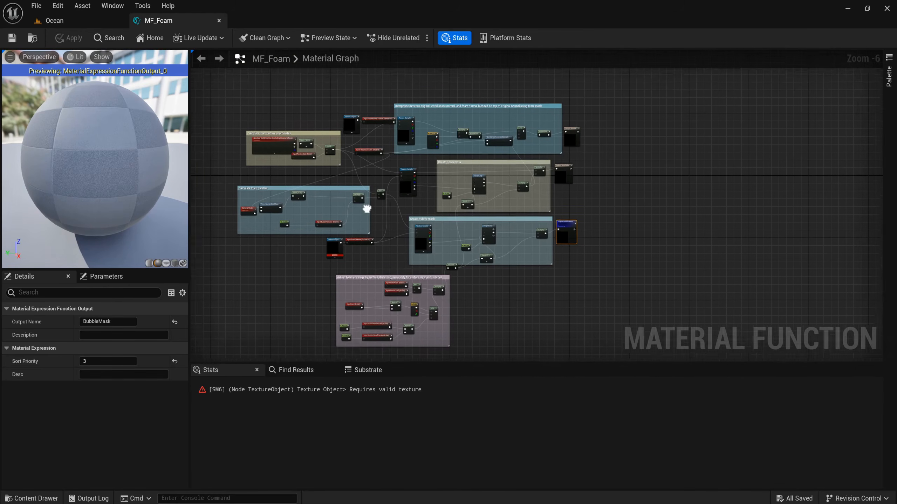
- Assign the water_n texture to the Texture Object feeding the FoamNormalTexture input, keeping its sampler type as Normal
{"action": "right_click_drag", "start_coordinate": [366, 206], "coordinate": [389, 232]}
{"action": "scroll", "coordinate": [389, 232], "scroll_direction": "up", "scroll_amount": 2}
{"action": "scroll", "coordinate": [382, 159], "scroll_direction": "down", "scroll_amount": 2}
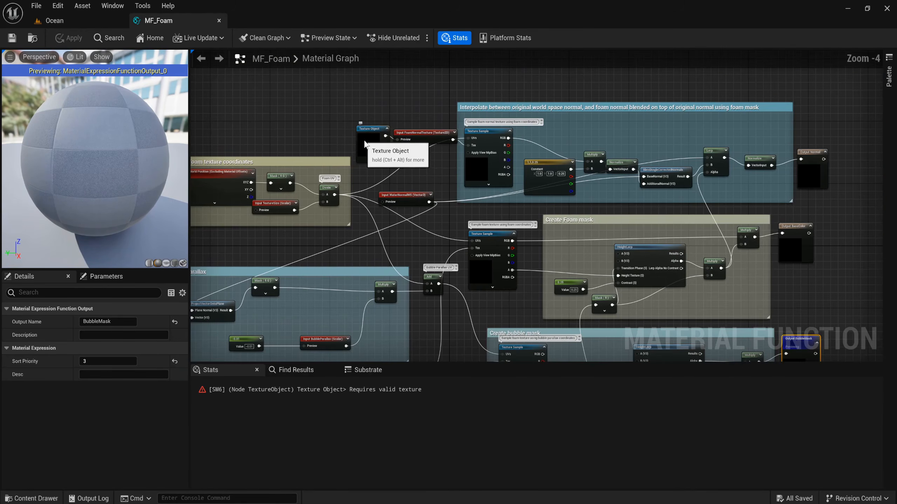
{"action": "left_click", "coordinate": [381, 156]}
{"action": "scroll", "coordinate": [381, 156], "scroll_direction": "up", "scroll_amount": 5}
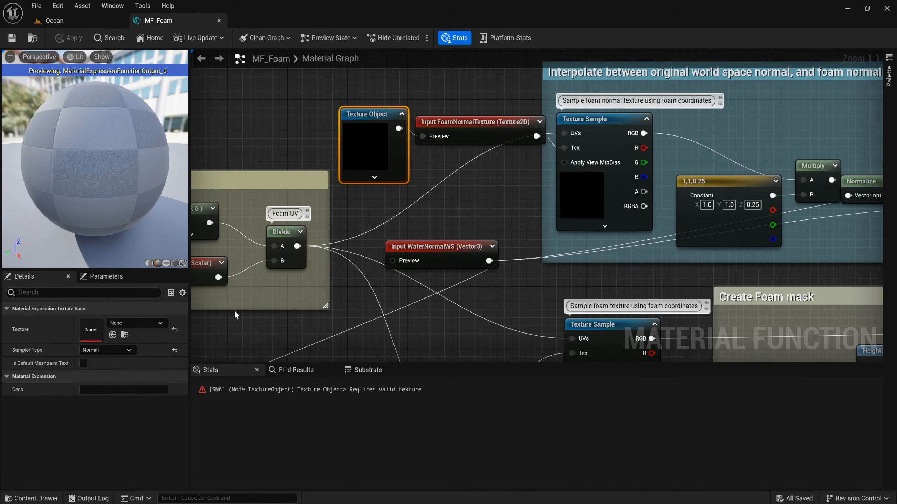
{"action": "left_click", "coordinate": [106, 350]}
{"action": "left_click", "coordinate": [106, 350]}
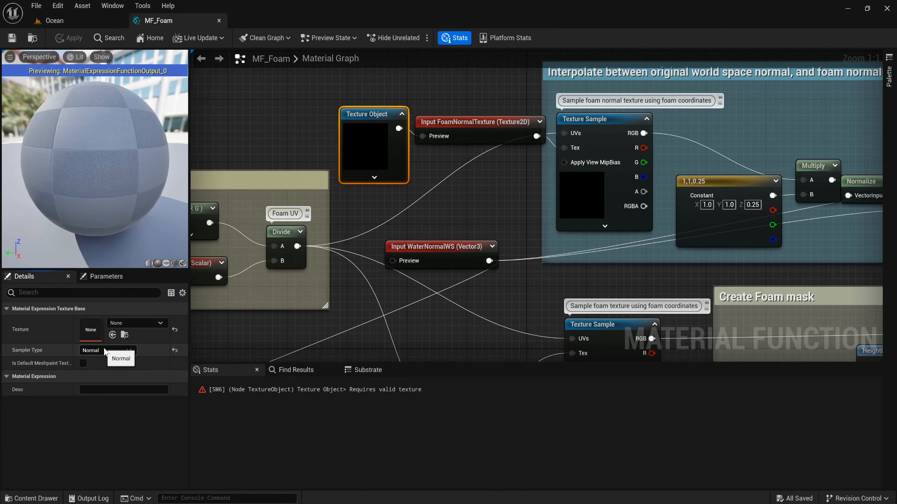
{"action": "left_click", "coordinate": [130, 323]}
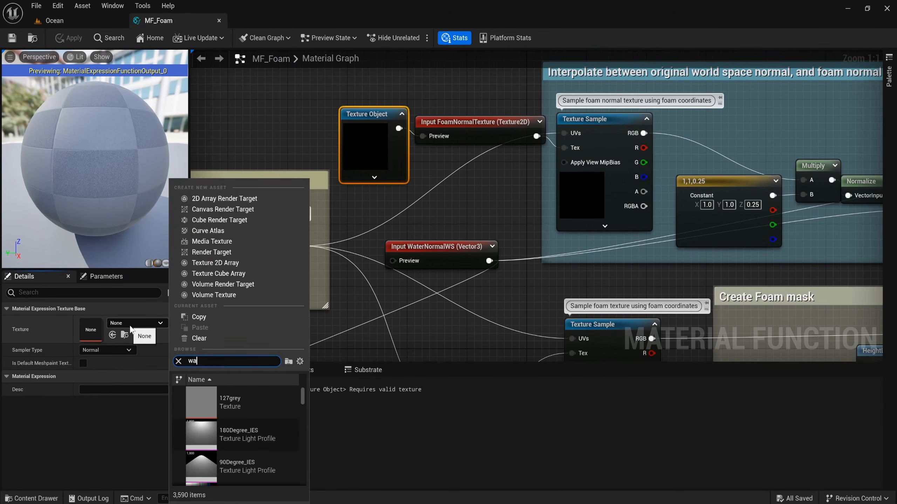
{"action": "type", "text": "water"}
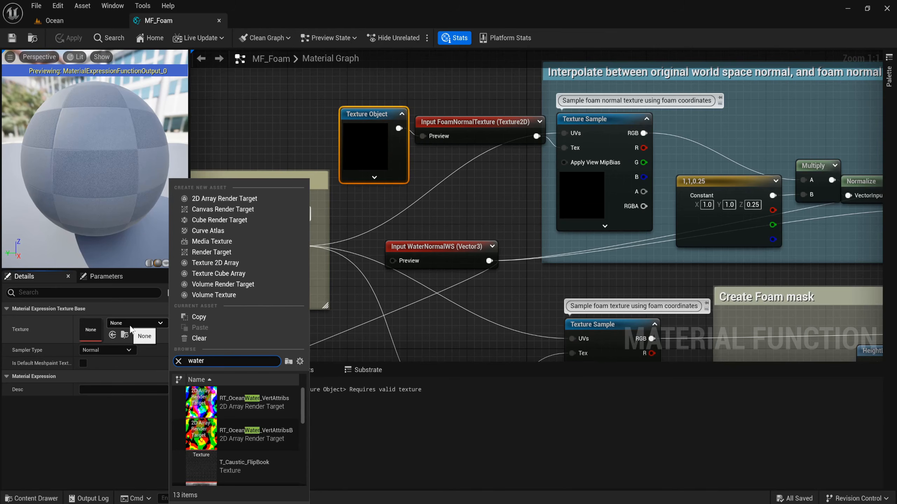
{"action": "type", "text": "_n"}
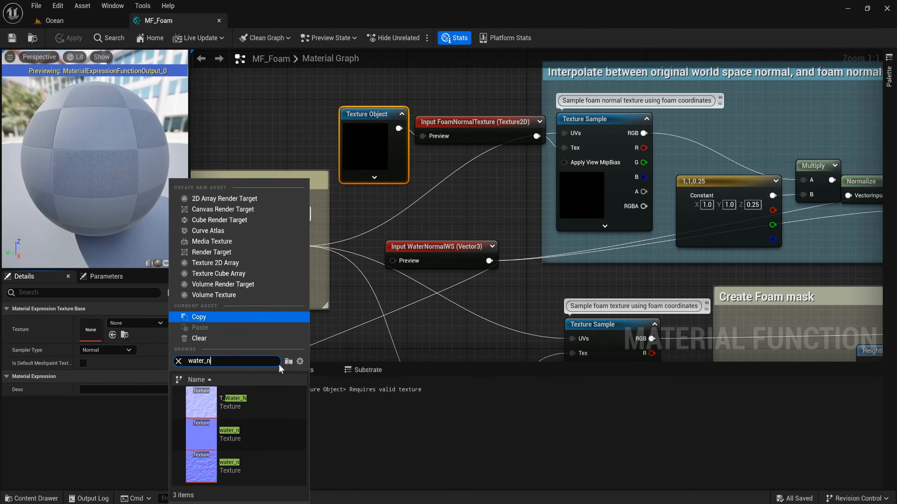
{"action": "left_click", "coordinate": [287, 436]}
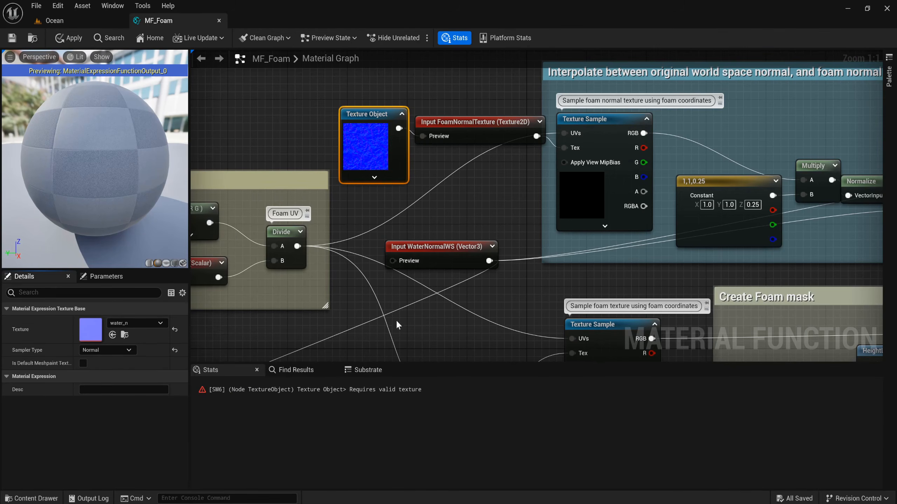
- Assign the water_d texture to the Texture Object feeding the FoamTexture input, below the bubble parallax group
{"action": "scroll", "coordinate": [375, 212], "scroll_direction": "down", "scroll_amount": 3}
{"action": "right_click_drag", "start_coordinate": [375, 212], "coordinate": [372, 142]}
{"action": "right_click_drag", "start_coordinate": [389, 269], "coordinate": [444, 164]}
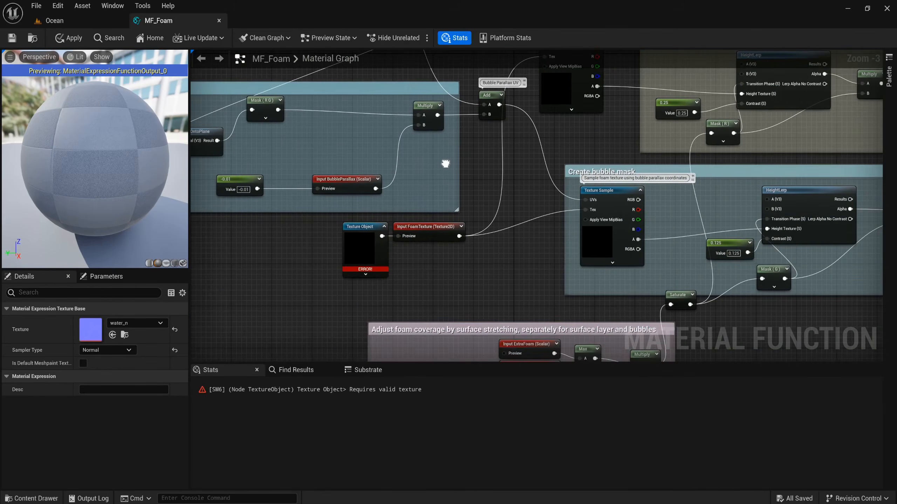
{"action": "scroll", "coordinate": [366, 230], "scroll_direction": "up", "scroll_amount": 3}
{"action": "left_click", "coordinate": [360, 260]}
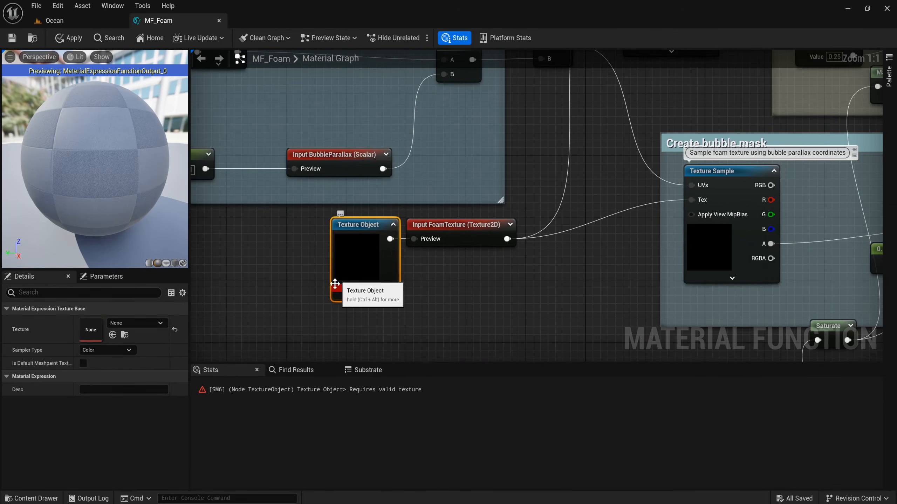
{"action": "left_click", "coordinate": [158, 327]}
{"action": "type", "text": "water"}
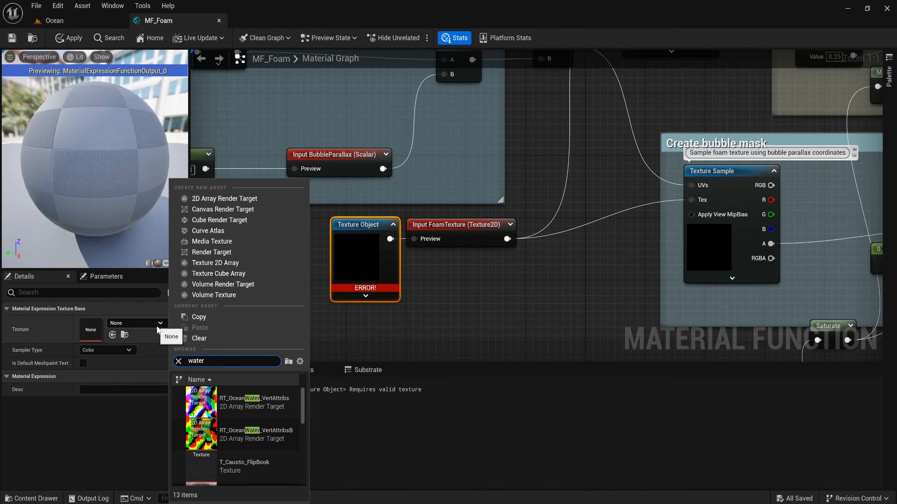
{"action": "type", "text": "_d"}
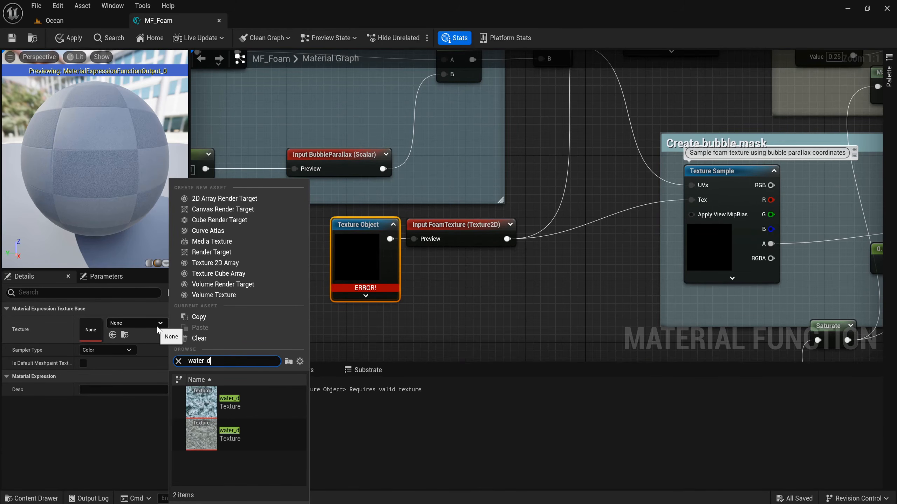
{"action": "left_click", "coordinate": [259, 404]}
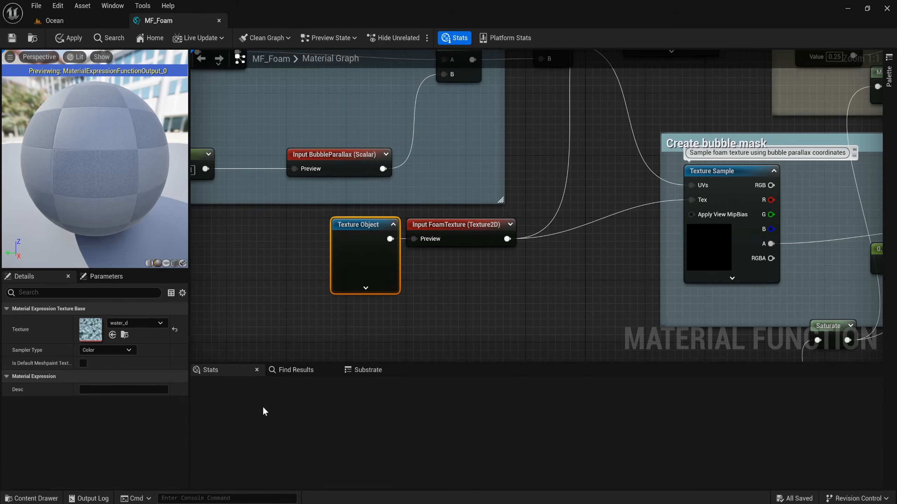
- Apply the texture changes to MF_Foam and close its editor
{"action": "right_click_drag", "start_coordinate": [285, 292], "coordinate": [275, 337]}
{"action": "scroll", "coordinate": [253, 280], "scroll_direction": "down", "scroll_amount": 1}
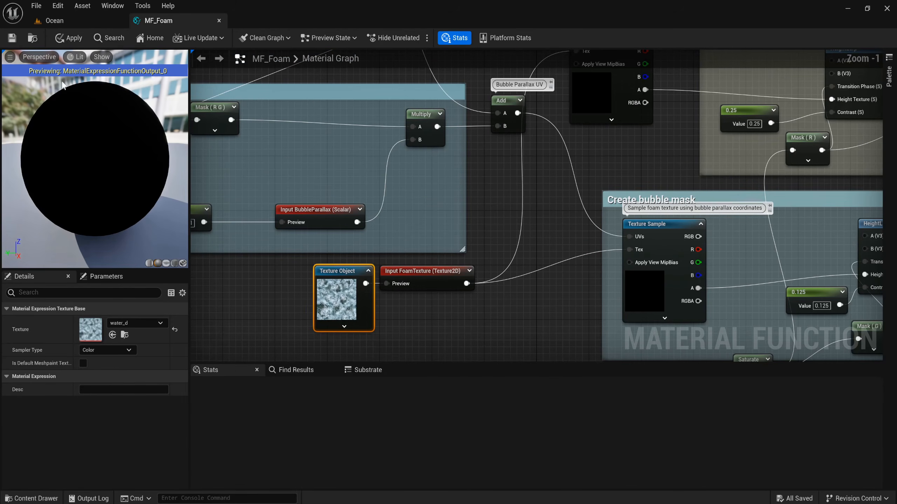
{"action": "left_click", "coordinate": [69, 38]}
{"action": "scroll", "coordinate": [315, 178], "scroll_direction": "down", "scroll_amount": 2}
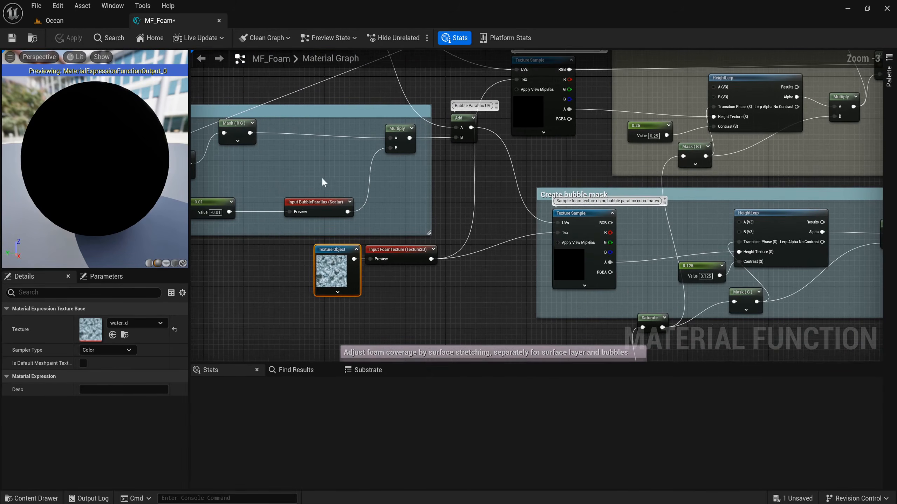
{"action": "left_click", "coordinate": [219, 21]}
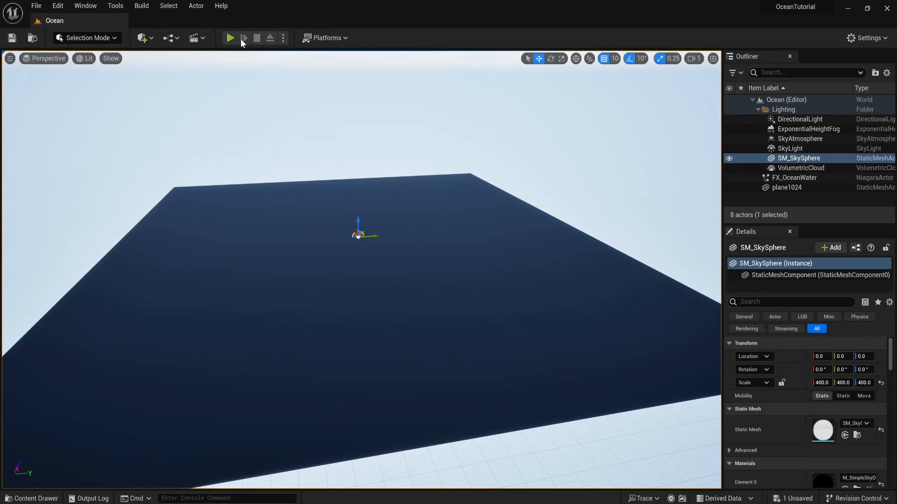
- Open the MF_GrabCascadeData_Pixel material function and dock its editor in the main window with the whole graph in view
{"action": "key", "text": "ctrl+space"}
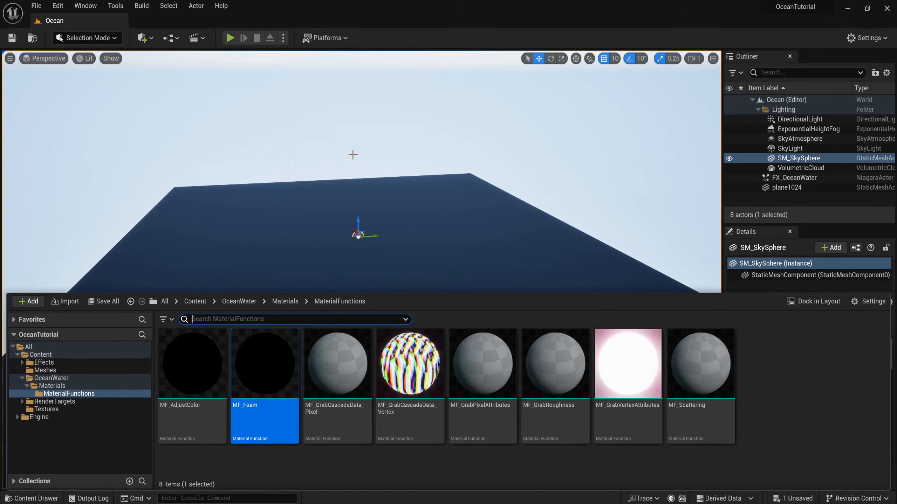
{"action": "double_click", "coordinate": [345, 373]}
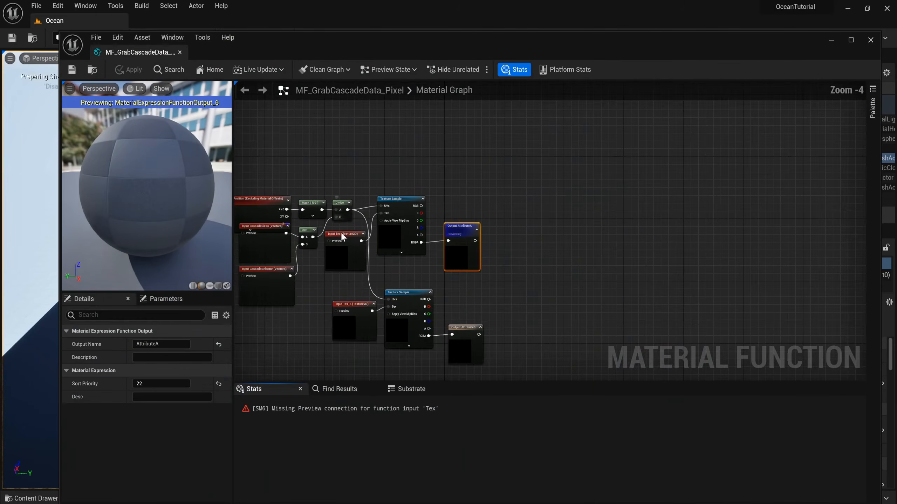
{"action": "right_click_drag", "start_coordinate": [352, 303], "coordinate": [490, 258]}
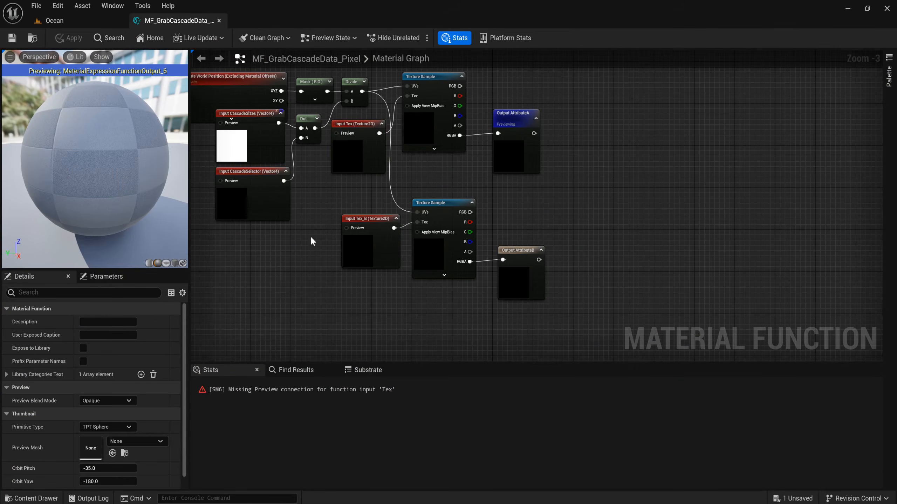
{"action": "right_click_drag", "start_coordinate": [317, 229], "coordinate": [339, 261]}
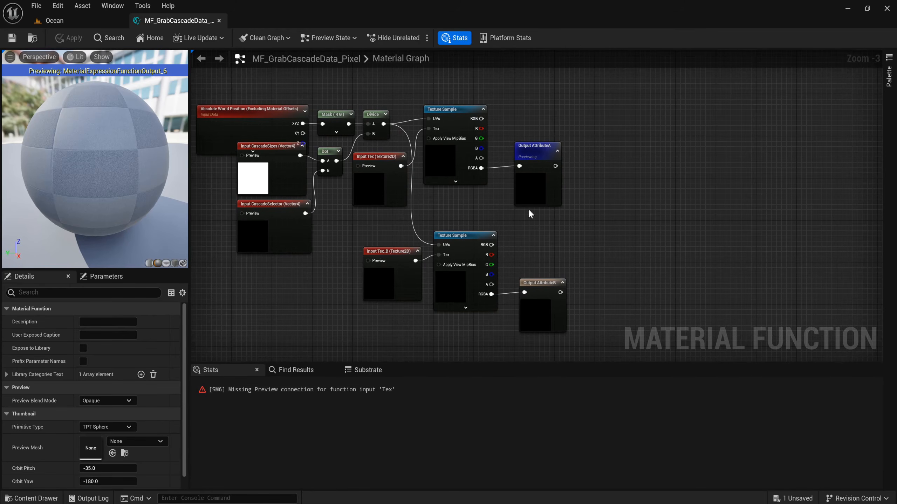
- Stop previewing the Output AttributeA node and close the MF_GrabCascadeData_Pixel editor
{"action": "left_click", "coordinate": [544, 177]}
{"action": "right_click", "coordinate": [543, 177]}
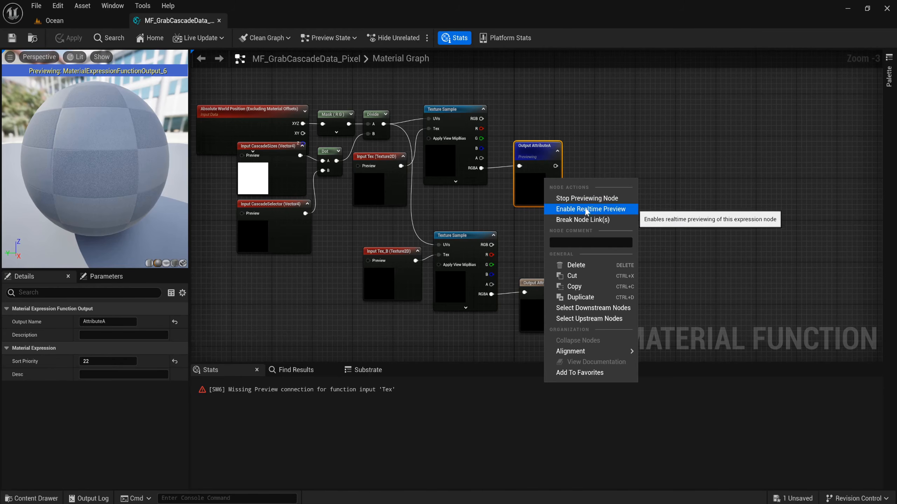
{"action": "left_click", "coordinate": [573, 198]}
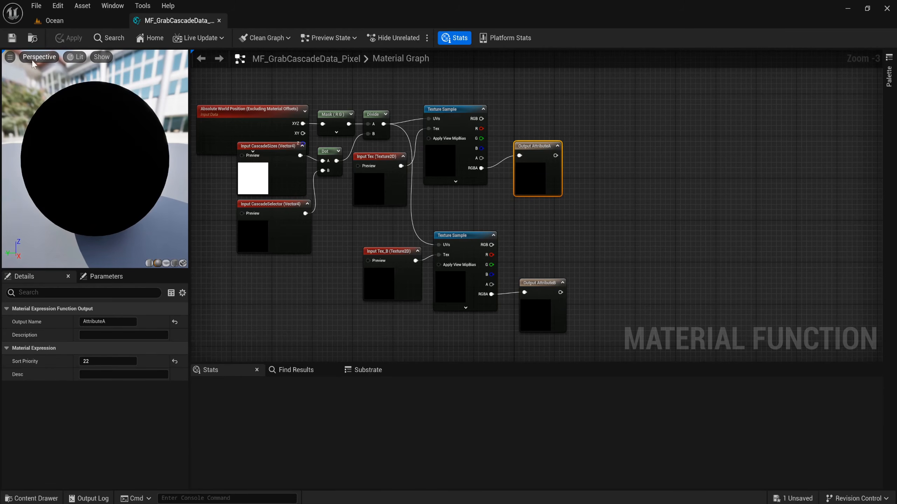
{"action": "left_click", "coordinate": [219, 20]}
- Open the MF_GrabCascadeData_Vertex material function and dock its editor in the main window with the whole graph in view
{"action": "key", "text": "ctrl+space"}
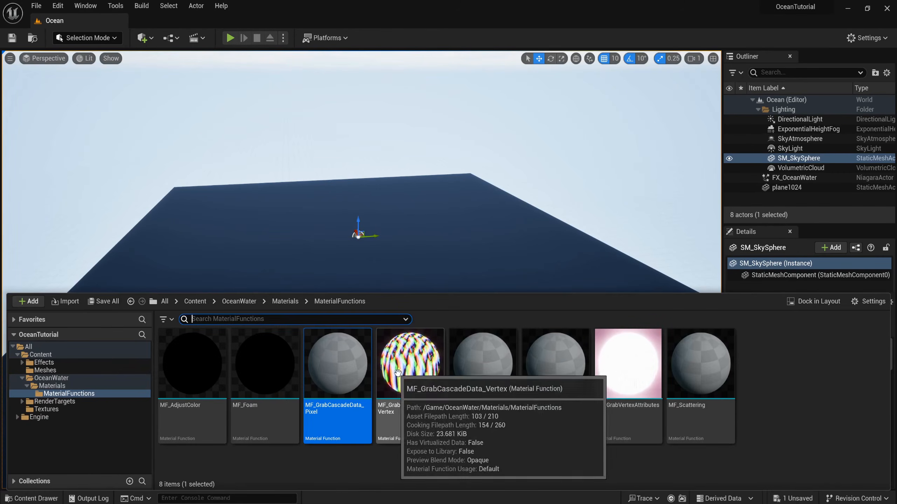
{"action": "double_click", "coordinate": [400, 371]}
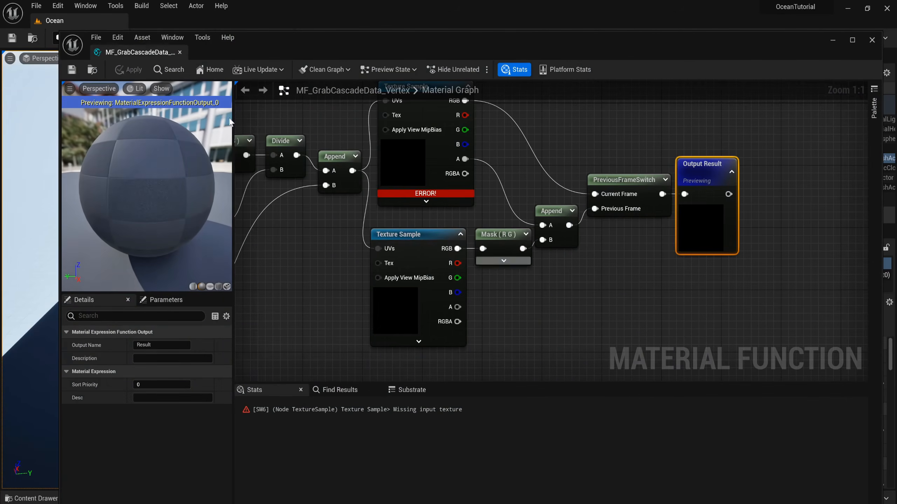
{"action": "left_click_drag", "start_coordinate": [136, 51], "coordinate": [173, 24]}
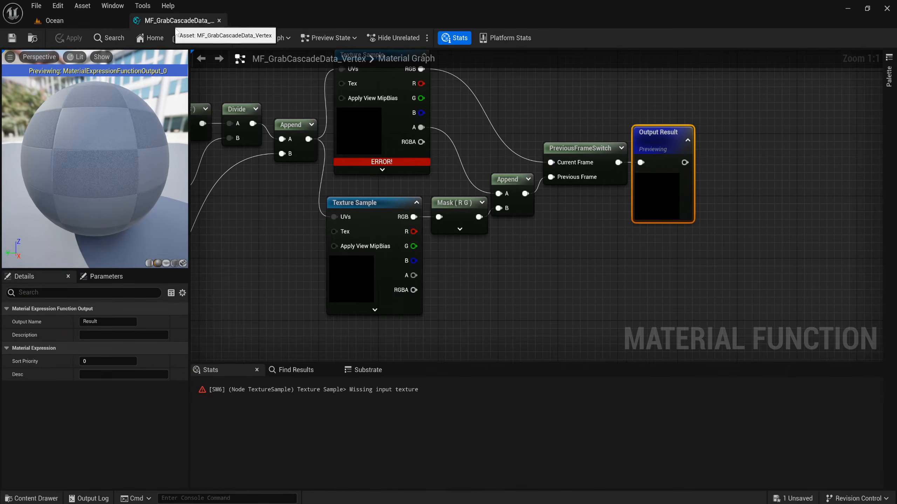
{"action": "right_click_drag", "start_coordinate": [308, 221], "coordinate": [470, 240]}
{"action": "scroll", "coordinate": [469, 241], "scroll_direction": "down", "scroll_amount": 3}
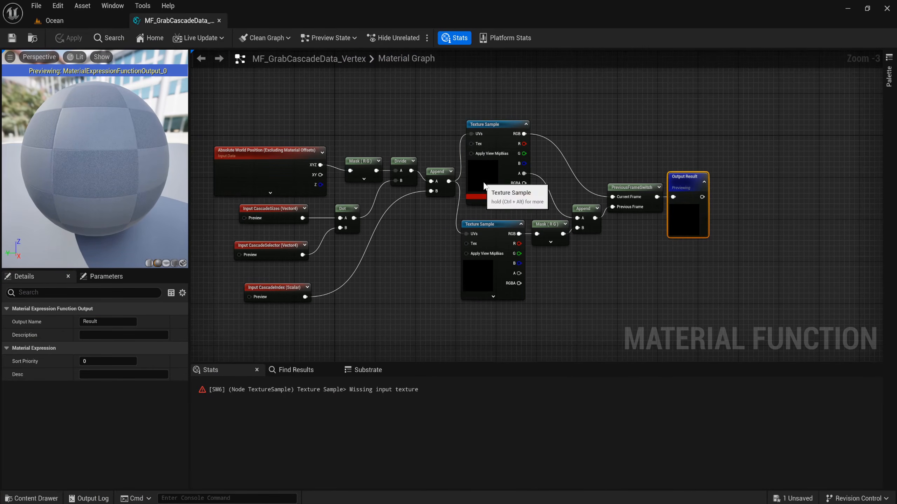
- Assign the RT_OceanWater_VertAttribs render target to the upper Texture Sample, which feeds the PreviousFrameSwitch's Current Frame
{"action": "left_click", "coordinate": [475, 178]}
{"action": "left_click", "coordinate": [136, 404]}
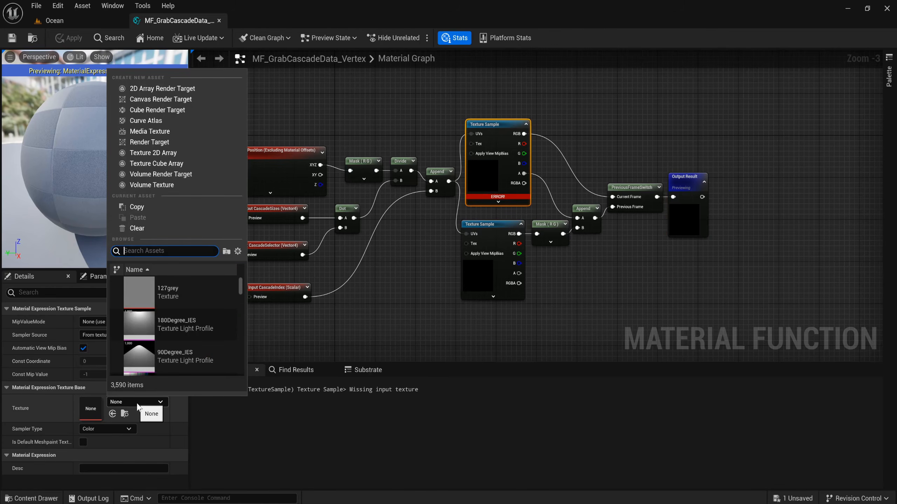
{"action": "type", "text": "vertex"}
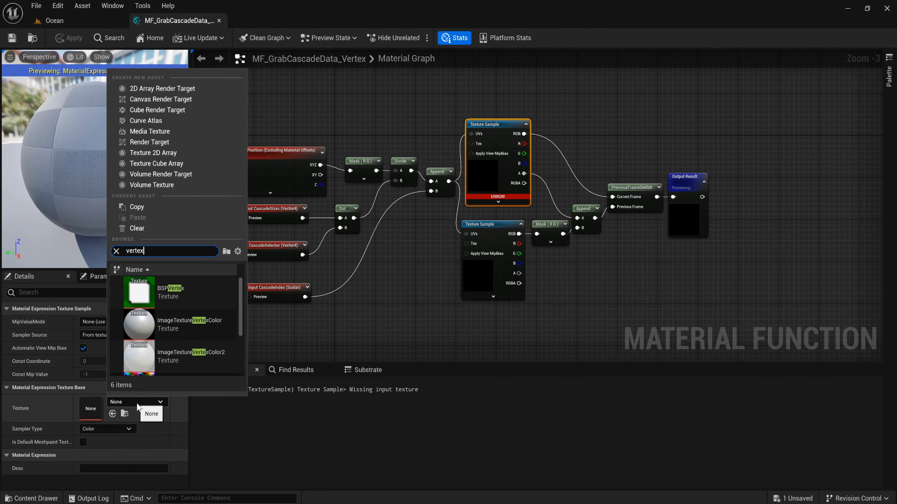
{"action": "scroll", "coordinate": [188, 352], "scroll_direction": "down", "scroll_amount": 3}
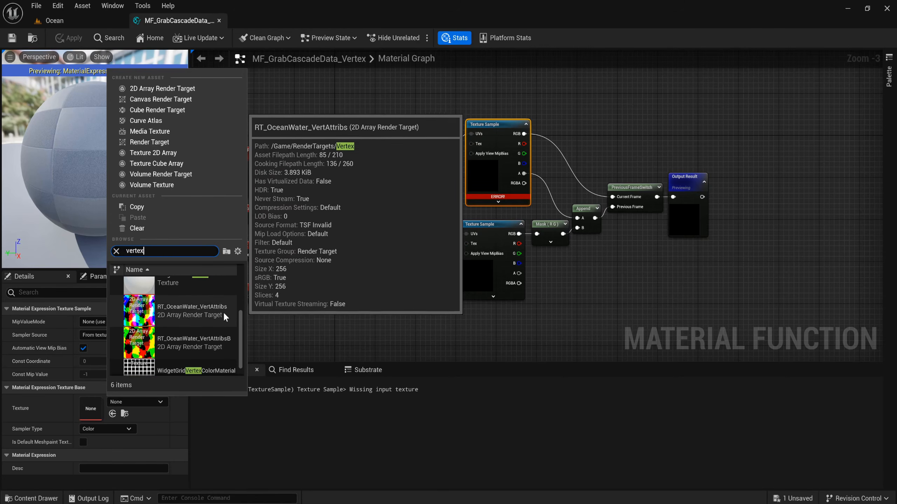
{"action": "left_click", "coordinate": [213, 308]}
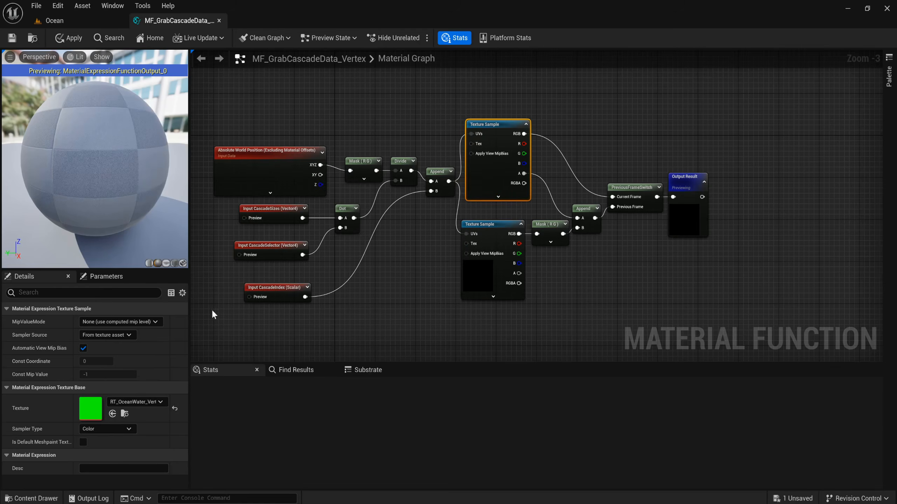
- Assign the RT_OceanWater_VertAttribsB render target to the Texture Sample feeding the Mask (R G) node, and apply, save and close the function
{"action": "left_click", "coordinate": [485, 279]}
{"action": "left_click", "coordinate": [137, 402]}
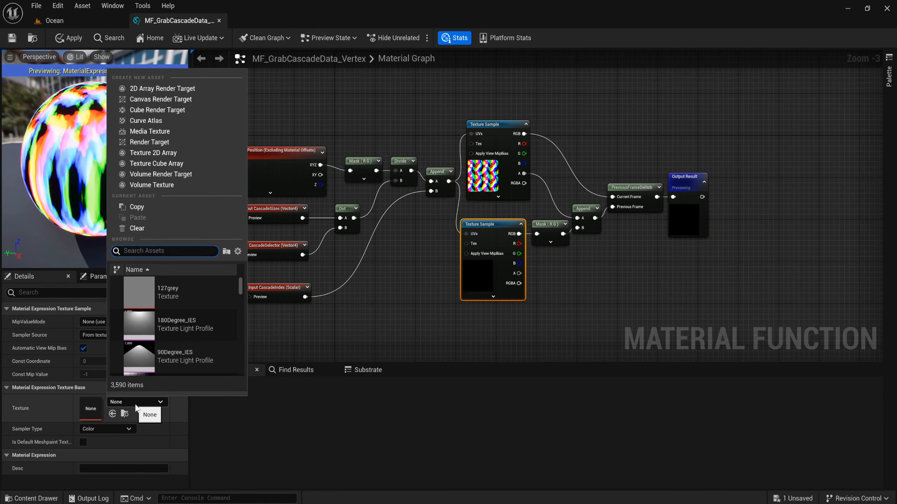
{"action": "type", "text": "vert"}
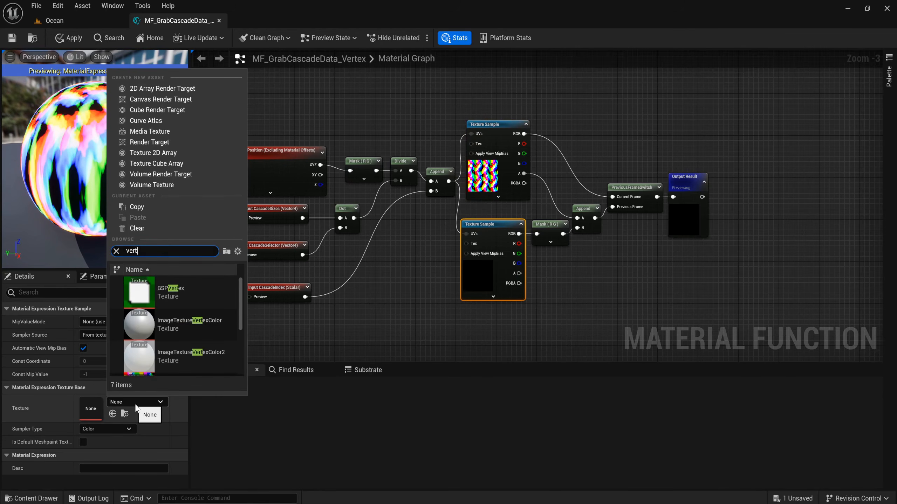
{"action": "scroll", "coordinate": [164, 346], "scroll_direction": "down", "scroll_amount": 3}
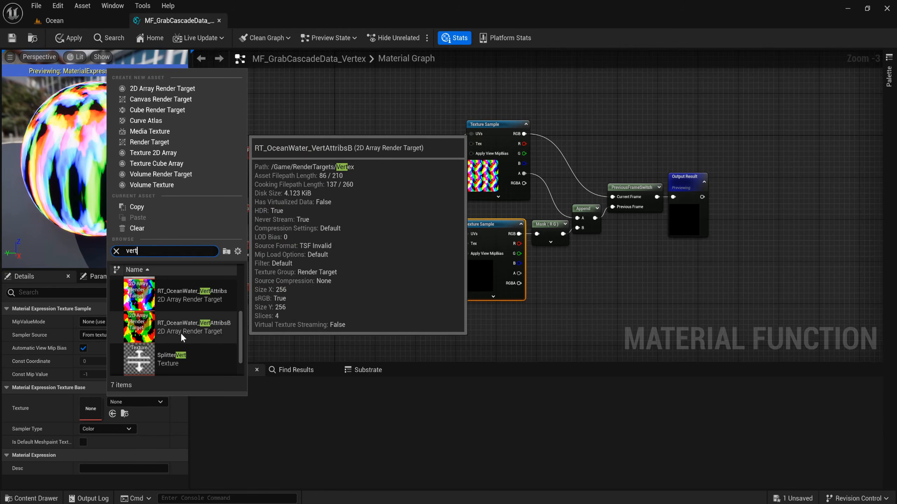
{"action": "left_click", "coordinate": [181, 332]}
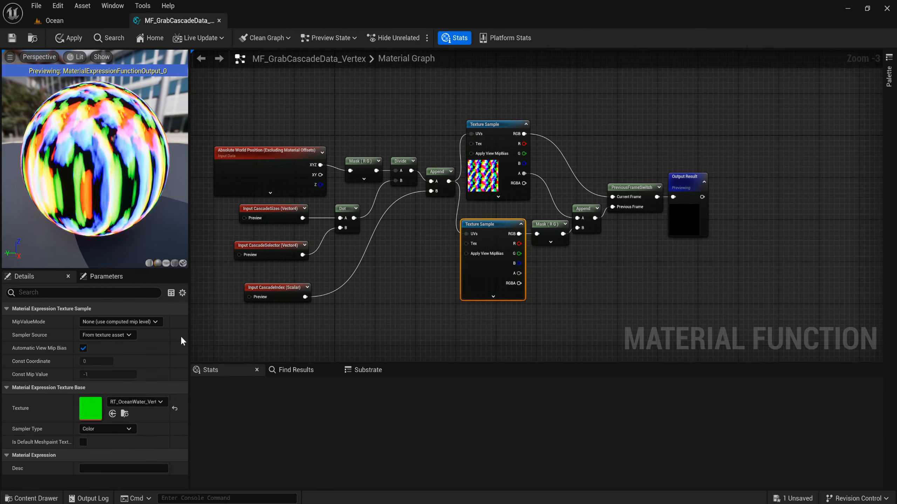
{"action": "left_click", "coordinate": [52, 41]}
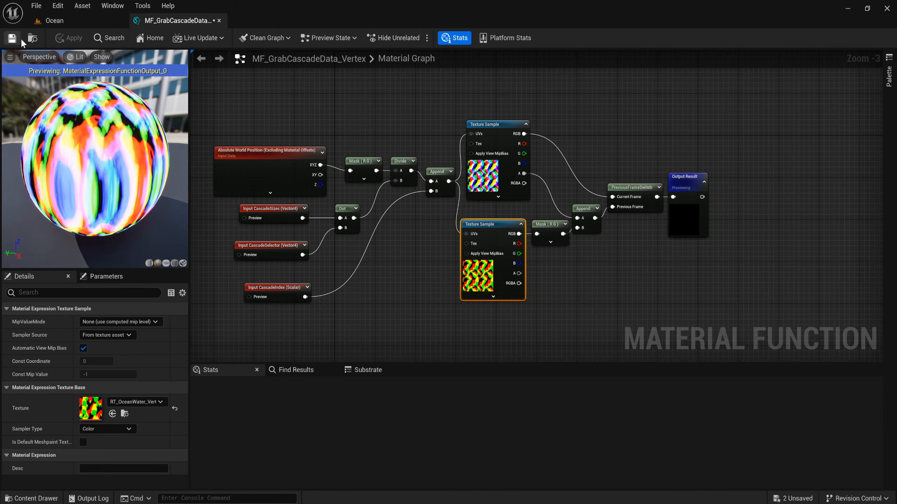
{"action": "left_click", "coordinate": [219, 20]}
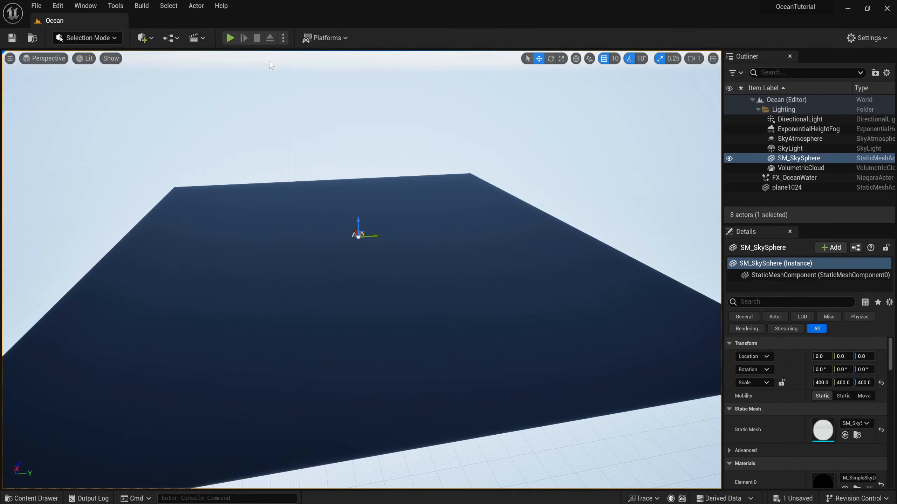
- Open the MF_GrabPixelAttributes material function and dock its editor in the main window
{"action": "key", "text": "ctrl+space"}
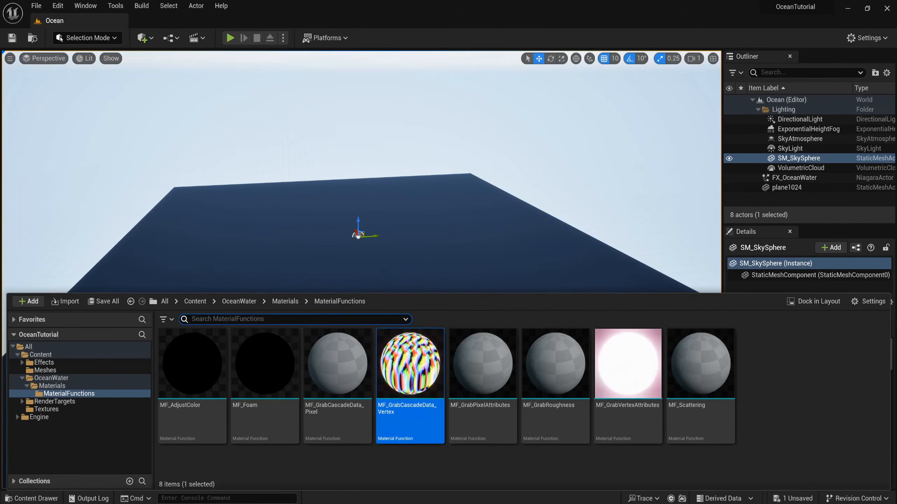
{"action": "double_click", "coordinate": [494, 375]}
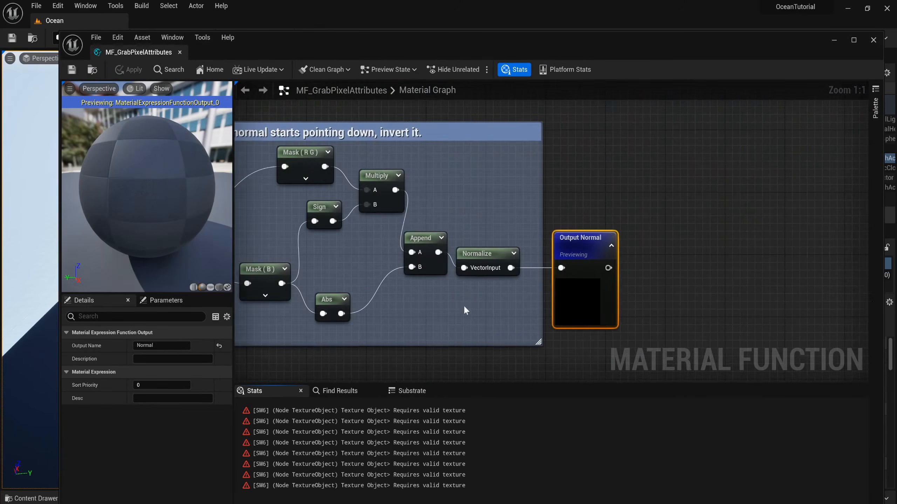
{"action": "right_click_drag", "start_coordinate": [305, 245], "coordinate": [696, 157]}
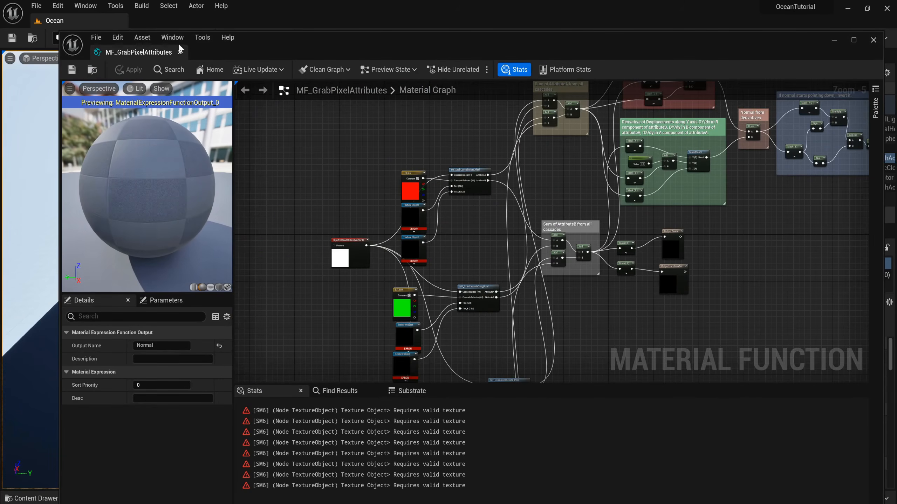
{"action": "left_click_drag", "start_coordinate": [159, 54], "coordinate": [200, 25]}
- Assign the RT_OceanPixelAttribs_Casc0 render target to the upper Texture Object below the red 1,0,0,0 constant, feeding the Tex input
{"action": "scroll", "coordinate": [374, 183], "scroll_direction": "up", "scroll_amount": 6}
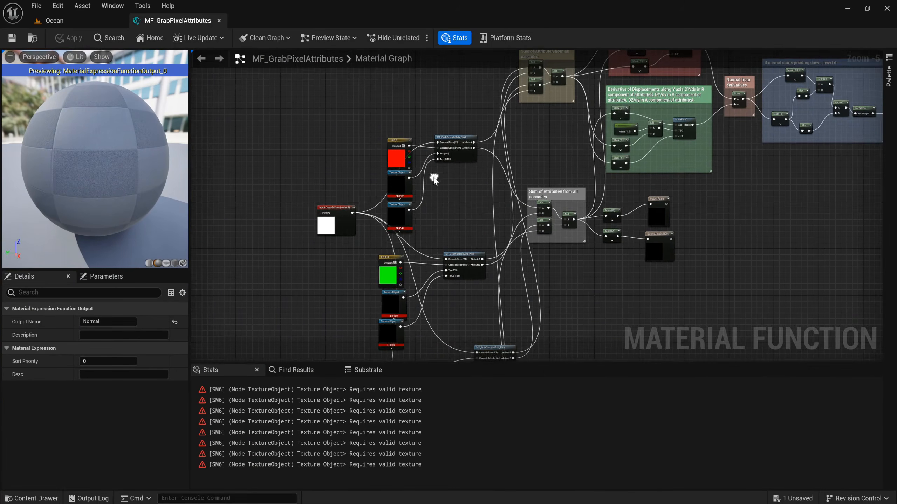
{"action": "left_click", "coordinate": [374, 184]}
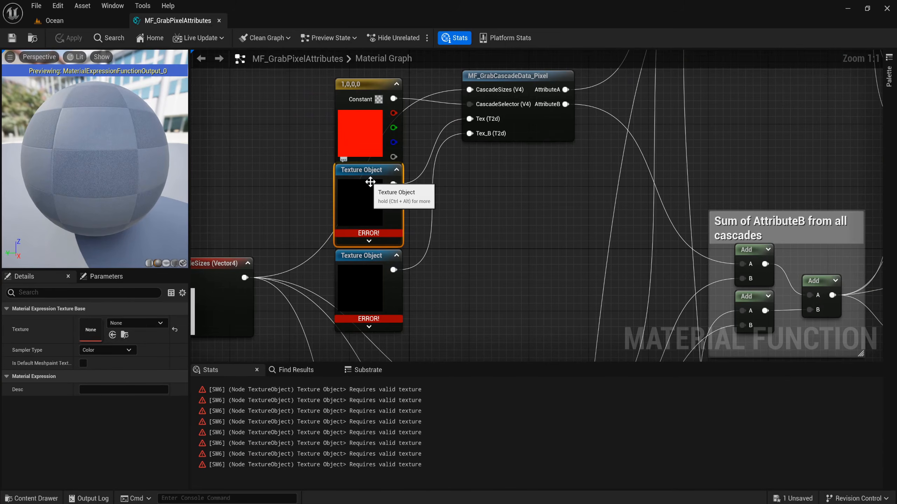
{"action": "left_click", "coordinate": [137, 324]}
{"action": "type", "text": "trib"}
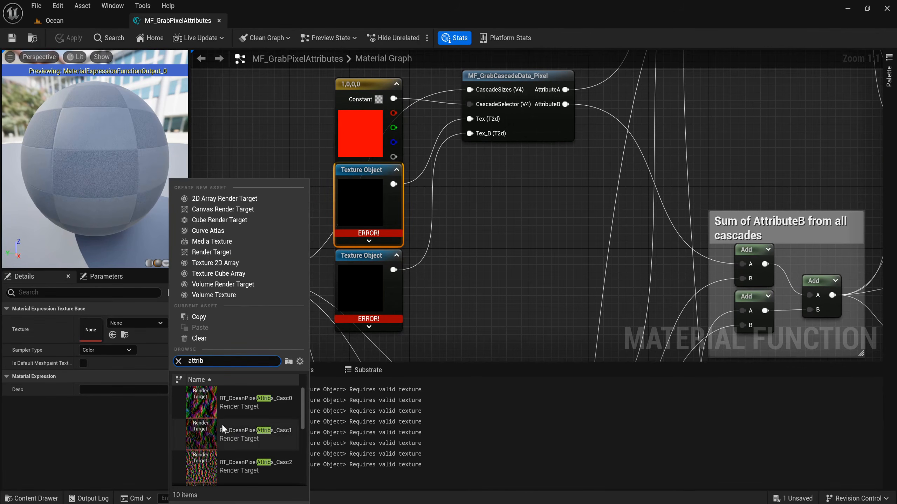
{"action": "left_click", "coordinate": [280, 401]}
- Assign the RT_OceanPixelAttribsB_Casc0 render target to the red cascade's lower Texture Object, which feeds Tex_B
{"action": "right_click_drag", "start_coordinate": [504, 279], "coordinate": [520, 197]}
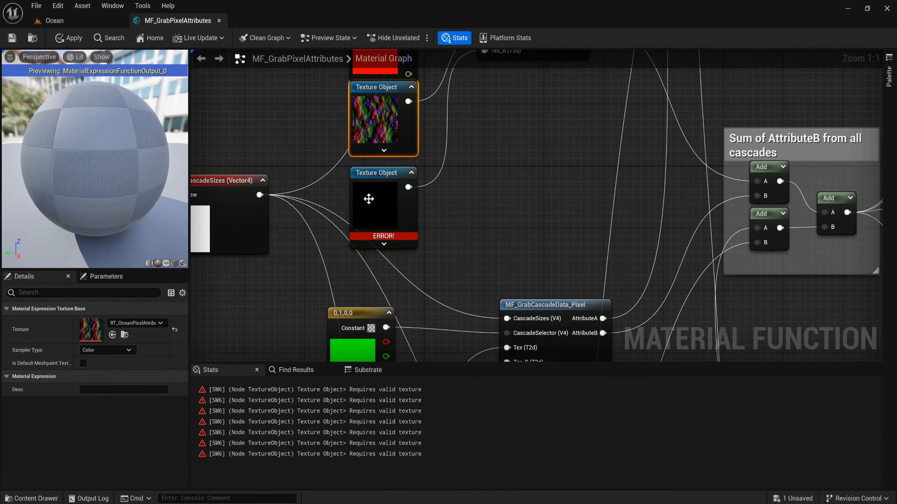
{"action": "left_click", "coordinate": [368, 197]}
{"action": "left_click", "coordinate": [132, 323]}
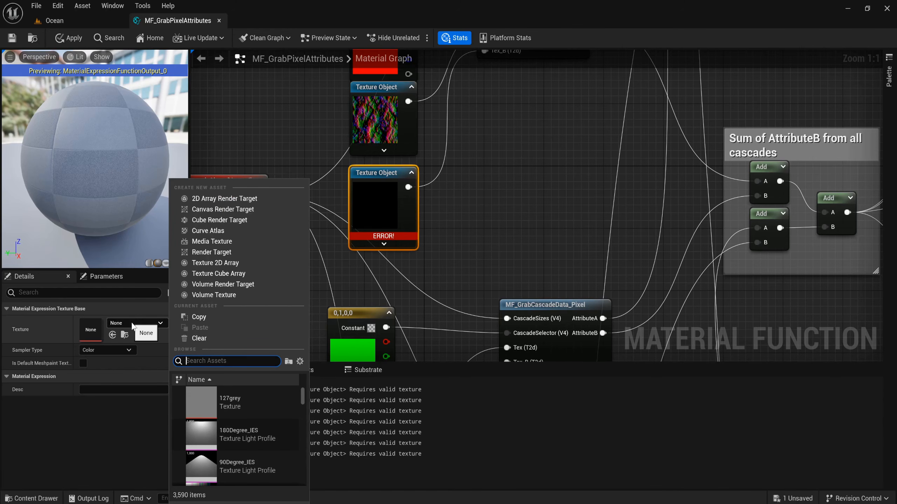
{"action": "type", "text": "casc0"}
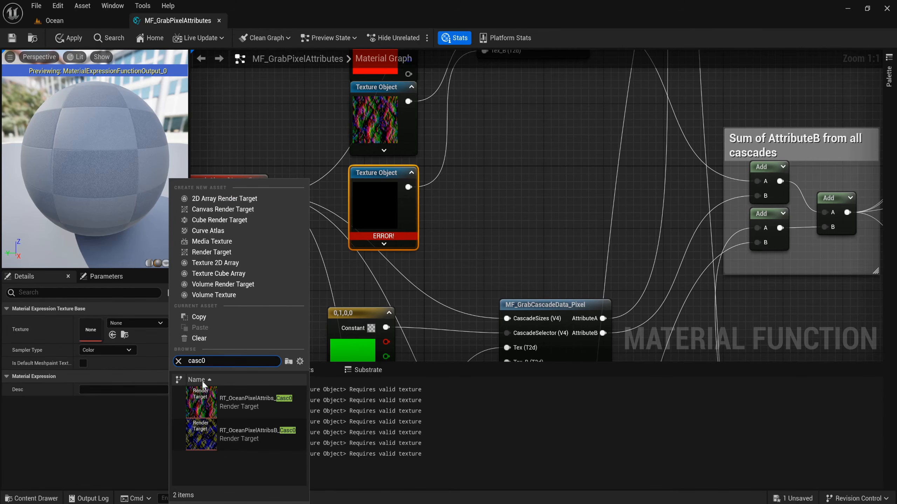
{"action": "left_click", "coordinate": [280, 431]}
- Assign the RT_OceanPixelAttribs_Casc1 render target to the upper Texture Object below the green 0,1,0,0 constant
{"action": "right_click_drag", "start_coordinate": [427, 257], "coordinate": [419, 98]}
{"action": "scroll", "coordinate": [389, 173], "scroll_direction": "down", "scroll_amount": 2}
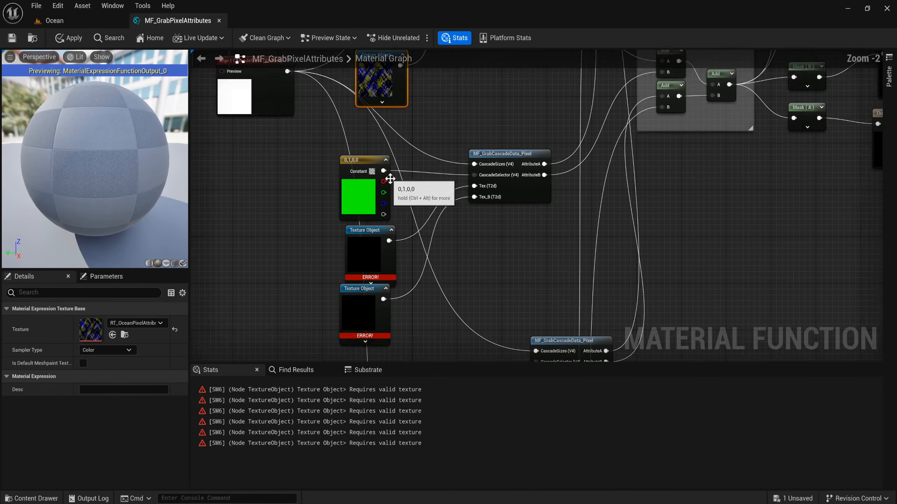
{"action": "right_click_drag", "start_coordinate": [420, 235], "coordinate": [375, 148]}
{"action": "left_click", "coordinate": [323, 175]}
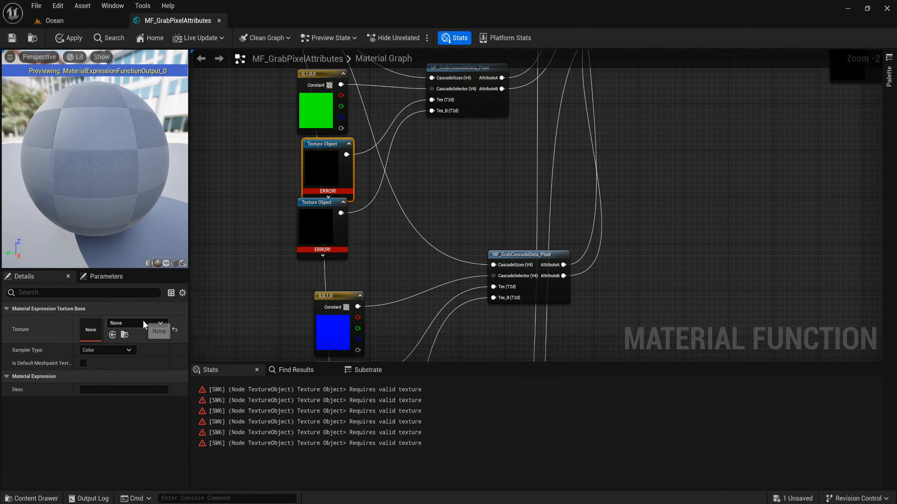
{"action": "left_click", "coordinate": [143, 323]}
{"action": "type", "text": "casc1"}
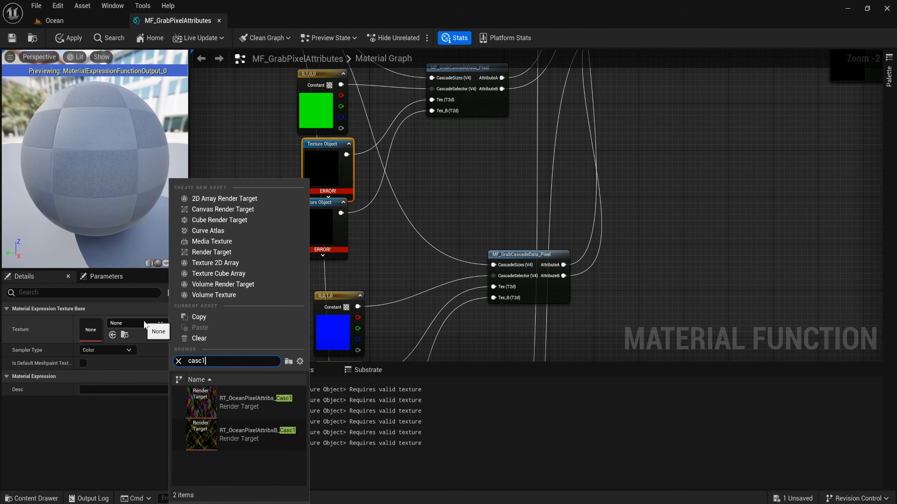
{"action": "left_click", "coordinate": [276, 401]}
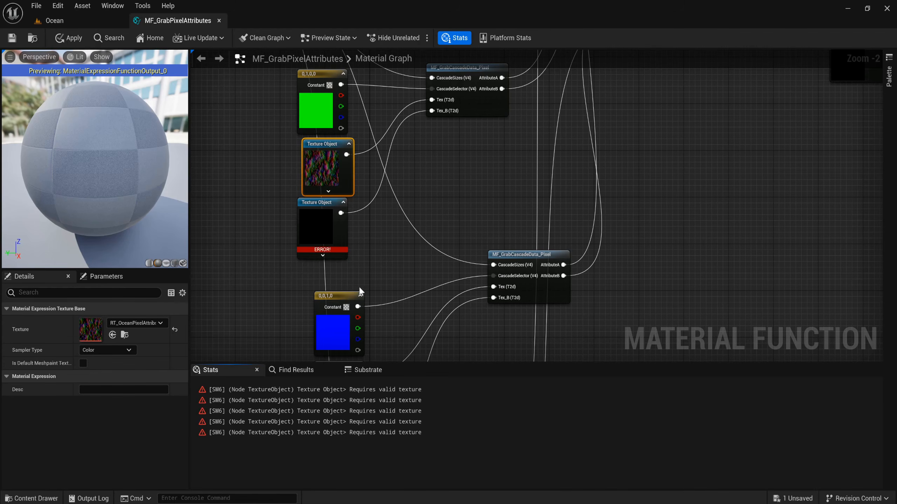
- Assign the RT_OceanPixelAttribsB_Casc1 render target to the green cascade's lower Texture Object, which feeds Tex_B
{"action": "left_click", "coordinate": [323, 226]}
{"action": "left_click", "coordinate": [149, 326]}
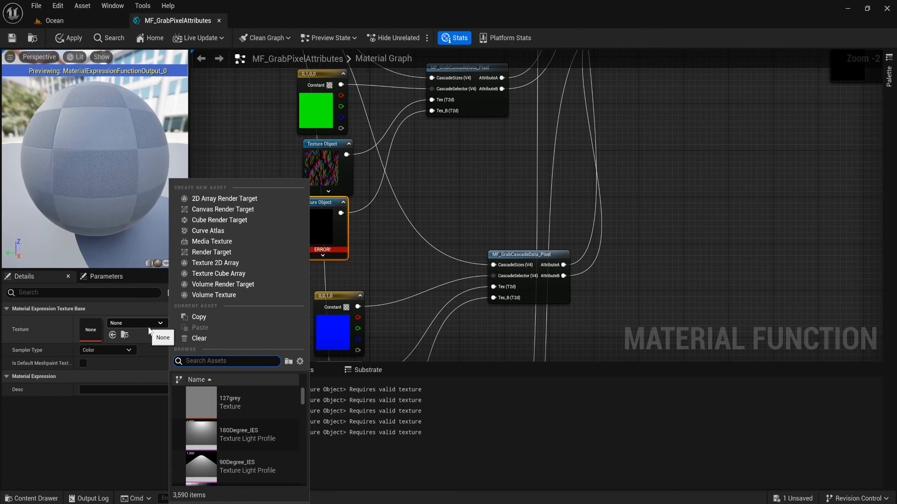
{"action": "type", "text": "casc1"}
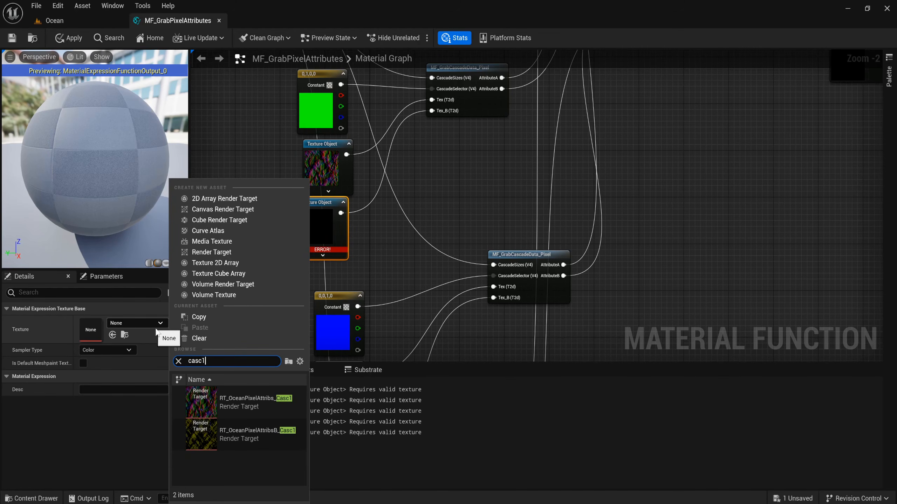
{"action": "left_click", "coordinate": [260, 430]}
- Assign the RT_OceanPixelAttribs_Casc2 render target to the upper Texture Object below the blue 0,0,1,0 constant
{"action": "right_click_drag", "start_coordinate": [404, 255], "coordinate": [381, 86]}
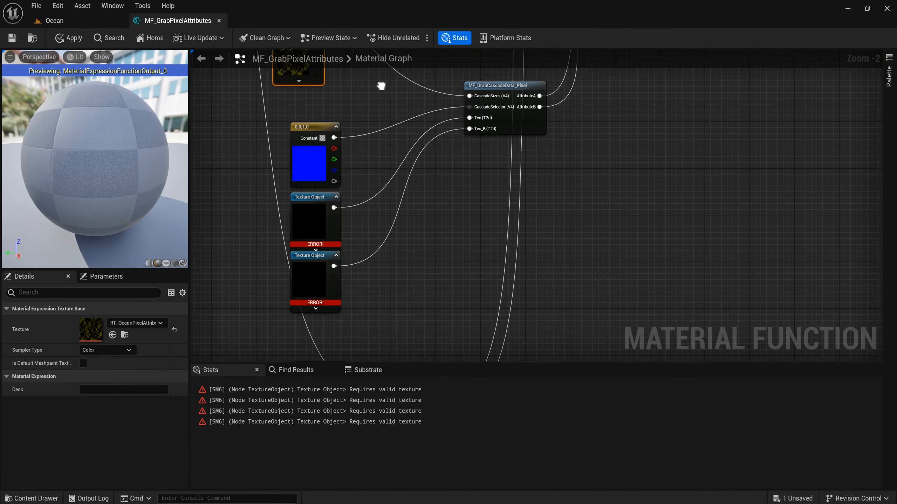
{"action": "left_click", "coordinate": [304, 226]}
{"action": "left_click", "coordinate": [160, 323]}
{"action": "type", "text": "attribs"}
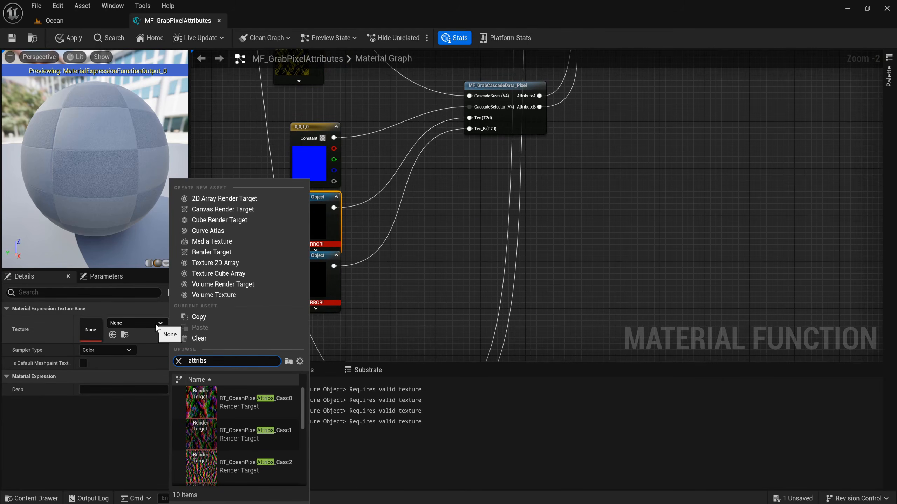
{"action": "left_click", "coordinate": [272, 460]}
- Assign the RT_OceanPixelAttribsB_Casc2 render target to the blue cascade's lower Texture Object, which feeds Tex_B
{"action": "right_click_drag", "start_coordinate": [366, 321], "coordinate": [354, 276]}
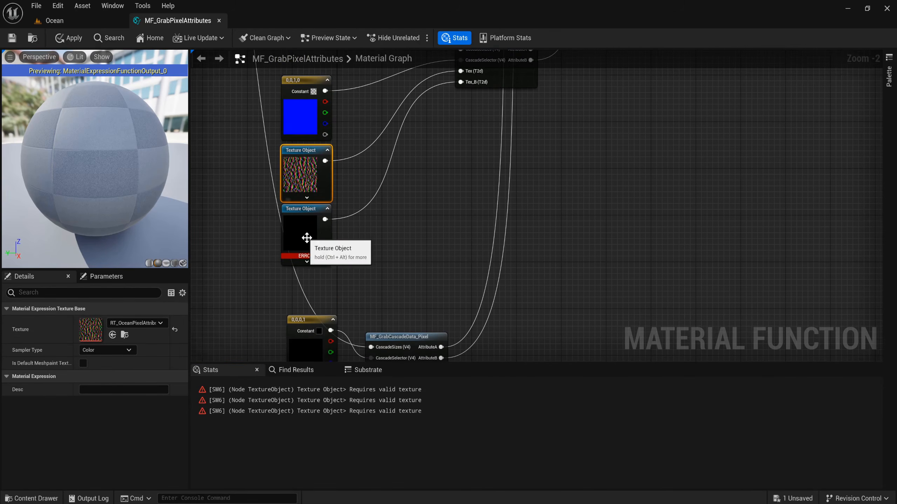
{"action": "left_click", "coordinate": [300, 234]}
{"action": "left_click", "coordinate": [135, 324]}
{"action": "type", "text": "cas"}
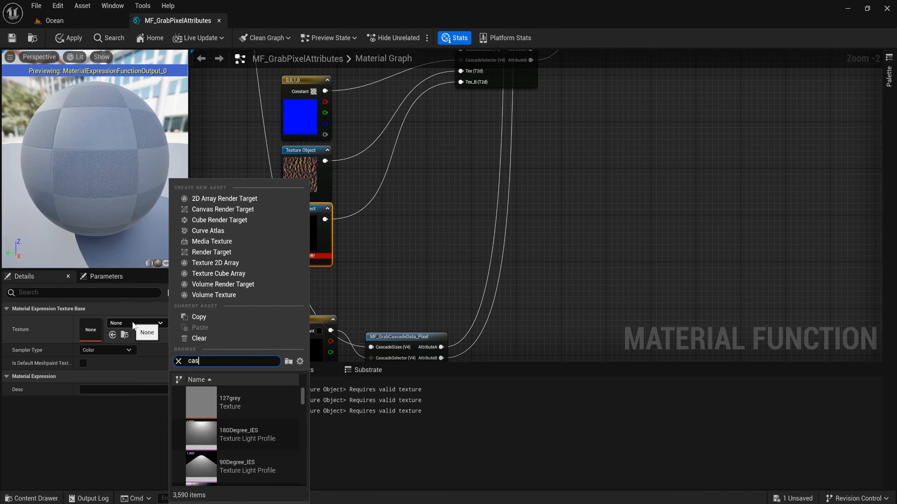
{"action": "type", "text": "c2"}
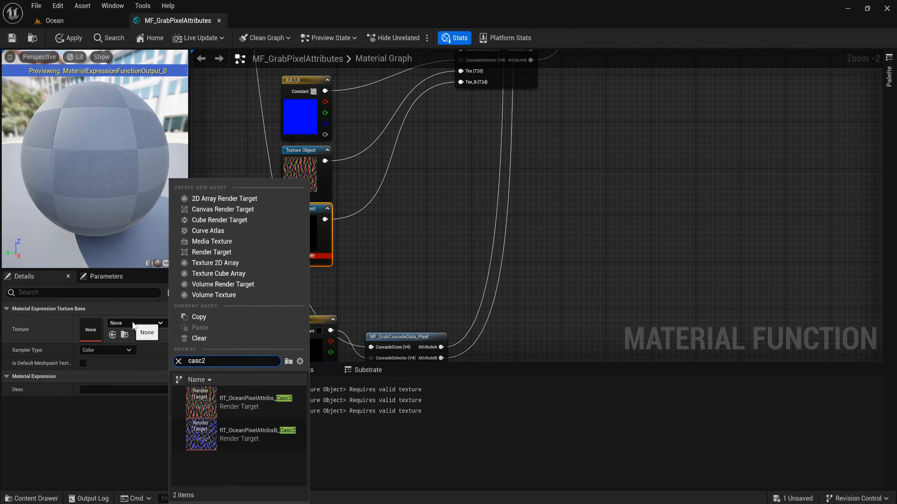
{"action": "left_click", "coordinate": [278, 439]}
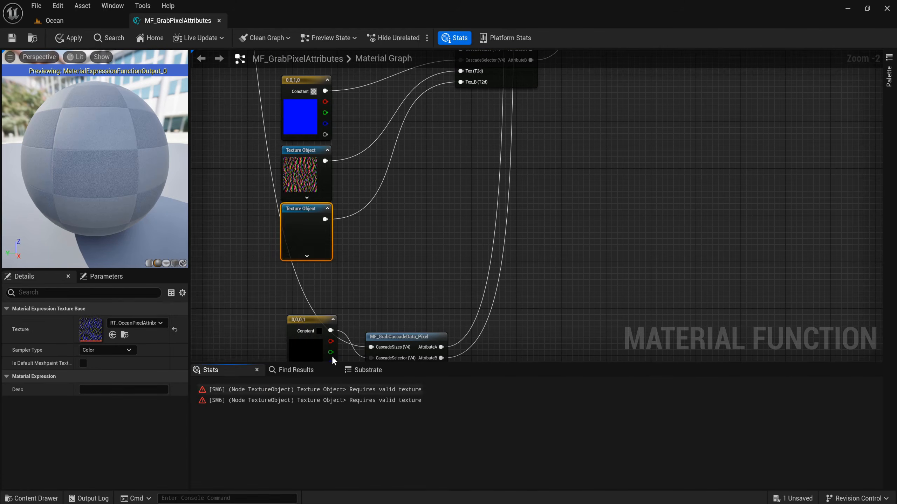
- Assign the RT_OceanPixelAttribs_Casc3 render target to the upper Texture Object below the black 0,0,0,1 constant
{"action": "right_click_drag", "start_coordinate": [349, 275], "coordinate": [352, 63]}
{"action": "left_click", "coordinate": [292, 191]}
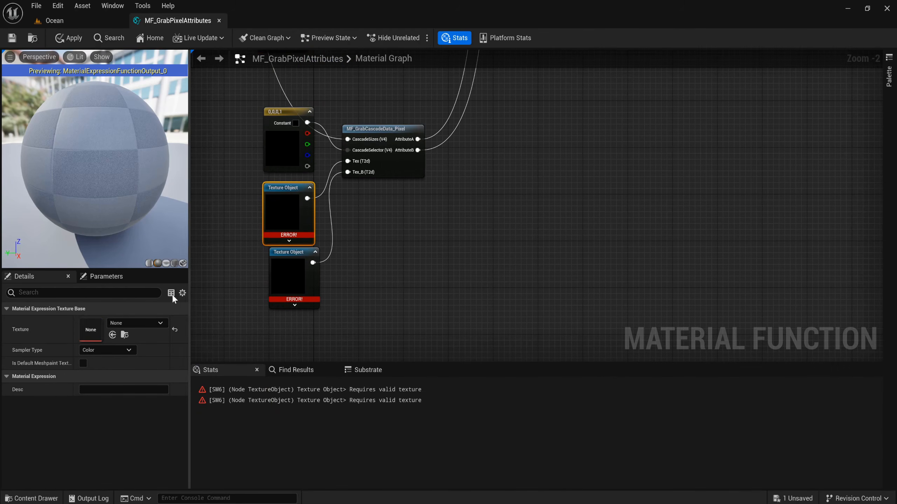
{"action": "left_click", "coordinate": [143, 327]}
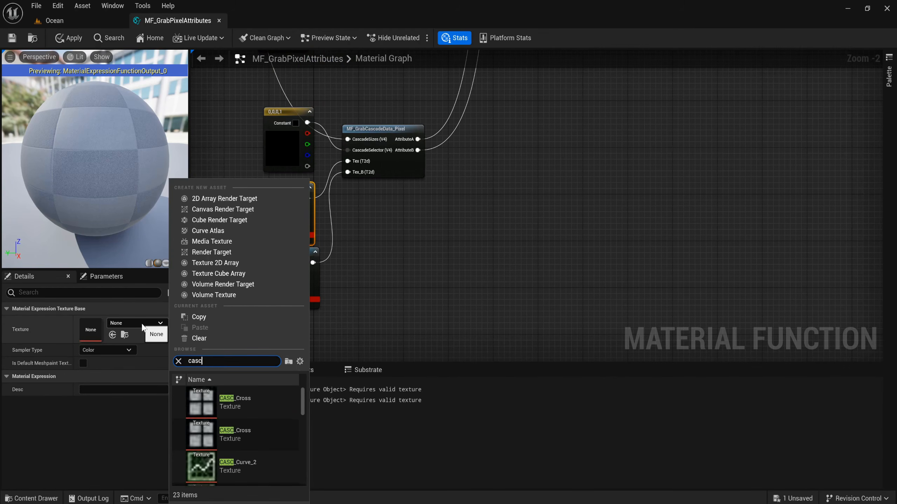
{"action": "type", "text": "3"}
{"action": "left_click", "coordinate": [262, 400]}
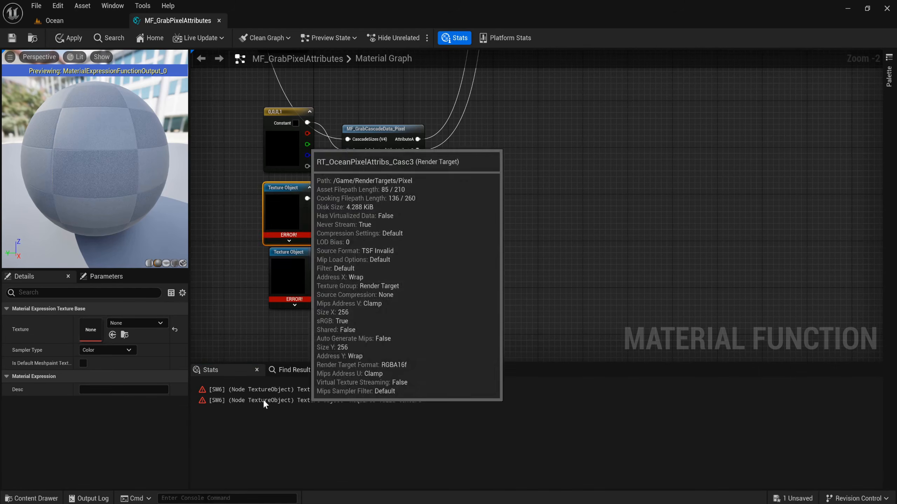
- Assign the RT_OceanPixelAttribsB_Casc3 render target to the 0,0,0,1 cascade's lower Texture Object, which feeds Tex_B
{"action": "left_click", "coordinate": [301, 285]}
{"action": "left_click", "coordinate": [142, 327]}
{"action": "type", "text": "cas"}
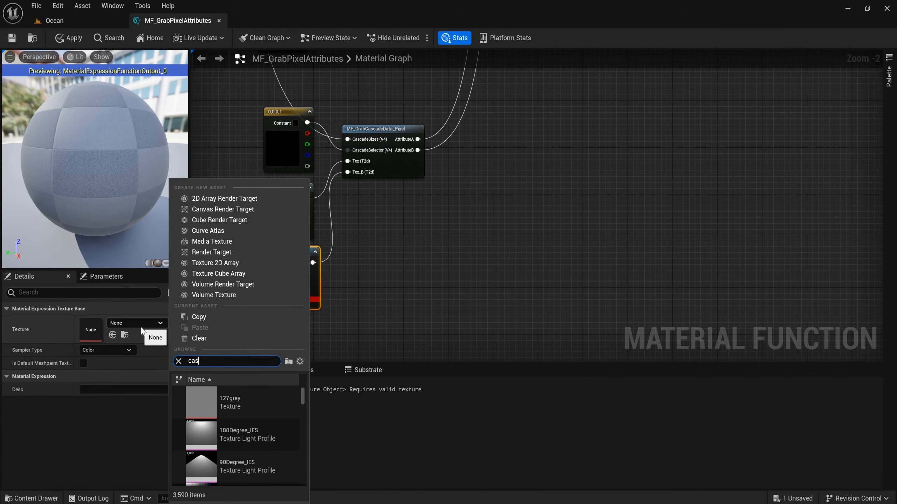
{"action": "type", "text": "c3"}
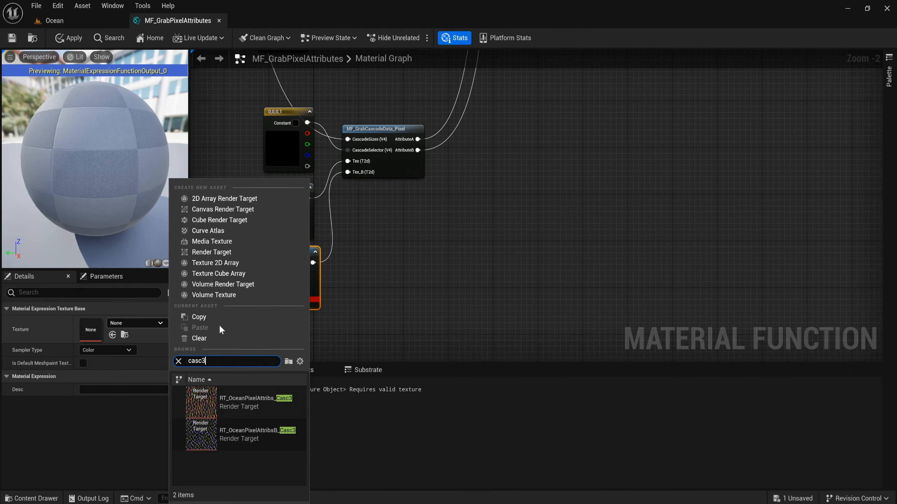
{"action": "left_click", "coordinate": [266, 430]}
- Apply the texture assignments in MF_GrabPixelAttributes and close its editor
{"action": "scroll", "coordinate": [375, 279], "scroll_direction": "down", "scroll_amount": 5}
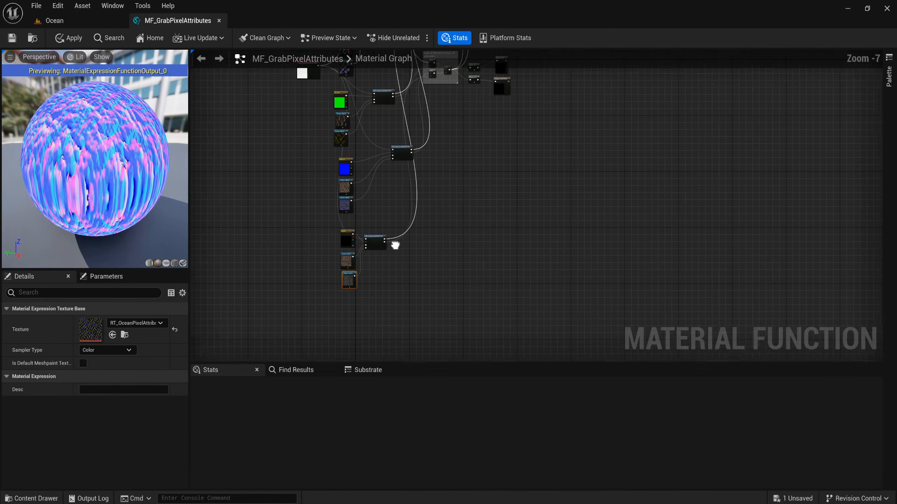
{"action": "right_click_drag", "start_coordinate": [395, 245], "coordinate": [320, 316]}
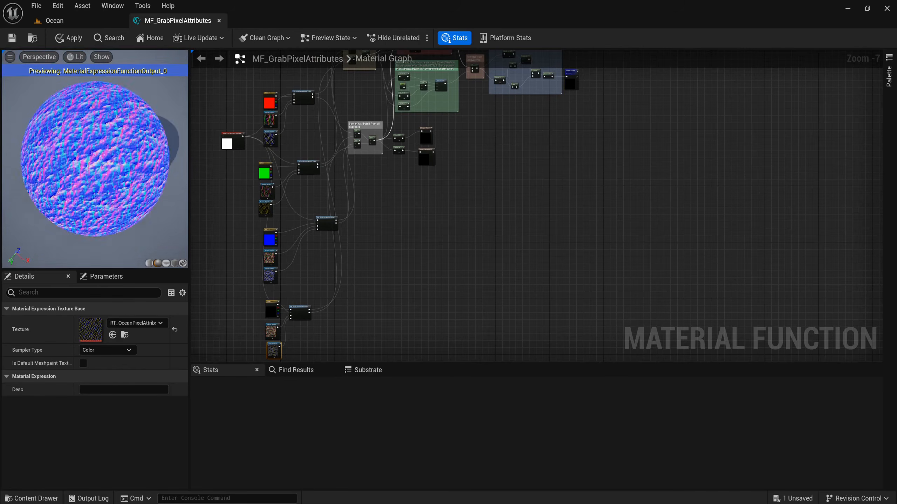
{"action": "right_click_drag", "start_coordinate": [492, 141], "coordinate": [380, 260]}
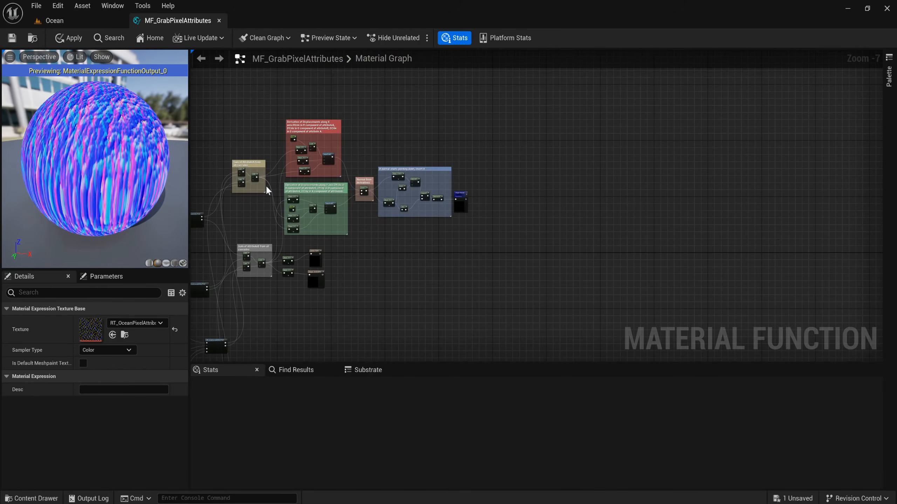
{"action": "scroll", "coordinate": [266, 187], "scroll_direction": "up", "scroll_amount": 2}
{"action": "left_click", "coordinate": [69, 38]}
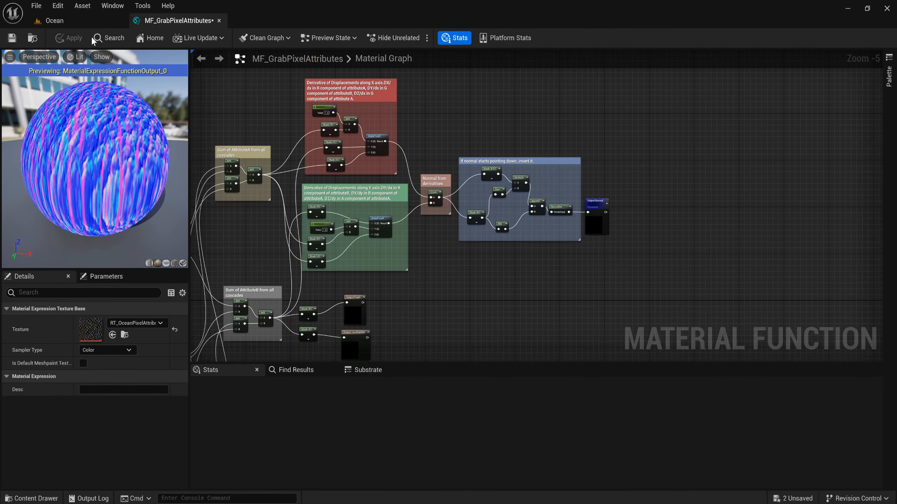
{"action": "left_click", "coordinate": [219, 21]}
- Open the MF_GrabRoughness material function and inspect the settings of the Texture Sample that reads the roughness render target
{"action": "key", "text": "ctrl+space"}
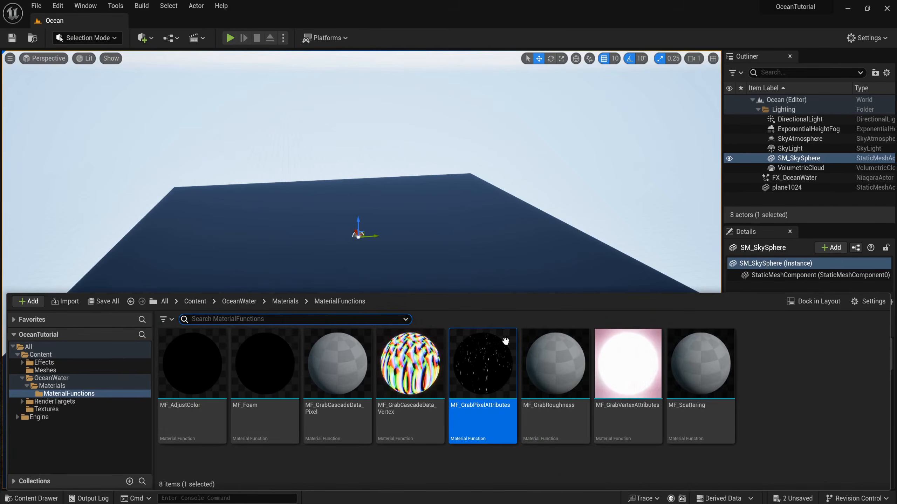
{"action": "double_click", "coordinate": [561, 385]}
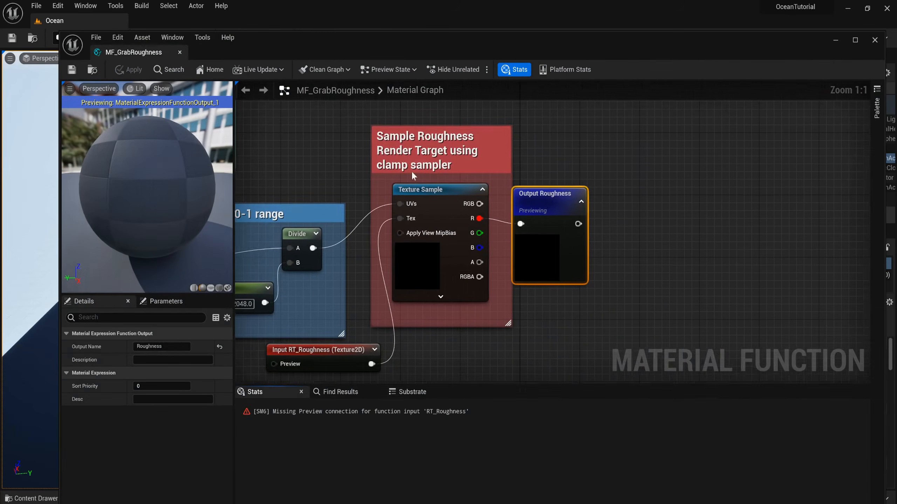
{"action": "scroll", "coordinate": [411, 171], "scroll_direction": "down", "scroll_amount": 5}
{"action": "right_click_drag", "start_coordinate": [434, 188], "coordinate": [611, 197]}
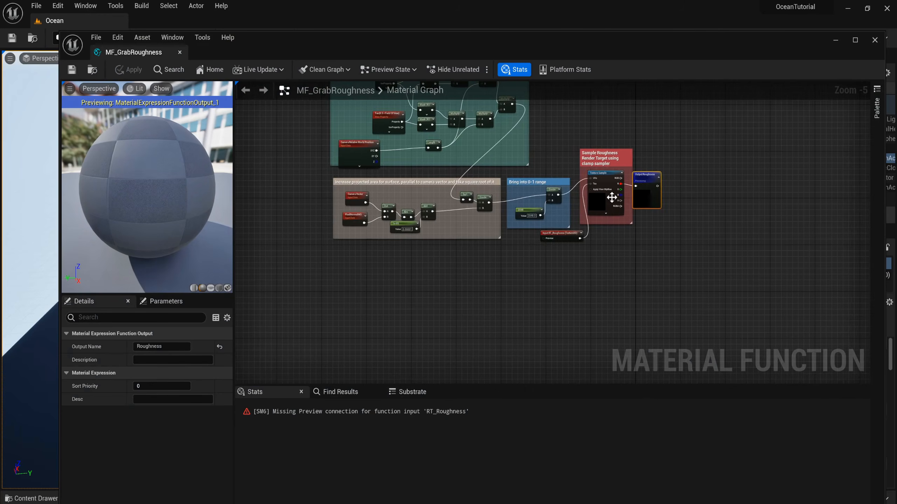
{"action": "scroll", "coordinate": [611, 197], "scroll_direction": "up", "scroll_amount": 4}
{"action": "left_click", "coordinate": [611, 200]}
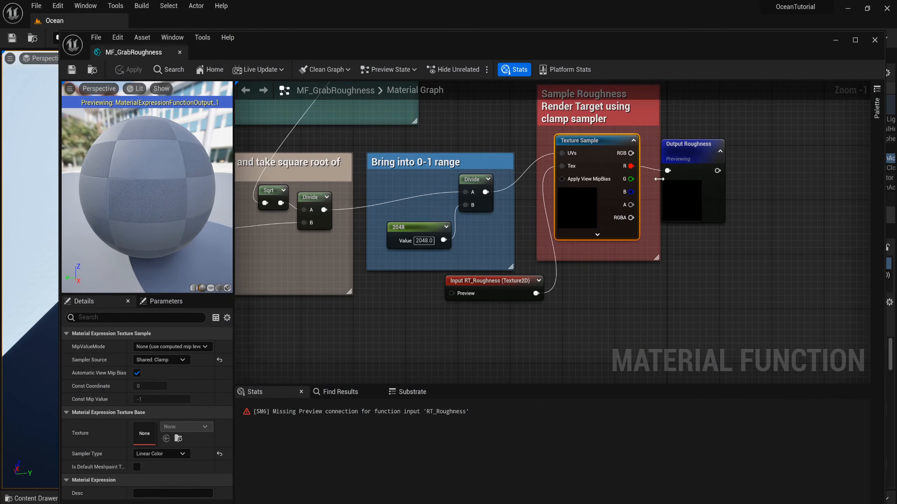
- Stop previewing the Output Roughness node in MF_GrabRoughness and close the function's editor
{"action": "left_click", "coordinate": [690, 176]}
{"action": "right_click", "coordinate": [692, 177]}
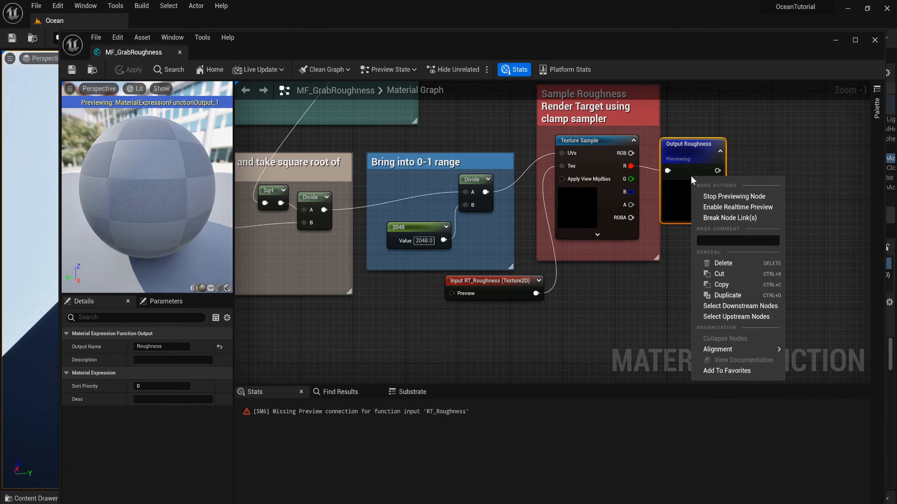
{"action": "left_click", "coordinate": [720, 197]}
{"action": "scroll", "coordinate": [654, 231], "scroll_direction": "down", "scroll_amount": 2}
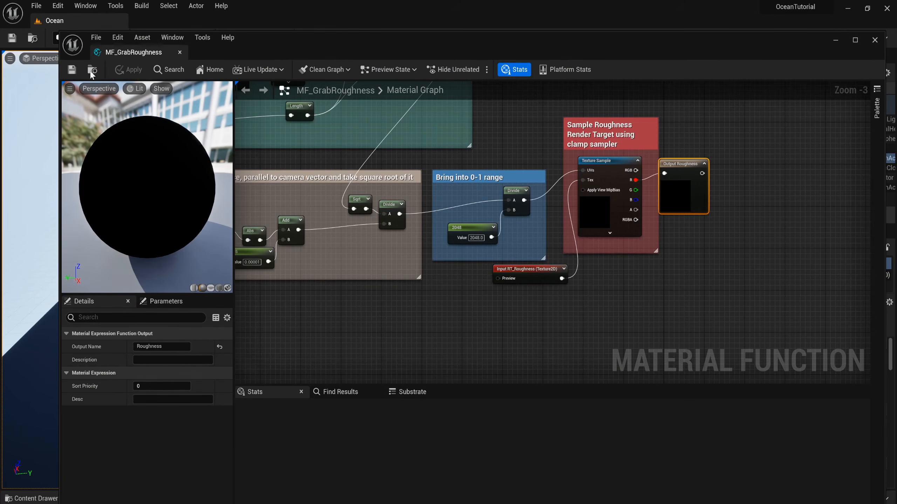
{"action": "left_click", "coordinate": [180, 53]}
- Open the MF_GrabVertexAttributes material function, check its whole graph for missing textures, and close it
{"action": "key", "text": "ctrl+space"}
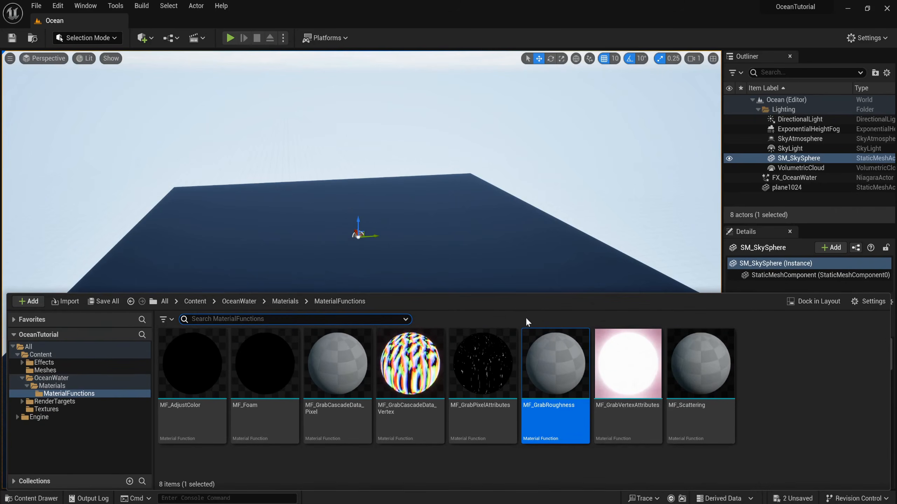
{"action": "double_click", "coordinate": [633, 383]}
{"action": "scroll", "coordinate": [471, 292], "scroll_direction": "down", "scroll_amount": 5}
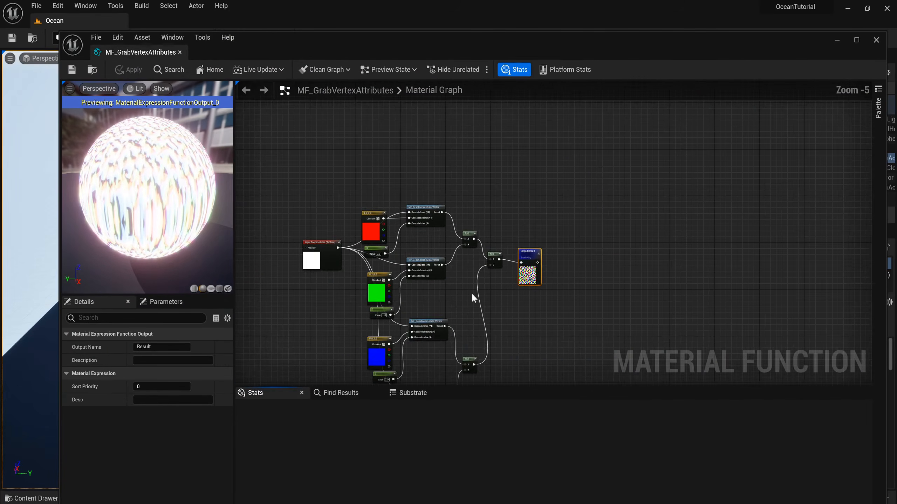
{"action": "right_click_drag", "start_coordinate": [473, 298], "coordinate": [534, 193]}
{"action": "left_click", "coordinate": [179, 53]}
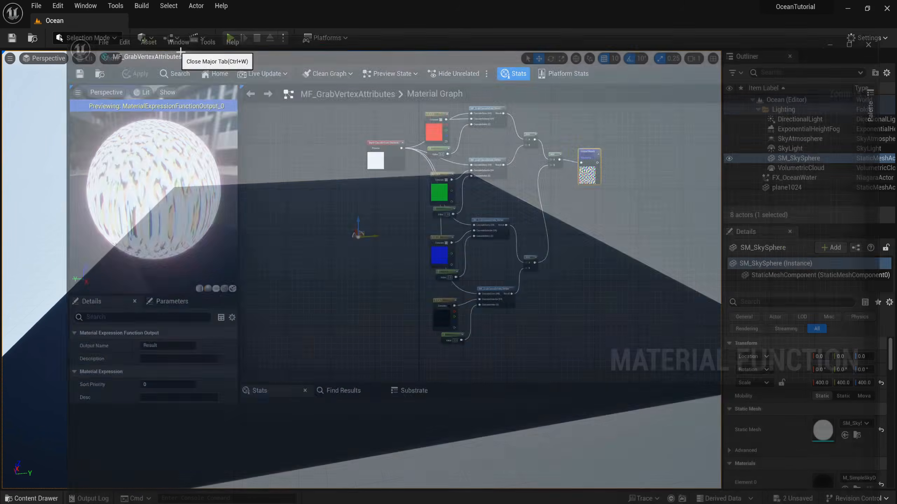
- Open the MF_Scattering material function, check its node groups for missing textures, and close it
{"action": "key", "text": "ctrl+space"}
{"action": "left_click", "coordinate": [718, 382]}
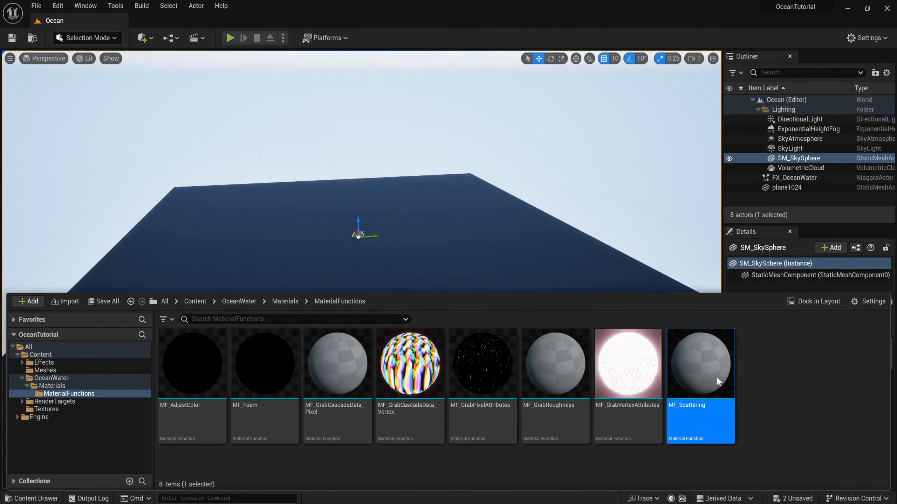
{"action": "double_click", "coordinate": [718, 382]}
{"action": "scroll", "coordinate": [458, 265], "scroll_direction": "down", "scroll_amount": 8}
{"action": "right_click_drag", "start_coordinate": [408, 287], "coordinate": [635, 222]}
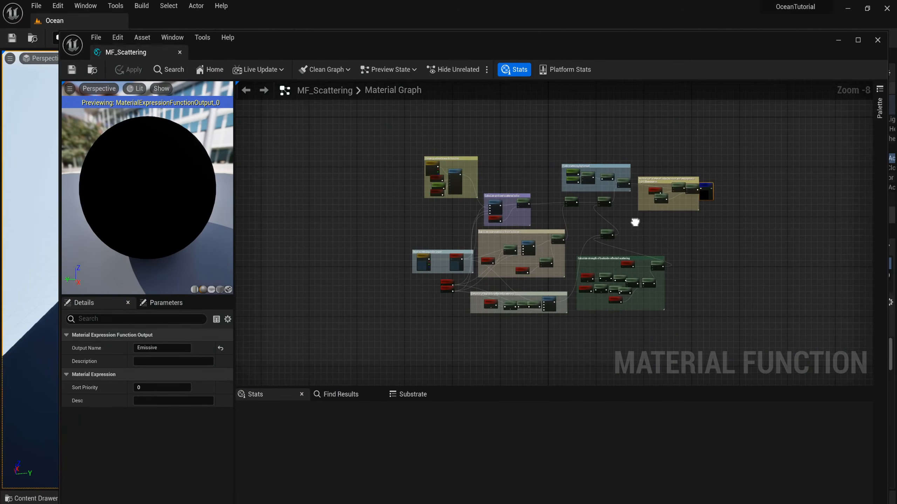
{"action": "scroll", "coordinate": [454, 205], "scroll_direction": "up", "scroll_amount": 4}
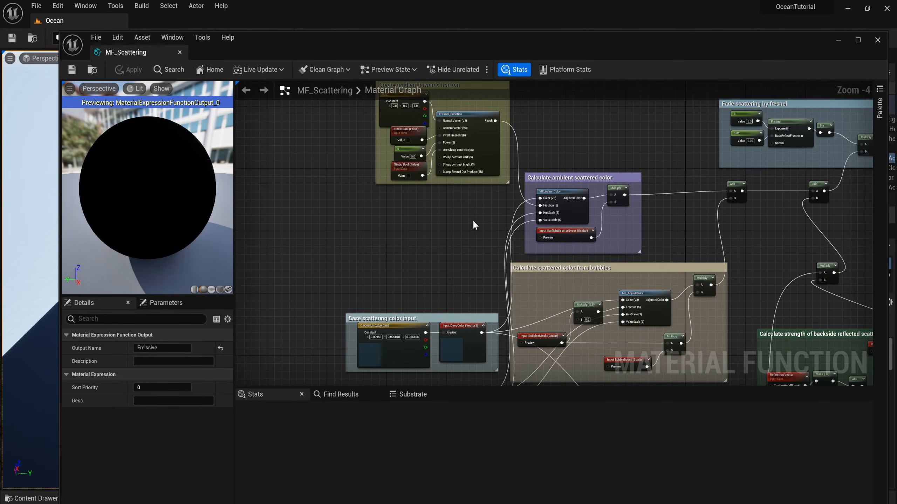
{"action": "scroll", "coordinate": [472, 219], "scroll_direction": "down", "scroll_amount": 2}
{"action": "right_click_drag", "start_coordinate": [472, 221], "coordinate": [348, 184]}
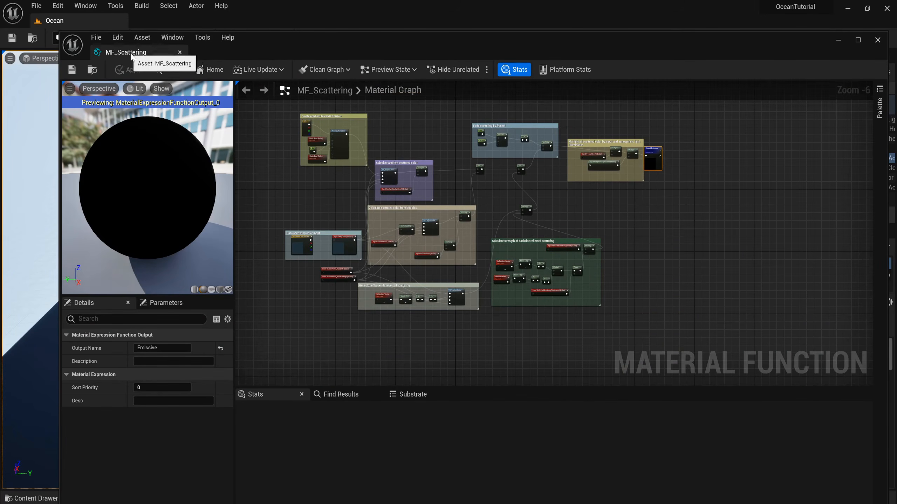
{"action": "left_click", "coordinate": [179, 52]}
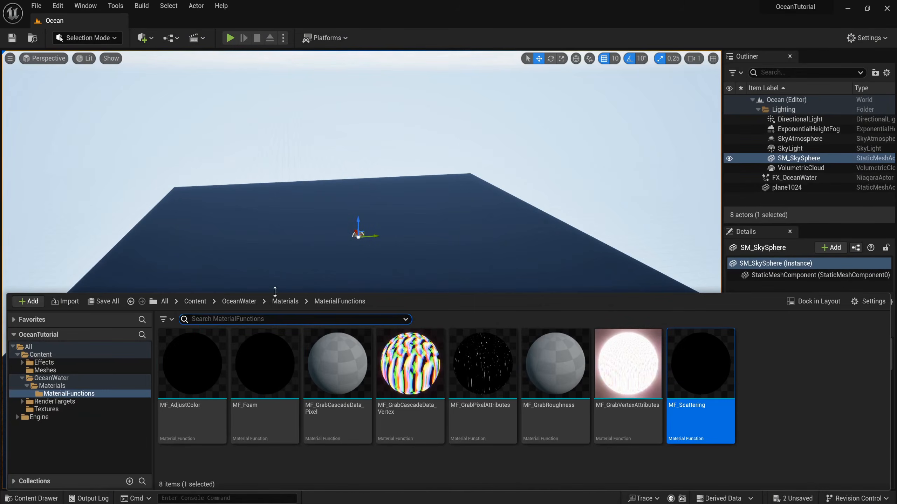
- Go up to the Materials folder and save the modified MF_Foam and MF_GrabPixelAttributes assets
{"action": "left_click", "coordinate": [276, 303]}
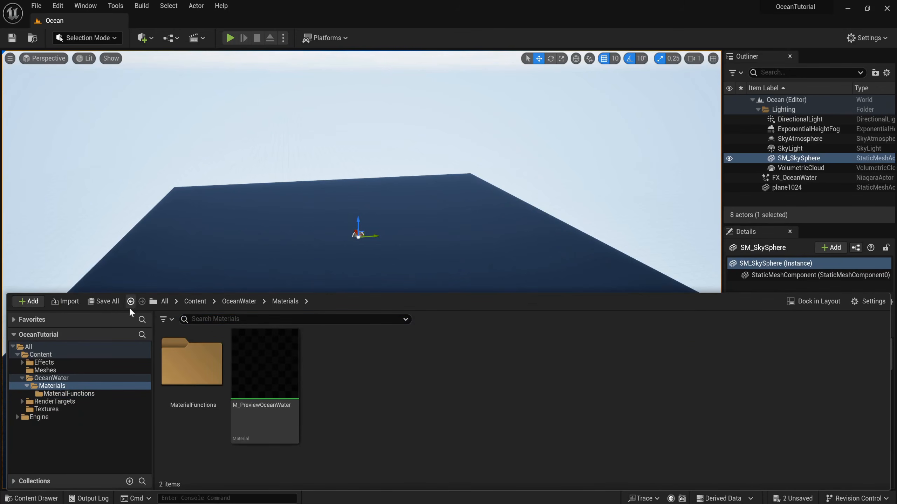
{"action": "left_click", "coordinate": [110, 304]}
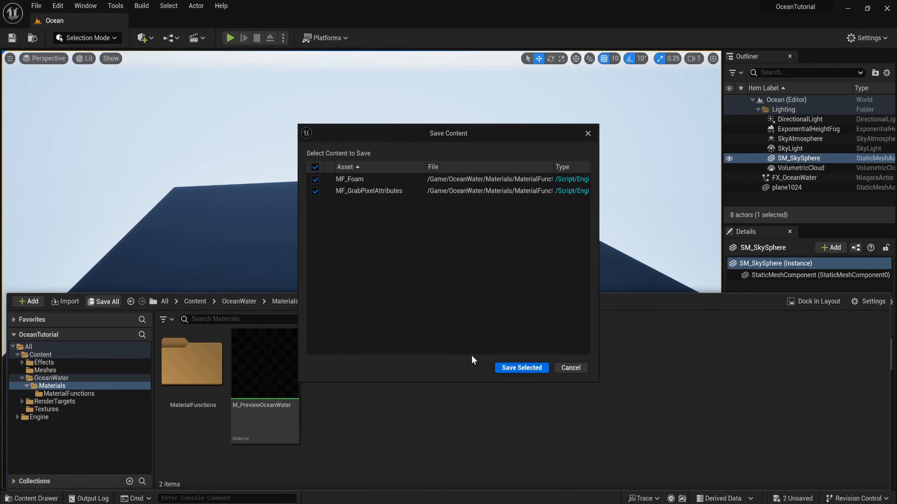
{"action": "left_click", "coordinate": [522, 368]}
- Open the M_PreviewOceanWater material and dock its editor beside the Ocean level in the main window
{"action": "left_click", "coordinate": [282, 364]}
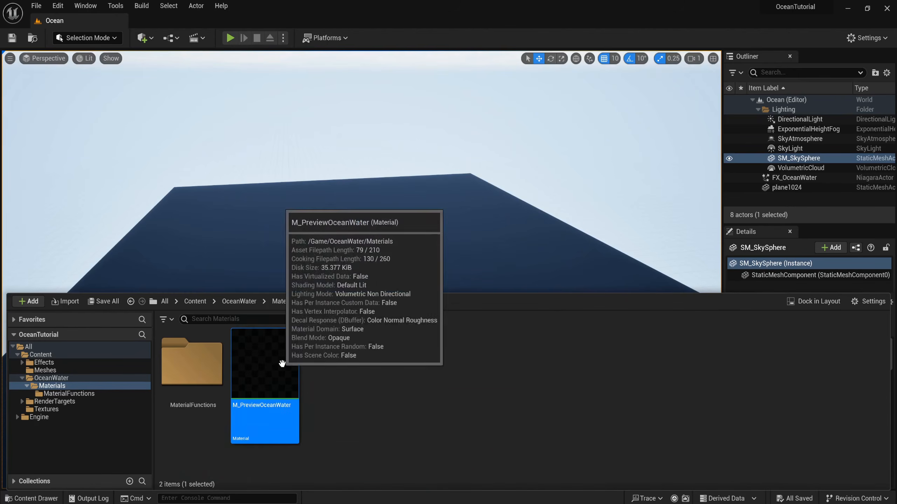
{"action": "double_click", "coordinate": [282, 364]}
{"action": "scroll", "coordinate": [417, 214], "scroll_direction": "down", "scroll_amount": 8}
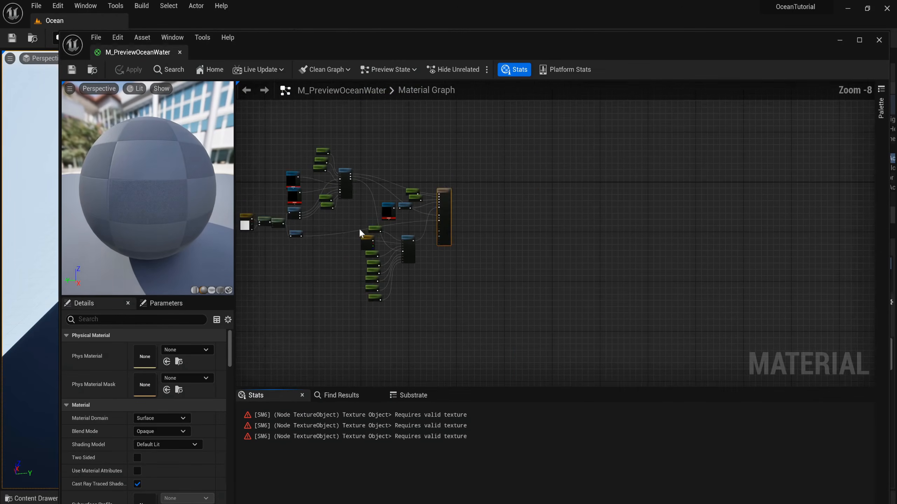
{"action": "scroll", "coordinate": [402, 205], "scroll_direction": "up", "scroll_amount": 8}
{"action": "left_click", "coordinate": [435, 201]}
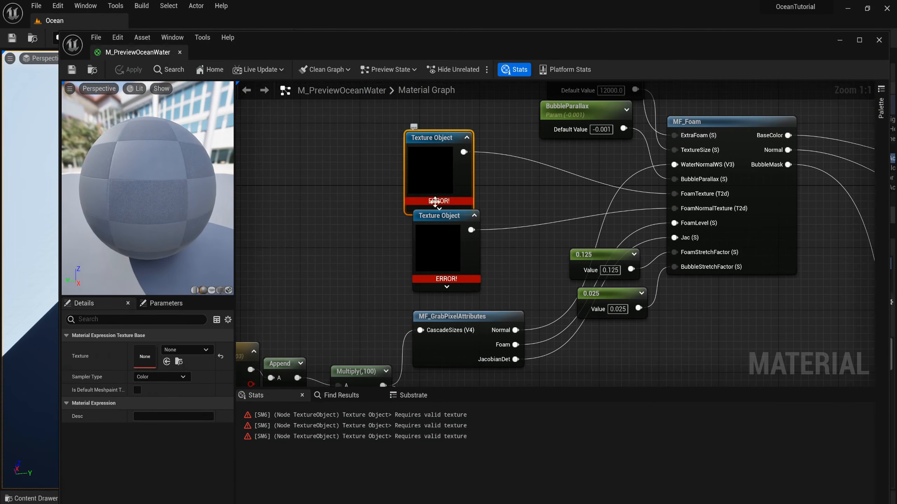
{"action": "left_click", "coordinate": [187, 349]}
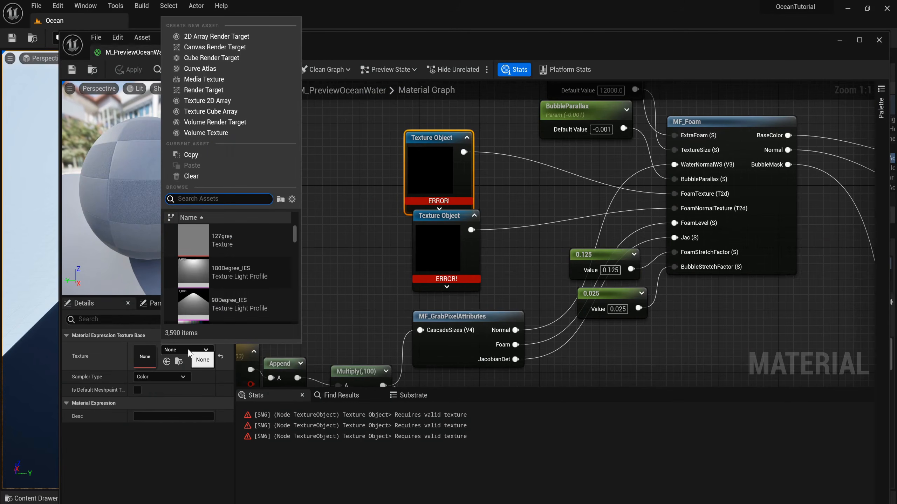
{"action": "left_click", "coordinate": [188, 351]}
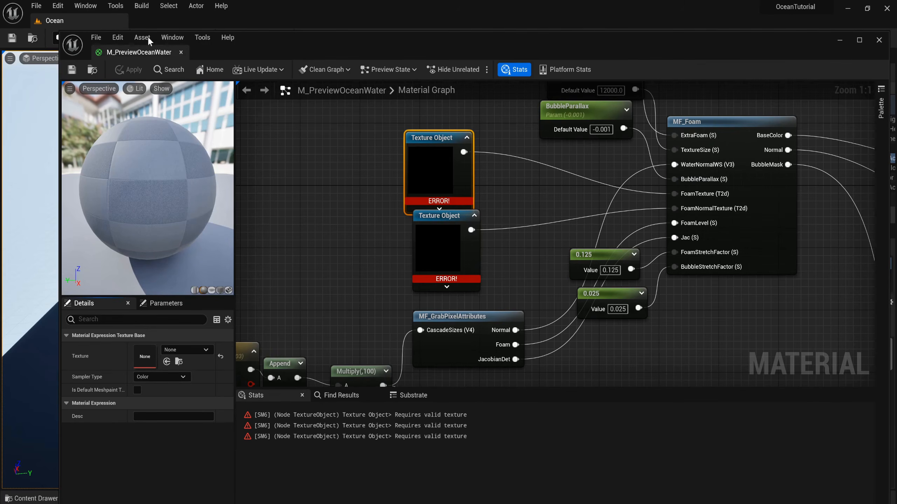
{"action": "left_click_drag", "start_coordinate": [148, 38], "coordinate": [181, 20]}
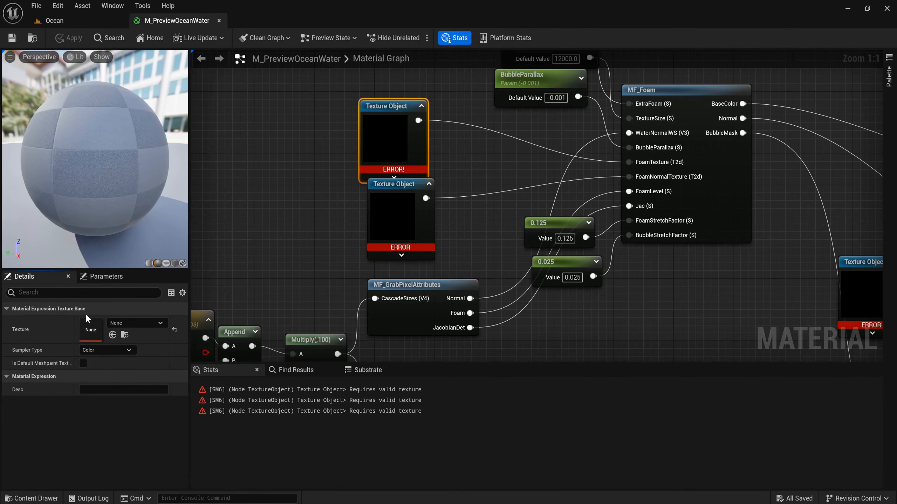
- Assign the bluish water_d texture to the Texture Object that feeds FoamTexture on MF_Foam
{"action": "left_click", "coordinate": [122, 326]}
{"action": "type", "text": "water"}
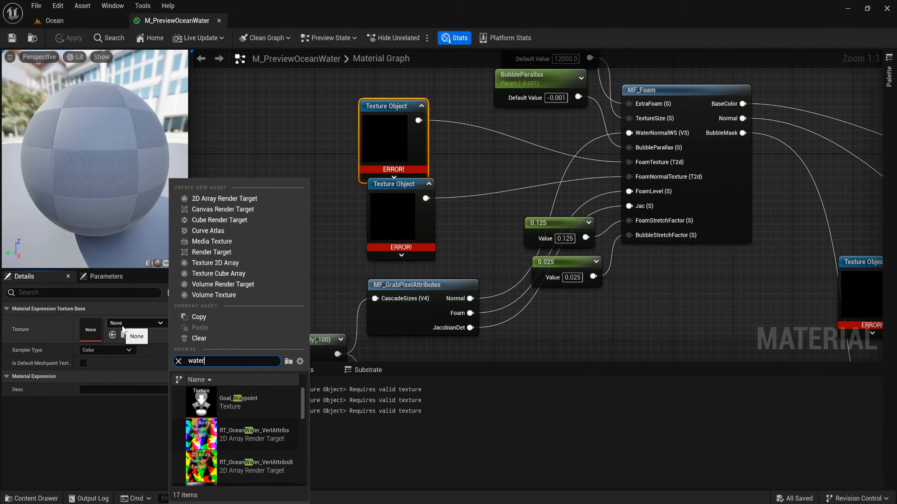
{"action": "type", "text": "_d"}
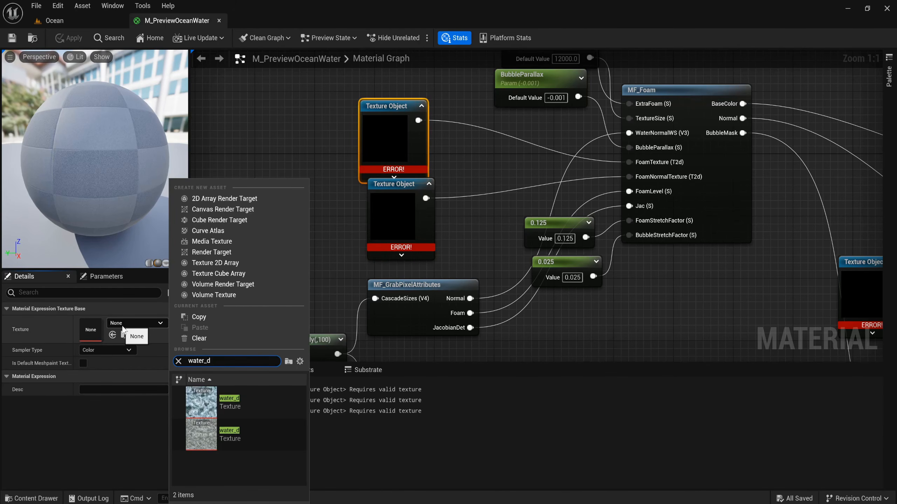
{"action": "left_click", "coordinate": [250, 405]}
- Assign the smoother water_n normal texture to the Texture Object that feeds FoamNormalTexture on MF_Foam
{"action": "left_click", "coordinate": [403, 259]}
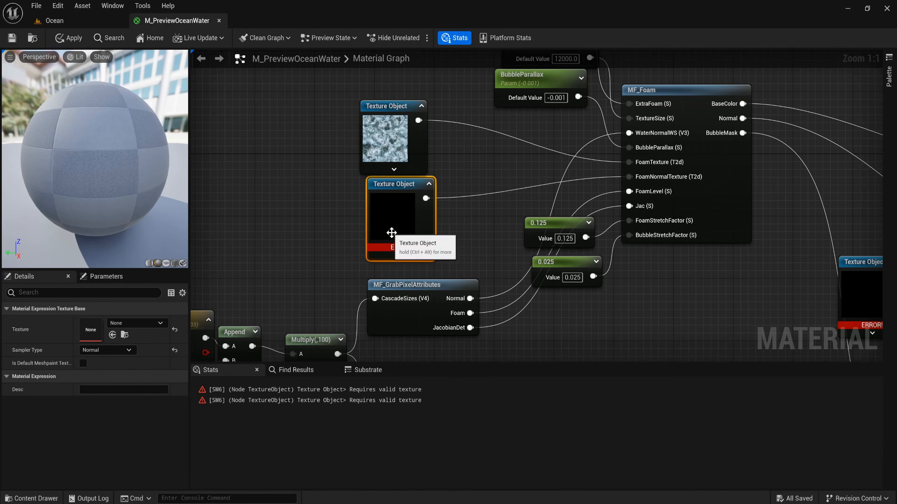
{"action": "left_click", "coordinate": [158, 324]}
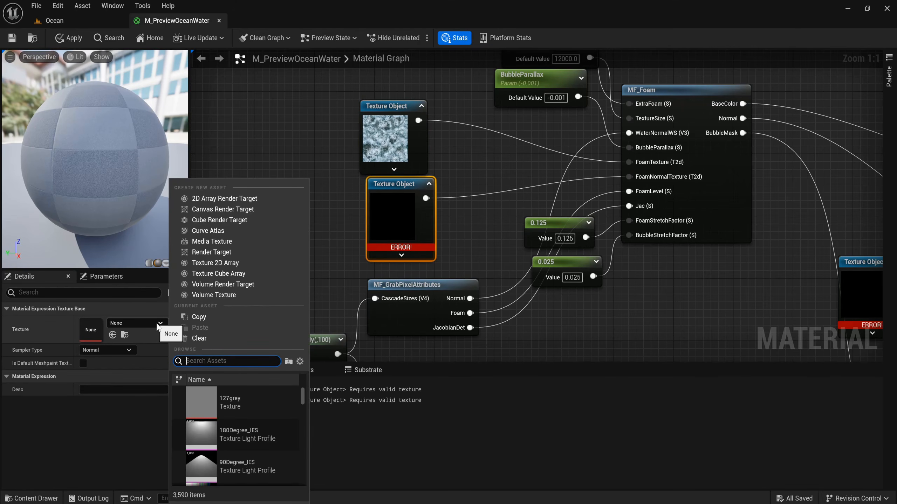
{"action": "type", "text": "water_n"}
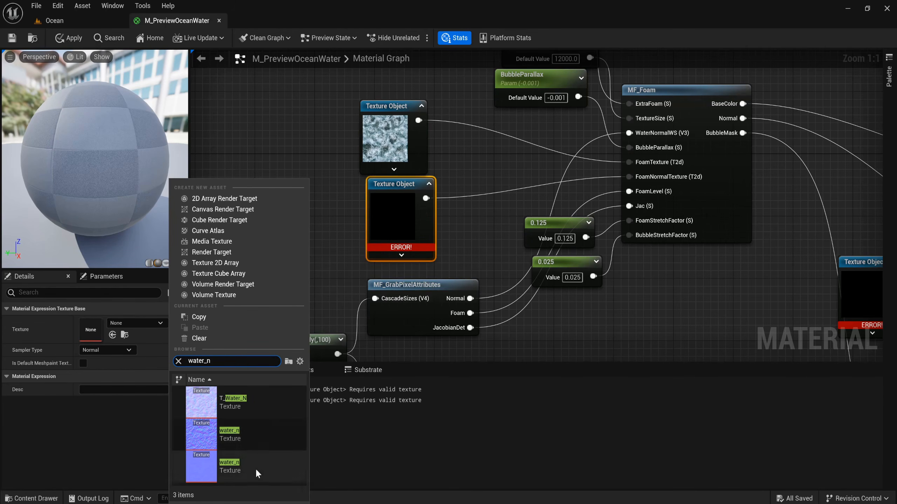
{"action": "left_click", "coordinate": [255, 468]}
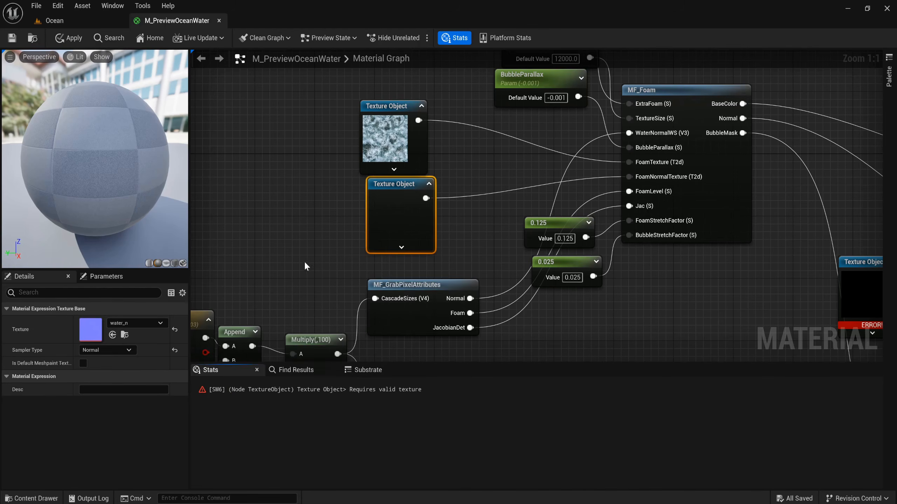
- Assign the RT_Roughness render target to the Texture Object that feeds MF_GrabRoughness
{"action": "scroll", "coordinate": [304, 260], "scroll_direction": "down", "scroll_amount": 5}
{"action": "right_click_drag", "start_coordinate": [402, 304], "coordinate": [343, 239]}
{"action": "scroll", "coordinate": [421, 210], "scroll_direction": "up", "scroll_amount": 5}
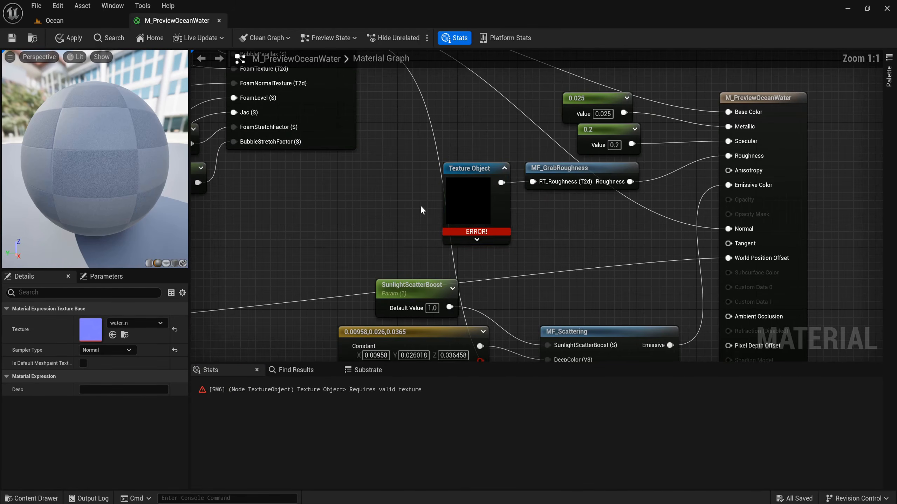
{"action": "left_click", "coordinate": [459, 201]}
{"action": "left_click", "coordinate": [139, 323]}
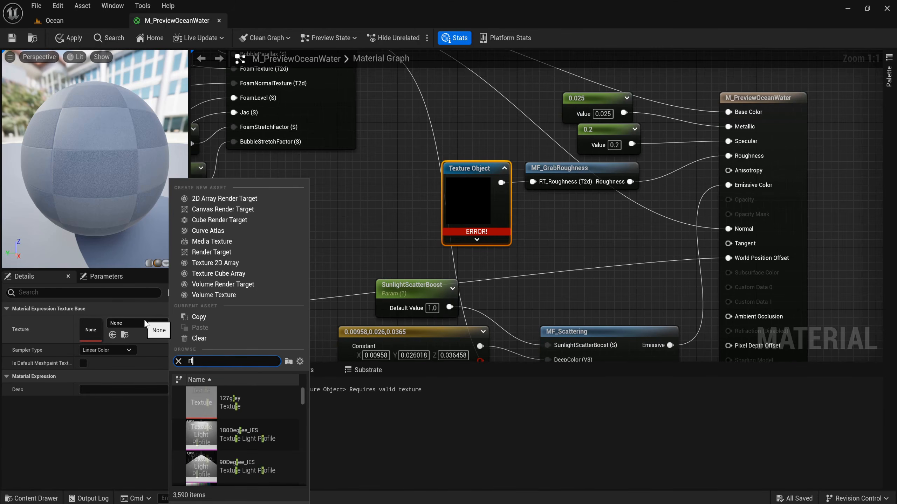
{"action": "type", "text": "rt_rou"}
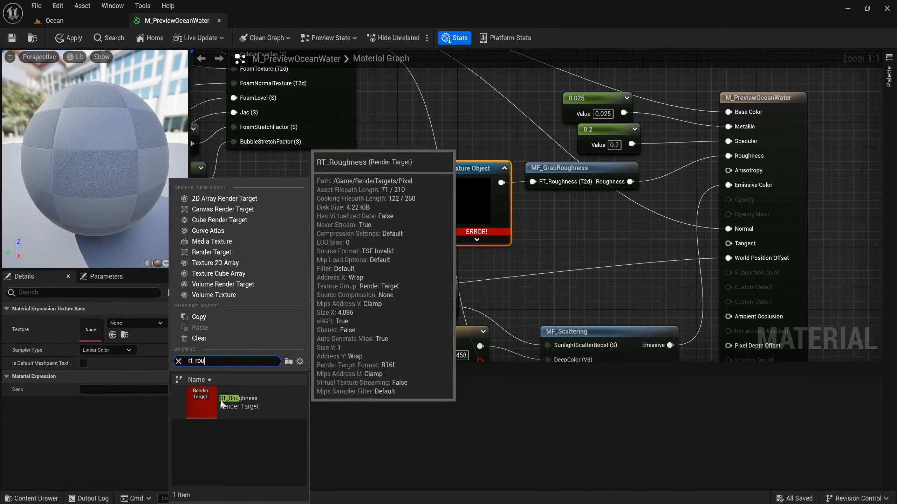
{"action": "left_click", "coordinate": [233, 402]}
- Apply the texture changes to M_PreviewOceanWater, return to the Ocean level and save all modified content
{"action": "scroll", "coordinate": [374, 225], "scroll_direction": "down", "scroll_amount": 4}
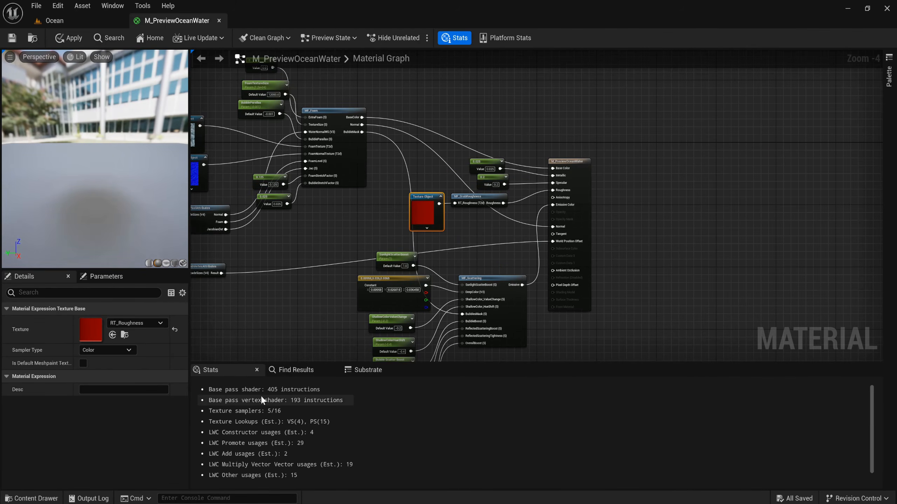
{"action": "left_click", "coordinate": [71, 38]}
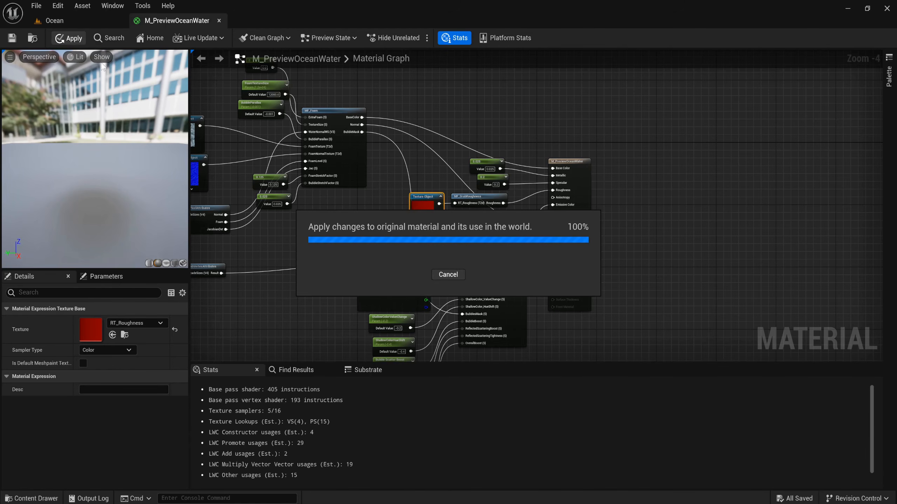
{"action": "left_click", "coordinate": [80, 25]}
{"action": "key", "text": "ctrl+space"}
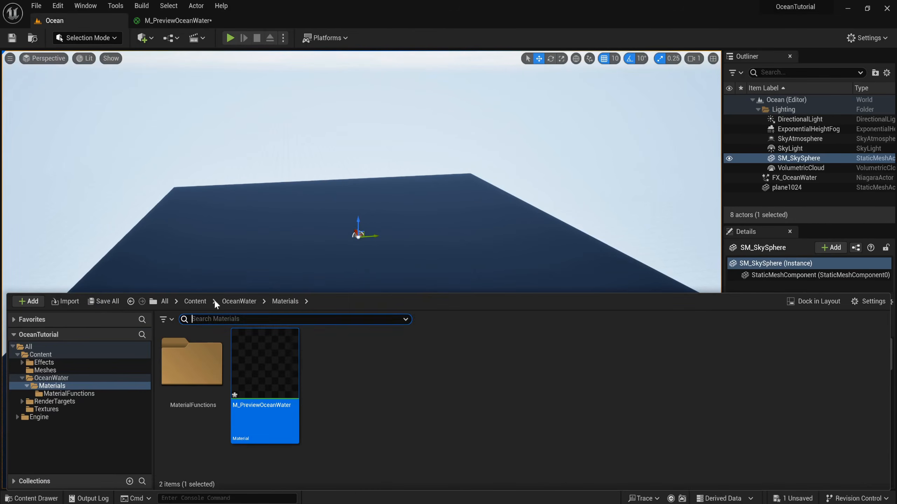
{"action": "left_click", "coordinate": [106, 304]}
{"action": "left_click", "coordinate": [520, 367]}
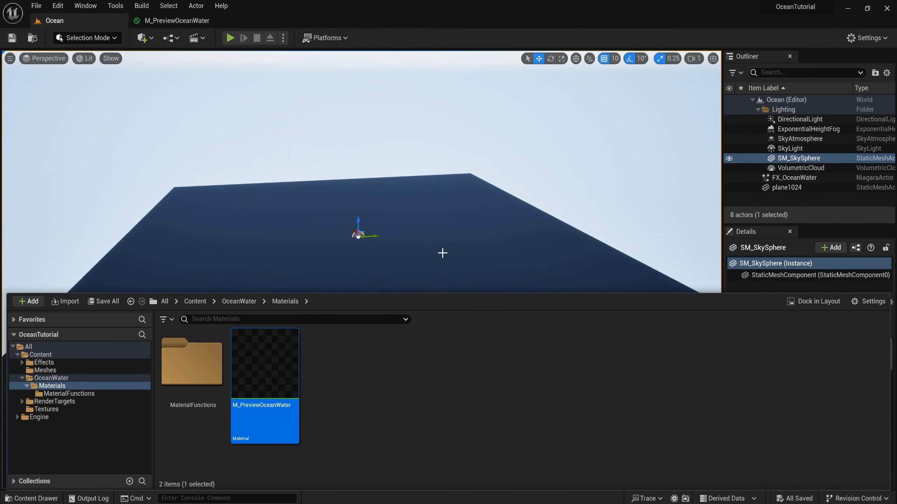
- Apply the M_PreviewOceanWater material to the large ocean plane in the level
{"action": "right_click_drag", "start_coordinate": [438, 257], "coordinate": [427, 261]}
{"action": "key", "text": "s"}
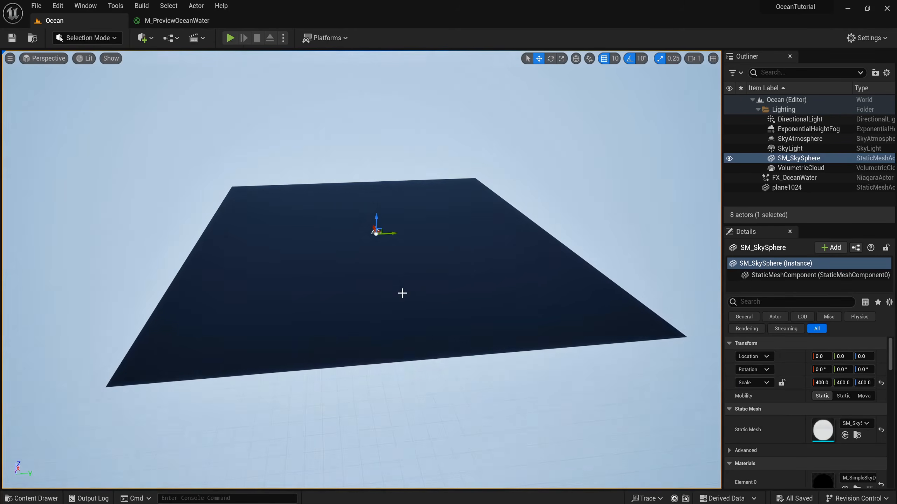
{"action": "key", "text": "ctrl+space"}
{"action": "left_click_drag", "start_coordinate": [275, 366], "coordinate": [327, 223]}
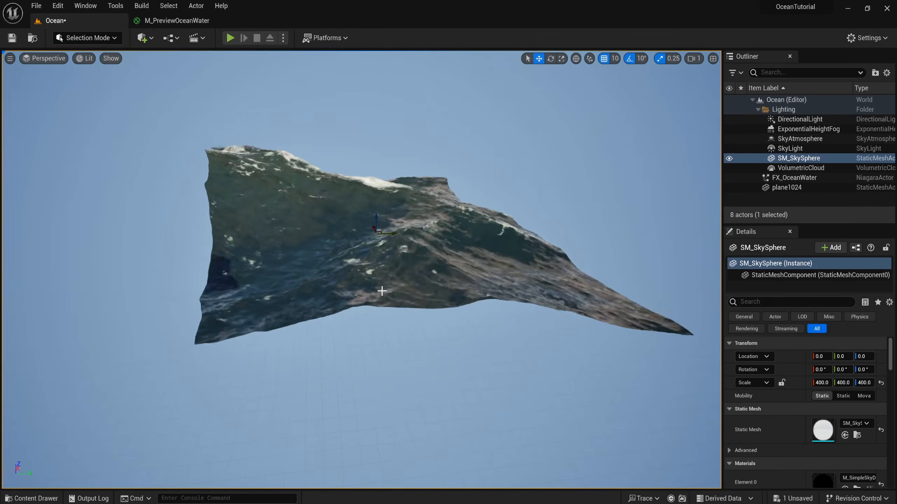
- Scale the ocean plane plane1024 uniformly to 20 with locked proportions and set its Z location to 4000
{"action": "key", "text": "s"}
{"action": "right_click_drag", "start_coordinate": [406, 304], "coordinate": [417, 276]}
{"action": "key", "text": "q"}
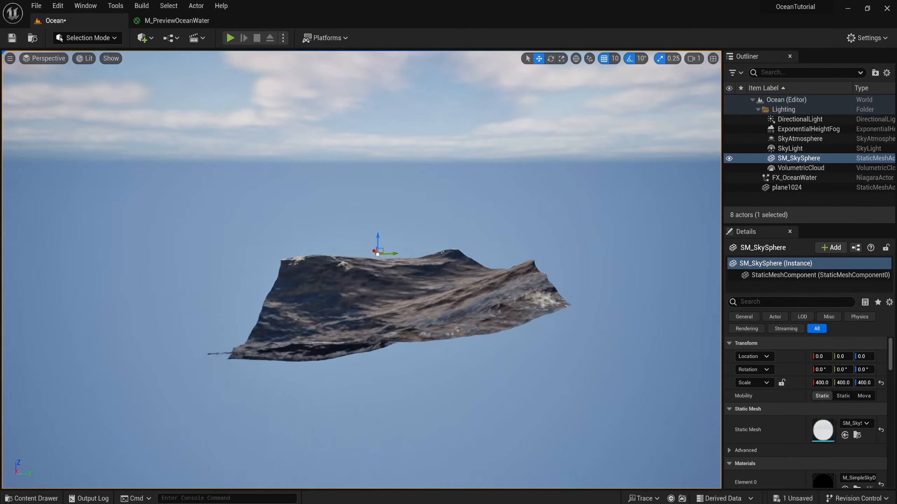
{"action": "left_click", "coordinate": [449, 304]}
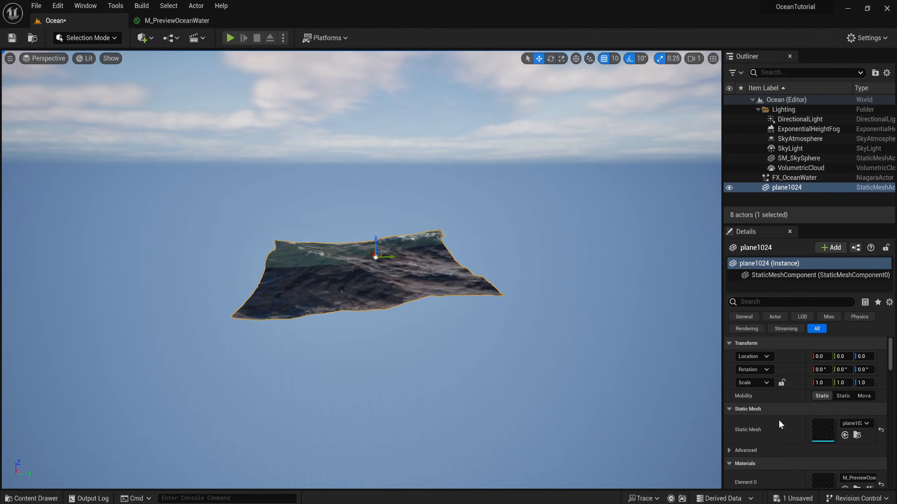
{"action": "left_click", "coordinate": [781, 383]}
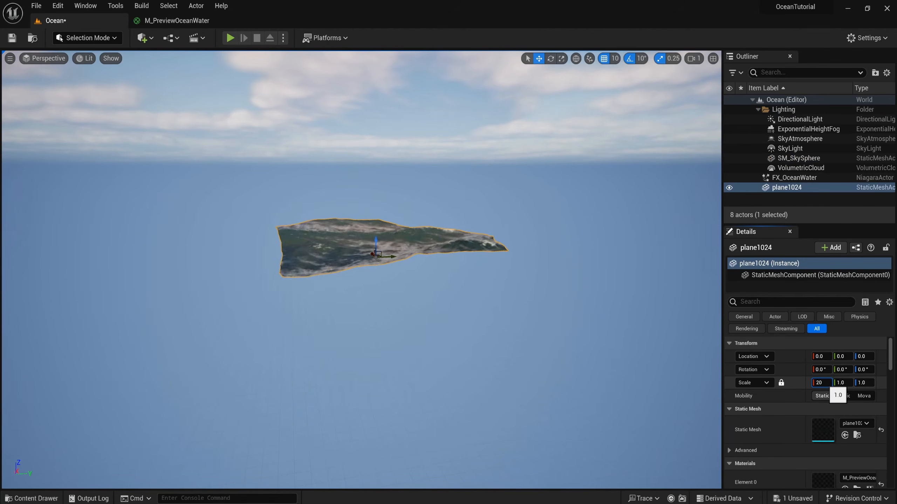
{"action": "type", "text": "20"}
{"action": "key", "text": "Return"}
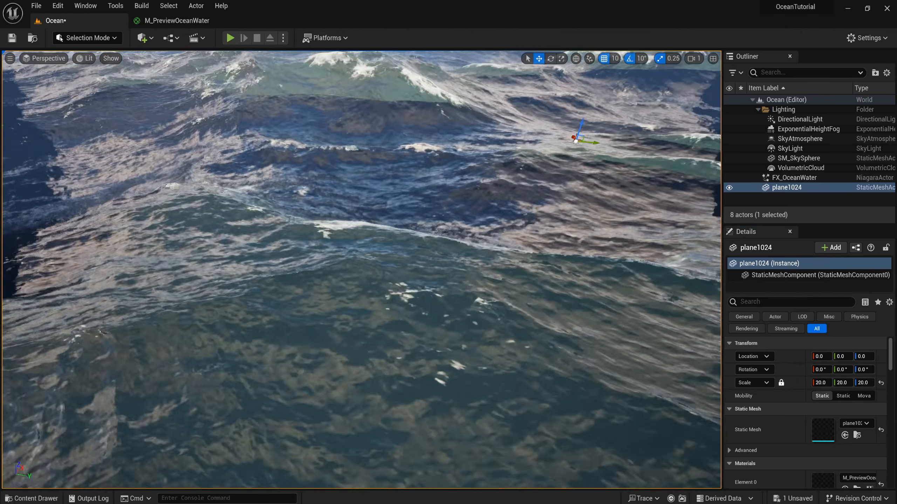
{"action": "right_click_drag", "start_coordinate": [361, 270], "coordinate": [414, 195]}
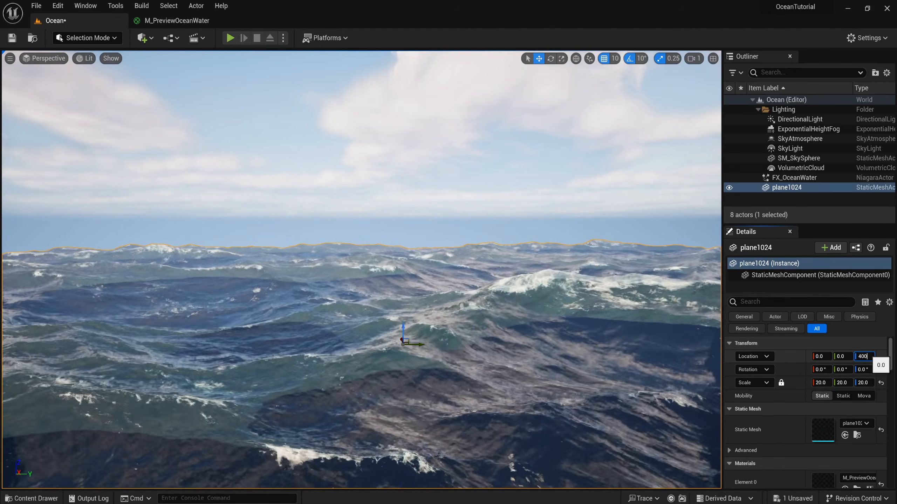
{"action": "key", "text": "Return"}
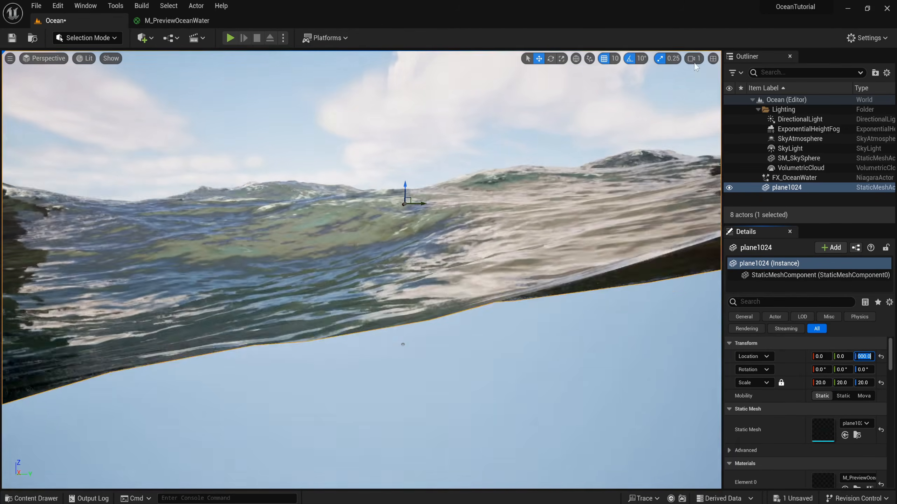
- Set the viewport camera speed to 32 and examine the waves, foam and outer edges of the enlarged ocean plane from above
{"action": "left_click", "coordinate": [694, 61]}
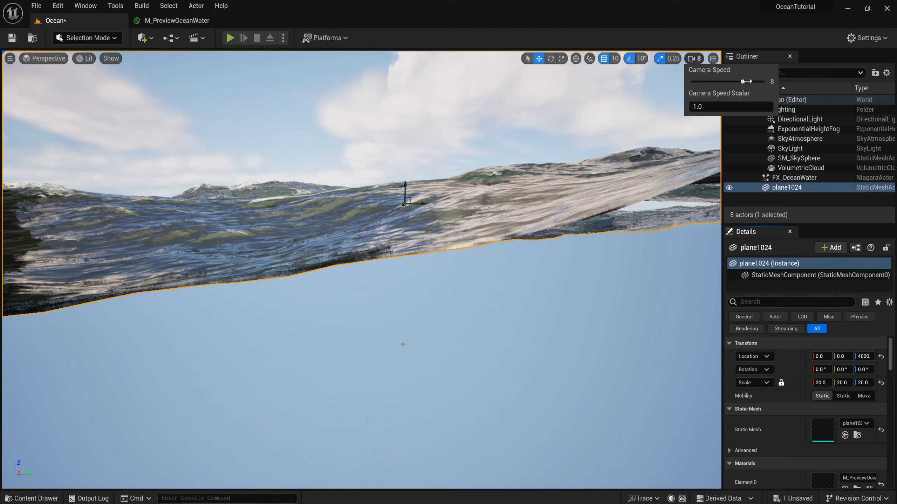
{"action": "left_click_drag", "start_coordinate": [744, 82], "coordinate": [768, 79]}
{"action": "right_click_drag", "start_coordinate": [522, 198], "coordinate": [517, 233]}
{"action": "key", "text": "e"}
{"action": "key", "text": "s"}
{"action": "key", "text": "e"}
{"action": "key", "text": "w"}
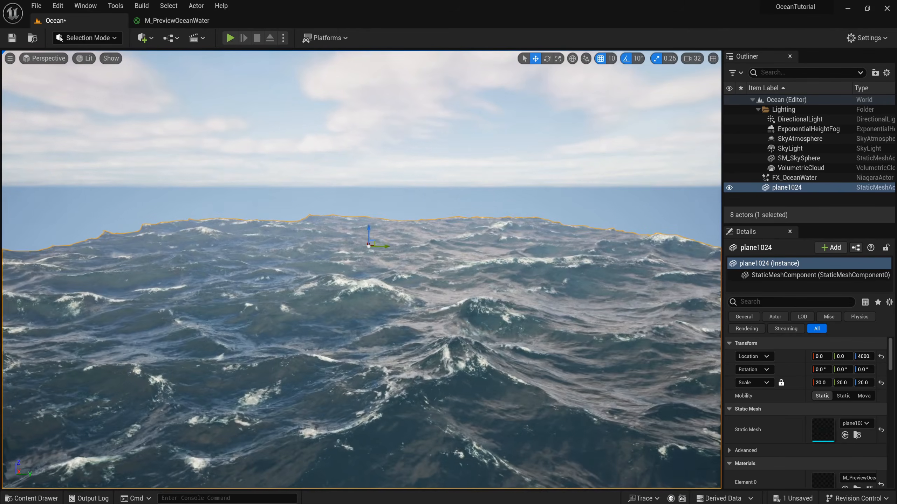
{"action": "mouse_move", "coordinate": [517, 232]}
{"action": "right_mouse_down"}
{"action": "mouse_move", "coordinate": [529, 229]}
{"action": "mouse_move", "coordinate": [519, 228]}
{"action": "right_mouse_up"}
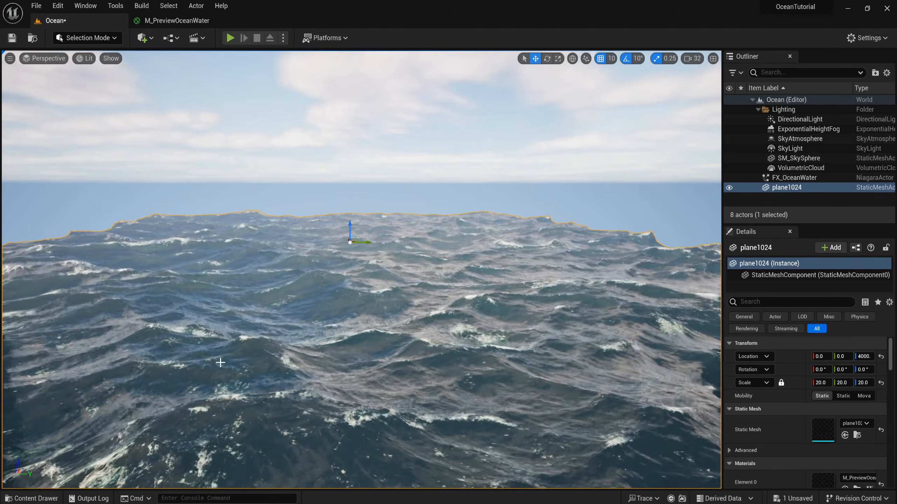
{"action": "right_click_drag", "start_coordinate": [305, 405], "coordinate": [247, 427]}
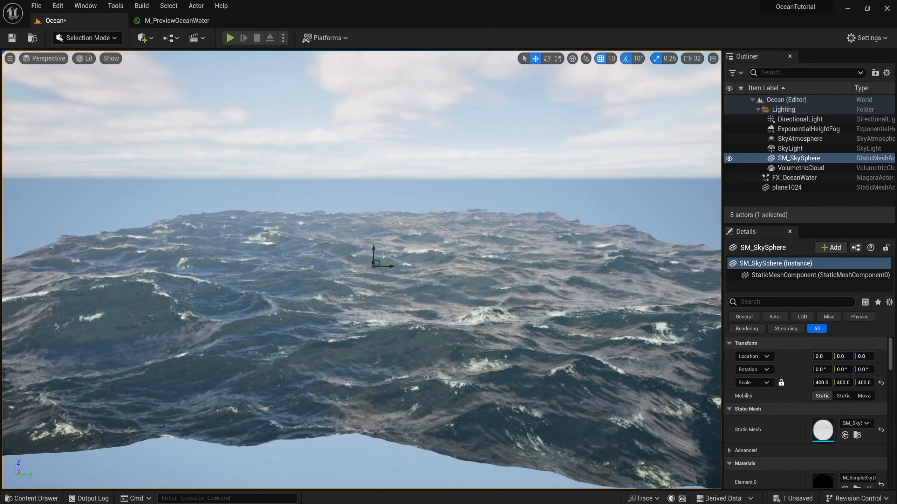
{"action": "mouse_move", "coordinate": [361, 318]}
{"action": "right_mouse_down"}
{"action": "mouse_move", "coordinate": [328, 320]}
{"action": "mouse_move", "coordinate": [367, 323]}
{"action": "right_mouse_up"}
{"action": "key", "text": "s"}
{"action": "key", "text": "q"}
{"action": "key", "text": "w"}
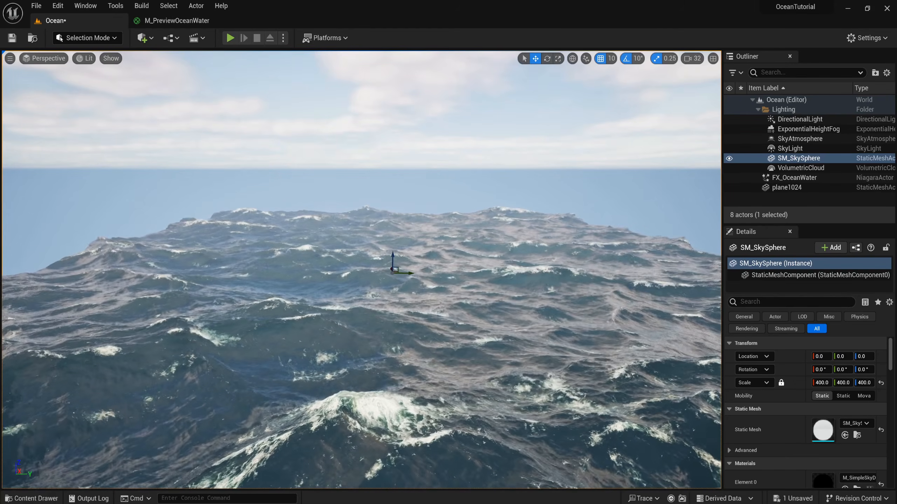